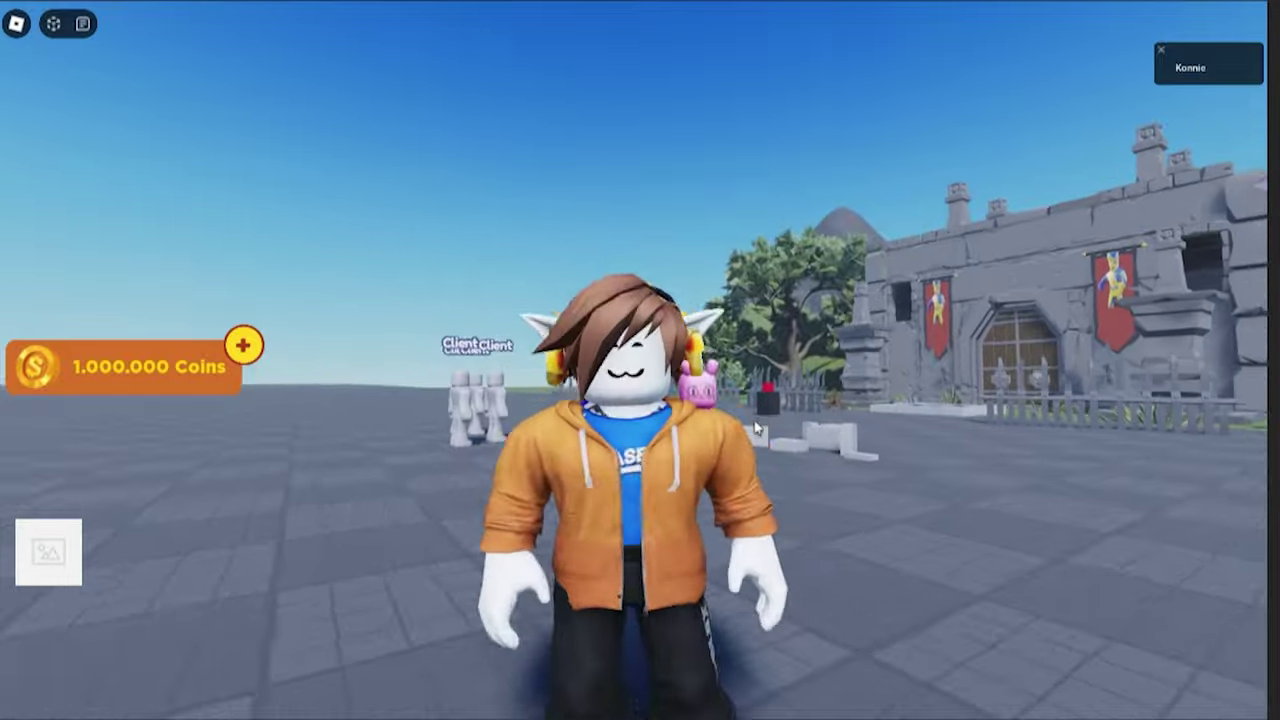
pyautogui.scroll(-3, 755, 428)
pyautogui.moveTo(755, 428); pyautogui.dragTo(755, 428, button='right')
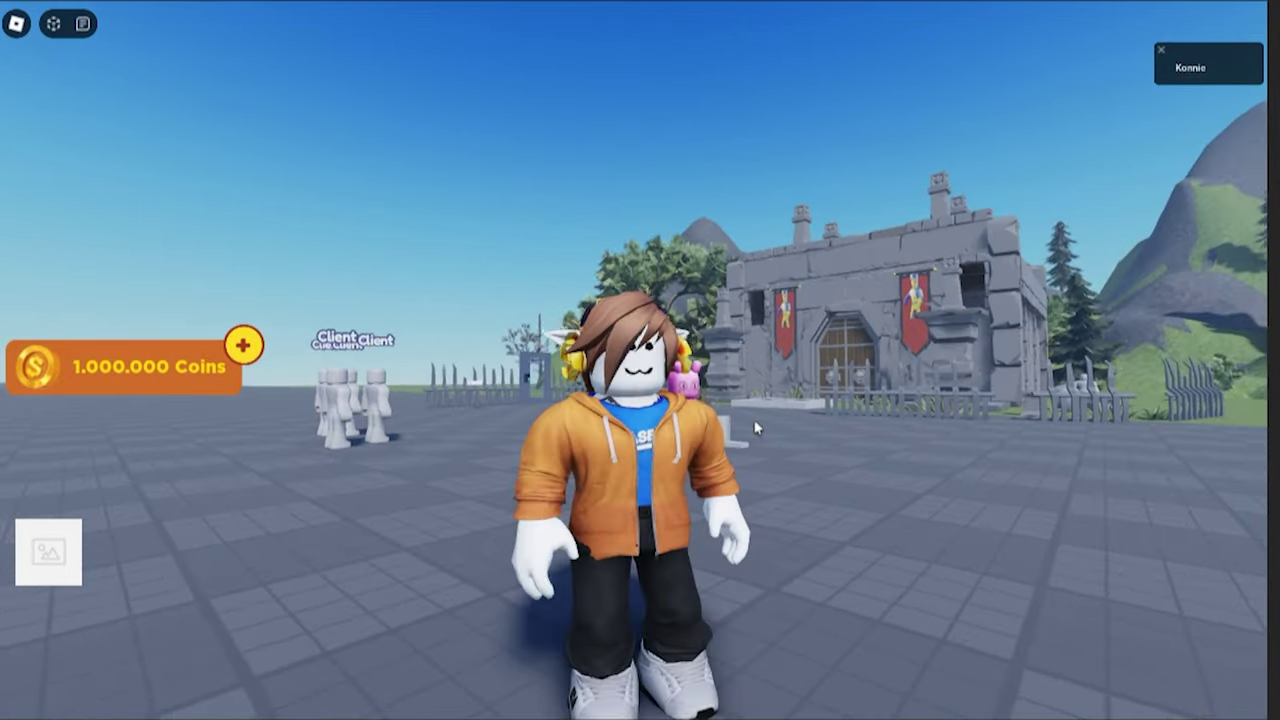
pyautogui.press('w')
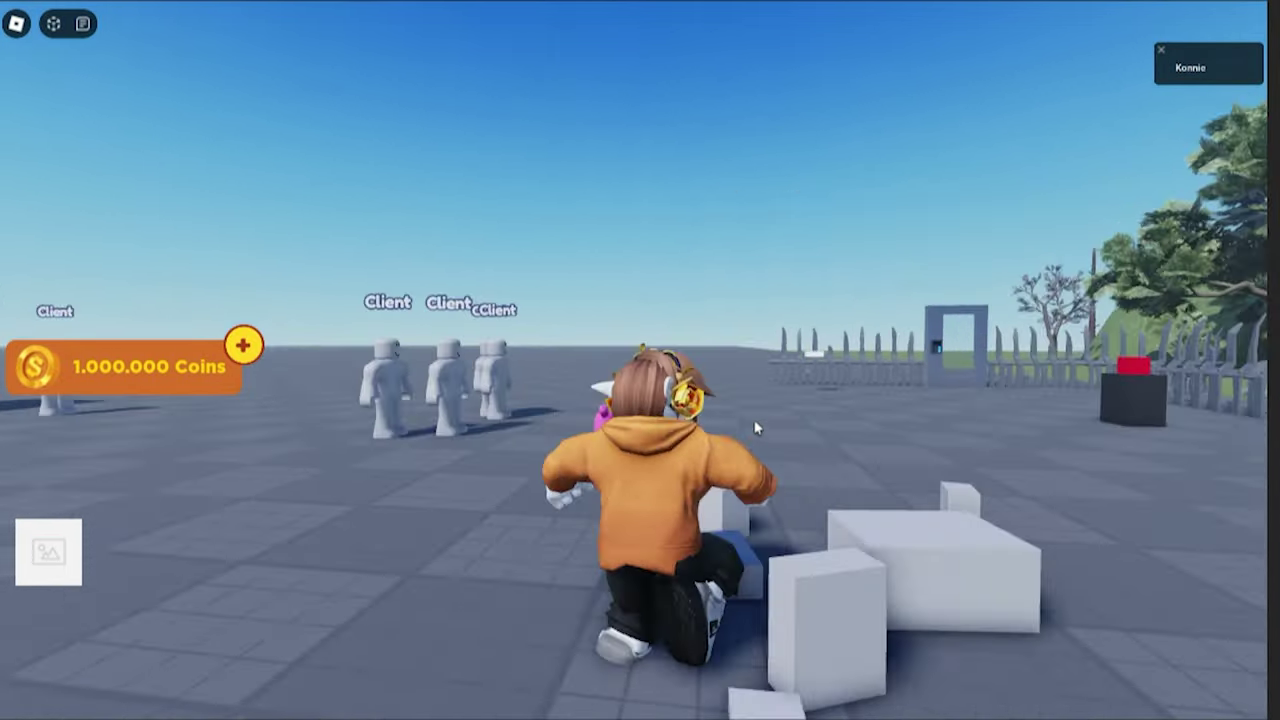
pyautogui.press('d')
pyautogui.moveTo(756, 428); pyautogui.dragTo(756, 428, button='right')
pyautogui.press('s')
pyautogui.press('w')
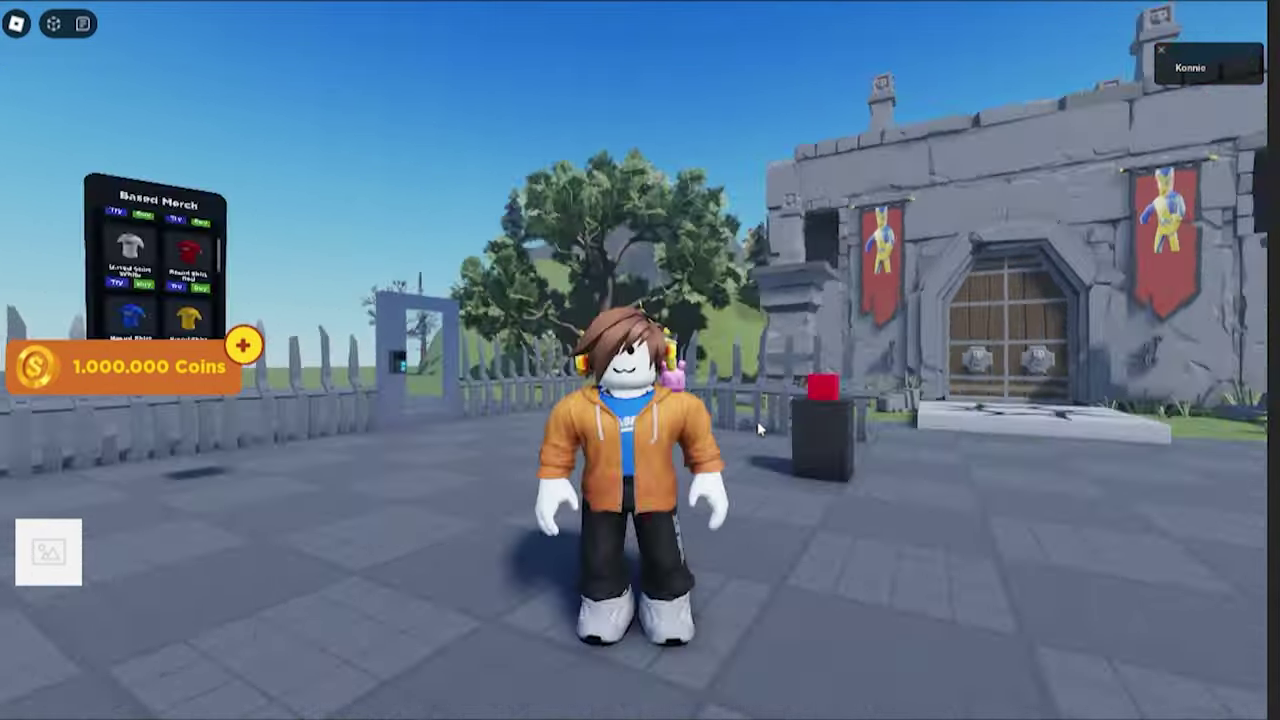
pyautogui.scroll(3, 756, 428)
pyautogui.scroll(-2, 756, 428)
pyautogui.scroll(2, 756, 428)
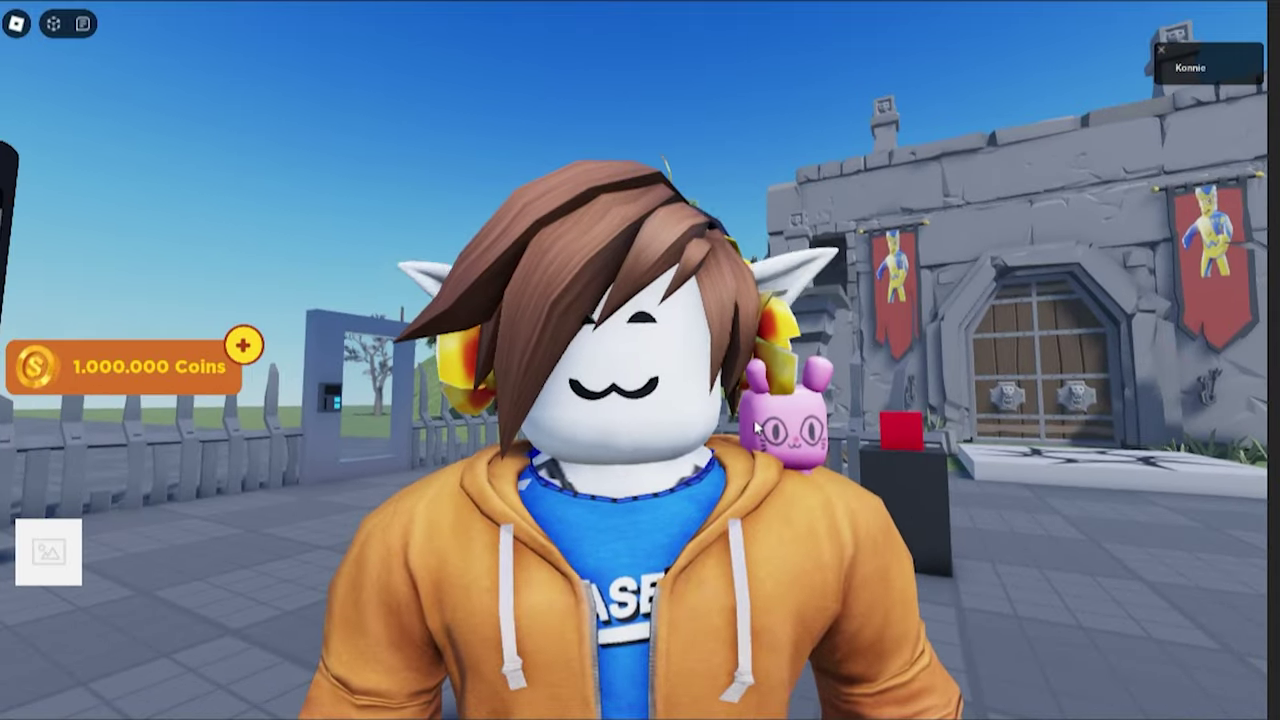
pyautogui.scroll(-2, 757, 428)
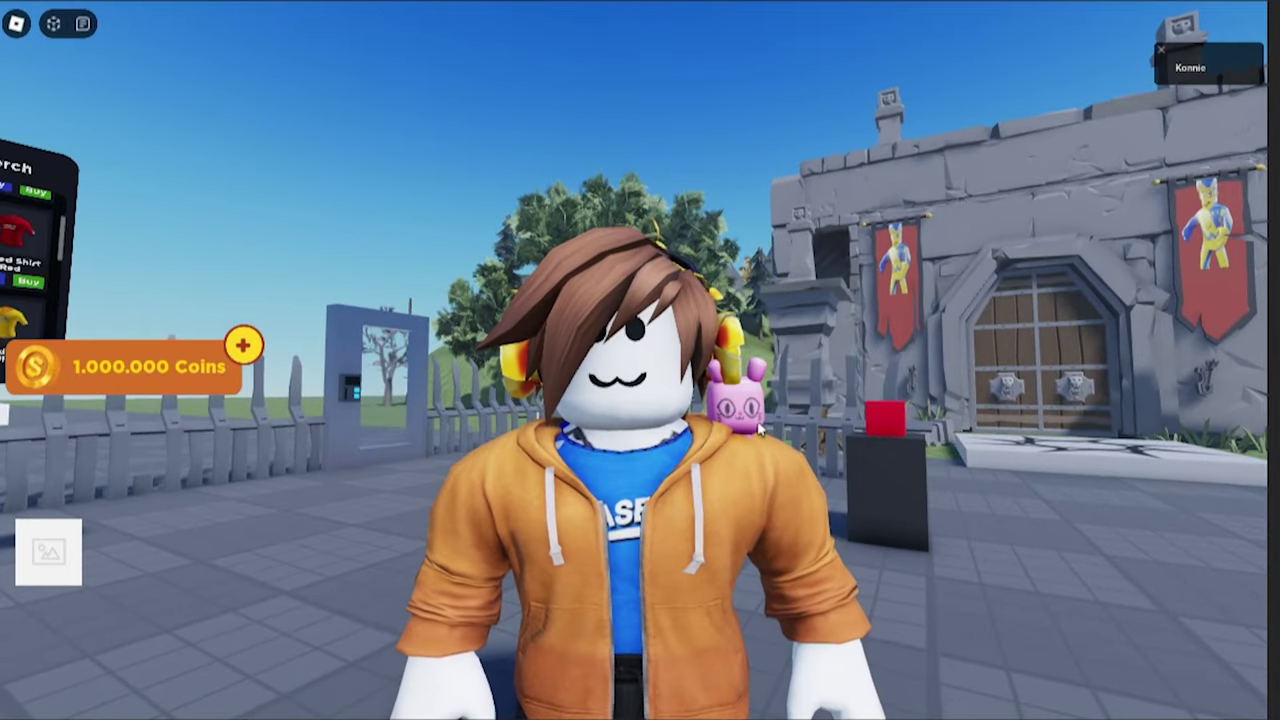
pyautogui.press('d')
pyautogui.press('s')
pyautogui.scroll(-2, 757, 428)
pyautogui.scroll(2, 756, 428)
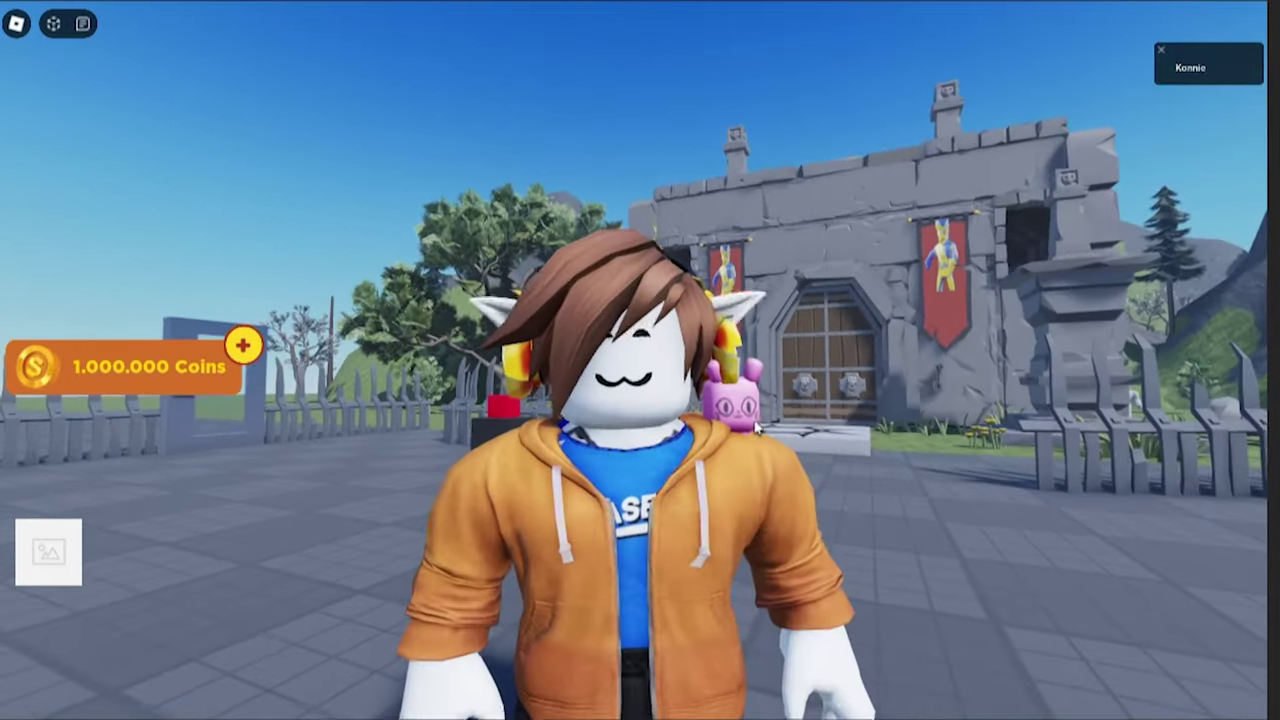
pyautogui.moveTo(755, 423); pyautogui.dragTo(756, 428, button='right')
pyautogui.scroll(-3, 756, 428)
pyautogui.press('d')
pyautogui.press('w')
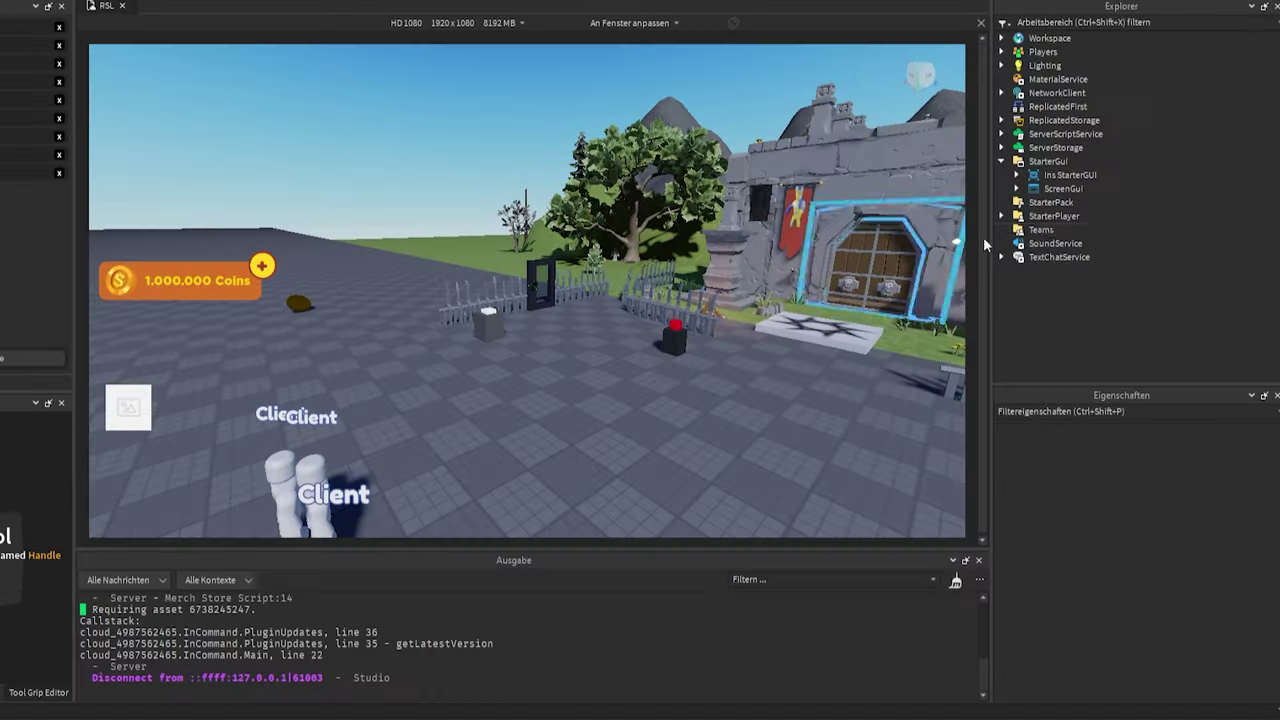
# Disable the existing ScreenGui in StarterGui so its coin display is hidden.
pyautogui.click(1061, 189)
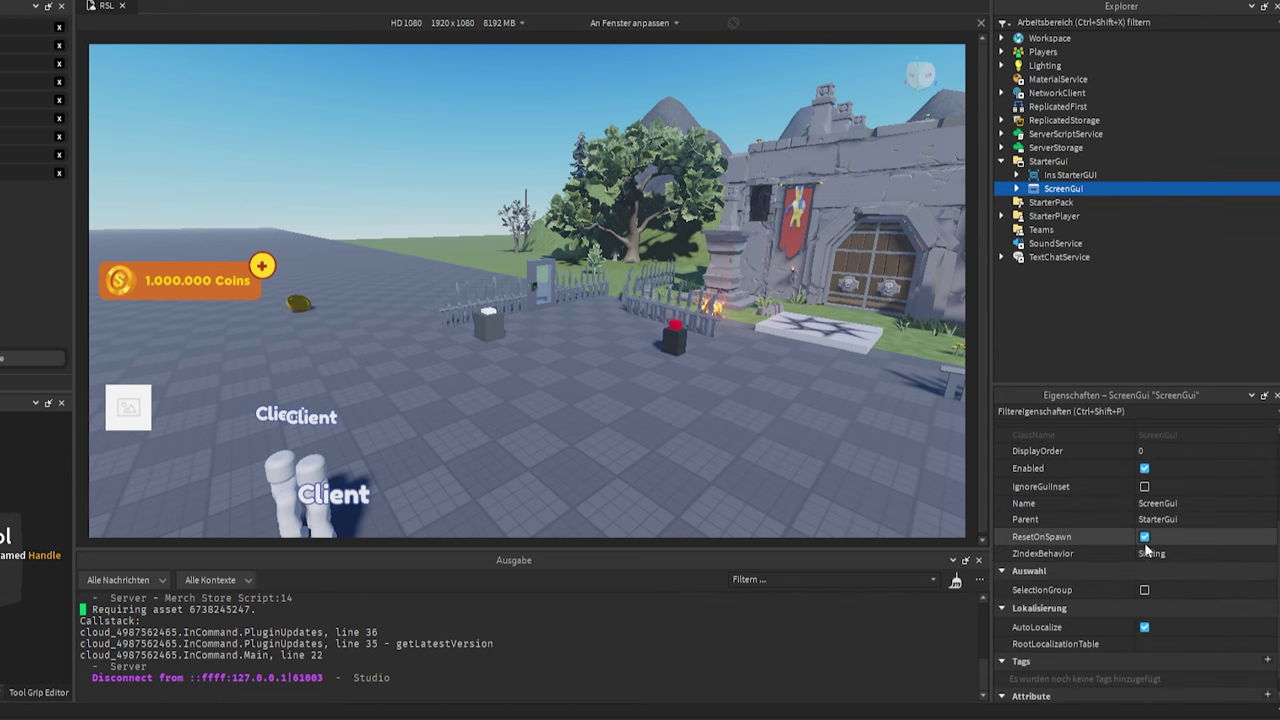
pyautogui.scroll(1, 1144, 539)
pyautogui.click(1145, 520)
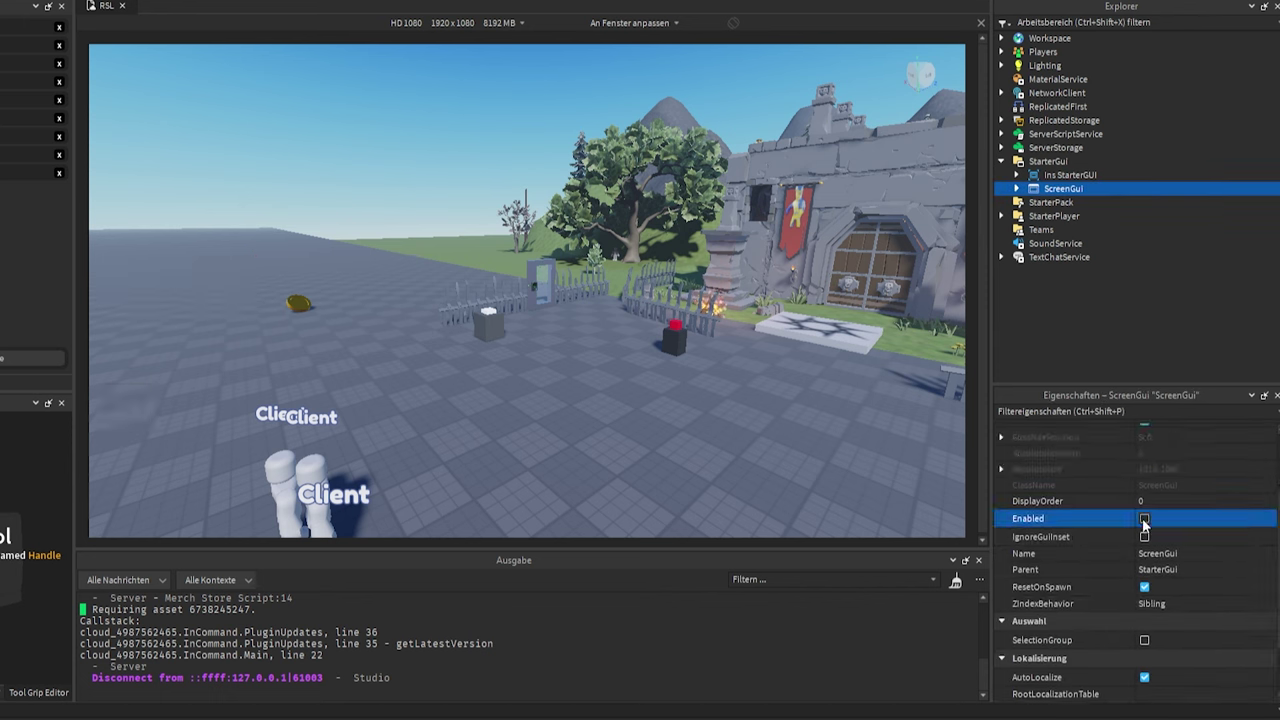
# Add a new ScreenGui to StarterGui and insert a ScrollingFrame inside it.
pyautogui.click(1079, 163)
pyautogui.click(1055, 214)
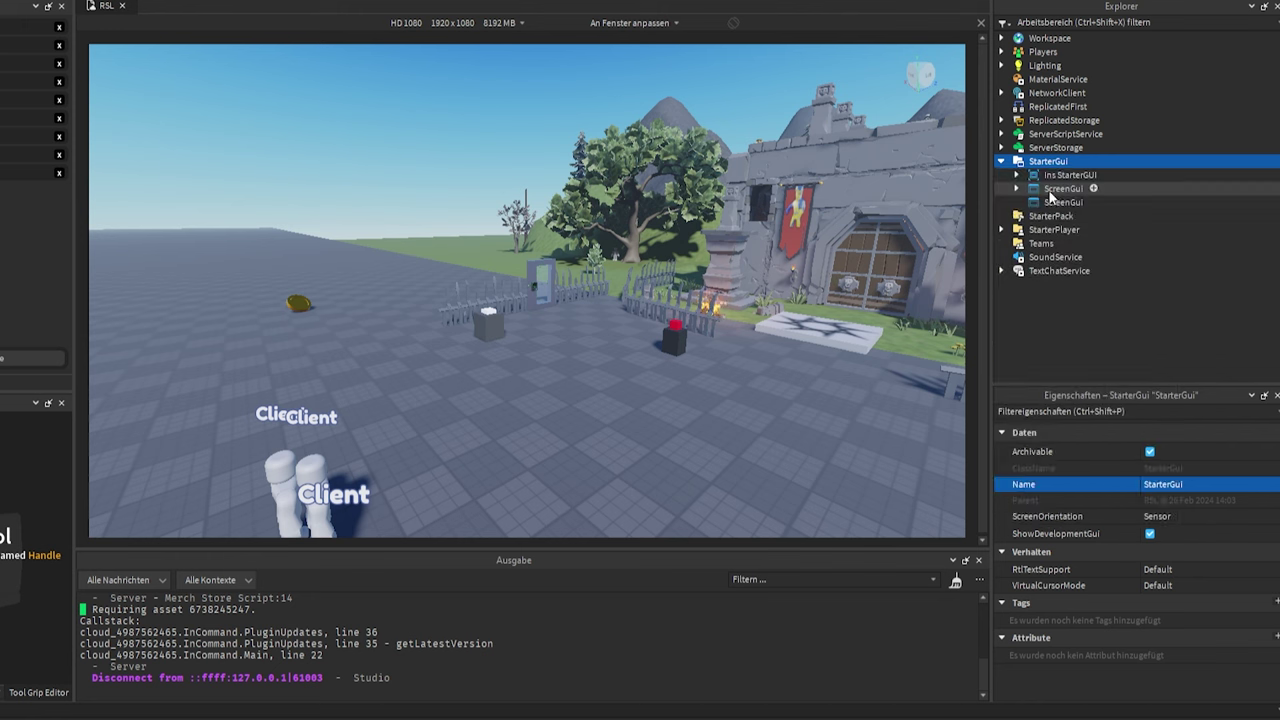
pyautogui.click(1094, 203)
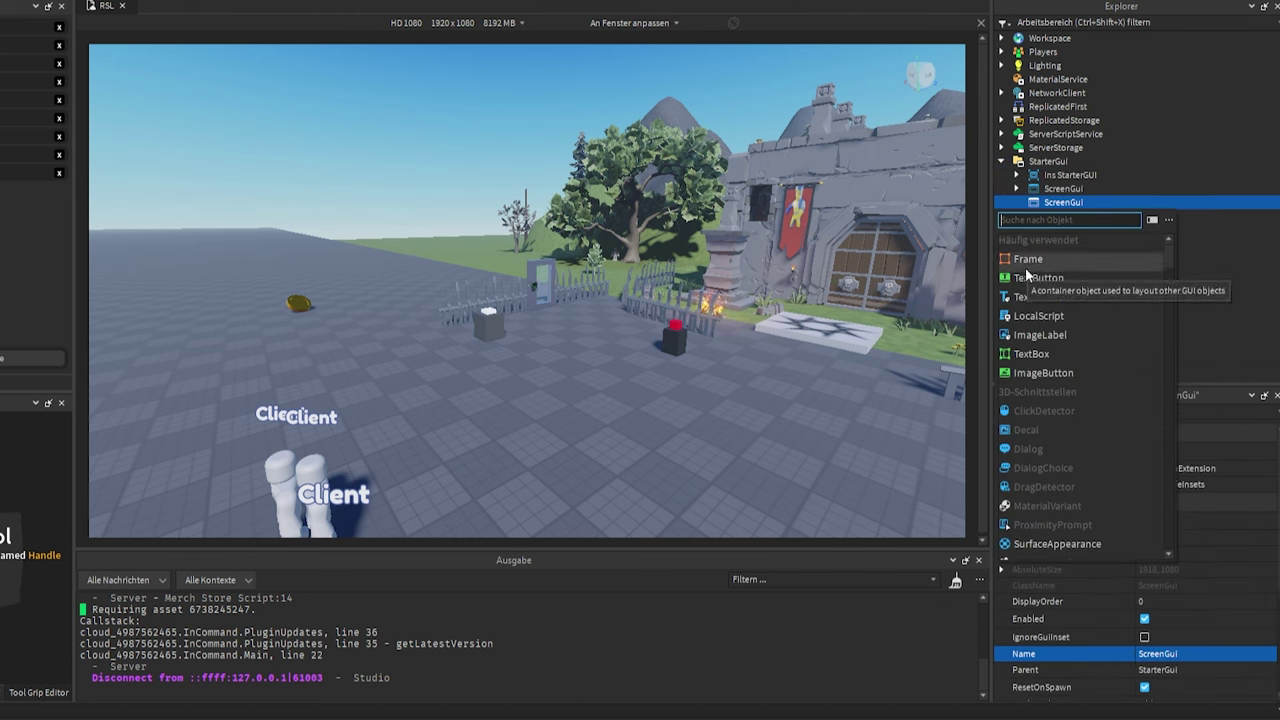
pyautogui.write('scr')
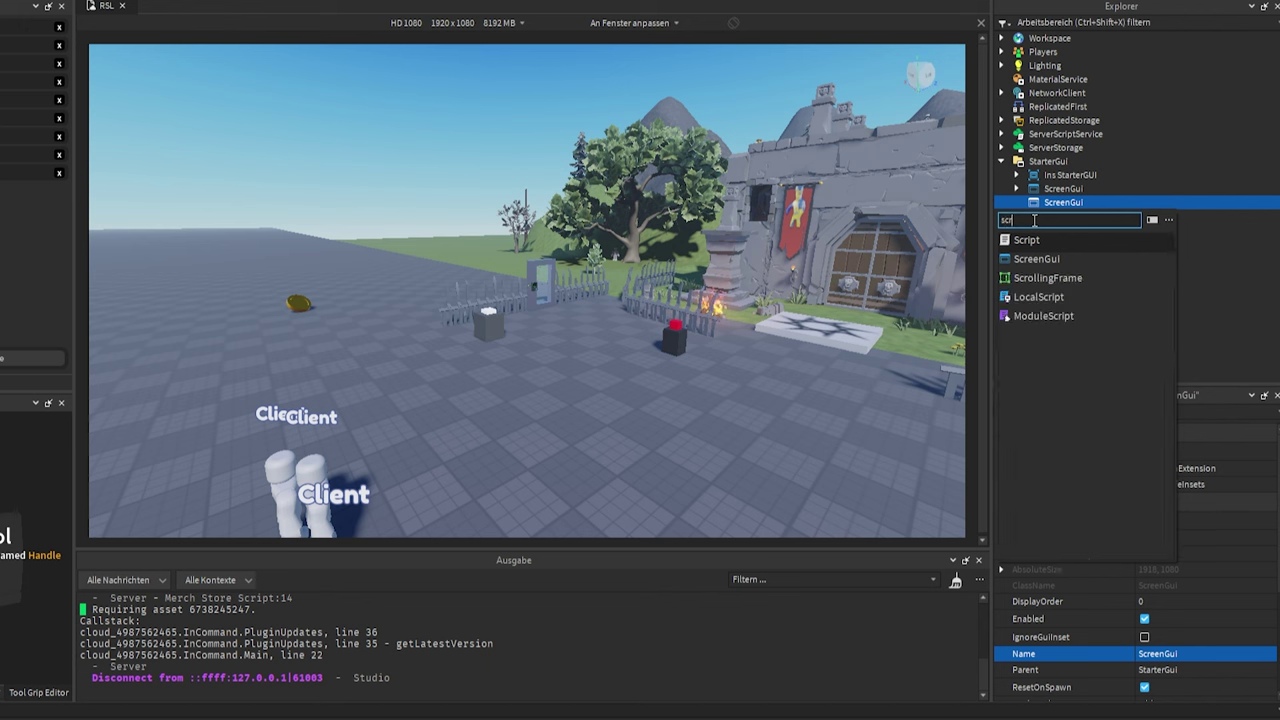
pyautogui.click(1040, 278)
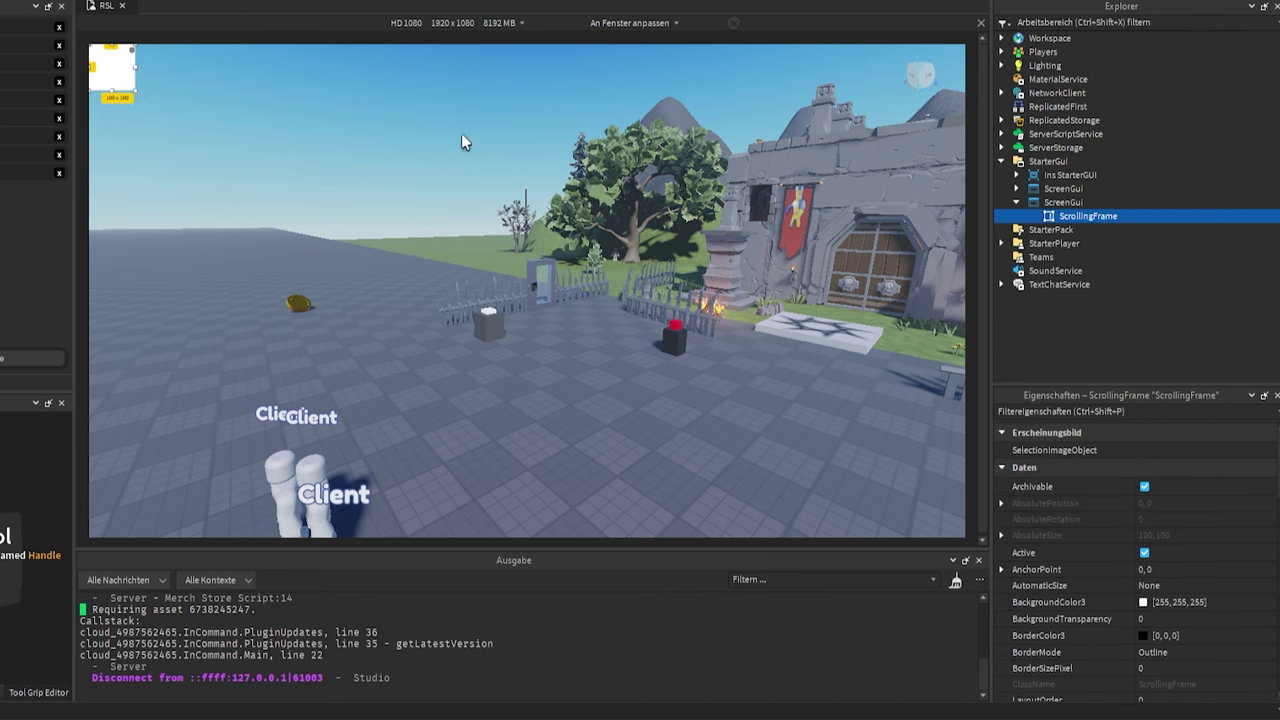
# Enlarge the ScrollingFrame to about 792 by 400 pixels and move it to the centre of the game view.
pyautogui.moveTo(113, 79); pyautogui.dragTo(868, 452)
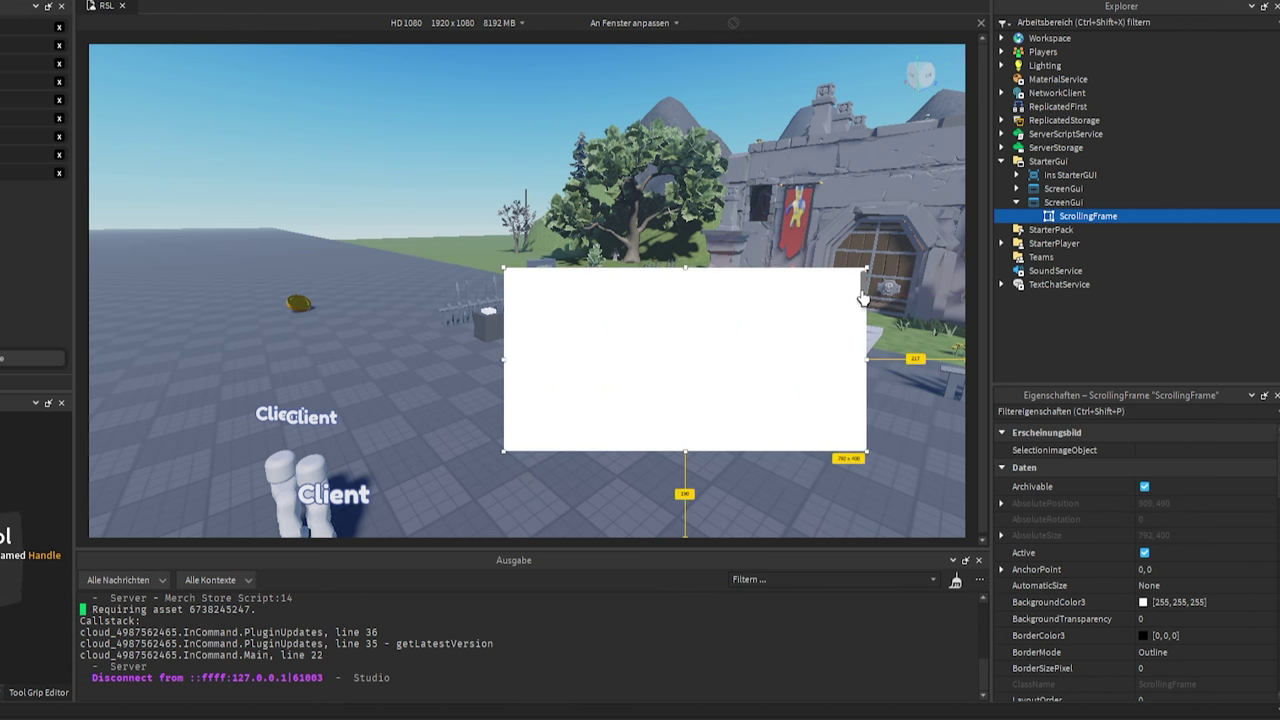
pyautogui.moveTo(862, 297); pyautogui.dragTo(775, 209)
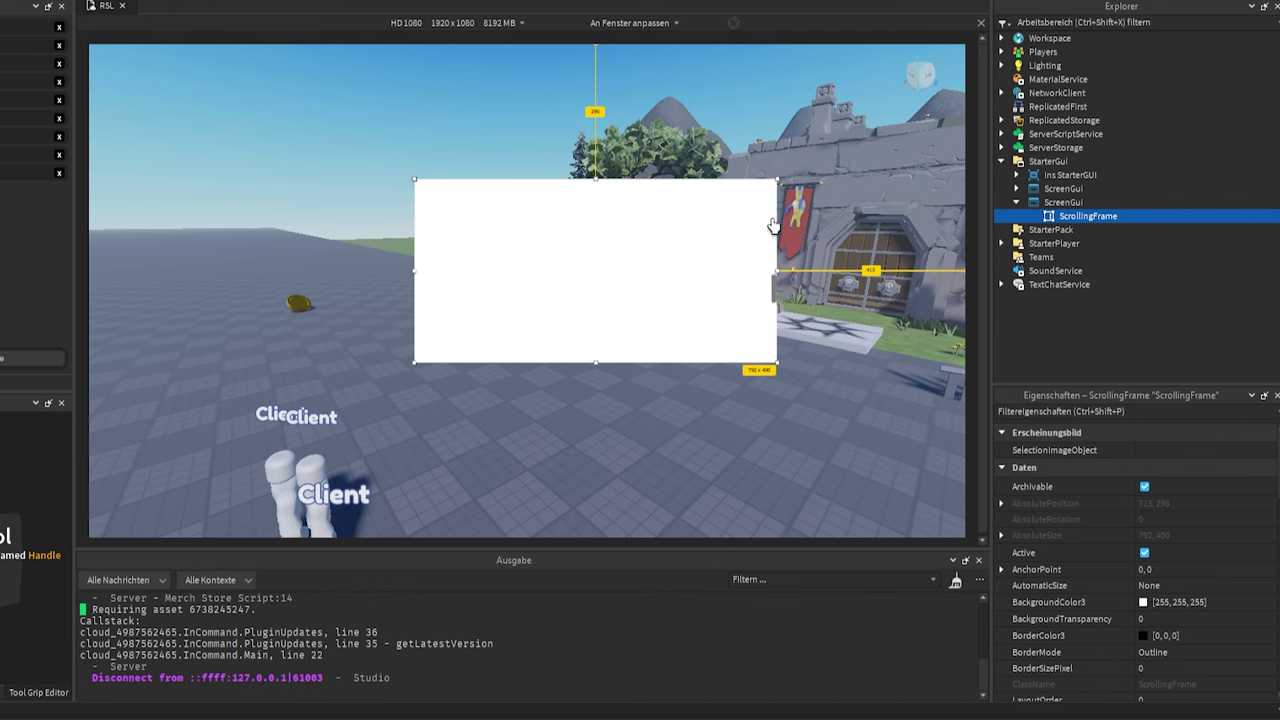
pyautogui.moveTo(777, 296); pyautogui.dragTo(573, 294)
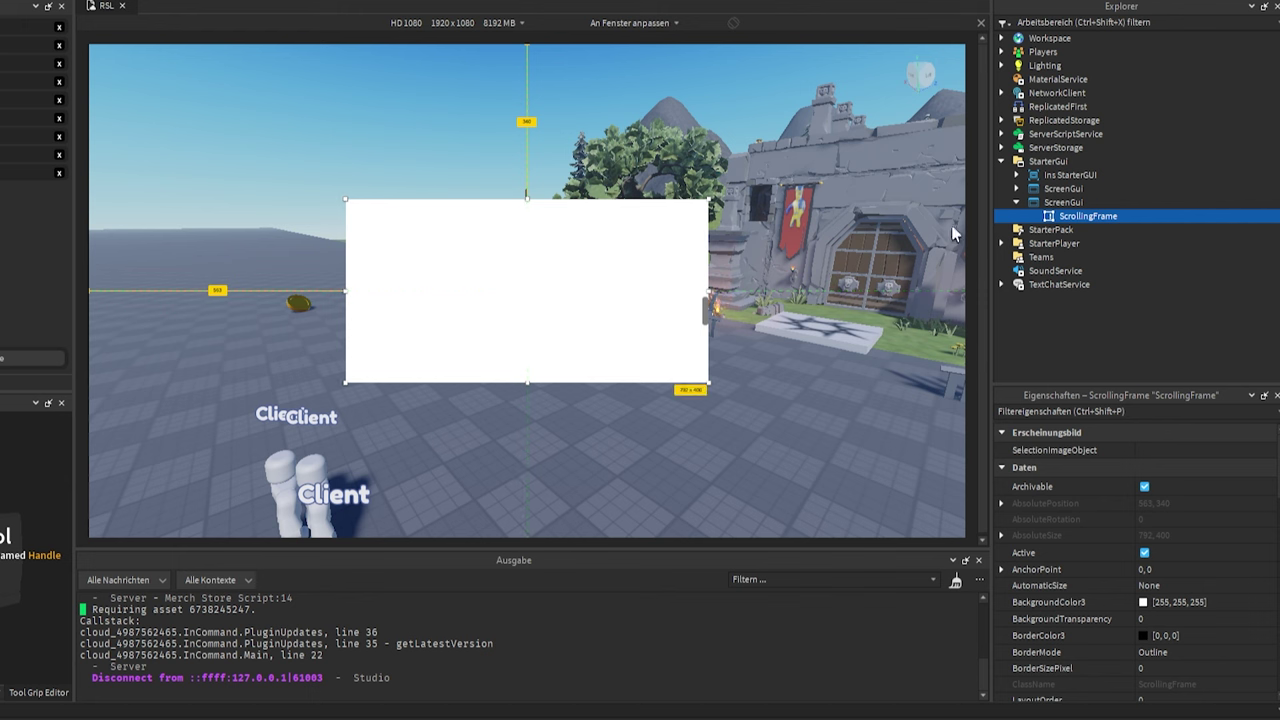
# Set the ScrollingFrame's AnchorPoint to 0.5, 0.5 and its Position to {0.5, 0},{0.5, 0}.
pyautogui.click(1166, 570)
pyautogui.write('0.5, 0.5')
pyautogui.press('Return')
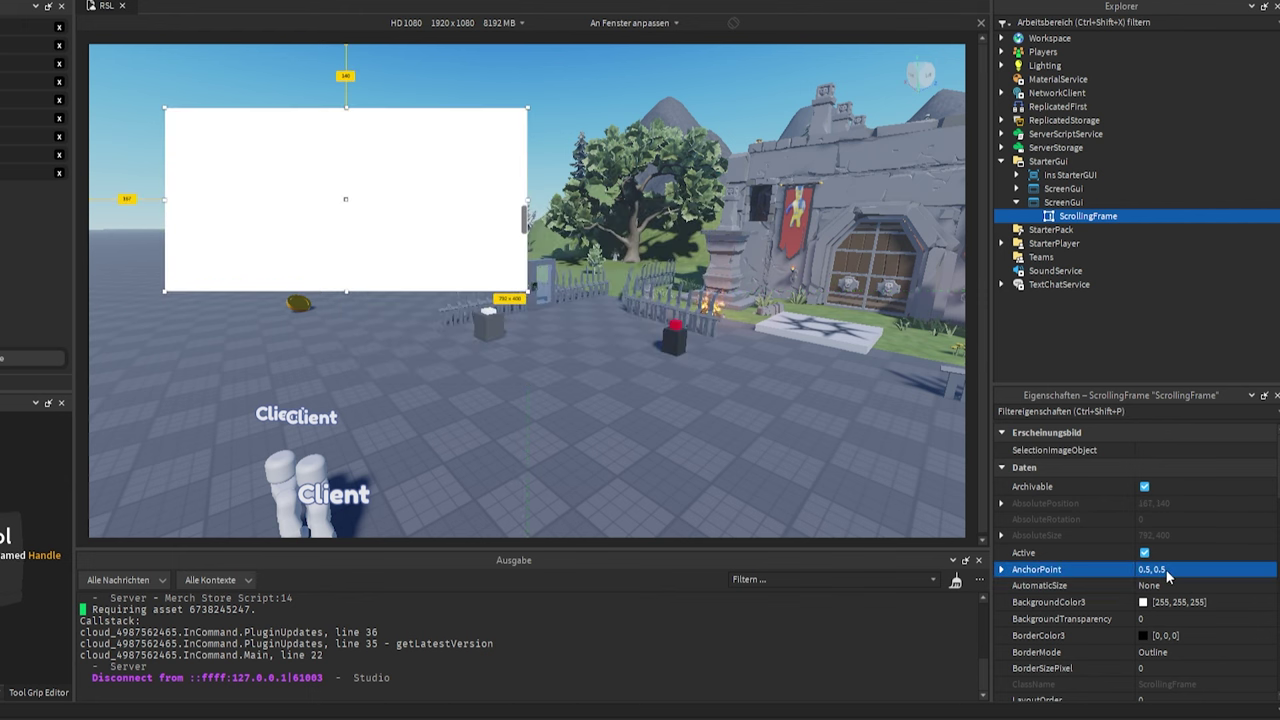
pyautogui.scroll(-3, 1150, 600)
pyautogui.click(1160, 604)
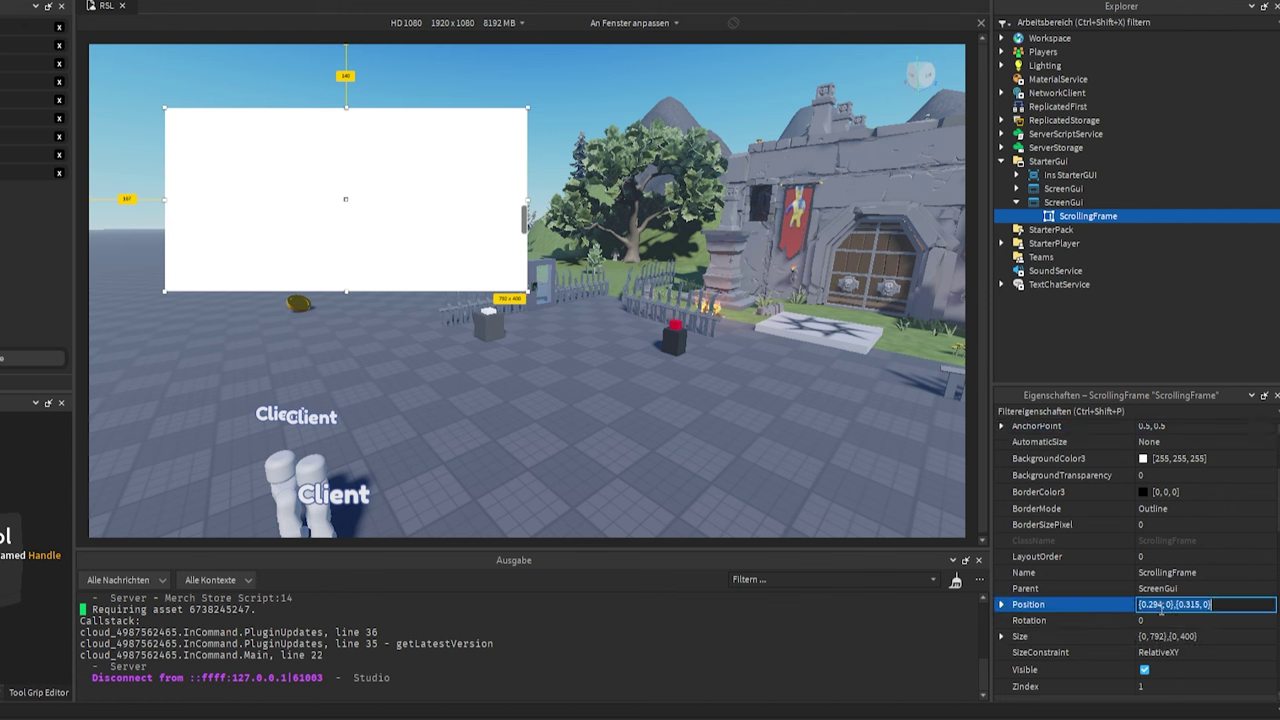
pyautogui.write('0.5,0,0.5,0')
pyautogui.press('Return')
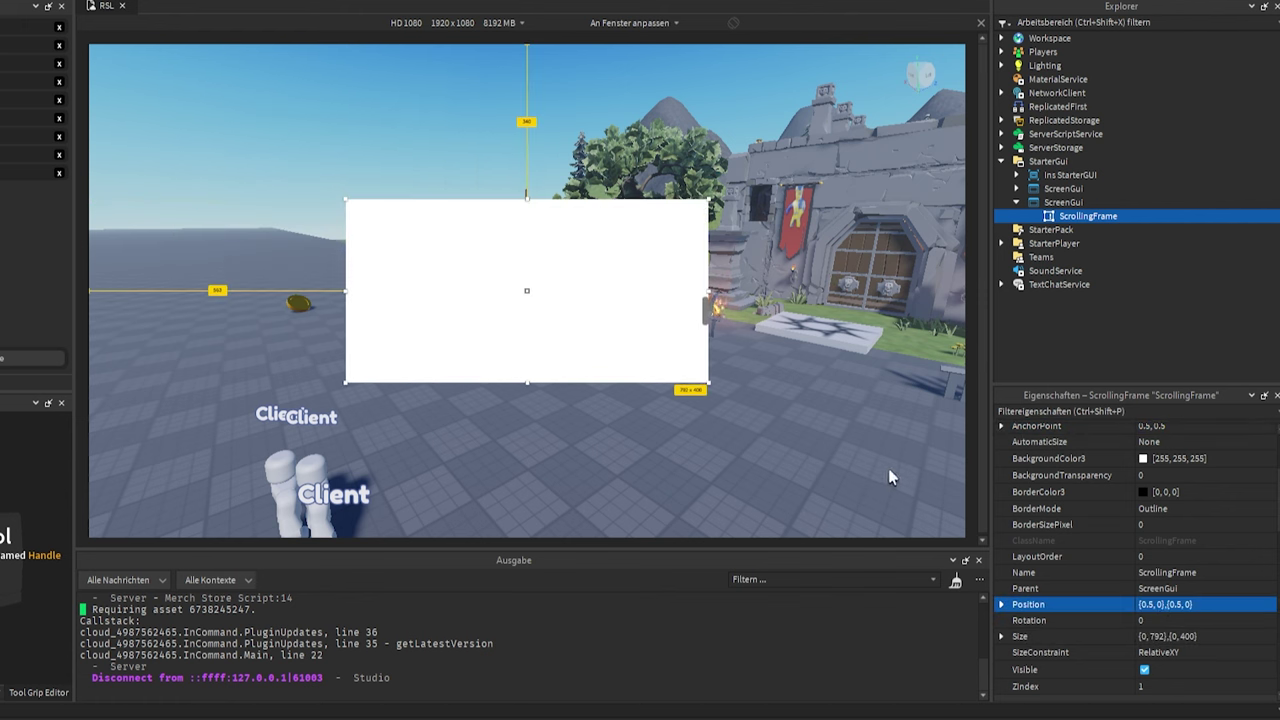
# Set the ScrollingFrame's Size to {0.3, 0},{0.3, 0}.
pyautogui.click(1160, 636)
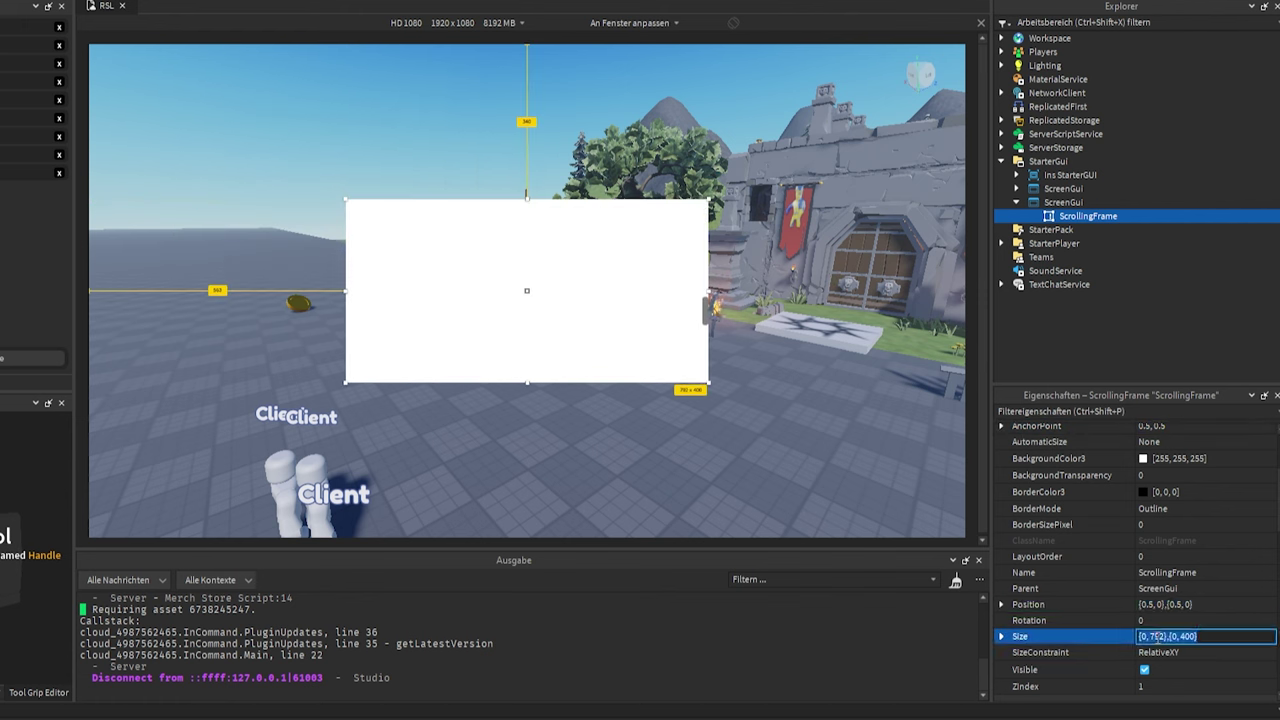
pyautogui.write('0.3,0,0.3,0')
pyautogui.press('Return')
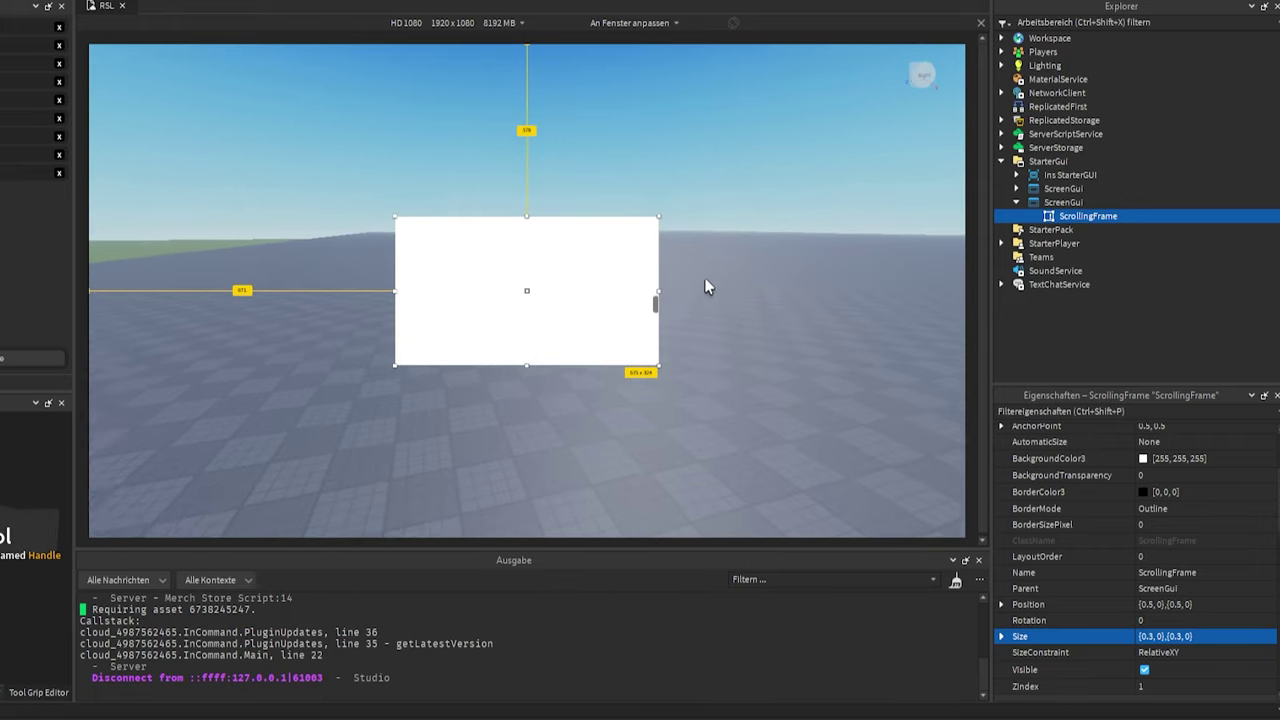
pyautogui.press('w')
pyautogui.moveTo(705, 279); pyautogui.dragTo(692, 248, button='right')
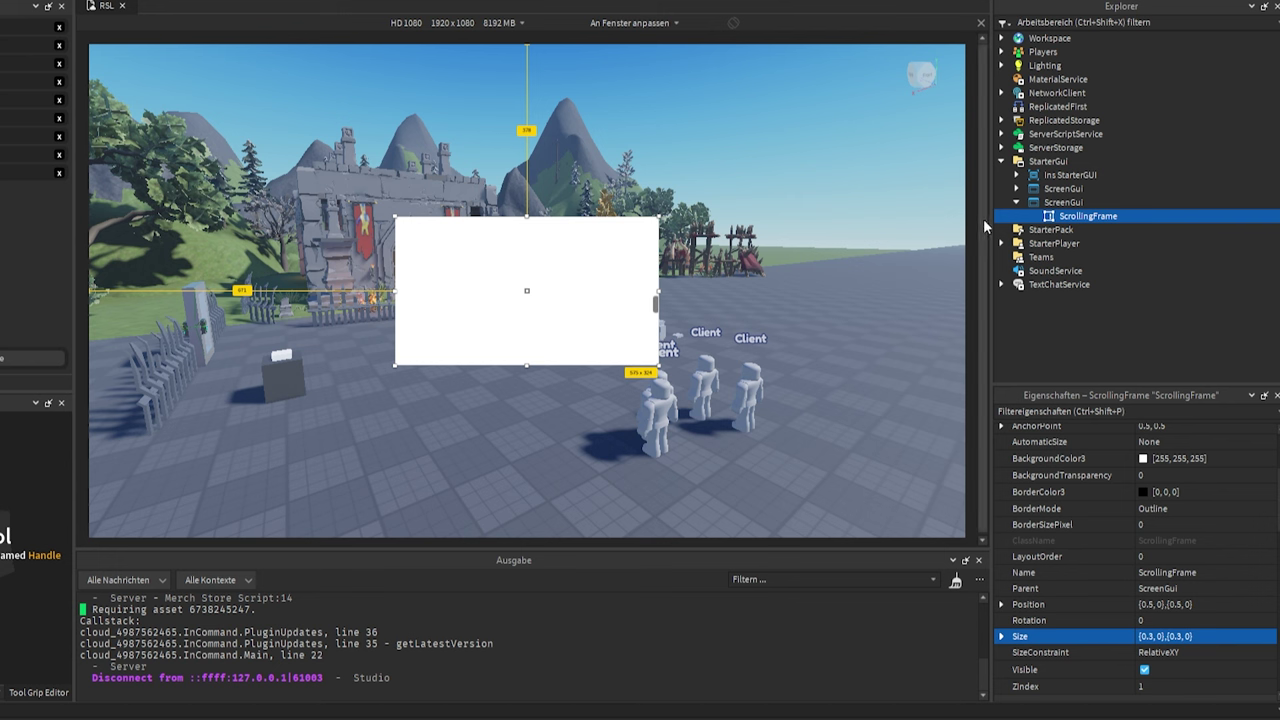
# Change the ScrollingFrame's background colour to dark grey [93, 93, 93].
pyautogui.scroll(2, 1175, 570)
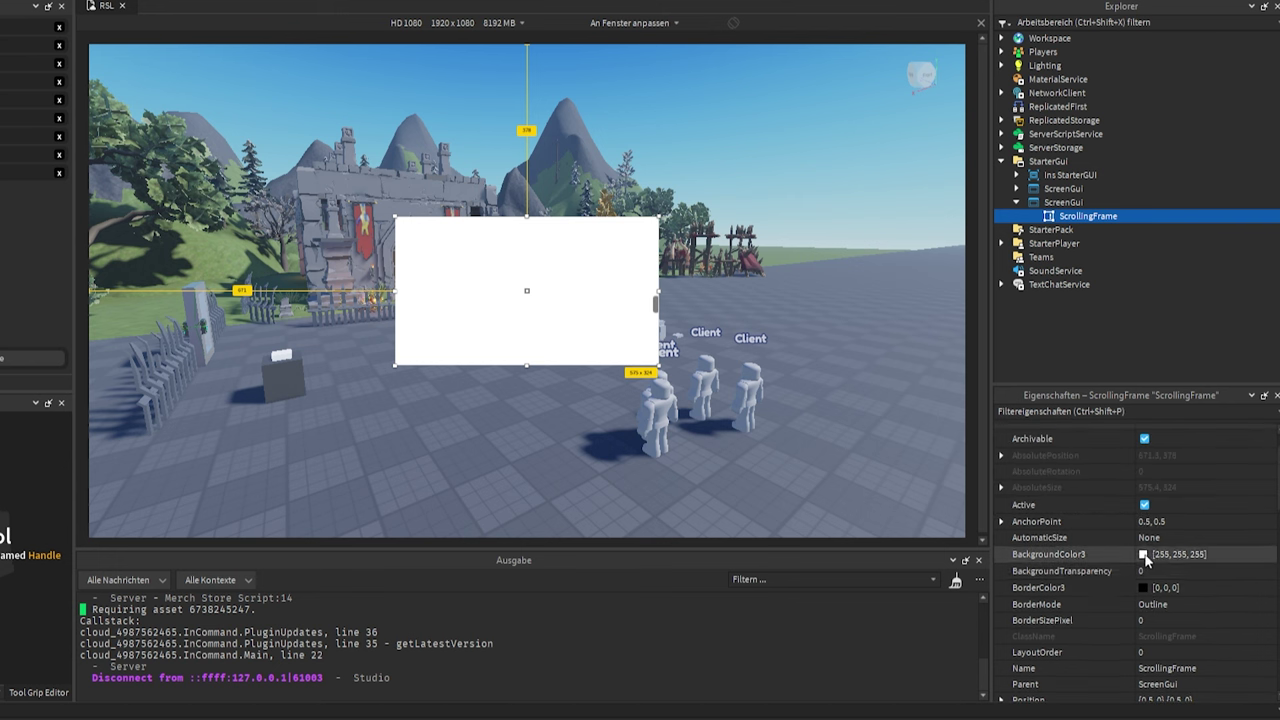
pyautogui.click(1148, 554)
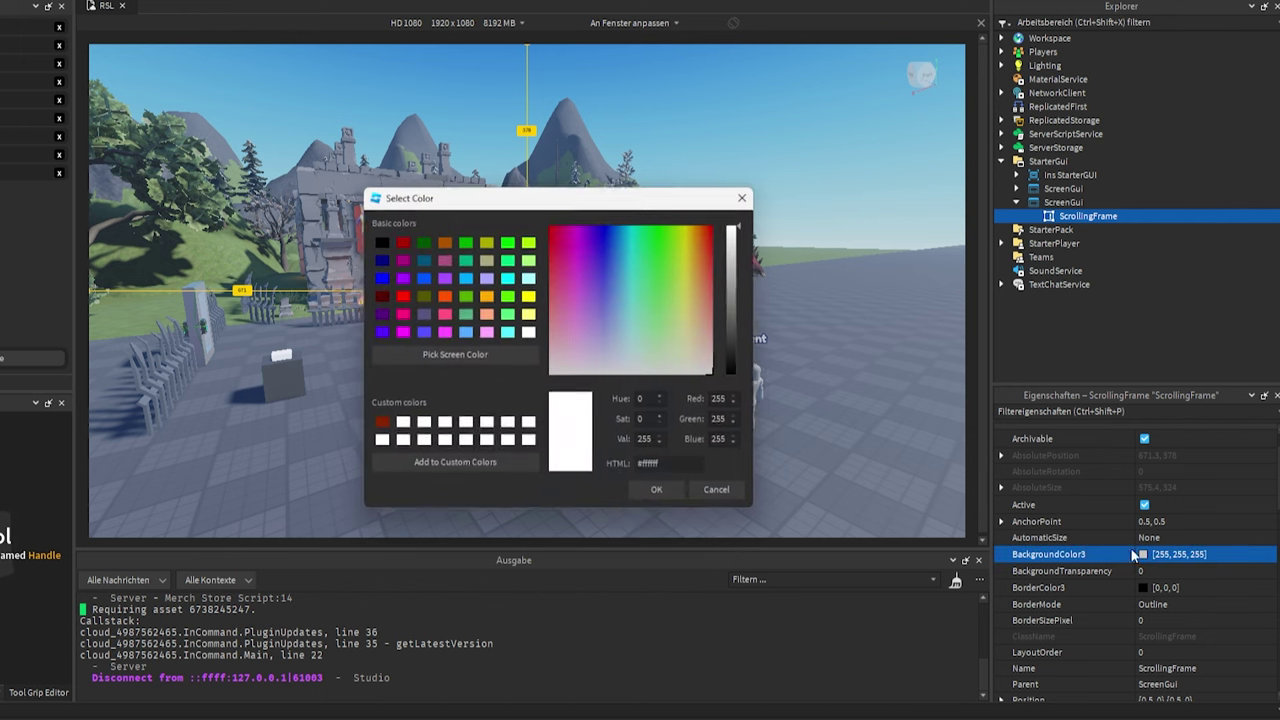
pyautogui.click(740, 330)
pyautogui.moveTo(650, 202); pyautogui.dragTo(1027, 142)
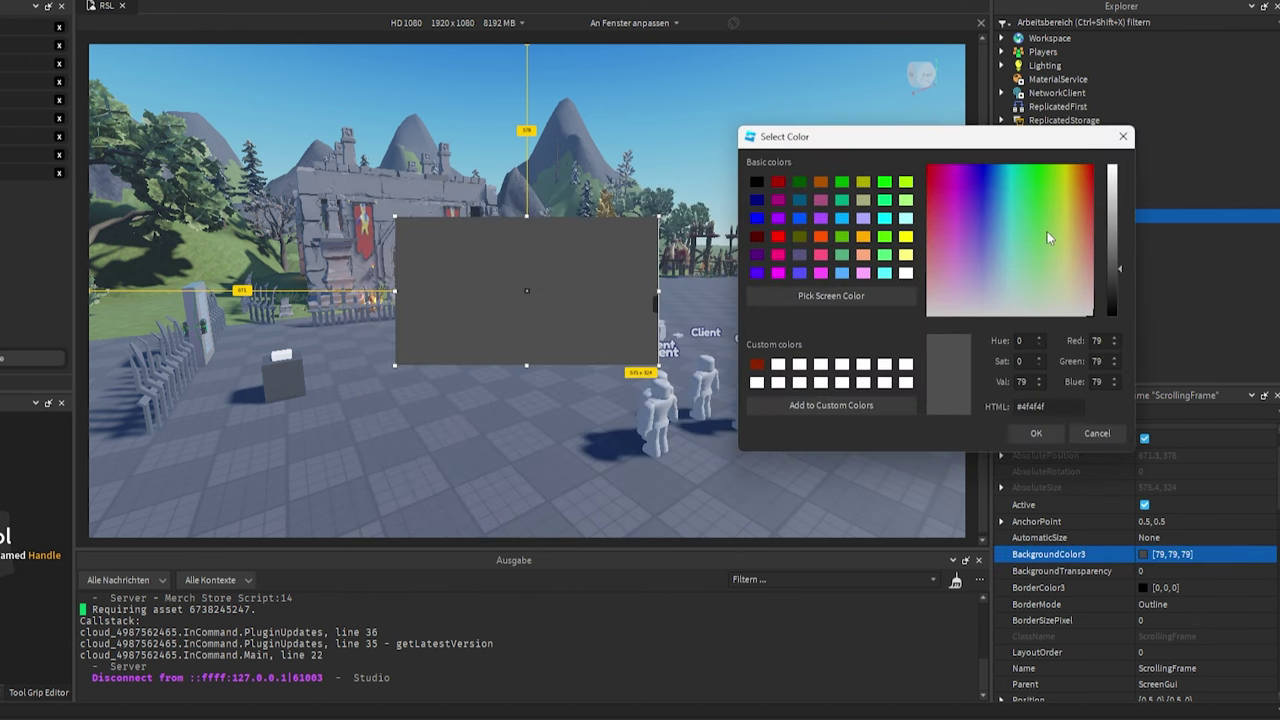
pyautogui.moveTo(1112, 262); pyautogui.dragTo(1117, 263)
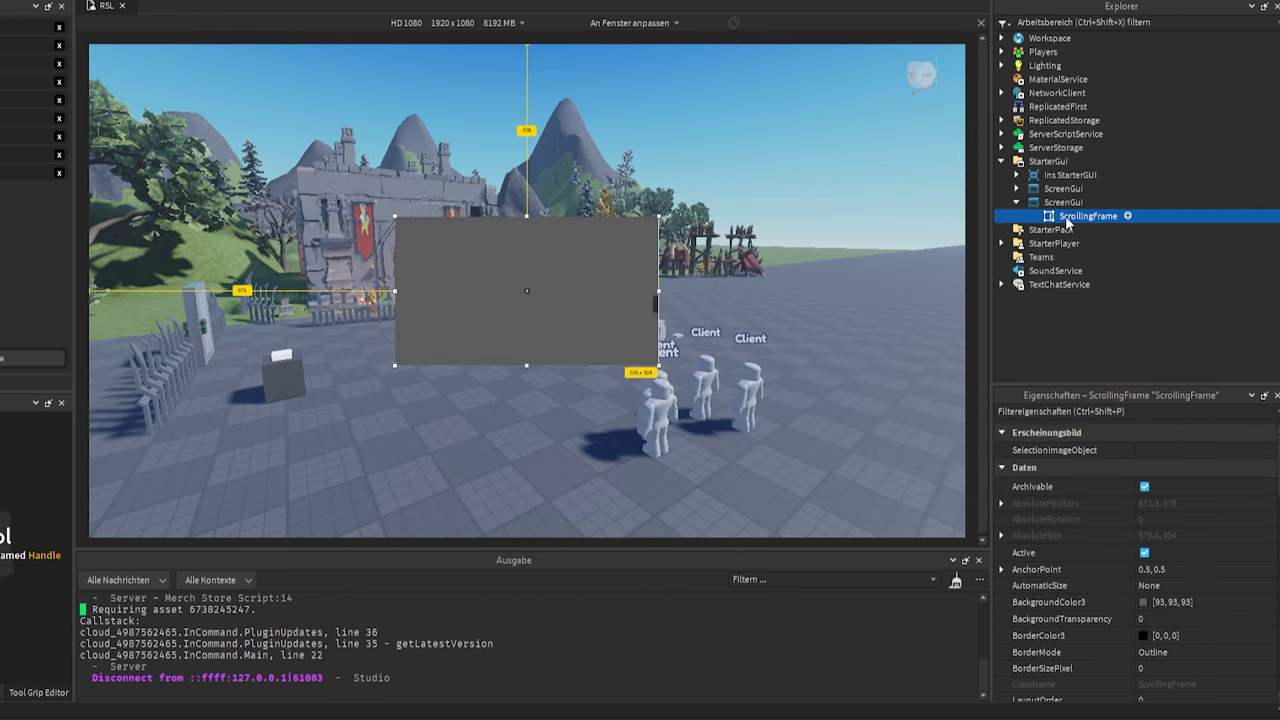
# Add a UICorner to the ScrollingFrame and set its CornerRadius to 1, 8.
pyautogui.moveTo(756, 264); pyautogui.dragTo(756, 264, button='right')
pyautogui.press('s')
pyautogui.click(1127, 216)
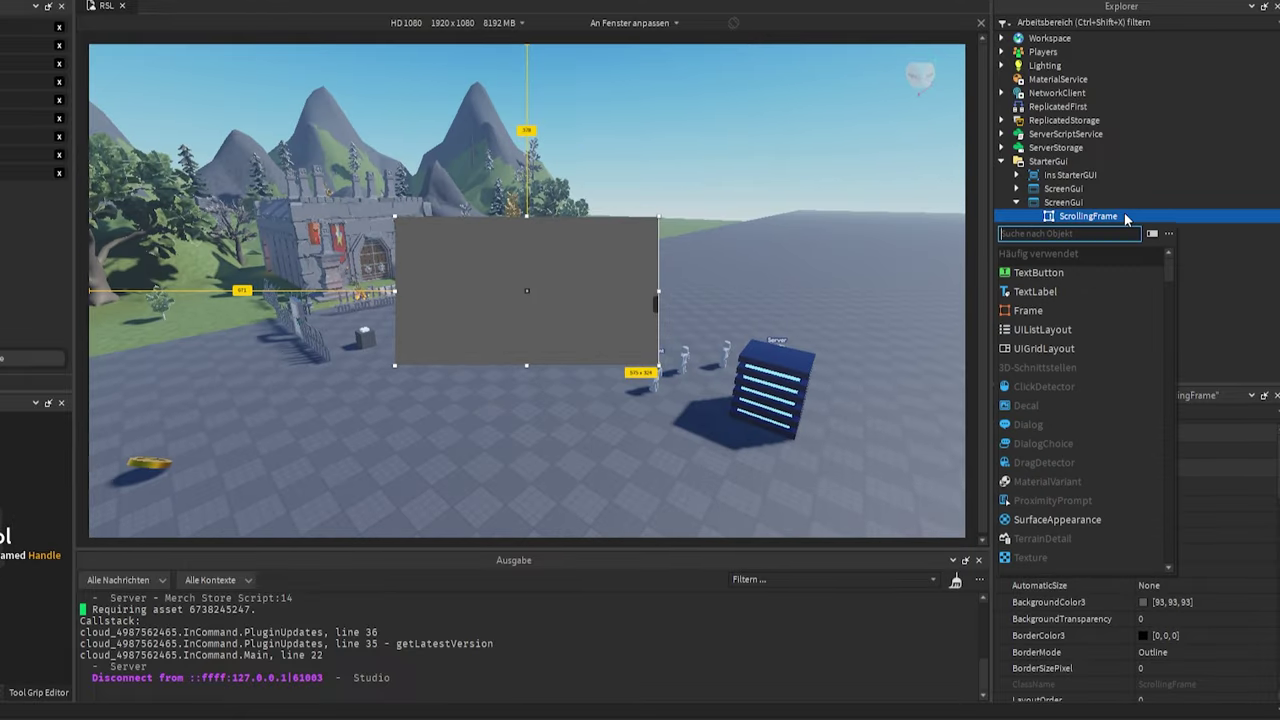
pyautogui.write('ui')
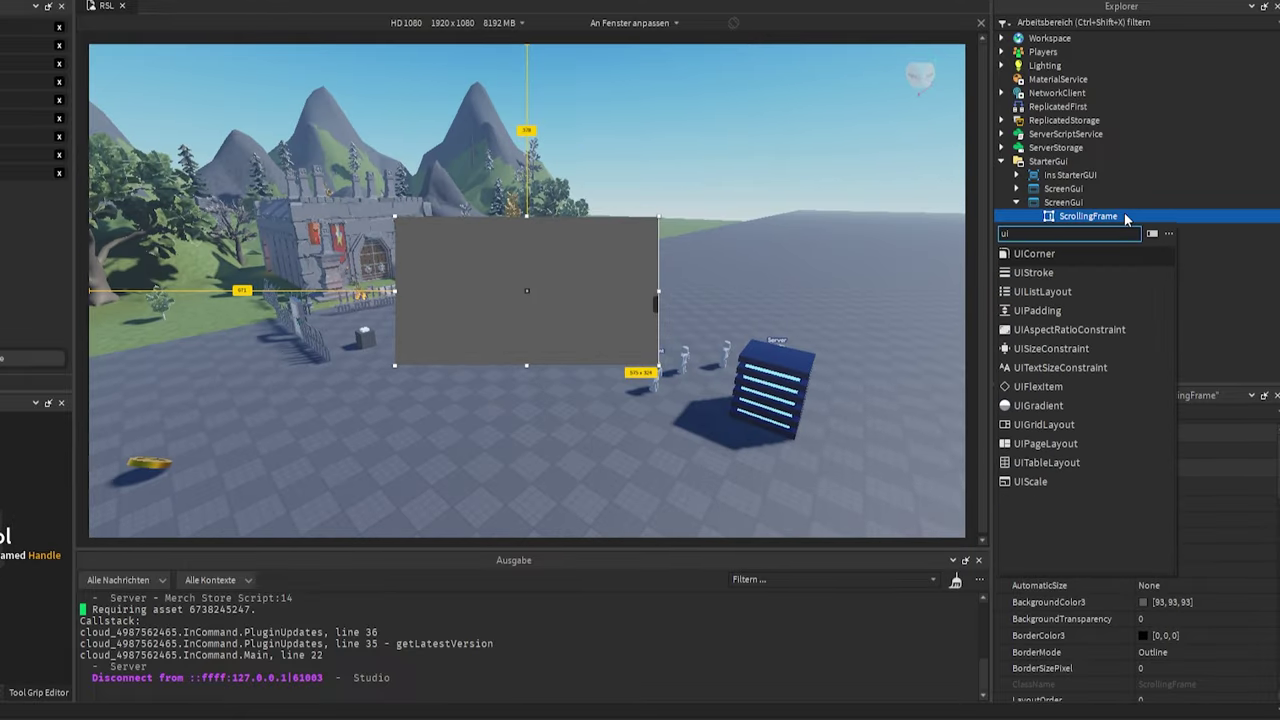
pyautogui.press('Return')
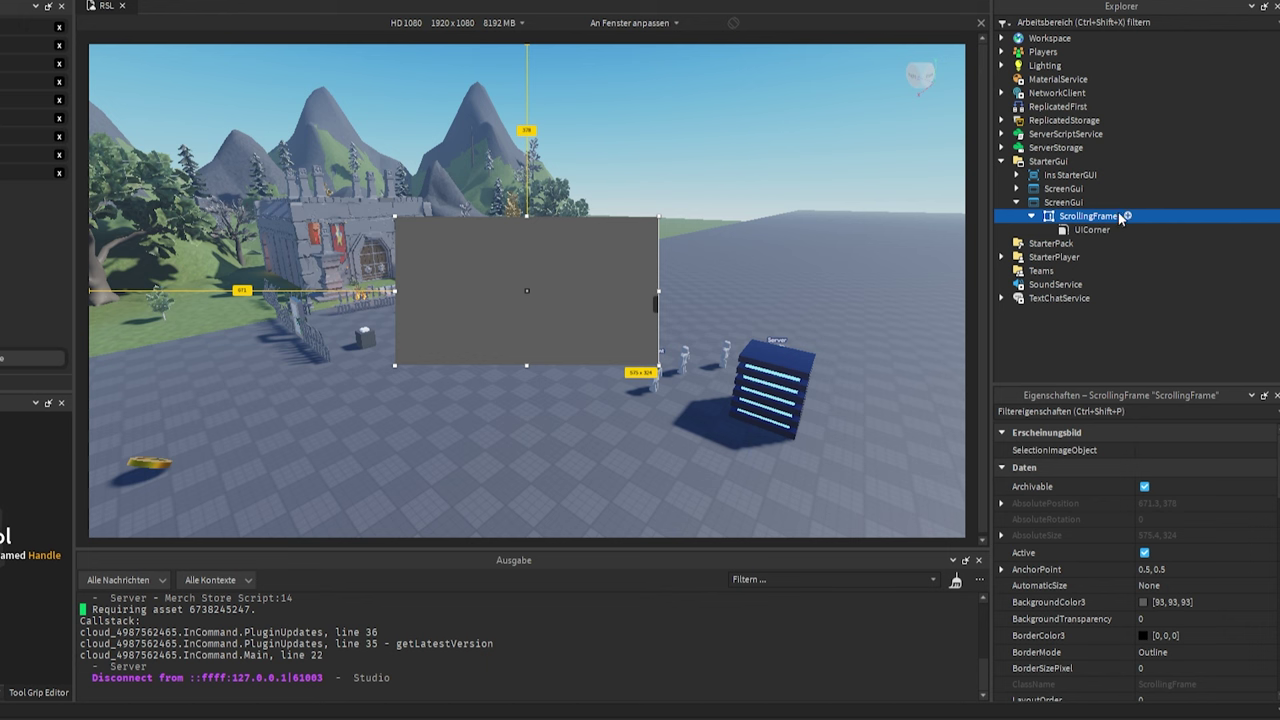
pyautogui.click(1155, 451)
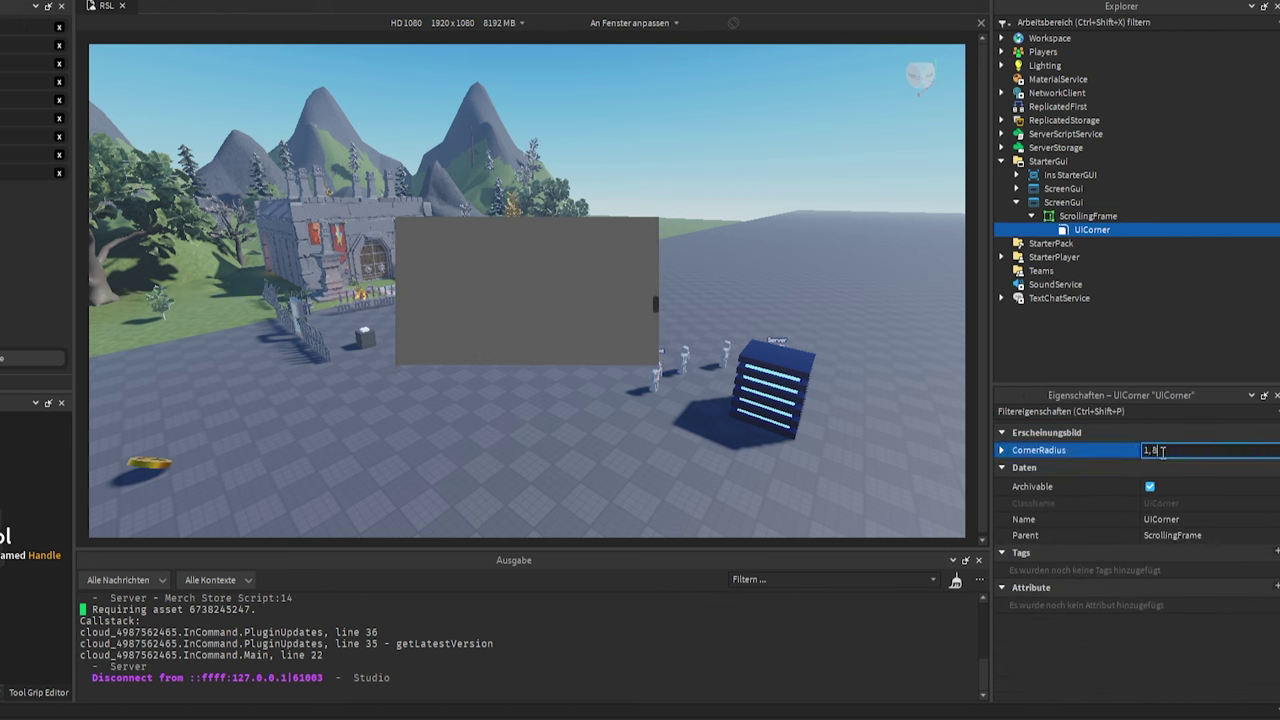
pyautogui.press('Return')
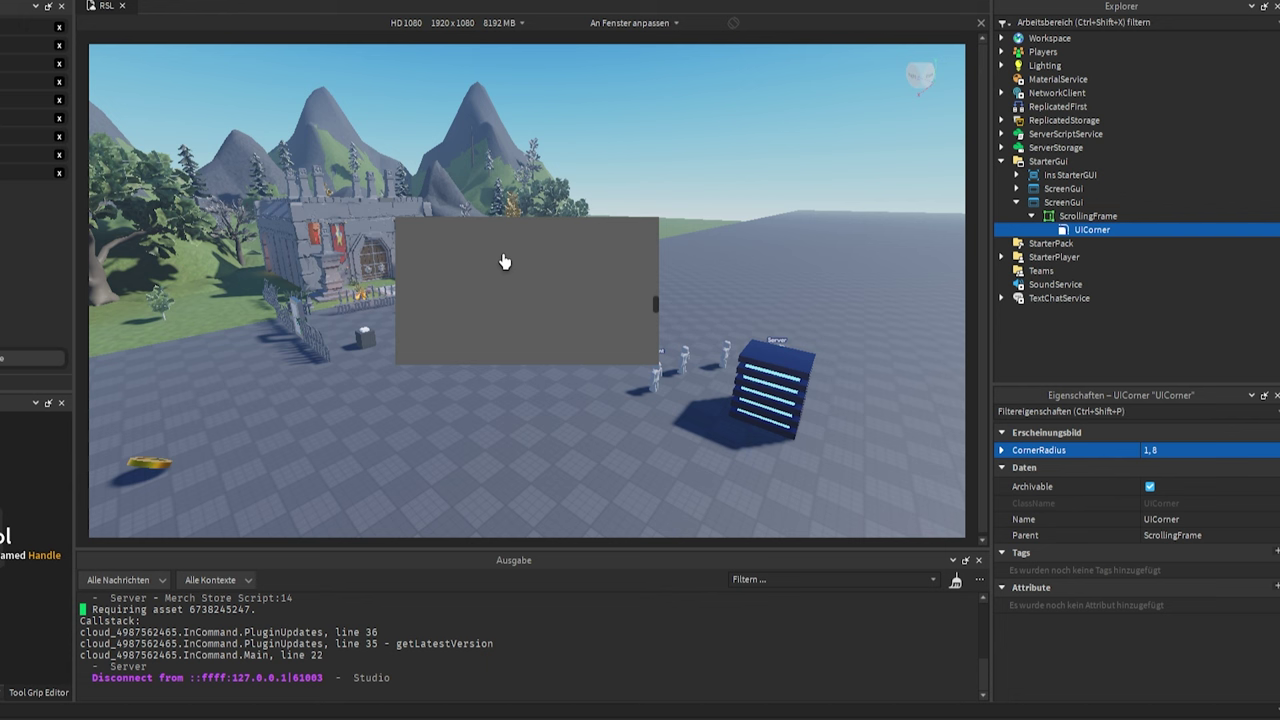
# Delete the UICorner from the ScrollingFrame.
pyautogui.click(1086, 218)
pyautogui.click(1088, 229)
pyautogui.press('Delete')
# Add a UIStroke to the ScrollingFrame and set its Thickness to 10.
pyautogui.click(1125, 215)
pyautogui.click(1128, 216)
pyautogui.write('ui')
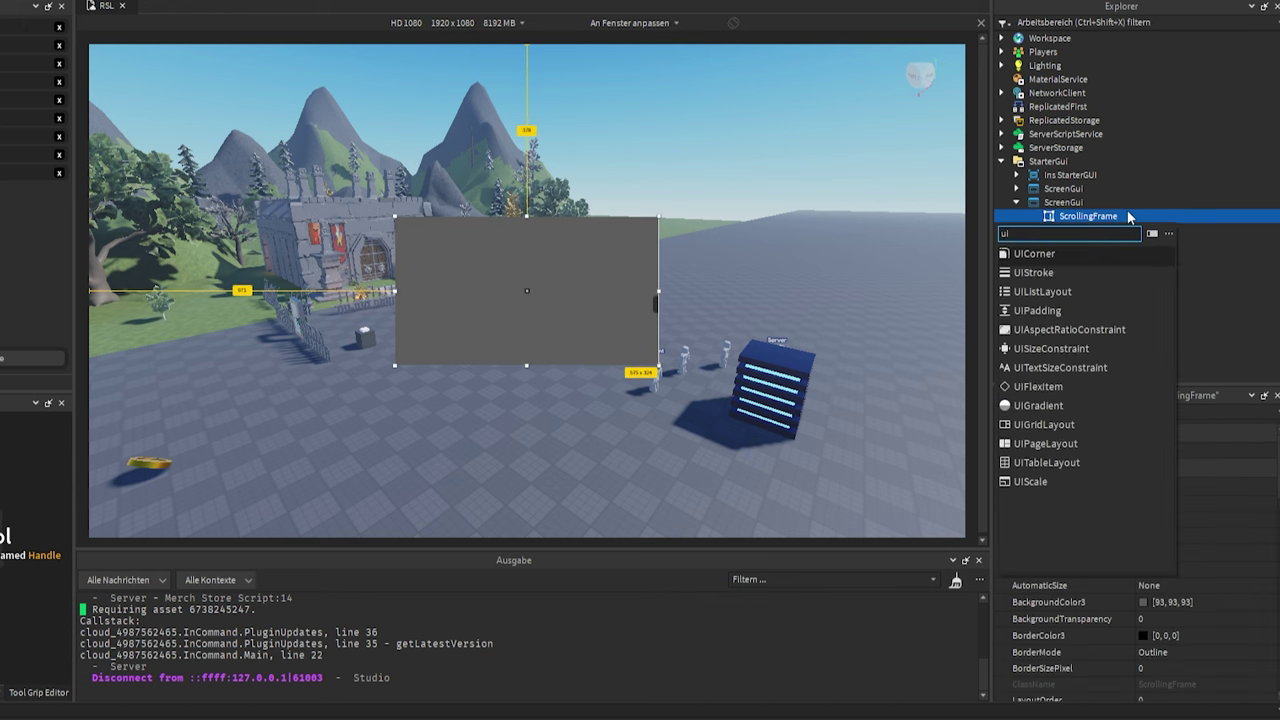
pyautogui.click(1033, 272)
pyautogui.click(1163, 499)
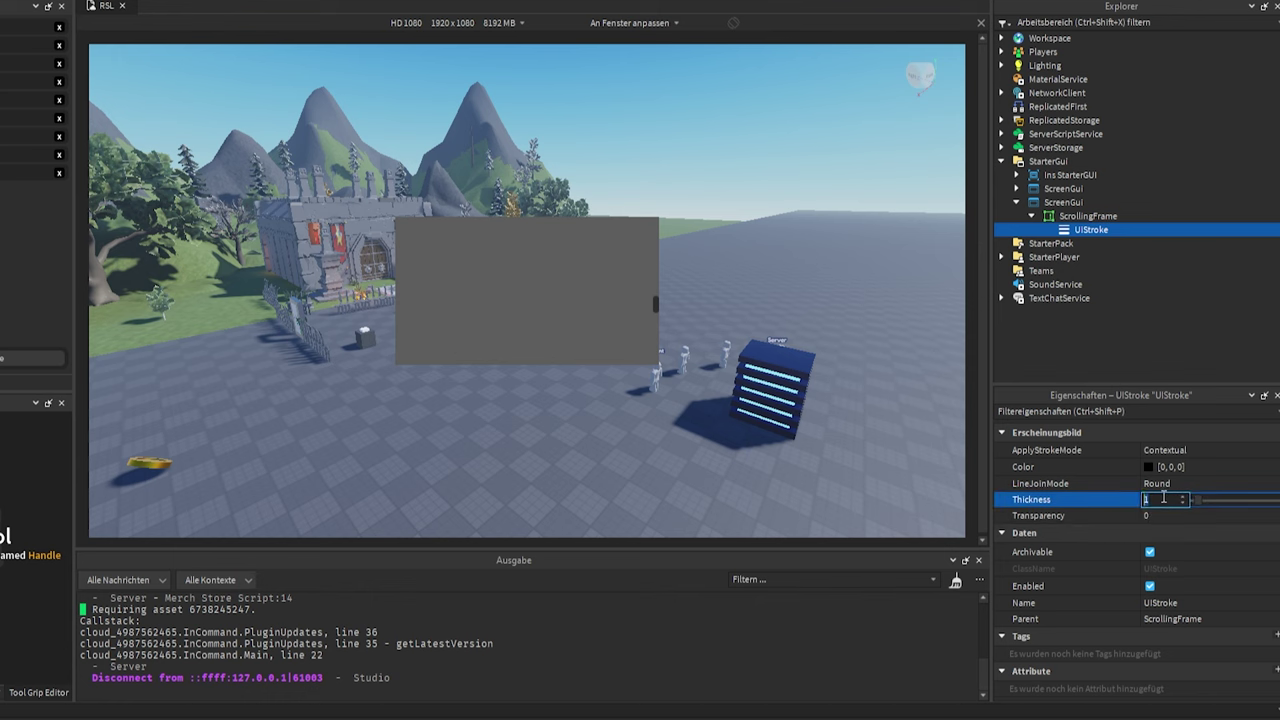
pyautogui.write('10')
pyautogui.press('Return')
pyautogui.moveTo(543, 314); pyautogui.dragTo(826, 288, button='right')
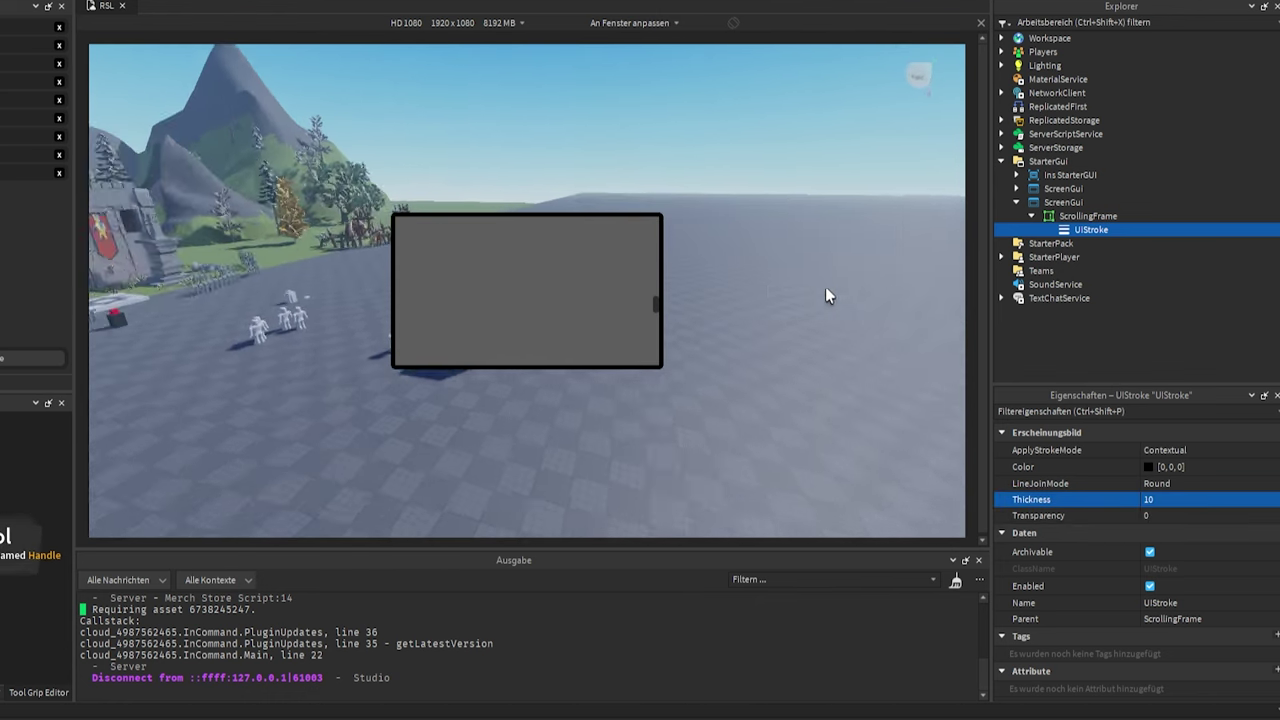
# Delete the UIStroke from the ScrollingFrame and select the frame again.
pyautogui.press('Delete')
pyautogui.click(1088, 216)
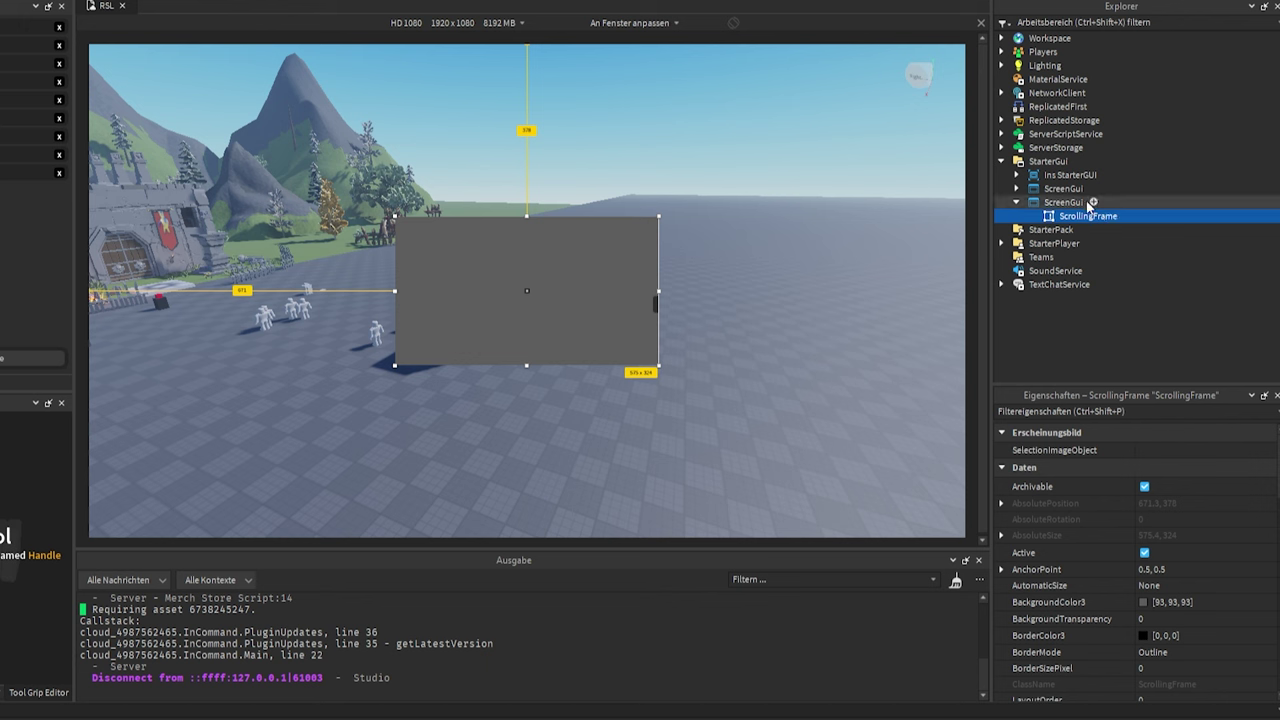
# Insert a Frame into the ScreenGui and make the ScrollingFrame its child.
pyautogui.click(1092, 203)
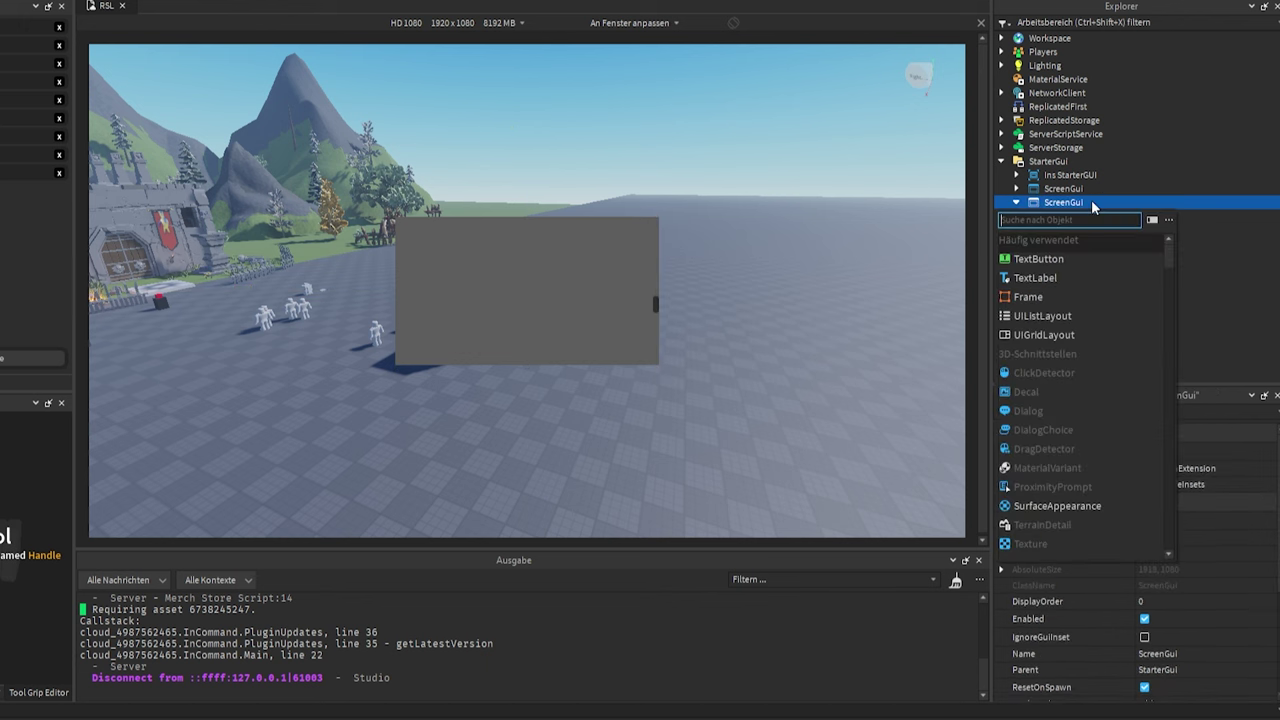
pyautogui.click(1010, 297)
pyautogui.moveTo(1085, 230); pyautogui.dragTo(1070, 220)
# Set the ScrollingFrame's Size to 1,0,1,0 and its BackgroundTransparency to 1.
pyautogui.scroll(-3, 1150, 600)
pyautogui.click(1163, 636)
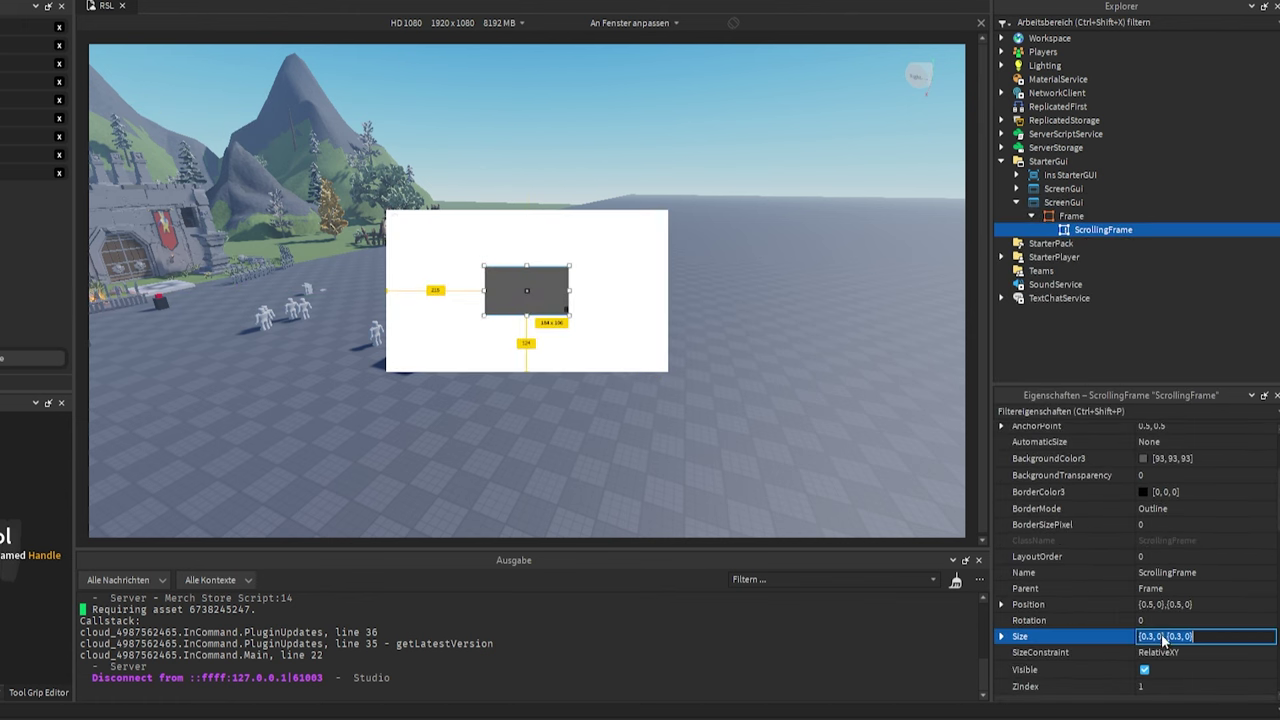
pyautogui.write('1,0,1,0')
pyautogui.press('Return')
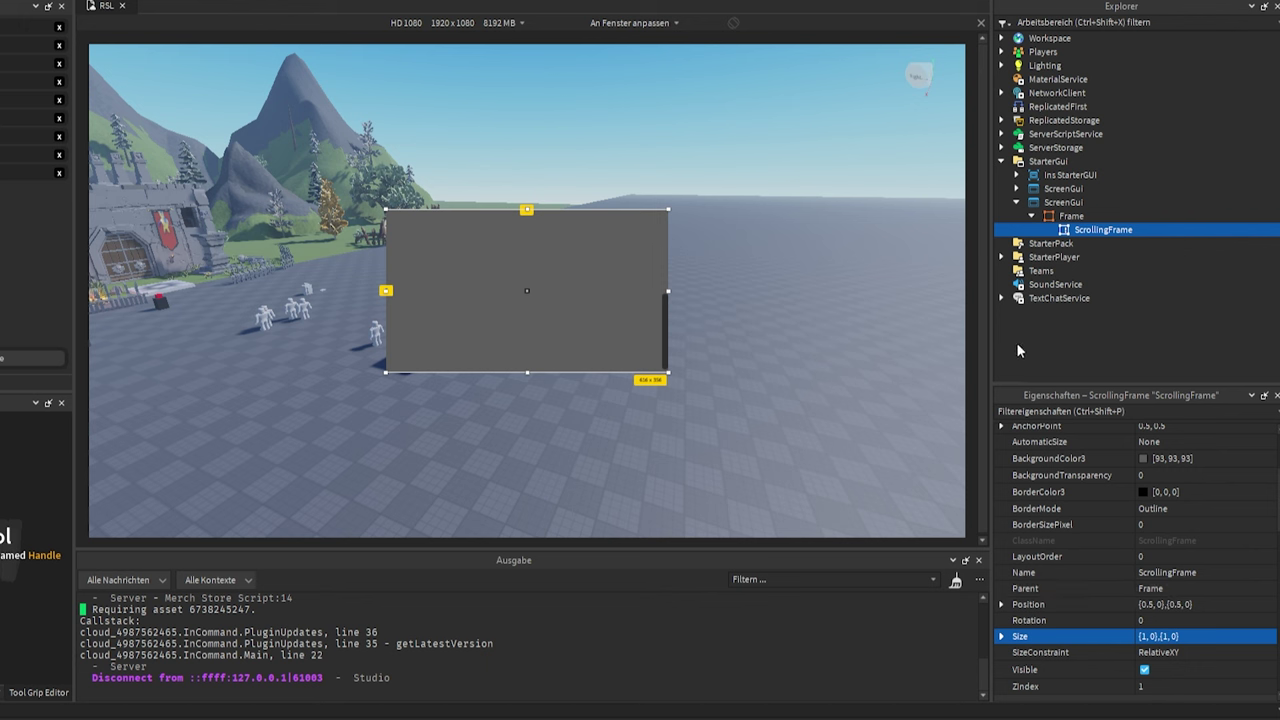
pyautogui.click(1169, 476)
pyautogui.write('1')
pyautogui.press('Return')
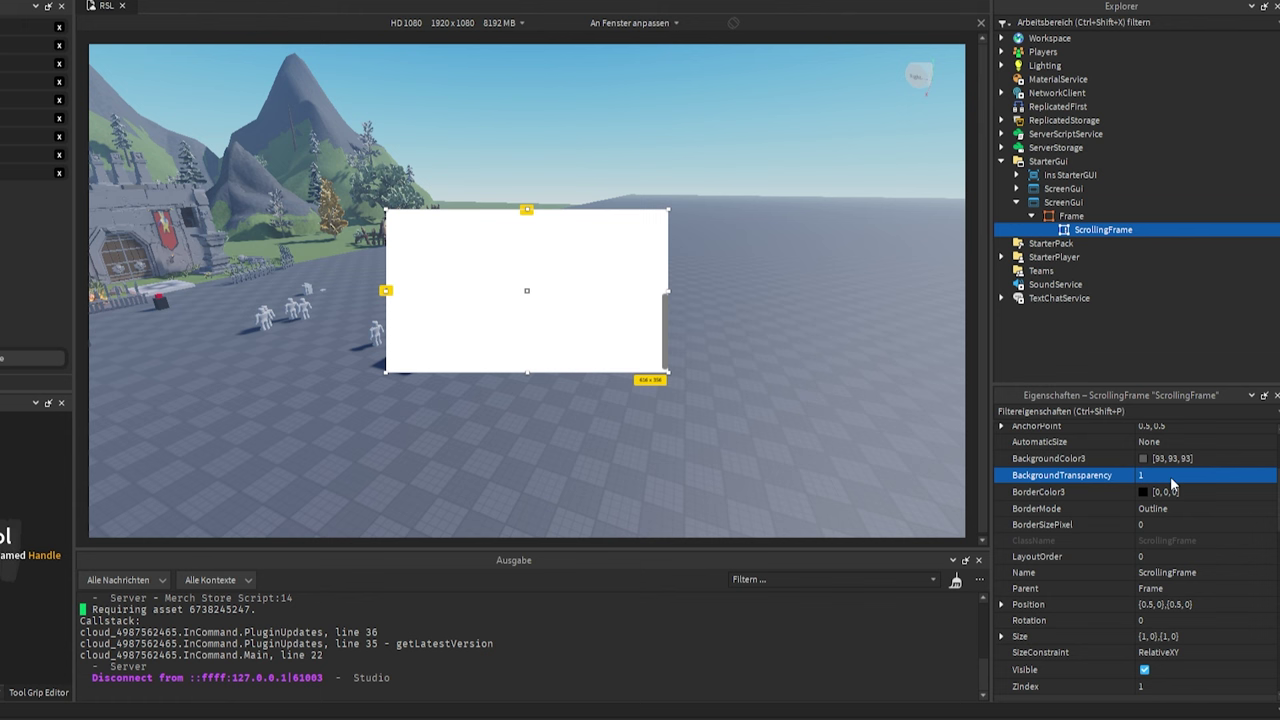
# Set the parent Frame's BackgroundColor3 to the grey 111, 111, 111.
pyautogui.click(1062, 218)
pyautogui.scroll(3, 1155, 487)
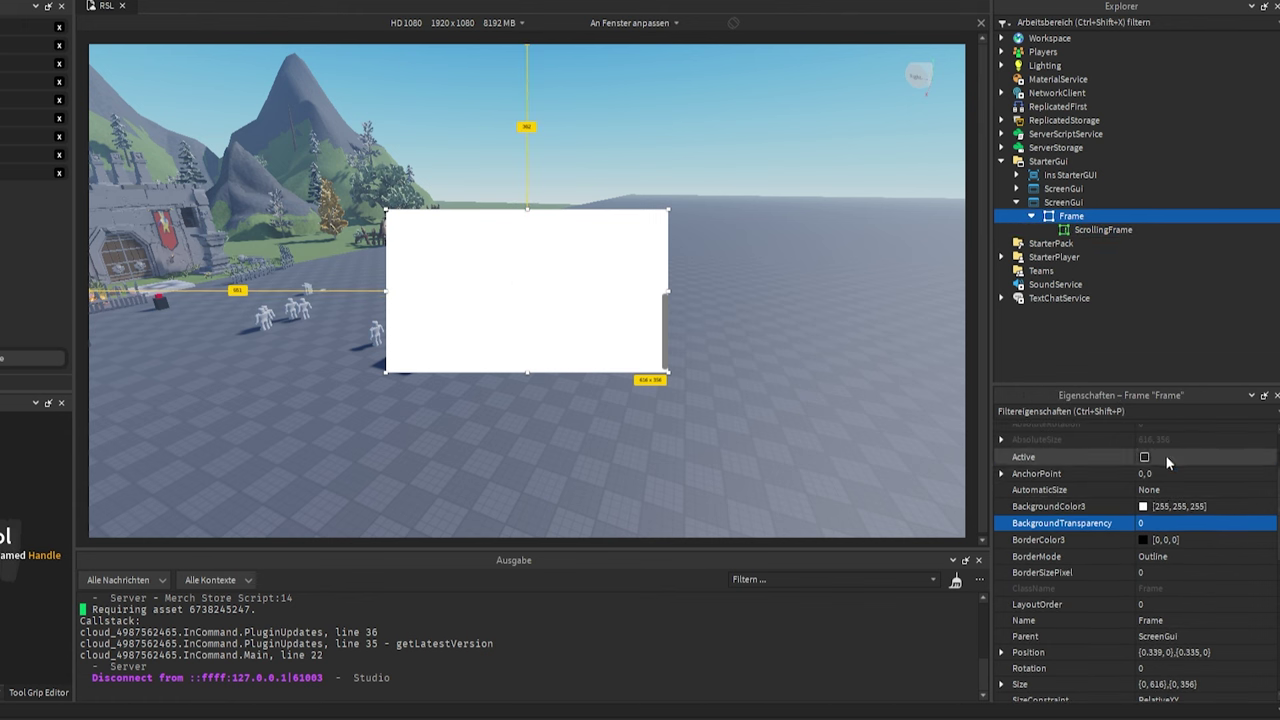
pyautogui.click(1145, 507)
pyautogui.click(741, 310)
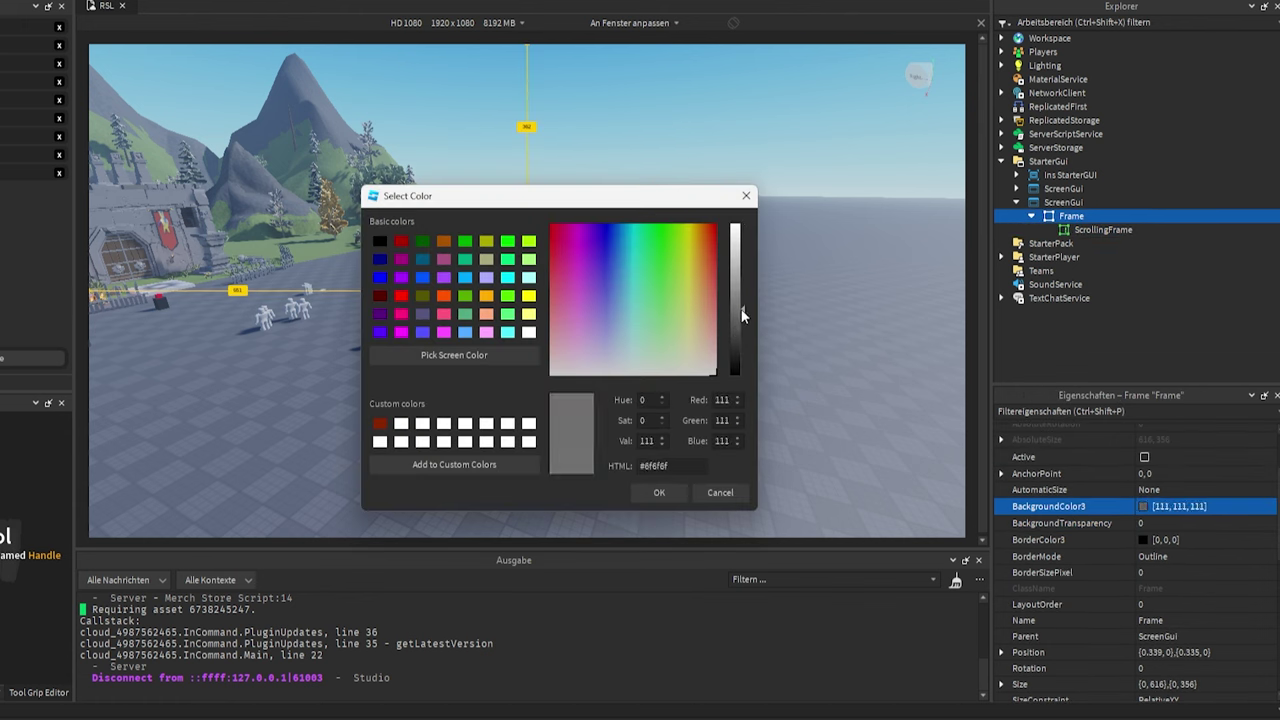
pyautogui.click(643, 494)
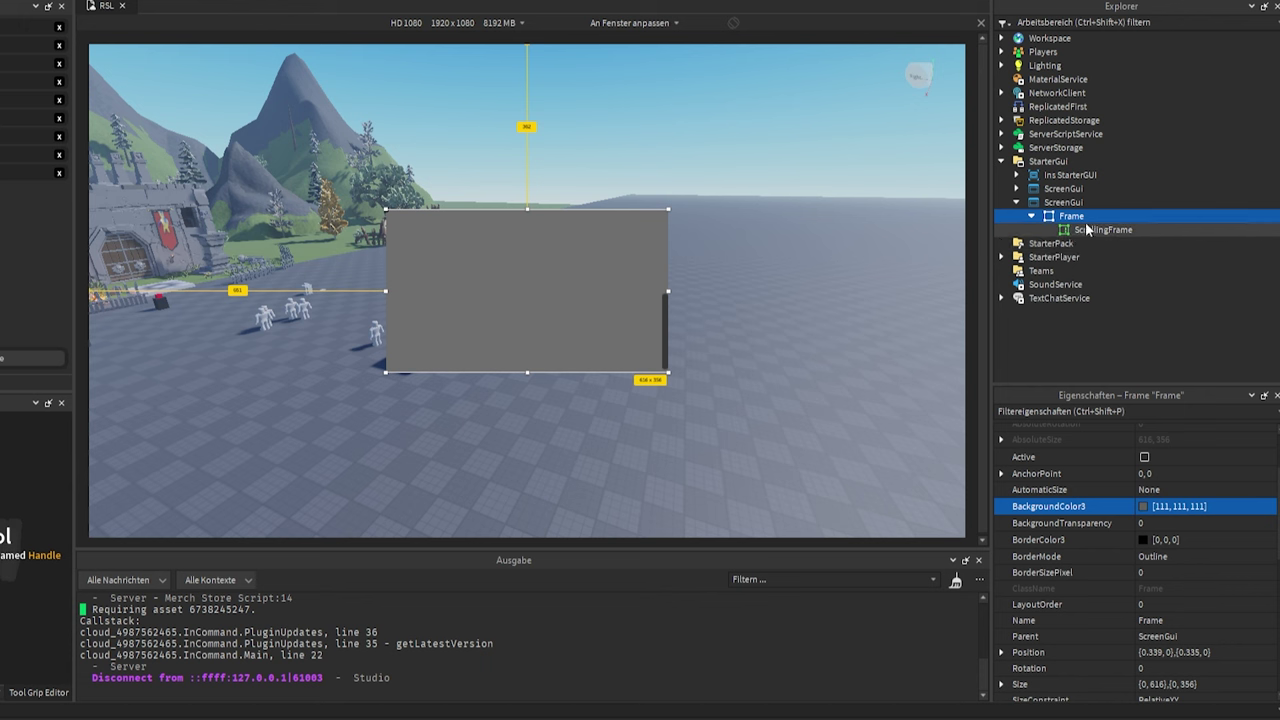
# Add a UICorner to the Frame and set its CornerRadius to 0, 80.
pyautogui.click(1095, 216)
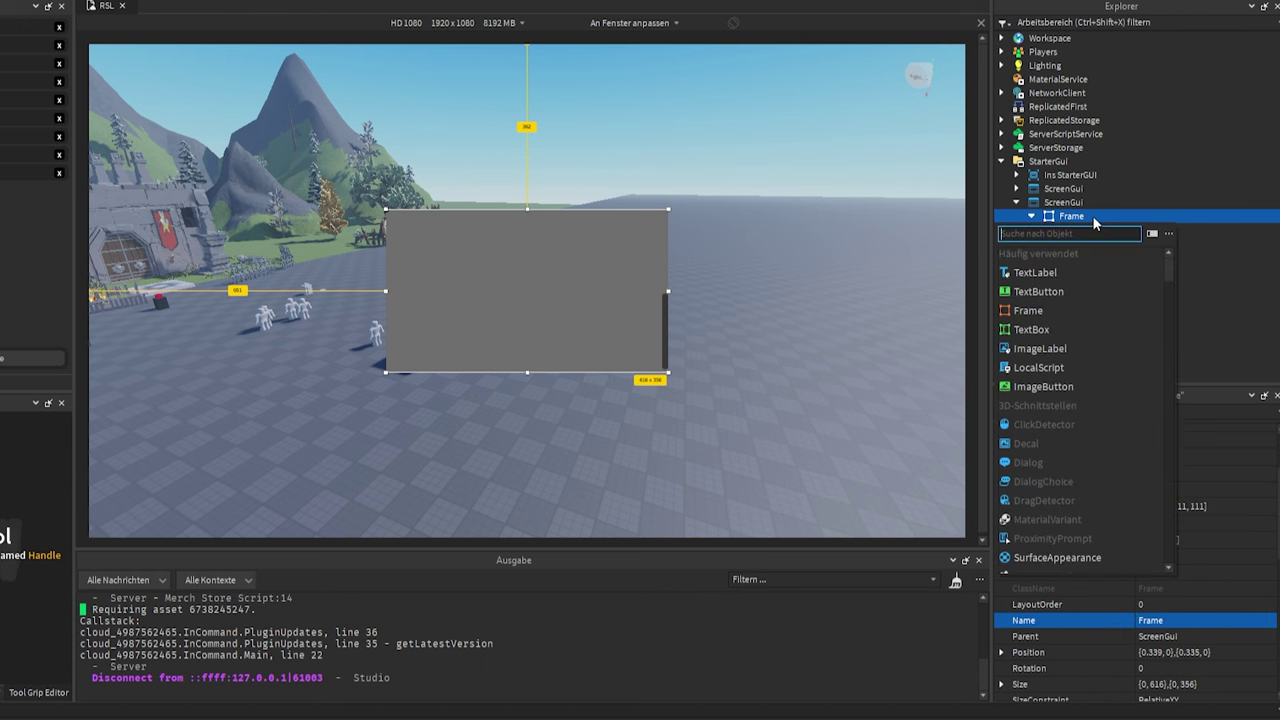
pyautogui.write('ui')
pyautogui.click(1038, 275)
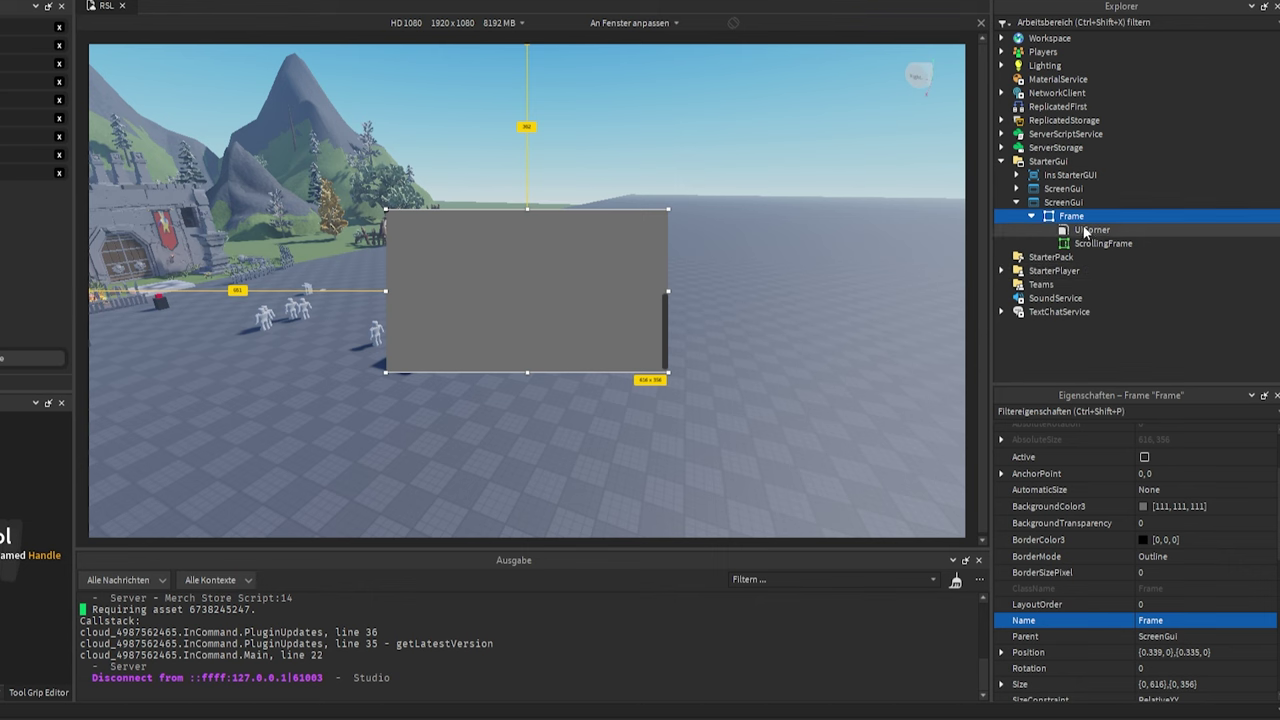
pyautogui.click(1084, 230)
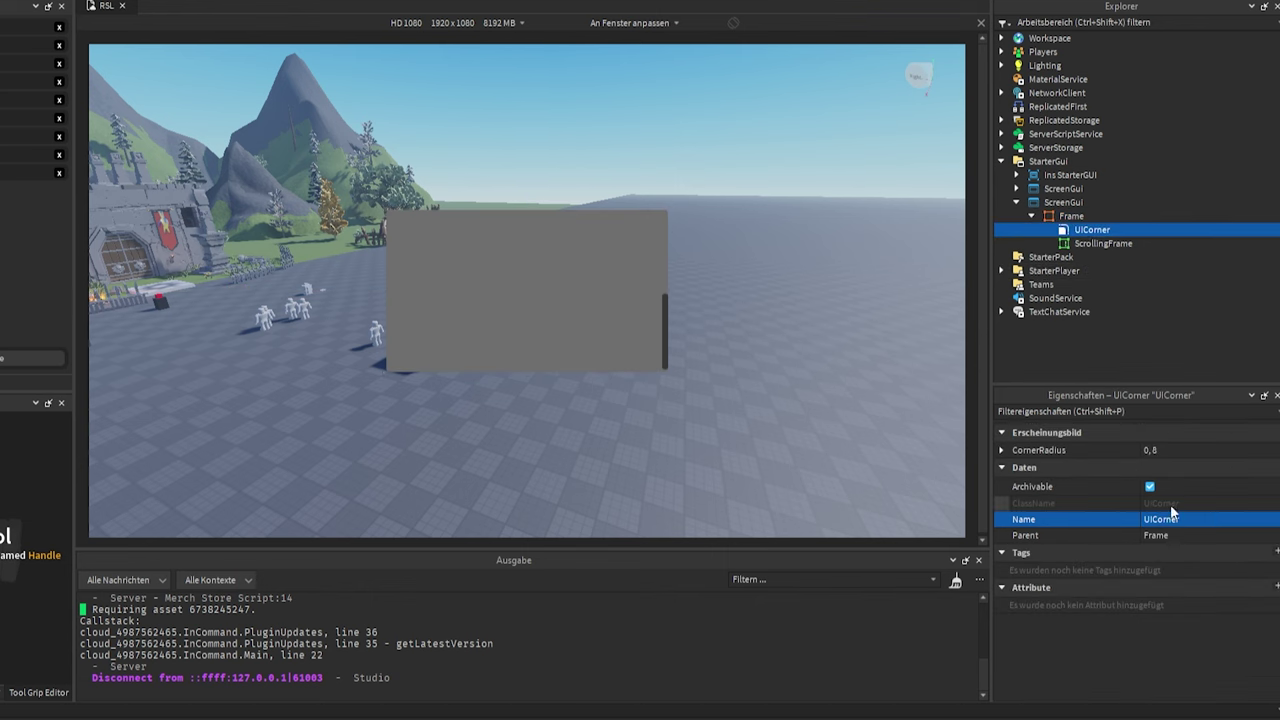
pyautogui.click(1156, 448)
pyautogui.write('0')
pyautogui.press('Return')
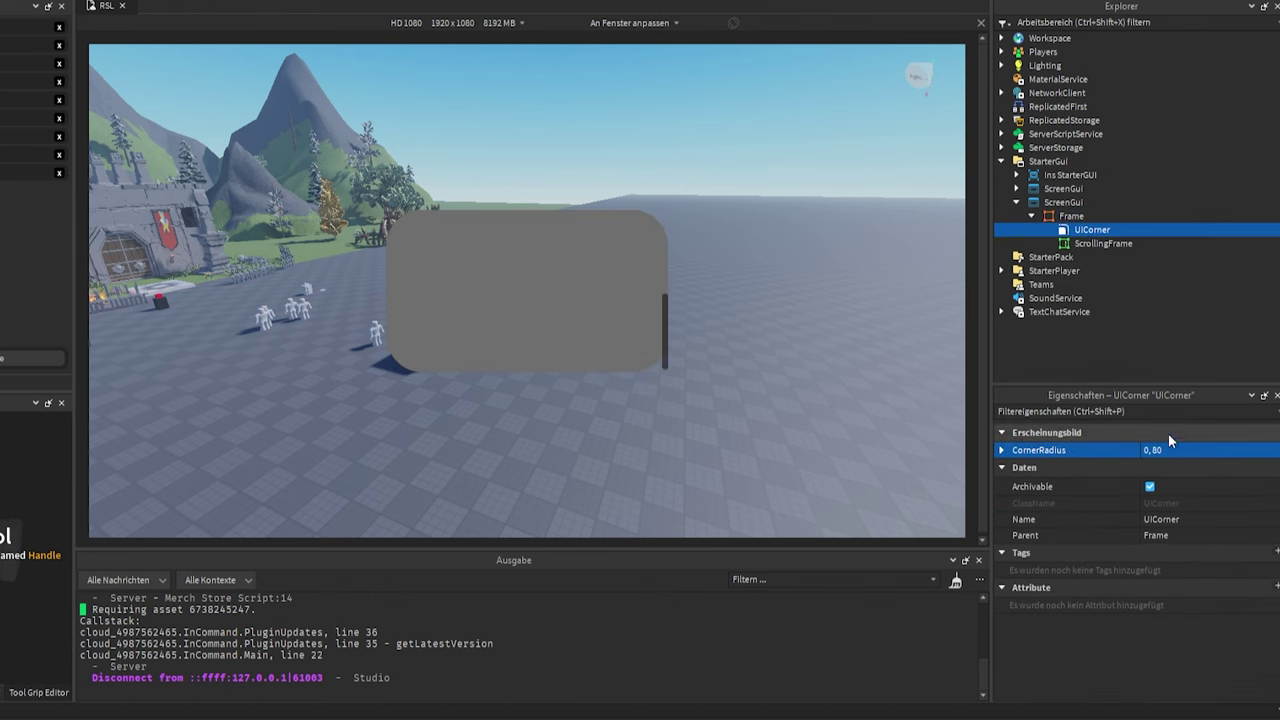
# Turn the camera to the sky and scroll the frame up and down to check the scroll bar against the rounded corners.
pyautogui.moveTo(594, 220); pyautogui.dragTo(594, 223, button='right')
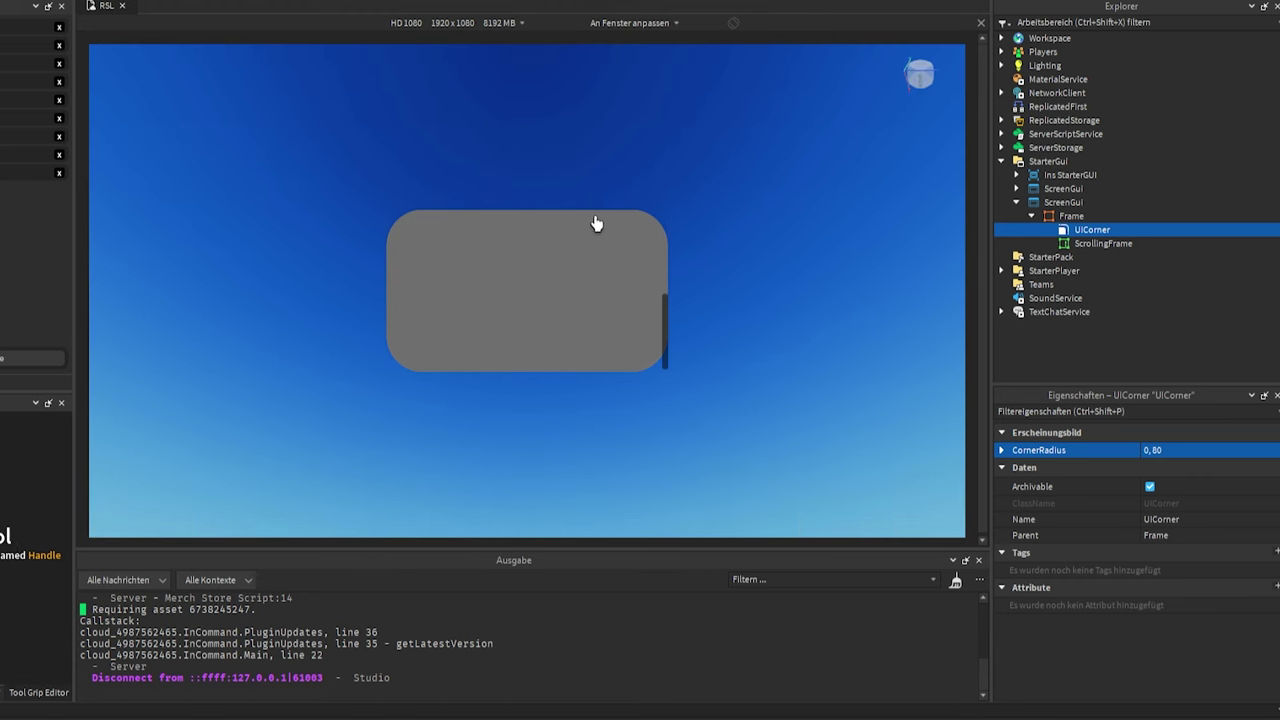
pyautogui.scroll(3, 553, 300)
pyautogui.scroll(-3, 554, 297)
pyautogui.scroll(3, 554, 294)
pyautogui.scroll(-3, 554, 286)
pyautogui.scroll(3, 556, 275)
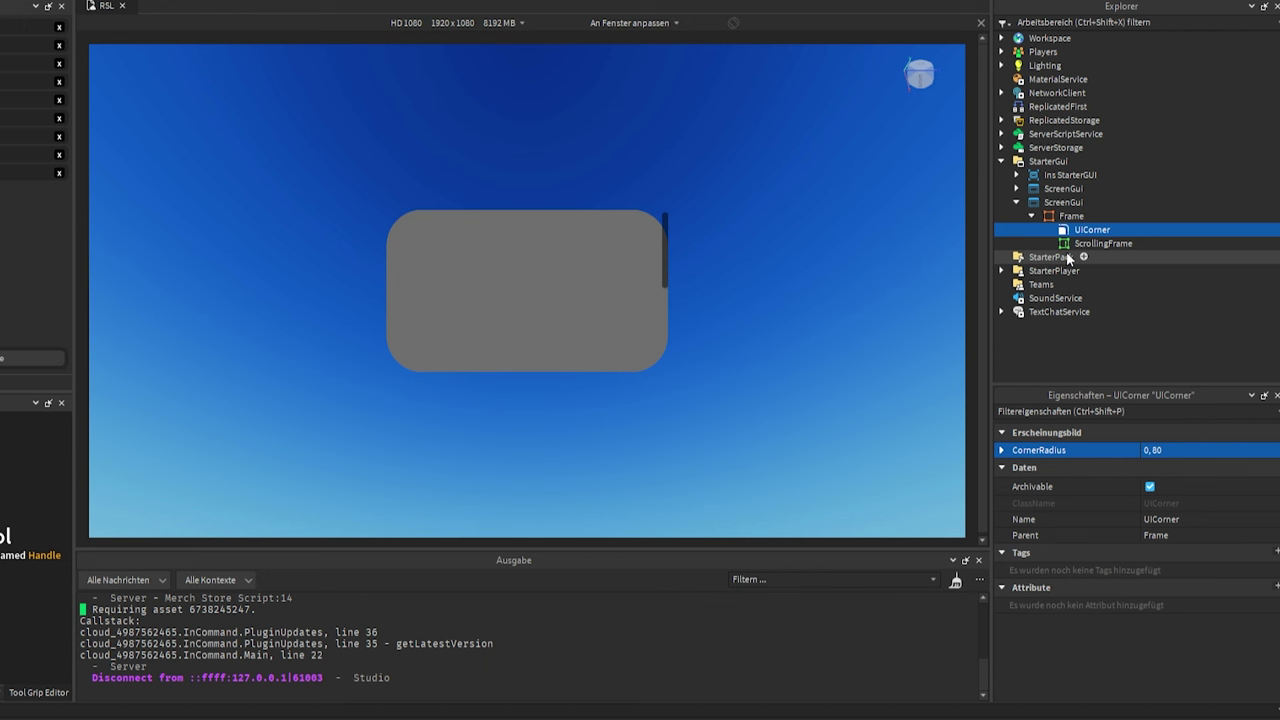
# Undo everything back to before the parent Frame was added and select the ScrollingFrame.
pyautogui.click(1125, 243)
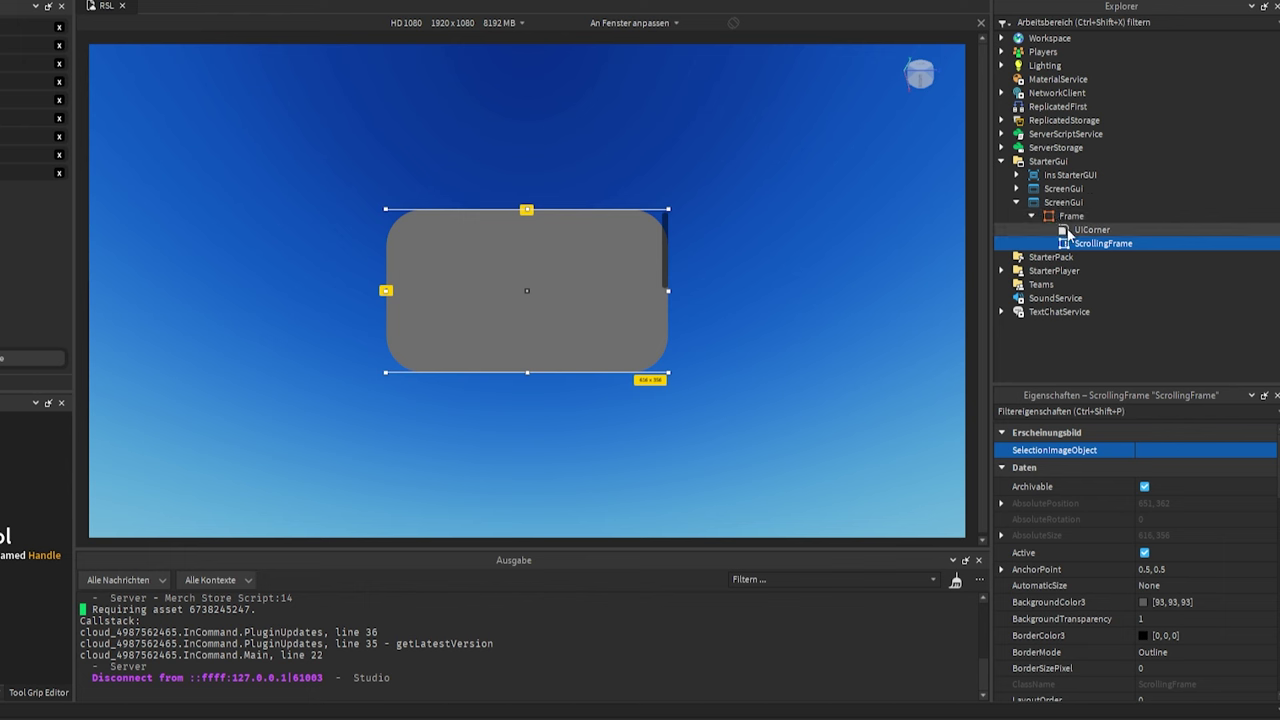
pyautogui.hotkey('ctrl', 'z')
pyautogui.hotkey('ctrl', 'z')
pyautogui.hotkey('ctrl', 'z')
pyautogui.hotkey('ctrl', 'z')
pyautogui.hotkey('ctrl', 'z')
pyautogui.hotkey('ctrl', 'z')
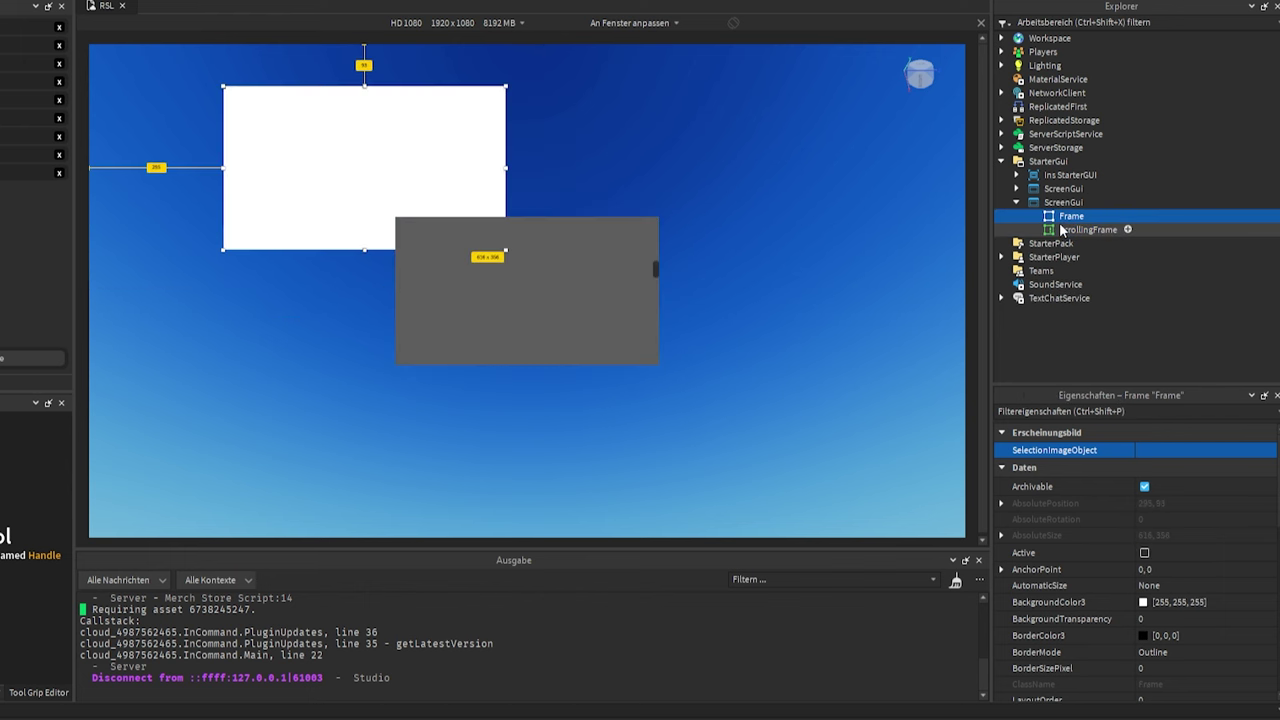
pyautogui.hotkey('ctrl', 'z')
pyautogui.click(1064, 218)
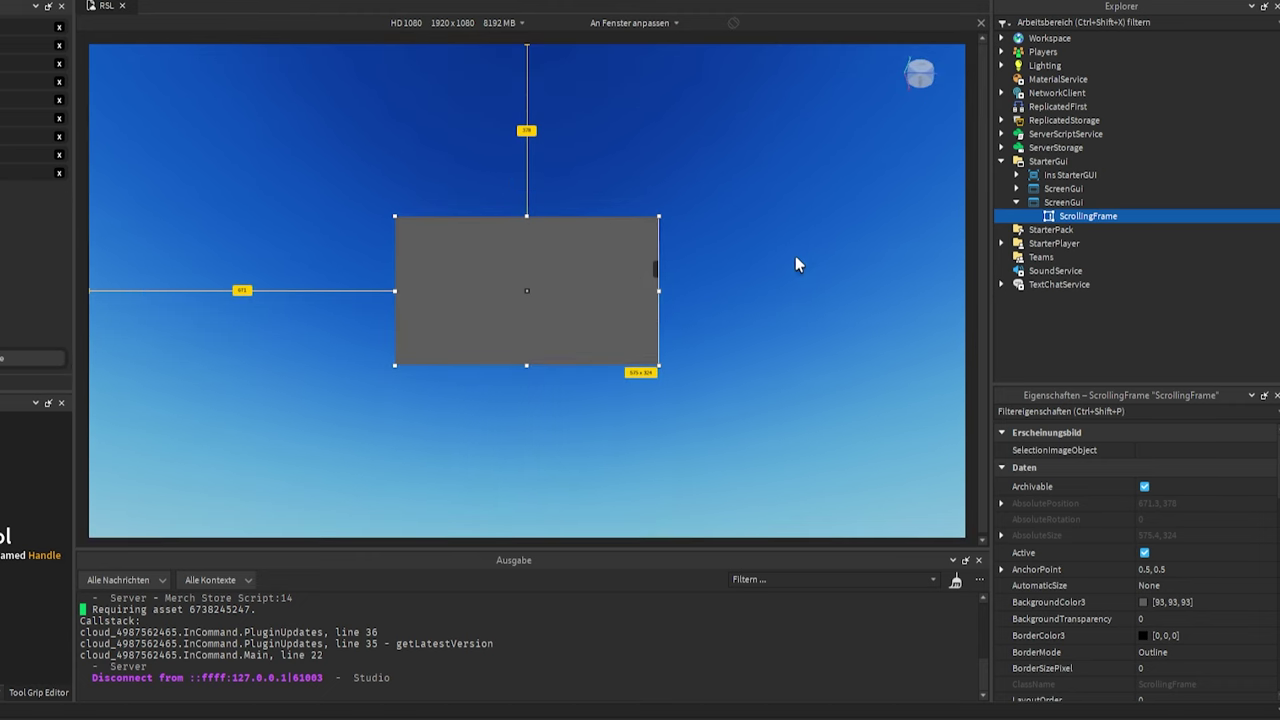
# Examine the ScrollingFrame's scroll bar and its scrolling-related properties.
pyautogui.moveTo(655, 275); pyautogui.dragTo(655, 275)
pyautogui.scroll(-3, 655, 276)
pyautogui.scroll(-5, 652, 272)
pyautogui.scroll(-2, 648, 260)
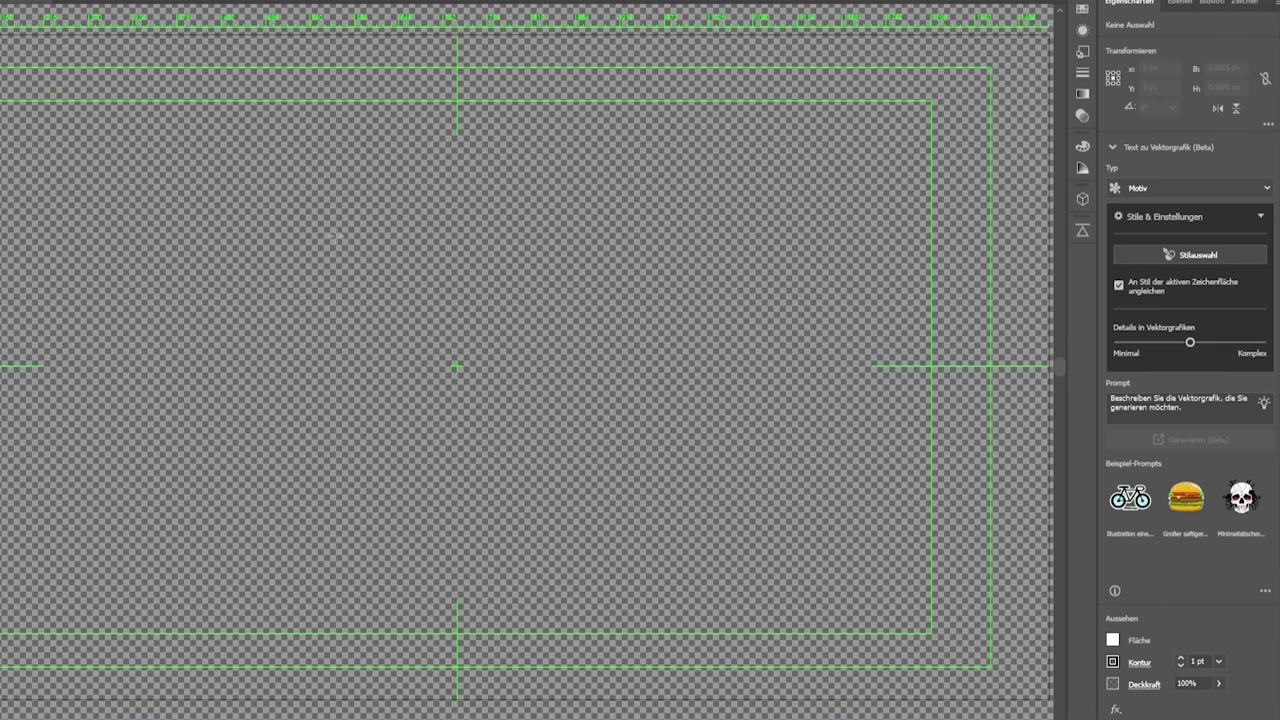
# Switch to Illustrator, draw a rectangle about 595 by 400 px centred on the artboard and fill it with #4c4c4c without a stroke.
pyautogui.moveTo(323, 228)
pyautogui.mouseDown()
pyautogui.moveTo(706, 471)
pyautogui.moveTo(686, 471)
pyautogui.mouseUp()
pyautogui.keyDown('alt'); pyautogui.scroll(-2, 527, 367); pyautogui.keyUp('alt')
pyautogui.keyDown('alt'); pyautogui.scroll(2, 497, 350); pyautogui.keyUp('alt')
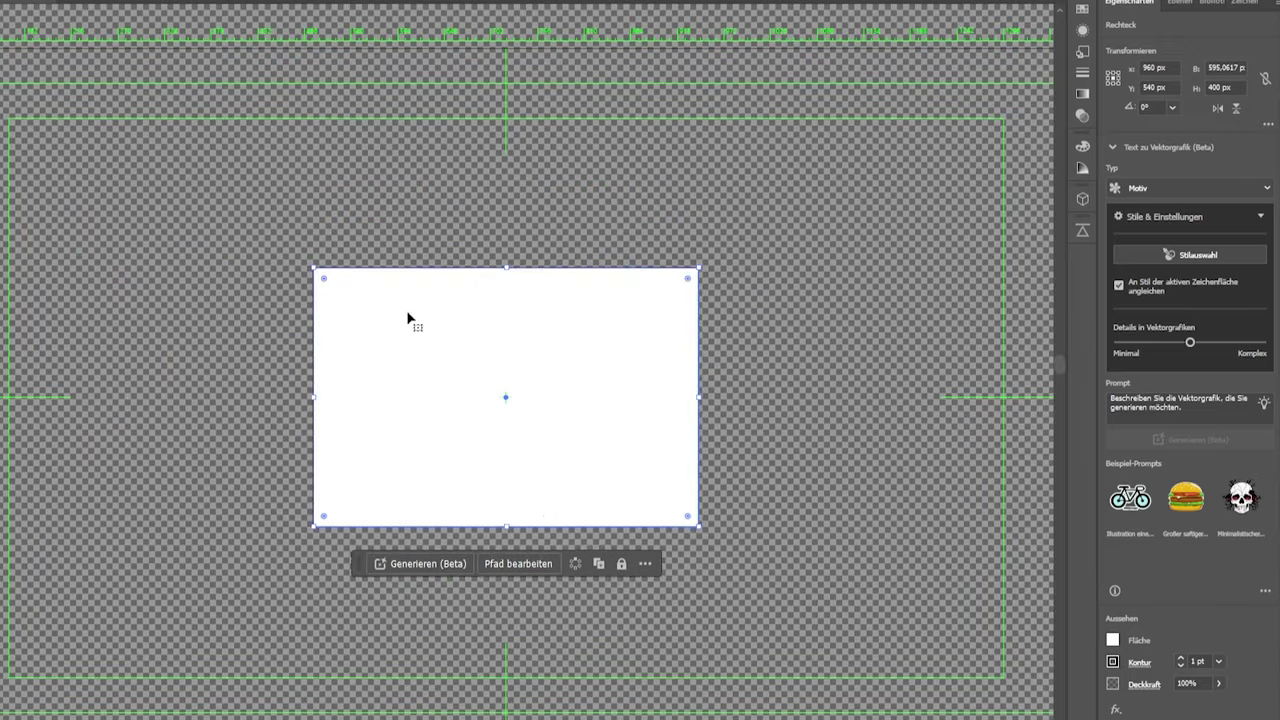
pyautogui.hotkey('ctrl', 'shift', 'a')
pyautogui.keyDown('alt'); pyautogui.scroll(1, 390, 332); pyautogui.keyUp('alt')
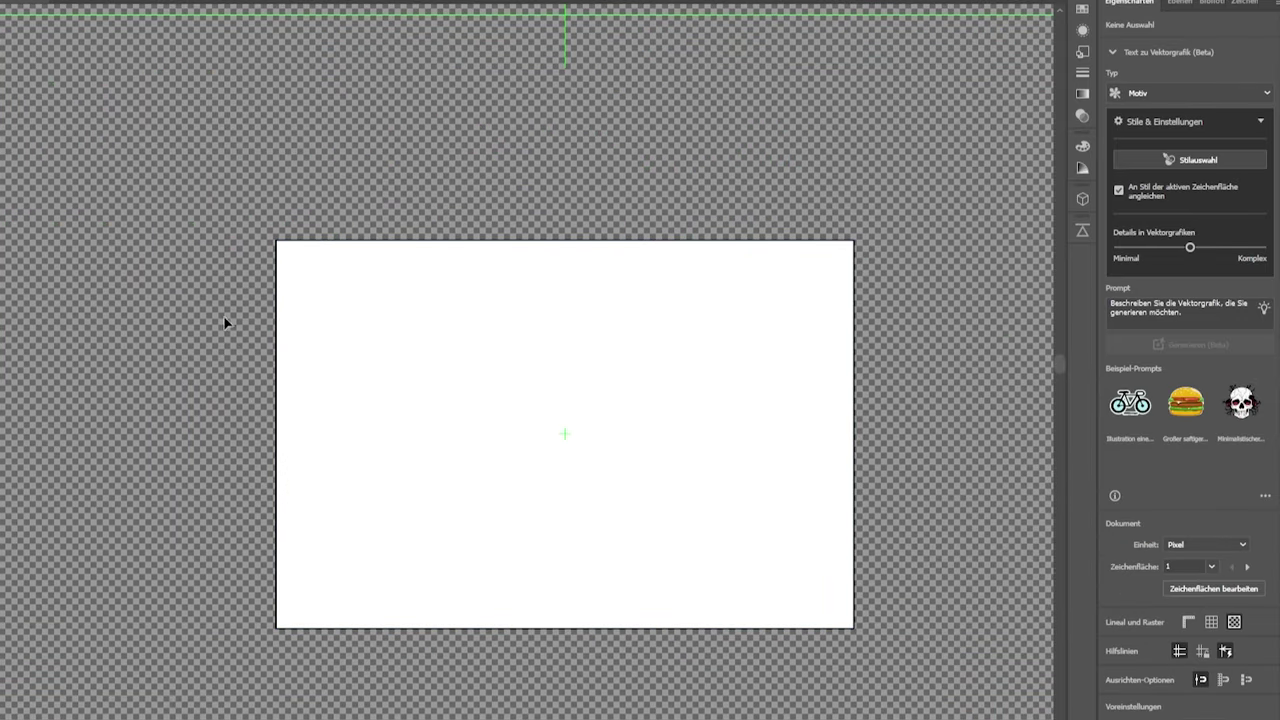
pyautogui.click(280, 311)
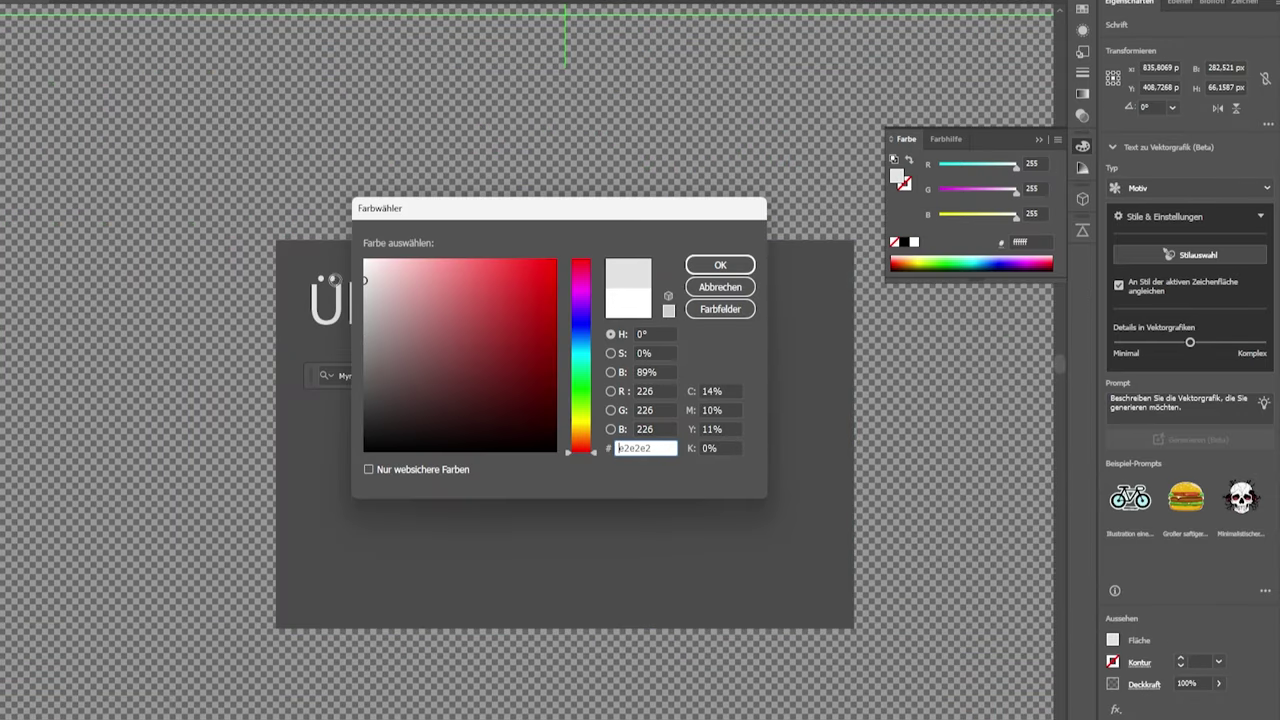
# Add the heading "Überschrift" in Gotham Bold inside the rectangle, coloured #e2e2e2 and scaled to about 40.64 pt.
pyautogui.click(727, 266)
pyautogui.scroll(-4, 1186, 512)
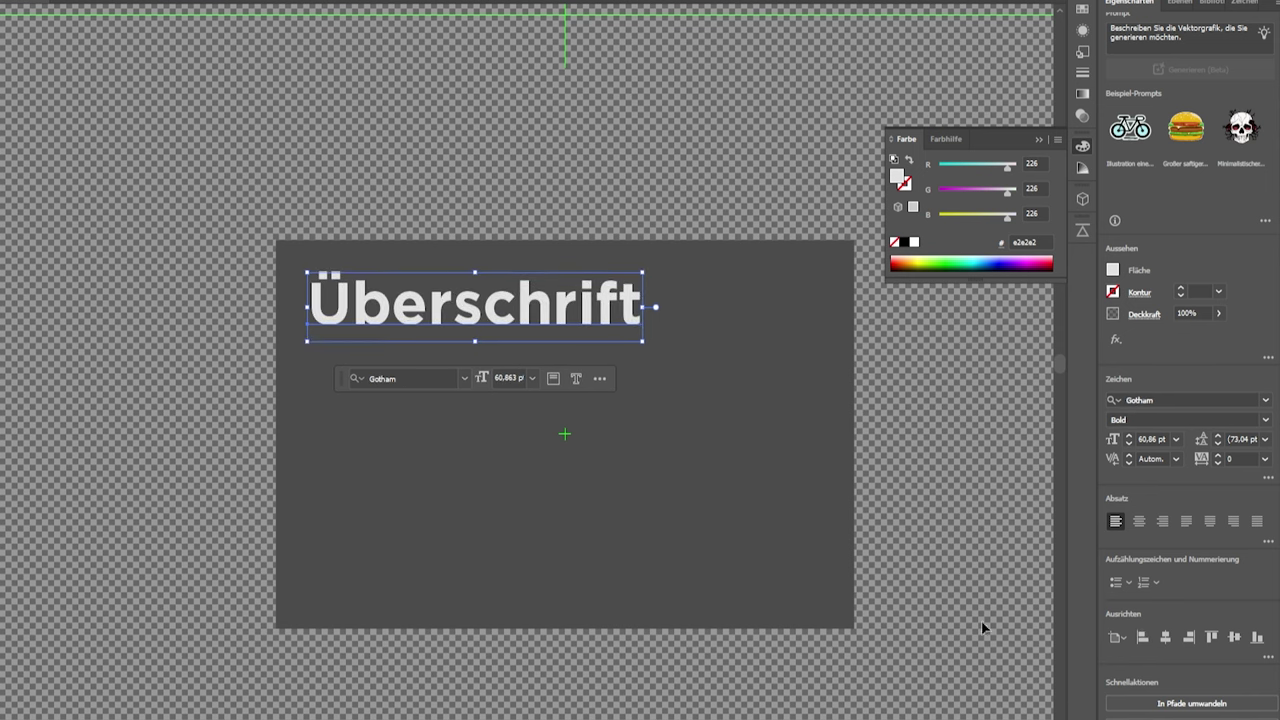
pyautogui.click(548, 320)
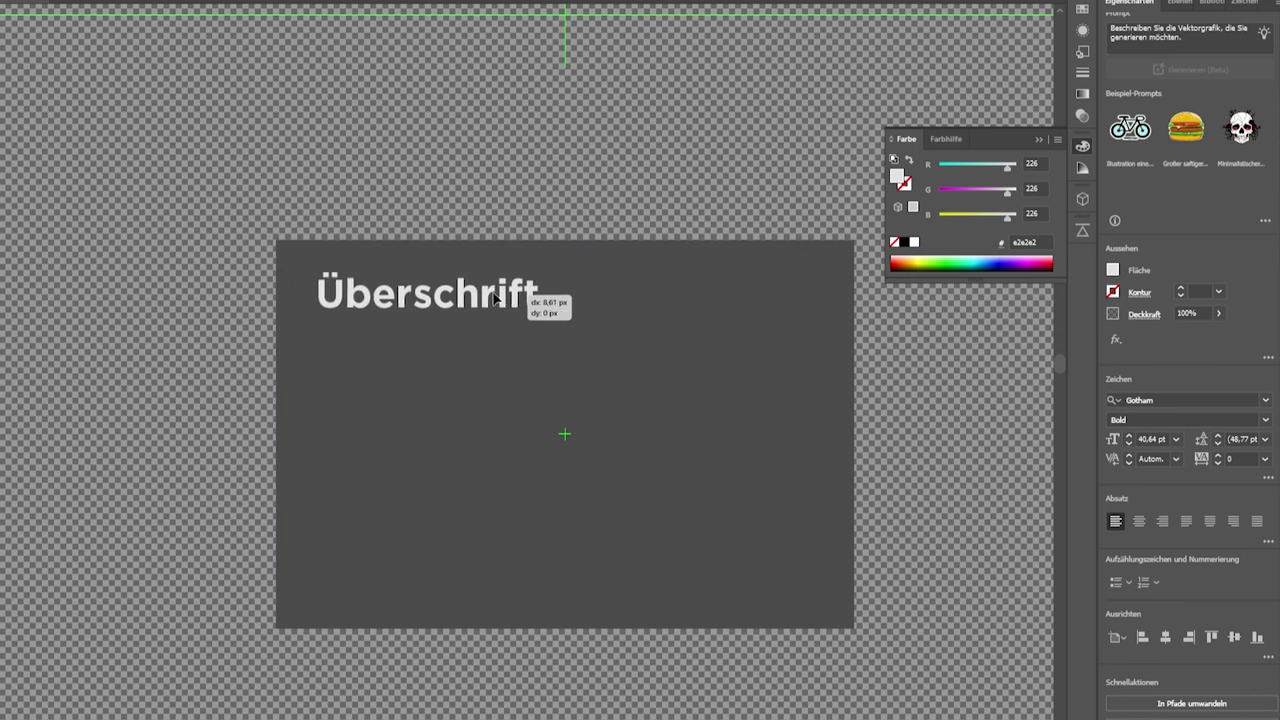
# Add a Lorem ipsum text block below the heading and create two picture placeholders side by side beneath it.
pyautogui.moveTo(308, 322); pyautogui.dragTo(695, 451)
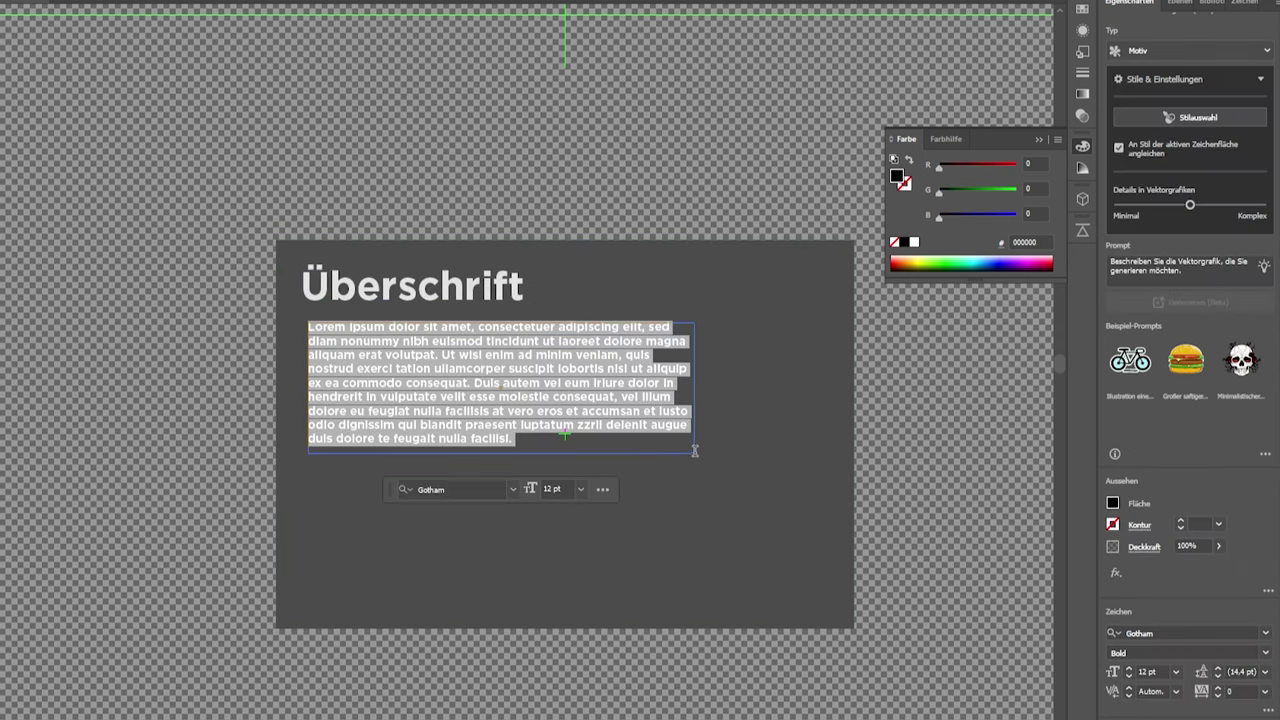
pyautogui.press('Escape')
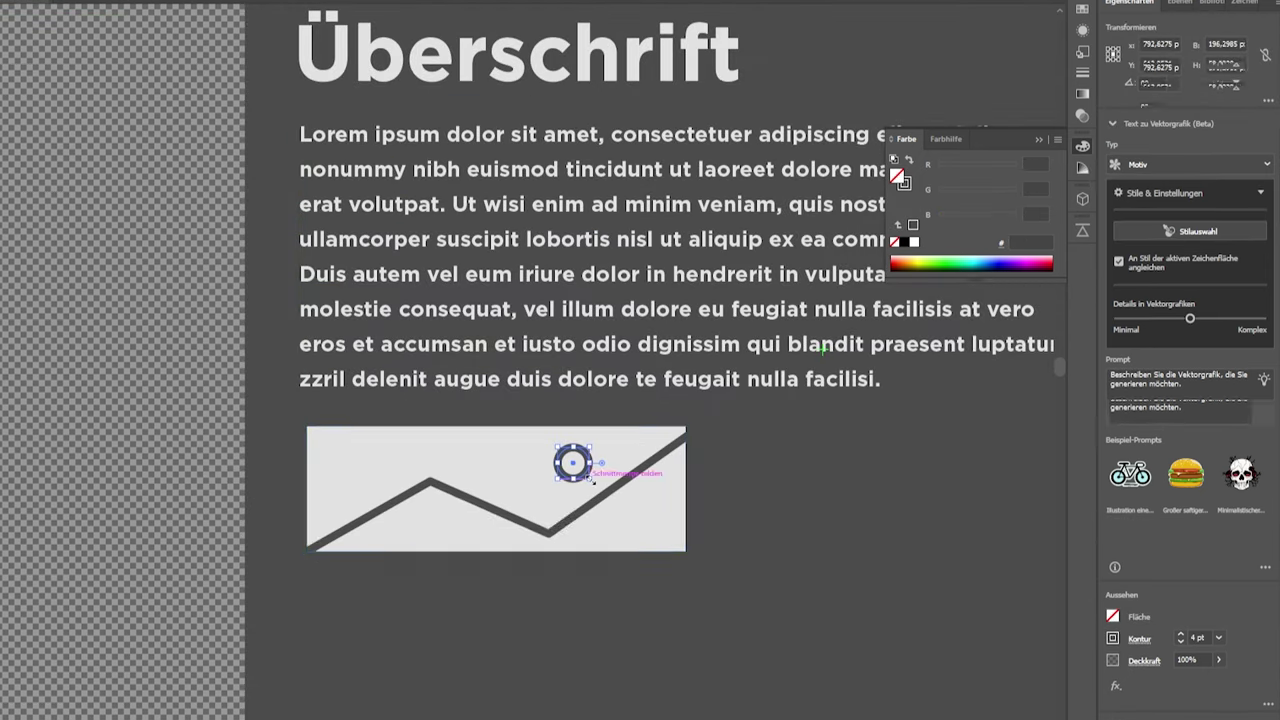
pyautogui.hotkey('ctrl', '-')
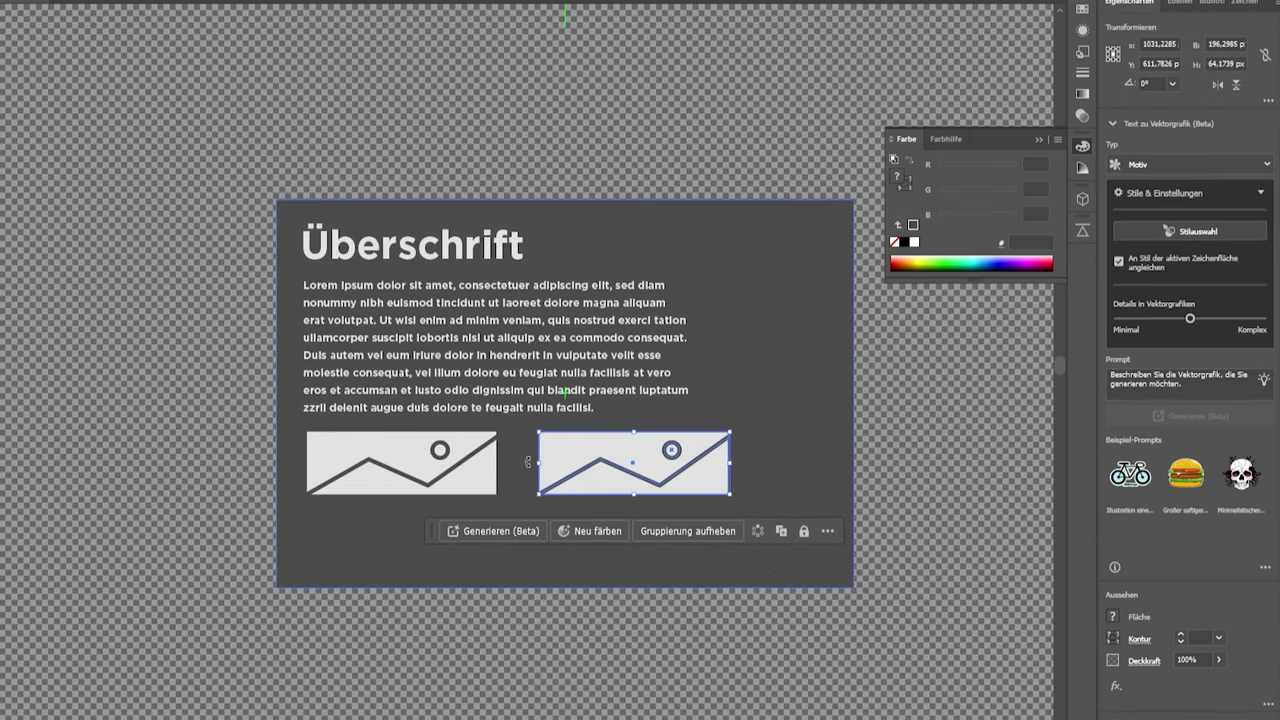
pyautogui.click(215, 554)
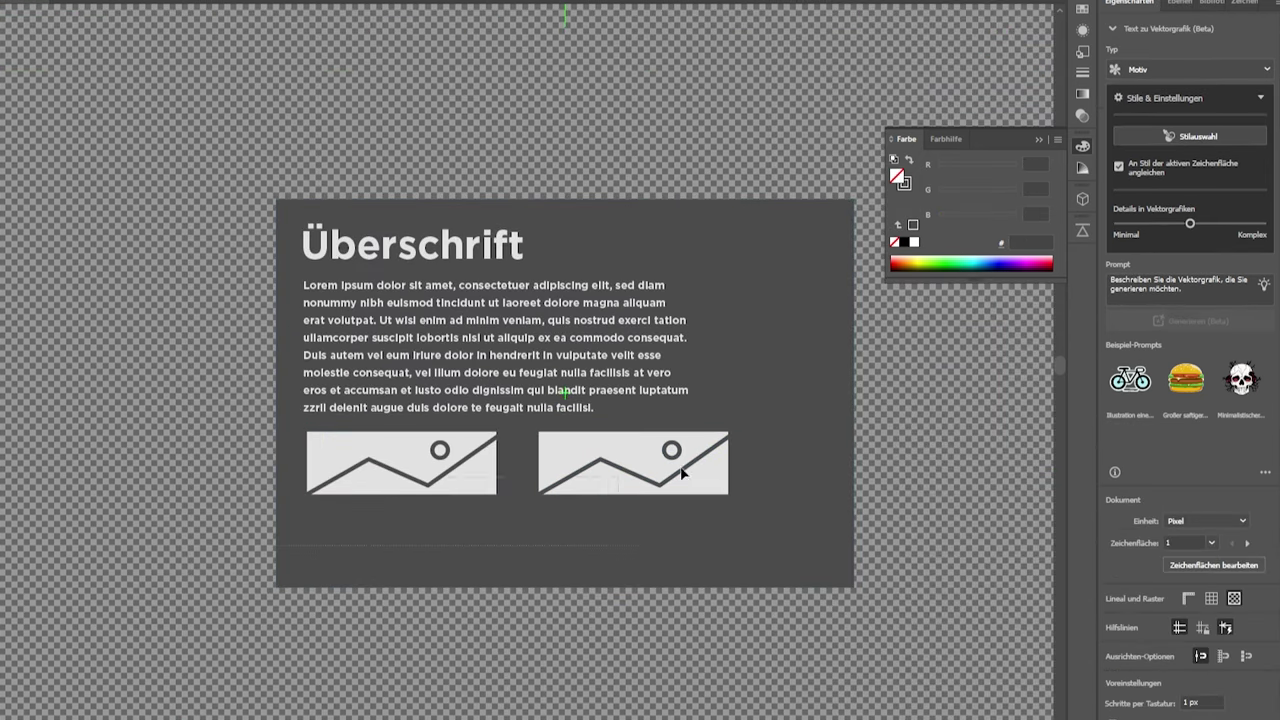
# Duplicate the pair of picture placeholders downward at equal spacing to make four rows extending past the dark rectangle.
pyautogui.click(620, 519)
pyautogui.click(602, 468)
pyautogui.keyDown('alt'); pyautogui.moveTo(602, 468); pyautogui.dragTo(602, 570); pyautogui.keyUp('alt')
pyautogui.hotkey('ctrl', '-')
pyautogui.hotkey('ctrl', 'd')
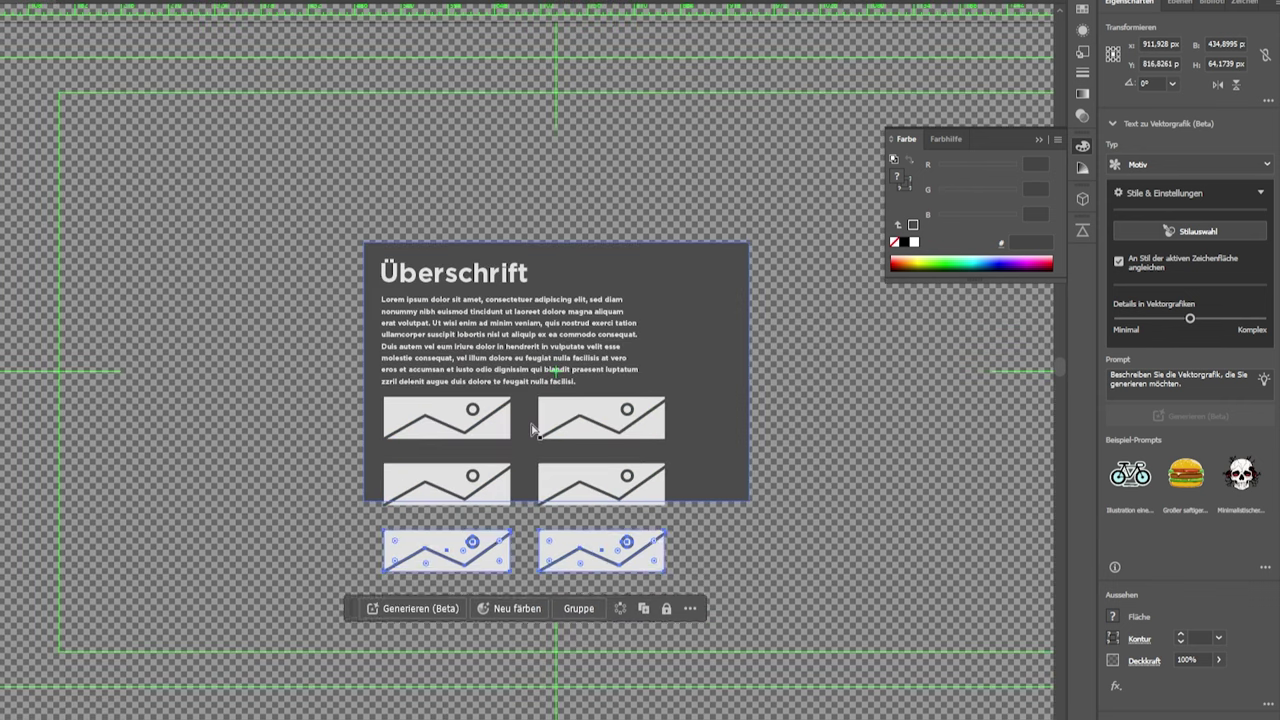
pyautogui.hotkey('ctrl', 'd')
pyautogui.click(287, 469)
pyautogui.scroll(-3, 278, 360)
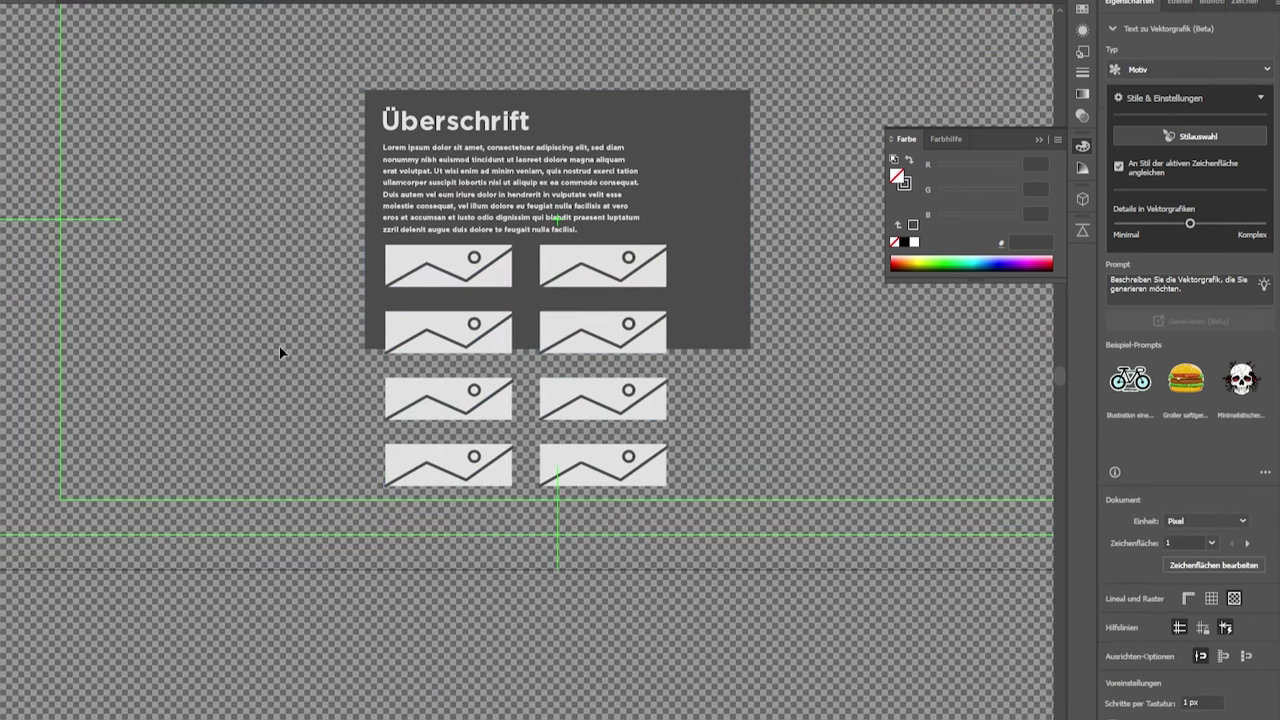
# Apply an opacity mask matching the dark rectangle to the heading, text and picture placeholders.
pyautogui.hotkey('ctrl', 'a')
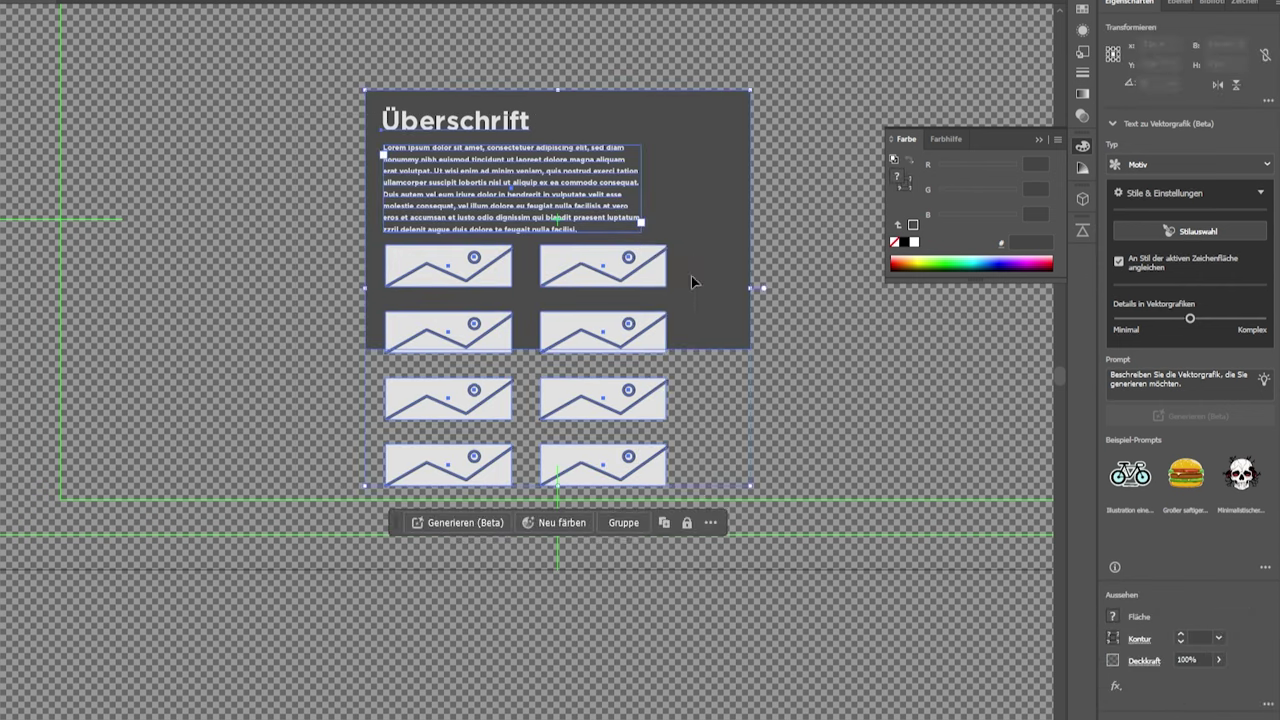
pyautogui.click(733, 283)
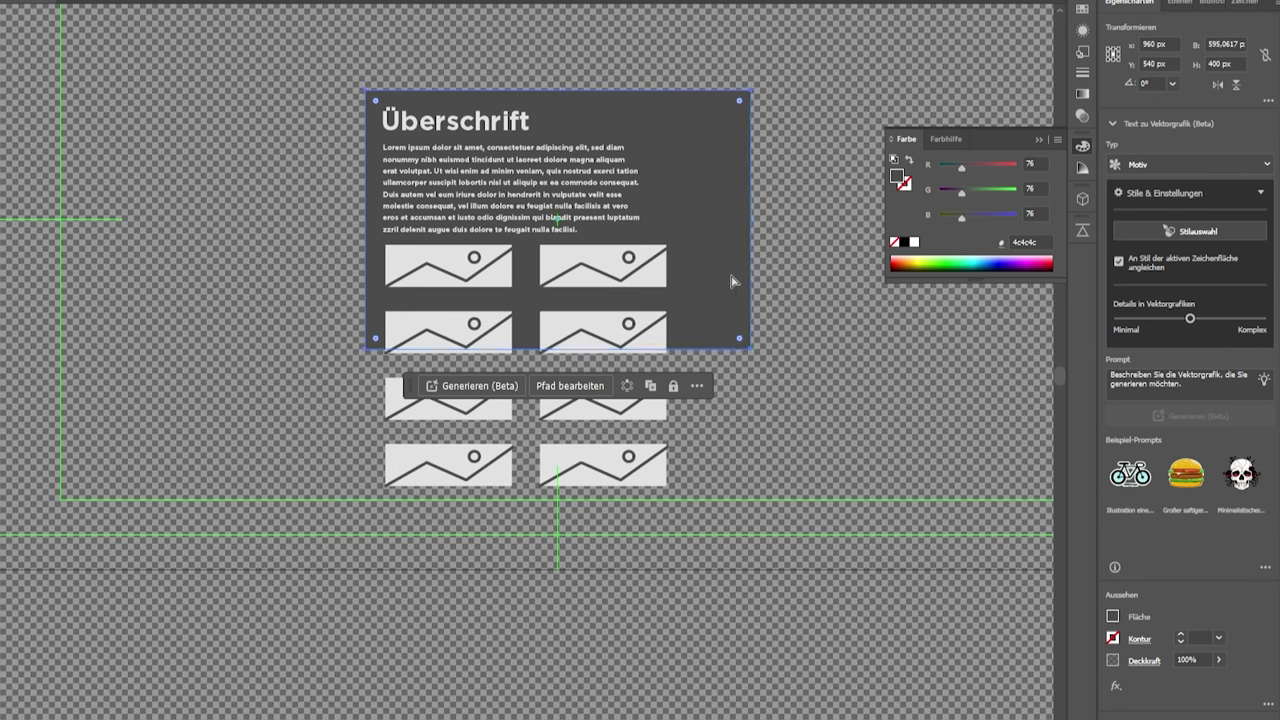
pyautogui.click(877, 144)
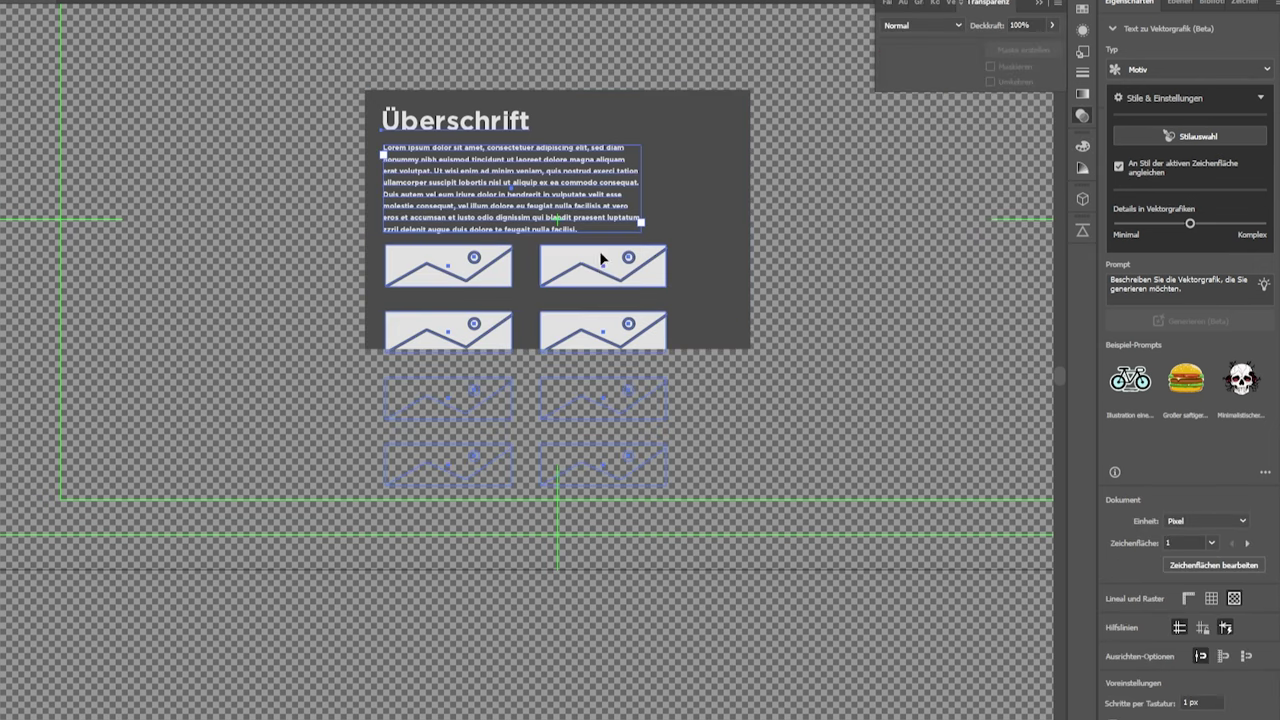
# Move the masked content up and down inside the dark rectangle to demonstrate scrolling.
pyautogui.moveTo(598, 252); pyautogui.dragTo(588, 109)
pyautogui.moveTo(598, 190); pyautogui.dragTo(600, 339)
pyautogui.click(838, 201)
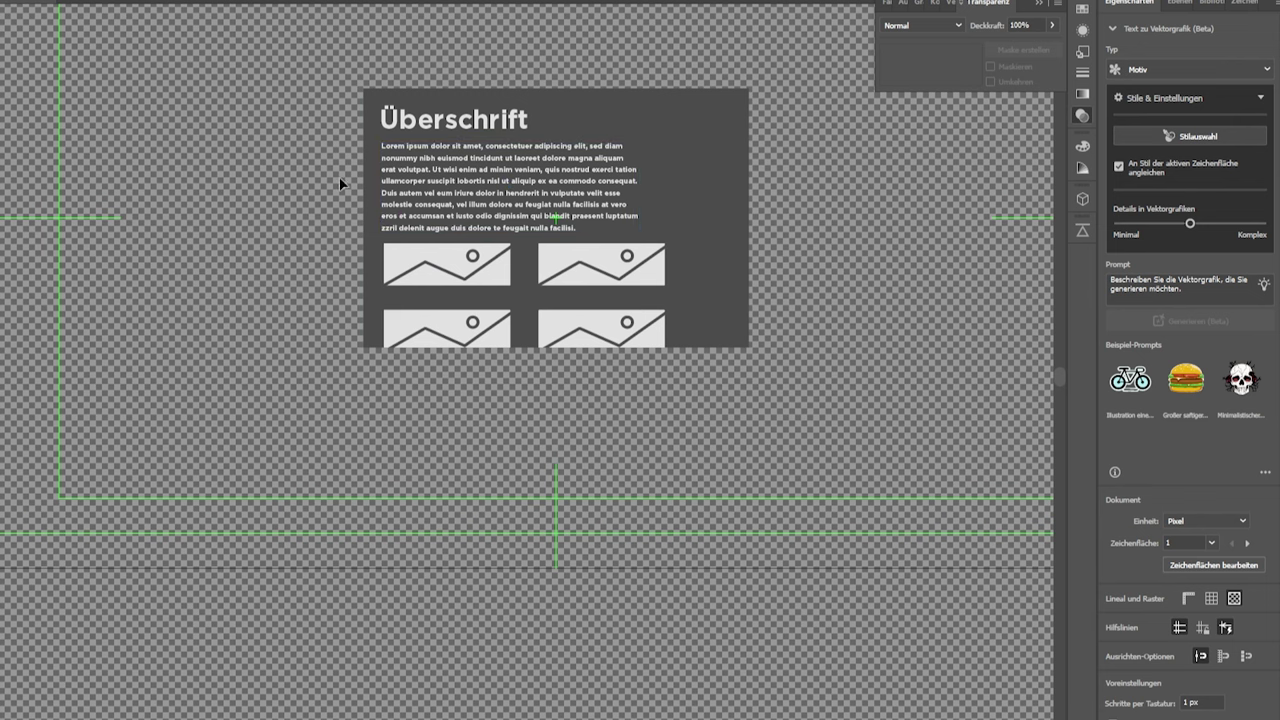
# Draw a white rectangle about 595 by 852 px over the design to illustrate the full canvas area, and delete it.
pyautogui.press('m')
pyautogui.moveTo(364, 88); pyautogui.dragTo(748, 640)
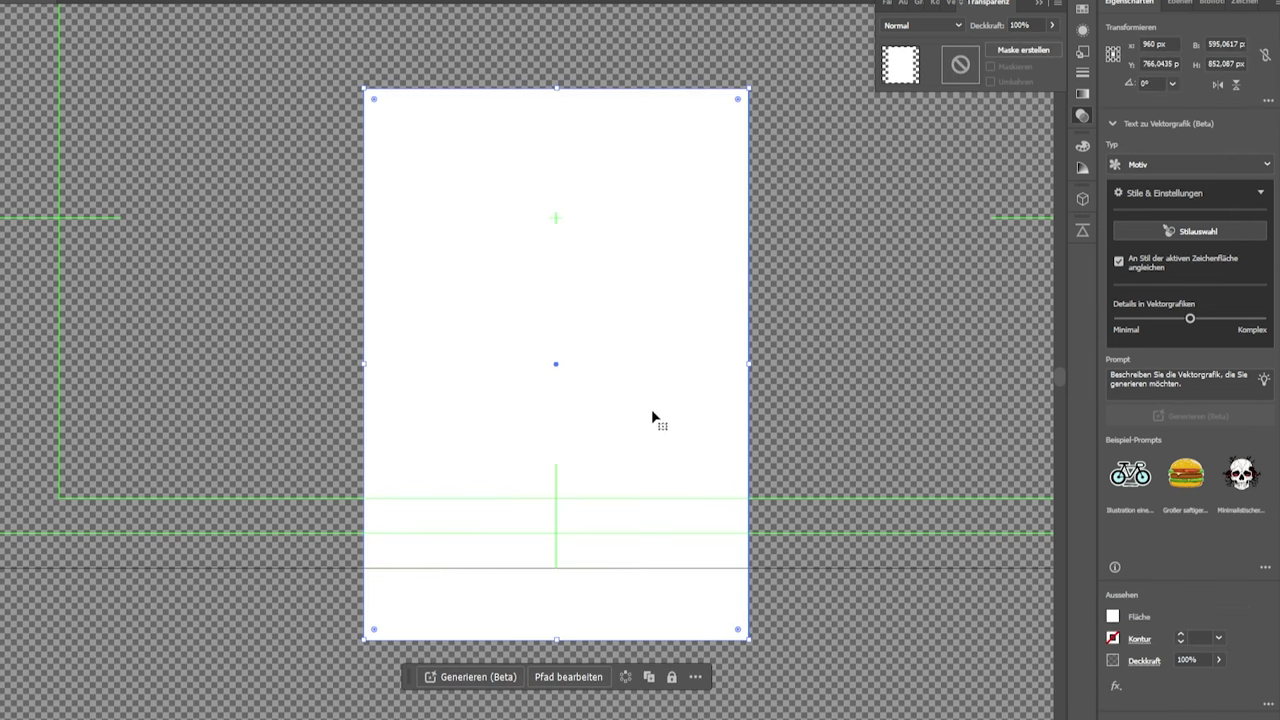
pyautogui.moveTo(648, 442); pyautogui.dragTo(646, 407)
pyautogui.press('Delete')
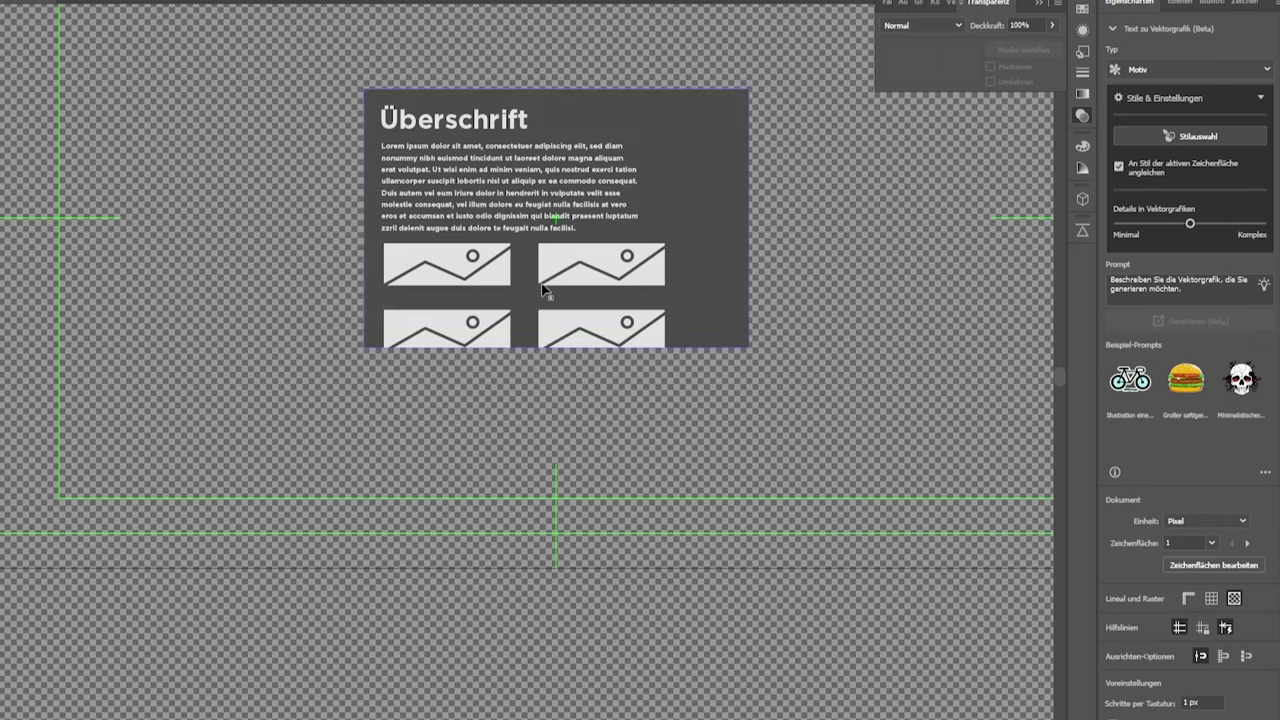
# Move the masked content upward and turn off the opacity mask's Maskieren option.
pyautogui.moveTo(546, 280); pyautogui.dragTo(557, 212)
pyautogui.click(990, 67)
pyautogui.moveTo(570, 272)
pyautogui.mouseDown()
pyautogui.moveTo(560, 186)
pyautogui.moveTo(566, 323)
pyautogui.moveTo(571, 234)
pyautogui.moveTo(580, 280)
pyautogui.moveTo(569, 240)
pyautogui.moveTo(563, 274)
pyautogui.moveTo(563, 225)
pyautogui.moveTo(563, 252)
pyautogui.mouseUp()
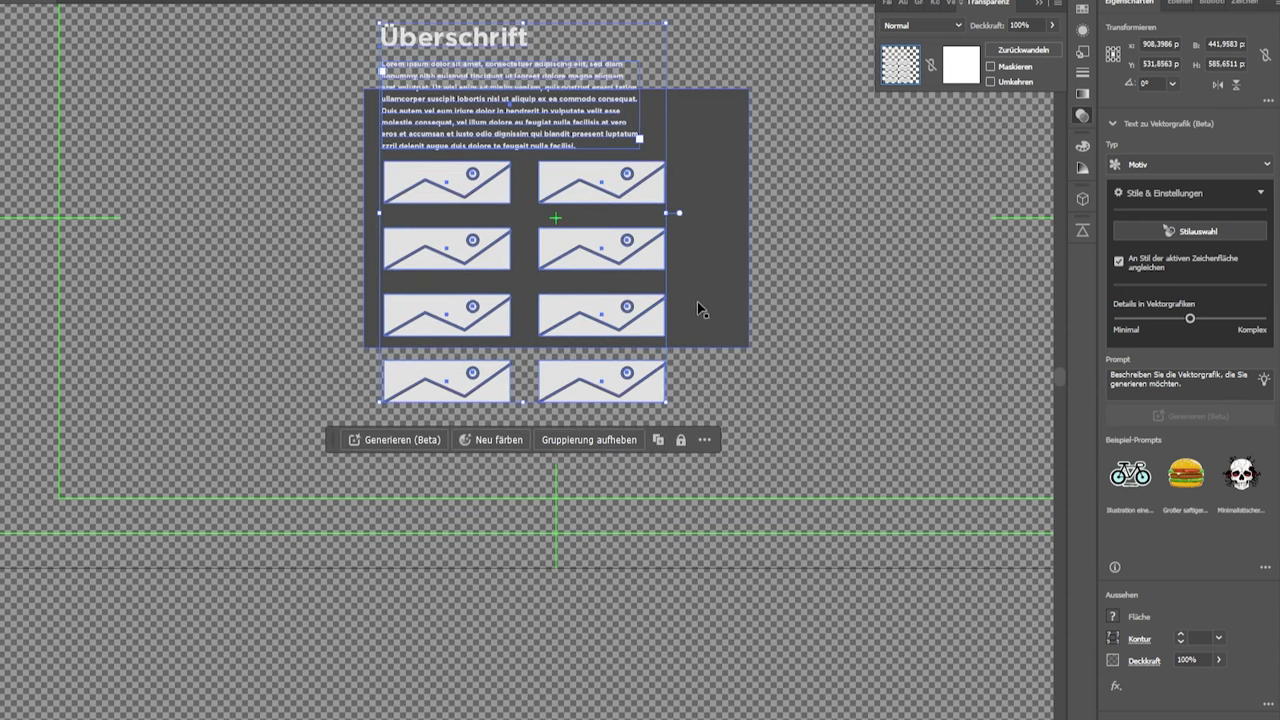
# Move the dark rectangle aside from the content to demonstrate the fixed visible frame, and undo the move.
pyautogui.keyDown('alt'); pyautogui.scroll(-1, 636, 303); pyautogui.keyUp('alt')
pyautogui.keyDown('alt'); pyautogui.scroll(2, 605, 176); pyautogui.keyUp('alt')
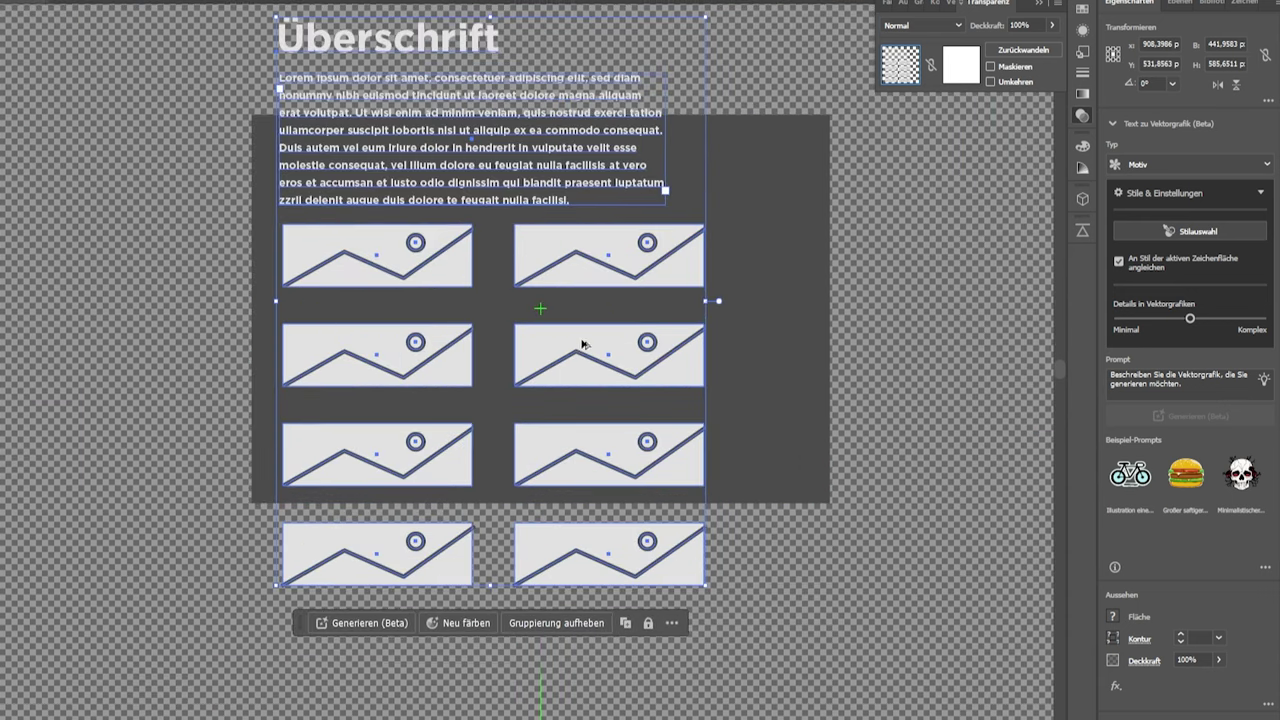
pyautogui.keyDown('alt'); pyautogui.scroll(-1, 576, 330); pyautogui.keyUp('alt')
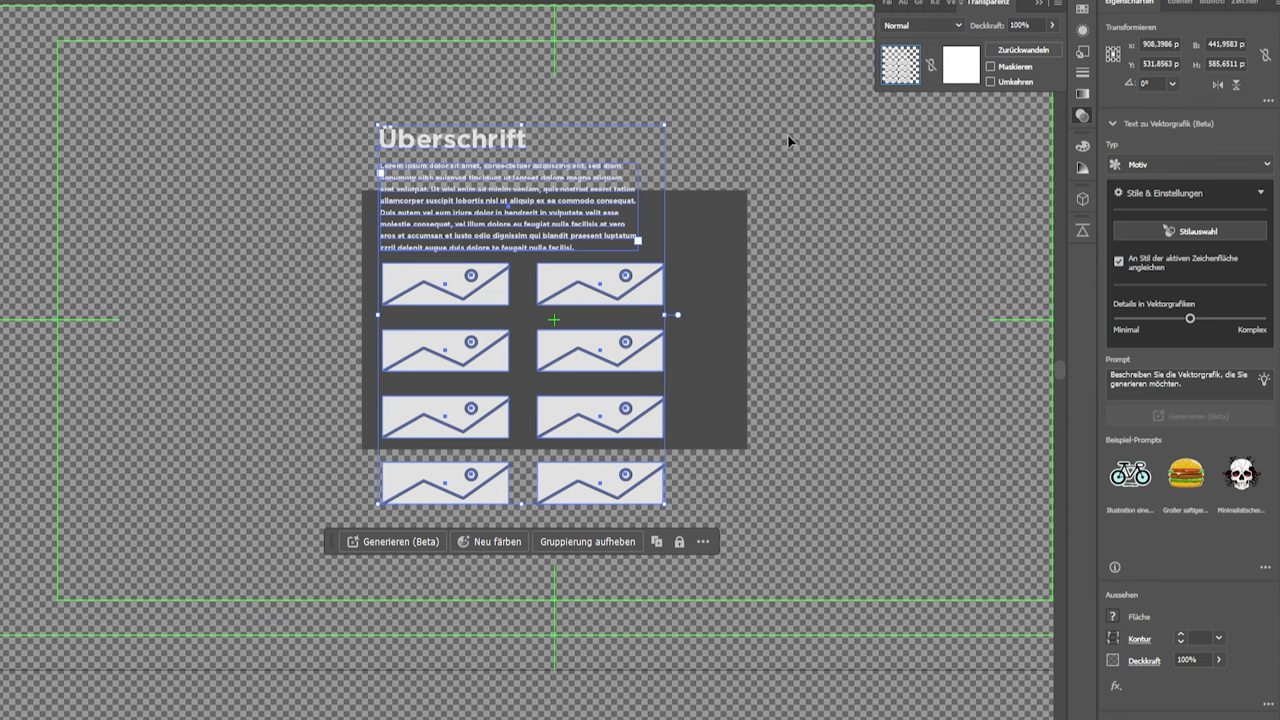
pyautogui.click(706, 236)
pyautogui.moveTo(715, 239); pyautogui.dragTo(924, 229)
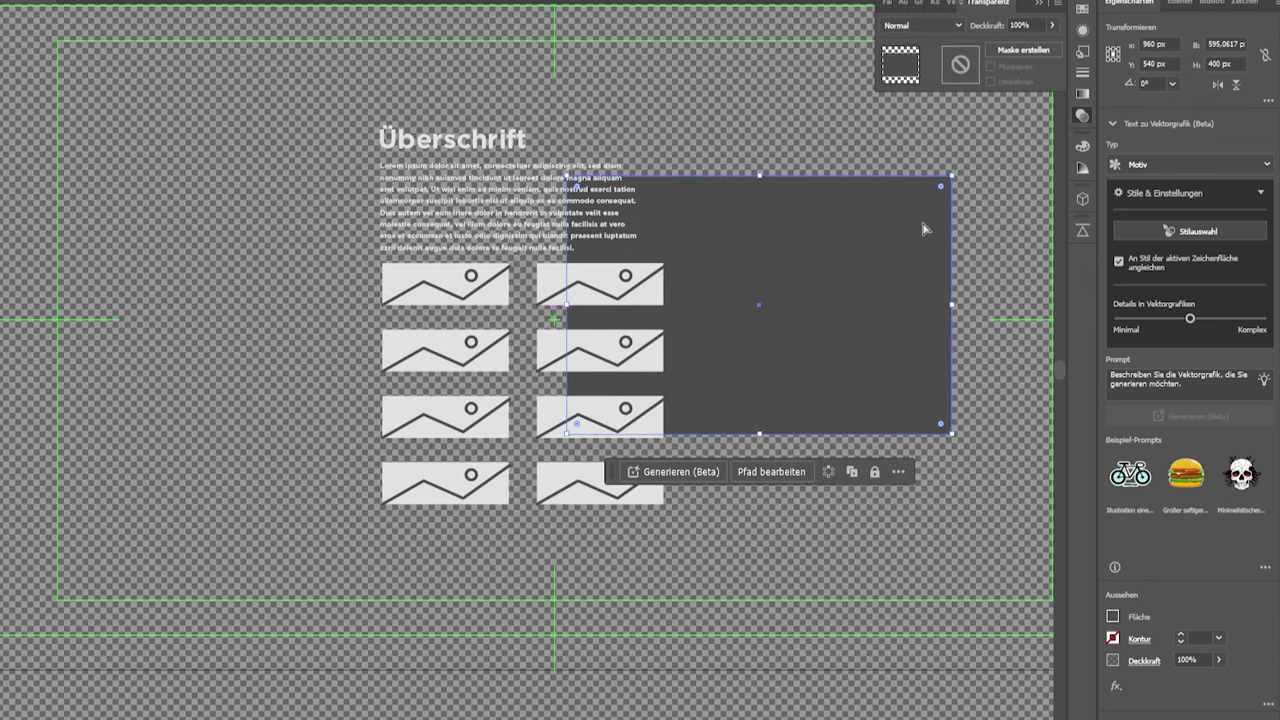
pyautogui.hotkey('ctrl', 'z')
# Shift the heading, text and picture placeholders slightly up and left, and close the Illustrator document without saving.
pyautogui.click(558, 171)
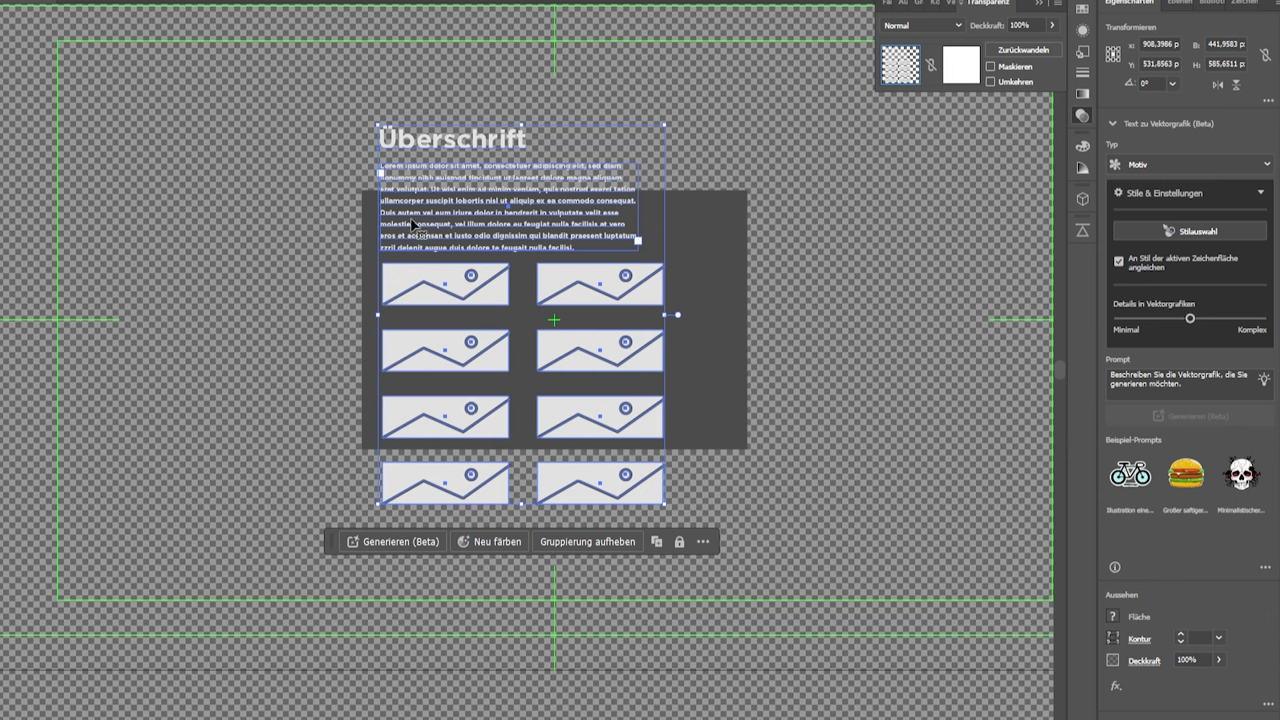
pyautogui.moveTo(420, 271); pyautogui.dragTo(449, 287)
pyautogui.hotkey('ctrl', 'w')
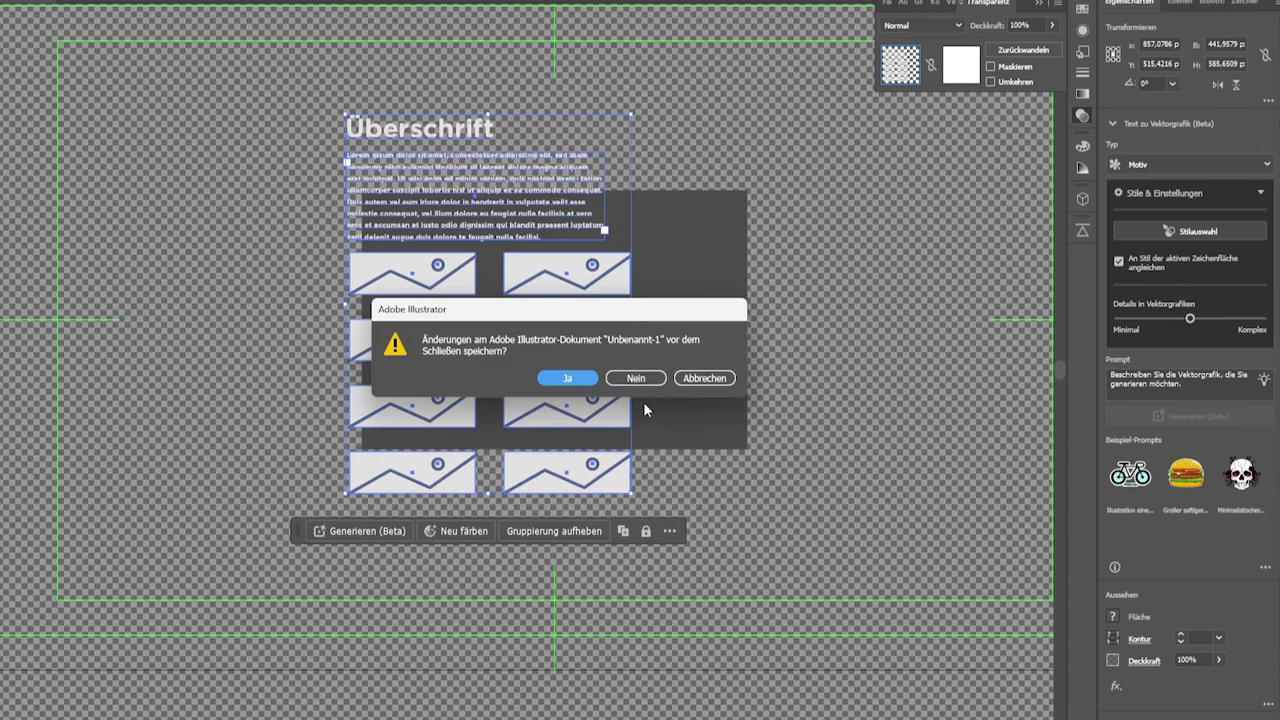
pyautogui.click(641, 379)
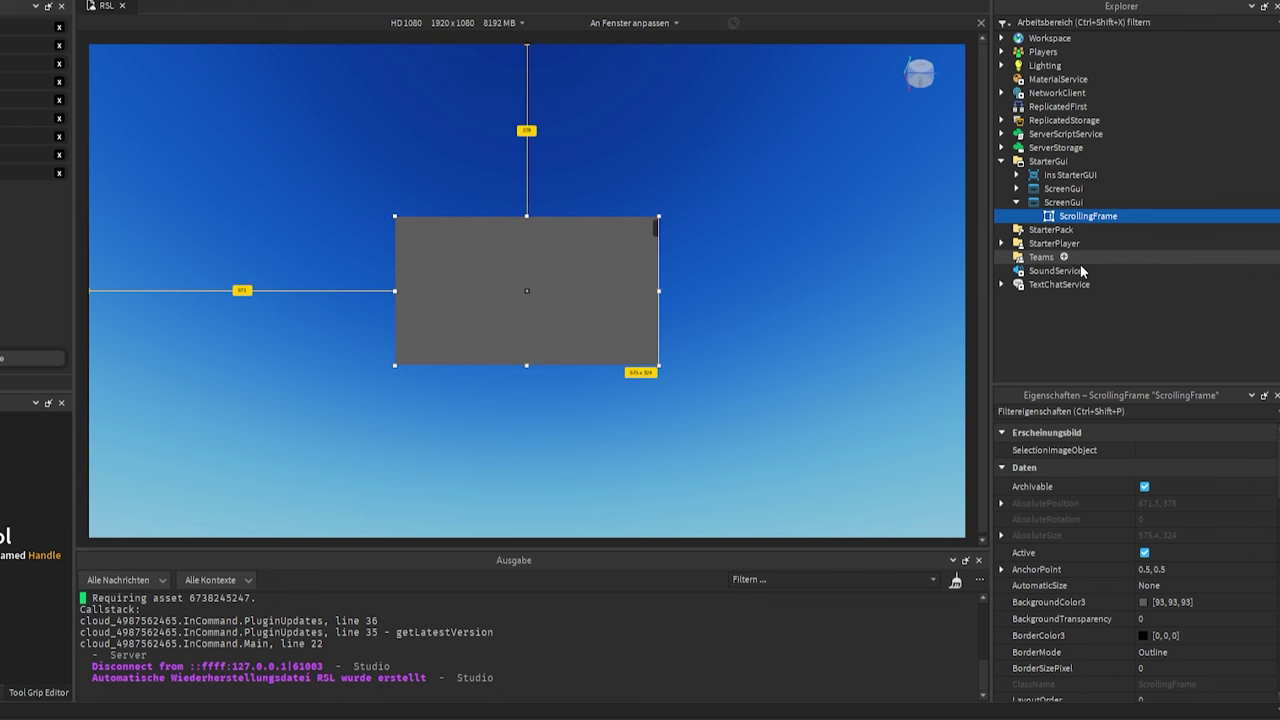
# Set the ScrollingFrame's CanvasSize to {1, 0},{0, 0} in Roblox Studio.
pyautogui.scroll(-10, 1097, 560)
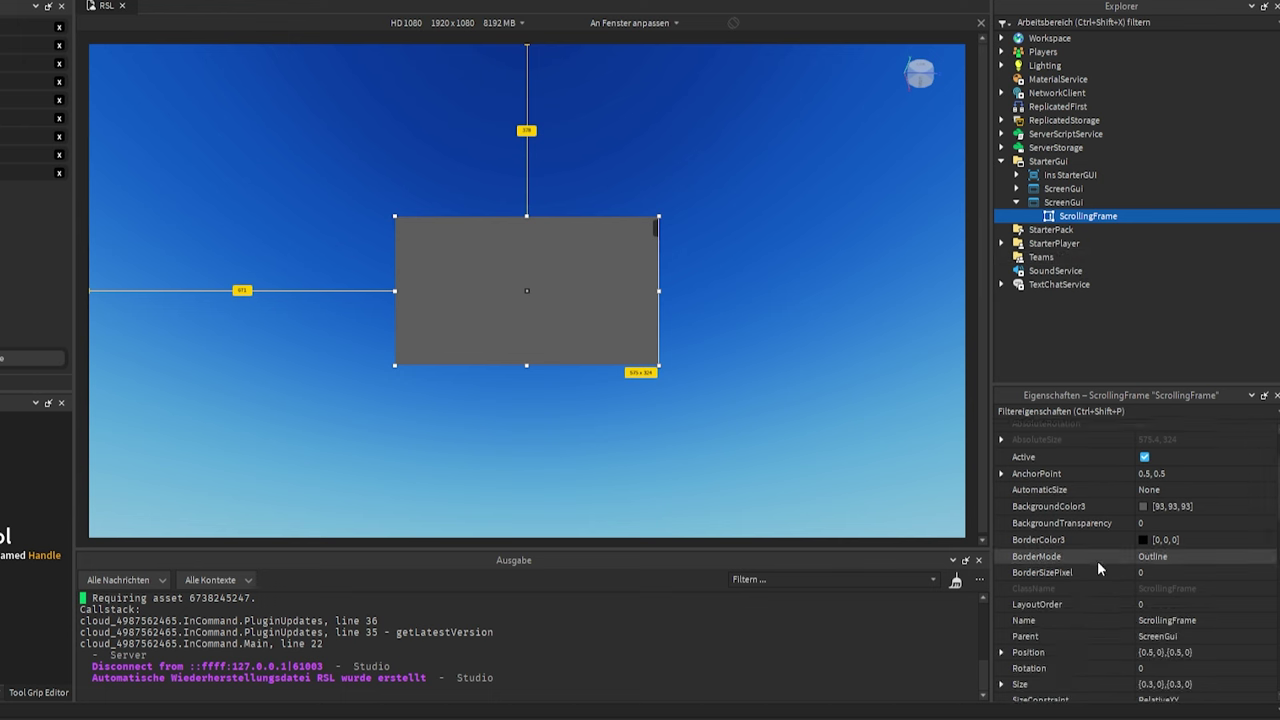
pyautogui.scroll(-8, 1085, 530)
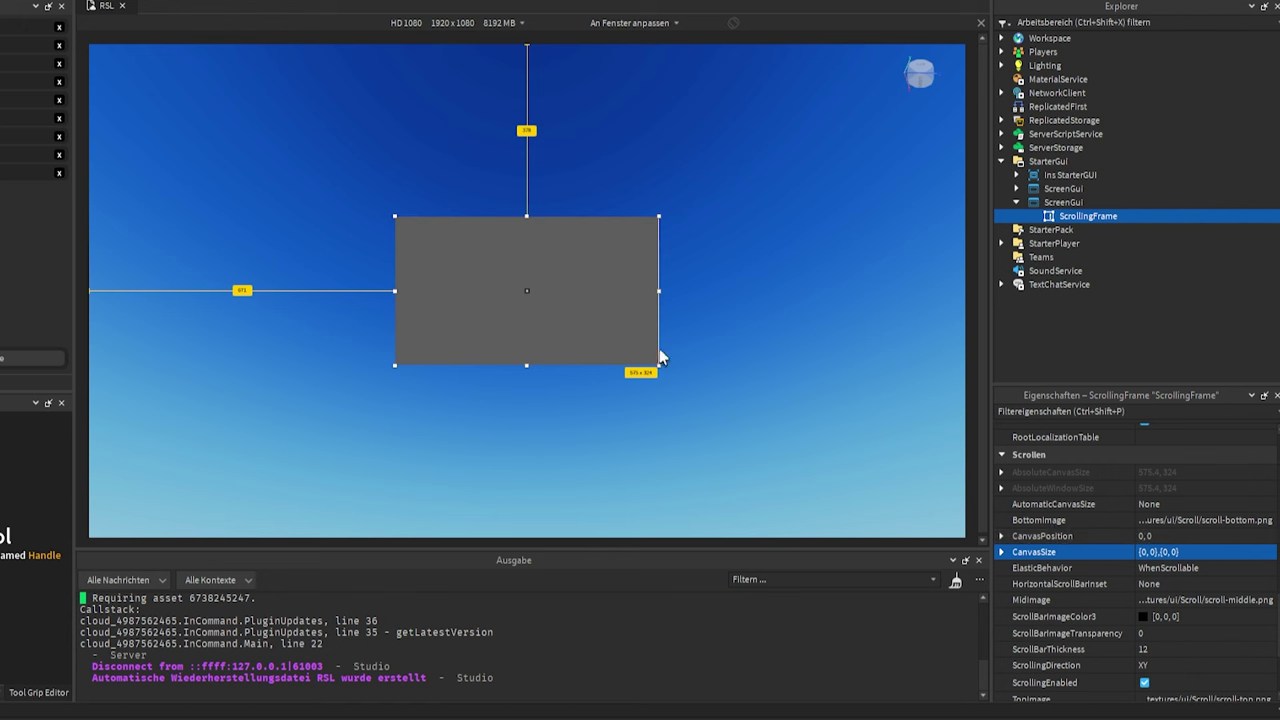
pyautogui.click(1148, 552)
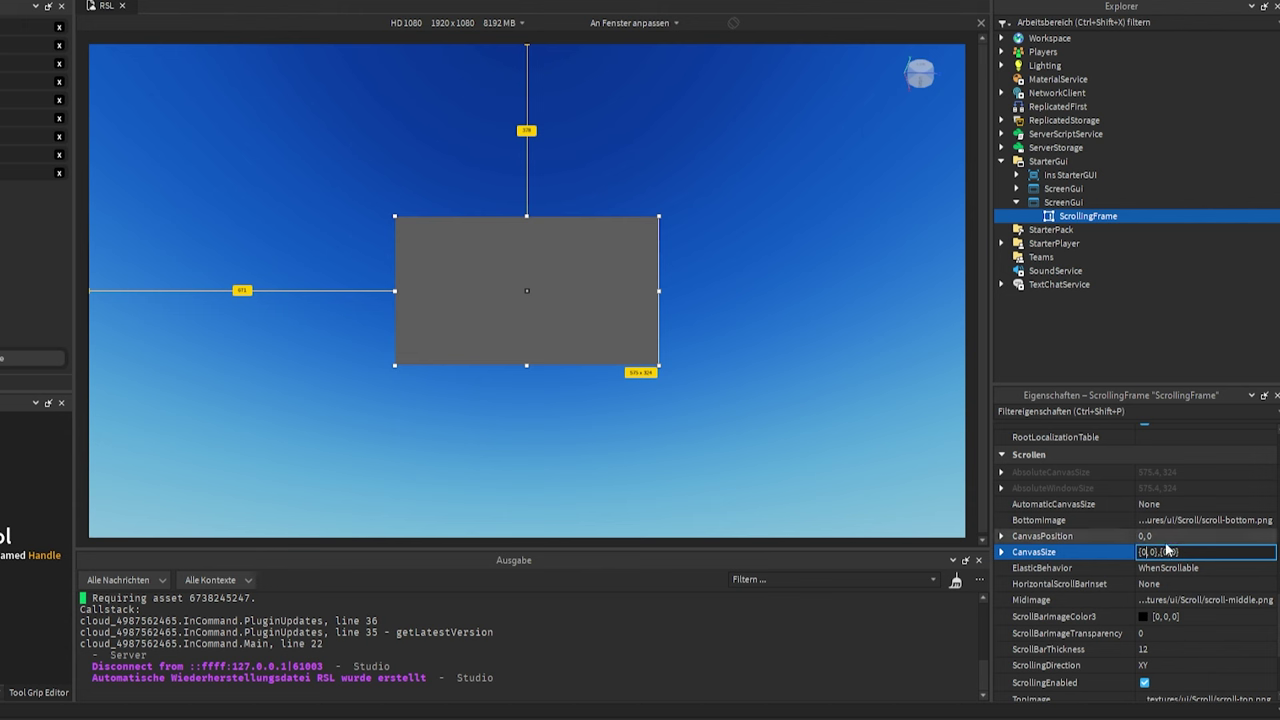
pyautogui.write('1')
pyautogui.press('Return')
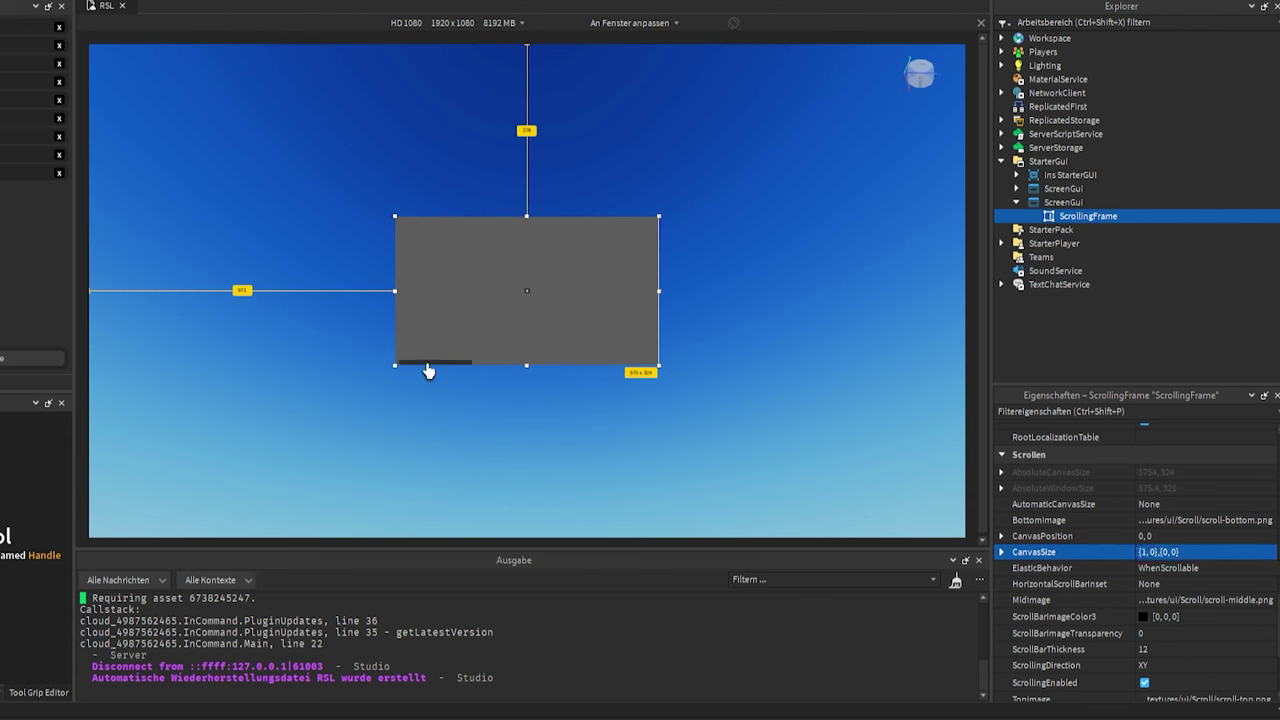
# Scroll the ScrollingFrame back and forth horizontally to examine how its canvas moves.
pyautogui.moveTo(429, 366)
pyautogui.mouseDown()
pyautogui.moveTo(461, 364)
pyautogui.moveTo(427, 366)
pyautogui.mouseUp()
pyautogui.scroll(-4, 447, 364)
pyautogui.scroll(2, 449, 364)
pyautogui.scroll(3, 450, 368)
pyautogui.scroll(-4, 450, 368)
pyautogui.scroll(5, 450, 368)
pyautogui.scroll(-4, 449, 369)
pyautogui.scroll(3, 449, 369)
pyautogui.scroll(2, 448, 368)
pyautogui.scroll(-3, 447, 368)
pyautogui.scroll(2, 468, 368)
pyautogui.scroll(-3, 469, 368)
pyautogui.scroll(3, 469, 368)
pyautogui.scroll(-2, 462, 360)
pyautogui.scroll(1, 451, 343)
pyautogui.scroll(-3, 449, 286)
pyautogui.scroll(5, 449, 286)
pyautogui.scroll(-2, 446, 370)
pyautogui.scroll(1, 446, 370)
pyautogui.scroll(-1, 443, 366)
pyautogui.scroll(3, 443, 366)
# Set the ScrollingFrame's CanvasSize to {1, 0},{1, 0} and test scrolling in the frame.
pyautogui.click(1188, 552)
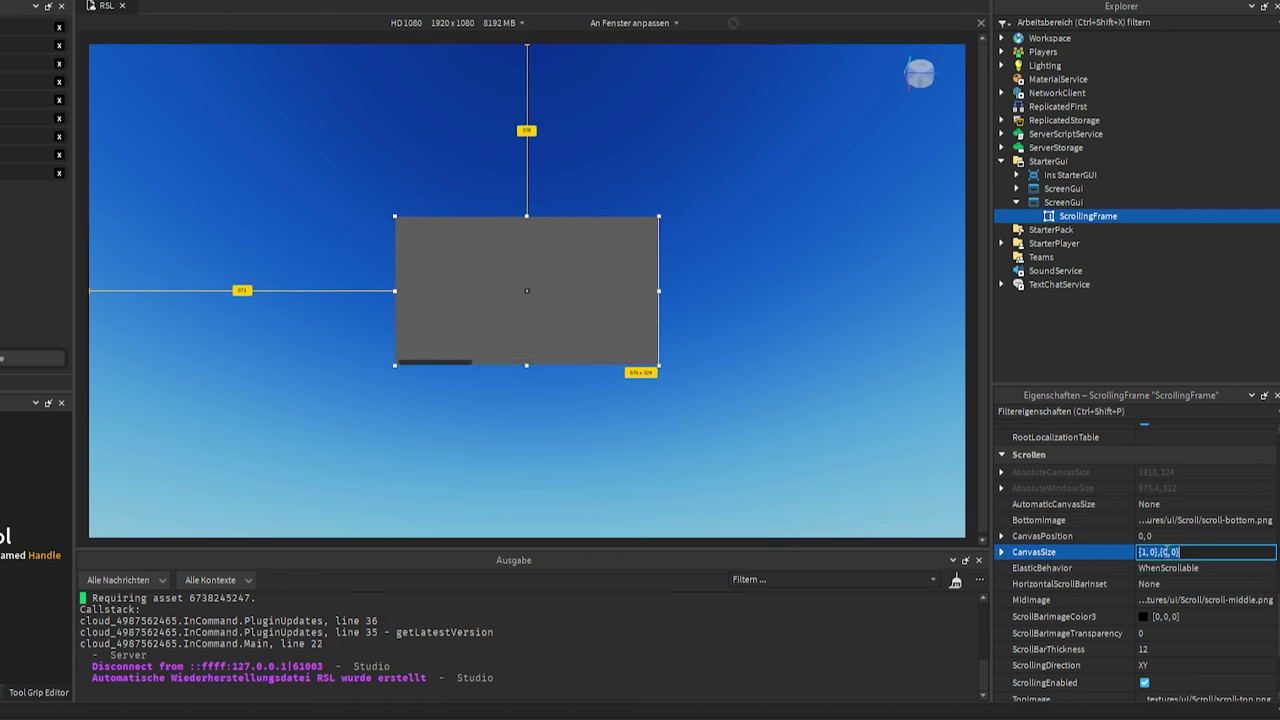
pyautogui.press('Return')
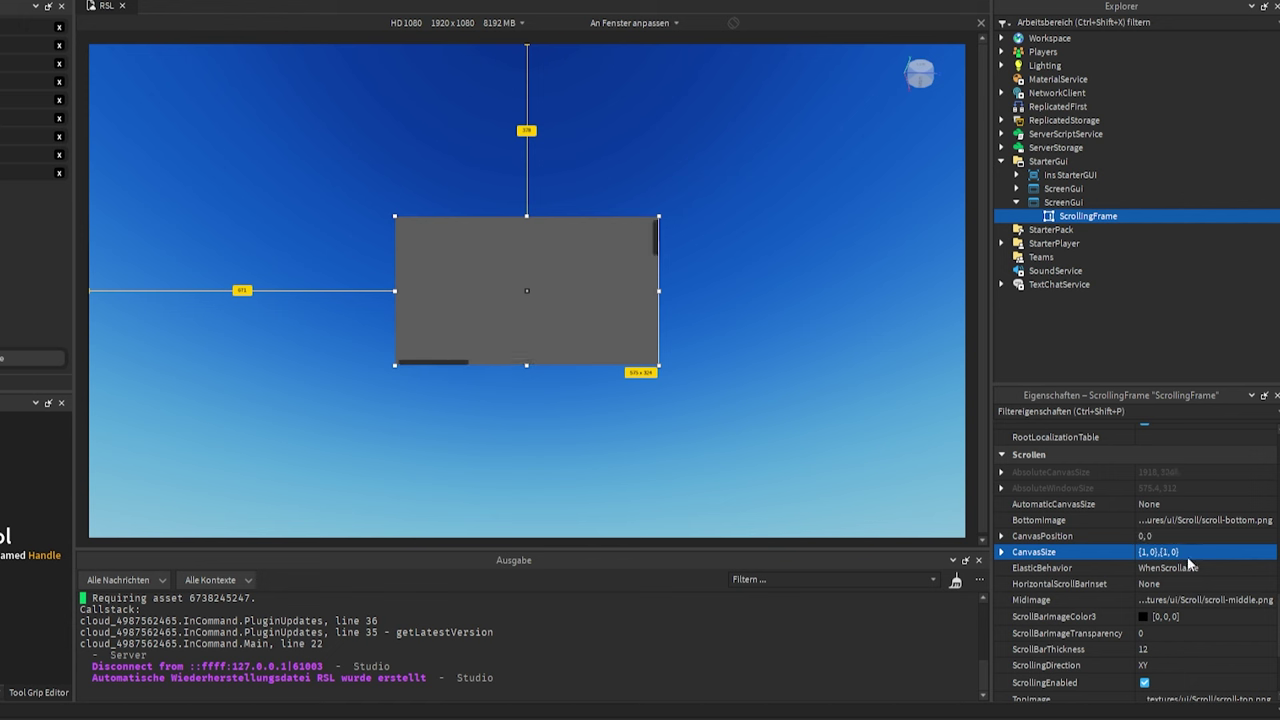
pyautogui.scroll(-2, 530, 328)
pyautogui.scroll(2, 520, 324)
pyautogui.scroll(-3, 515, 325)
pyautogui.scroll(3, 515, 325)
pyautogui.scroll(-1, 455, 356)
pyautogui.scroll(1, 452, 360)
pyautogui.scroll(1, 446, 366)
pyautogui.scroll(-1, 448, 369)
# Set the ScrollingFrame's CanvasSize to {0, 0},{1, 0} so that it scrolls only vertically.
pyautogui.click(1151, 552)
pyautogui.click(1161, 553)
pyautogui.press('BackSpace')
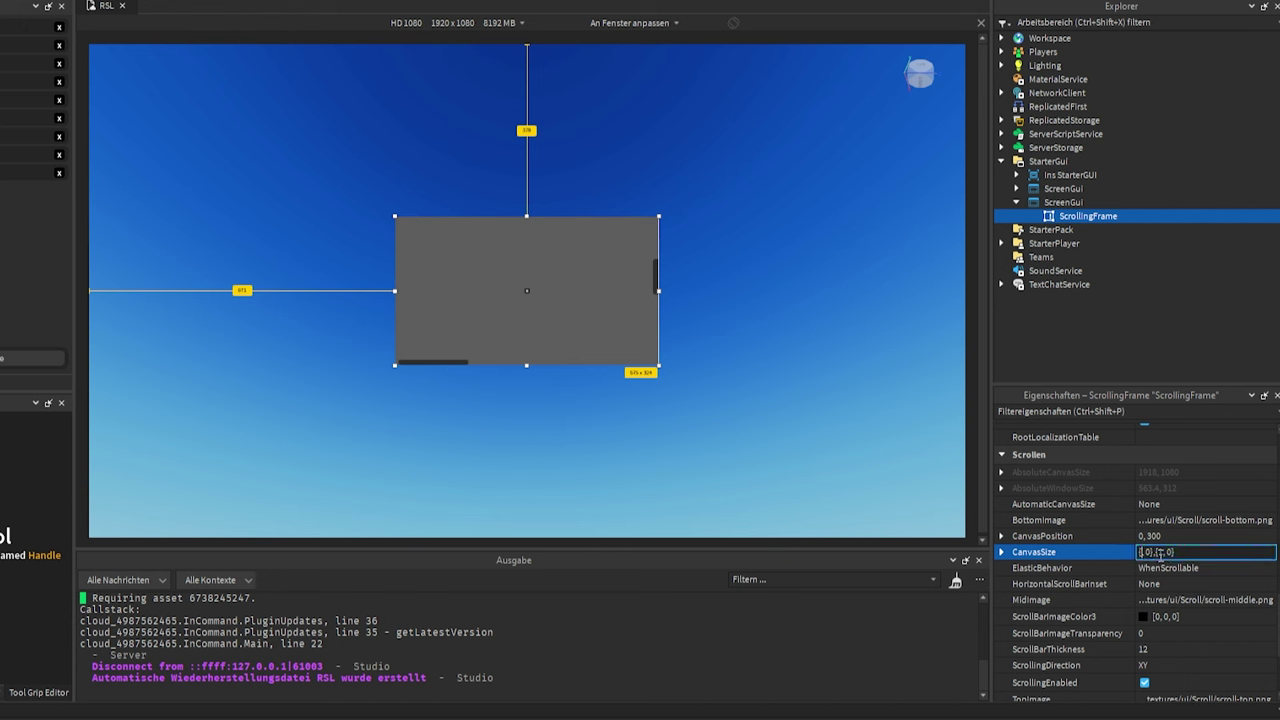
pyautogui.write('0')
pyautogui.press('Return')
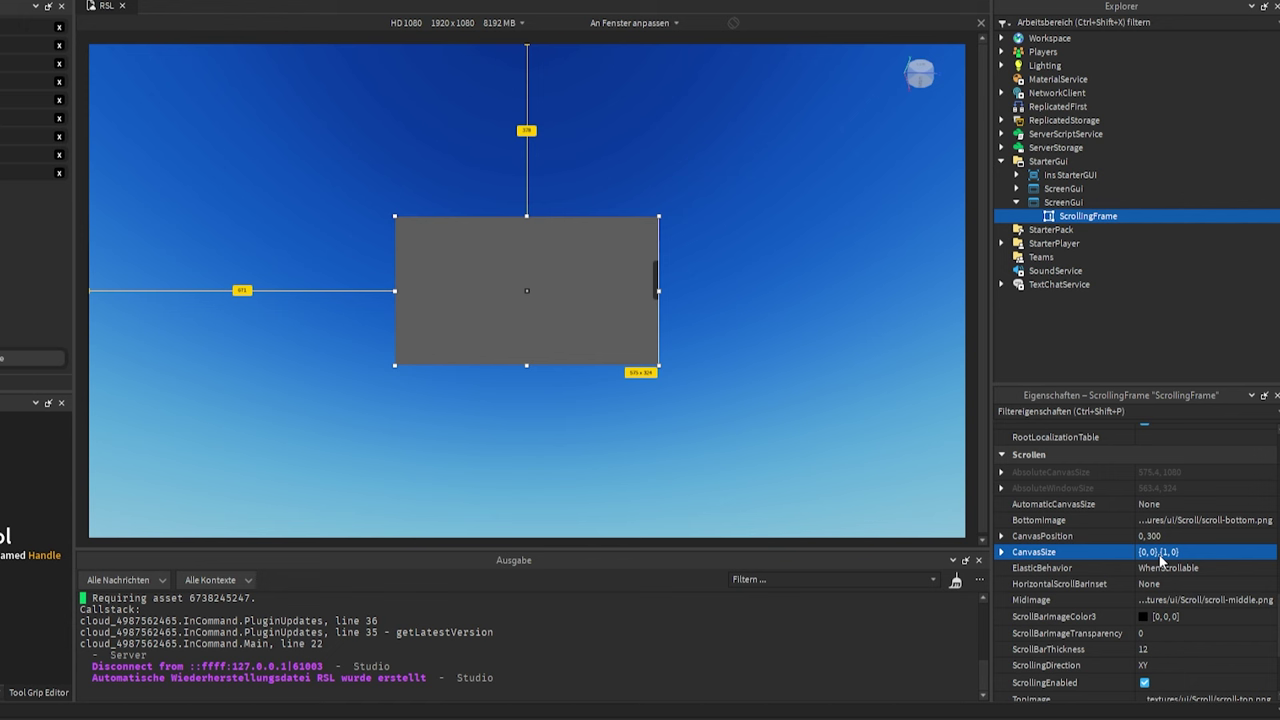
# Set the ScrollingFrame's ScrollingDirection to Y and test vertical scrolling in the frame.
pyautogui.click(1172, 664)
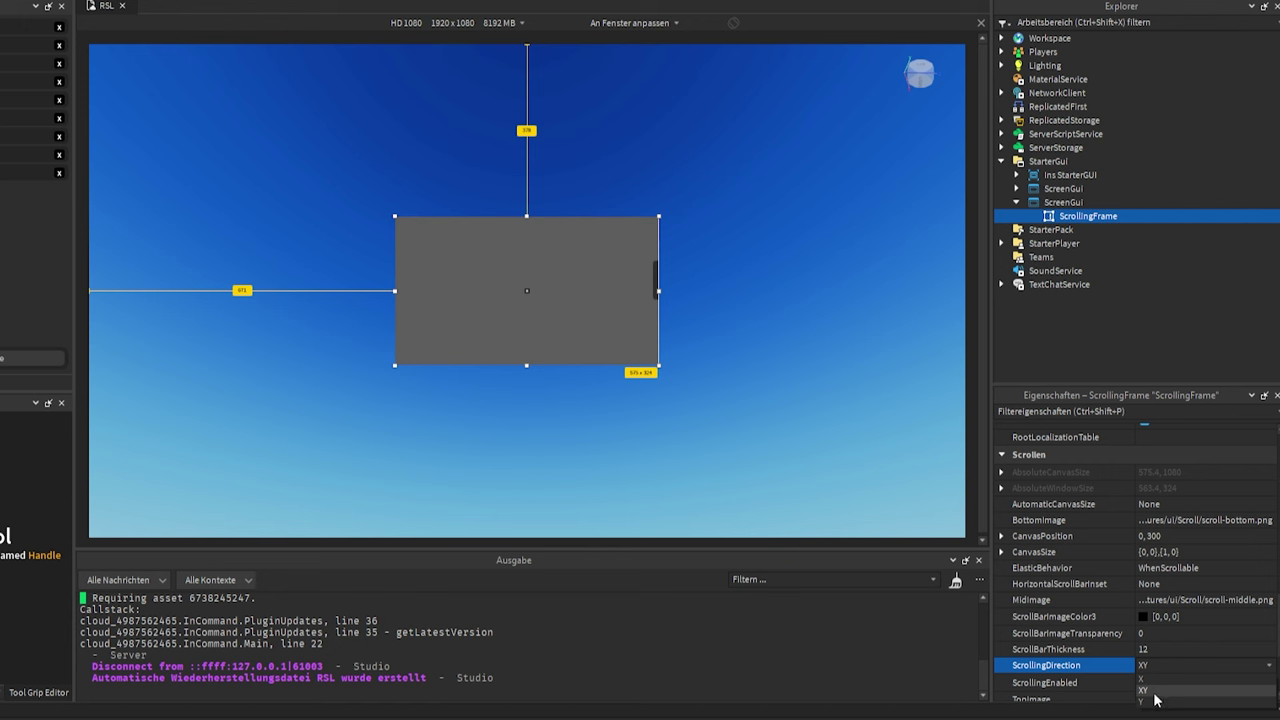
pyautogui.click(1154, 702)
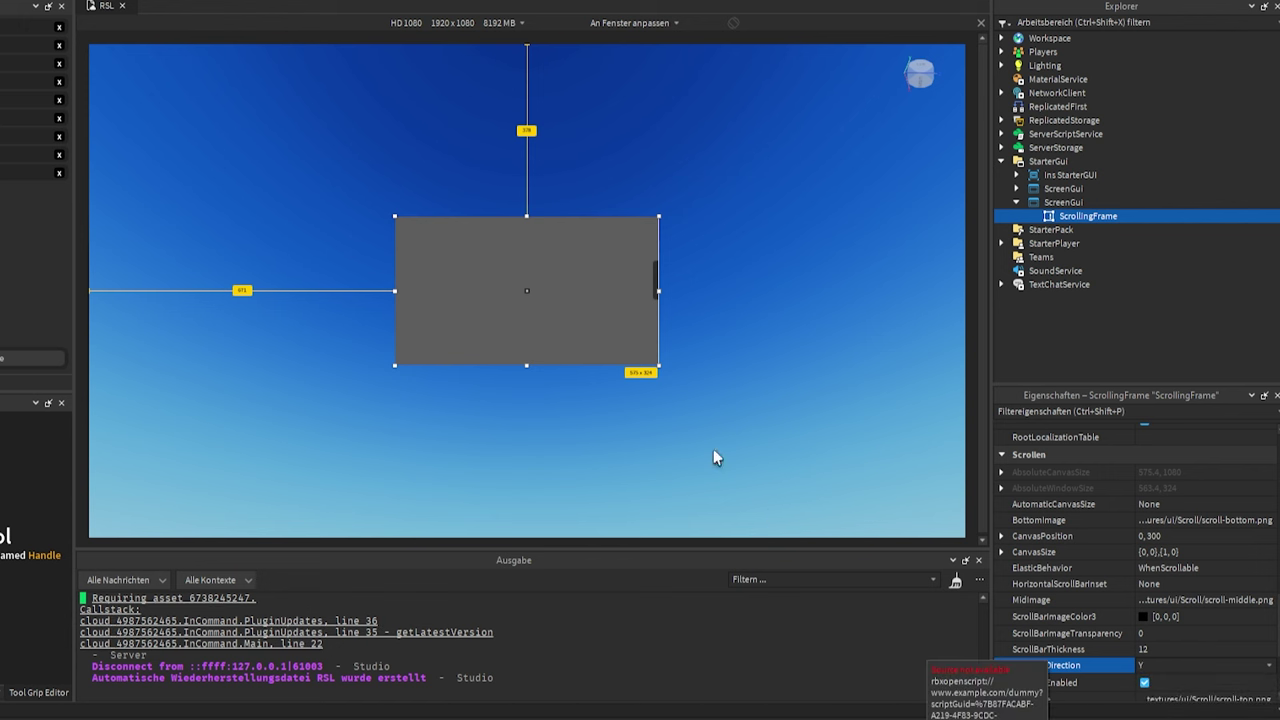
pyautogui.scroll(-3, 620, 310)
pyautogui.scroll(5, 622, 315)
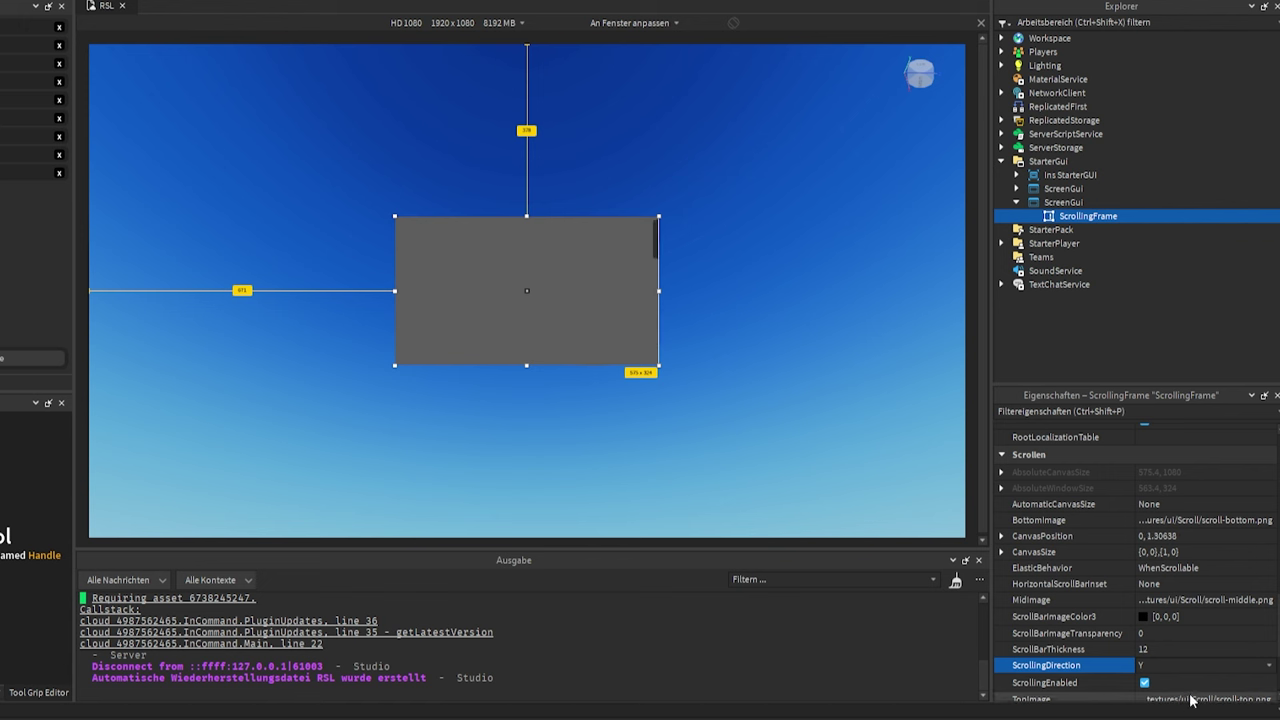
# Switch the ScrollingFrame's ScrollingDirection to X for a check and set it back to XY.
pyautogui.click(1174, 662)
pyautogui.click(1163, 680)
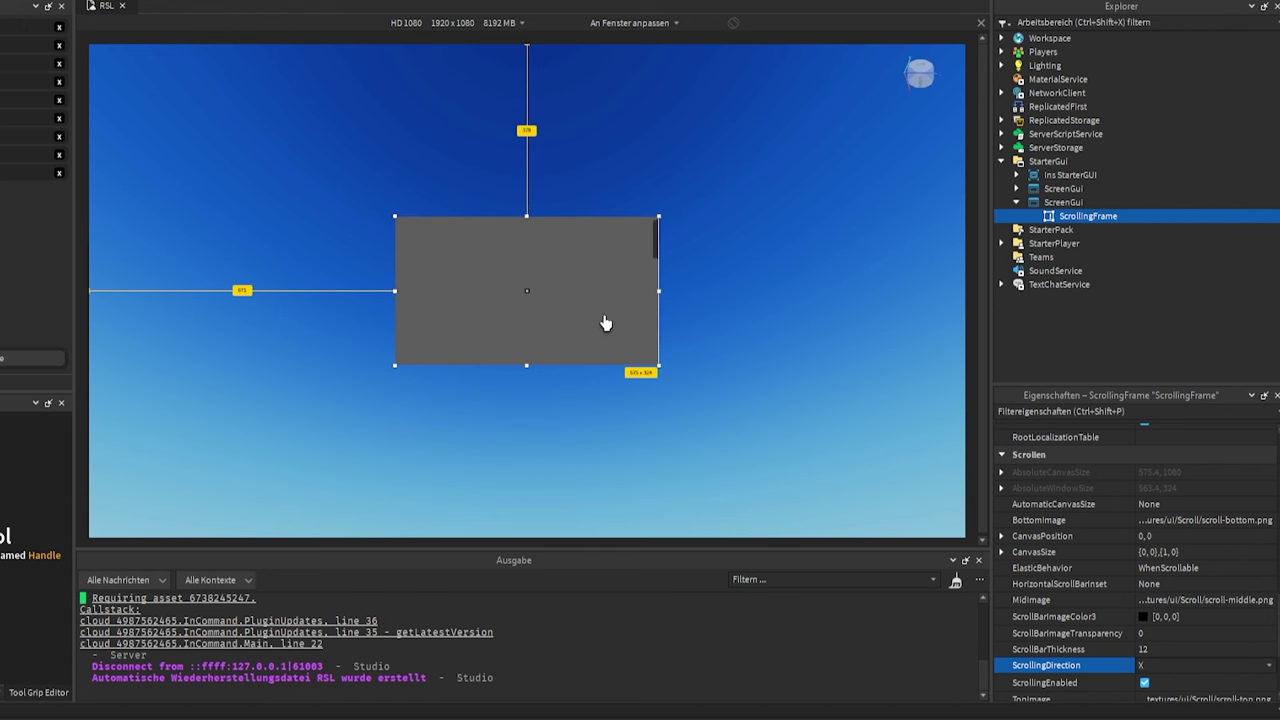
pyautogui.click(1160, 665)
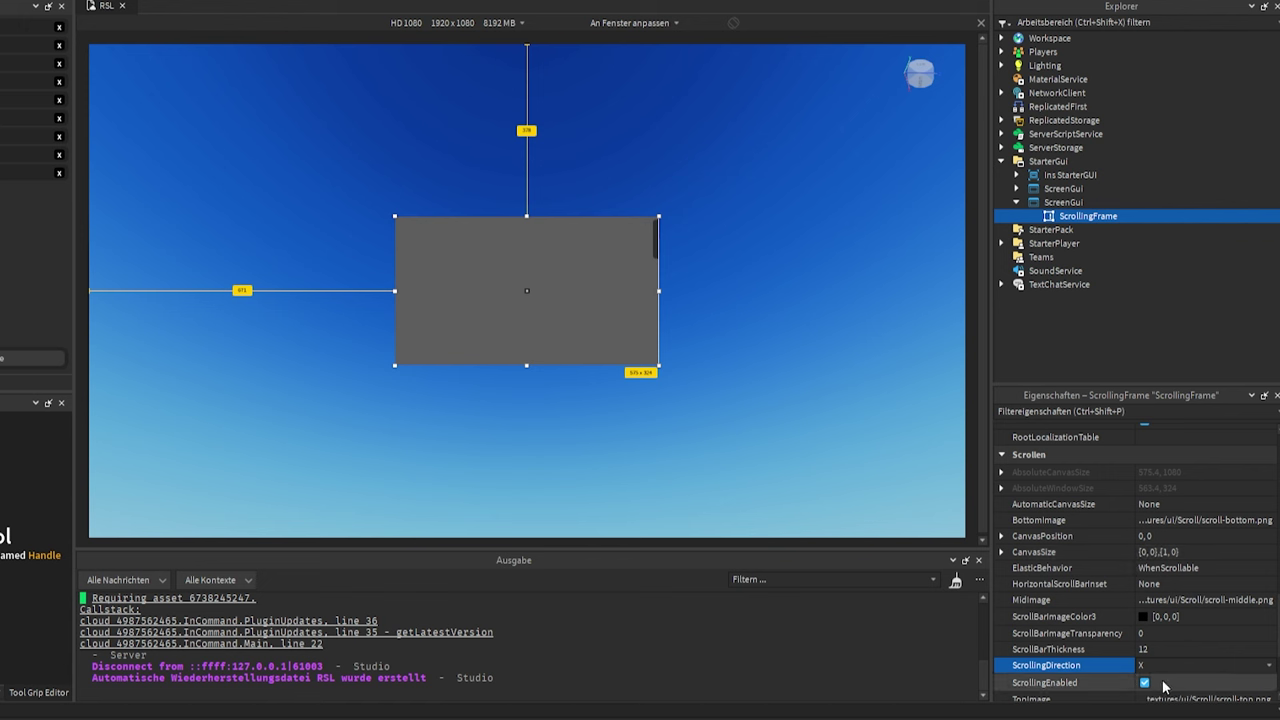
pyautogui.click(1150, 696)
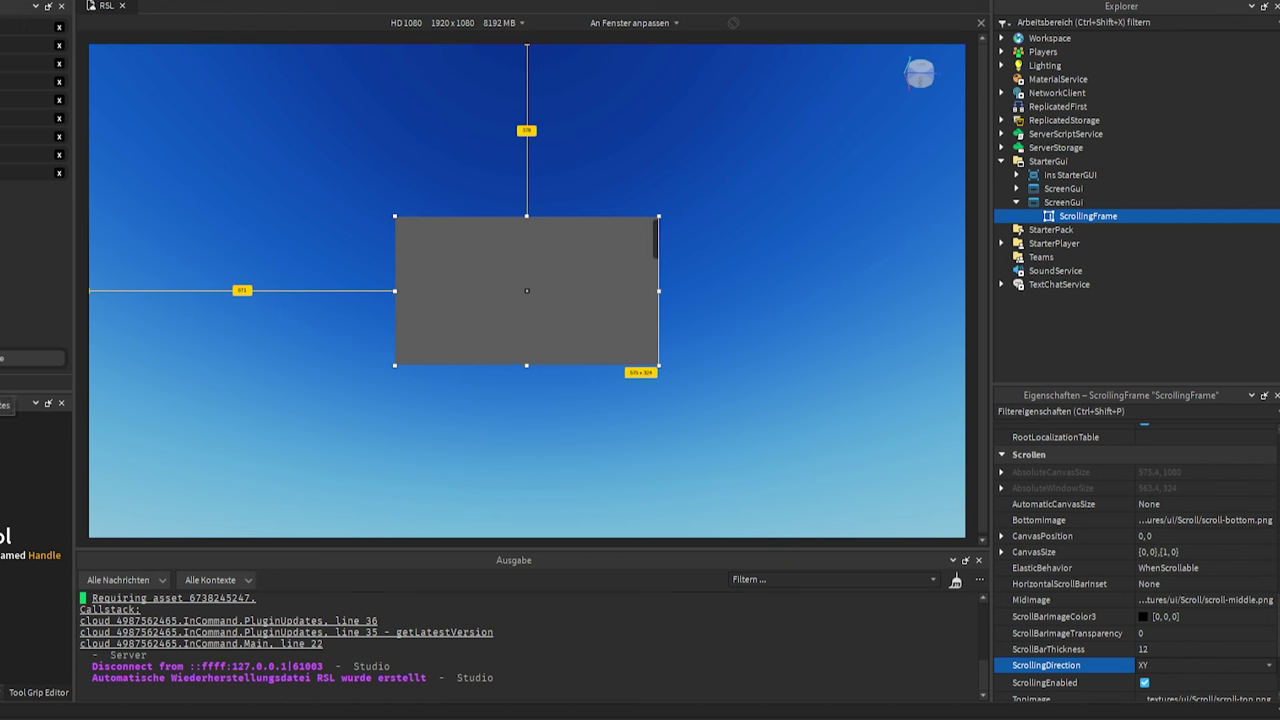
# Set the ScrollingFrame's AutomaticCanvasSize to Y and insert a TextButton inside the frame.
pyautogui.click(1145, 505)
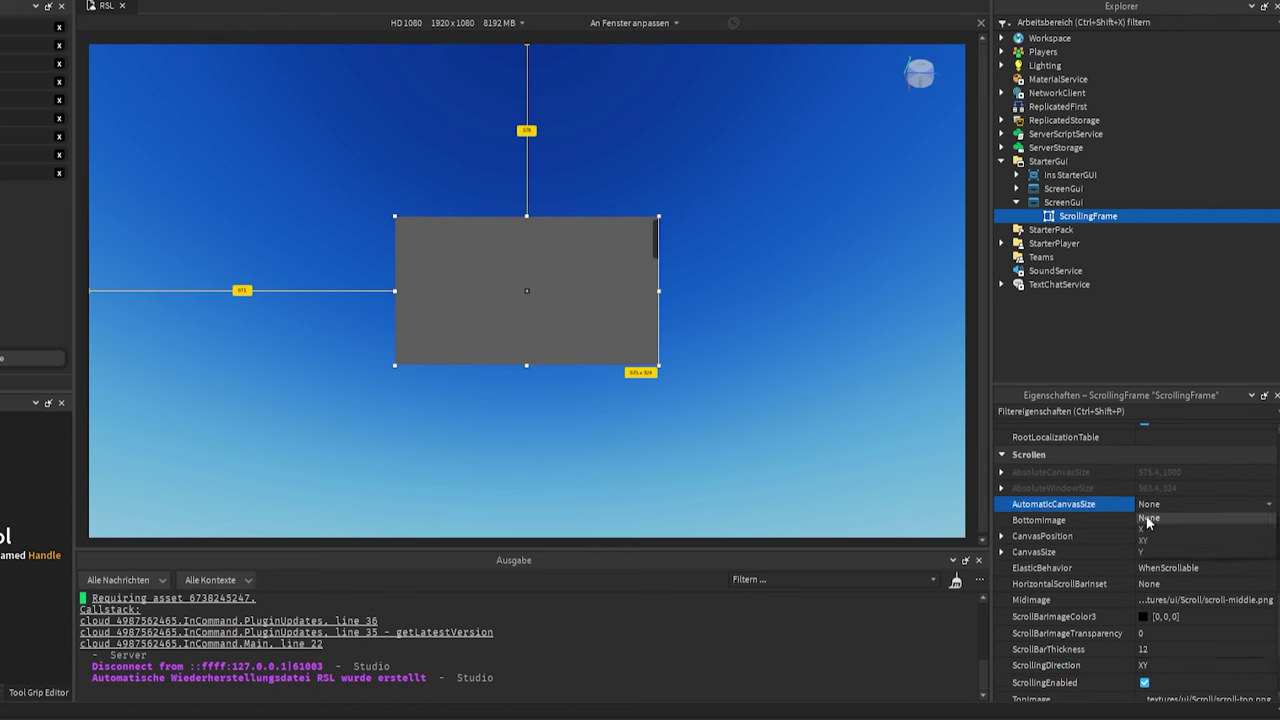
pyautogui.click(1143, 553)
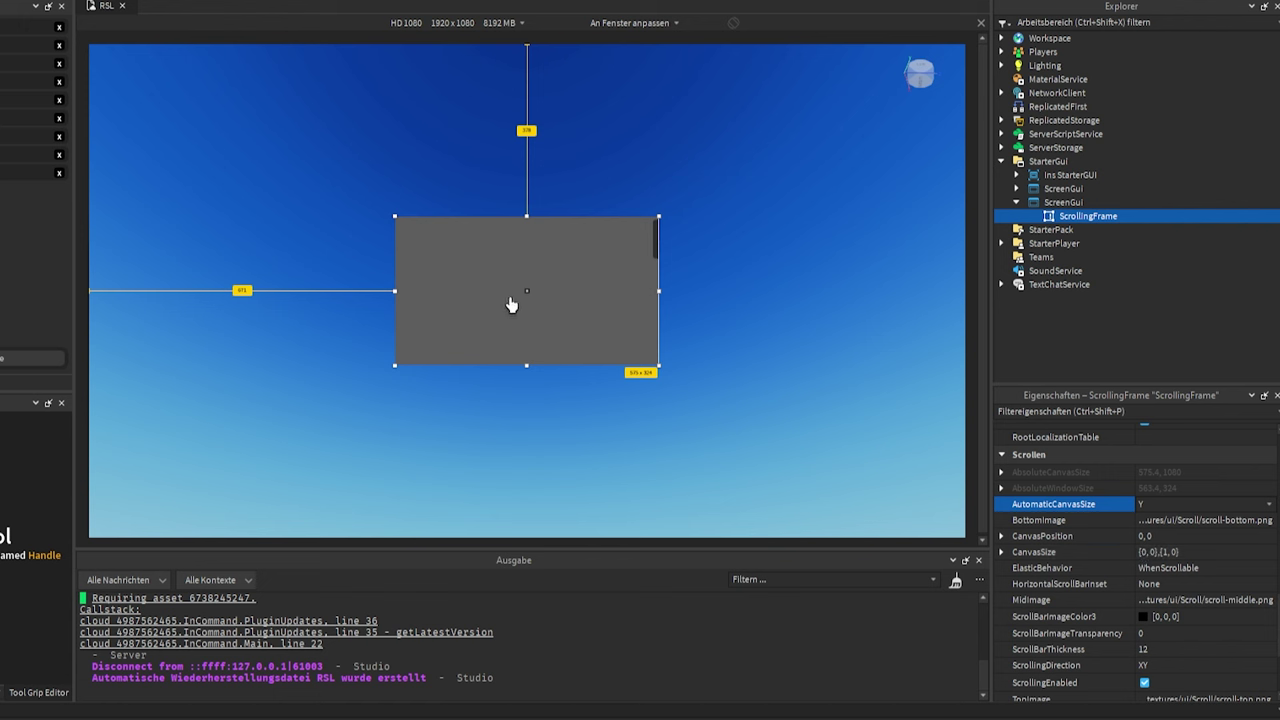
pyautogui.click(1068, 205)
pyautogui.click(1080, 217)
pyautogui.click(1127, 216)
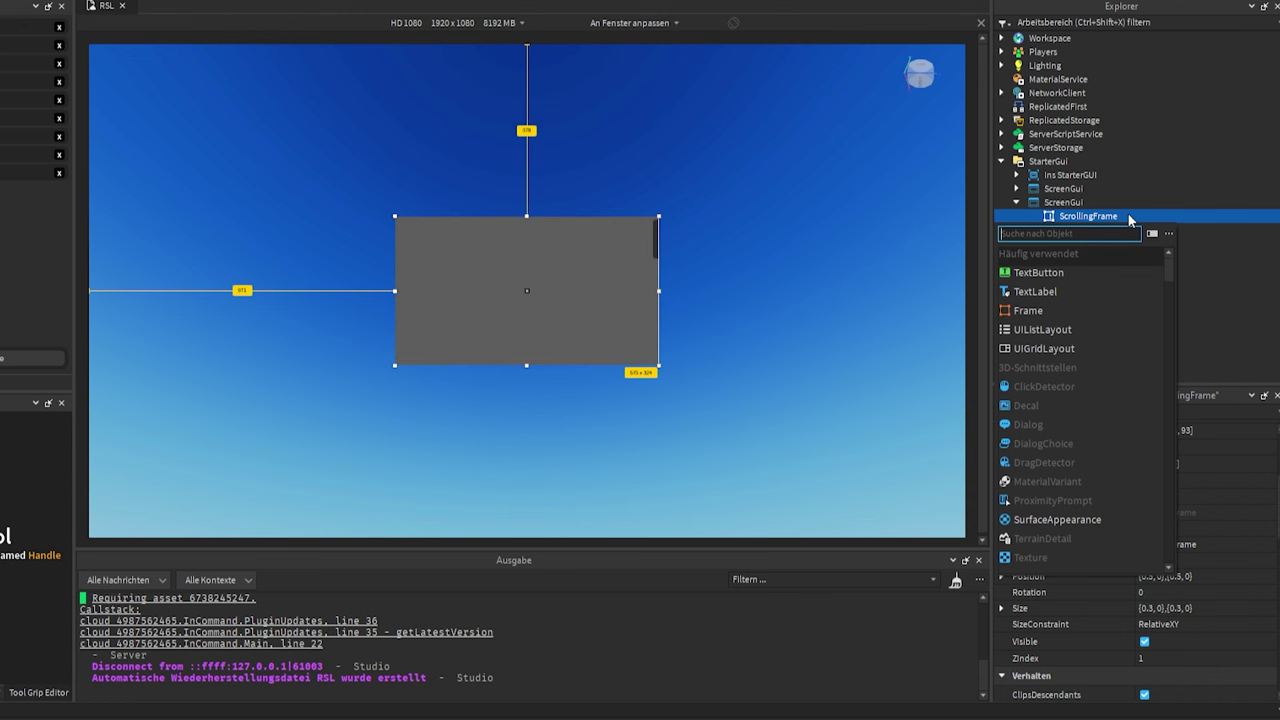
pyautogui.click(1032, 272)
pyautogui.click(1062, 234)
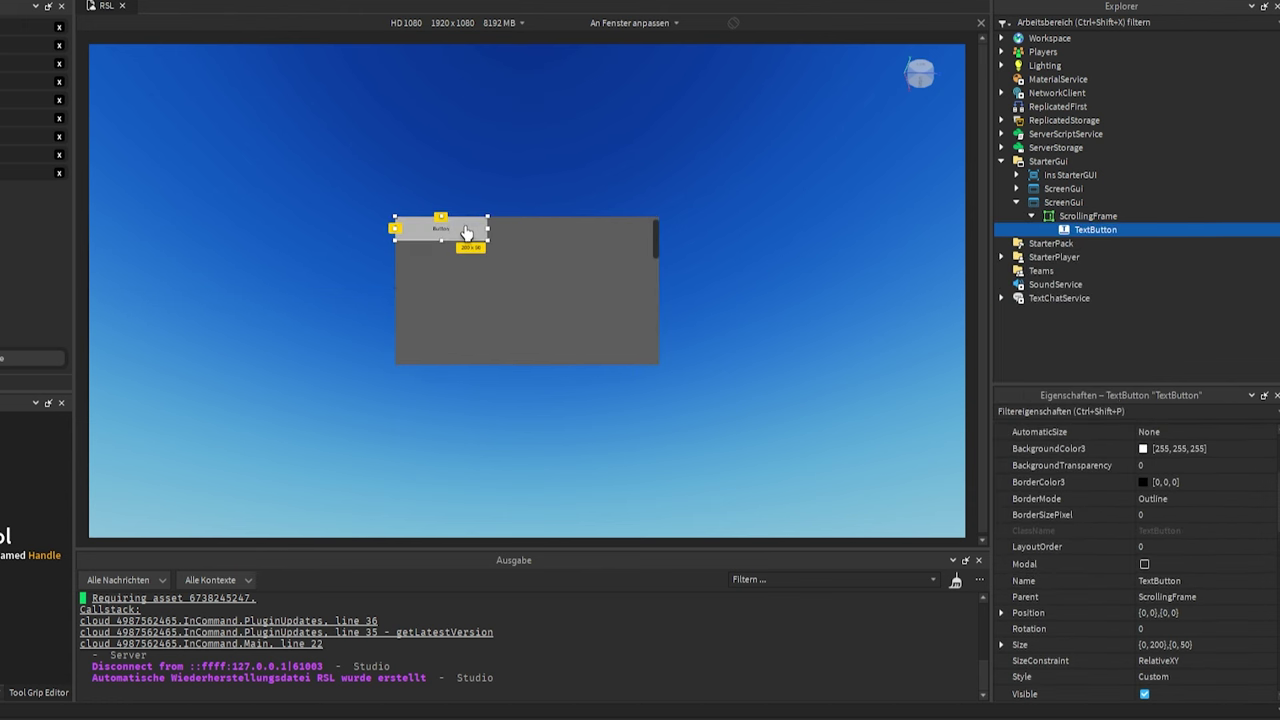
# Position the TextButton inside the ScrollingFrame and duplicate it five times to form a vertical column.
pyautogui.moveTo(465, 230); pyautogui.dragTo(488, 397)
pyautogui.hotkey('ctrl', 'd')
pyautogui.hotkey('ctrl', 'd')
pyautogui.hotkey('ctrl', 'd')
pyautogui.hotkey('ctrl', 'd')
pyautogui.hotkey('ctrl', 'd')
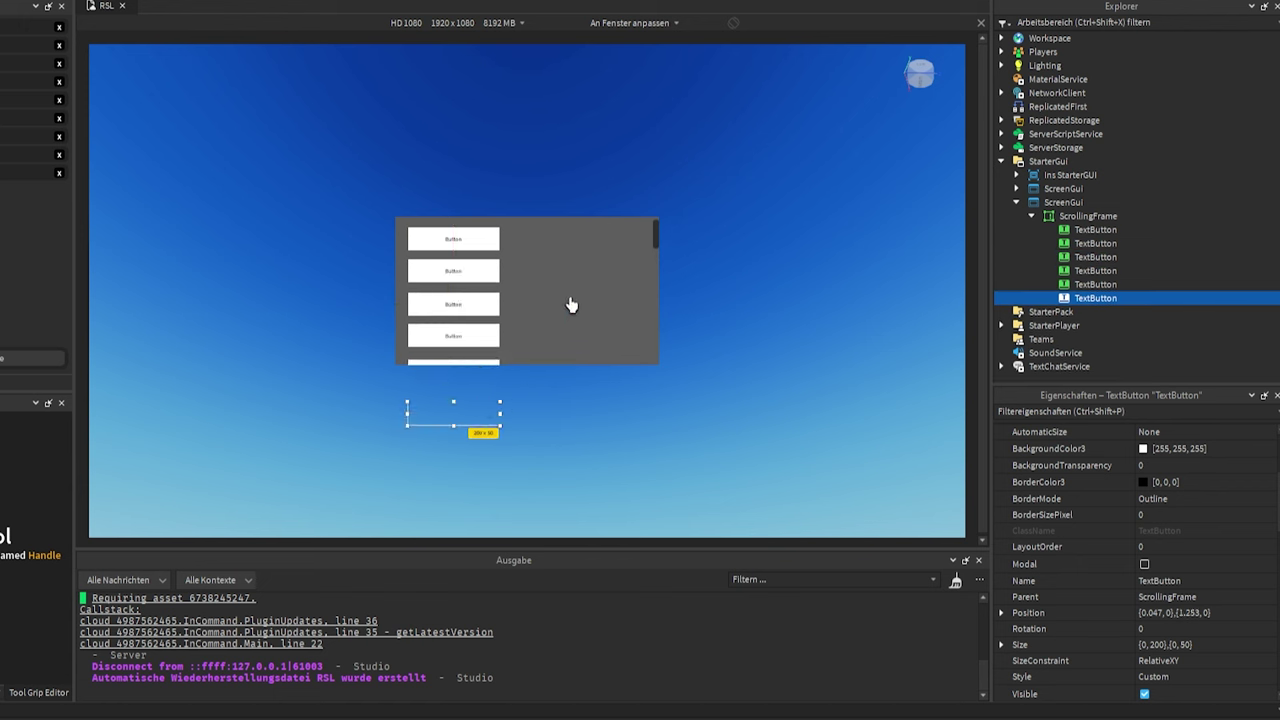
# Scroll the column of TextButtons down and up in the editor preview to check the frame's canvas.
pyautogui.scroll(-5, 571, 303)
pyautogui.scroll(5, 568, 303)
pyautogui.scroll(-3, 567, 315)
pyautogui.scroll(3, 567, 315)
# Start a playtest, scroll through the buttons in the ScrollingFrame and walk the character aside.
pyautogui.press('F5')
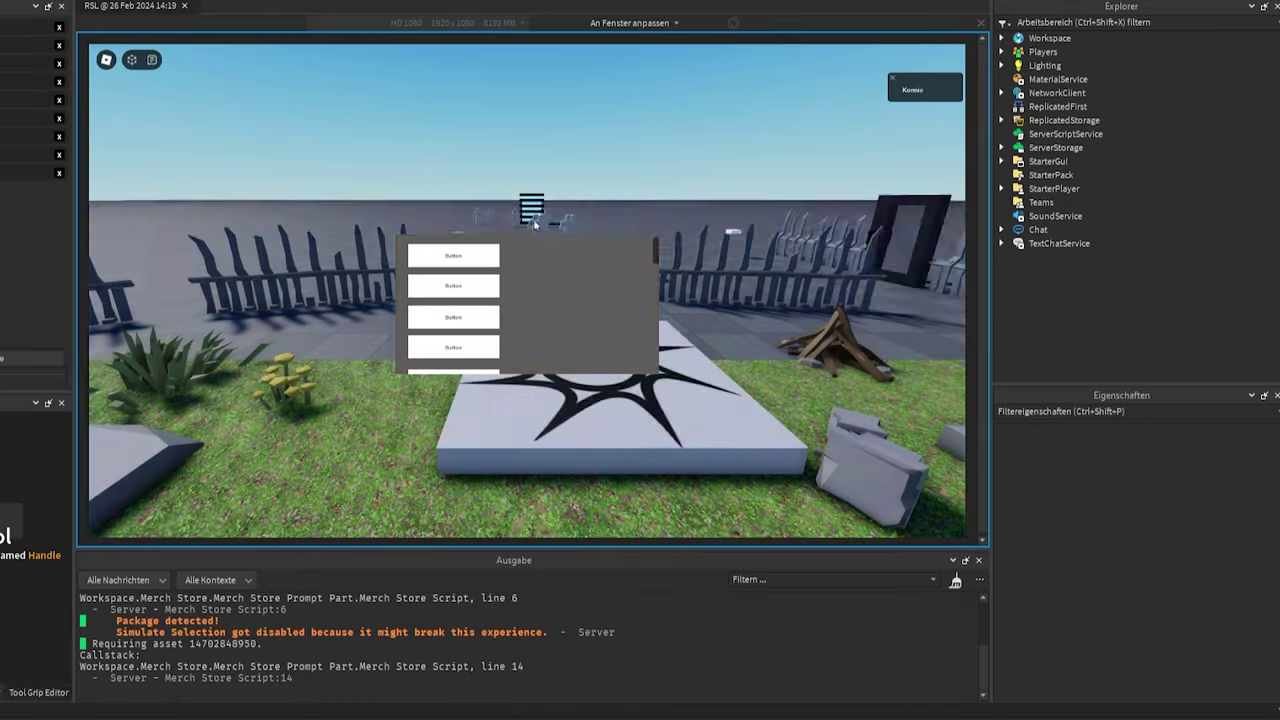
pyautogui.scroll(-5, 494, 294)
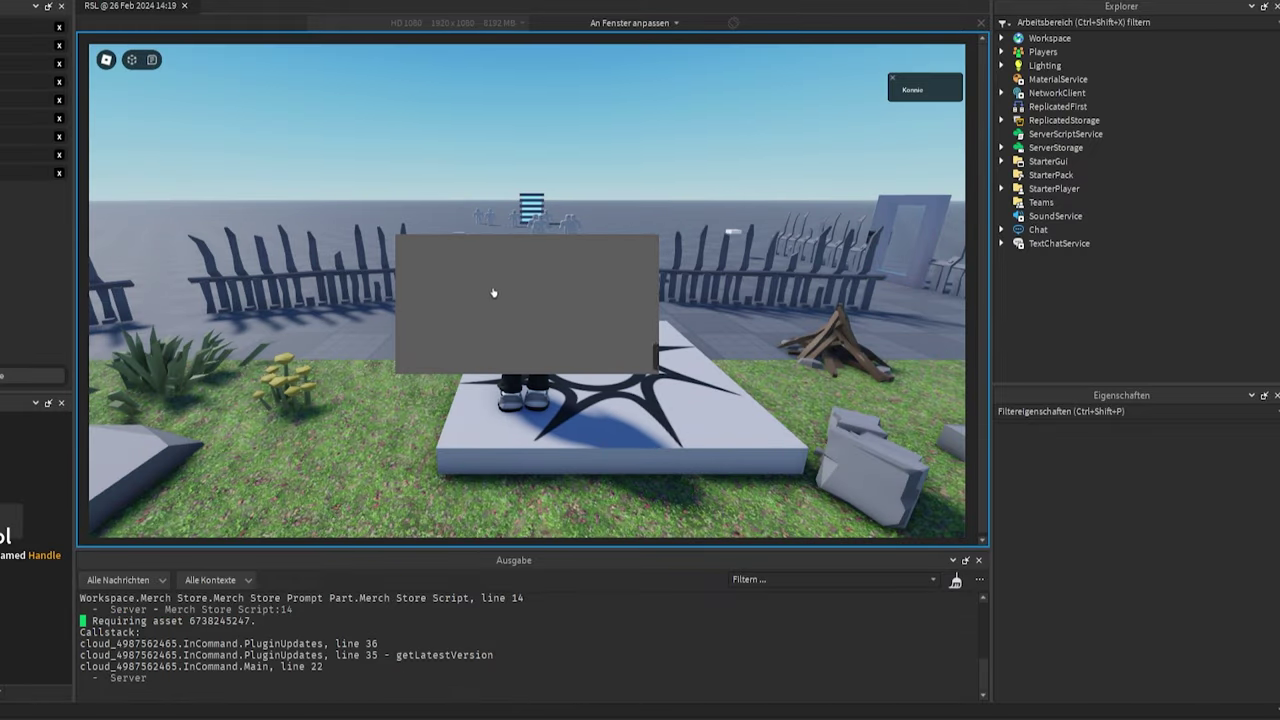
pyautogui.scroll(5, 494, 294)
pyautogui.moveTo(611, 174); pyautogui.dragTo(616, 176, button='right')
pyautogui.press('a')
pyautogui.press('a')
# During the playtest, set the vertical scale of CanvasSize to 0 on the ScrollingFrame in the player's PlayerGui.
pyautogui.click(1002, 52)
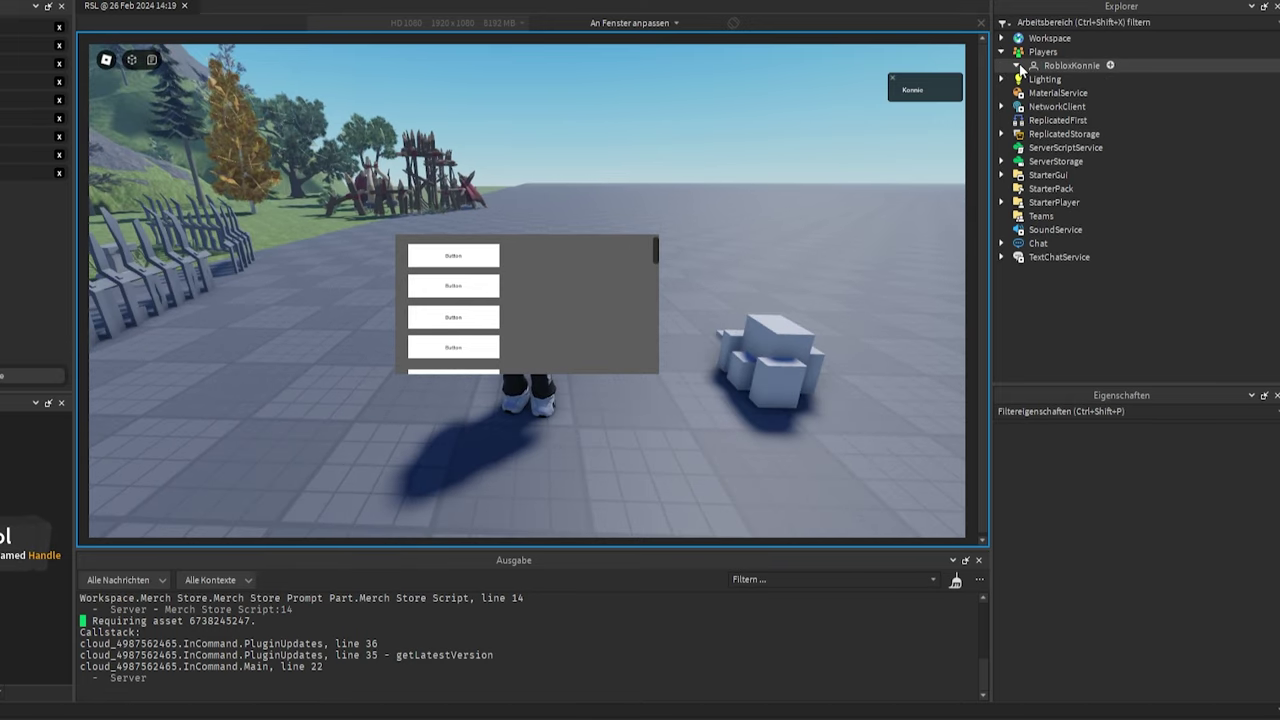
pyautogui.click(1017, 65)
pyautogui.click(1032, 106)
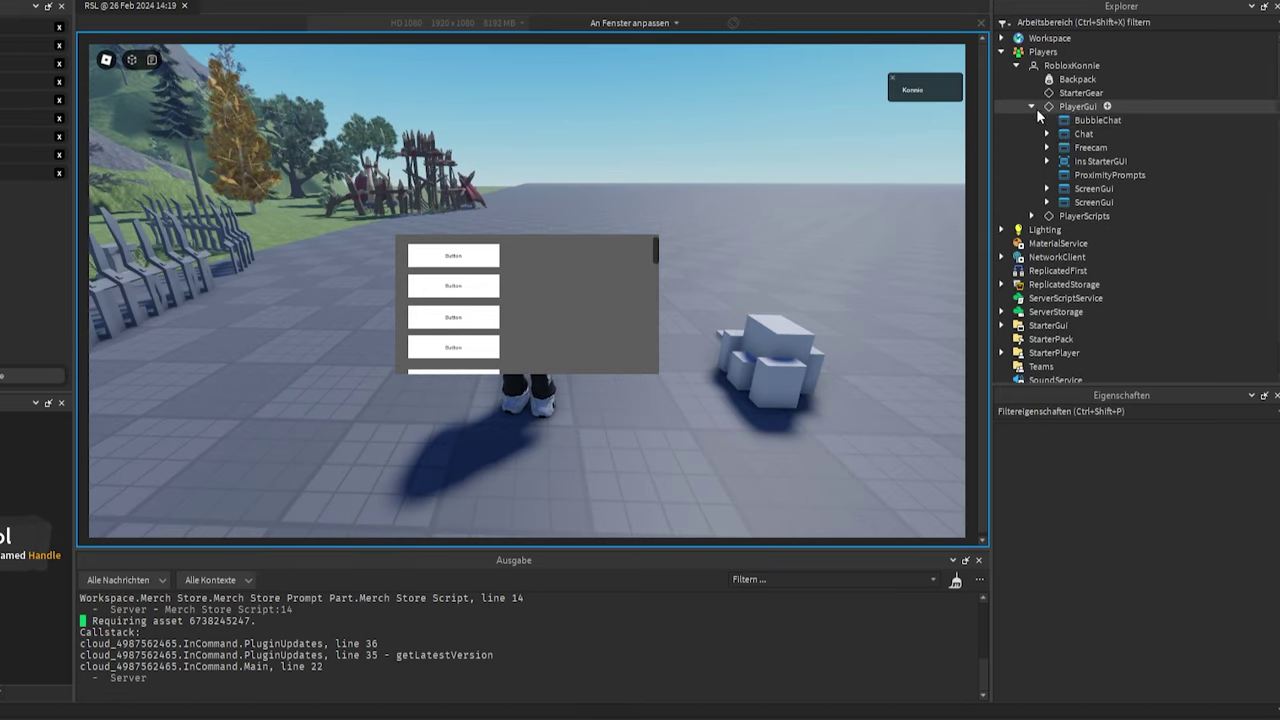
pyautogui.click(1047, 202)
pyautogui.click(1062, 216)
pyautogui.click(1101, 220)
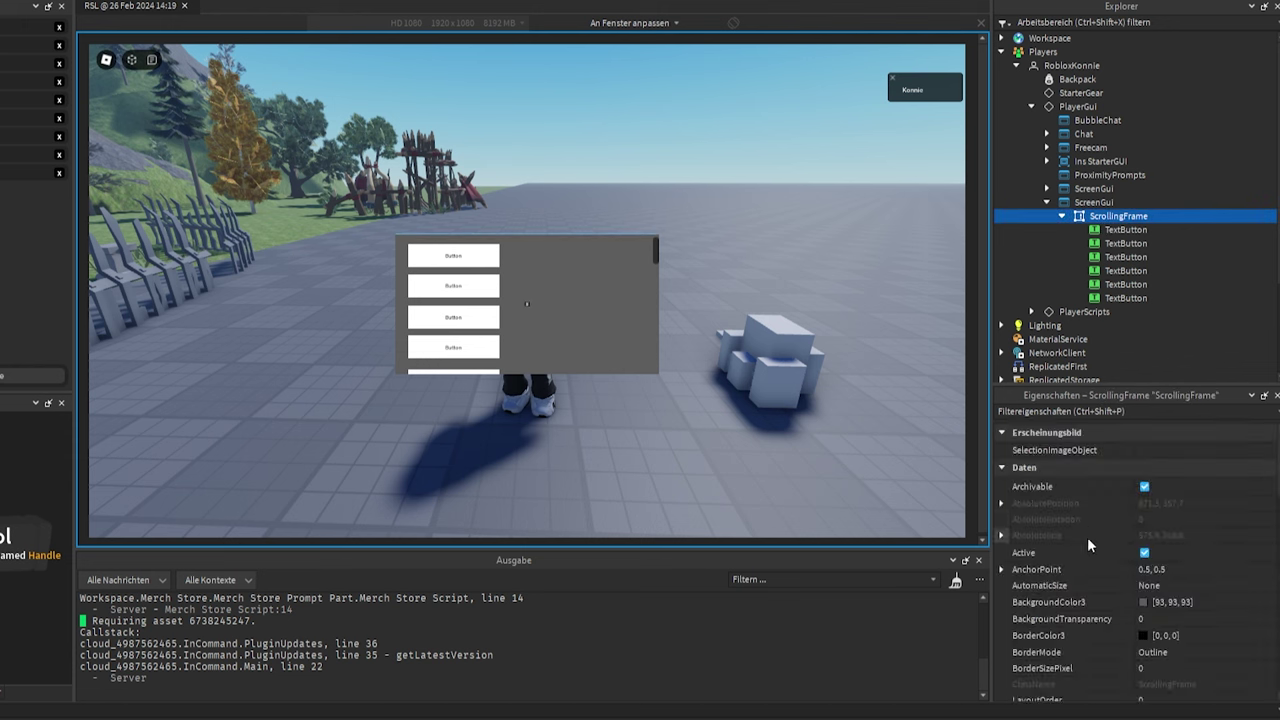
pyautogui.scroll(-10, 1085, 530)
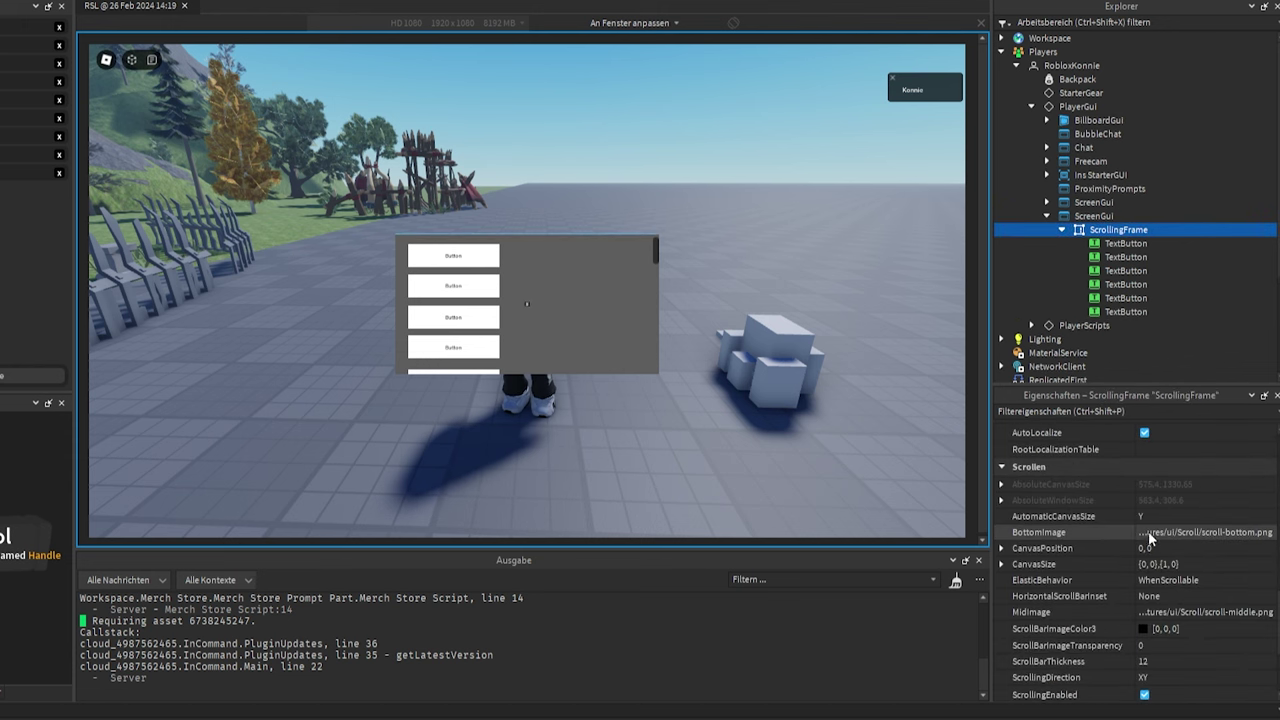
pyautogui.click(1172, 564)
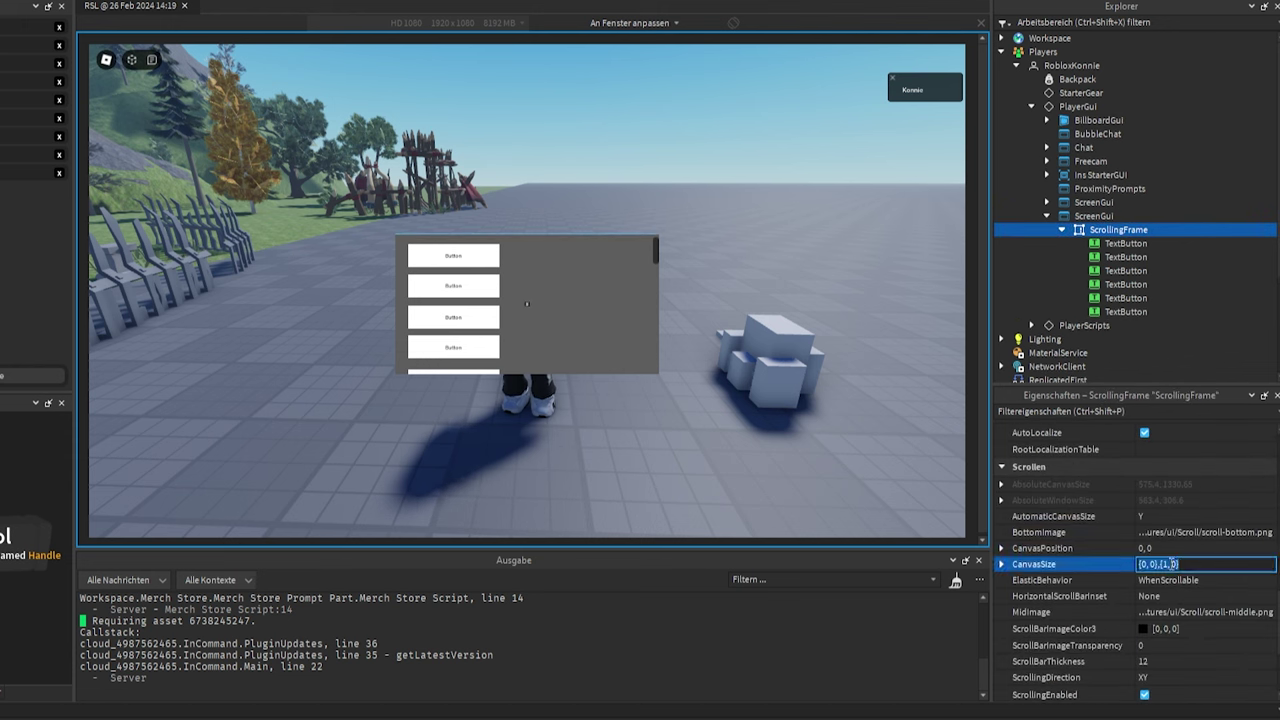
pyautogui.write('0')
pyautogui.press('Return')
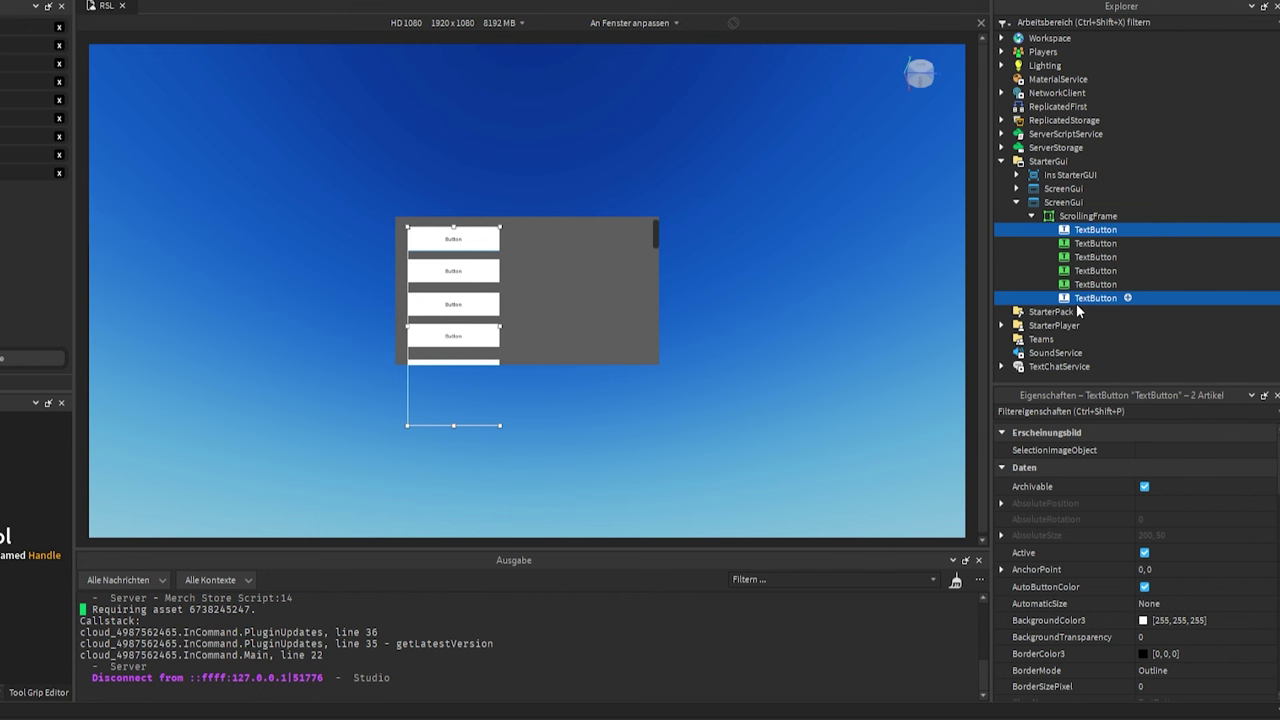
# Delete the five lower TextButtons in the ScrollingFrame, keeping only the first one.
pyautogui.click(1076, 300)
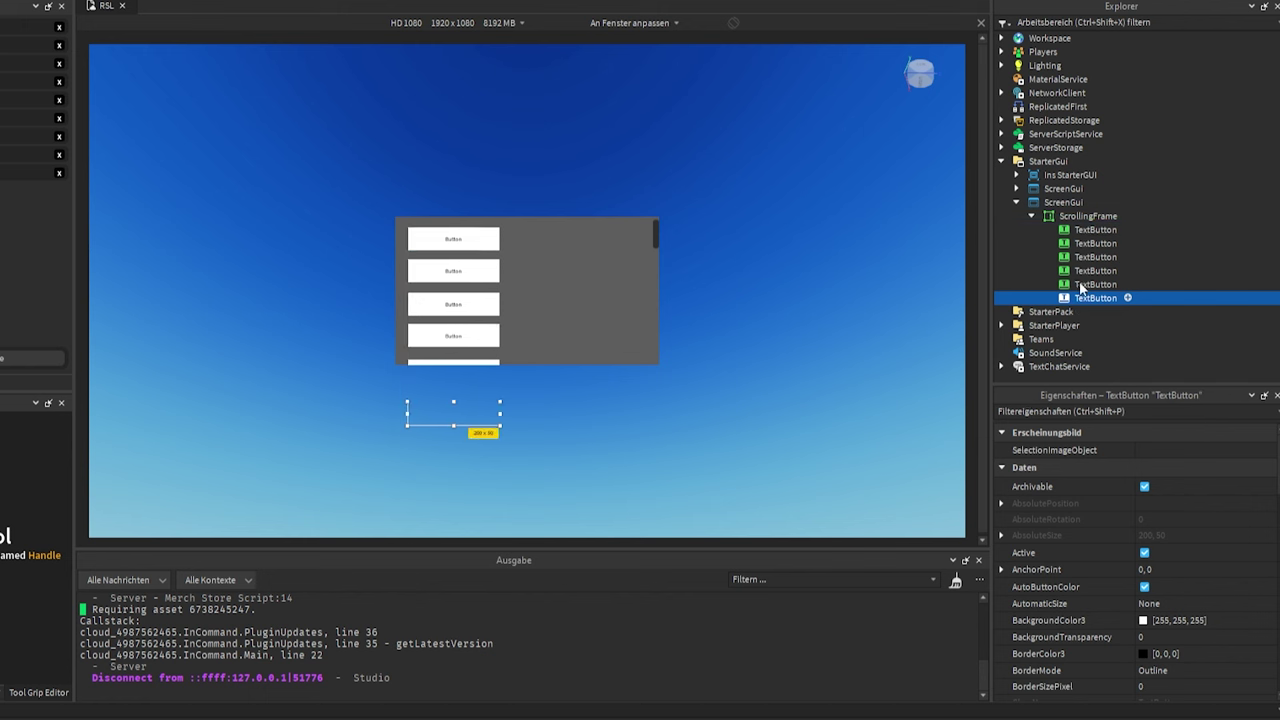
pyautogui.keyDown('shift'); pyautogui.click(1079, 232); pyautogui.keyUp('shift')
pyautogui.click(1077, 247)
pyautogui.keyDown('shift'); pyautogui.click(1095, 297); pyautogui.keyUp('shift')
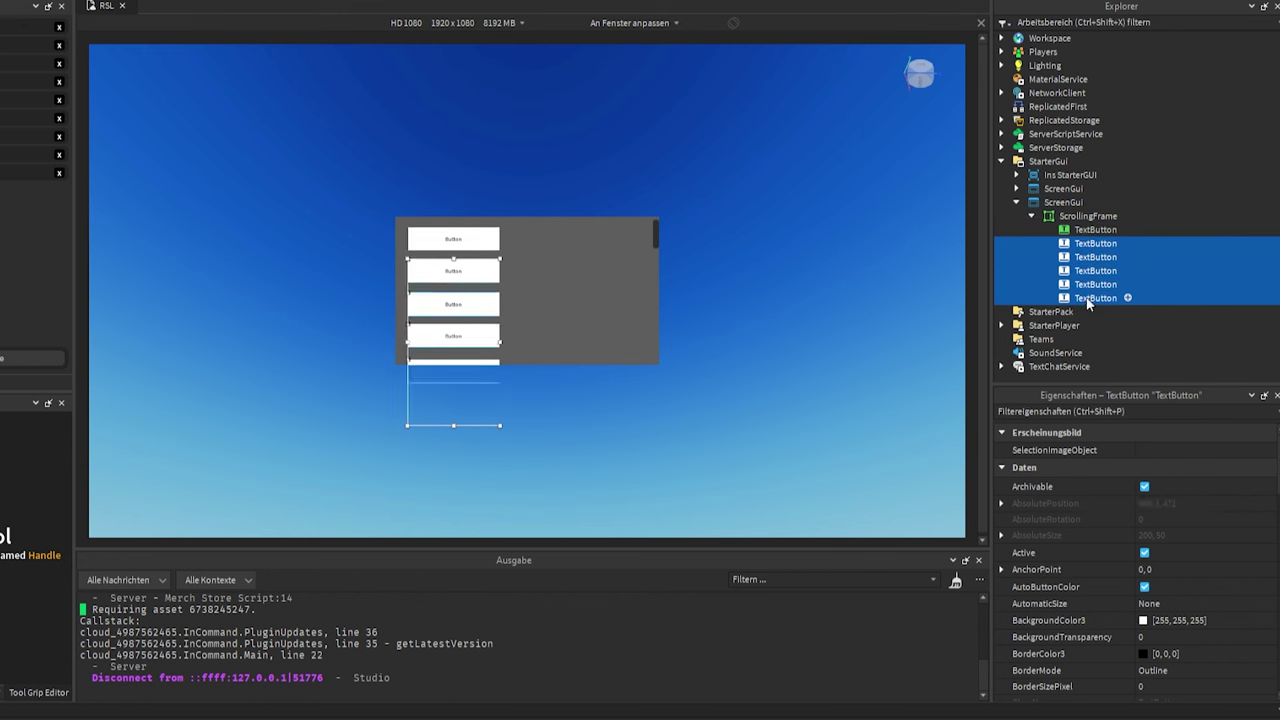
pyautogui.press('Delete')
# Enlarge the remaining TextButton to about 522 × 546 pixels and nest a column of five smaller TextButton copies inside it.
pyautogui.click(1090, 230)
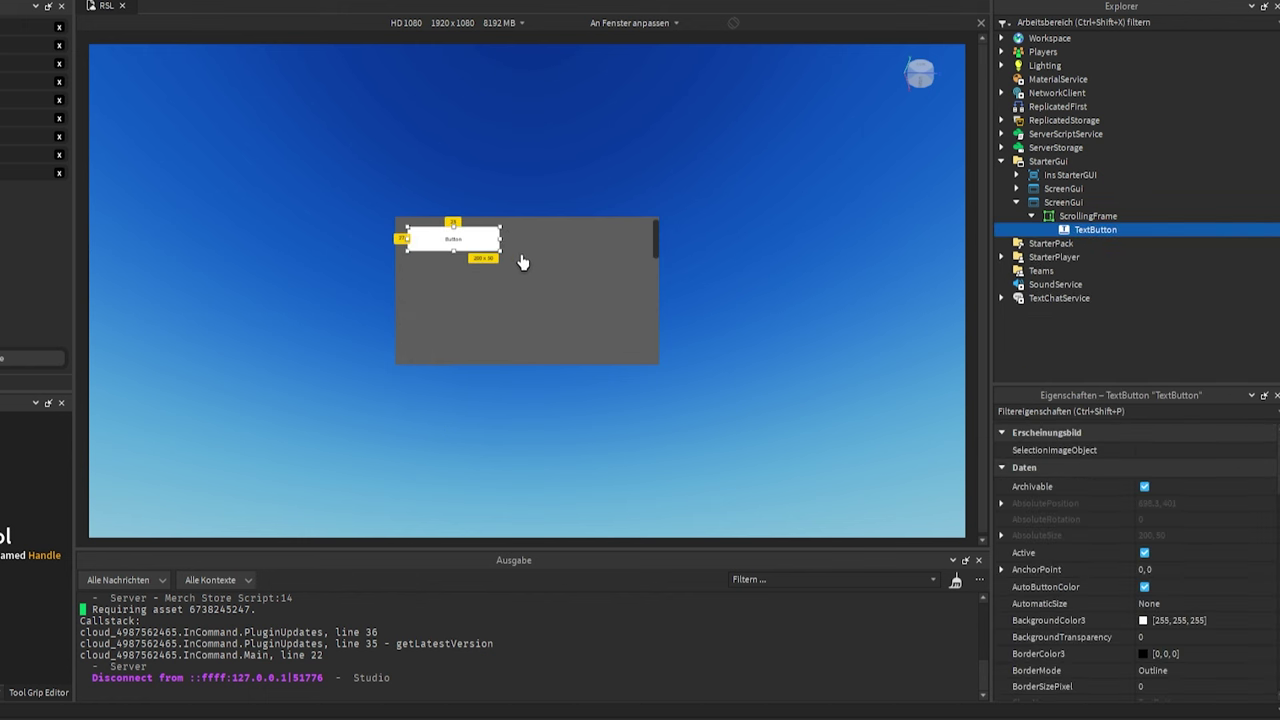
pyautogui.moveTo(503, 257); pyautogui.dragTo(646, 478)
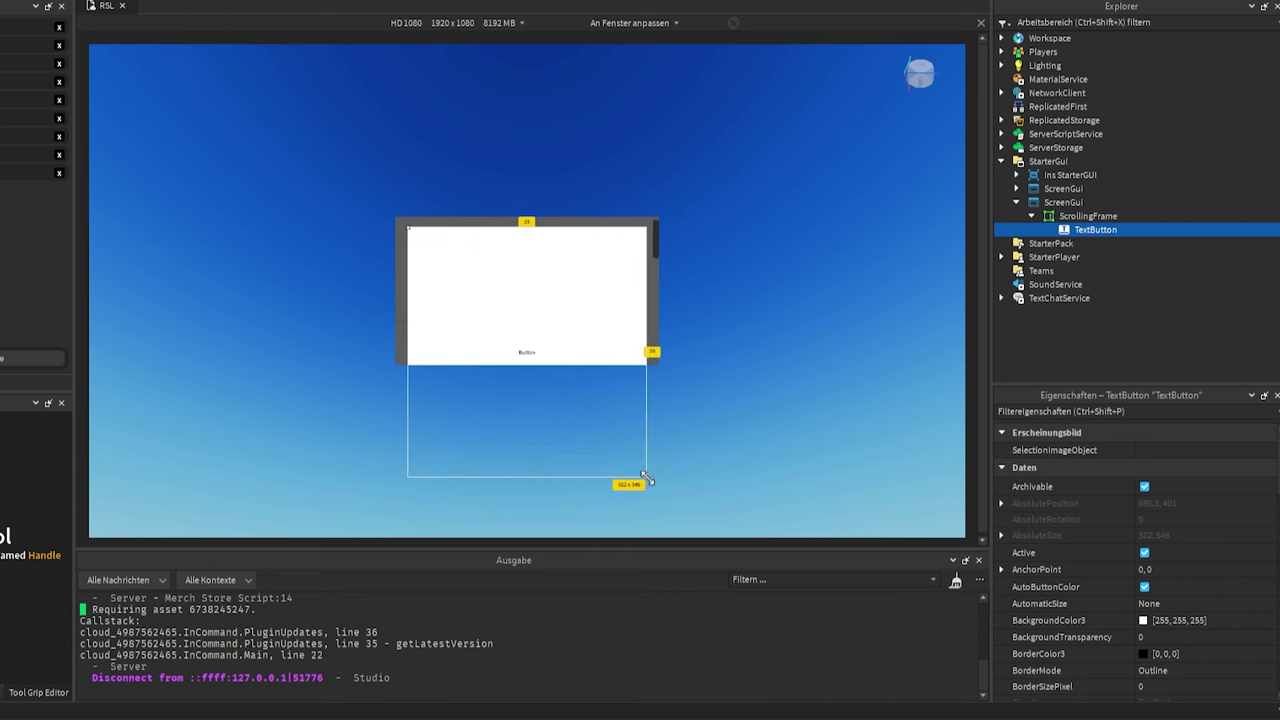
pyautogui.hotkey('ctrl', 'd')
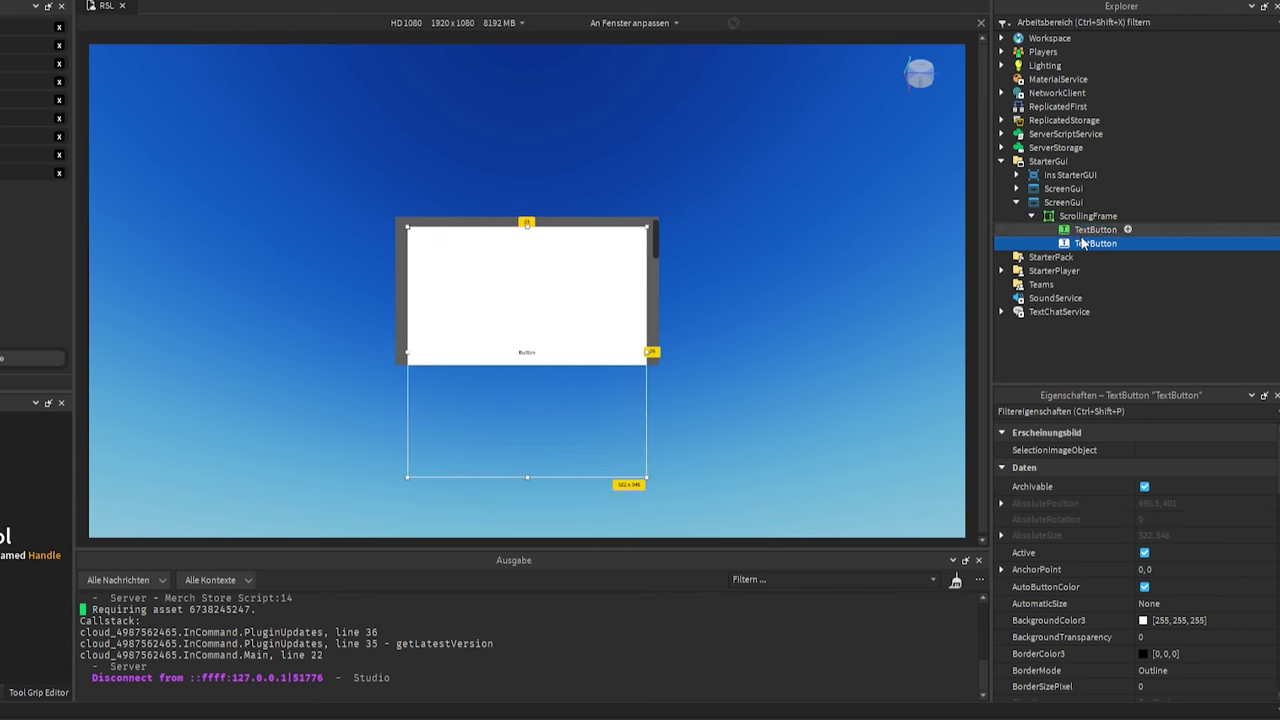
pyautogui.moveTo(508, 266); pyautogui.dragTo(495, 398)
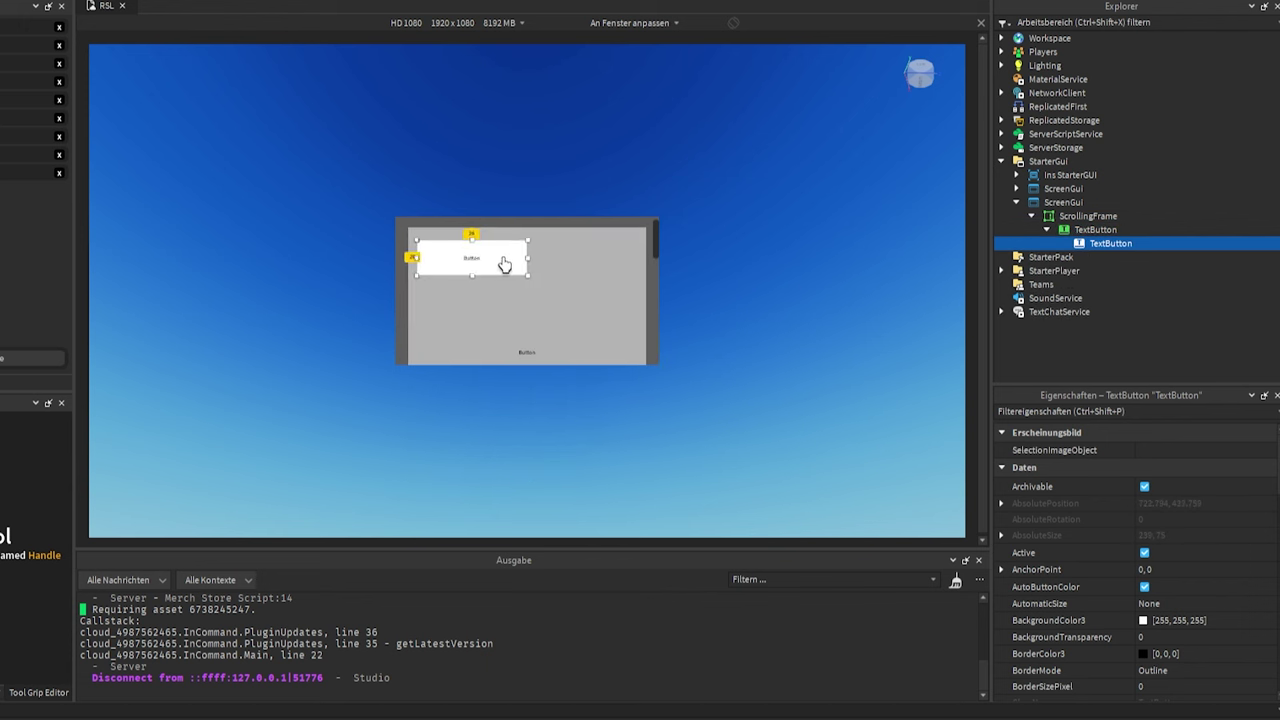
pyautogui.hotkey('ctrl', 'd')
pyautogui.hotkey('ctrl', 'd')
pyautogui.hotkey('ctrl', 'd')
pyautogui.hotkey('ctrl', 'd')
# Set the BackgroundTransparency of the large parent TextButton to 0.5.
pyautogui.click(1095, 229)
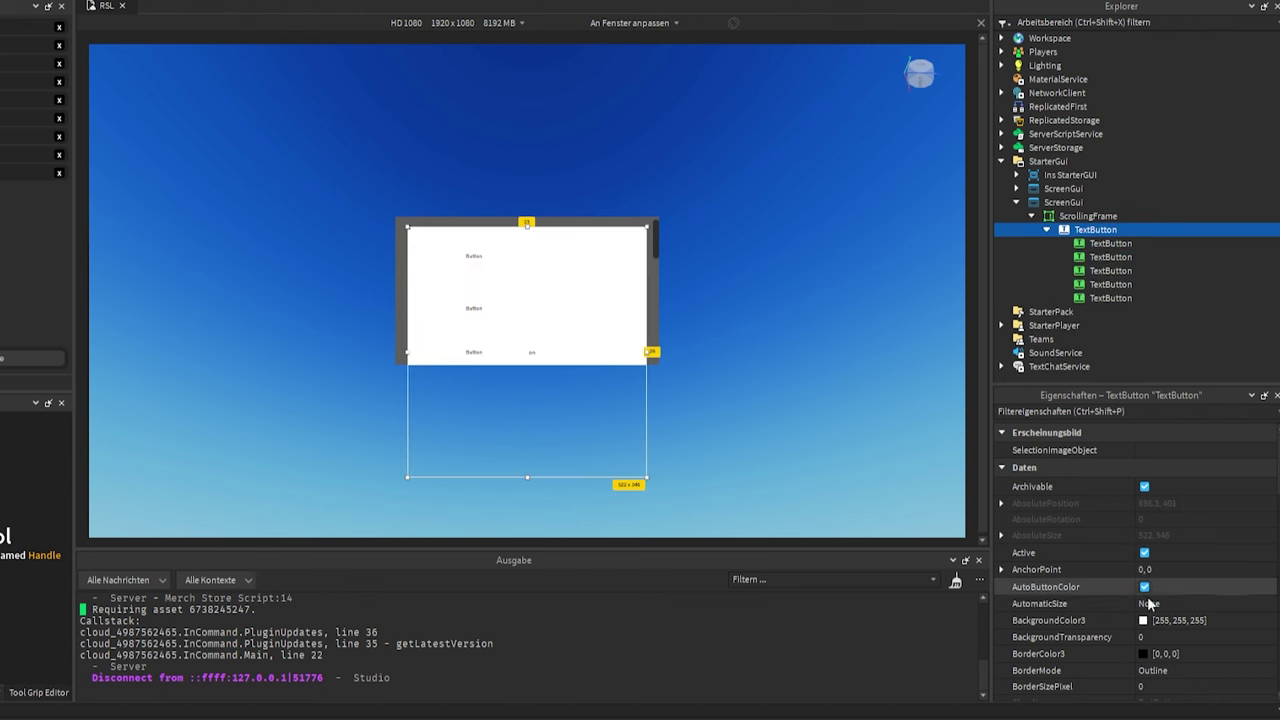
pyautogui.click(1160, 637)
pyautogui.write('0.5')
pyautogui.press('Return')
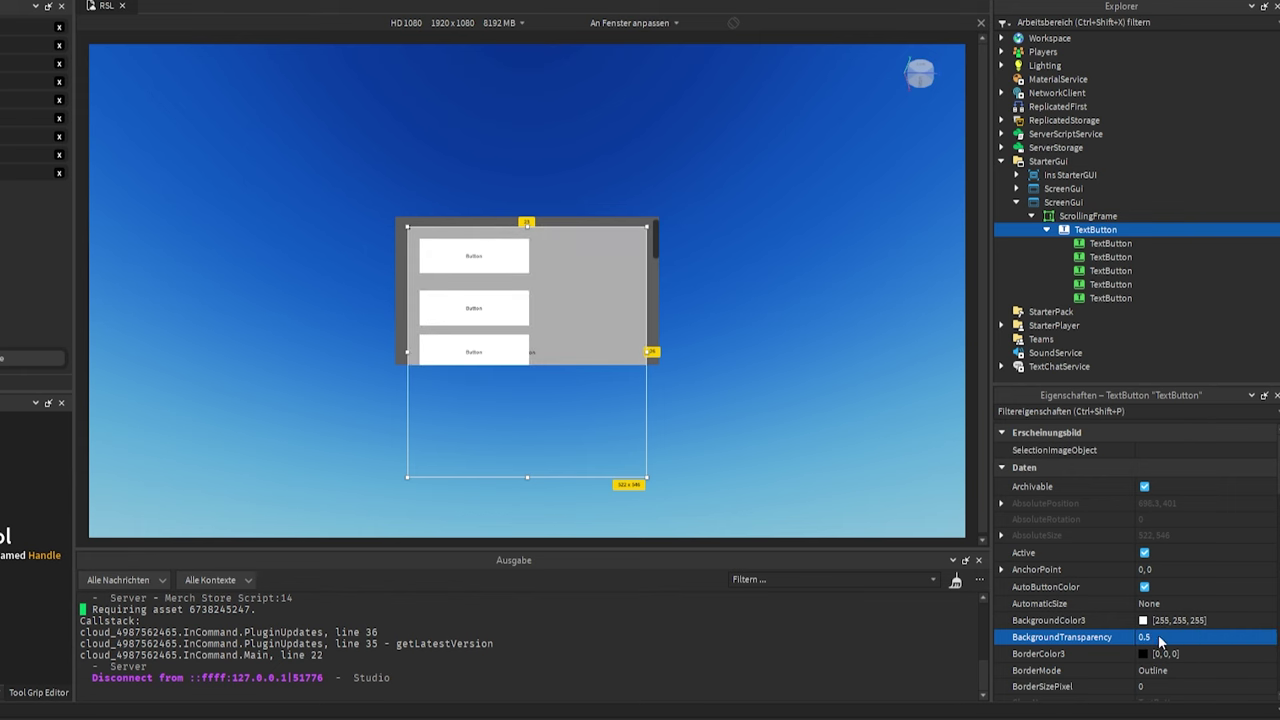
# Start a playtest and set the vertical scale of CanvasSize to 0 on the ScrollingFrame in the player's PlayerGui.
pyautogui.press('F5')
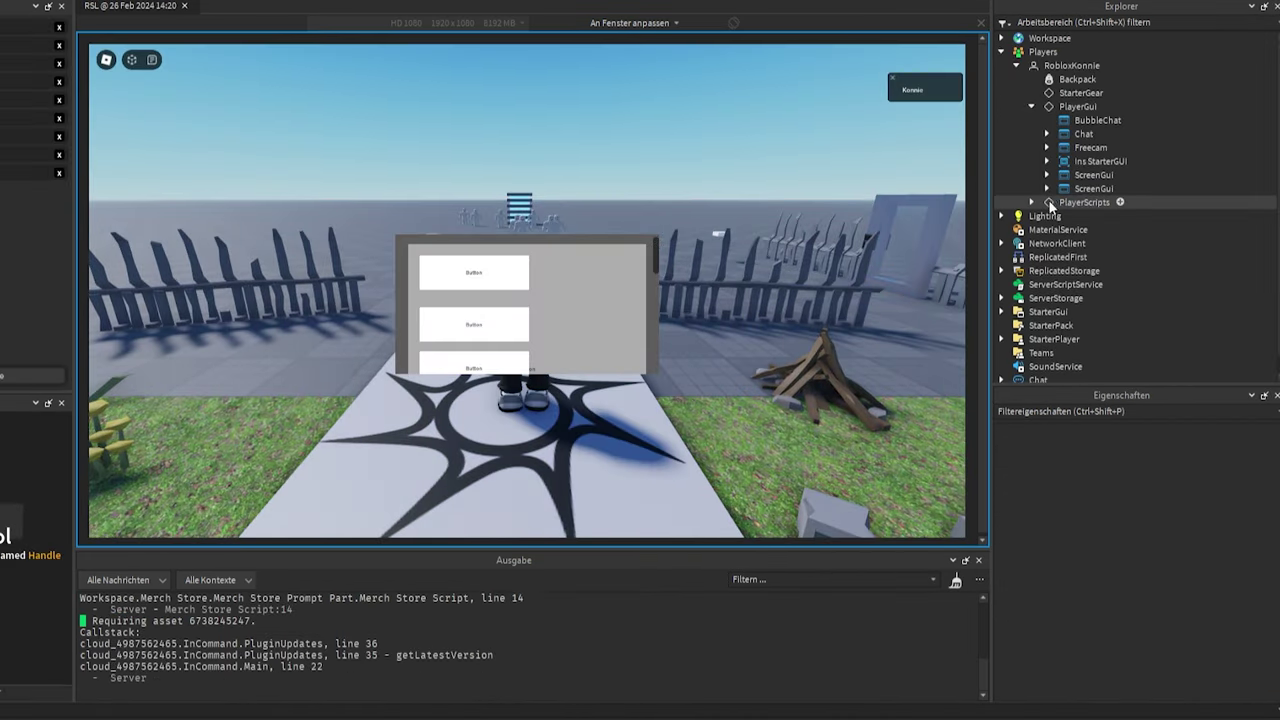
pyautogui.click(1047, 189)
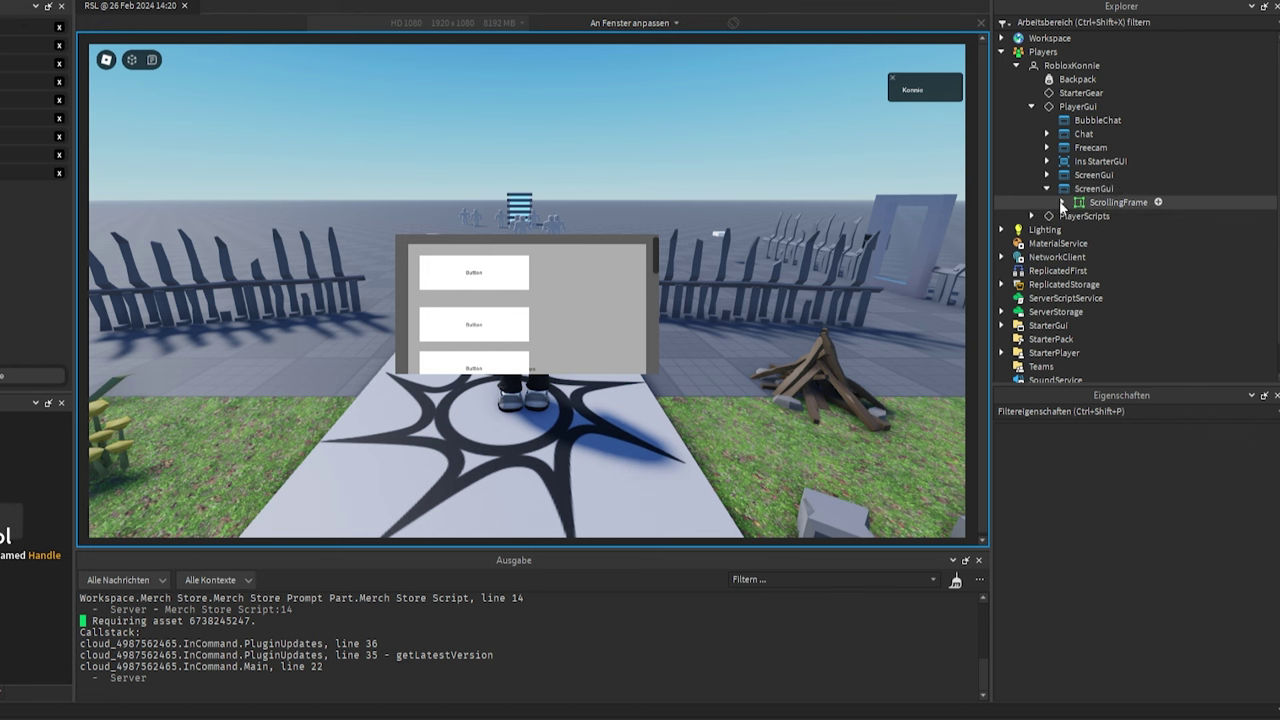
pyautogui.click(1062, 202)
pyautogui.click(1118, 202)
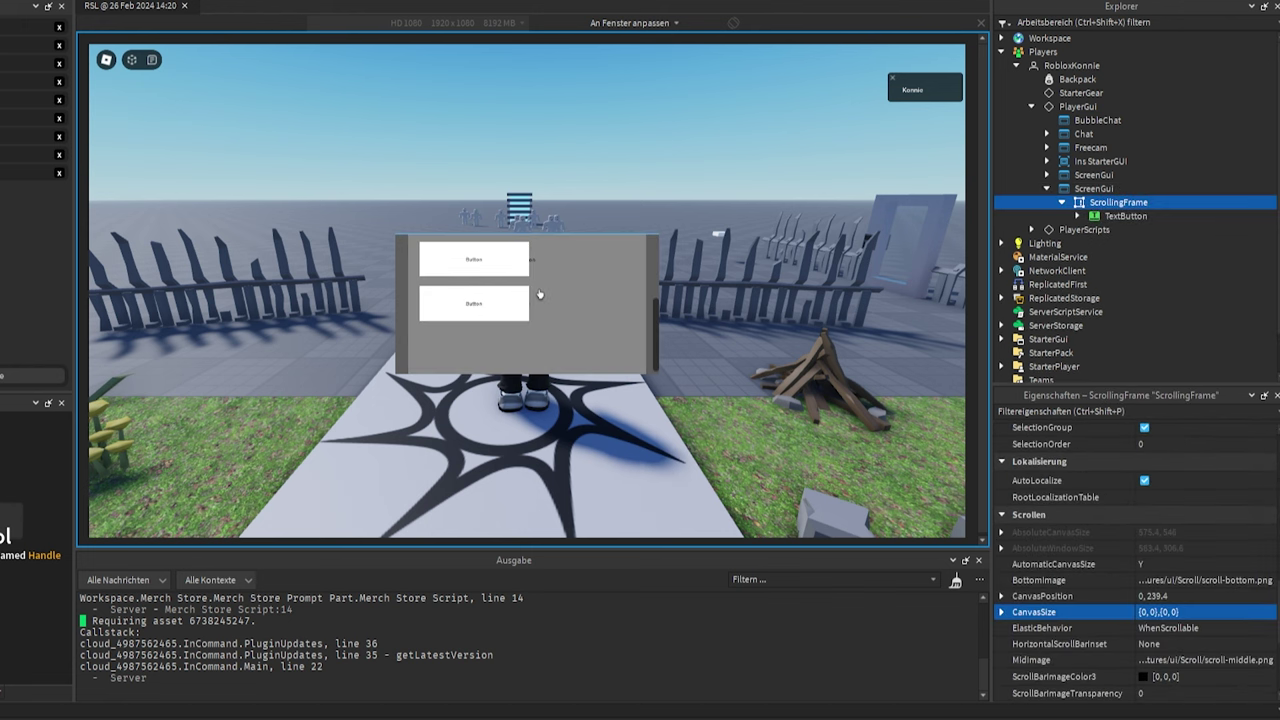
# Scroll the ScrollingFrame up and down to examine how its canvas fits the large TextButton and its nested buttons, and end the playtest.
pyautogui.scroll(1, 538, 296)
pyautogui.scroll(-1, 538, 296)
pyautogui.scroll(1, 538, 296)
pyautogui.scroll(-1, 538, 296)
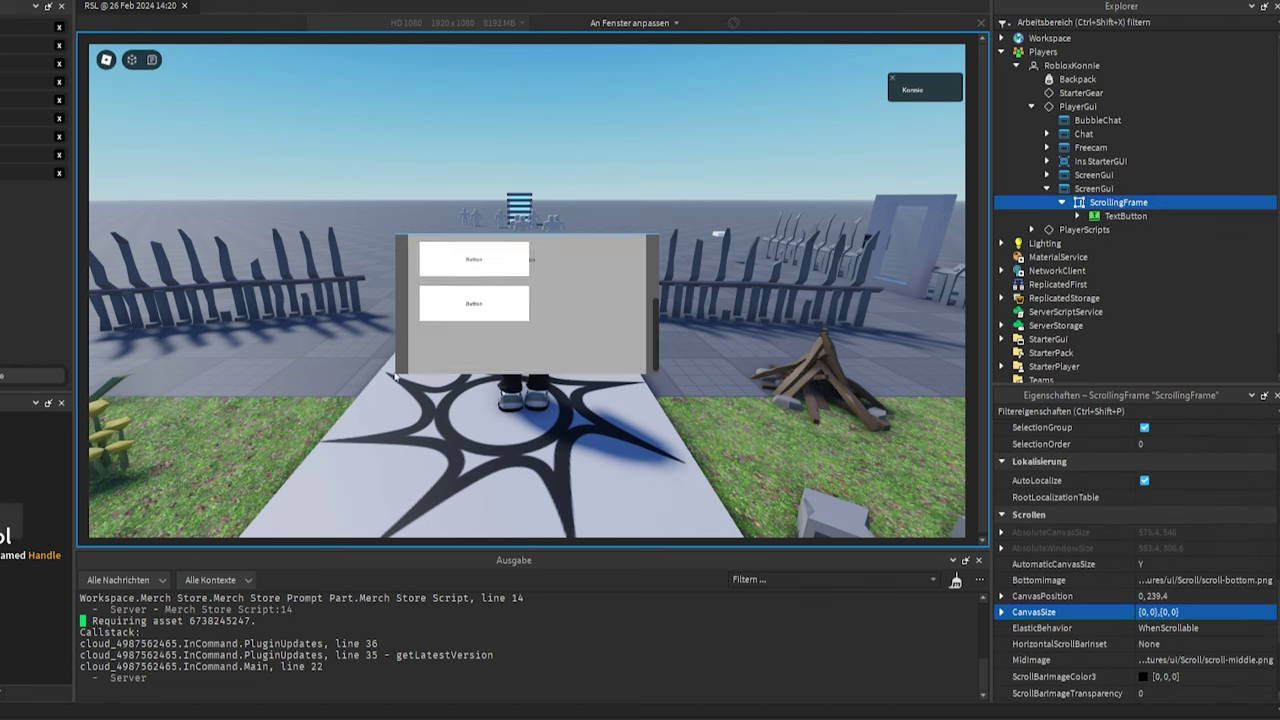
pyautogui.click(528, 321)
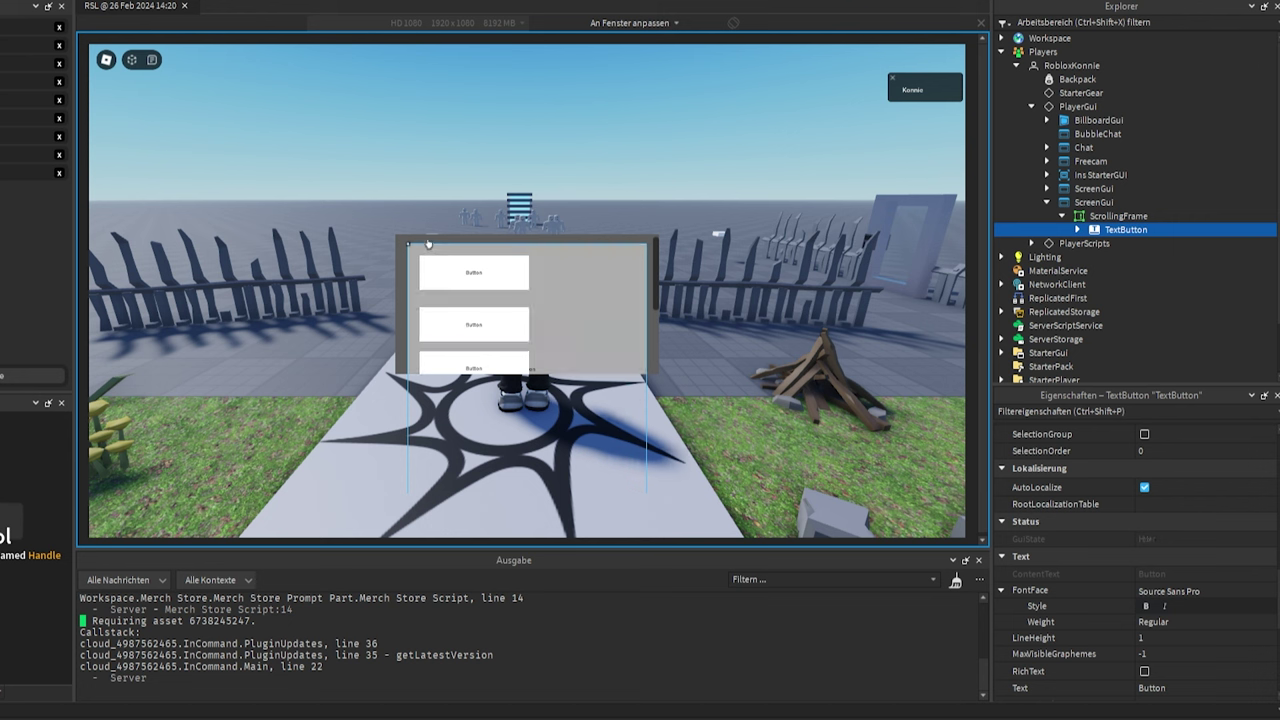
pyautogui.scroll(-3, 453, 241)
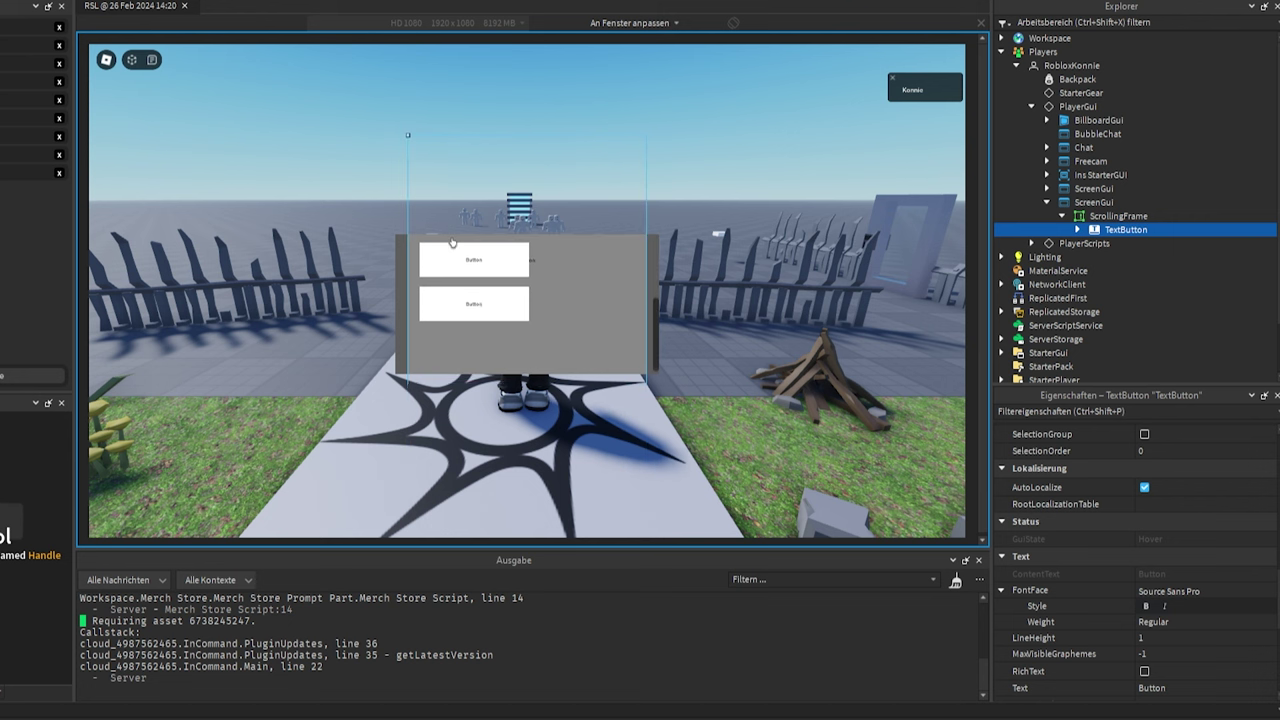
pyautogui.scroll(3, 453, 241)
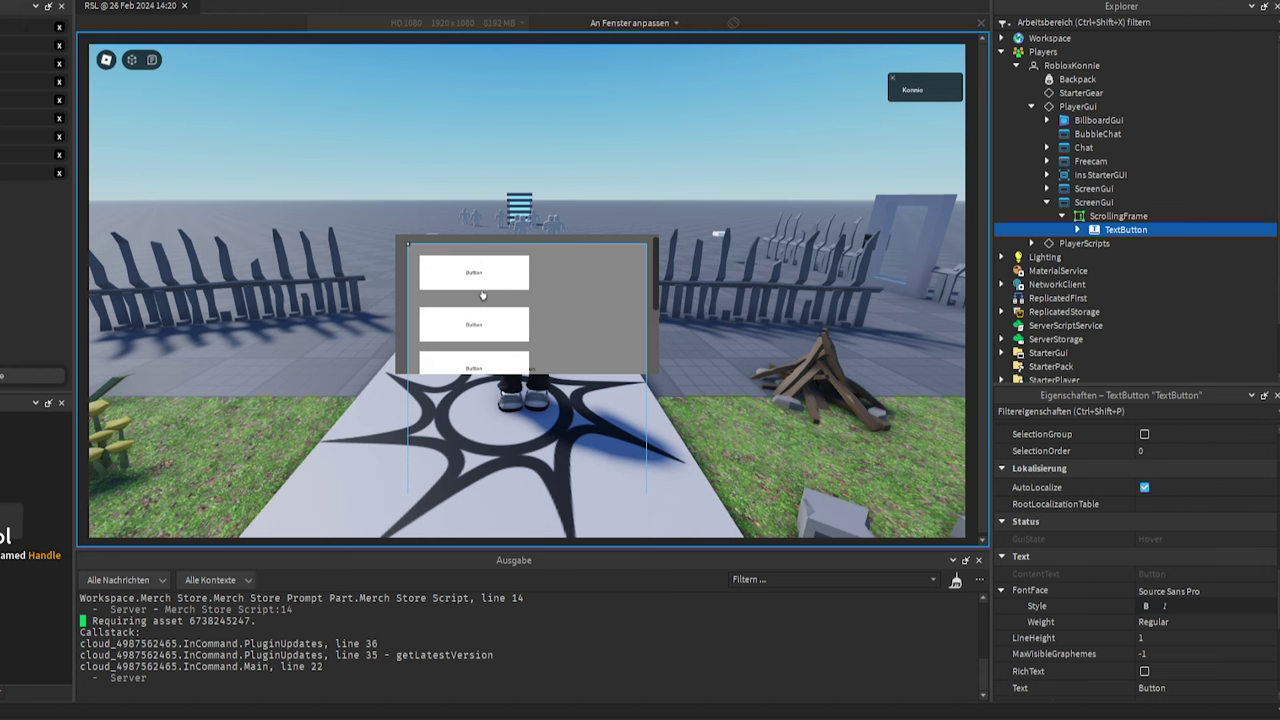
pyautogui.scroll(-2, 481, 296)
pyautogui.scroll(2, 480, 296)
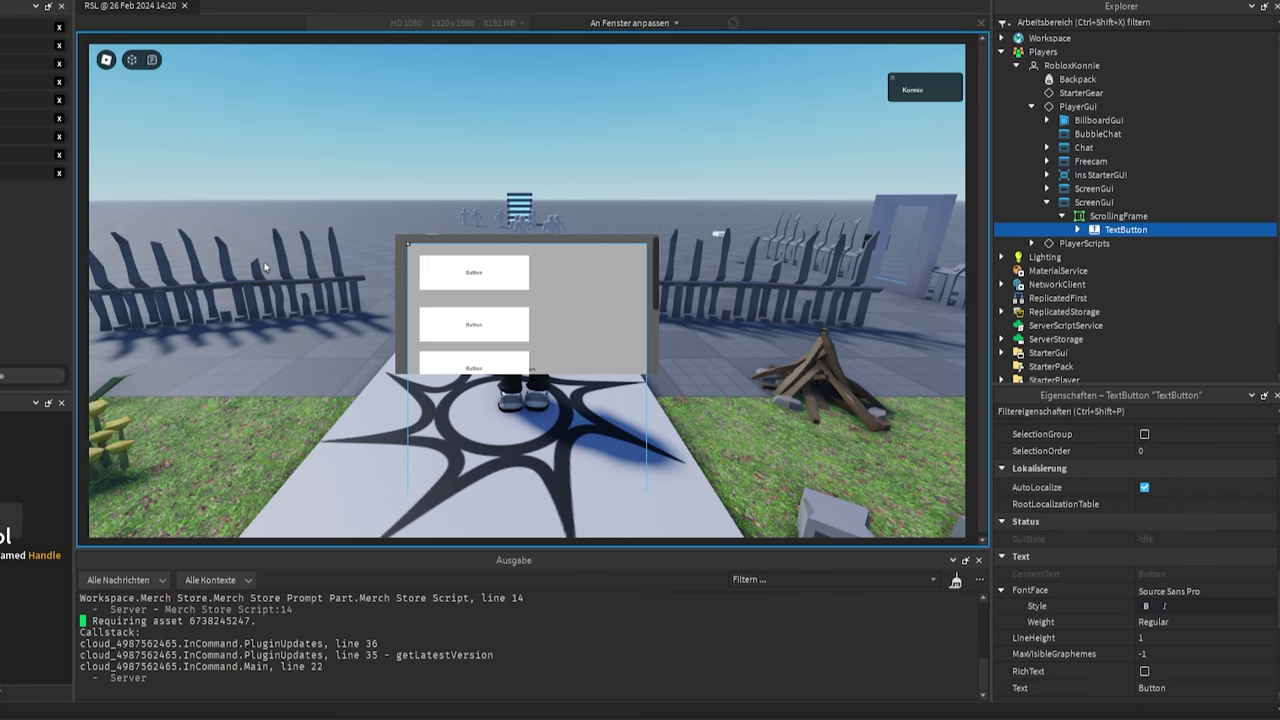
pyautogui.hotkey('shift', 'F5')
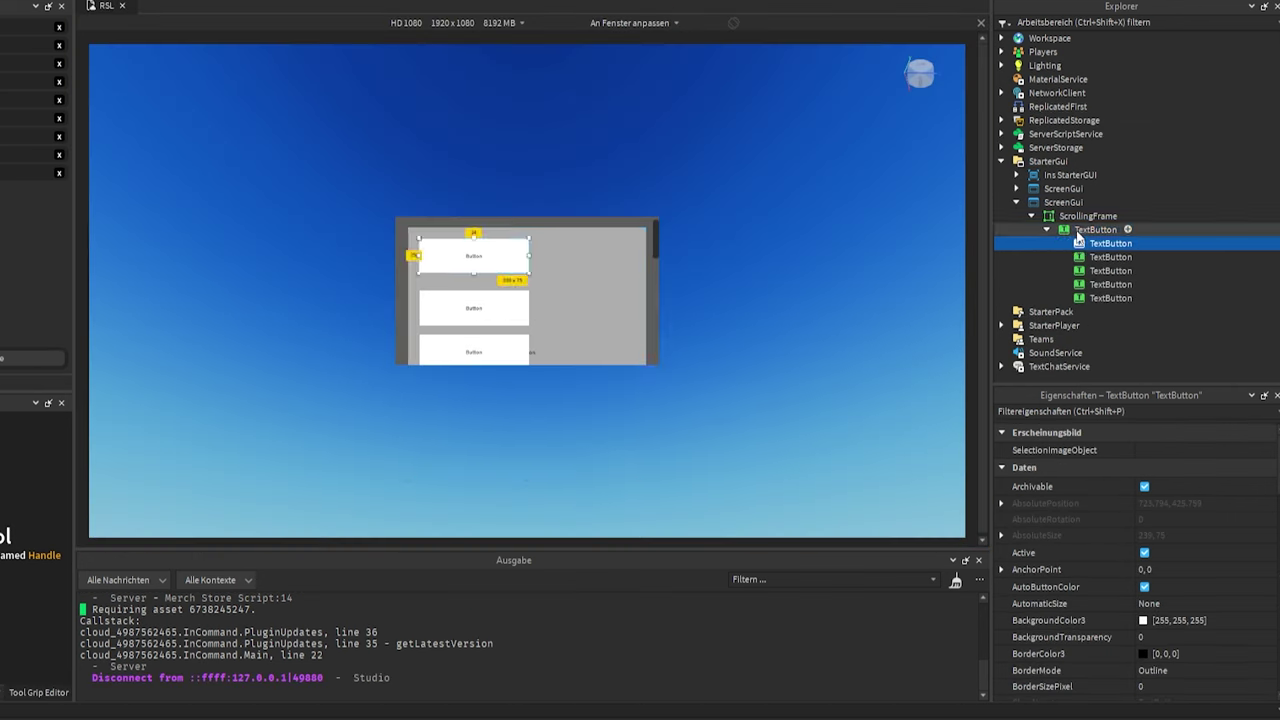
# Move the five nested TextButtons out of the large TextButton and directly into the ScrollingFrame.
pyautogui.click(1078, 231)
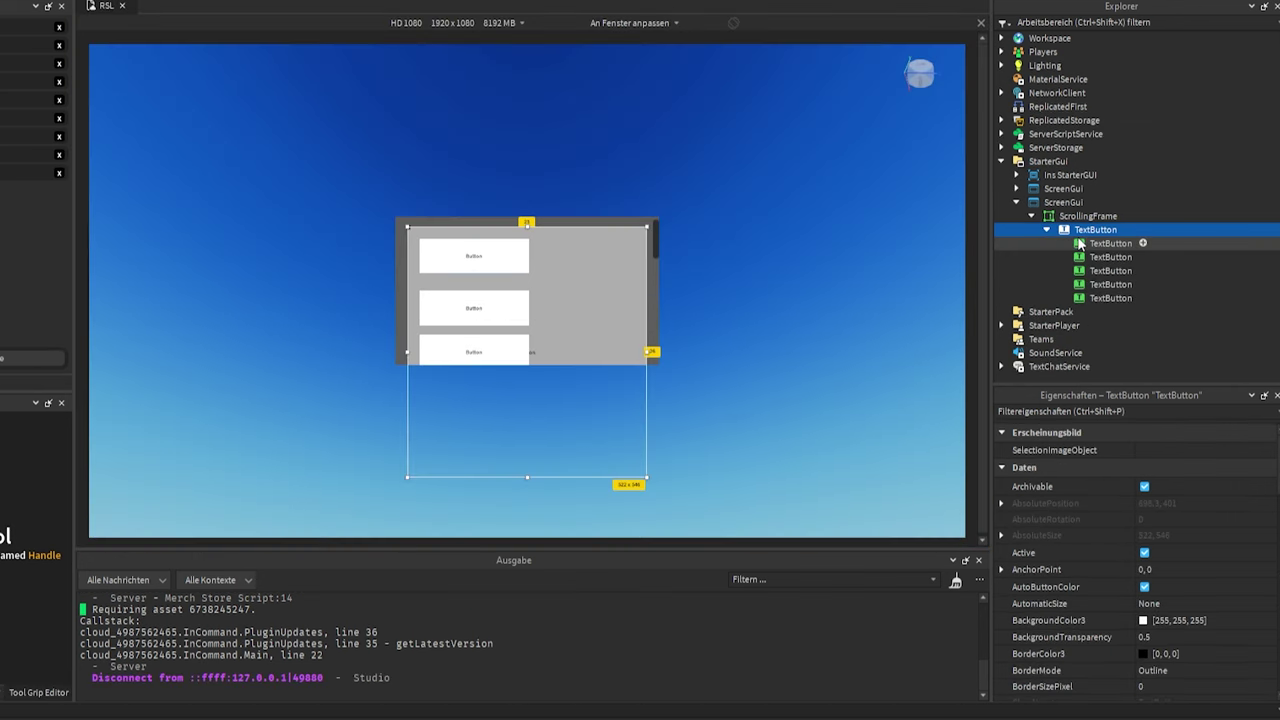
pyautogui.click(1088, 245)
pyautogui.keyDown('shift'); pyautogui.click(1090, 297); pyautogui.keyUp('shift')
pyautogui.moveTo(1086, 246); pyautogui.dragTo(1082, 217)
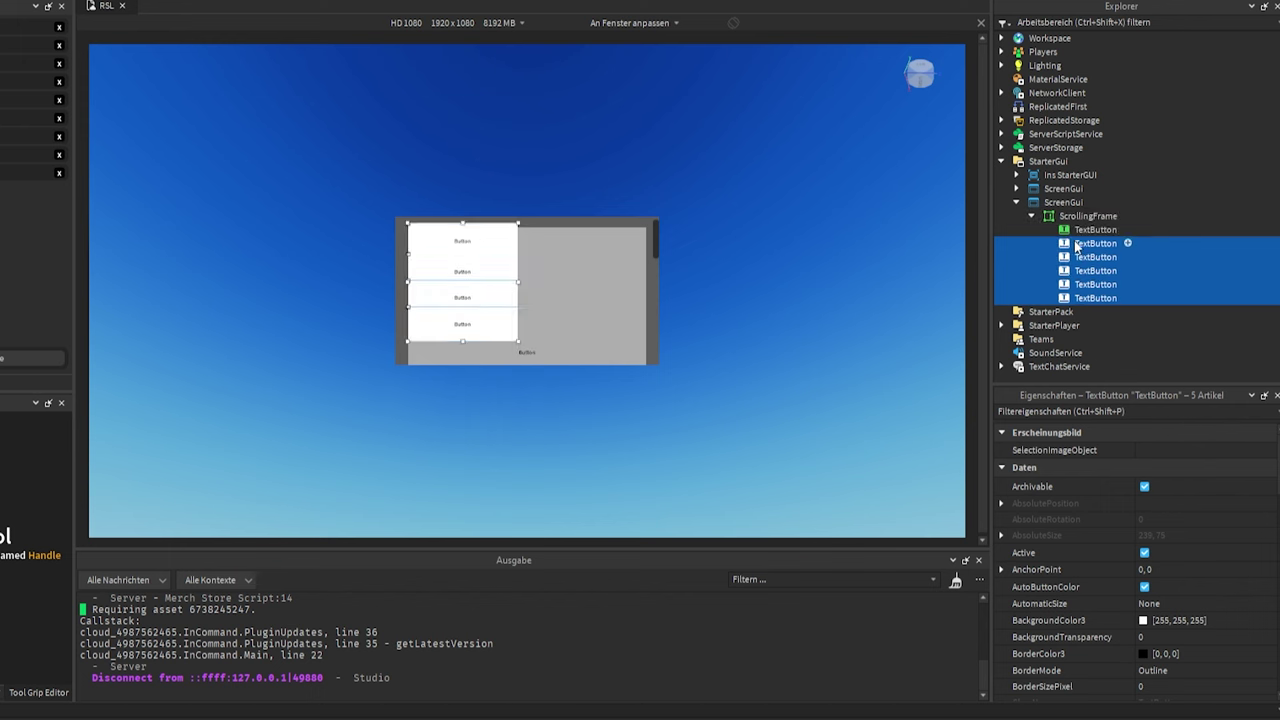
# Delete the large TextButton and space the five remaining buttons out in a vertical column.
pyautogui.click(1073, 233)
pyautogui.press('Delete')
pyautogui.click(1078, 284)
# Scroll the ScrollingFrame's preview down and back up to examine how its CanvasPosition value responds.
pyautogui.click(1082, 216)
pyautogui.scroll(-10, 1179, 554)
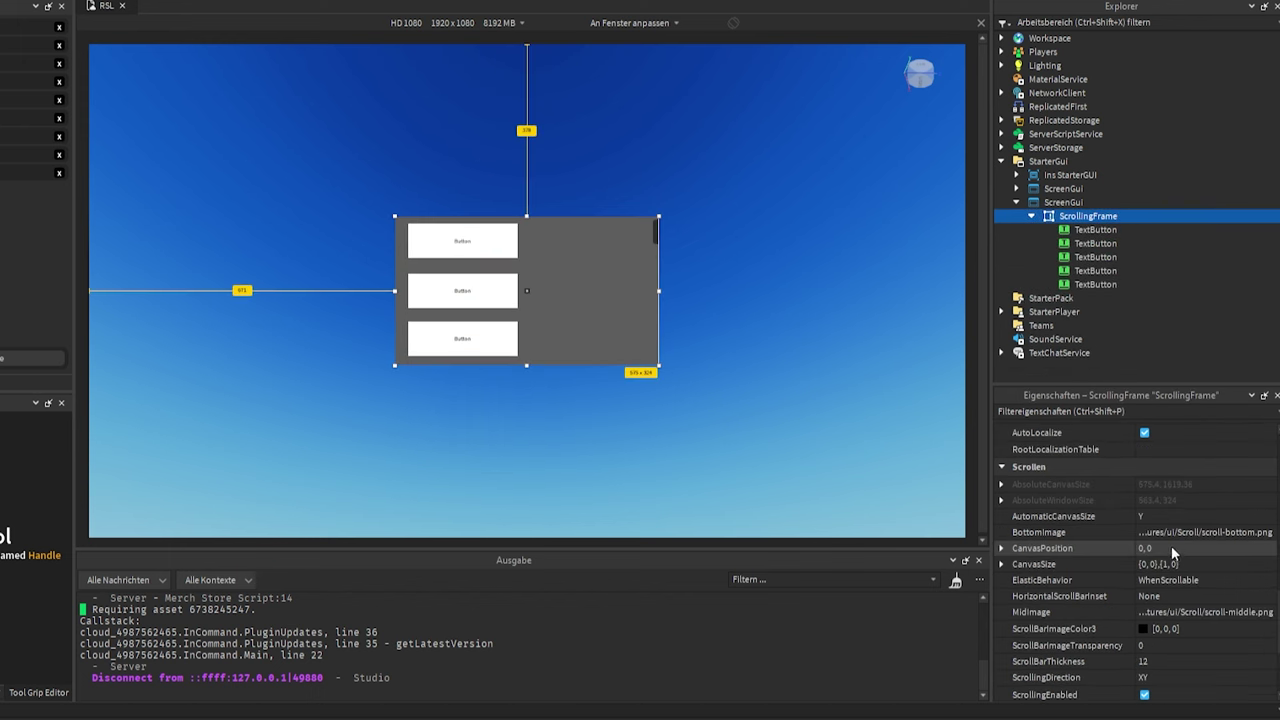
pyautogui.scroll(-1, 567, 318)
pyautogui.scroll(-2, 567, 318)
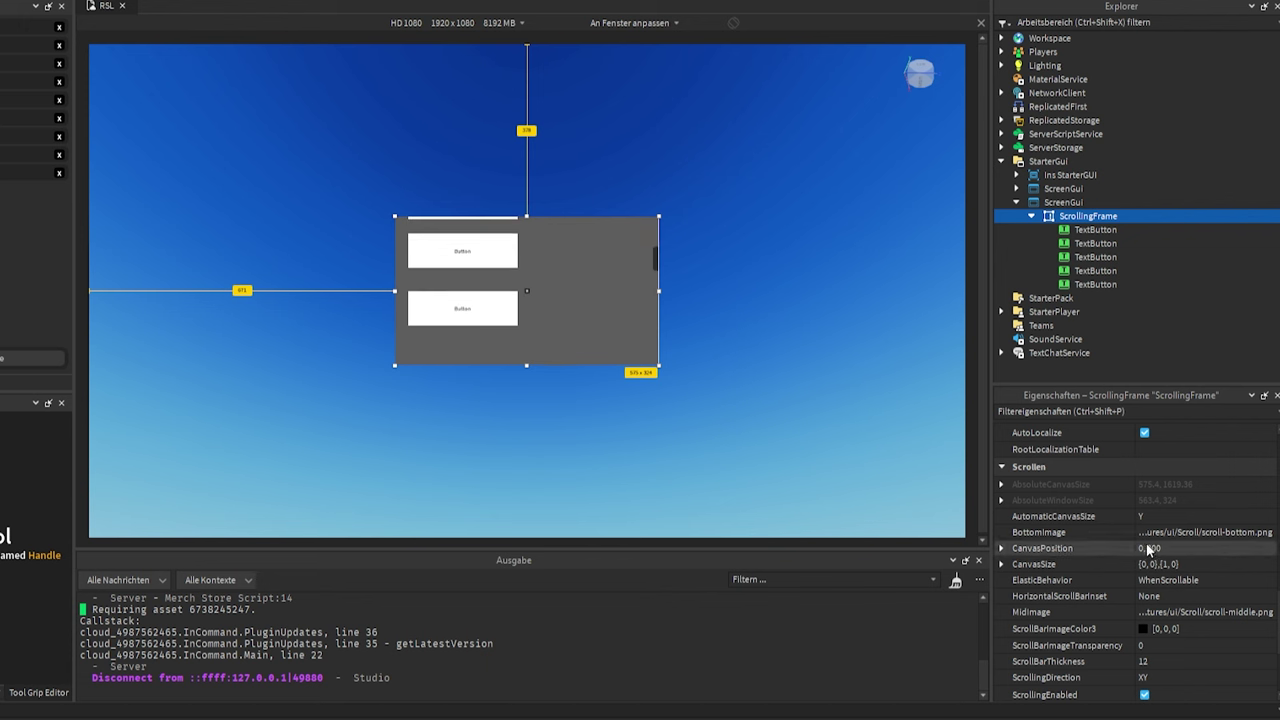
pyautogui.scroll(1, 573, 324)
pyautogui.scroll(1, 573, 324)
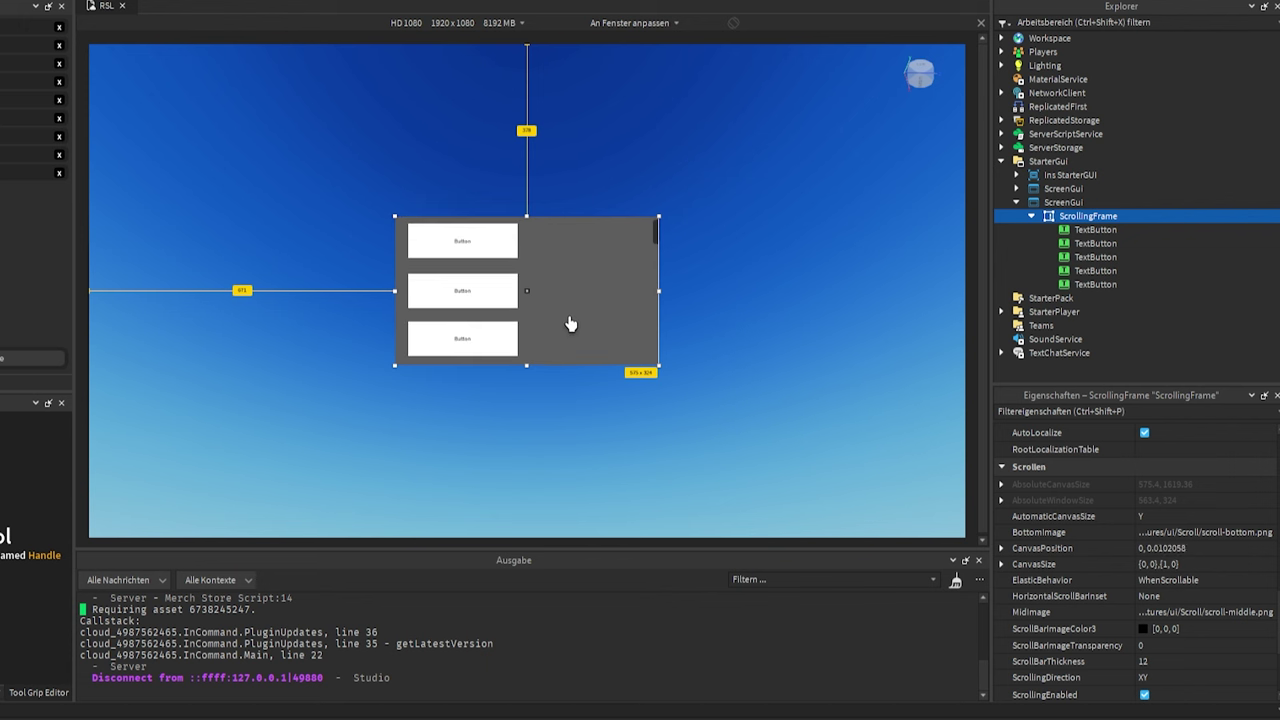
pyautogui.scroll(-12, 571, 323)
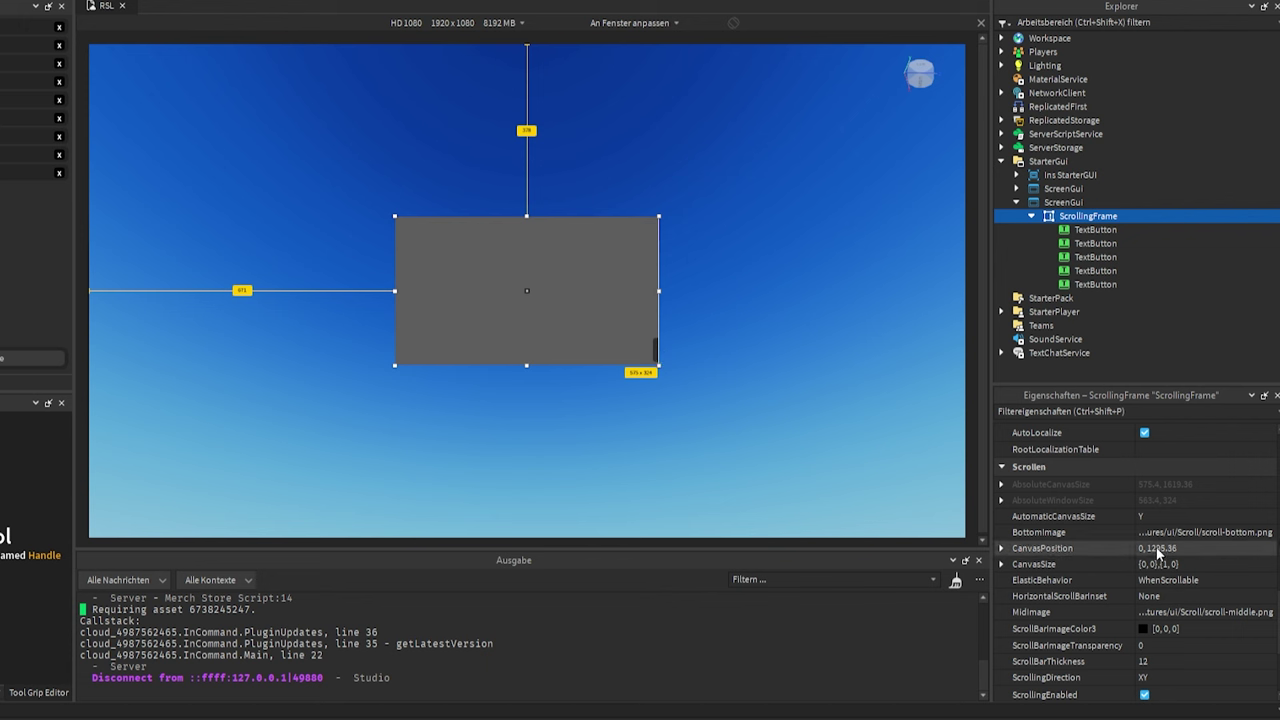
pyautogui.scroll(10, 523, 294)
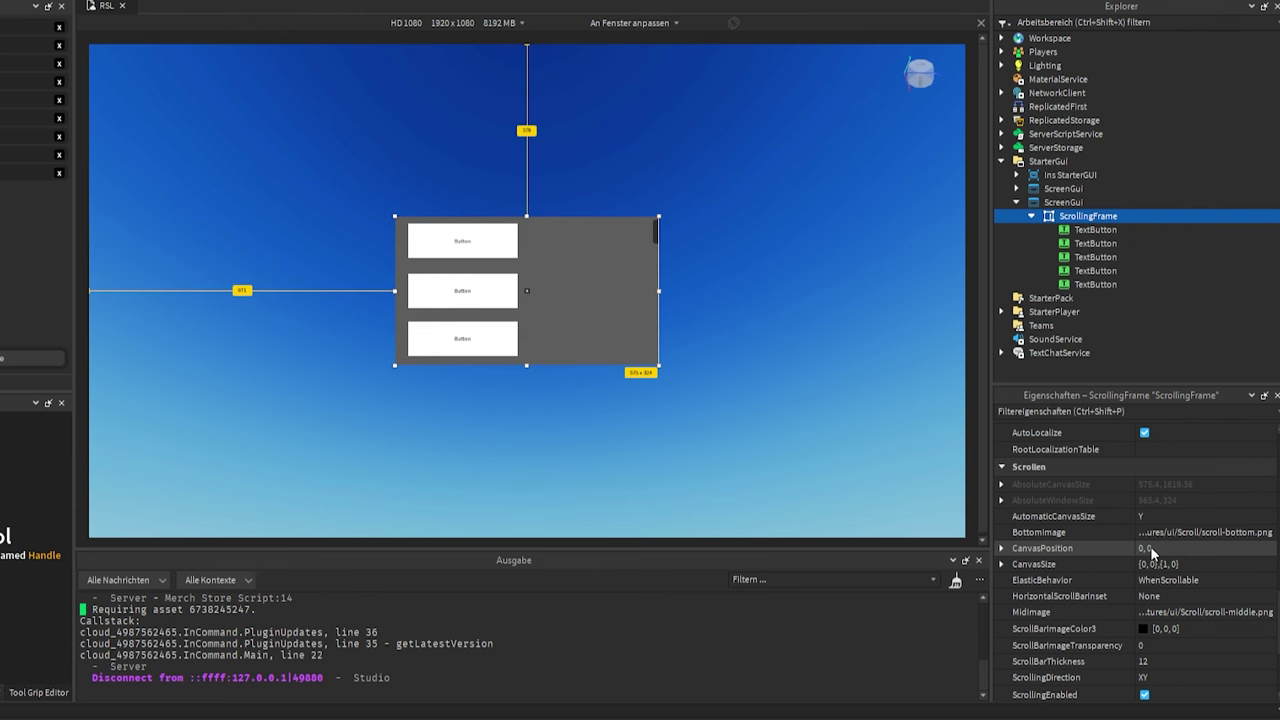
# Clear the BottomImage, MidImage and TopImage of the ScrollingFrame, checking the scroll bar in the preview.
pyautogui.scroll(-1, 1150, 546)
pyautogui.click(1155, 486)
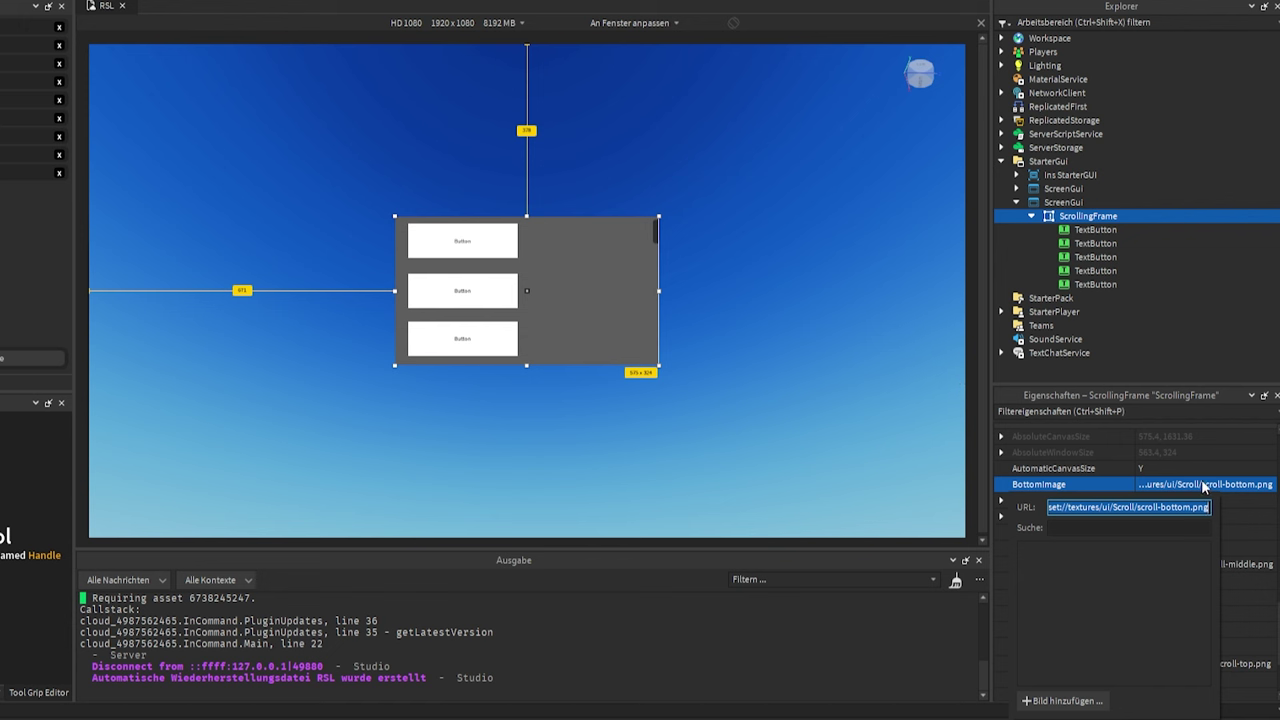
pyautogui.press('BackSpace')
pyautogui.press('Return')
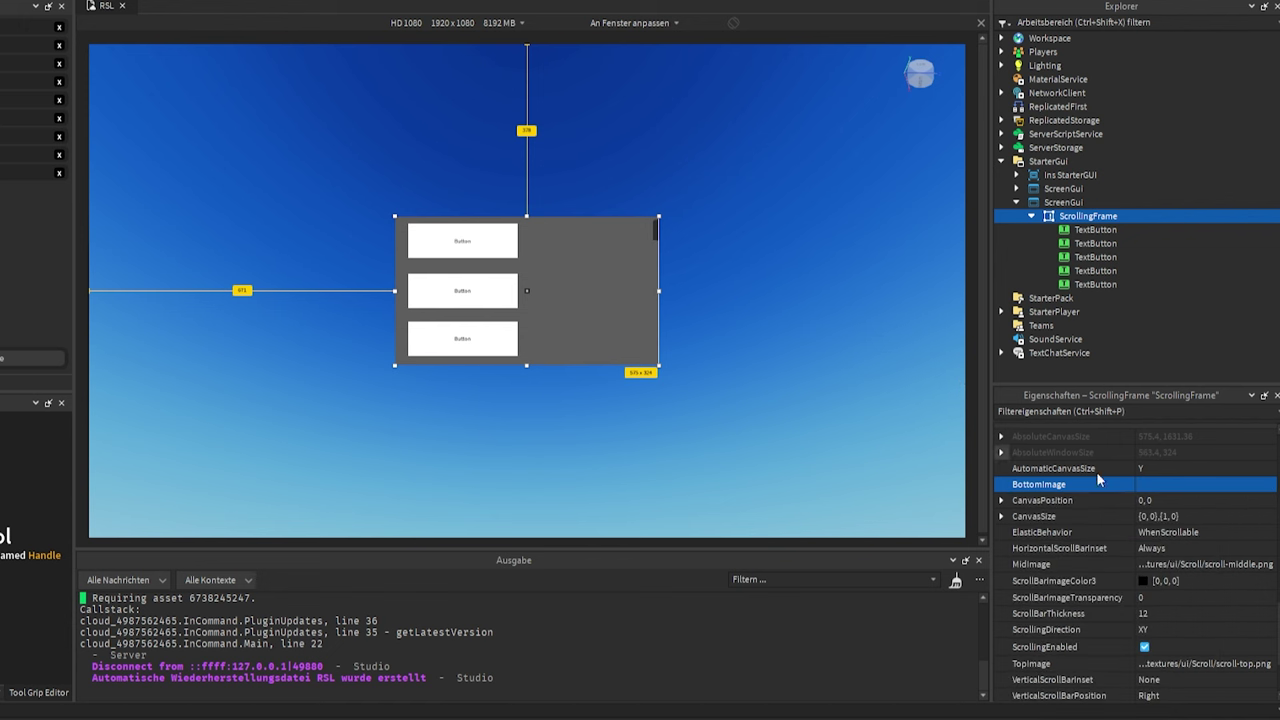
pyautogui.click(1172, 569)
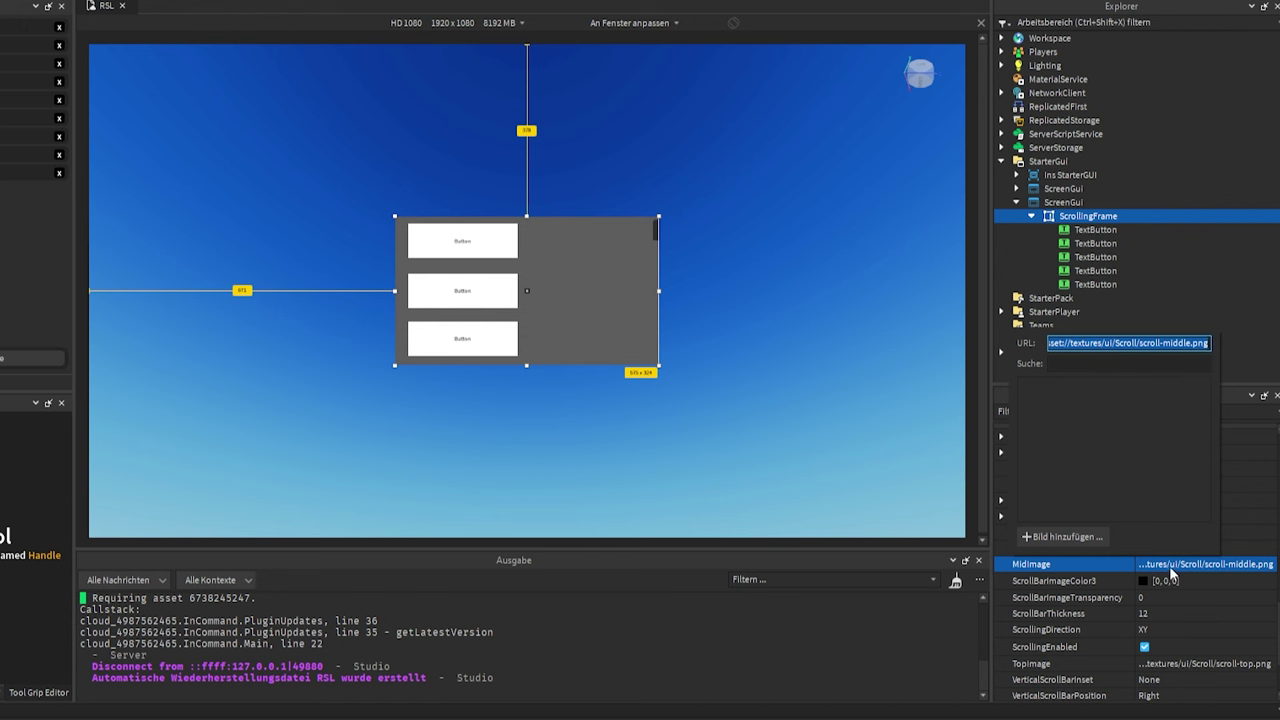
pyautogui.press('BackSpace')
pyautogui.press('Return')
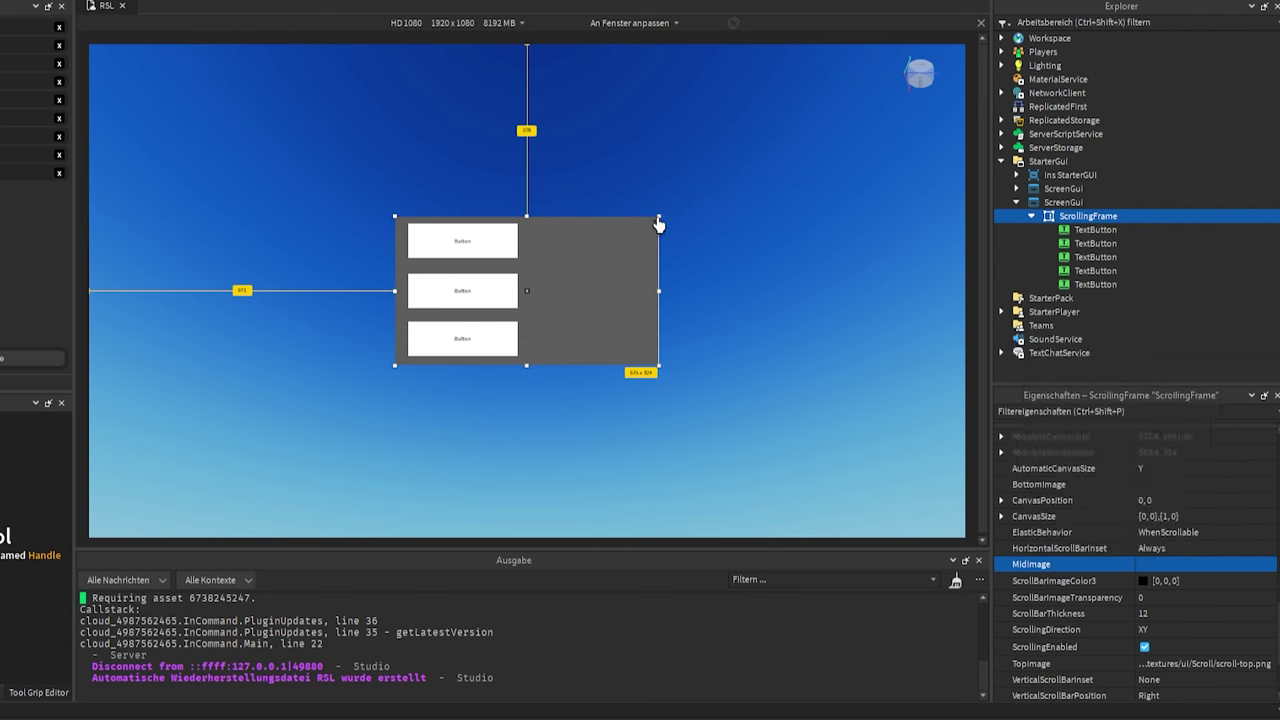
pyautogui.scroll(-3, 655, 262)
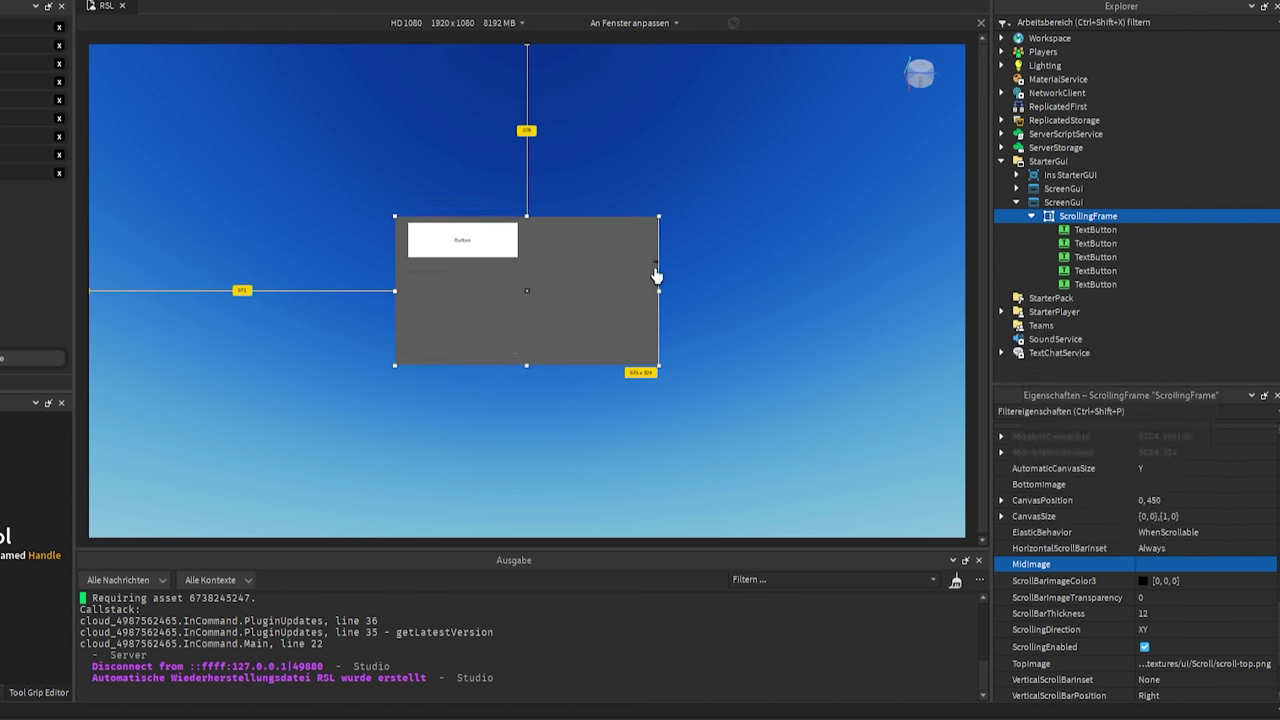
pyautogui.click(1173, 665)
pyautogui.press('BackSpace')
pyautogui.press('Return')
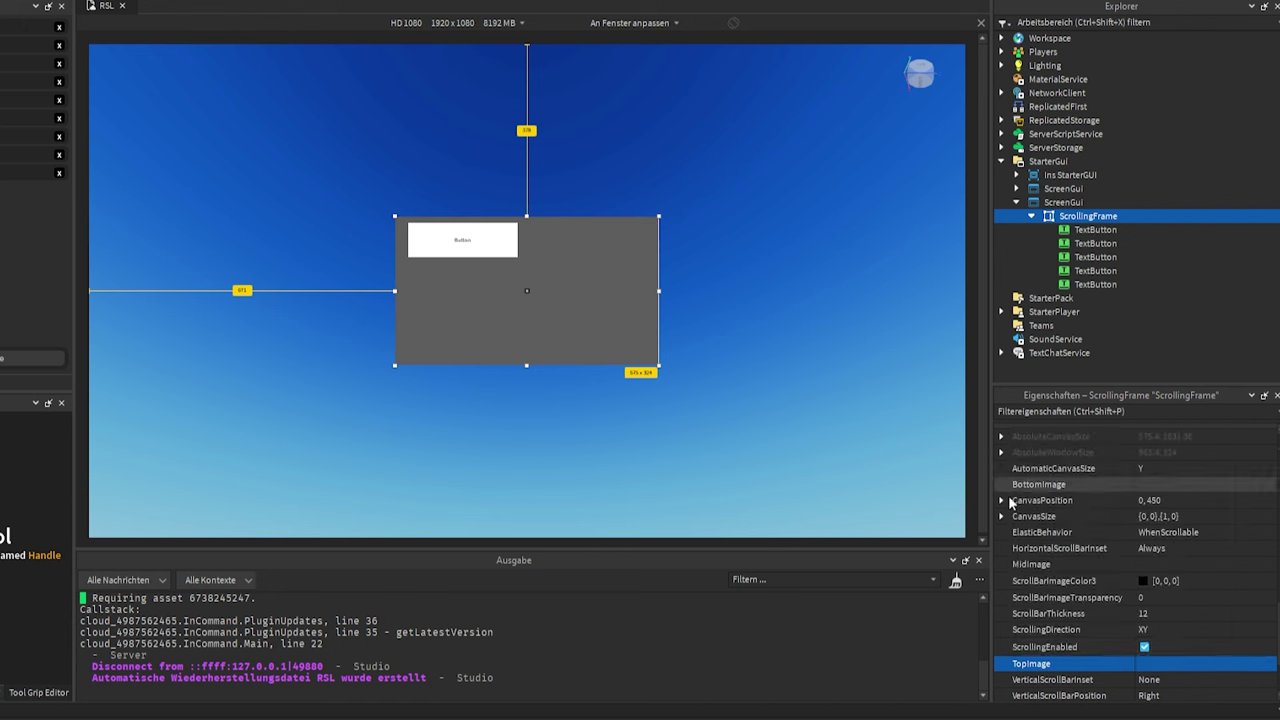
# Undo the clearing of the ScrollingFrame's three scroll bar images.
pyautogui.hotkey('ctrl', 'z')
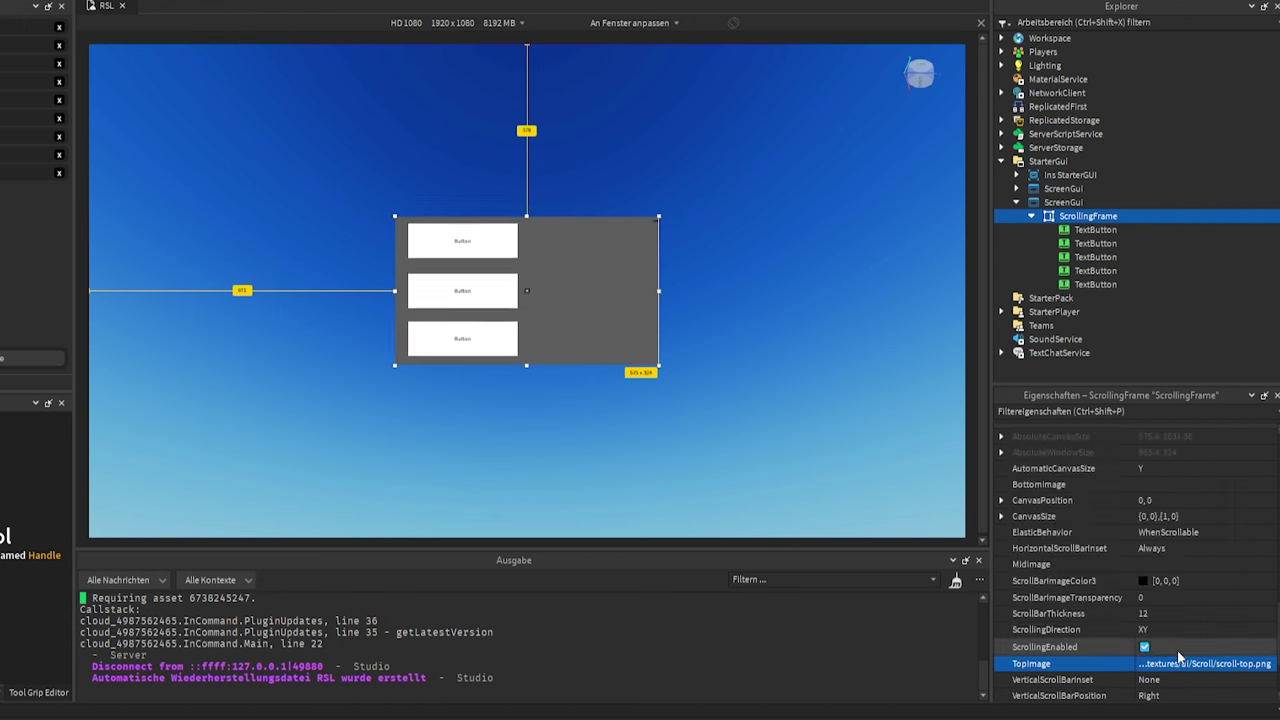
pyautogui.hotkey('ctrl', 'z')
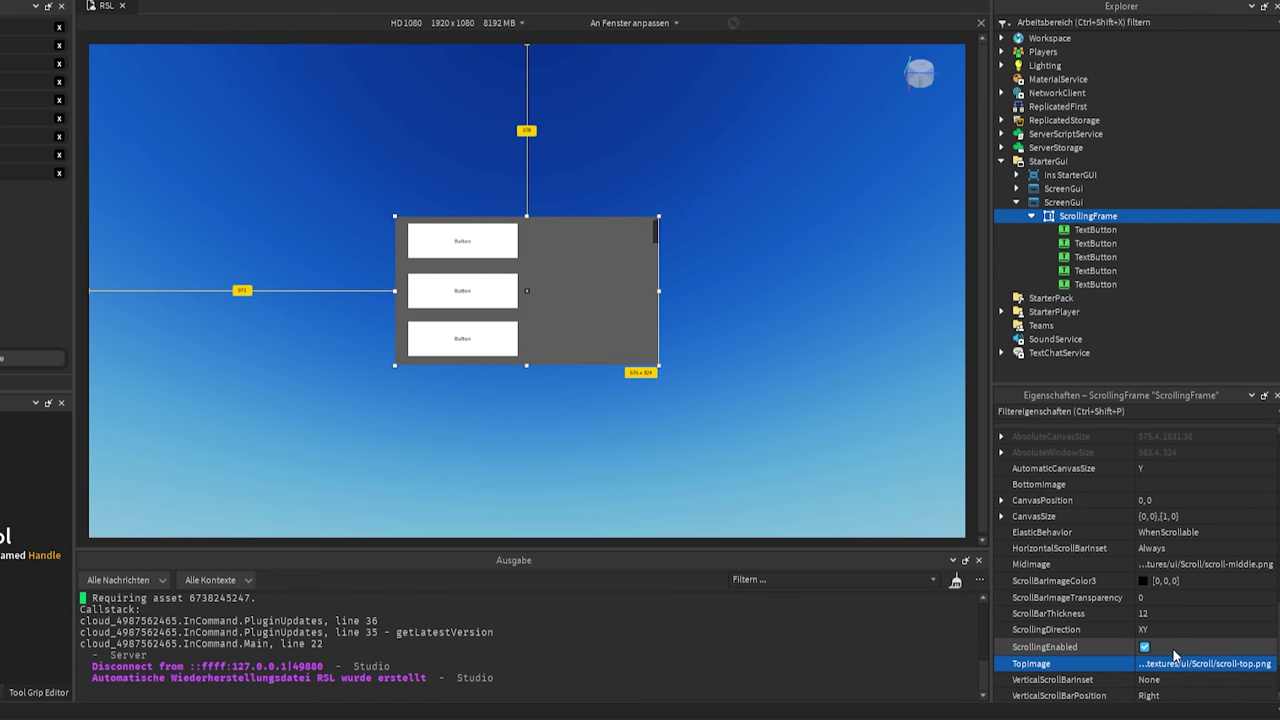
pyautogui.hotkey('ctrl', 'z')
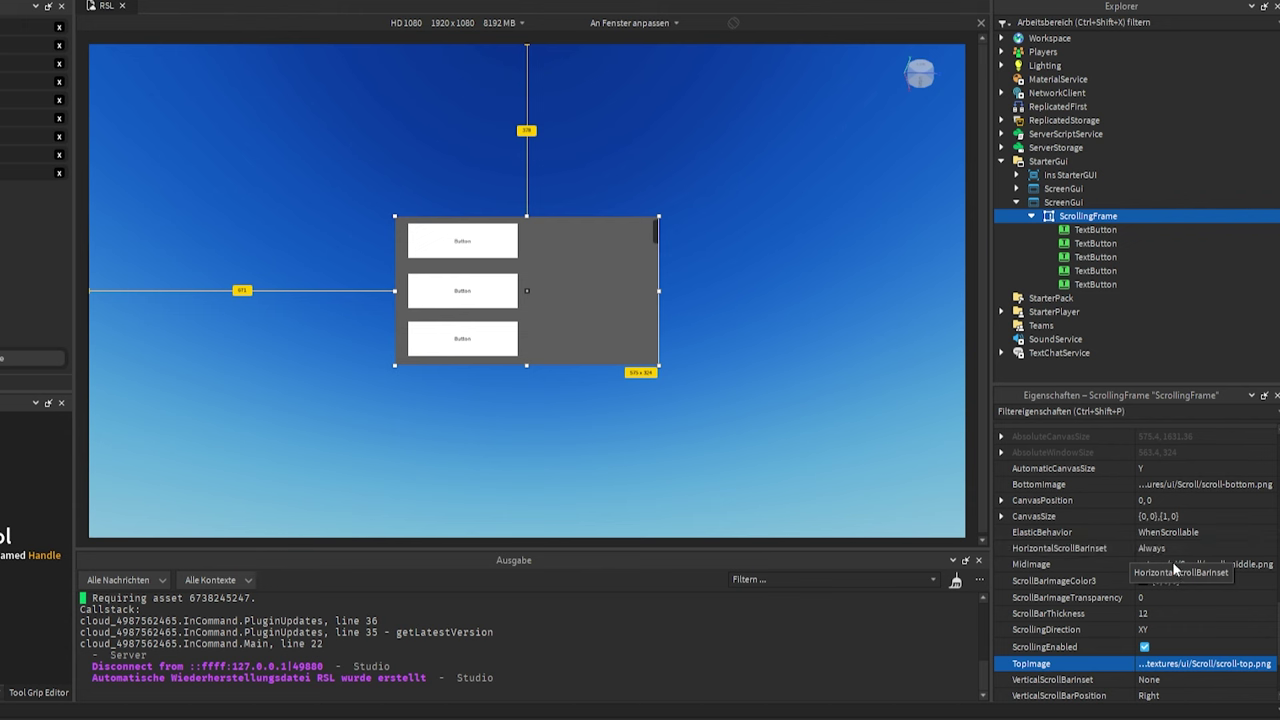
# Try green, blue and turquoise shades for the ScrollingFrame's ScrollBarImageColor3, checking the preview, and discard the colour change.
pyautogui.click(1111, 564)
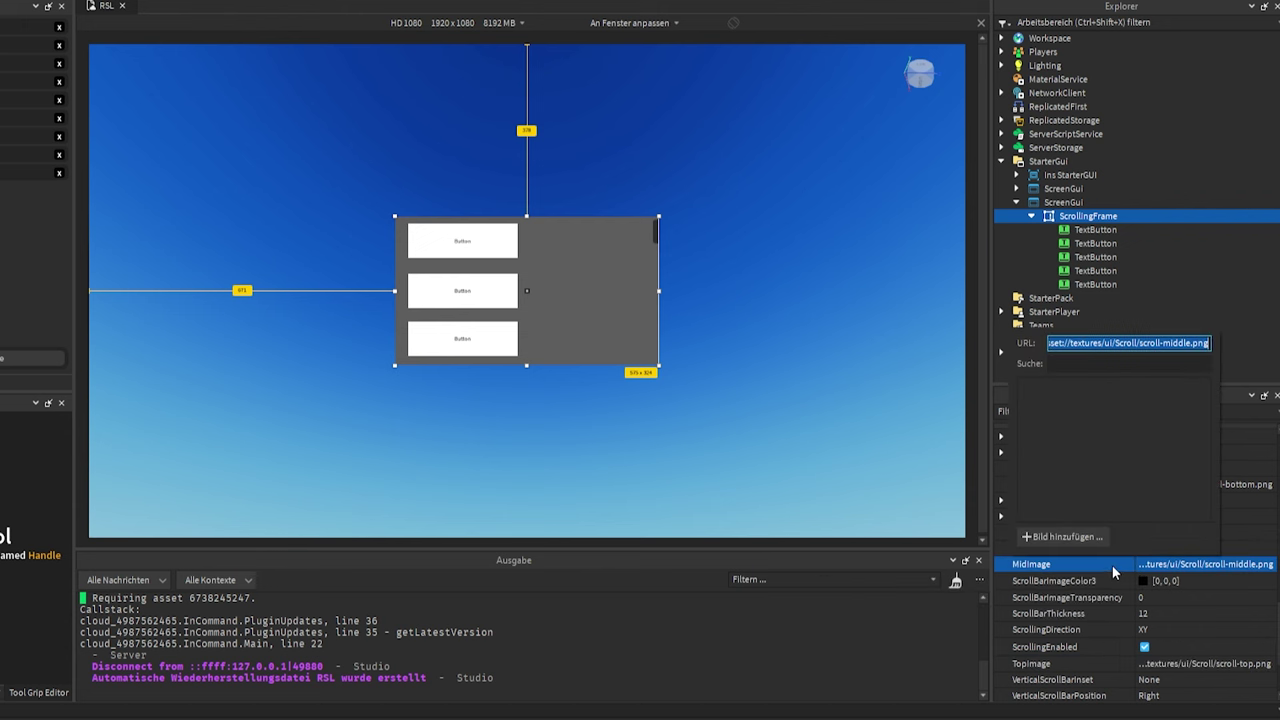
pyautogui.click(1110, 581)
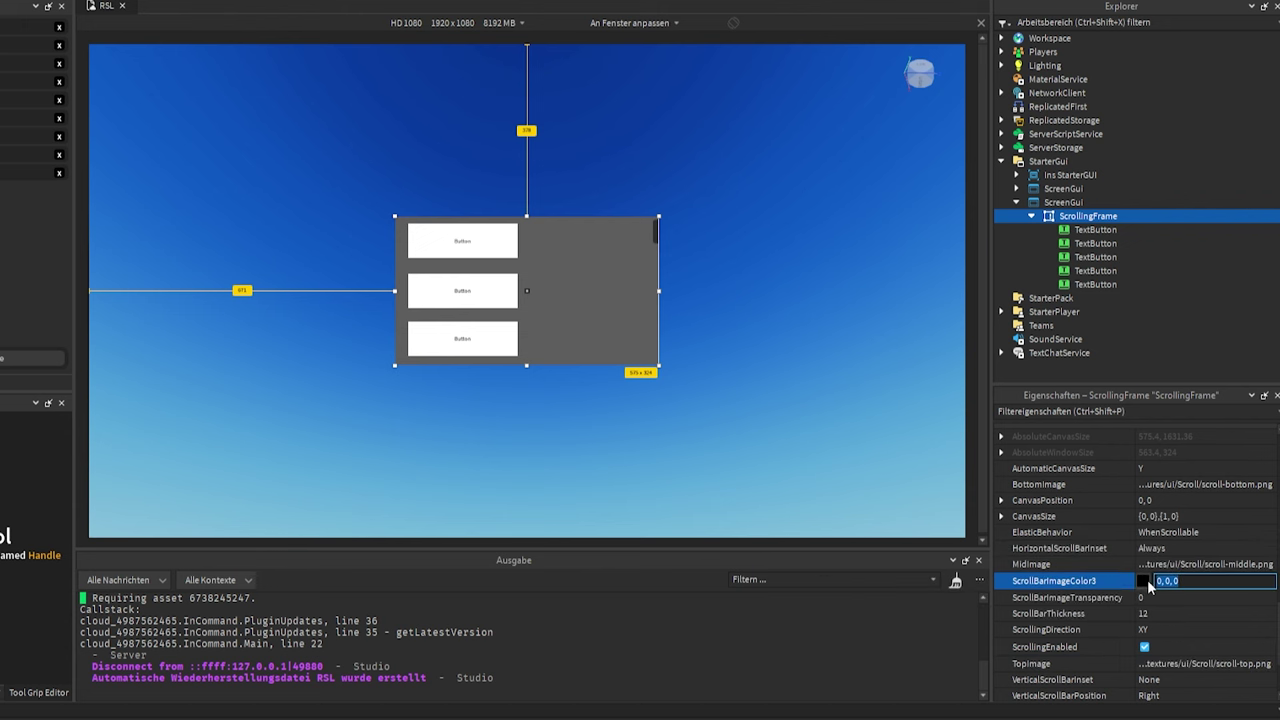
pyautogui.click(1145, 580)
pyautogui.moveTo(619, 203); pyautogui.dragTo(1105, 188)
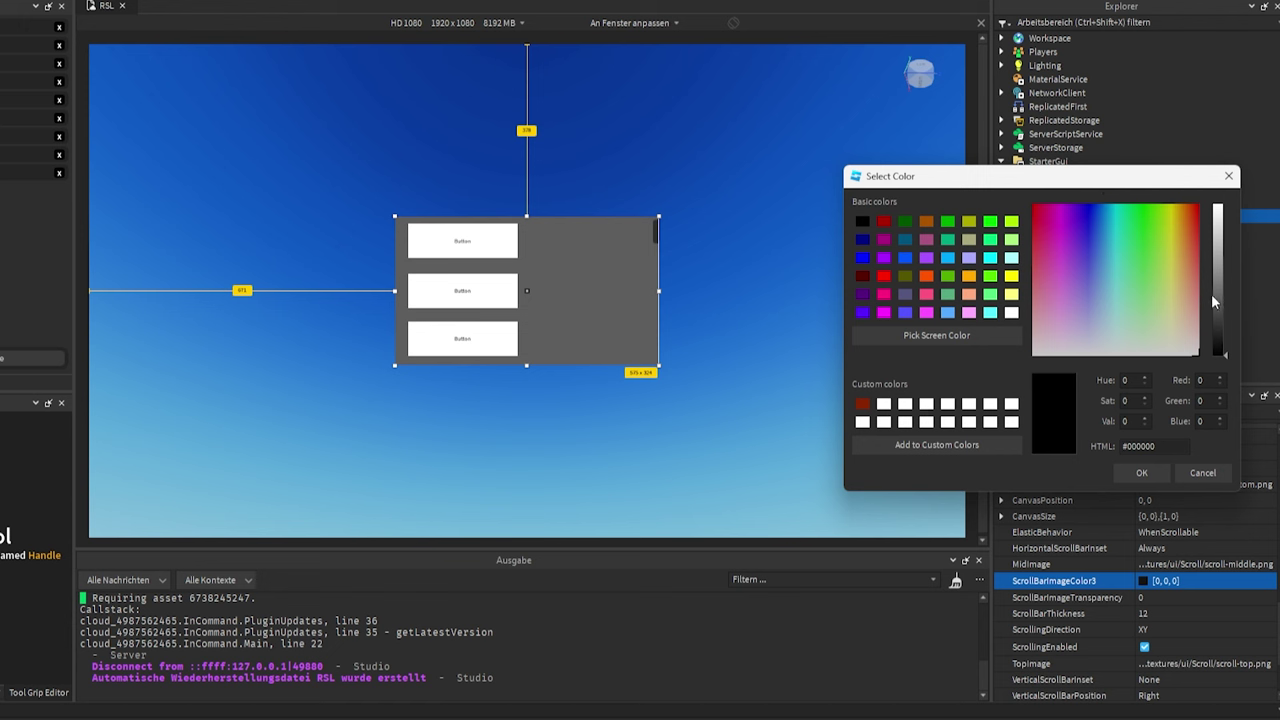
pyautogui.click(1138, 236)
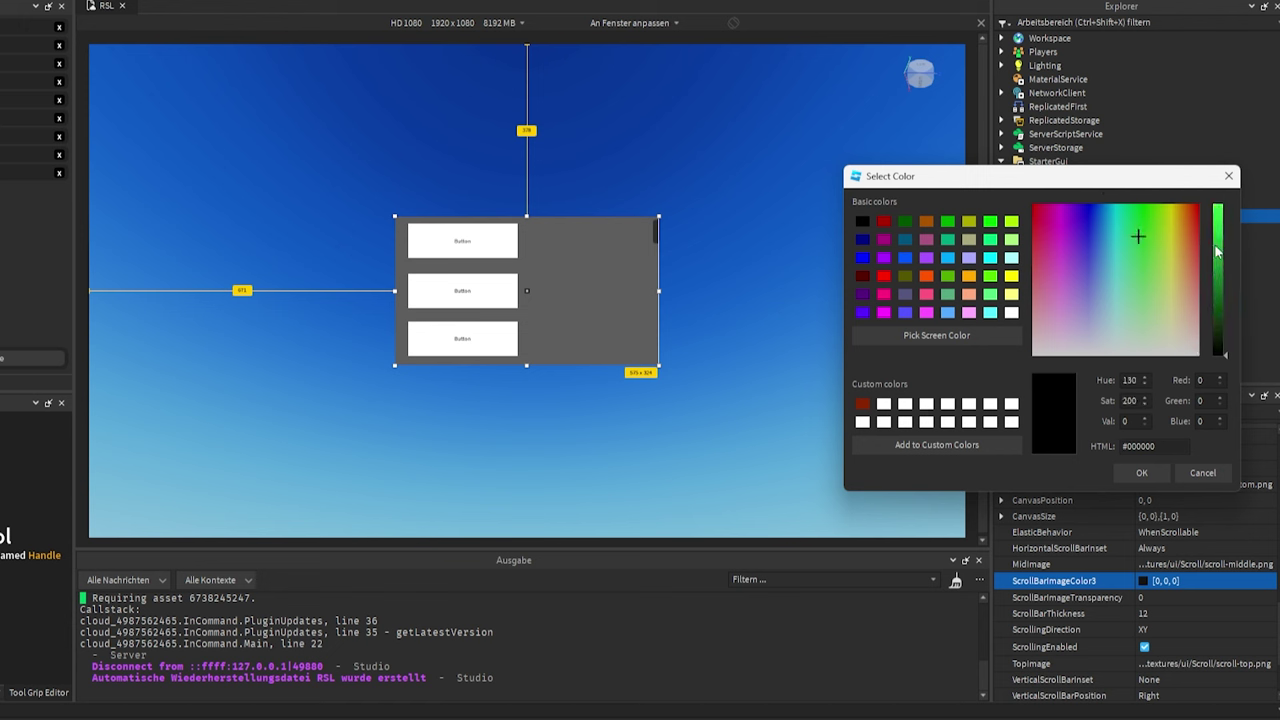
pyautogui.moveTo(1217, 241); pyautogui.dragTo(1132, 309)
pyautogui.click(1083, 228)
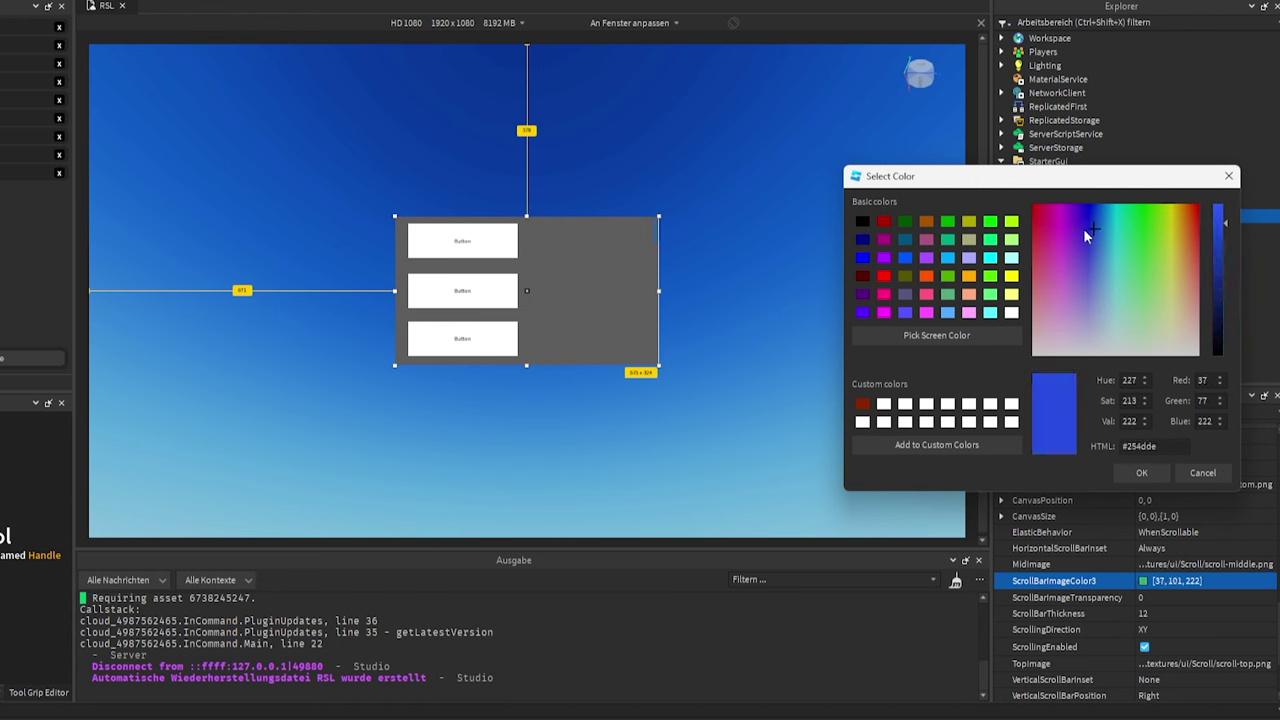
pyautogui.click(1052, 320)
pyautogui.click(1121, 255)
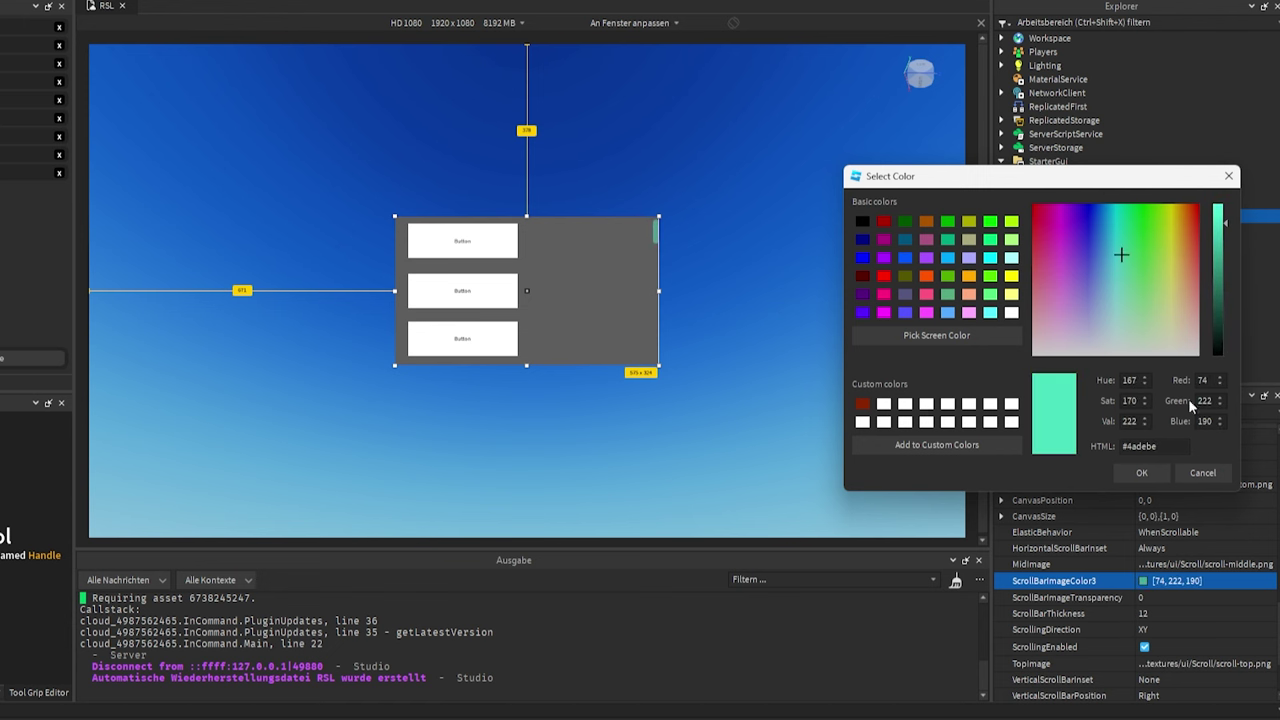
pyautogui.click(1204, 480)
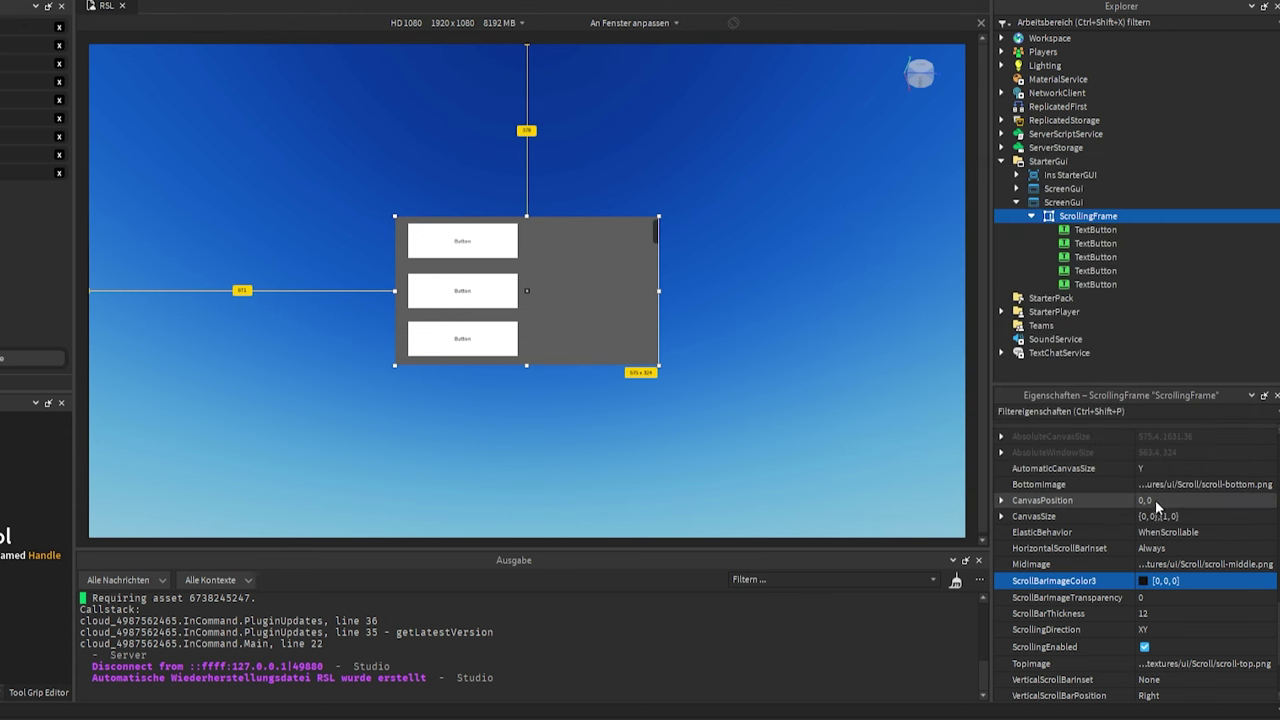
# Test the ScrollingFrame's ScrollBarImageTransparency and return it to 0, and try ScrollBarThickness values of 50 and 5.
pyautogui.click(1160, 598)
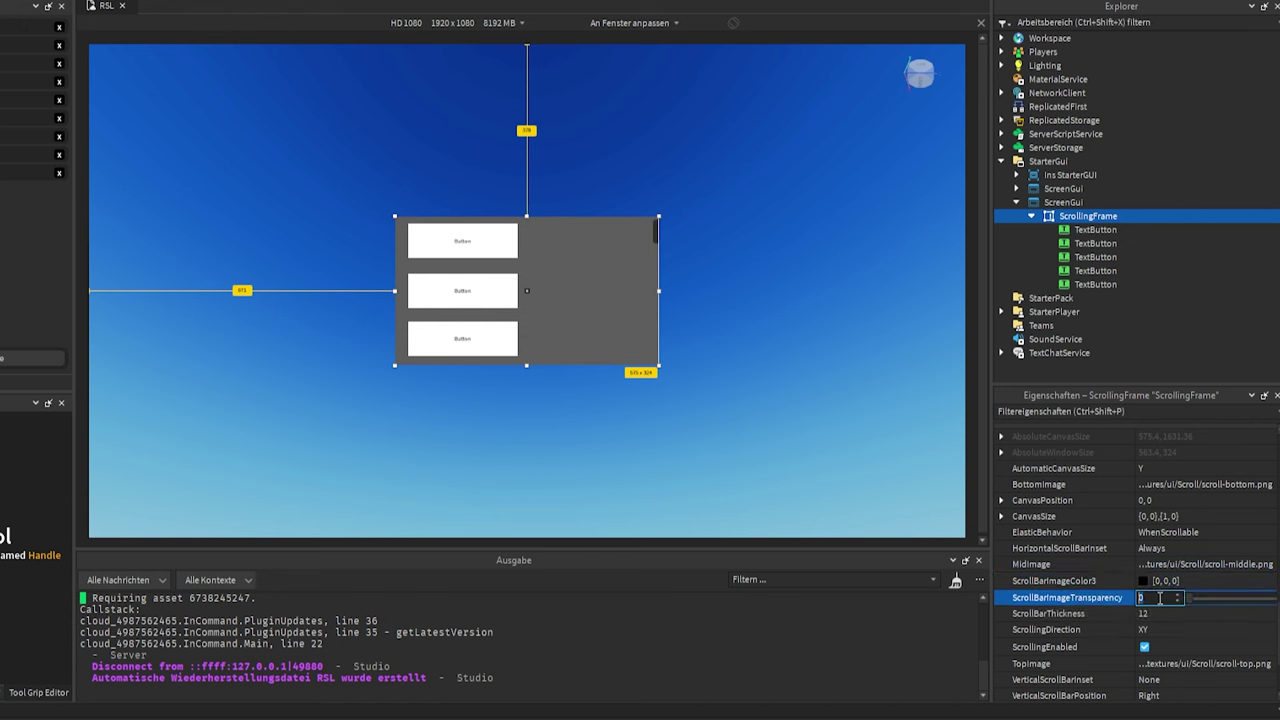
pyautogui.moveTo(1190, 598); pyautogui.dragTo(1112, 594)
pyautogui.click(1176, 613)
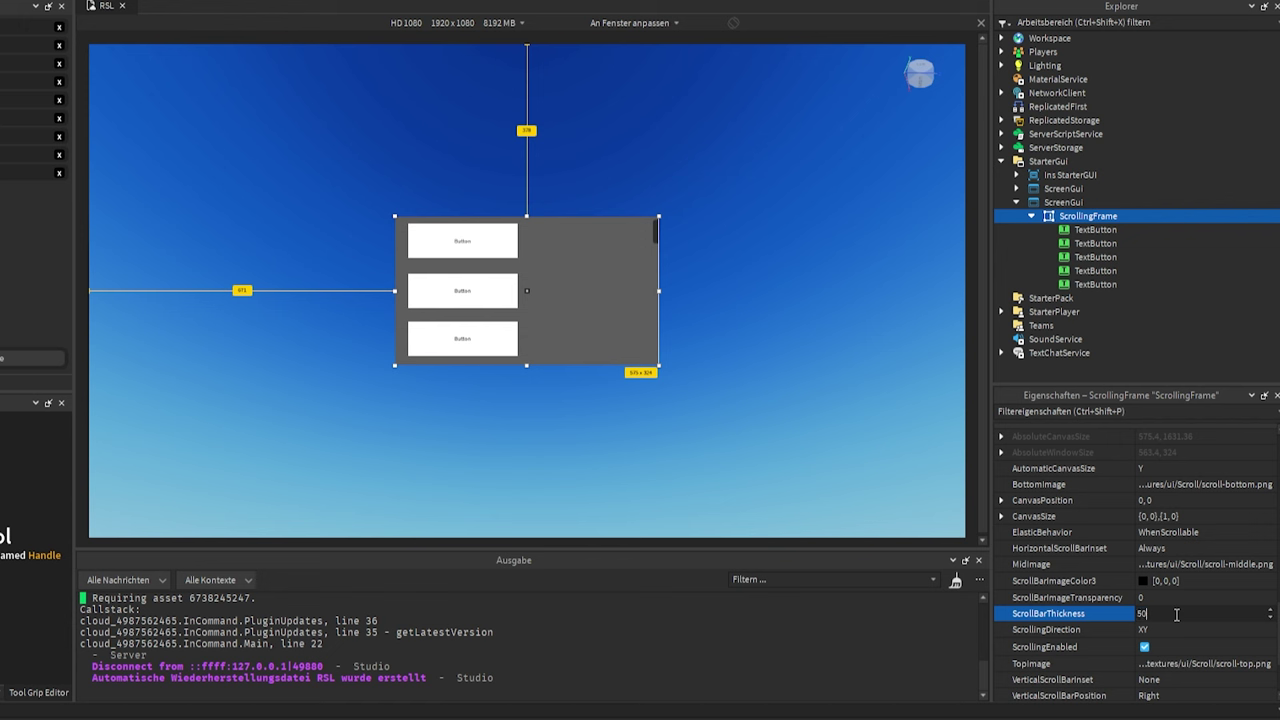
pyautogui.write('50')
pyautogui.press('Return')
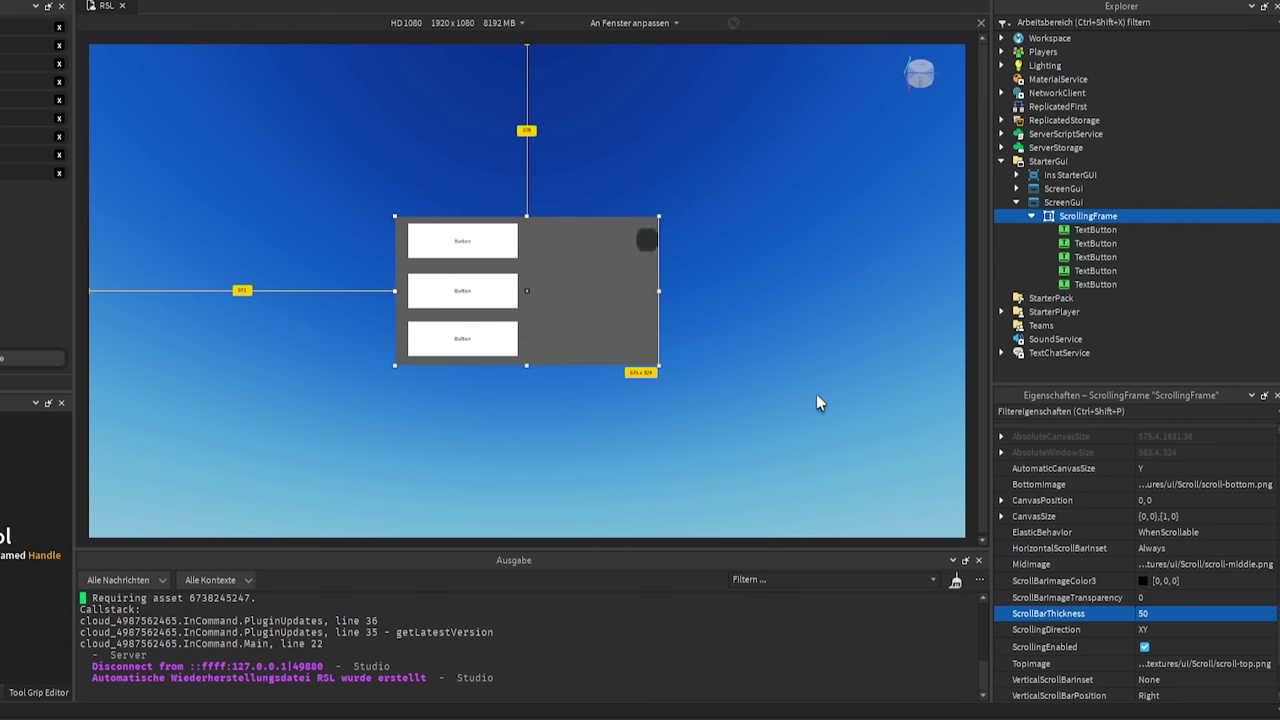
pyautogui.click(1200, 613)
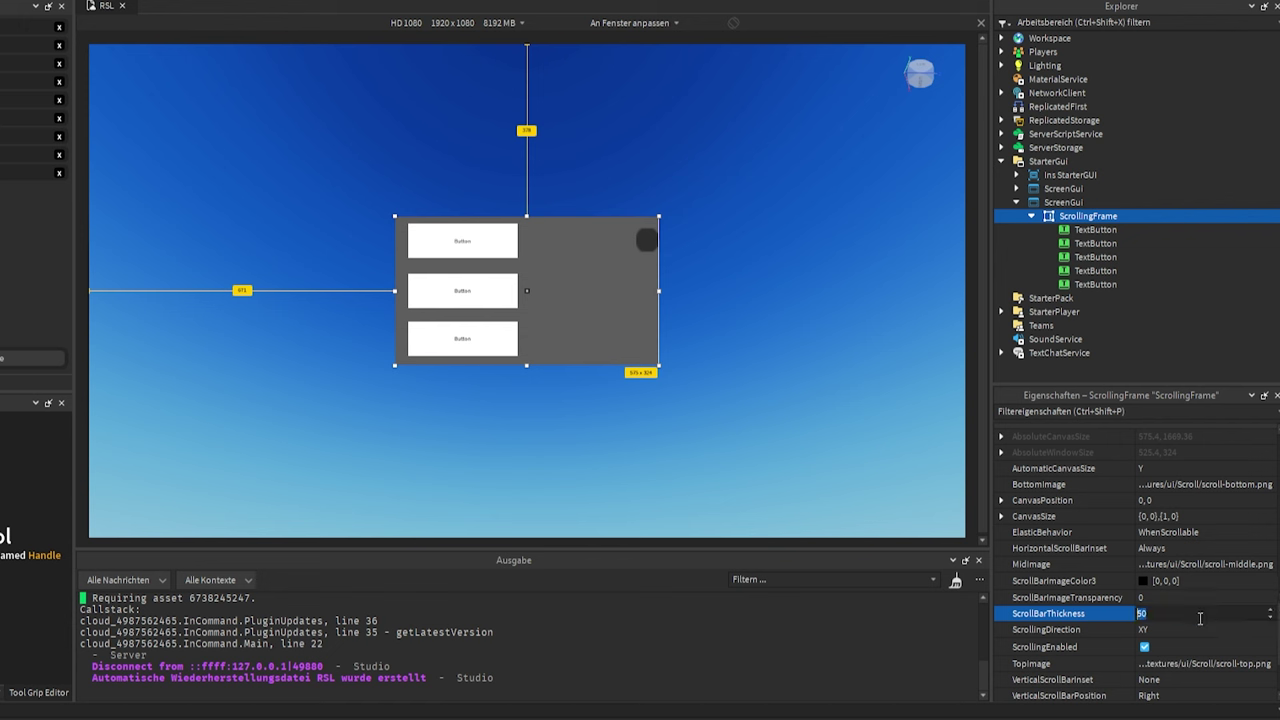
pyautogui.write('5')
pyautogui.press('Return')
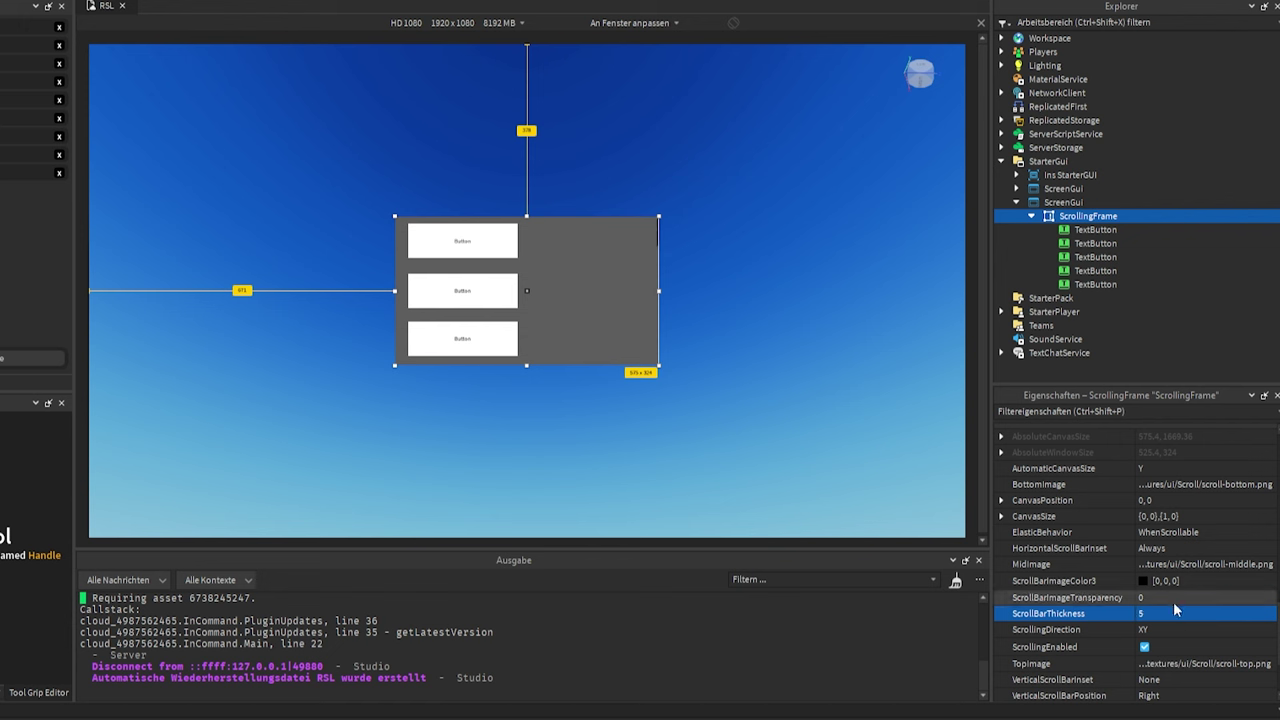
# Set the ScrollingFrame's ScrollBarThickness to 15 and its ScrollingDirection to Y.
pyautogui.click(1170, 612)
pyautogui.write('5')
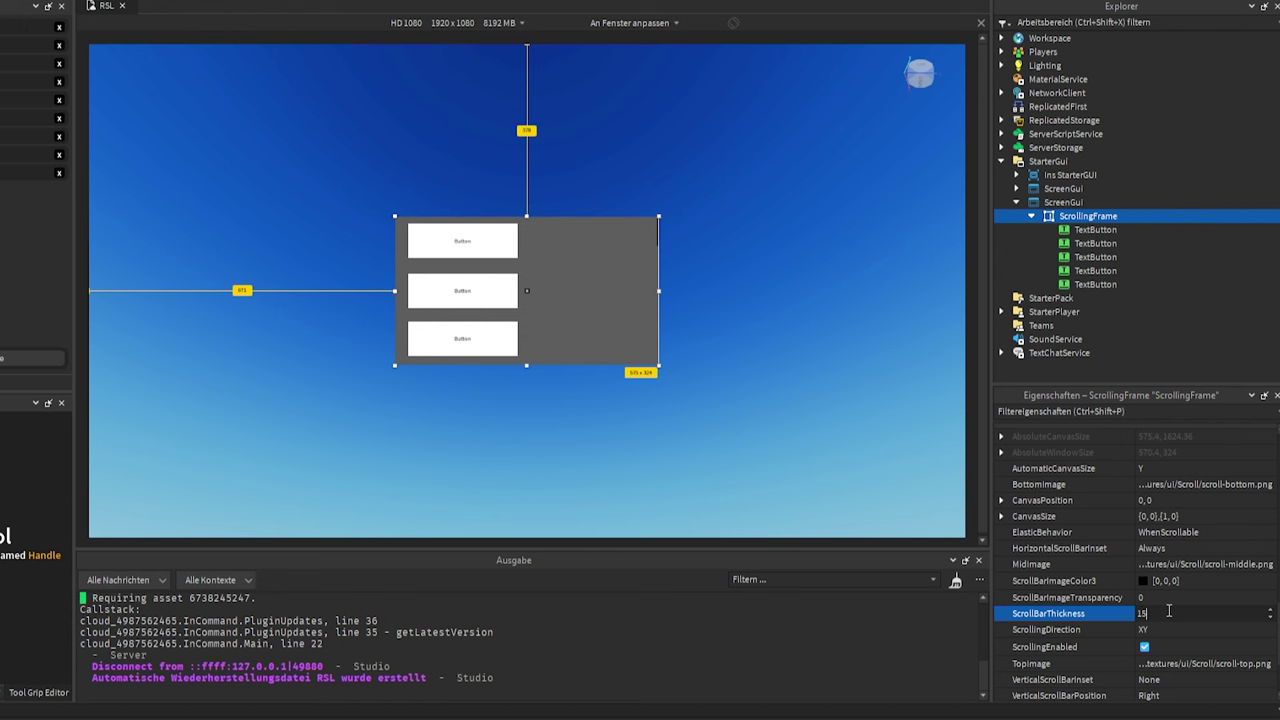
pyautogui.press('Return')
pyautogui.click(1161, 628)
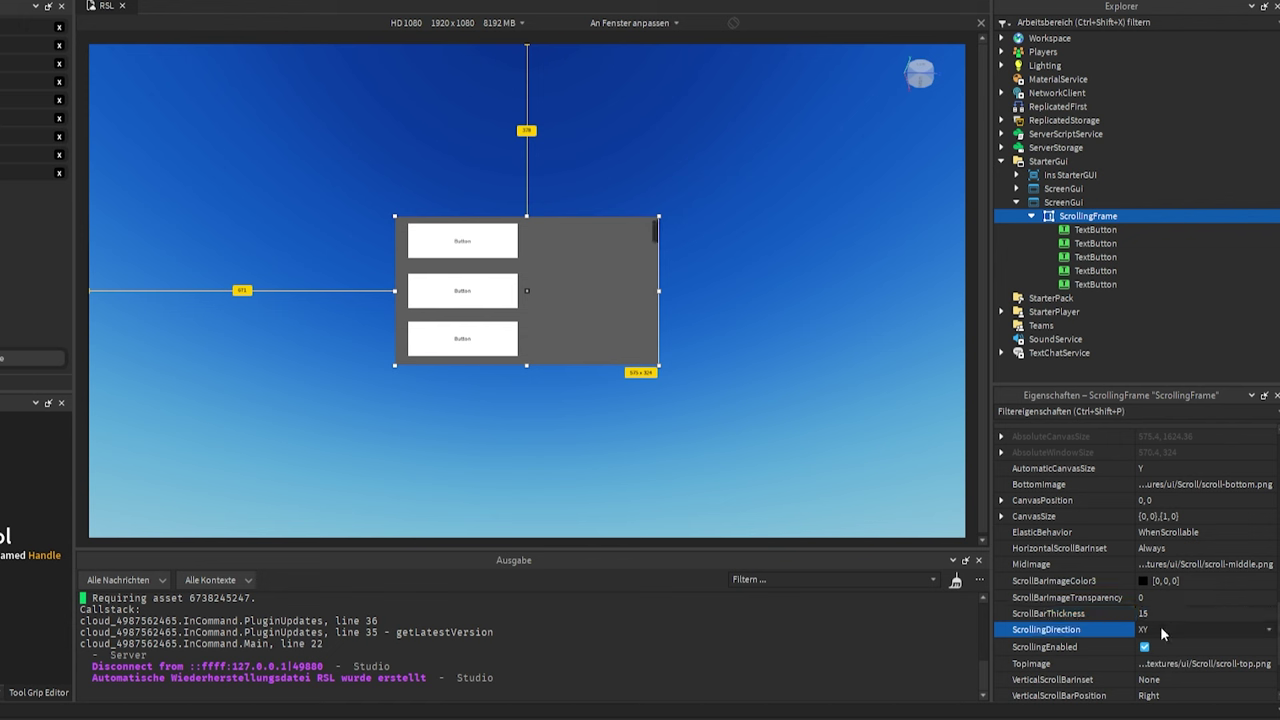
pyautogui.scroll(-1, 1160, 626)
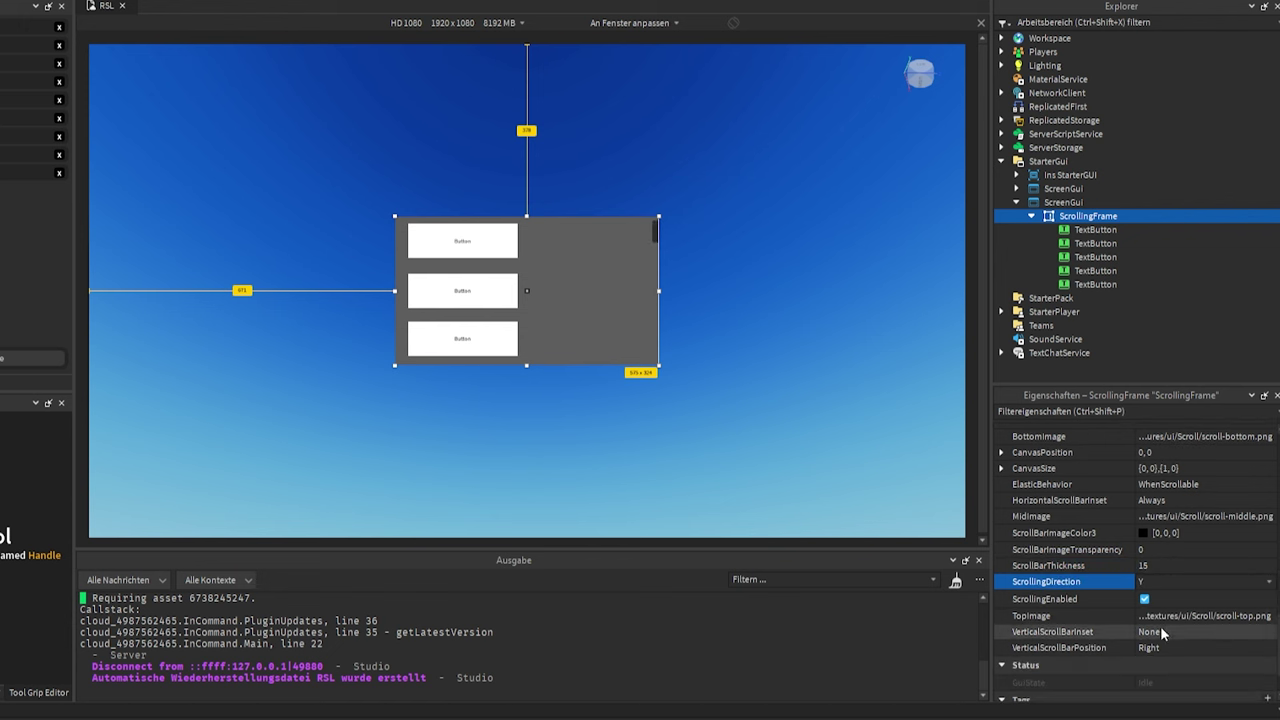
# Keep ScrollingEnabled on and set both the VerticalScrollBarInset and HorizontalScrollBarInset of the ScrollingFrame to ScrollBar.
pyautogui.click(1143, 600)
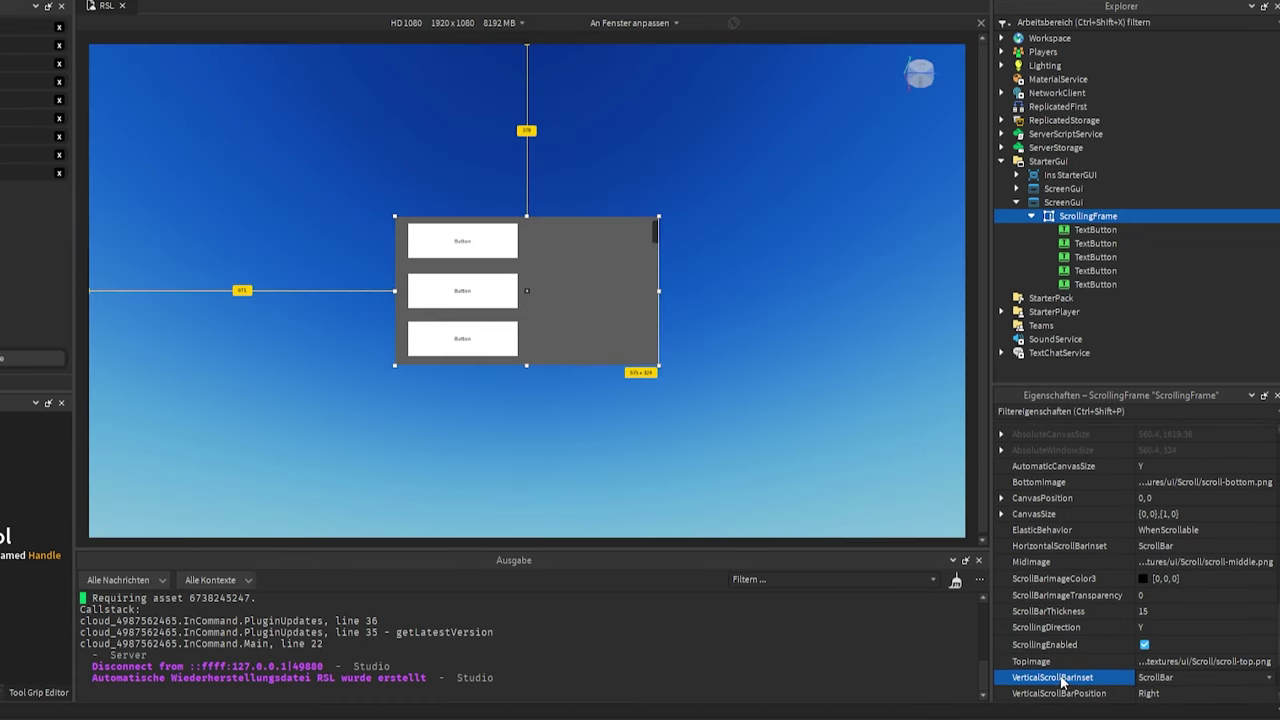
pyautogui.click(1061, 681)
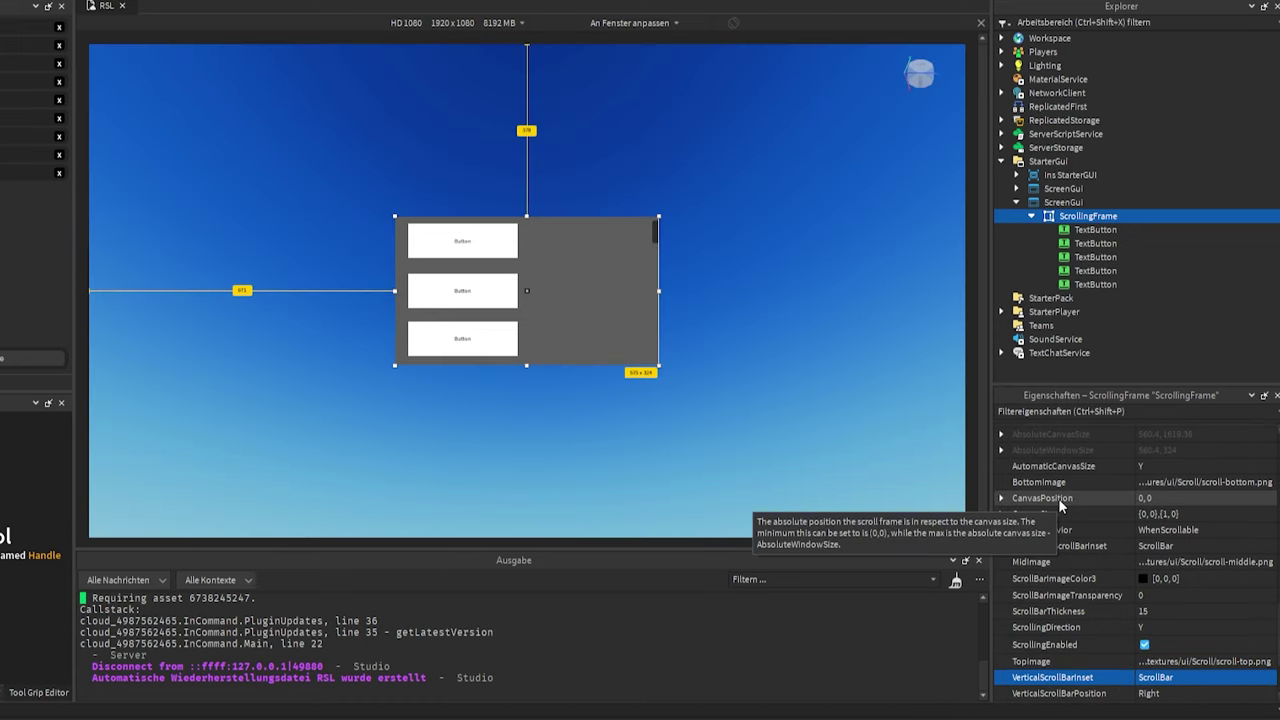
pyautogui.click(1082, 546)
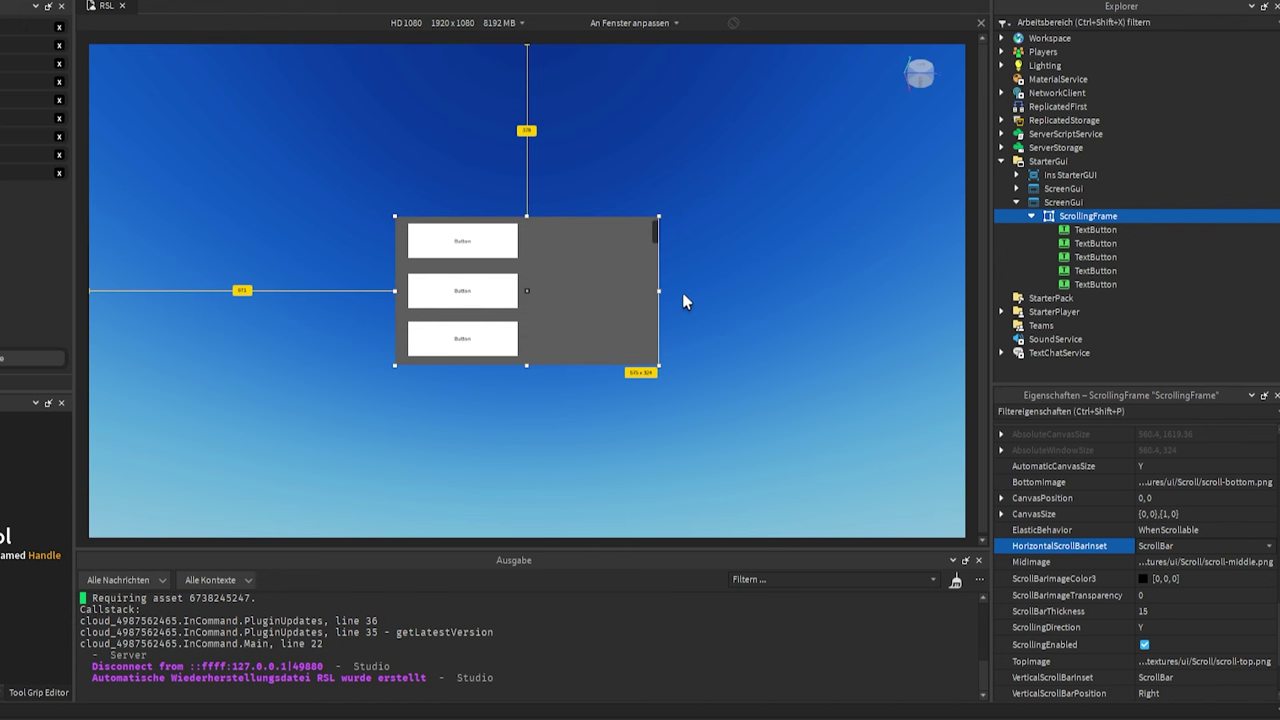
# Try None and Always for the HorizontalScrollBarInset, comparing the absolute window size, and return it to ScrollBar.
pyautogui.click(1150, 547)
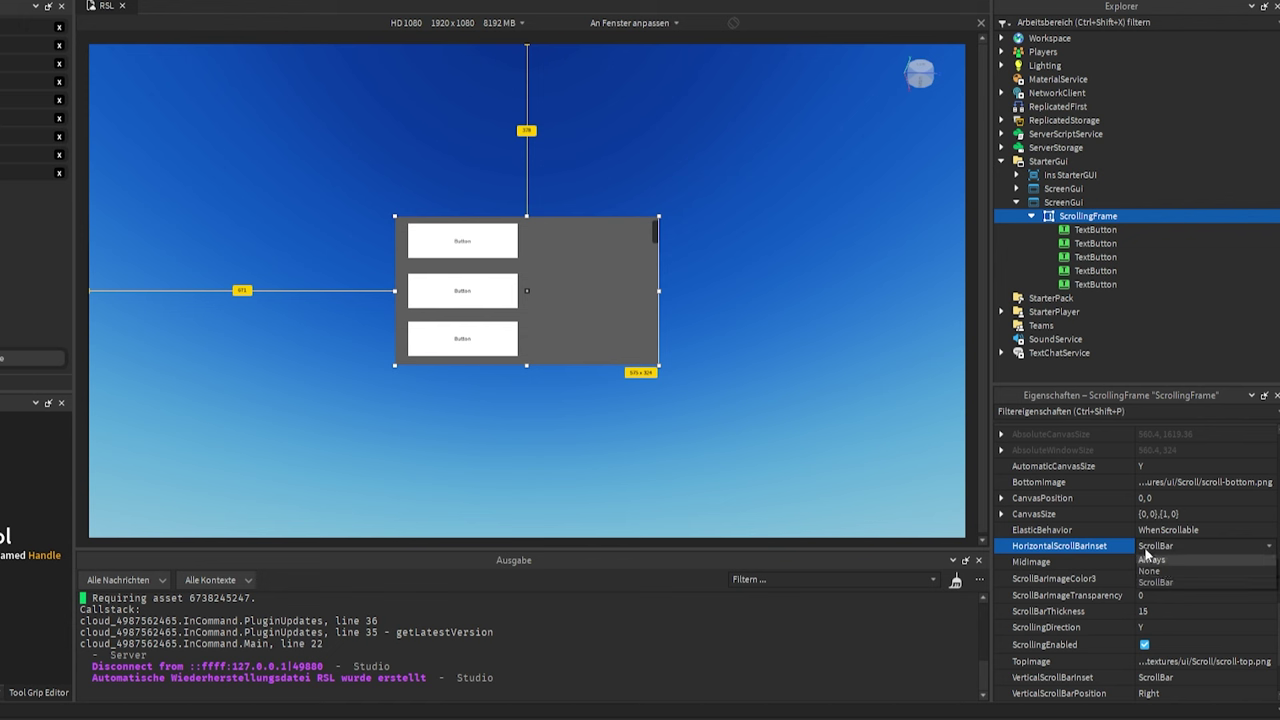
pyautogui.click(1104, 551)
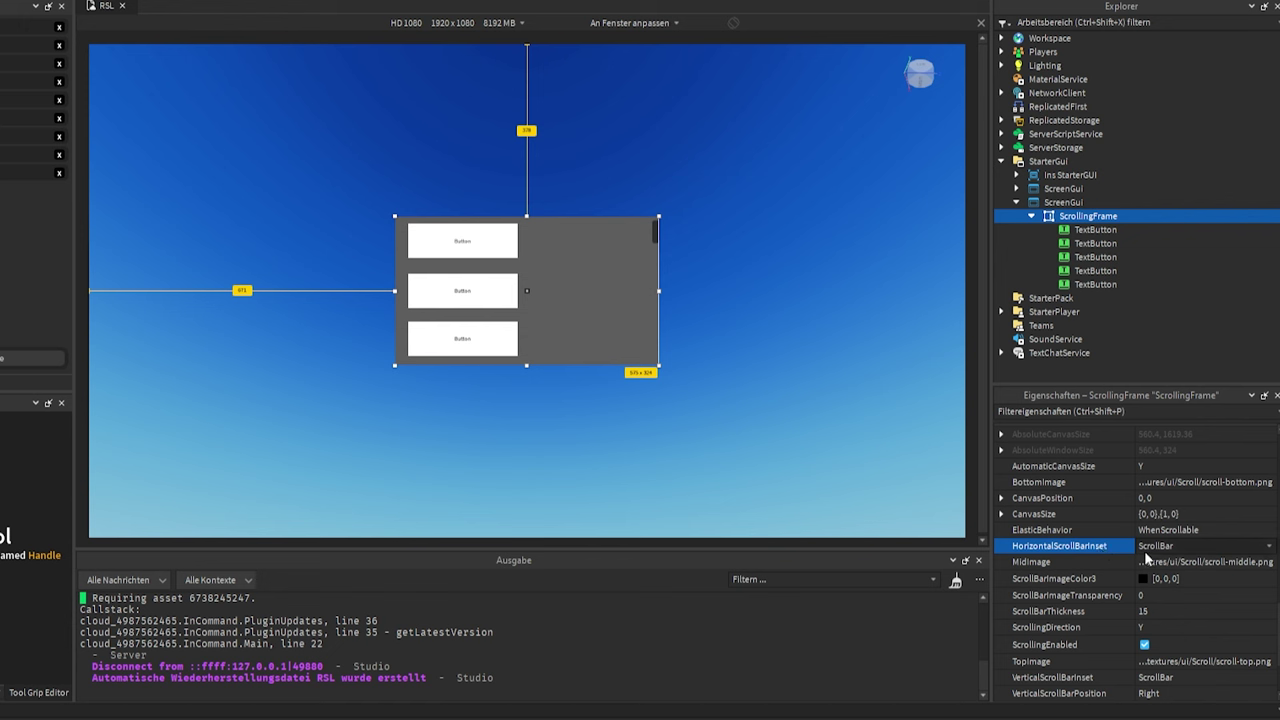
pyautogui.click(1145, 551)
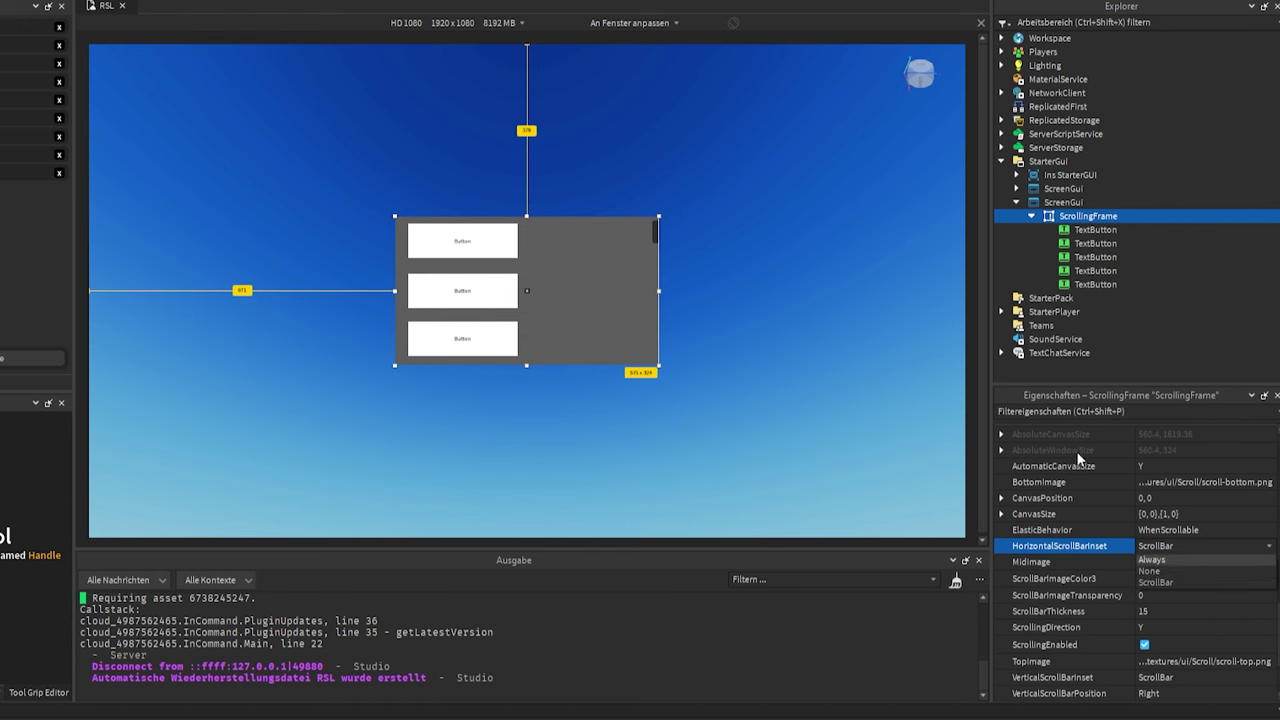
pyautogui.click(1159, 572)
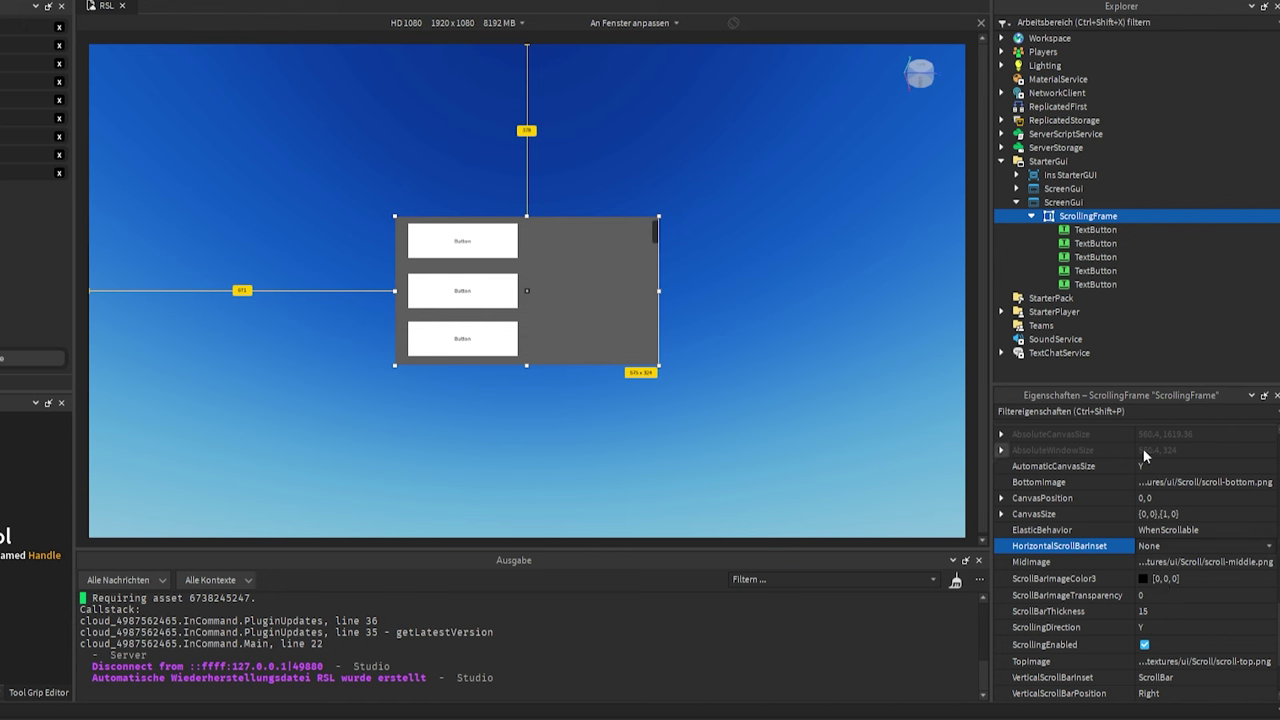
pyautogui.click(1165, 547)
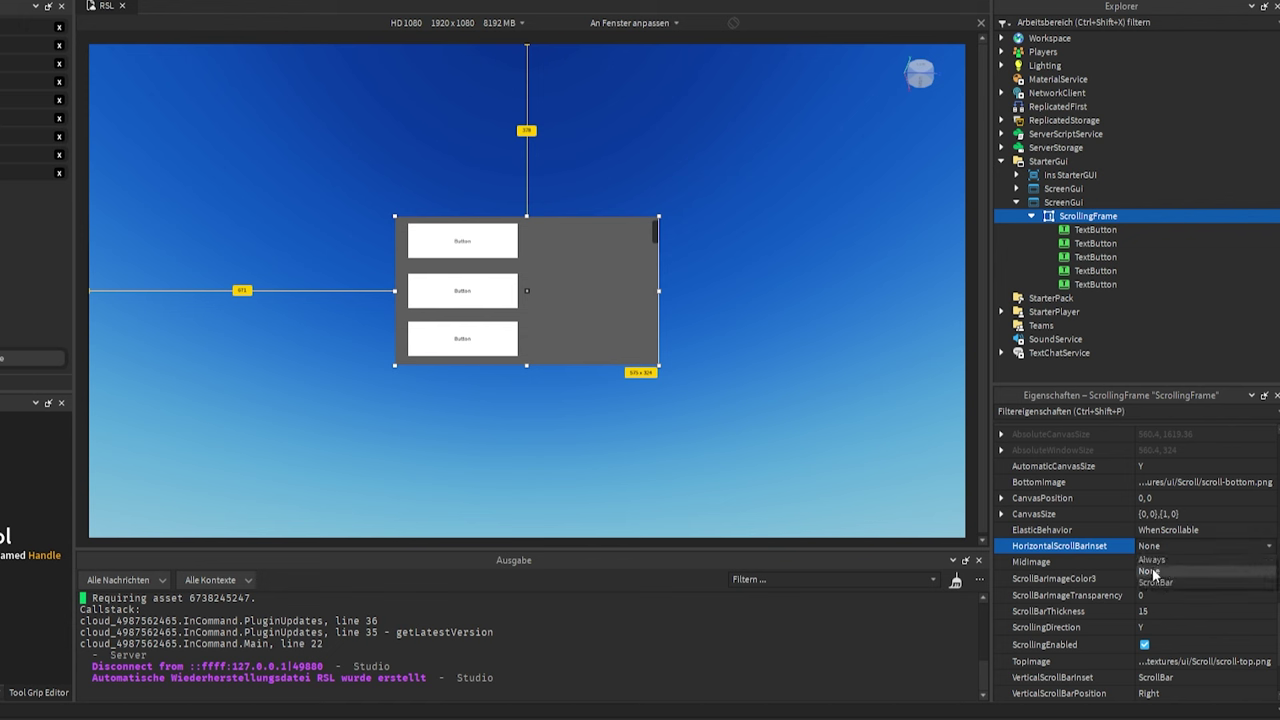
pyautogui.click(1152, 559)
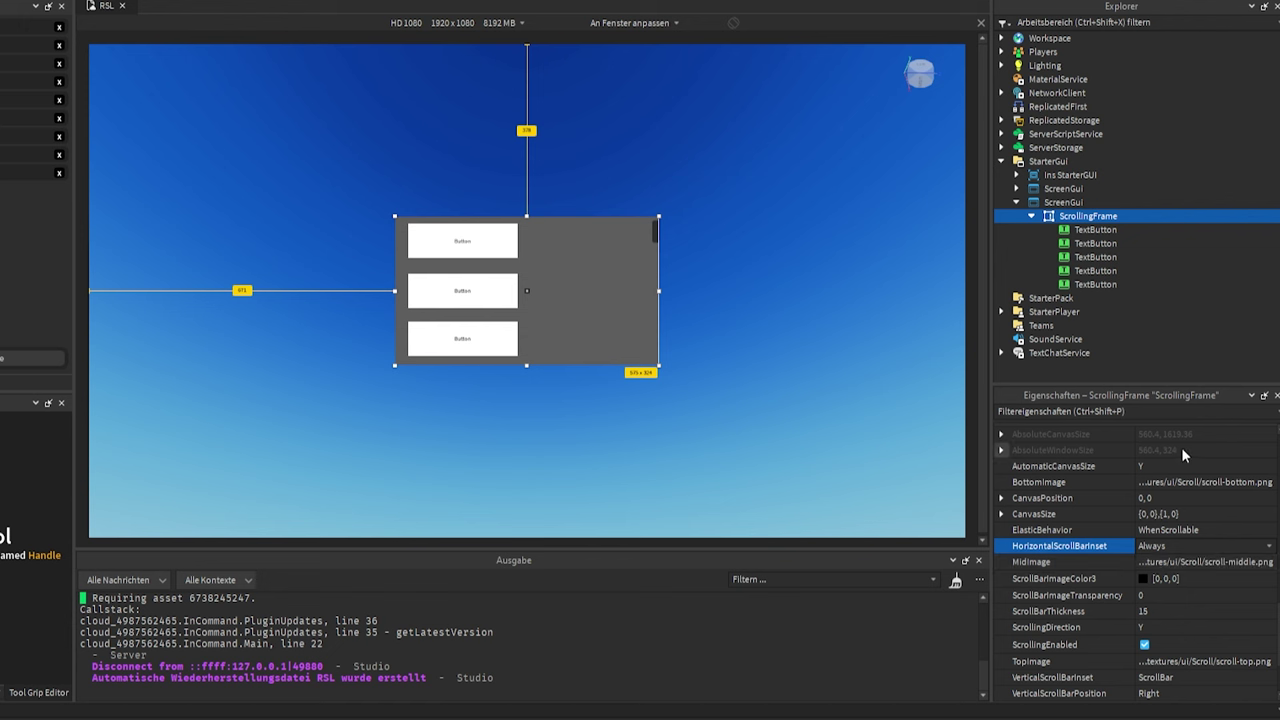
pyautogui.click(1167, 546)
pyautogui.click(1163, 571)
pyautogui.click(1167, 546)
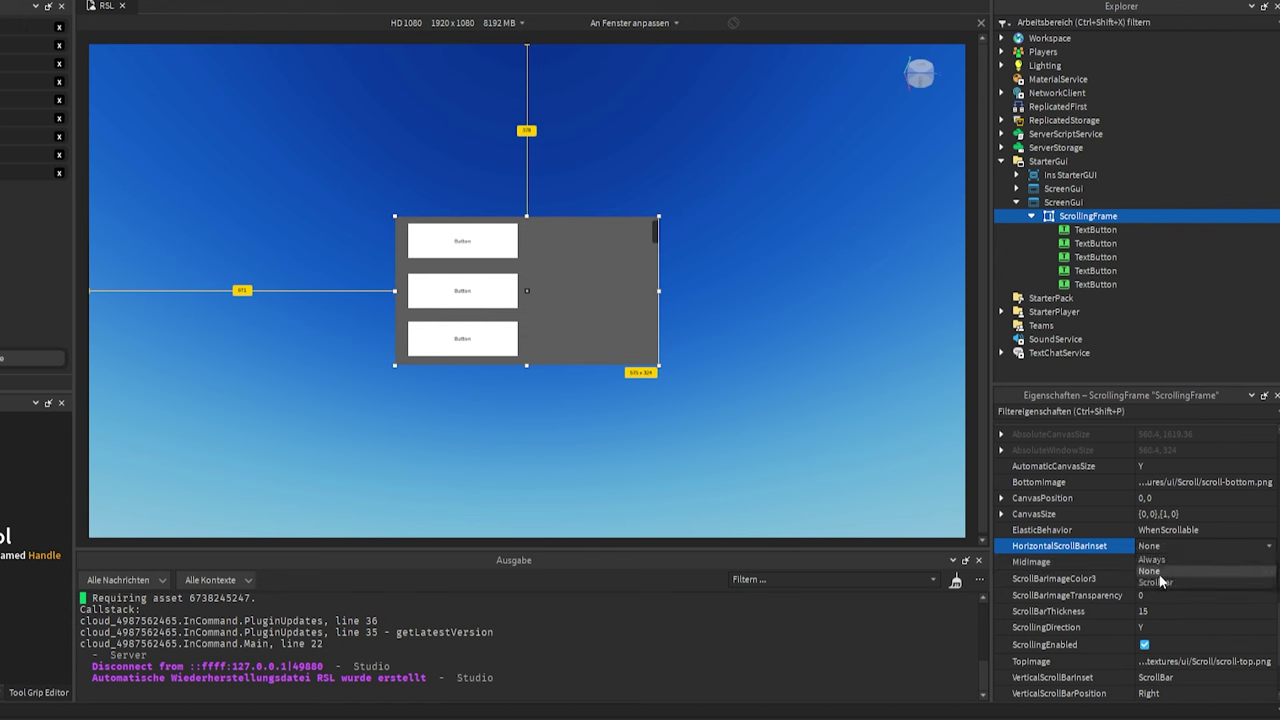
pyautogui.click(1163, 572)
# Try None for the VerticalScrollBarInset, comparing the absolute canvas size, and return it to ScrollBar.
pyautogui.click(1160, 678)
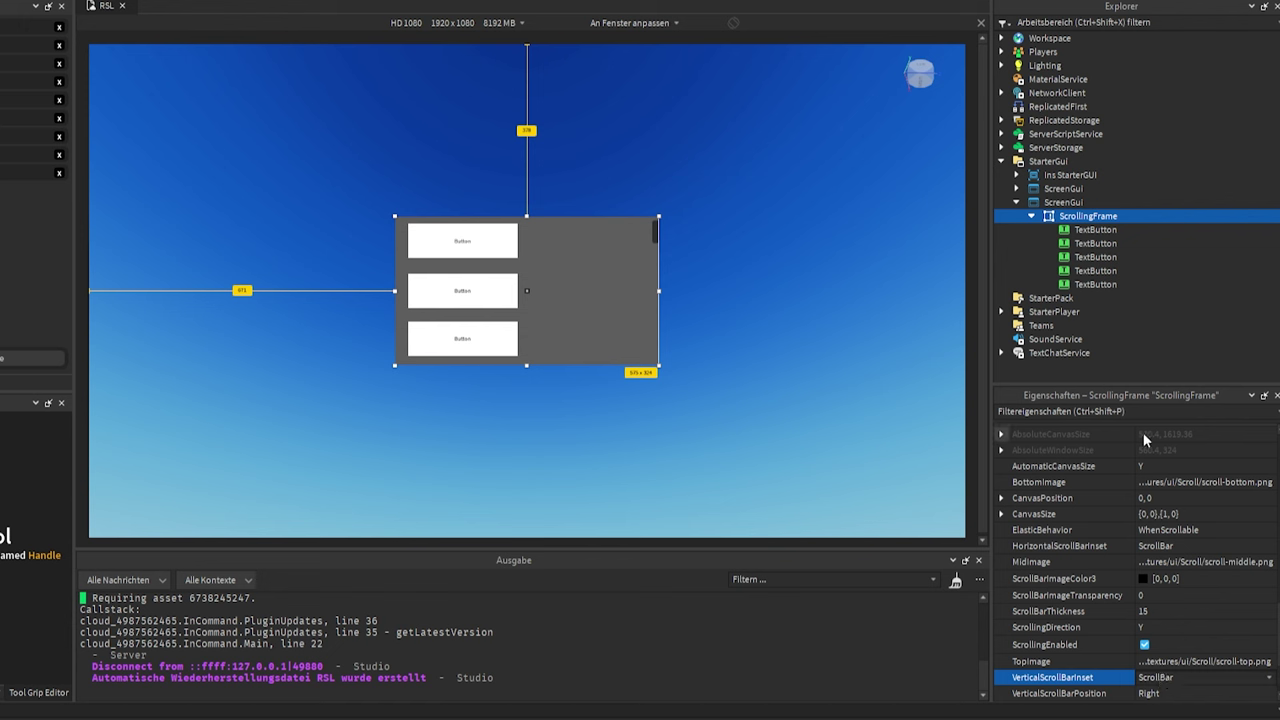
pyautogui.click(1163, 680)
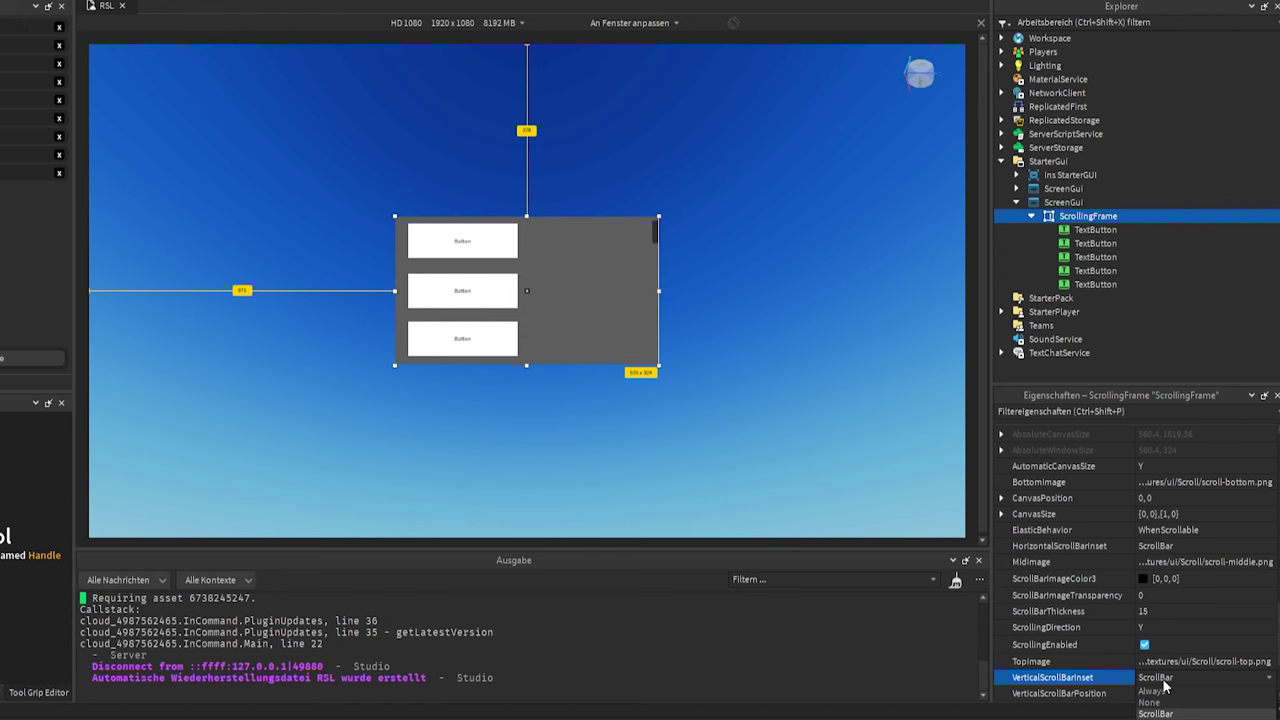
pyautogui.click(1170, 702)
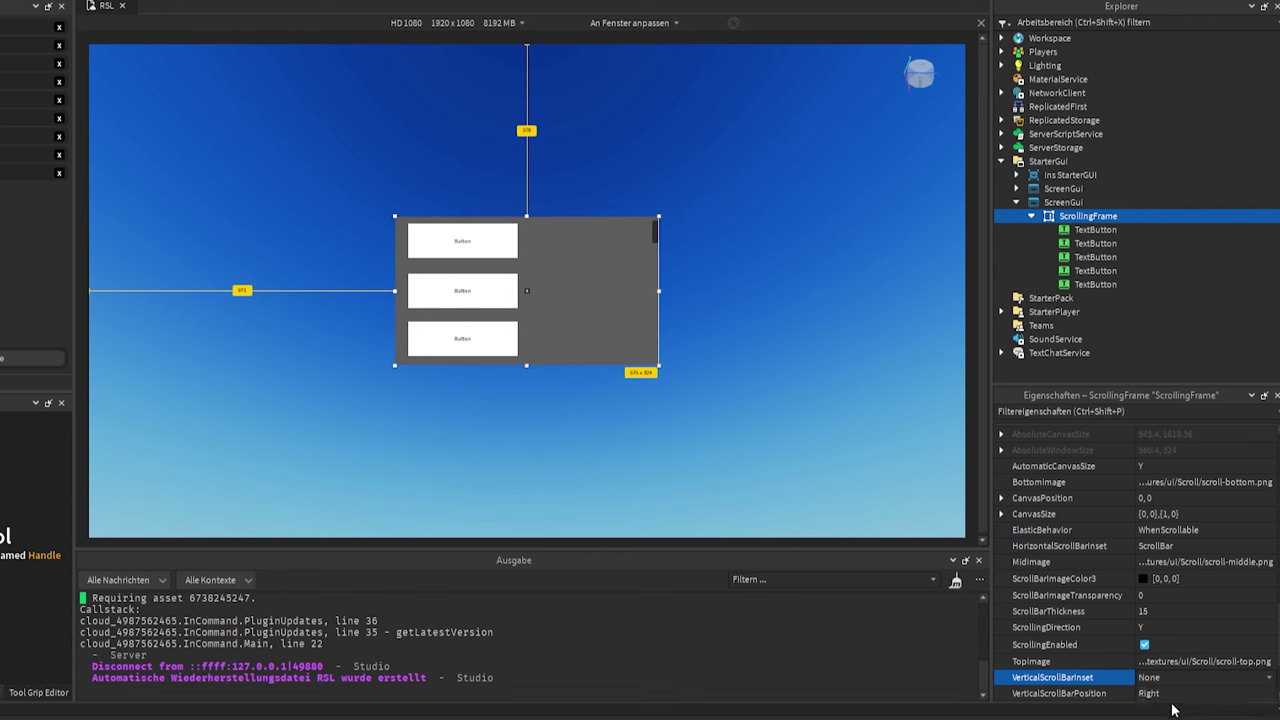
pyautogui.click(1168, 680)
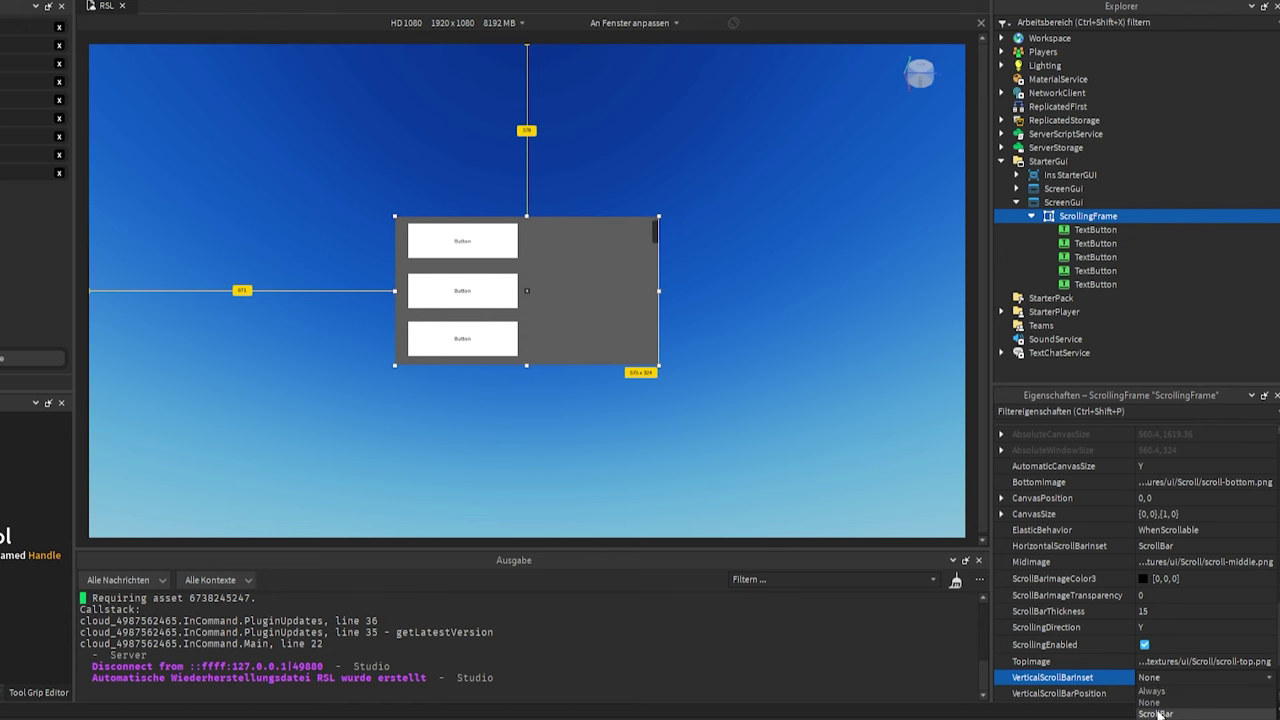
pyautogui.click(1158, 713)
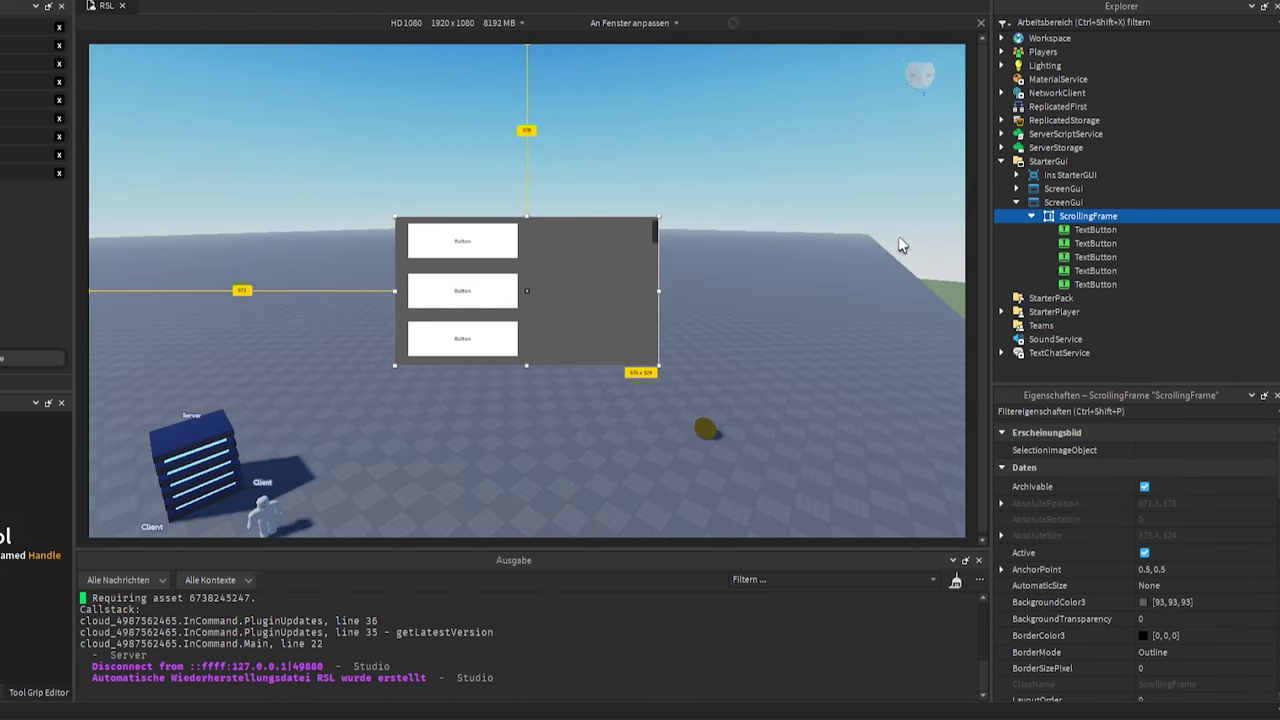
# Test scrolling through the ScrollingFrame's preview and delete all five TextButtons inside it.
pyautogui.scroll(-5, 531, 277)
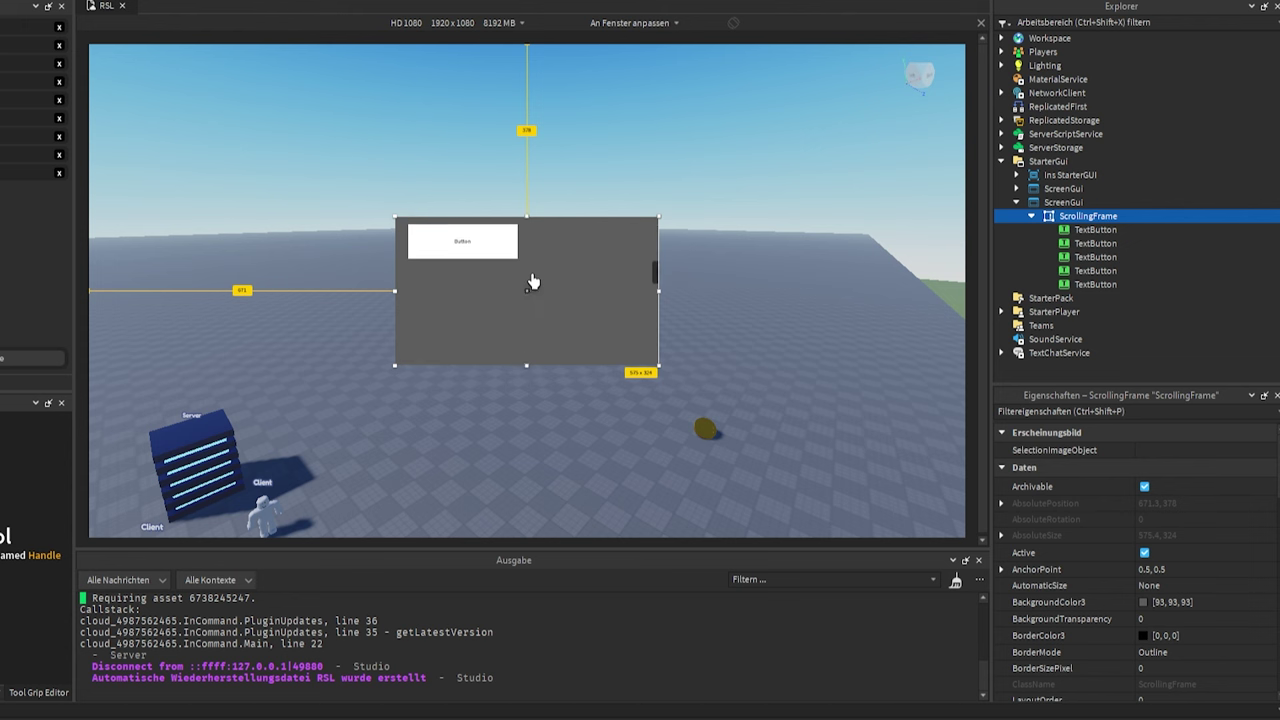
pyautogui.scroll(5, 531, 277)
pyautogui.click(1092, 230)
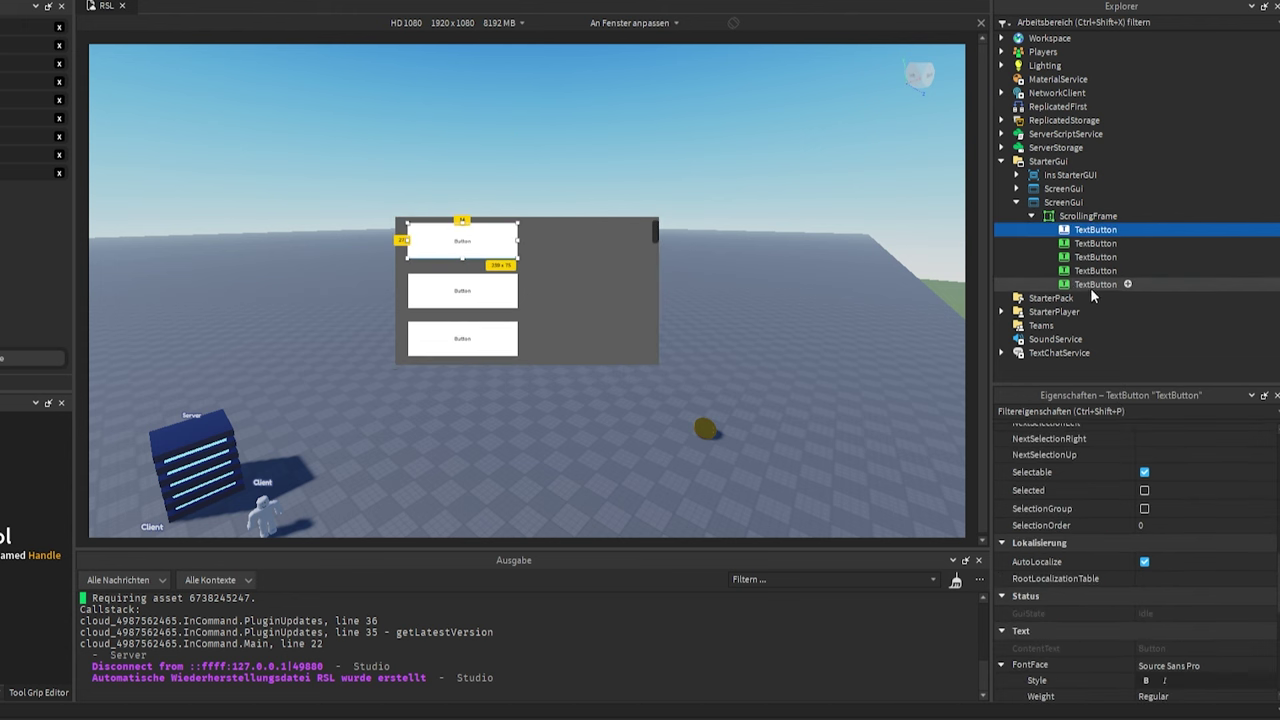
pyautogui.keyDown('shift'); pyautogui.click(1090, 285); pyautogui.keyUp('shift')
pyautogui.press('Delete')
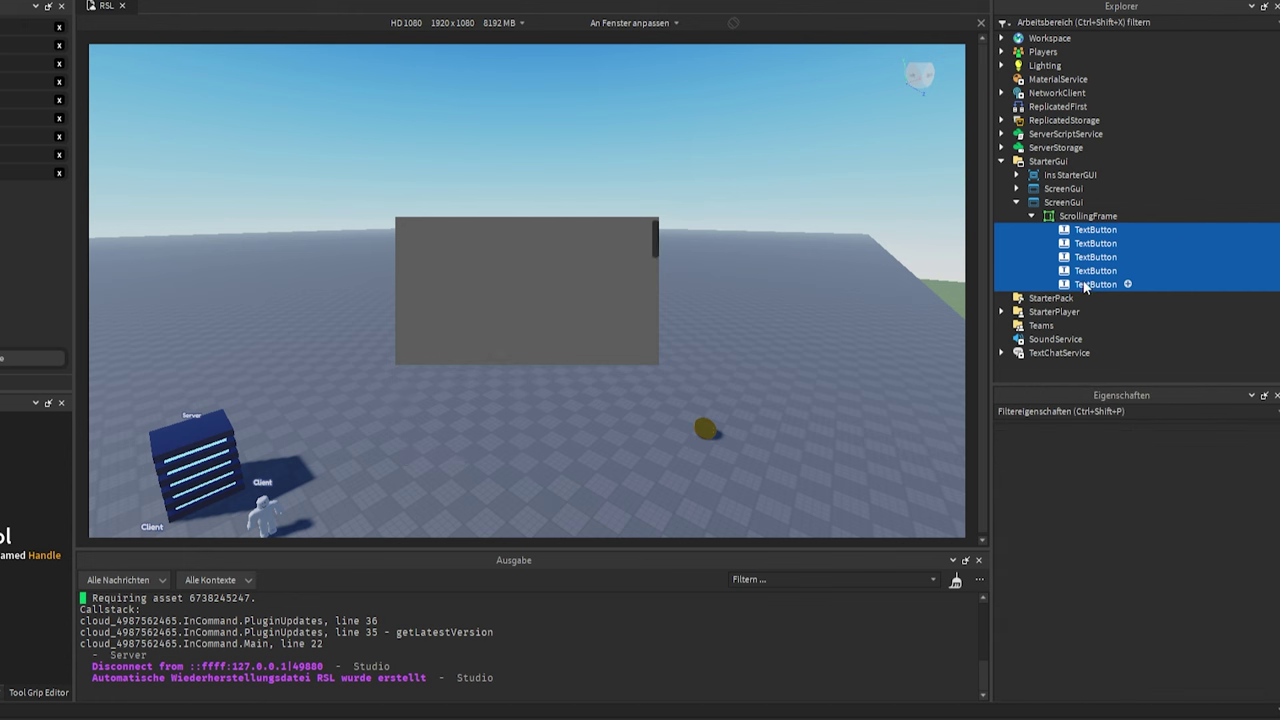
# Add a Frame to the second ScreenGui and shape it into a tall strip about 106 × 506 pixels beside the preview's left edge.
pyautogui.click(1096, 217)
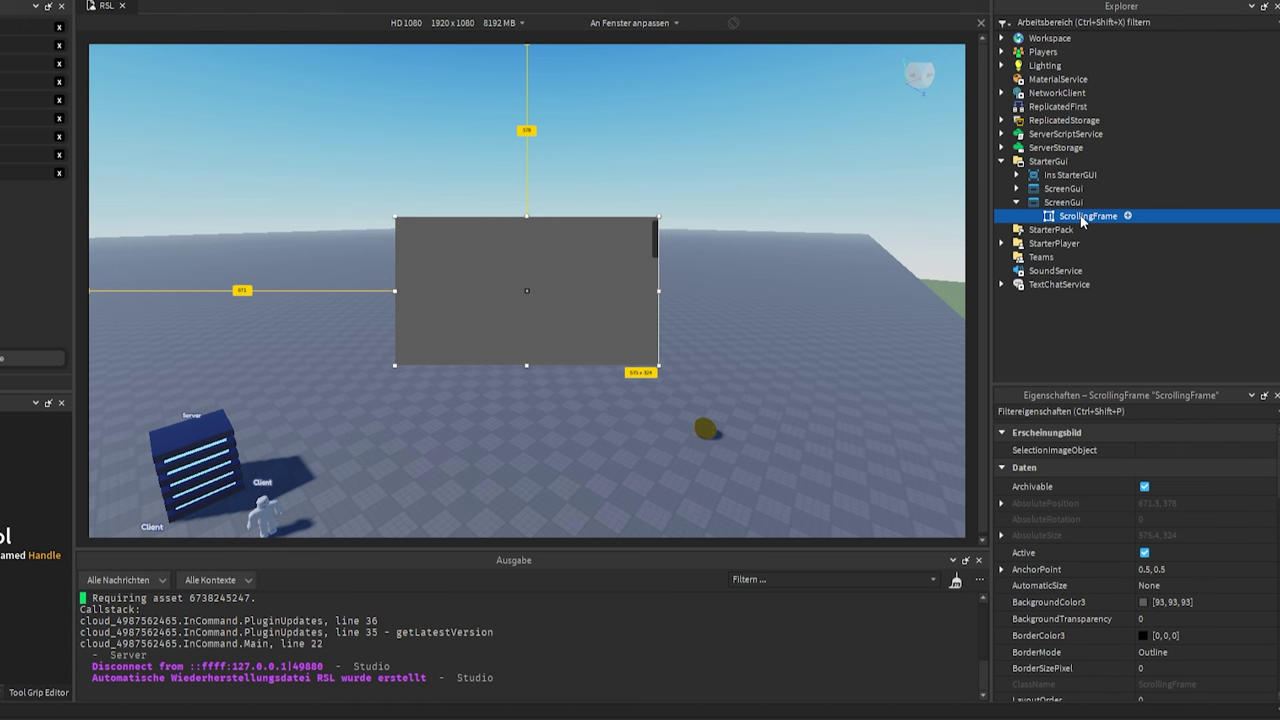
pyautogui.click(1090, 203)
pyautogui.click(1097, 202)
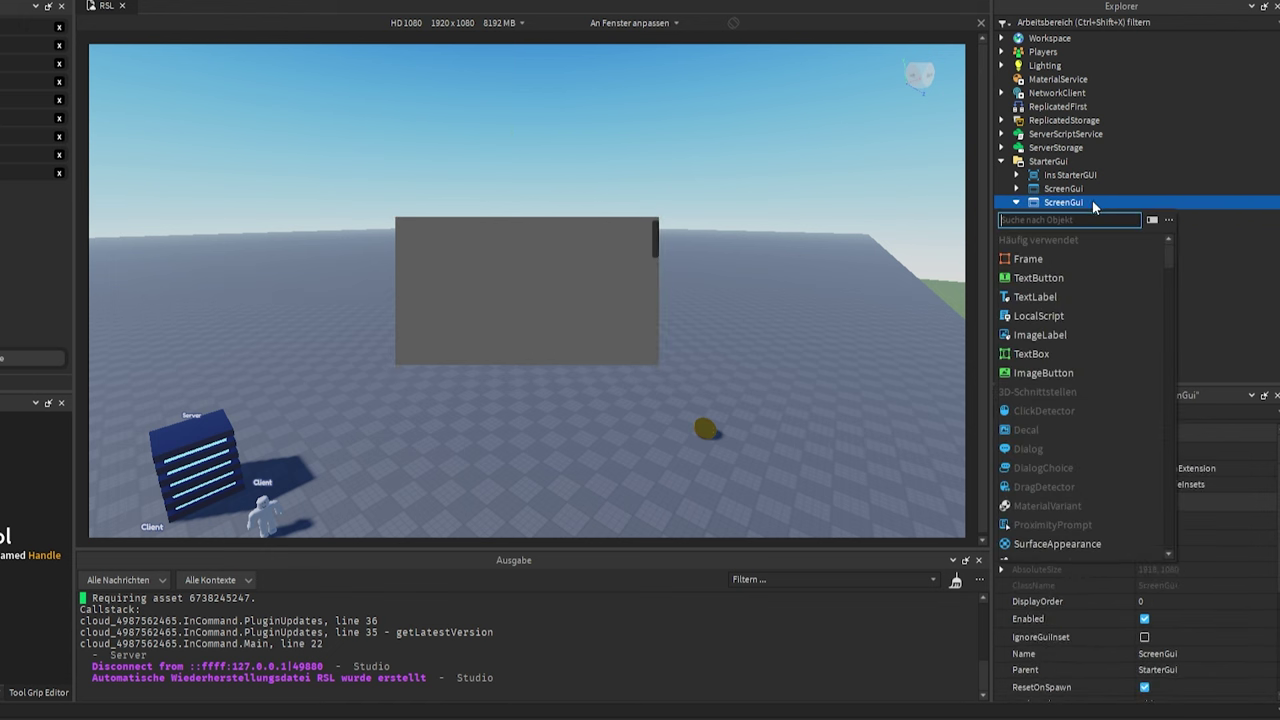
pyautogui.click(1030, 259)
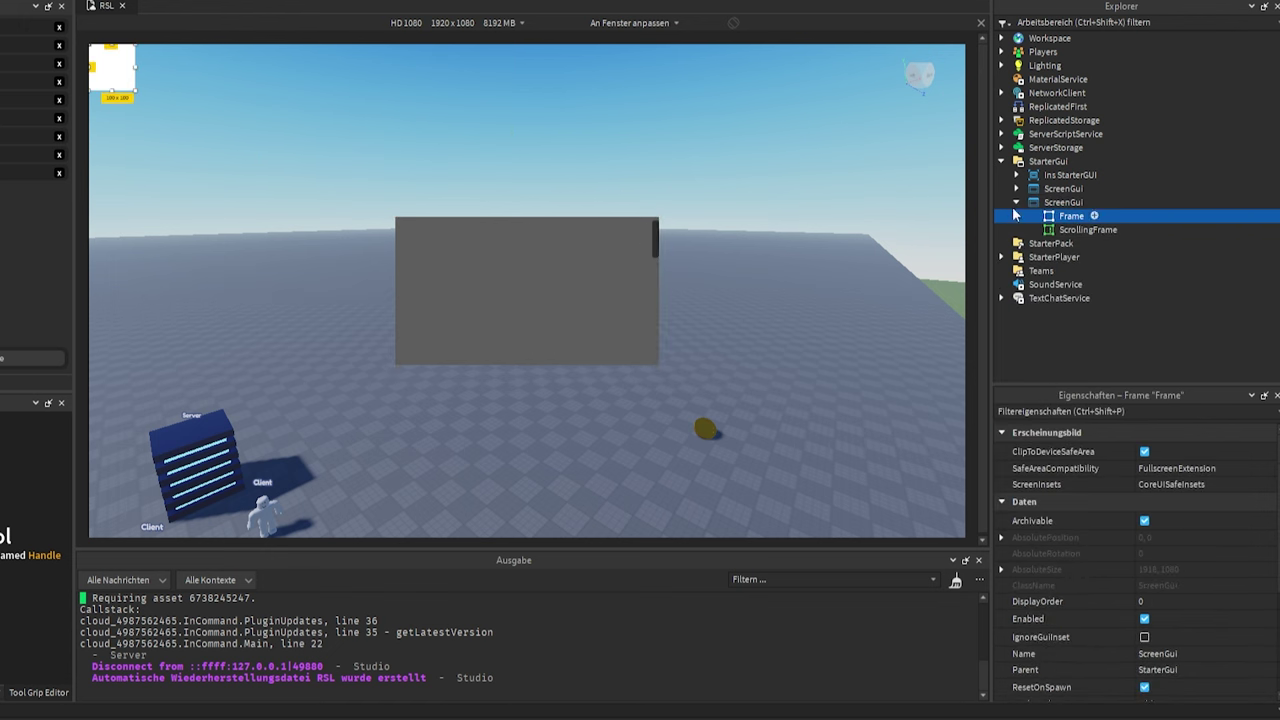
pyautogui.moveTo(98, 72); pyautogui.dragTo(153, 400)
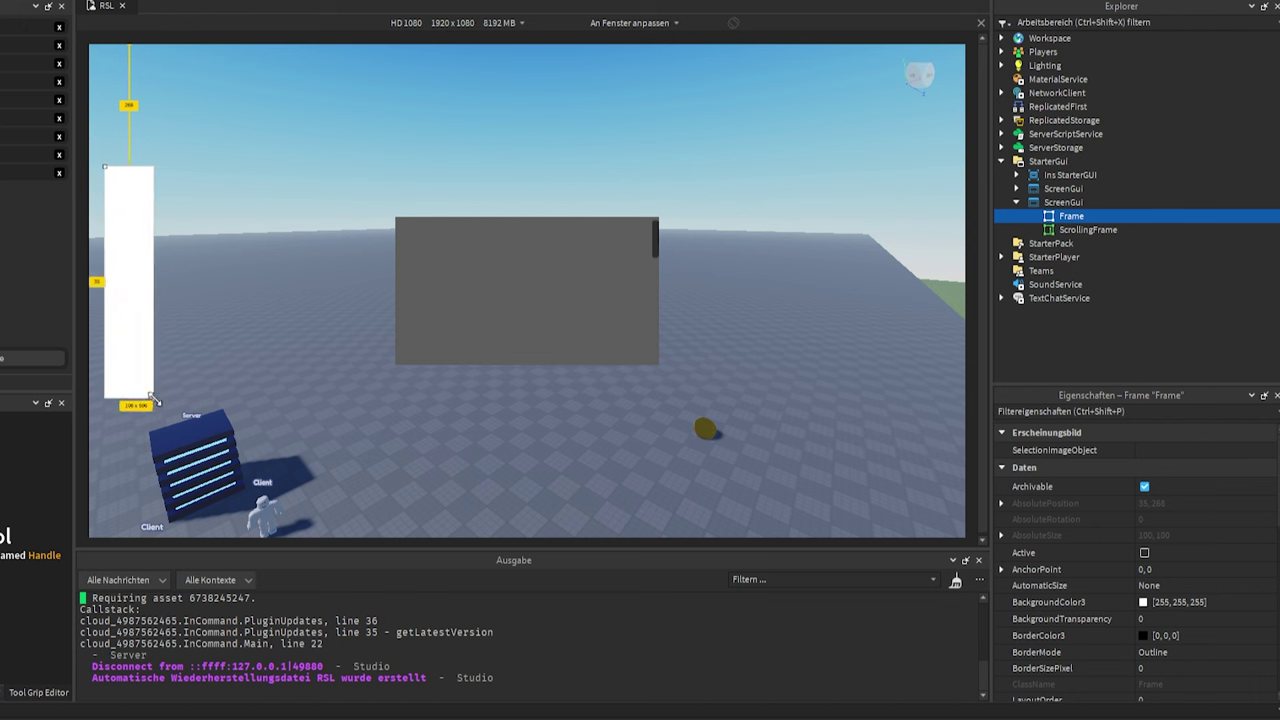
pyautogui.moveTo(137, 334); pyautogui.dragTo(140, 342)
# Set the new Frame's BackgroundTransparency to 0.5.
pyautogui.click(1157, 569)
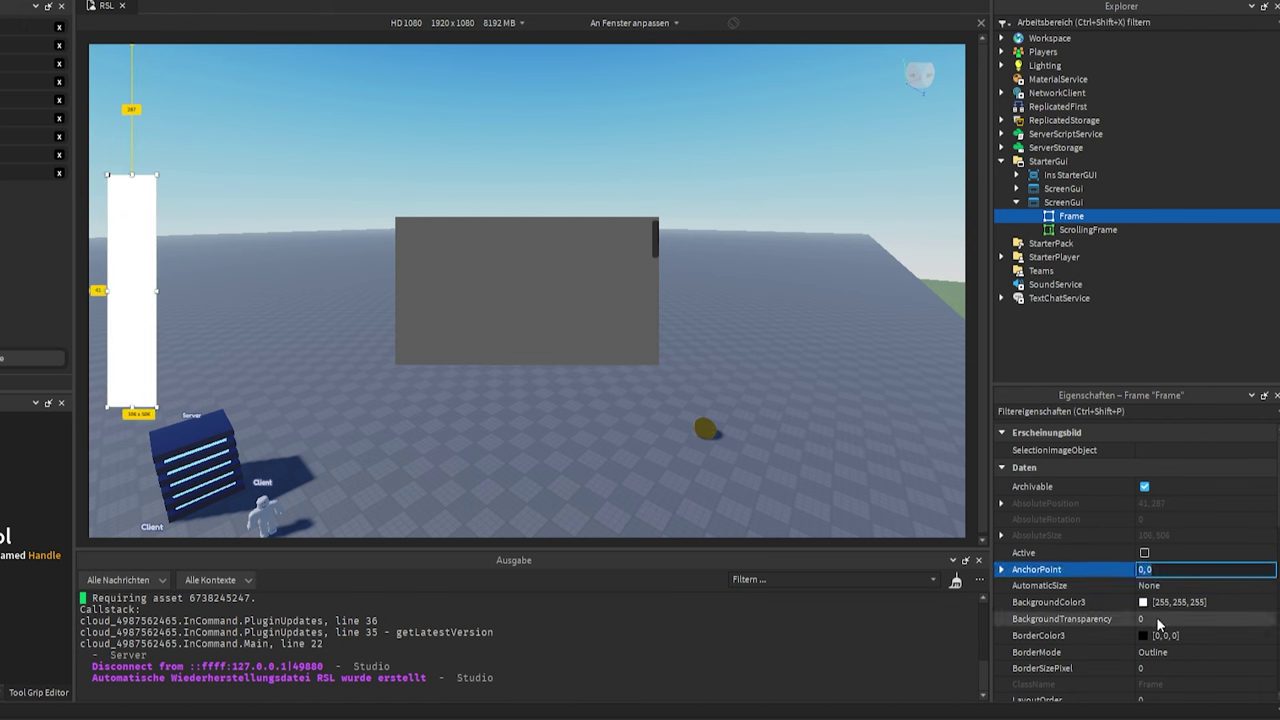
pyautogui.click(1158, 619)
pyautogui.write('0.5')
pyautogui.press('Return')
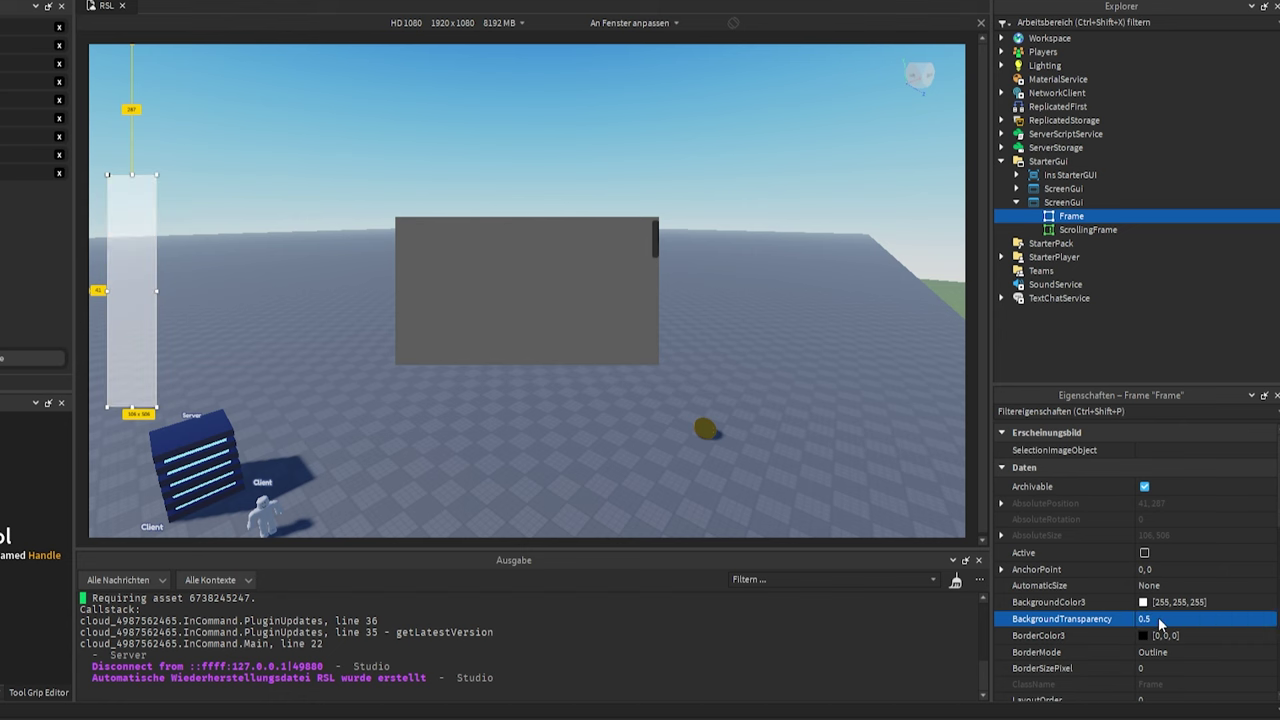
# Insert a UIListLayout into the semi-transparent Frame.
pyautogui.moveTo(692, 121); pyautogui.dragTo(848, 133, button='right')
pyautogui.click(1094, 216)
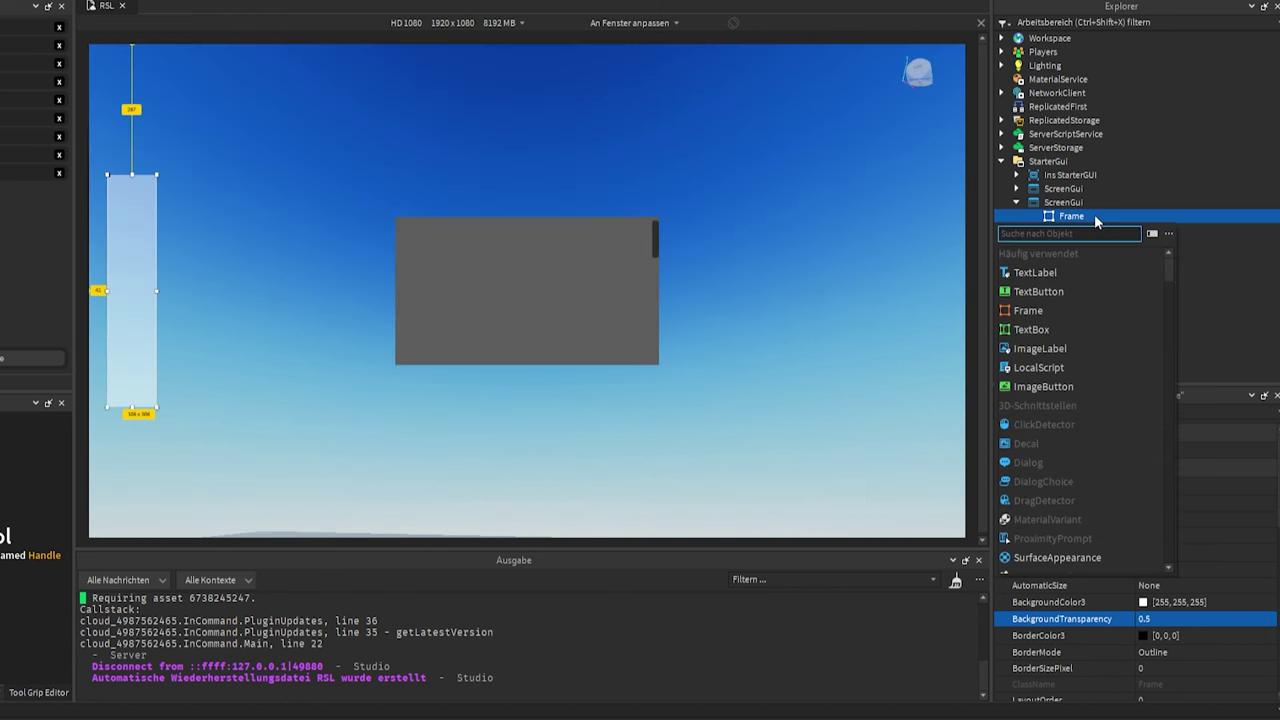
pyautogui.write('ui')
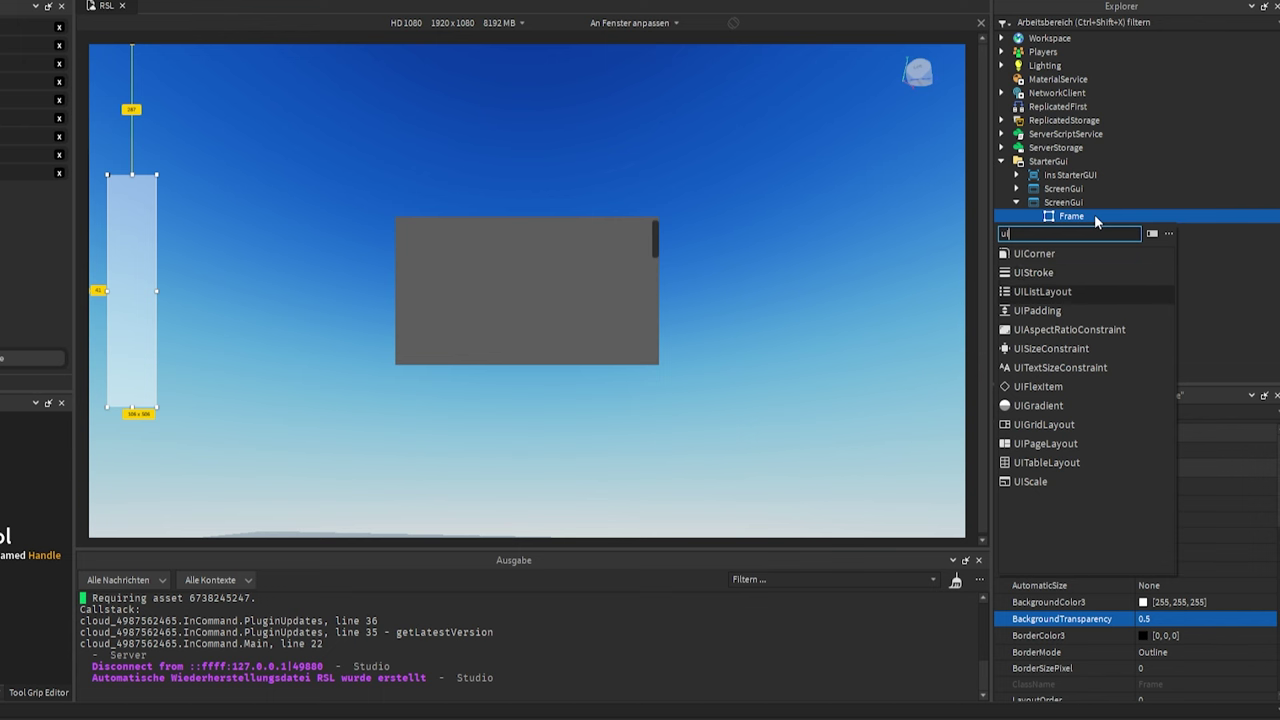
pyautogui.press('Return')
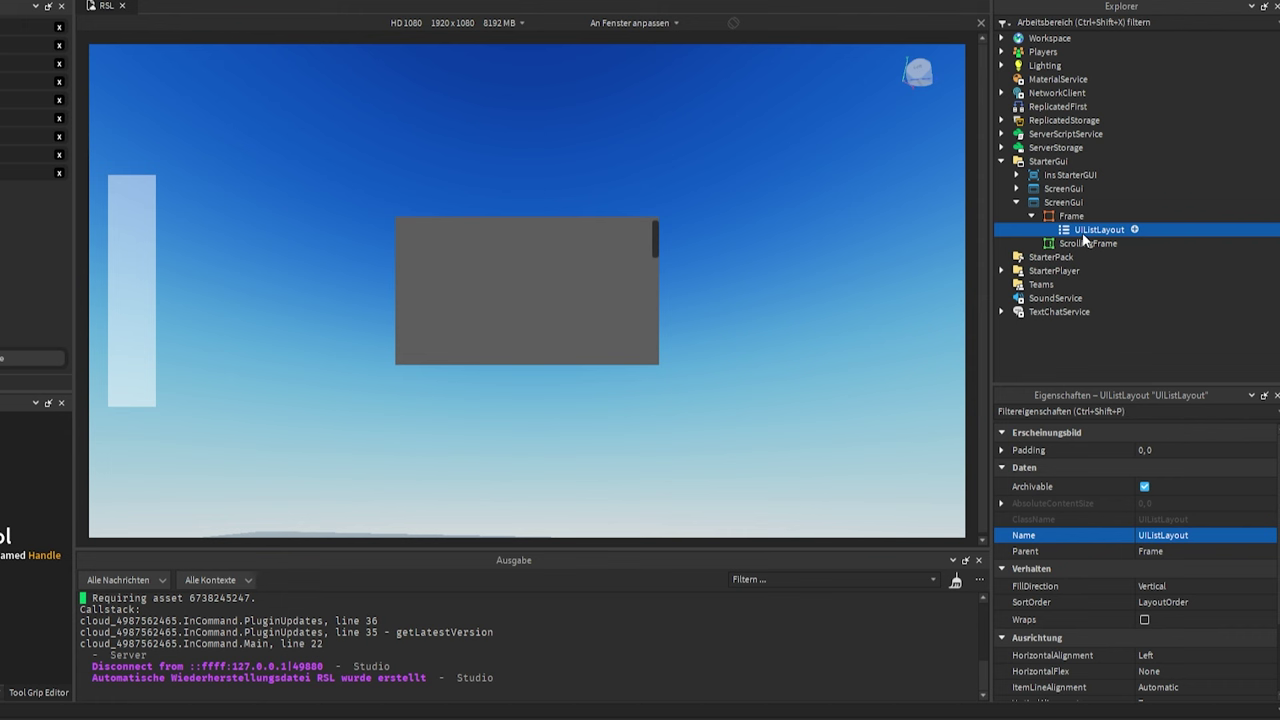
# Insert an ImageButton into the Frame alongside its UIListLayout.
pyautogui.click(1072, 218)
pyautogui.click(1093, 215)
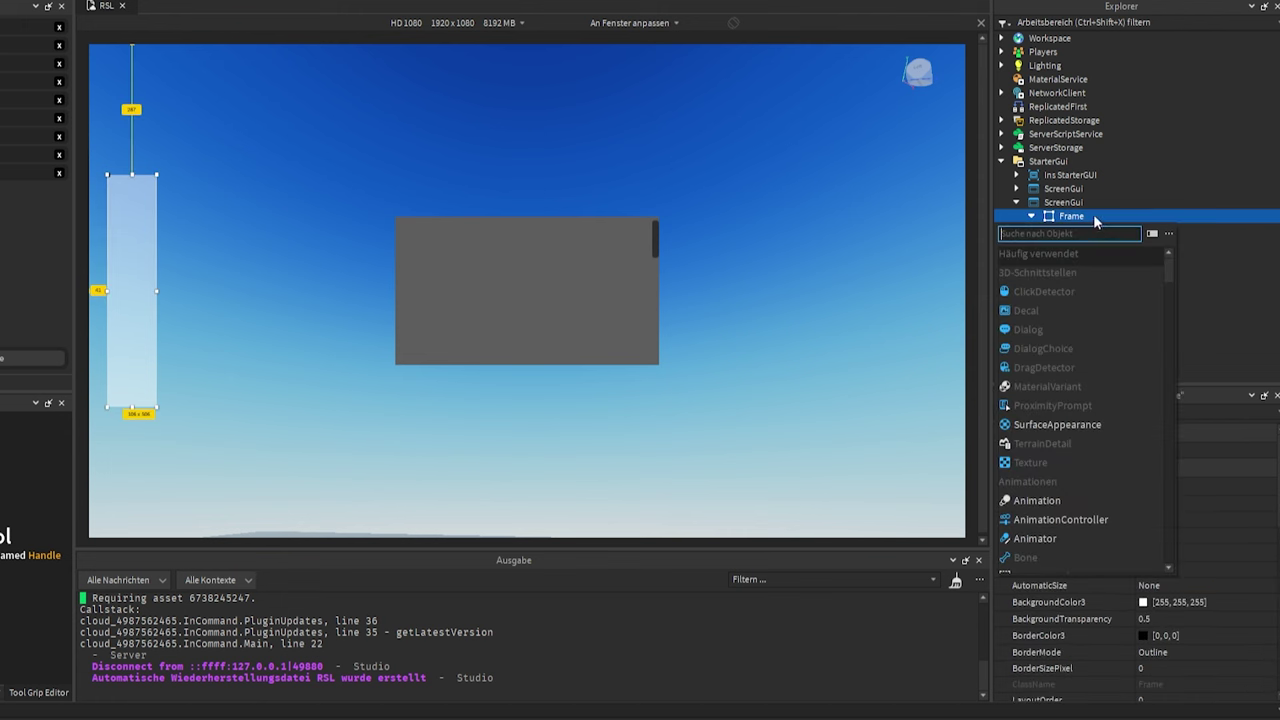
pyautogui.write('im')
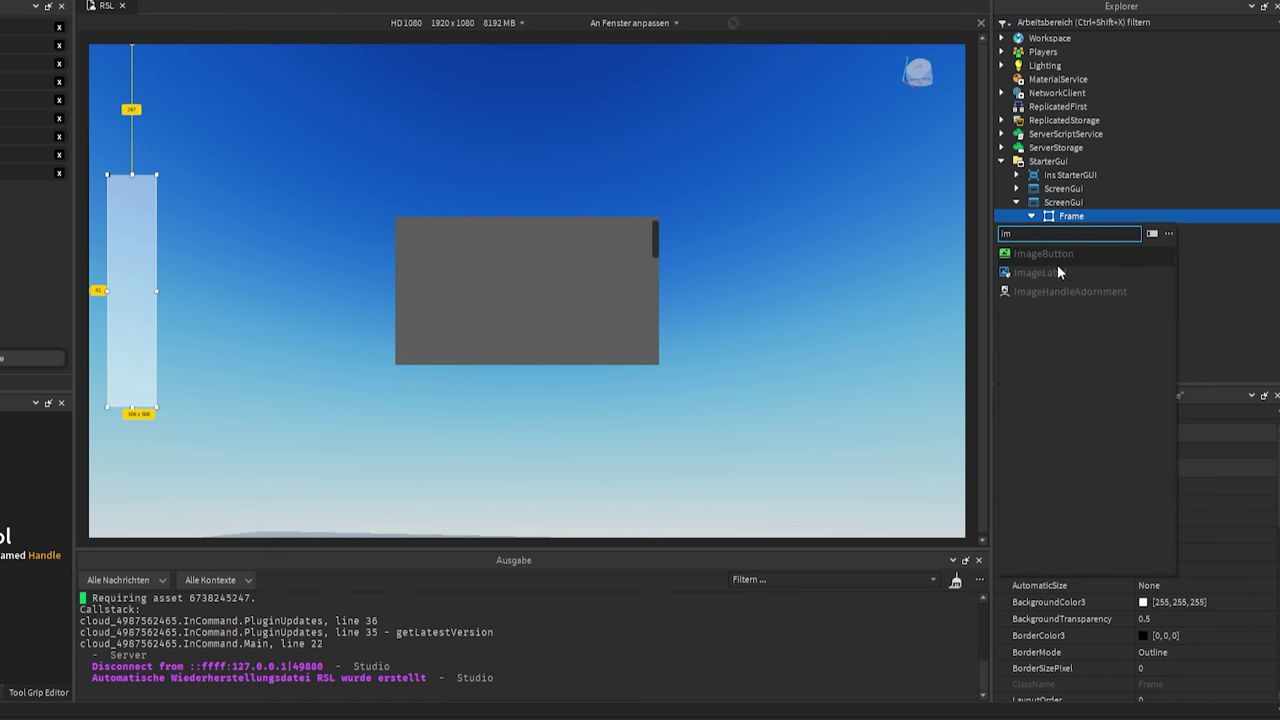
pyautogui.click(1040, 257)
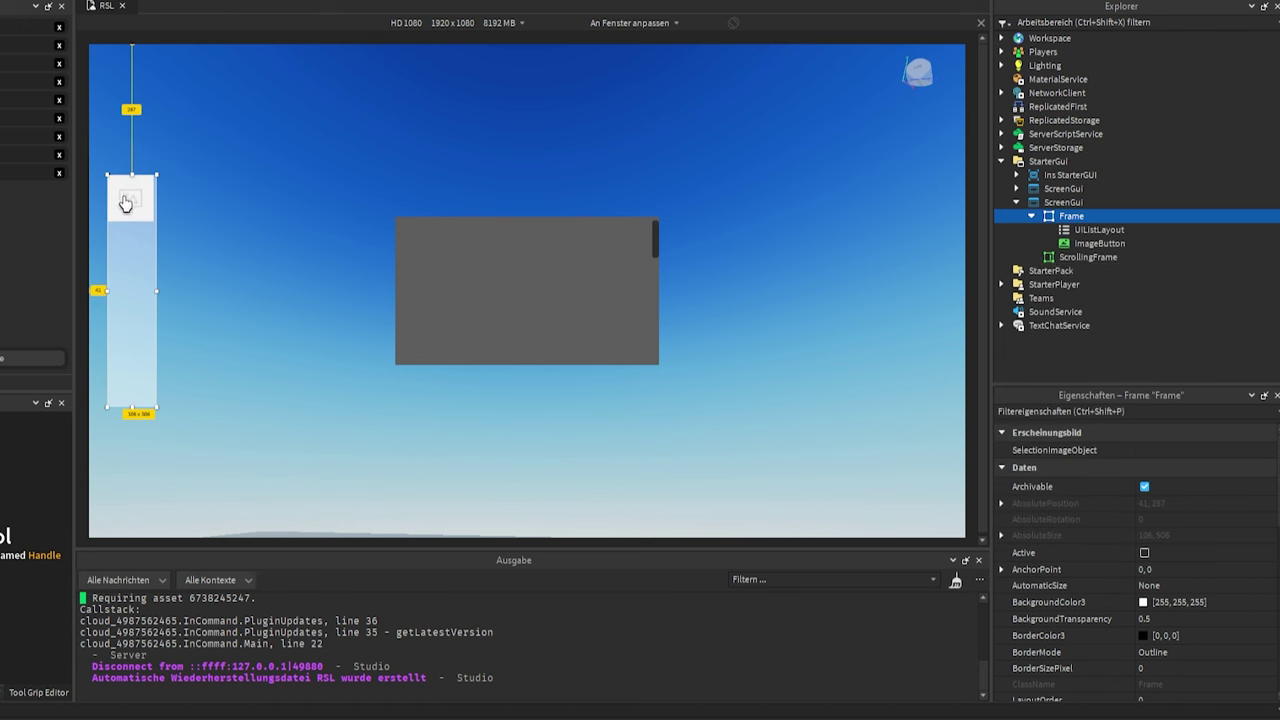
# Duplicate the ImageButton repeatedly inside the Frame and delete the surplus copies so that four are left.
pyautogui.click(1090, 243)
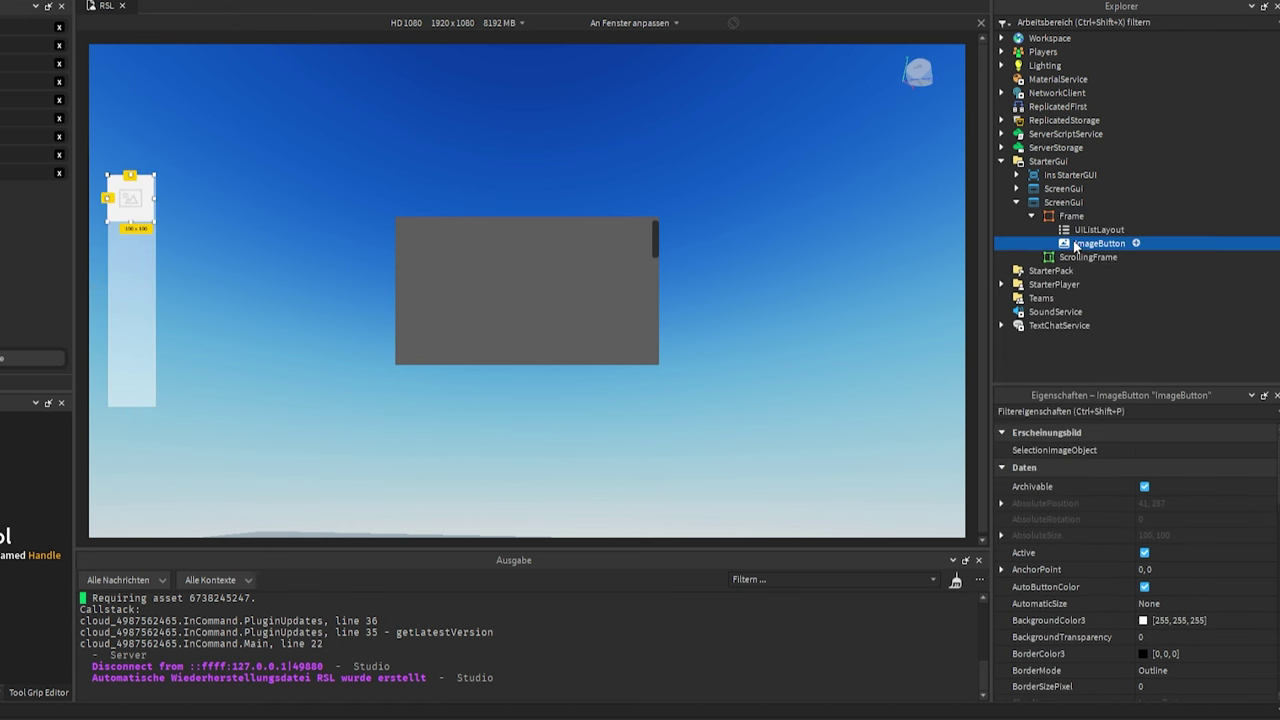
pyautogui.hotkey('ctrl', 'd')
pyautogui.hotkey('ctrl', 'd')
pyautogui.hotkey('ctrl', 'd')
pyautogui.hotkey('ctrl', 'd')
pyautogui.hotkey('ctrl', 'd')
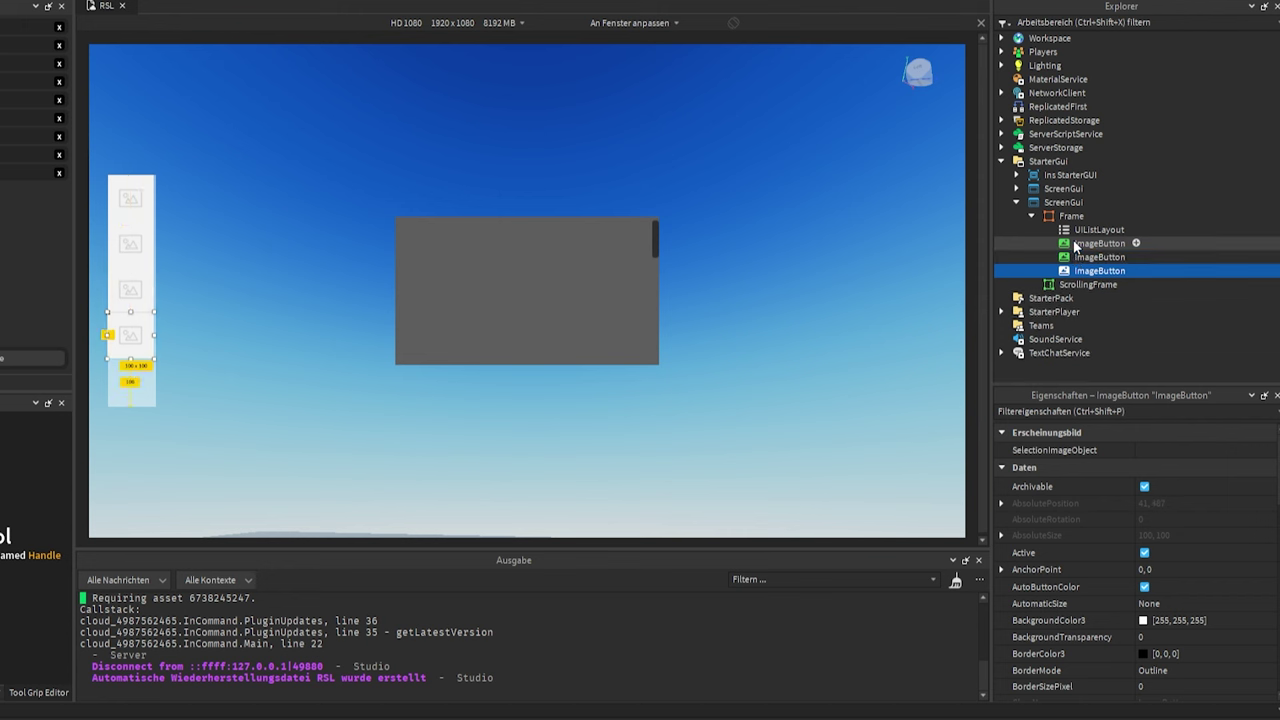
pyautogui.hotkey('ctrl', 'd')
pyautogui.hotkey('ctrl', 'd')
pyautogui.hotkey('ctrl', 'd')
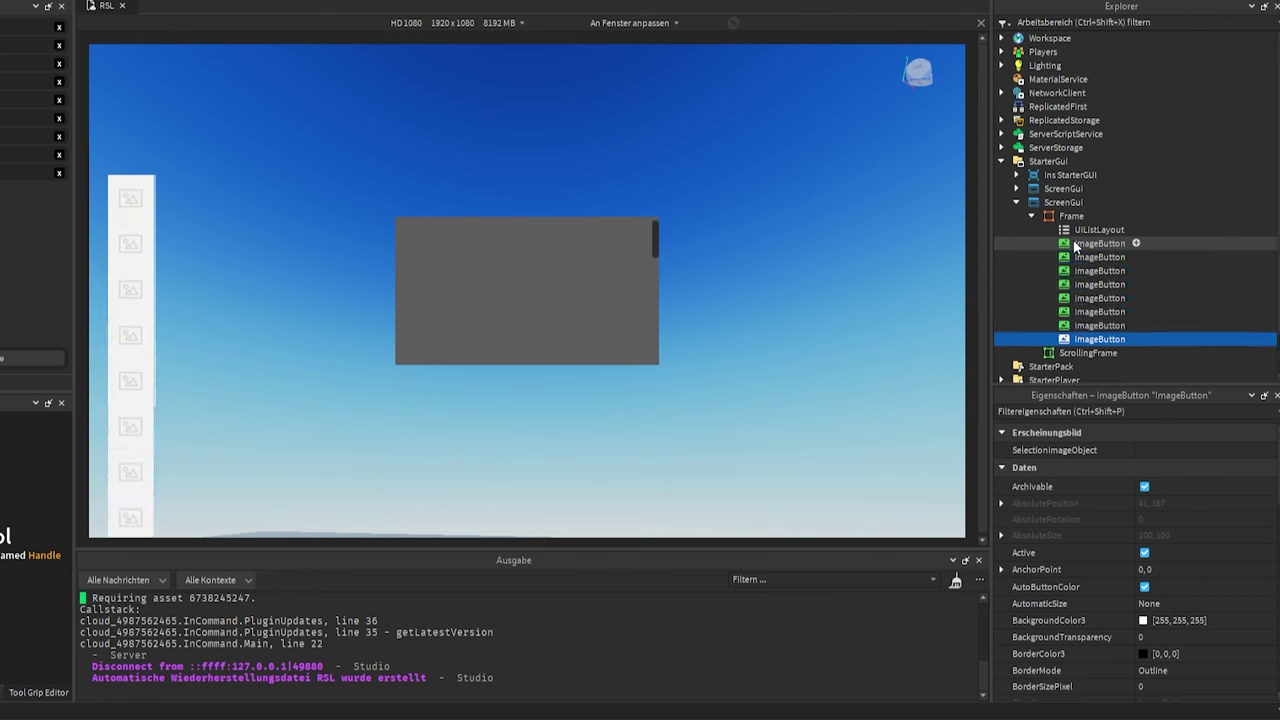
pyautogui.click(1076, 243)
pyautogui.keyDown('shift'); pyautogui.click(1100, 298); pyautogui.keyUp('shift')
pyautogui.press('Delete')
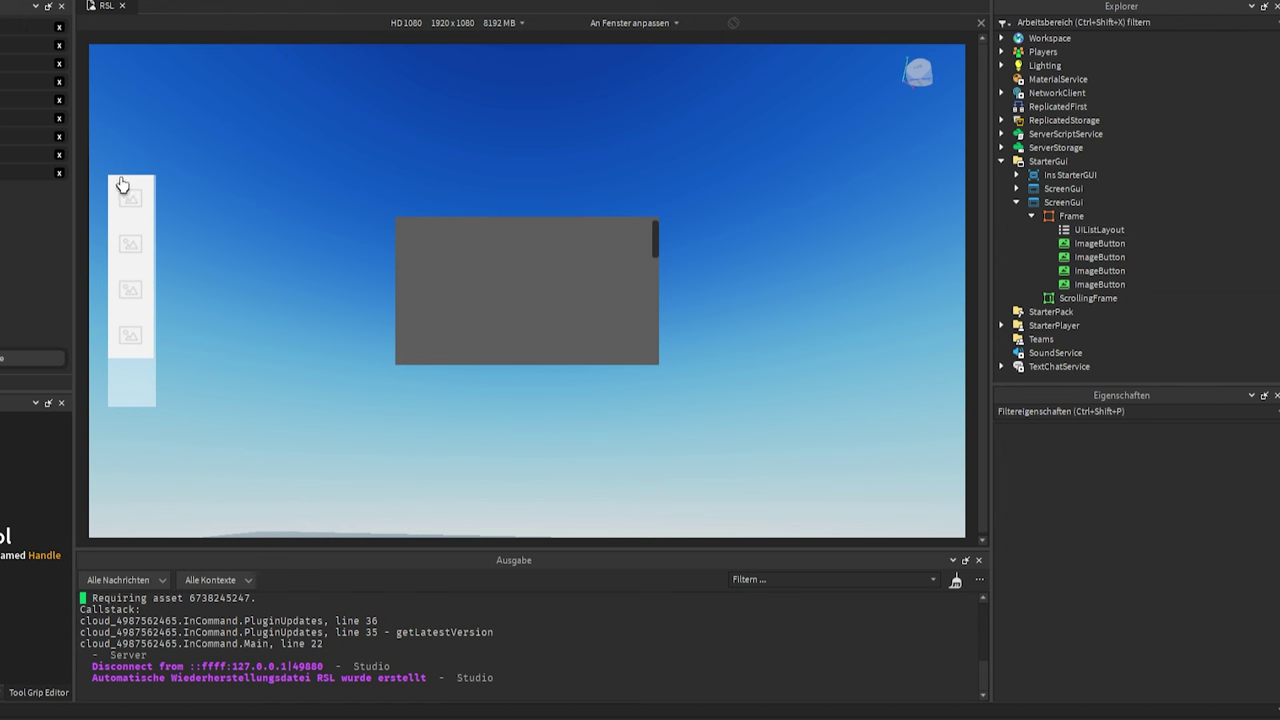
# Set the UIListLayout's Padding to 0,10 to space out the ImageButtons.
pyautogui.click(1090, 230)
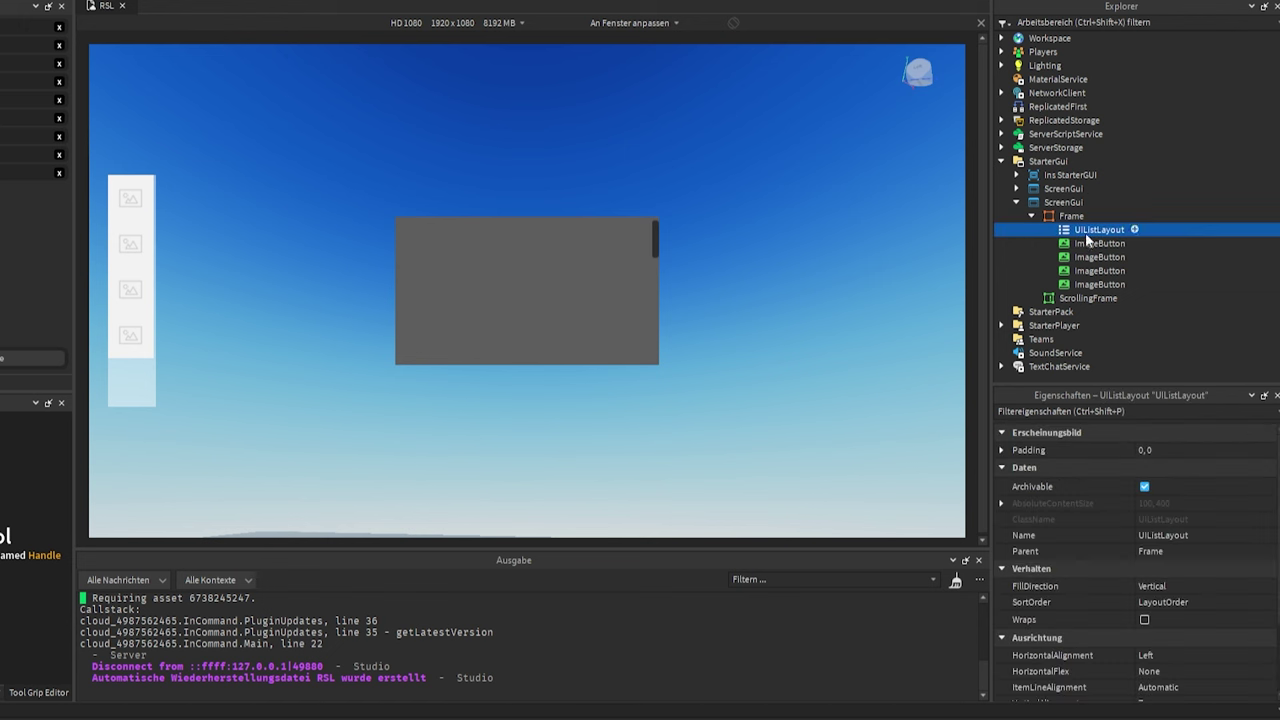
pyautogui.click(1150, 453)
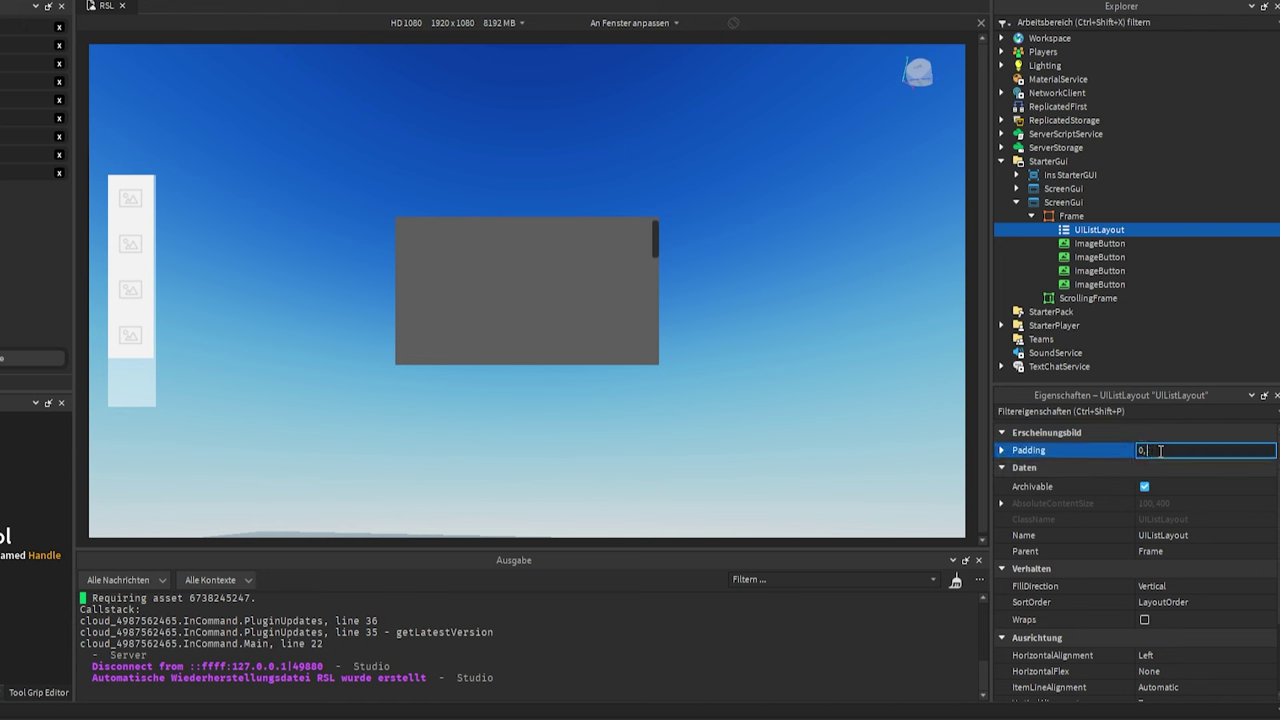
pyautogui.write('10')
pyautogui.press('Return')
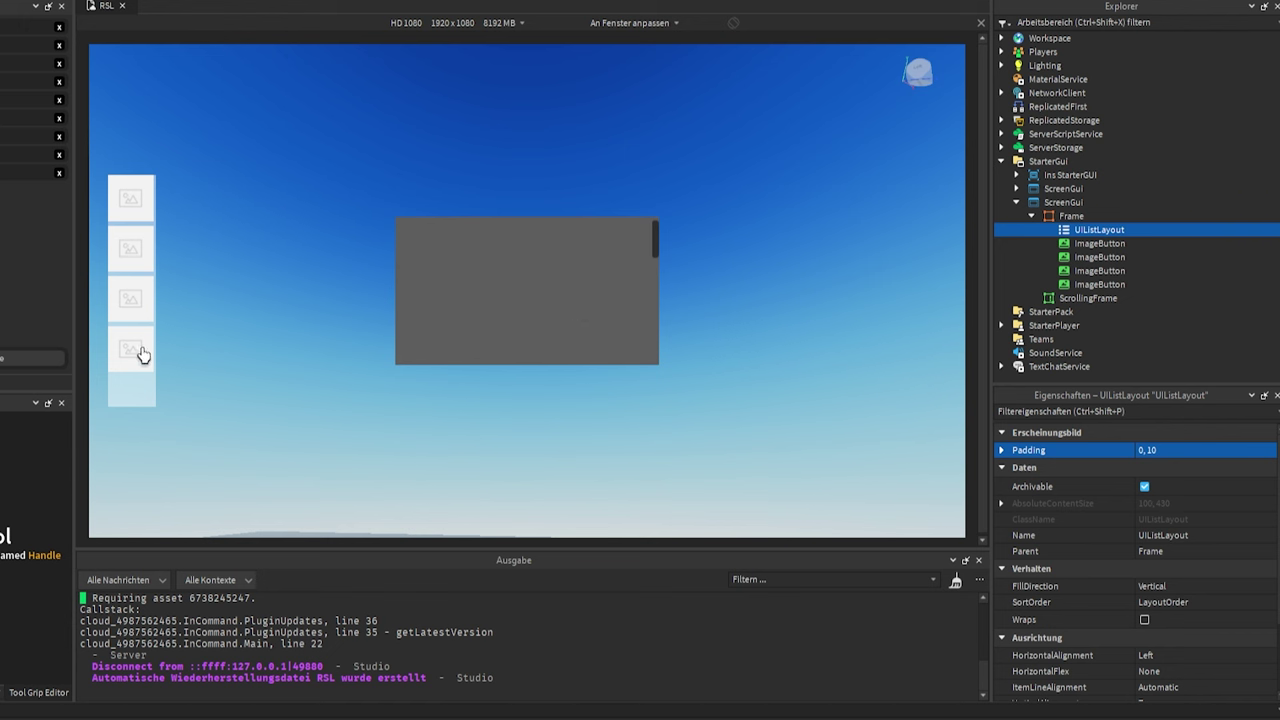
# Try Horizontal for the UIListLayout's FillDirection and return it to Vertical.
pyautogui.click(1152, 585)
pyautogui.click(1158, 587)
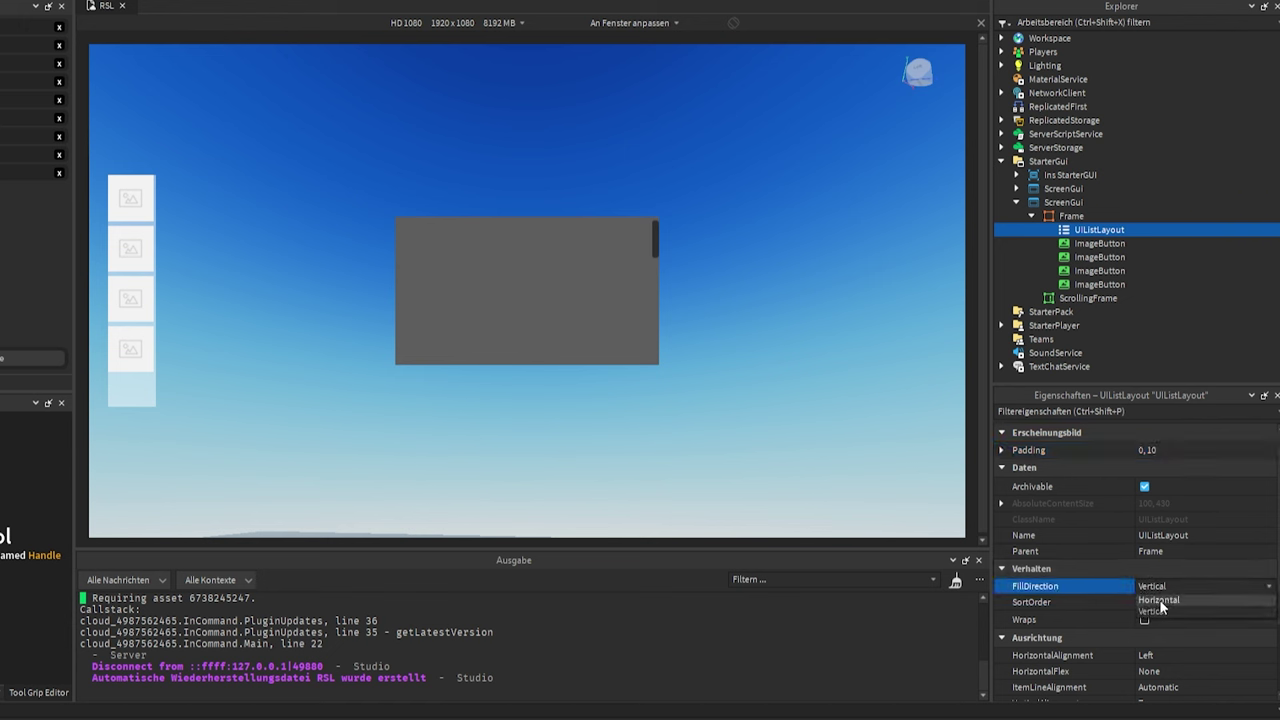
pyautogui.click(1159, 600)
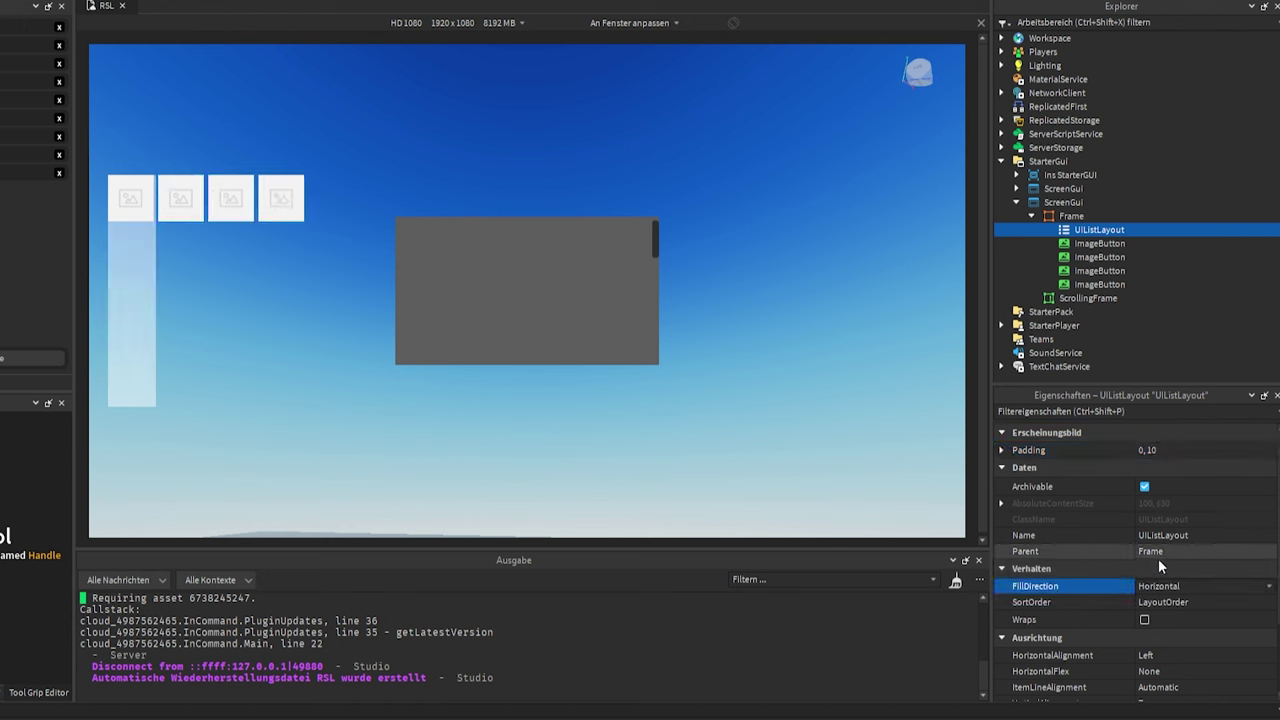
pyautogui.click(1164, 586)
pyautogui.click(1170, 610)
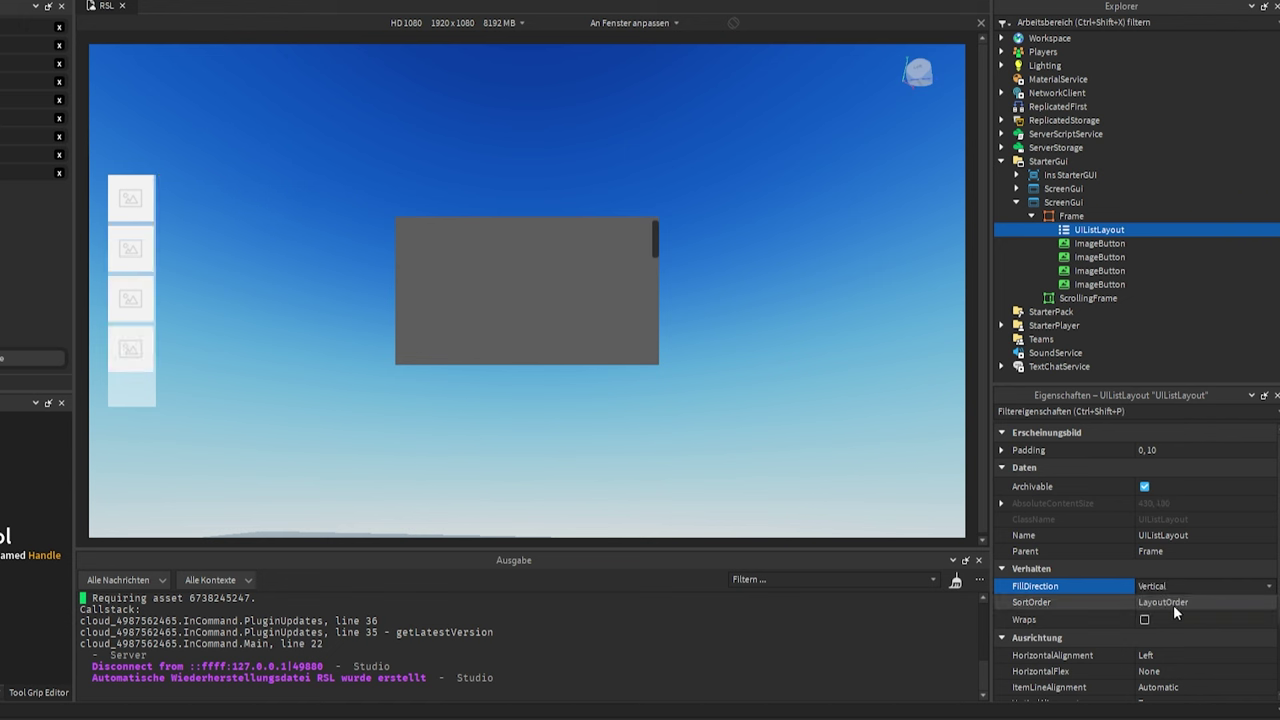
# Try Name for the UIListLayout's SortOrder and return it to LayoutOrder.
pyautogui.click(1173, 604)
pyautogui.click(1173, 604)
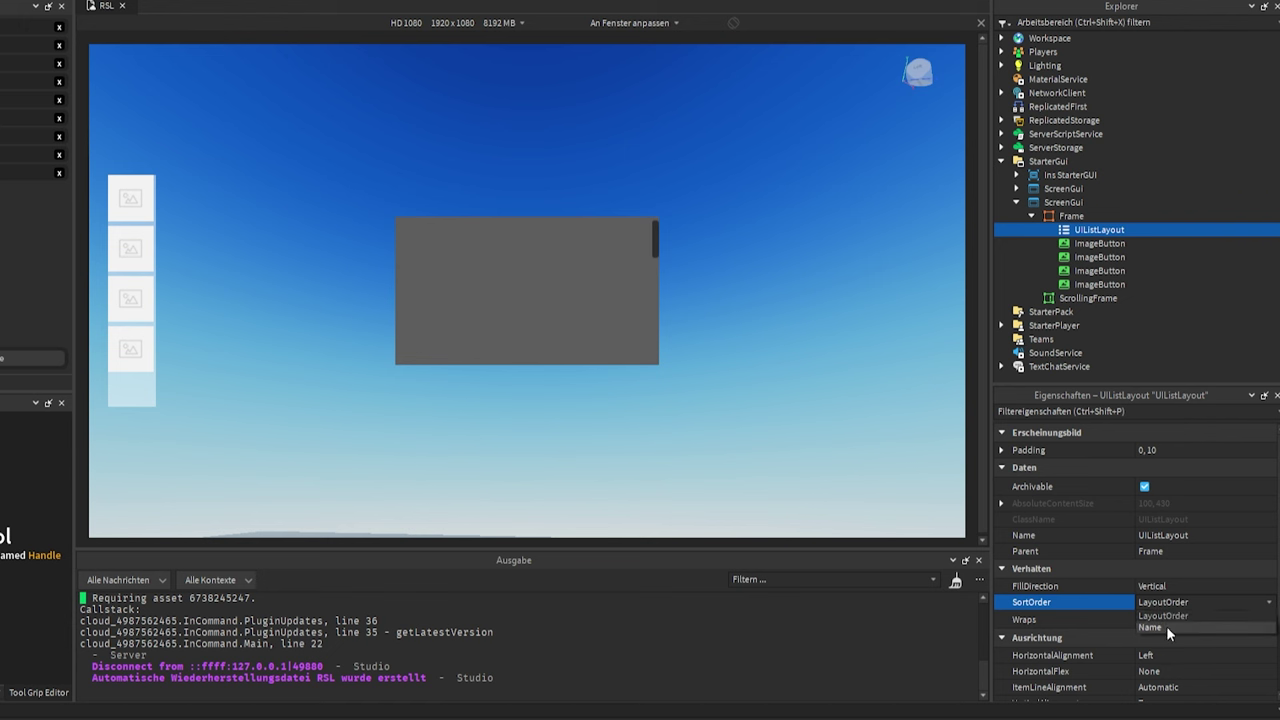
pyautogui.click(1166, 626)
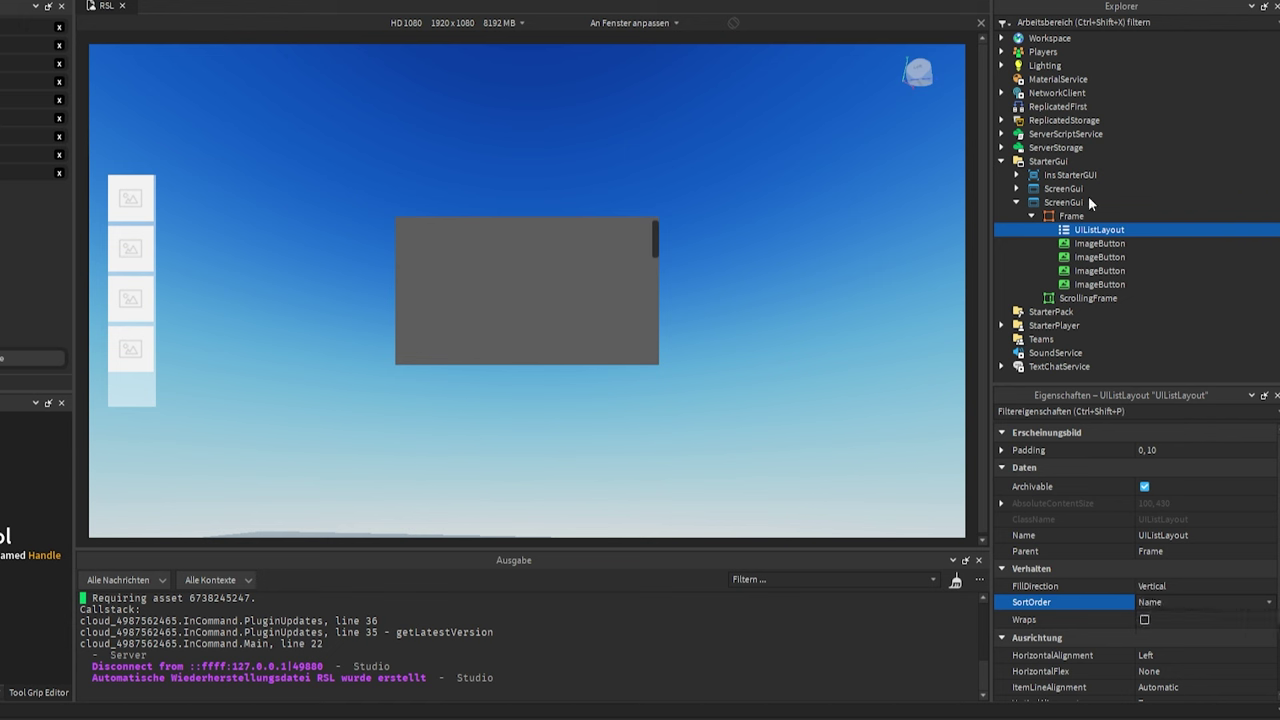
pyautogui.click(1189, 597)
pyautogui.click(1168, 609)
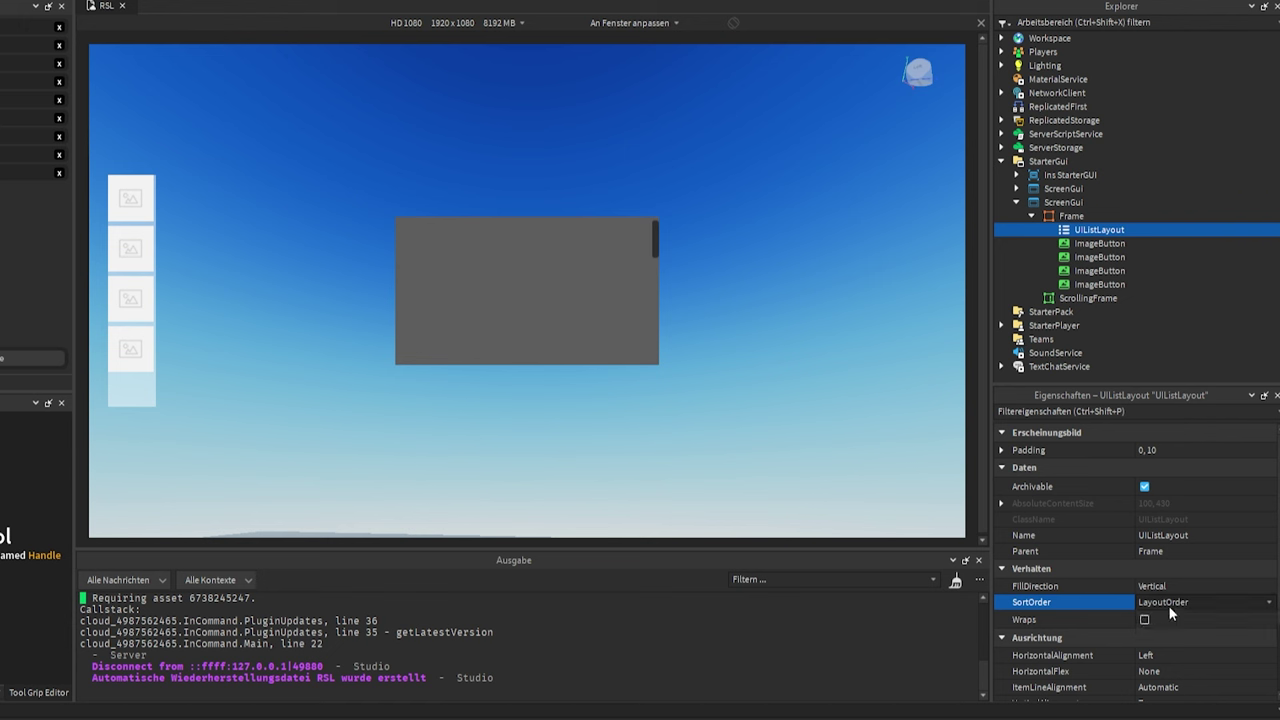
# Duplicate the last ImageButton in the Frame, and try deleting the second one before undoing that deletion.
pyautogui.click(1068, 287)
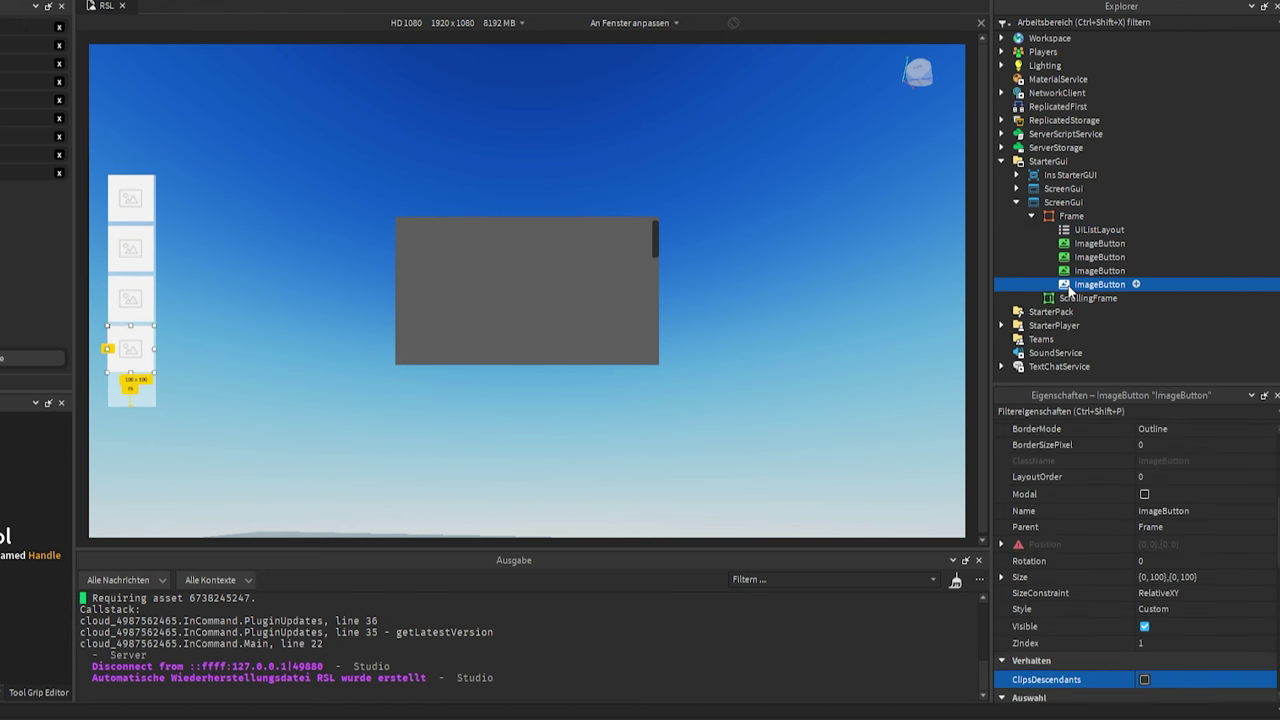
pyautogui.hotkey('ctrl', 'd')
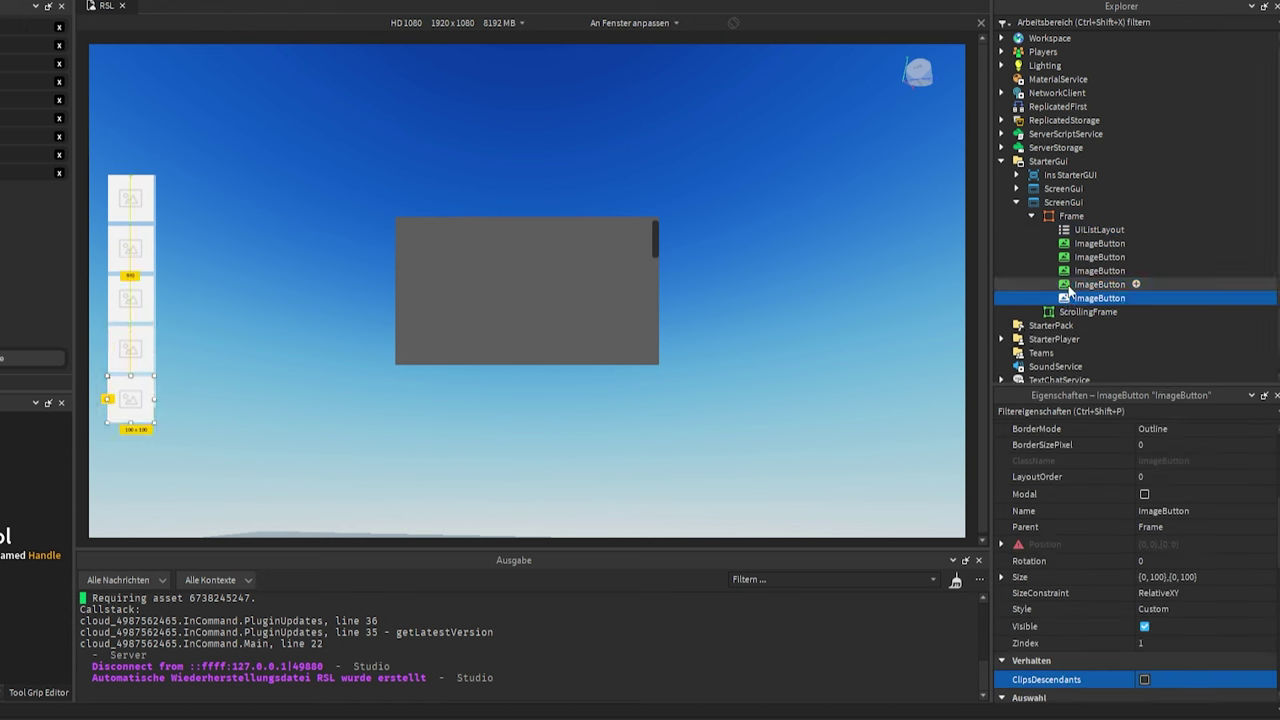
pyautogui.click(1079, 259)
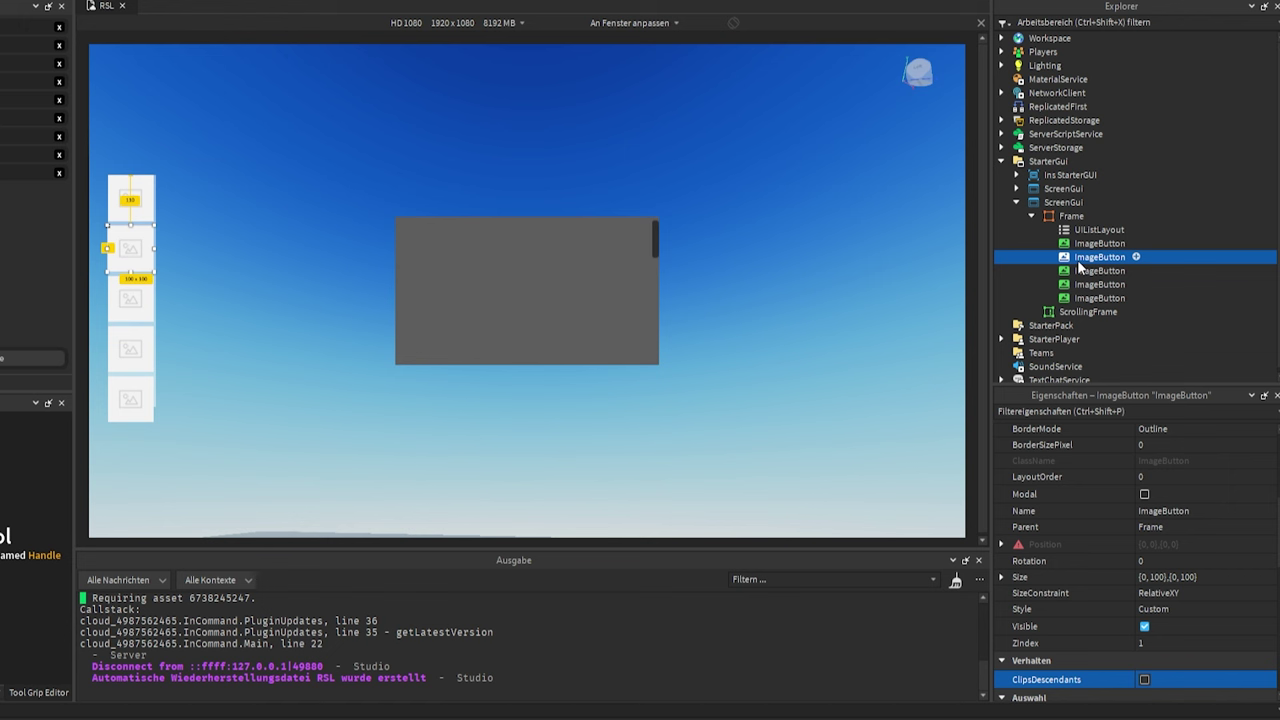
pyautogui.press('Delete')
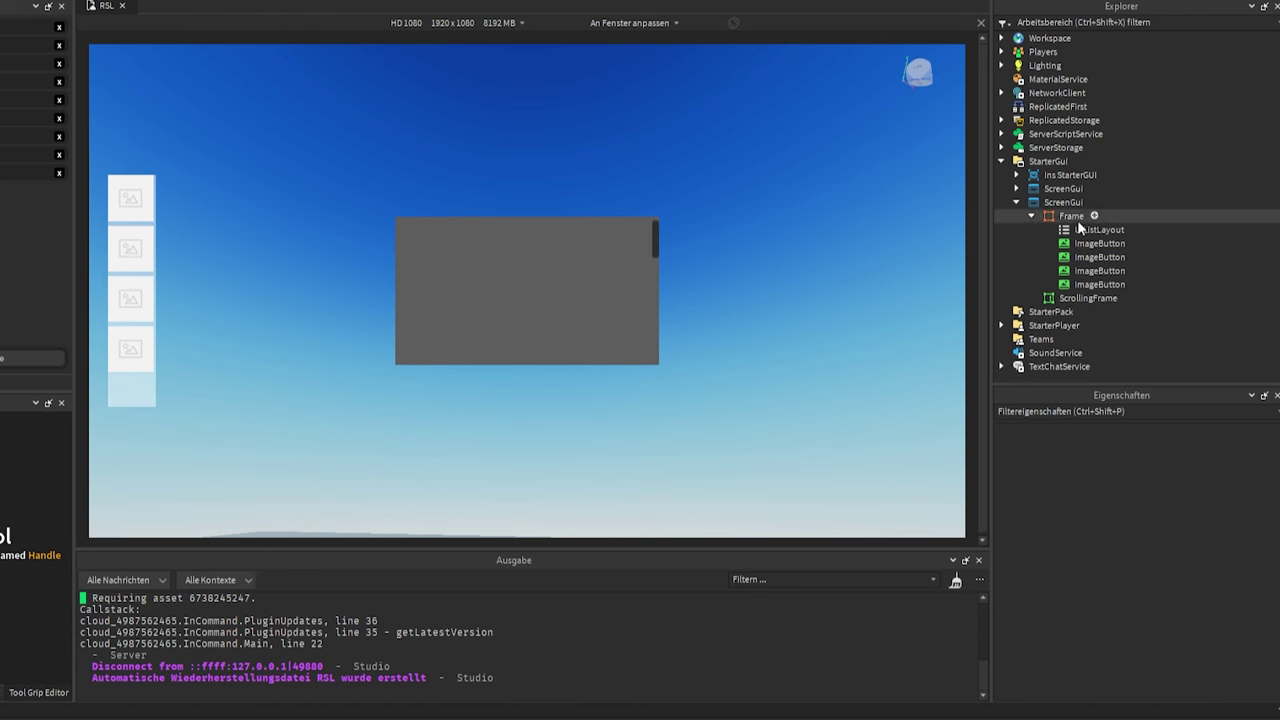
pyautogui.click(1068, 216)
pyautogui.hotkey('ctrl', 'z')
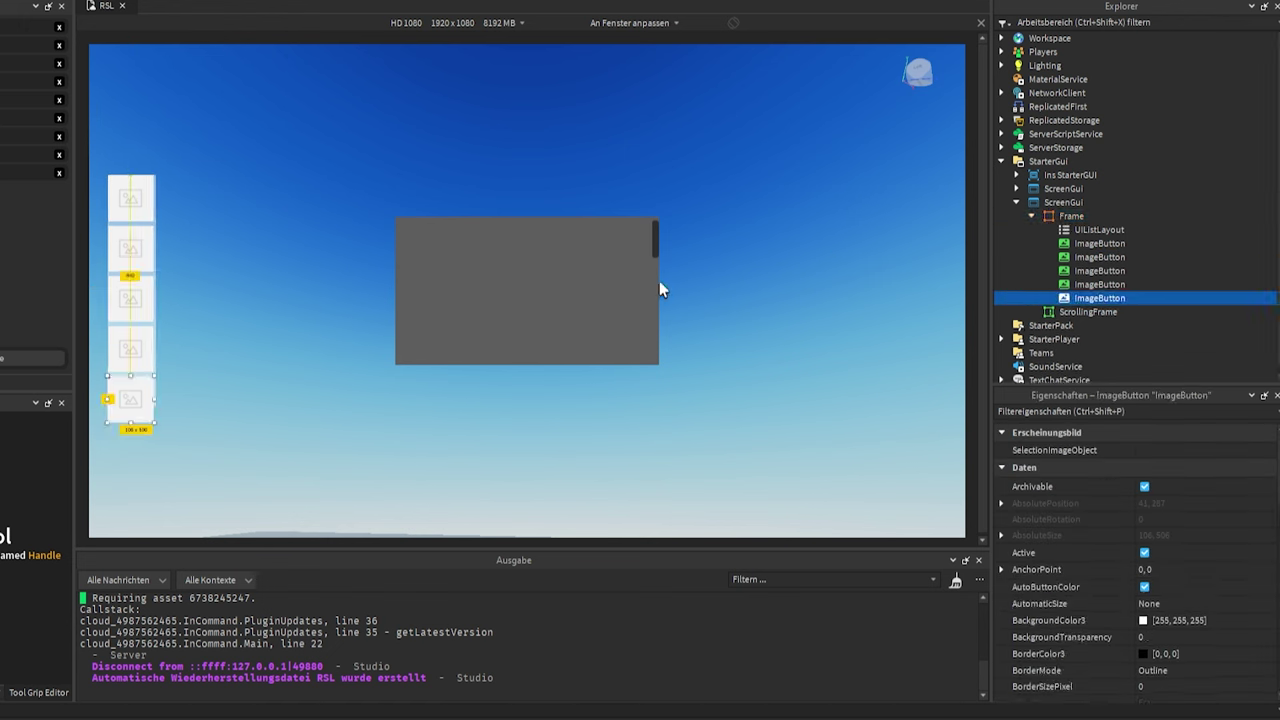
# Set the first ImageButton's BackgroundColor3 to green (70, 255, 70).
pyautogui.click(1078, 231)
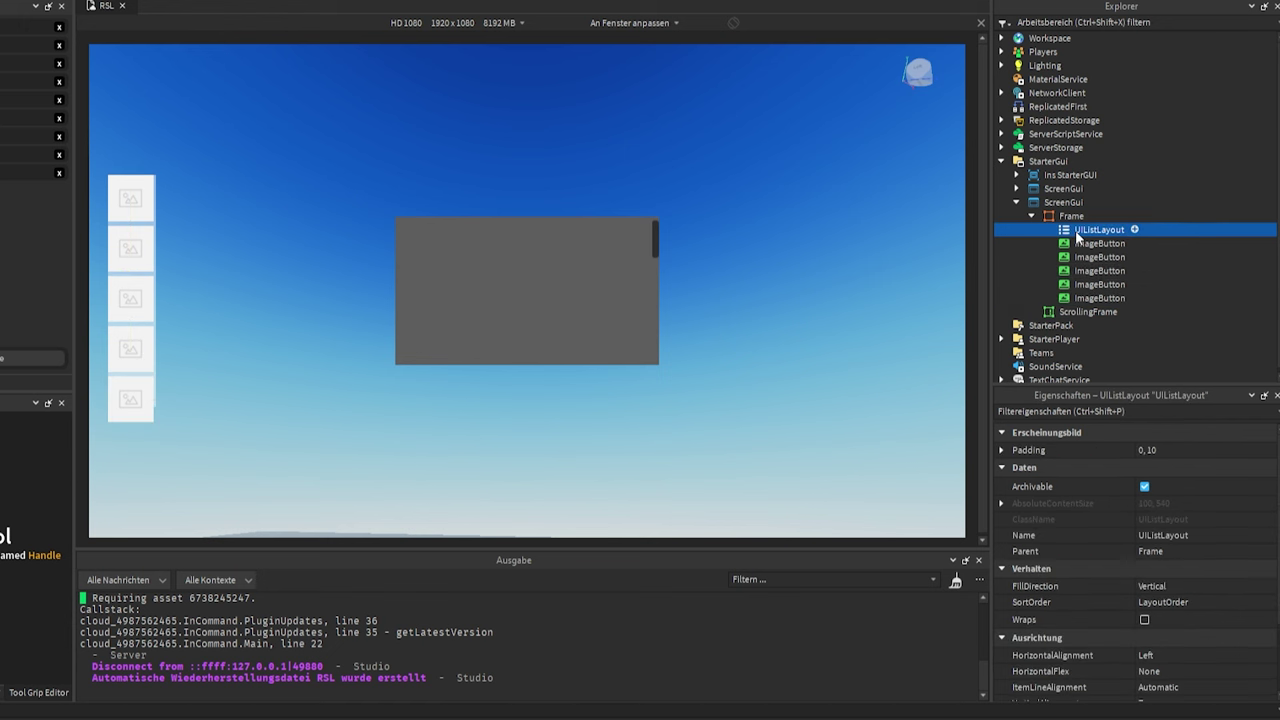
pyautogui.click(1082, 244)
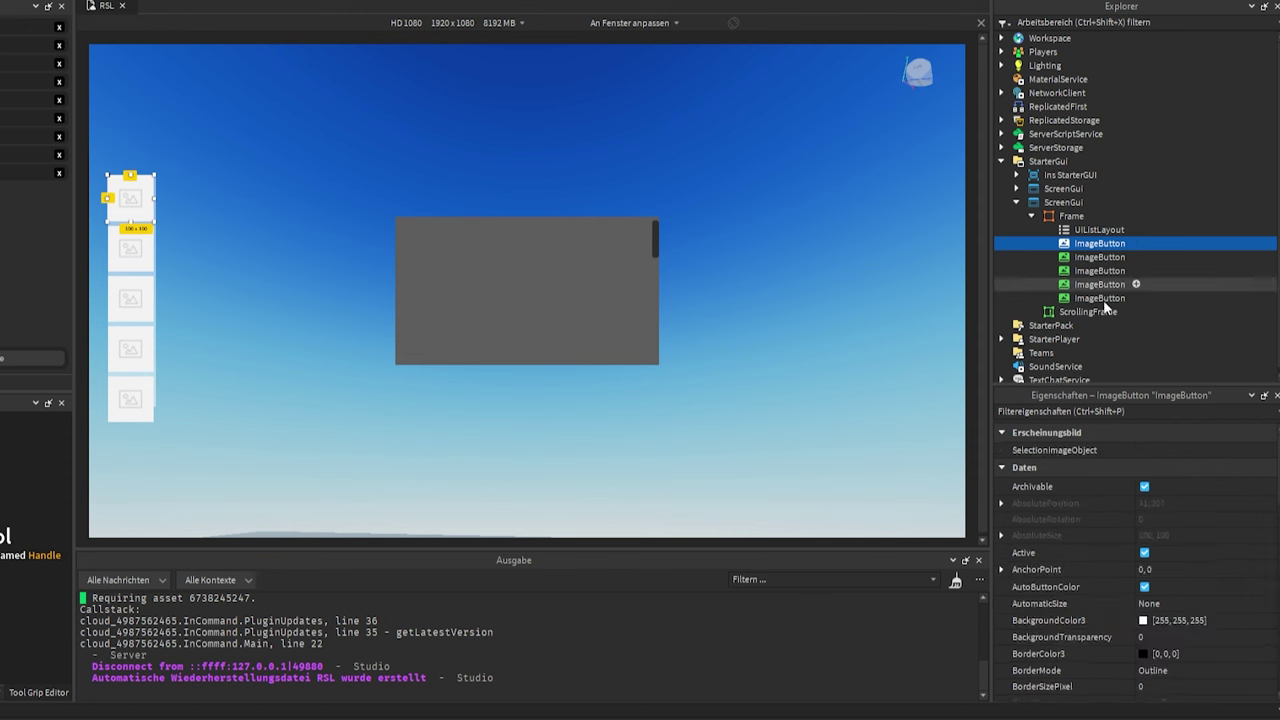
pyautogui.click(1142, 621)
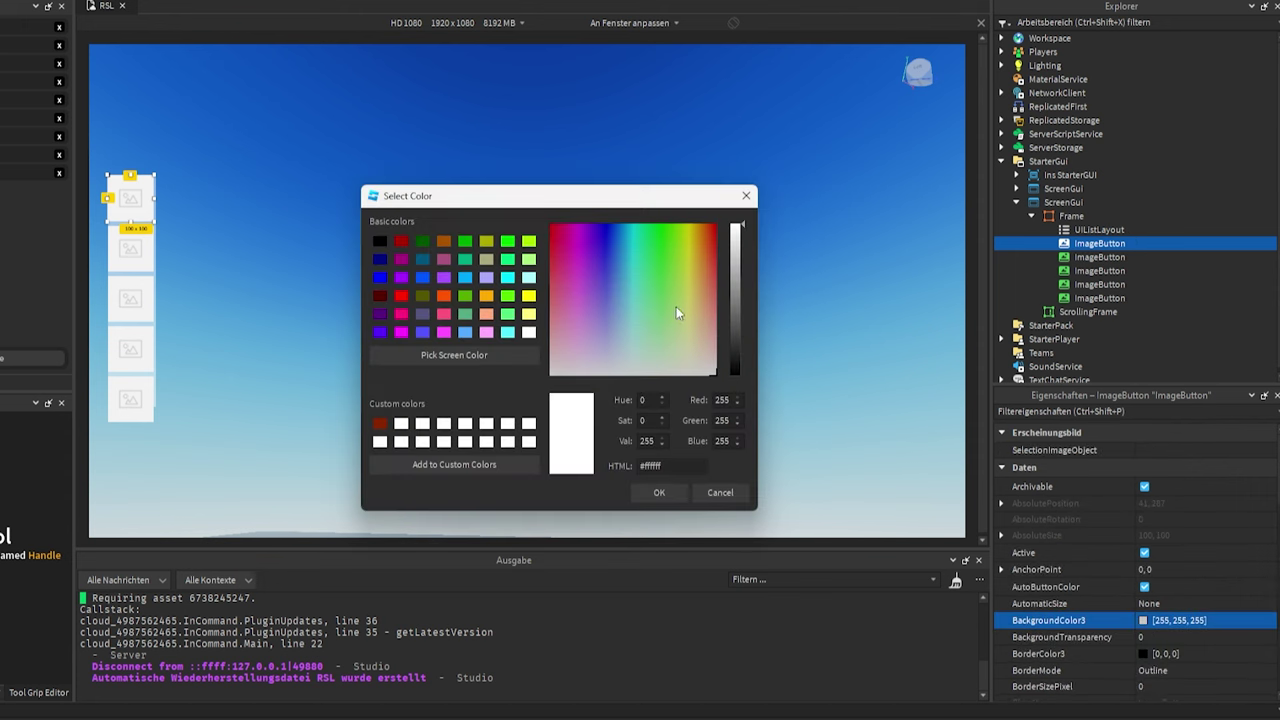
pyautogui.moveTo(676, 306); pyautogui.dragTo(660, 275)
pyautogui.click(659, 492)
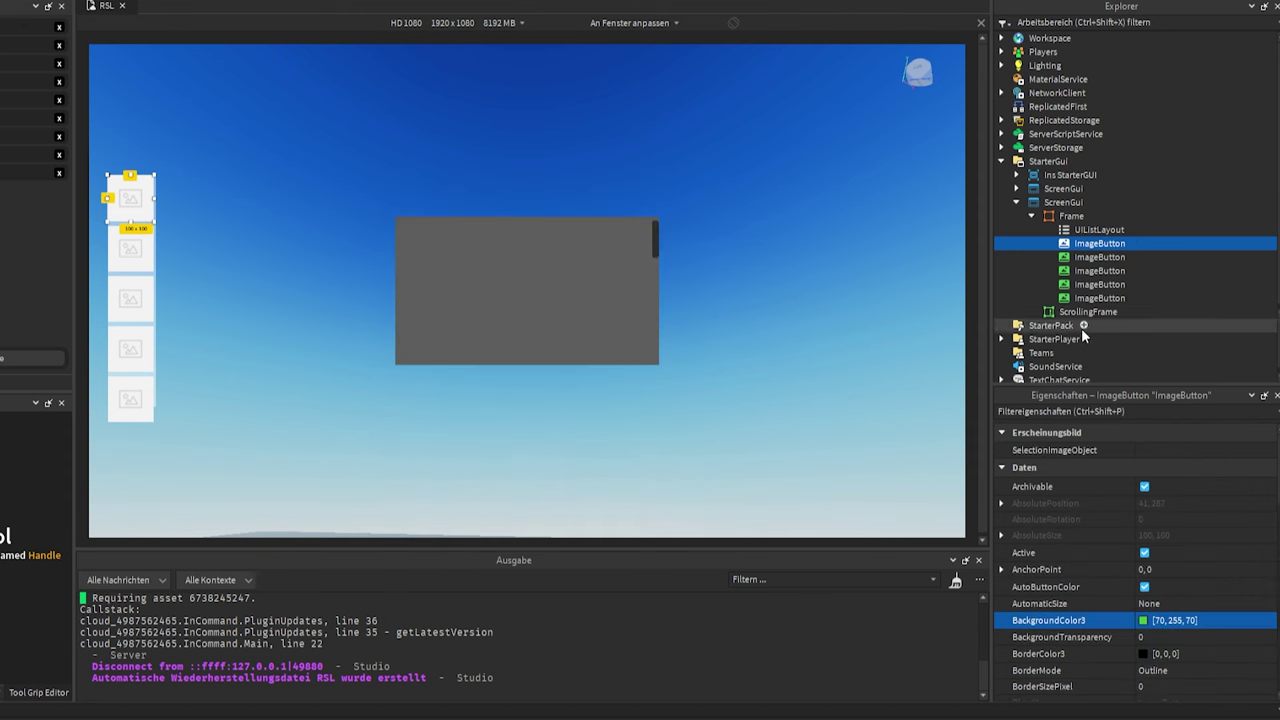
# Replace the white ImageButtons with a duplicate of the green one and set the duplicate's BackgroundColor3 to blue (38, 96, 255).
pyautogui.scroll(-5, 1121, 540)
pyautogui.scroll(5, 1127, 536)
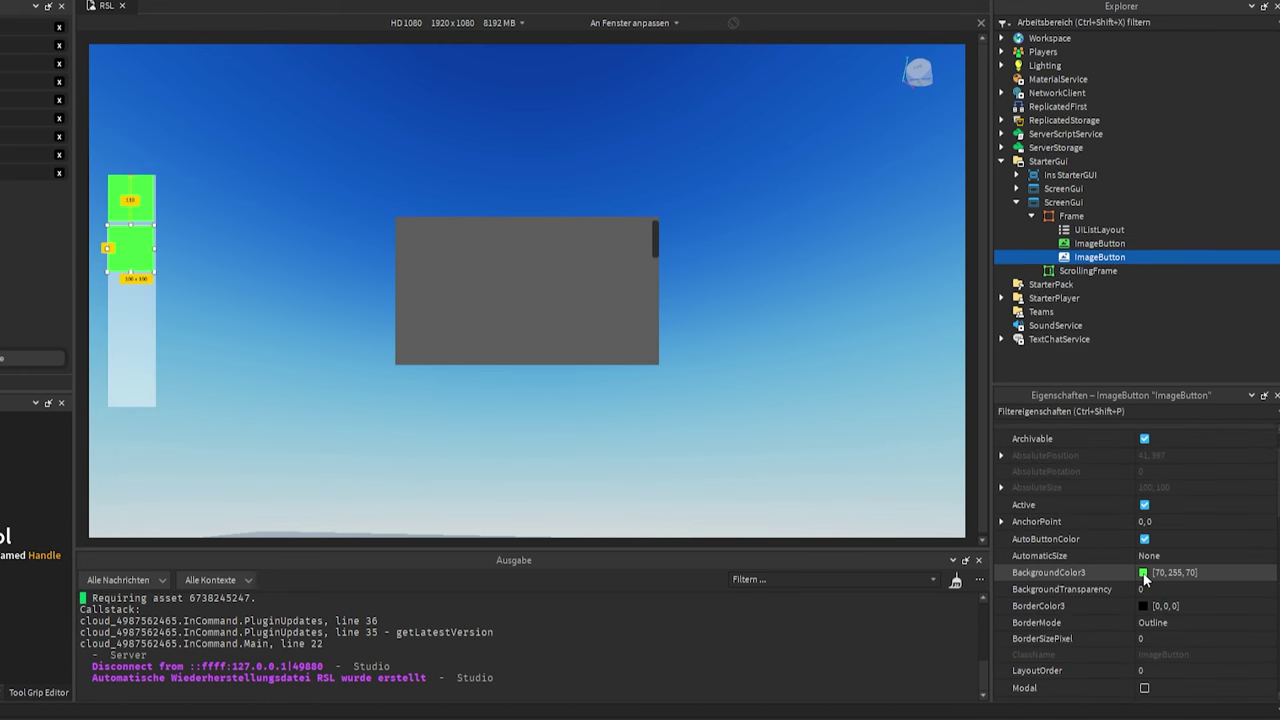
pyautogui.click(1143, 573)
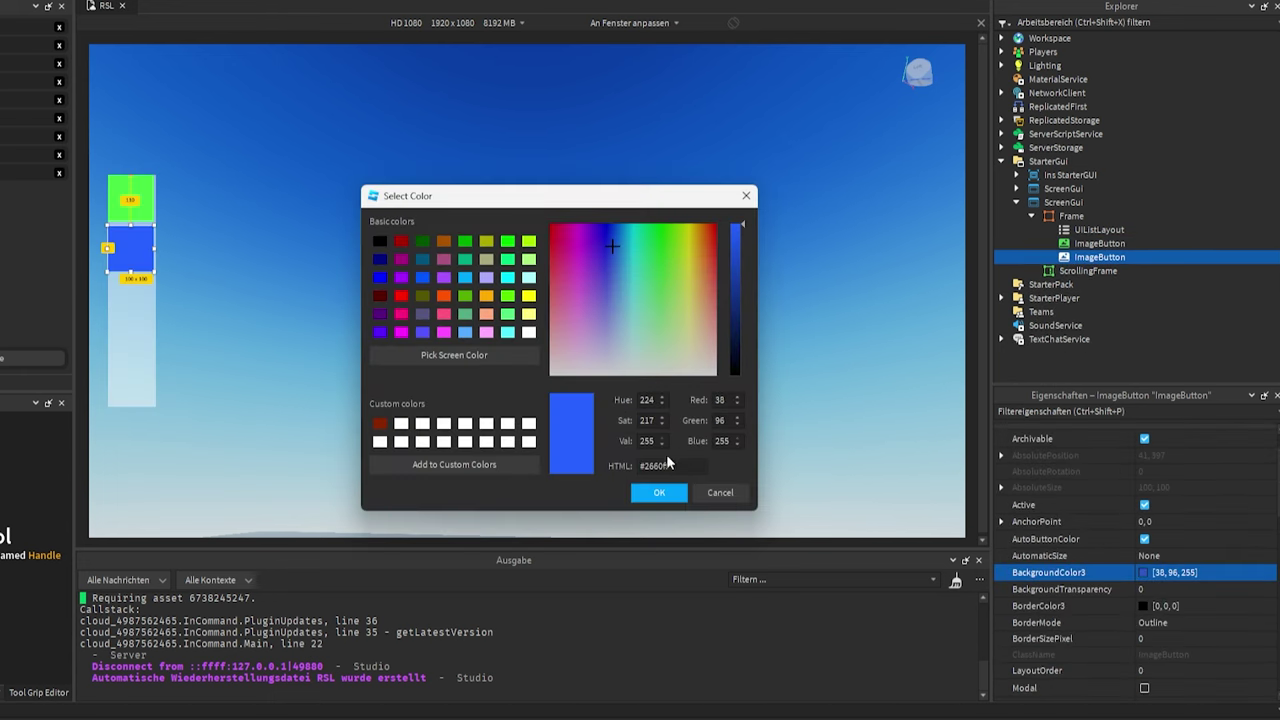
# Colour the second, third and fourth ImageButton backgrounds blue (38, 96, 255), orange (255, 177, 43) and pink (255, 46, 102).
pyautogui.click(659, 492)
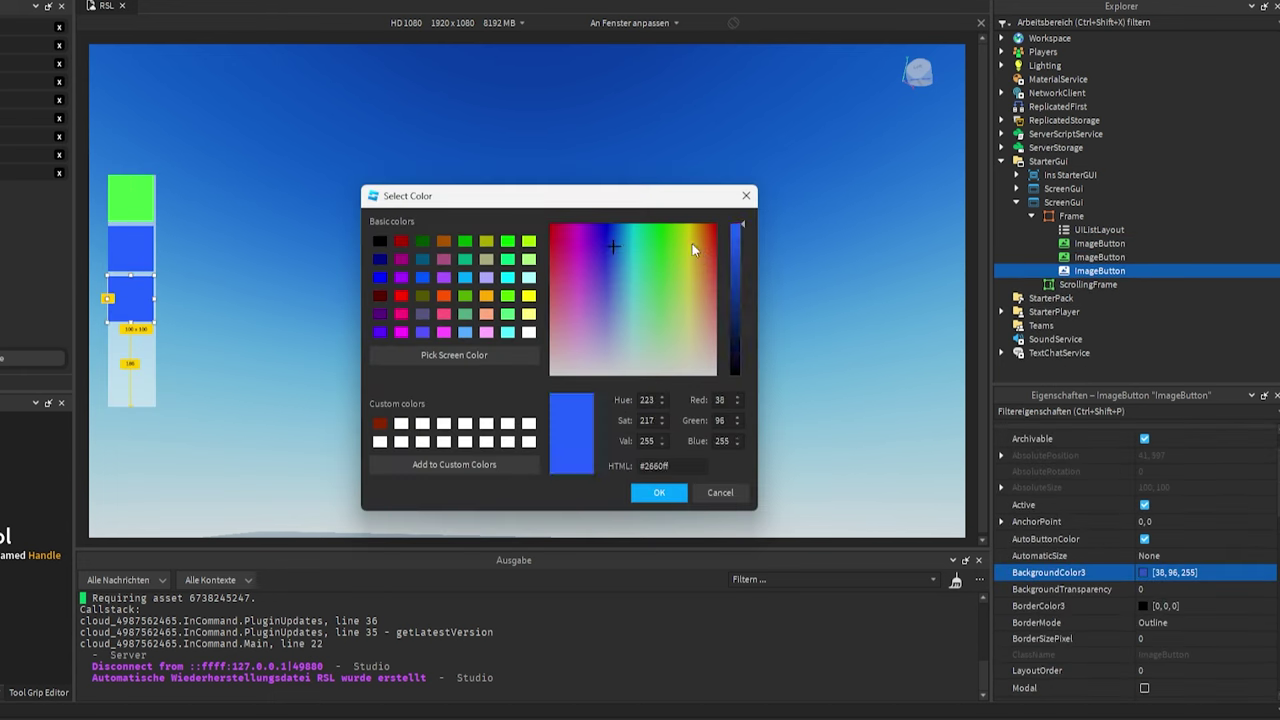
pyautogui.click(697, 248)
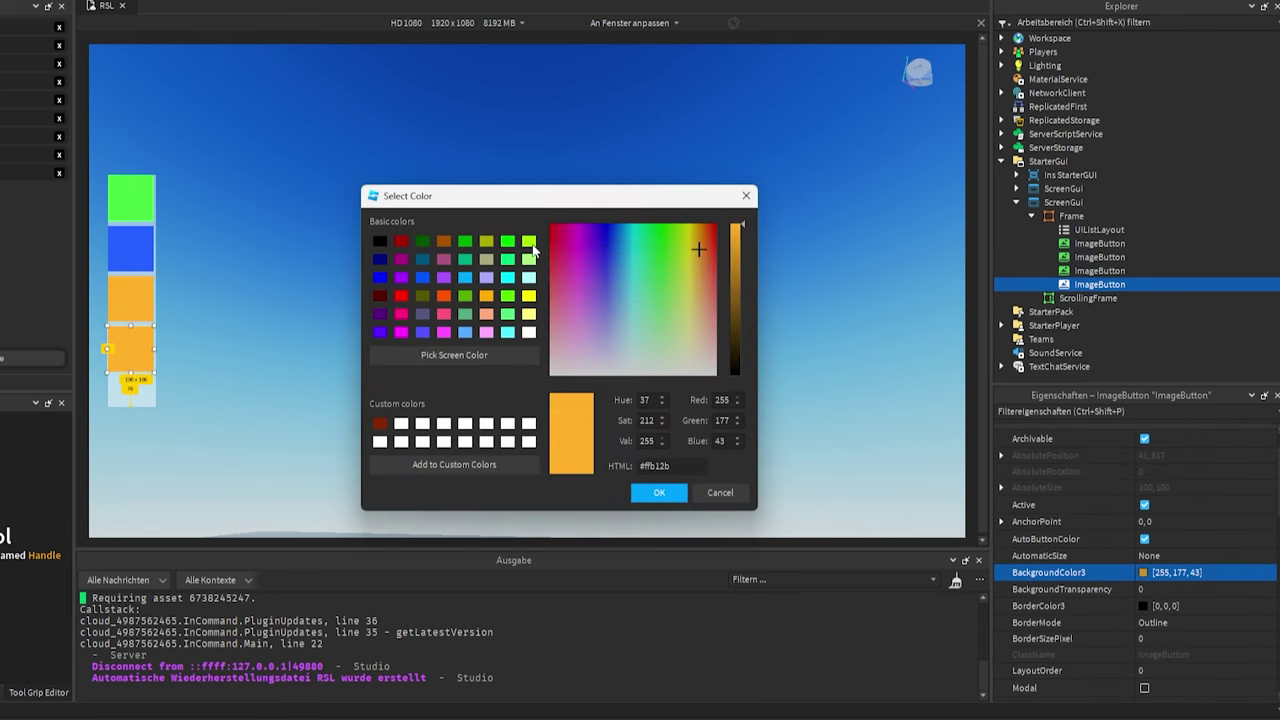
pyautogui.click(557, 250)
pyautogui.click(659, 492)
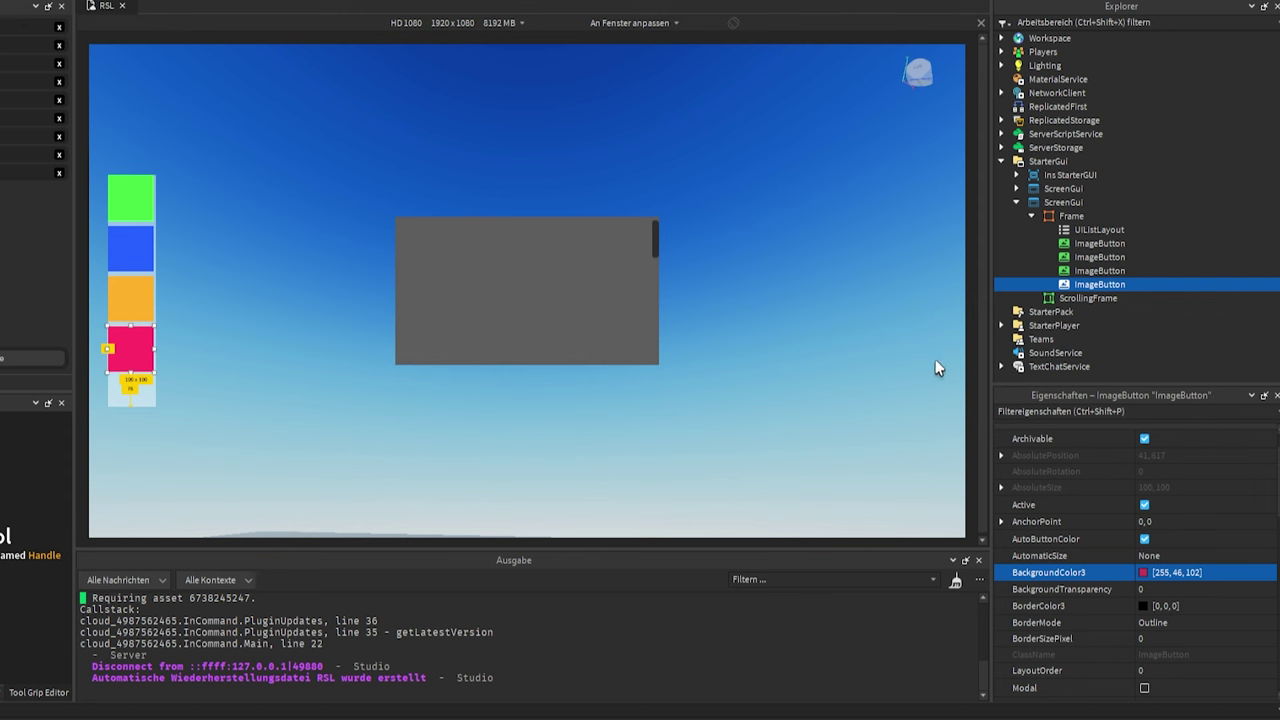
# Try a LayoutOrder of -1 on the pink ImageButton and return it to 0.
pyautogui.scroll(-4, 1076, 476)
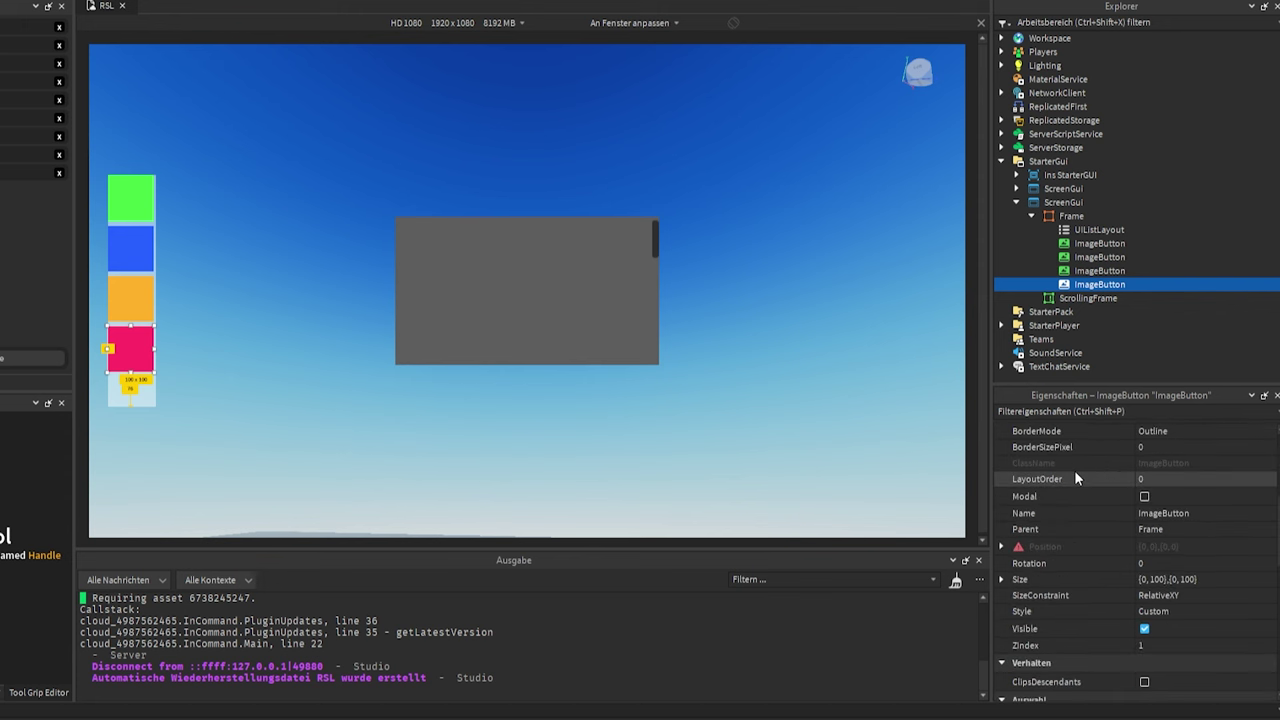
pyautogui.click(1166, 478)
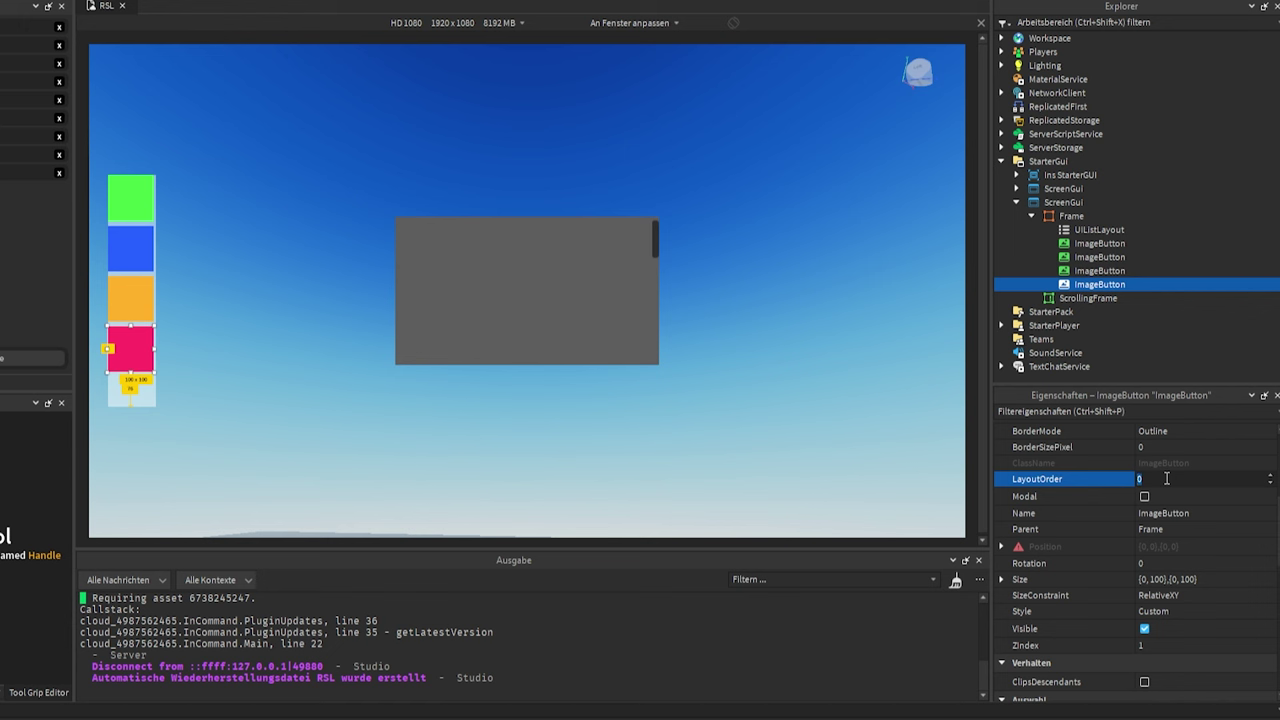
pyautogui.write('-1')
pyautogui.press('Return')
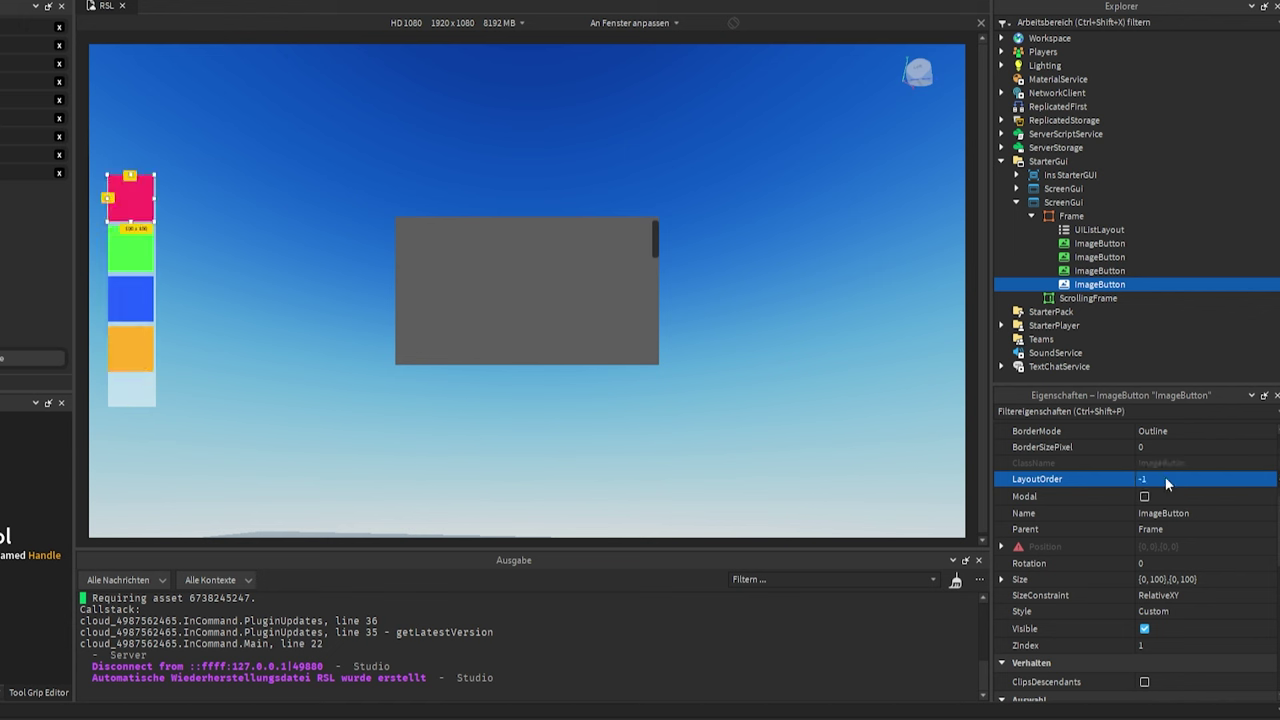
pyautogui.click(1165, 478)
pyautogui.write('0')
pyautogui.press('Return')
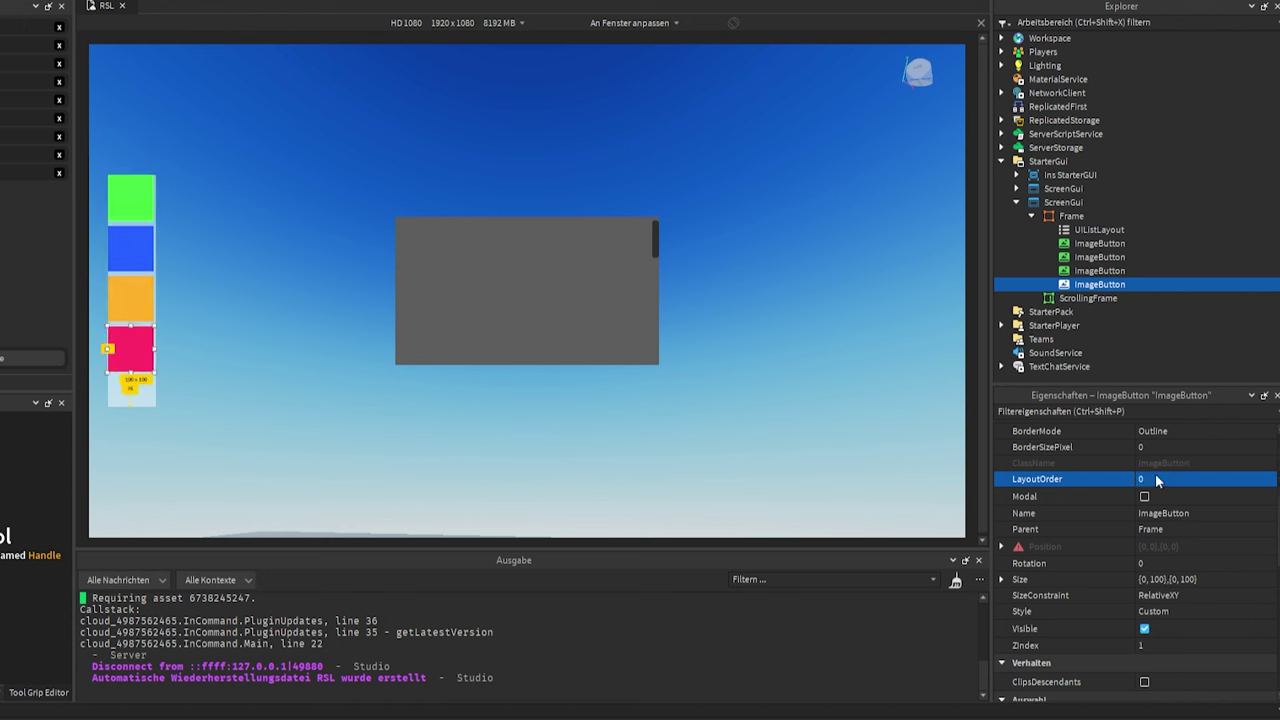
# Set the LayoutOrder of the green ImageButton to 10.
pyautogui.click(1094, 247)
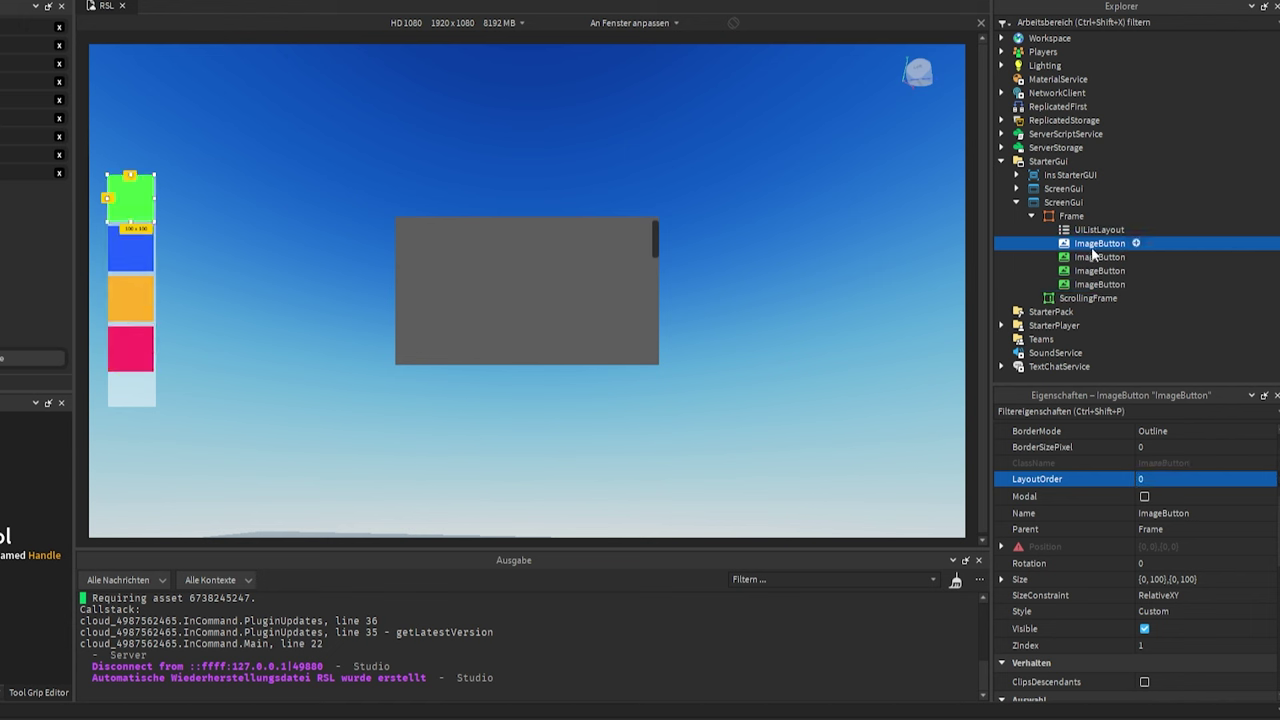
pyautogui.click(1154, 480)
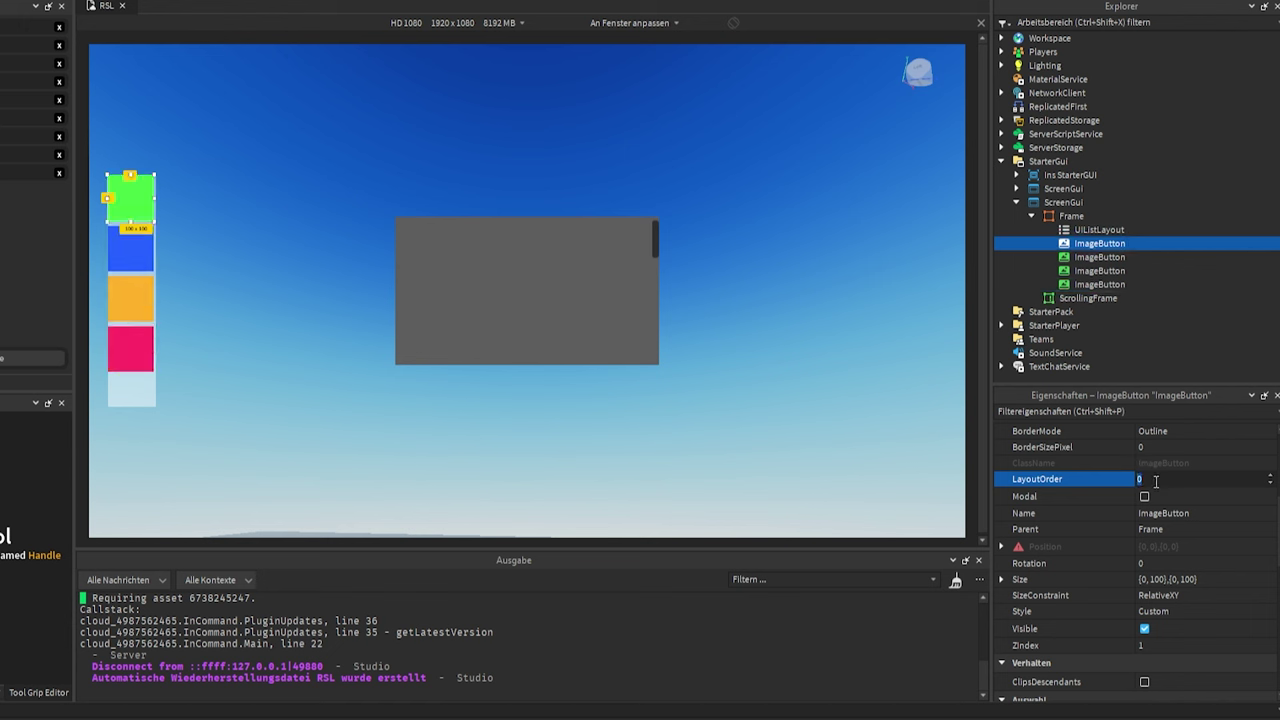
pyautogui.write('10')
pyautogui.press('Return')
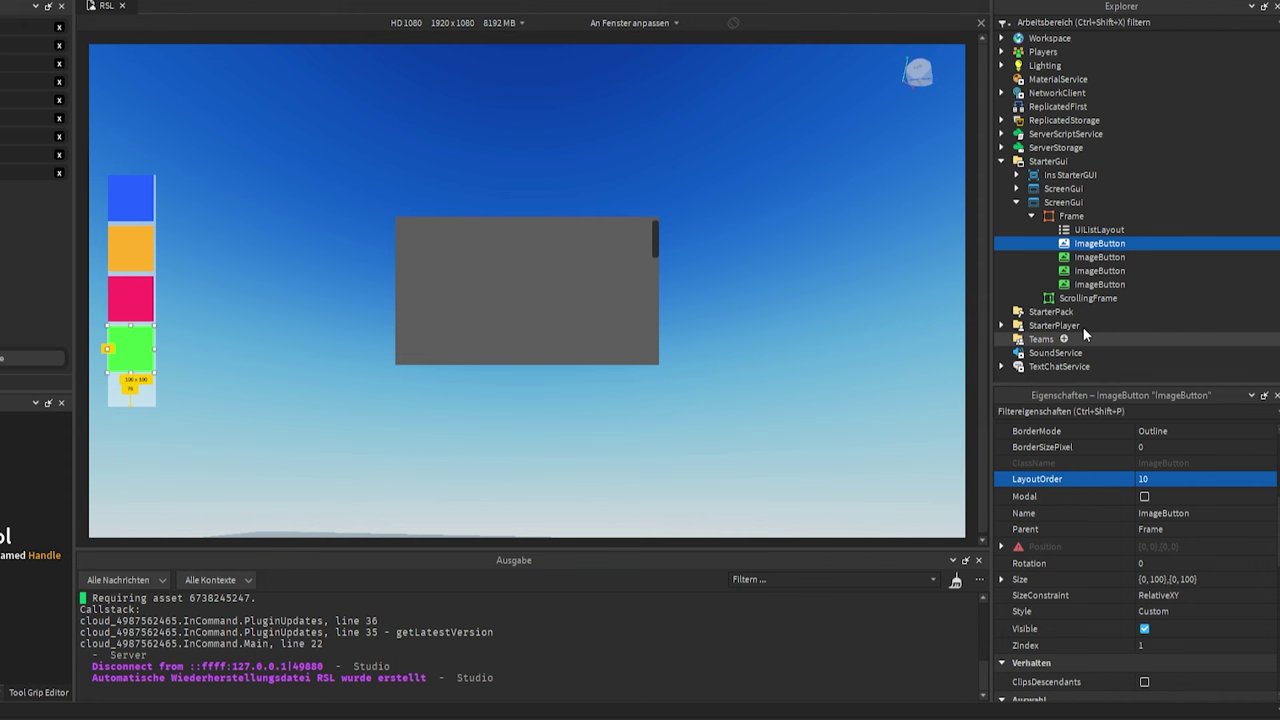
# Set the LayoutOrder of the orange ImageButton to 10.
pyautogui.click(1078, 262)
pyautogui.click(1082, 270)
pyautogui.click(1145, 476)
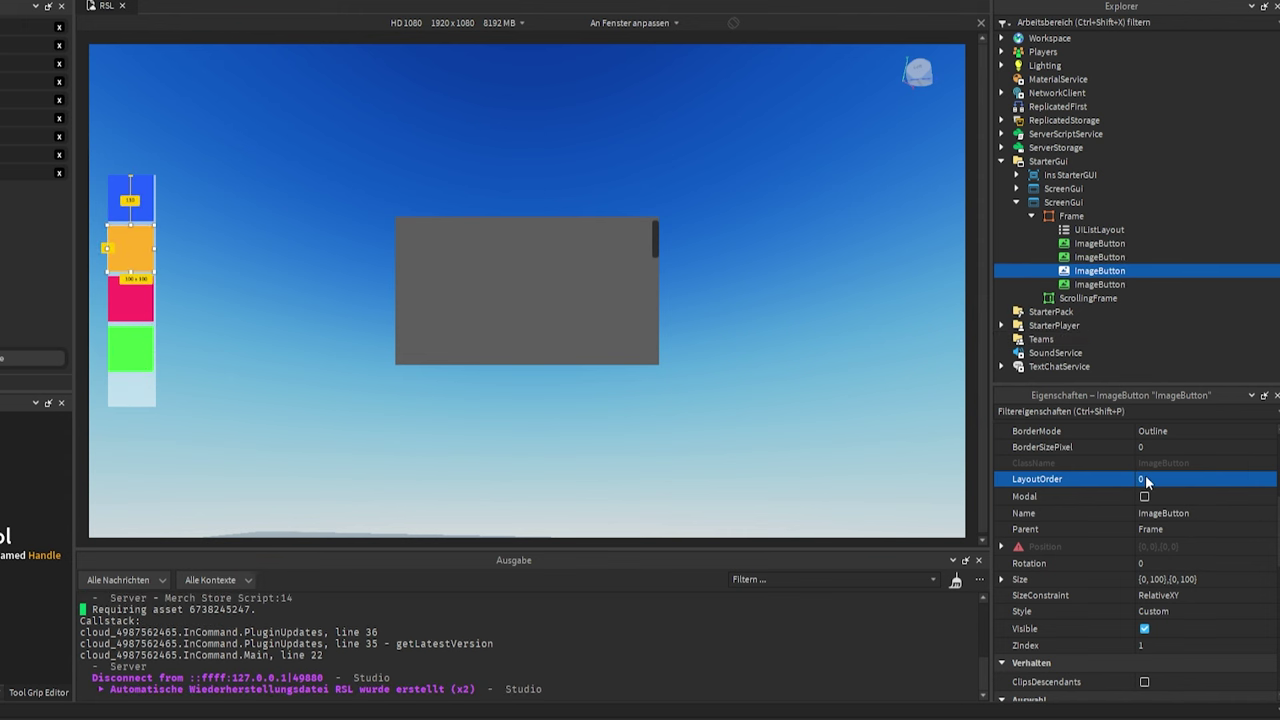
pyautogui.write('10')
pyautogui.press('Return')
# Set the LayoutOrder of the blue ImageButton to 1.
pyautogui.click(1085, 244)
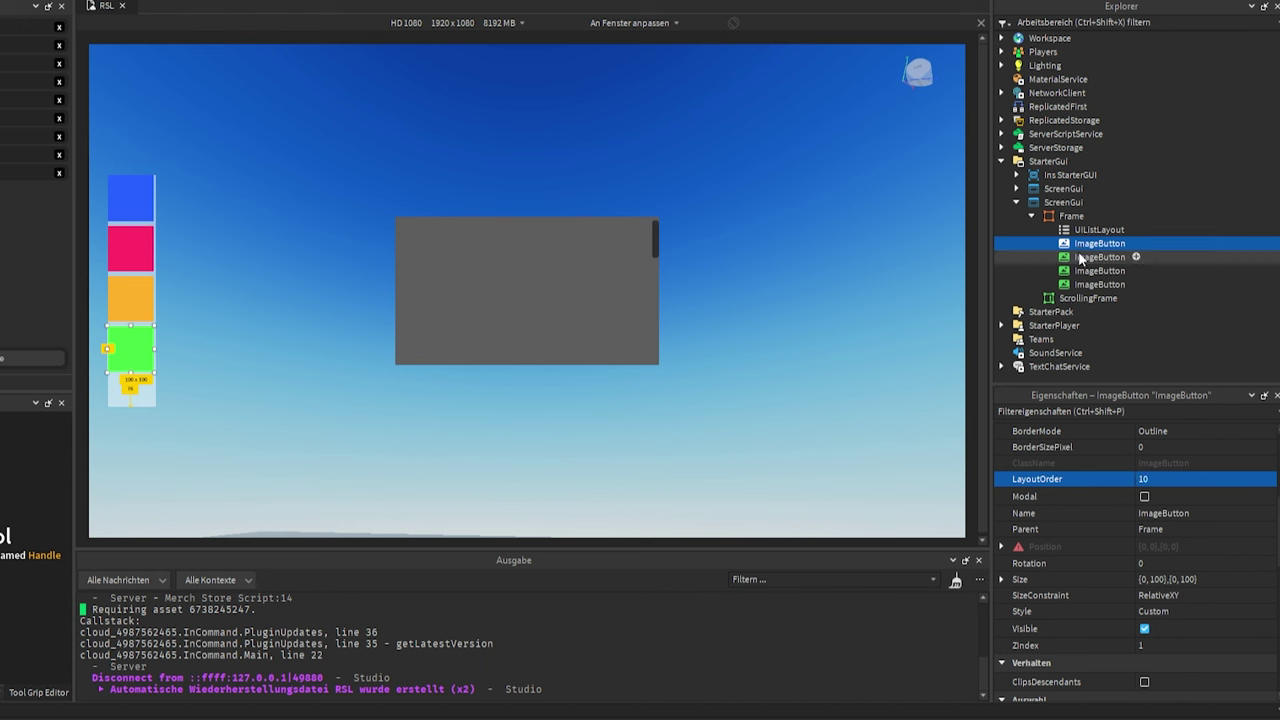
pyautogui.click(1080, 258)
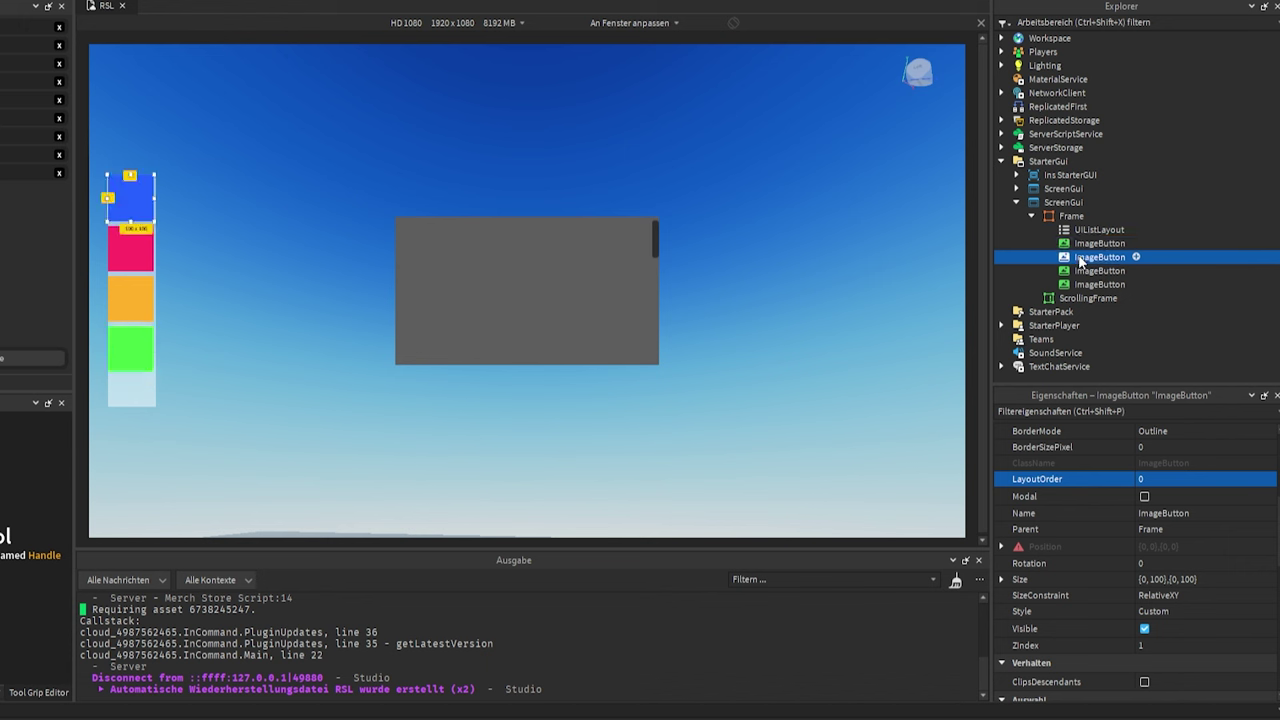
pyautogui.click(1149, 479)
pyautogui.write('1')
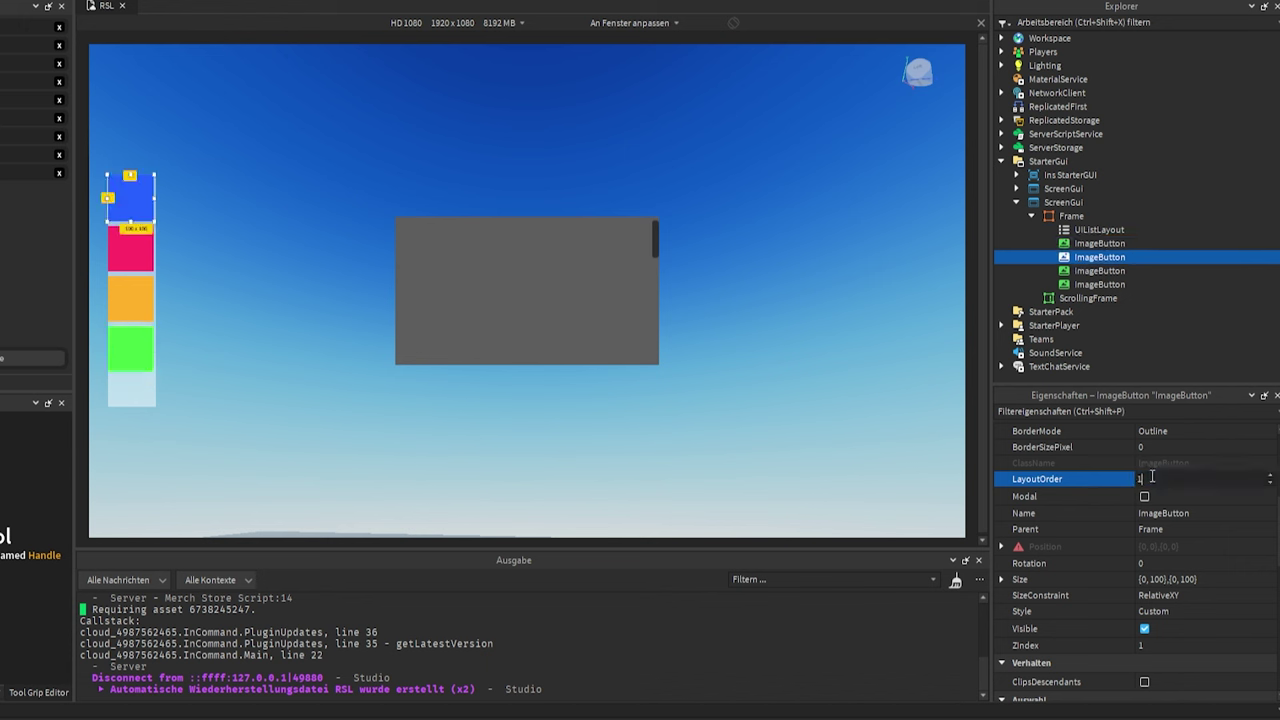
pyautogui.press('Return')
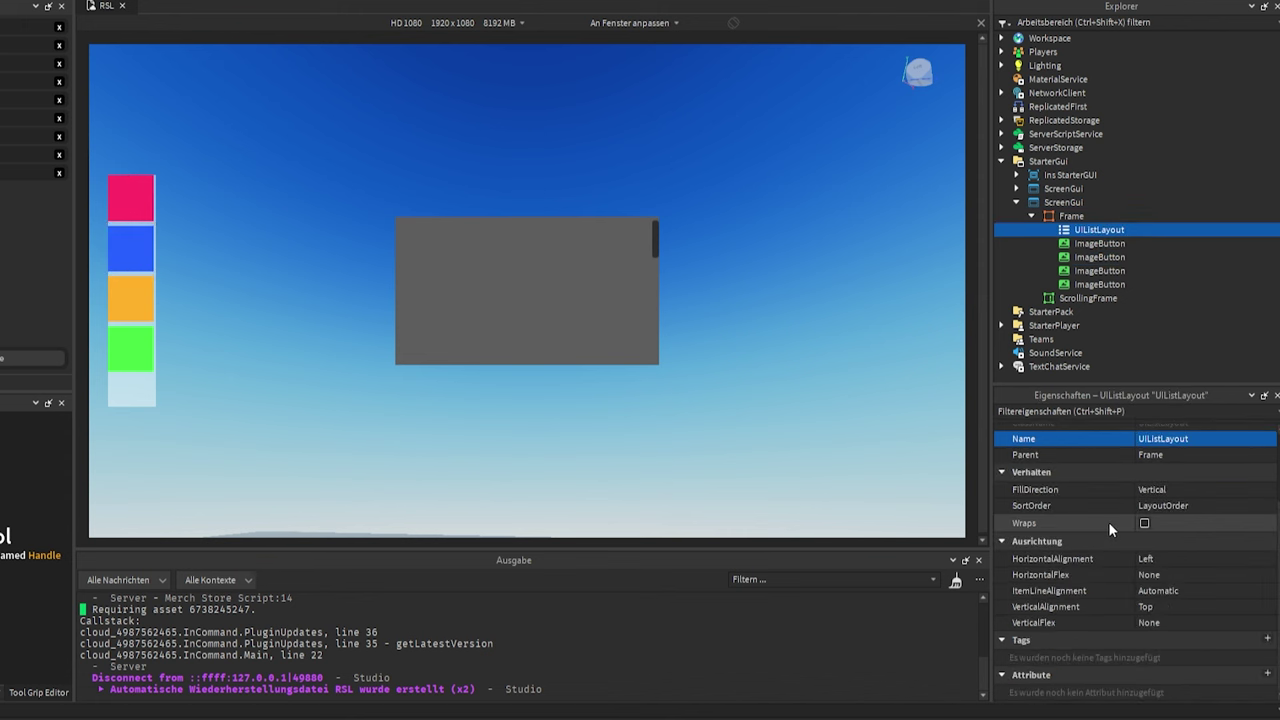
# Set the UIListLayout's HorizontalAlignment to Center and widen its parent Frame to about 189 px.
pyautogui.click(1070, 559)
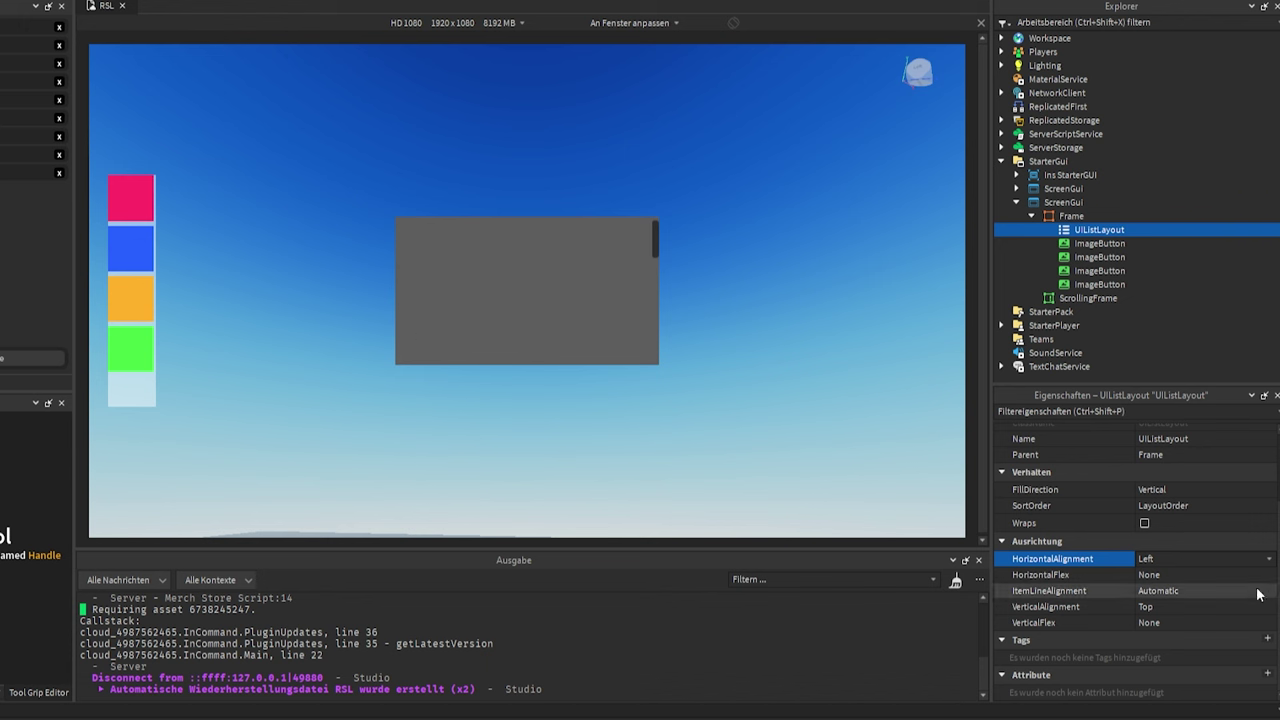
pyautogui.click(1192, 557)
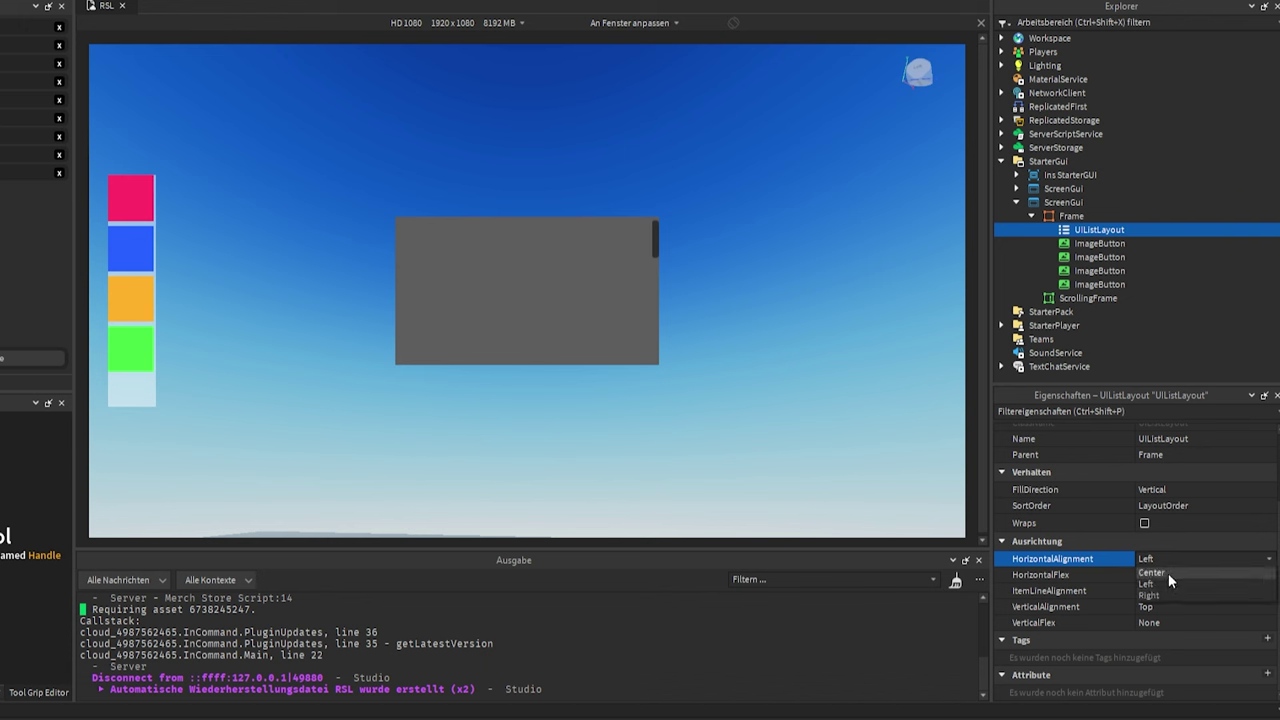
pyautogui.click(1151, 572)
pyautogui.click(1071, 216)
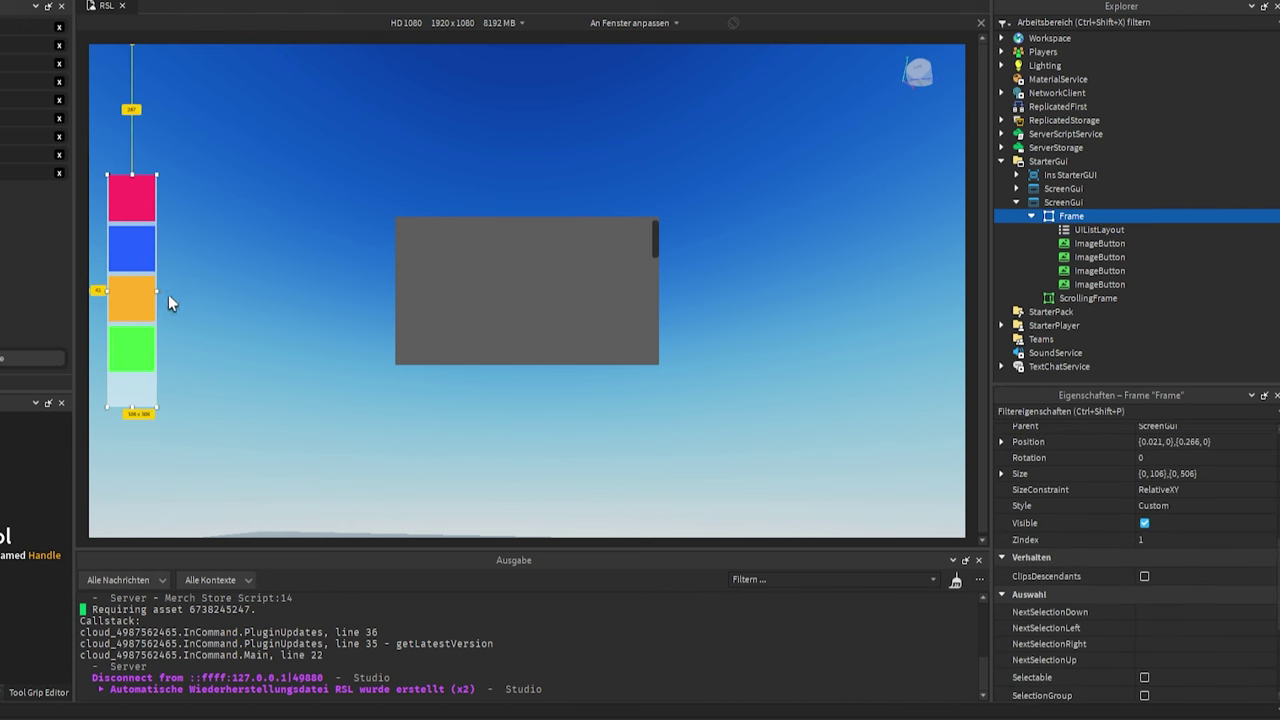
pyautogui.moveTo(157, 291); pyautogui.dragTo(195, 293)
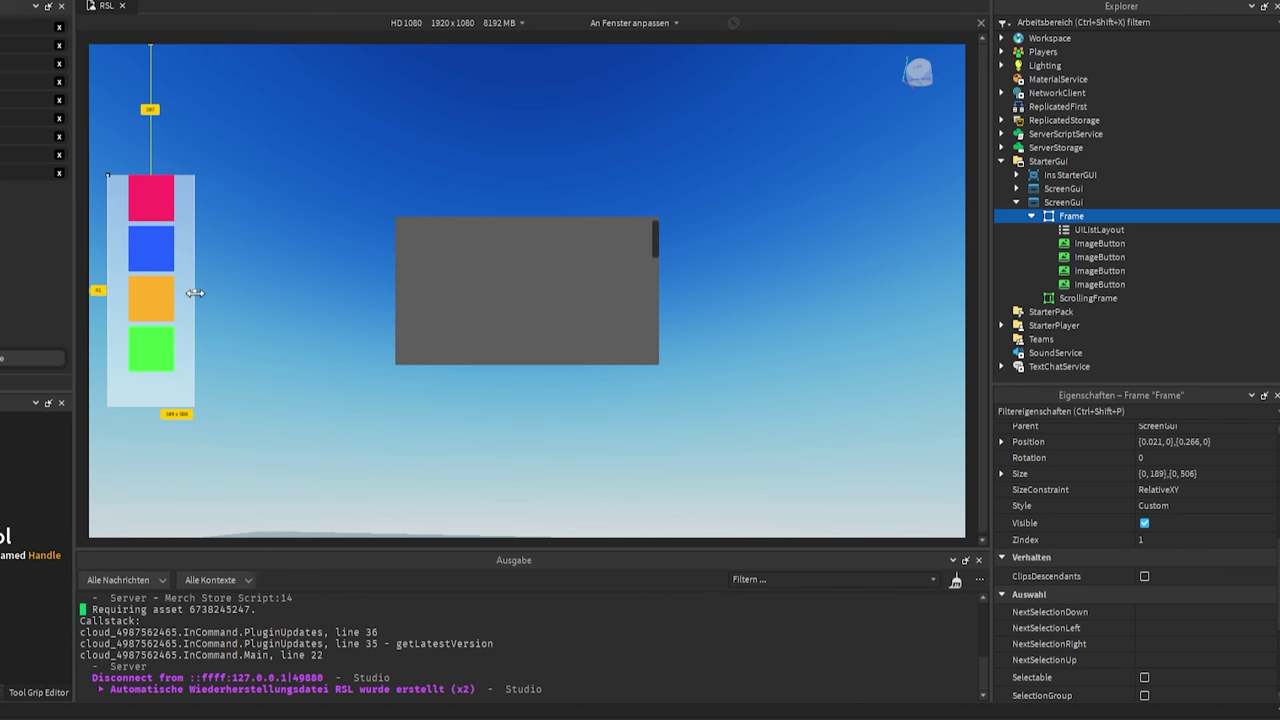
# Try the Right and Left options for the UIListLayout's HorizontalAlignment and return it to Center.
pyautogui.click(1068, 231)
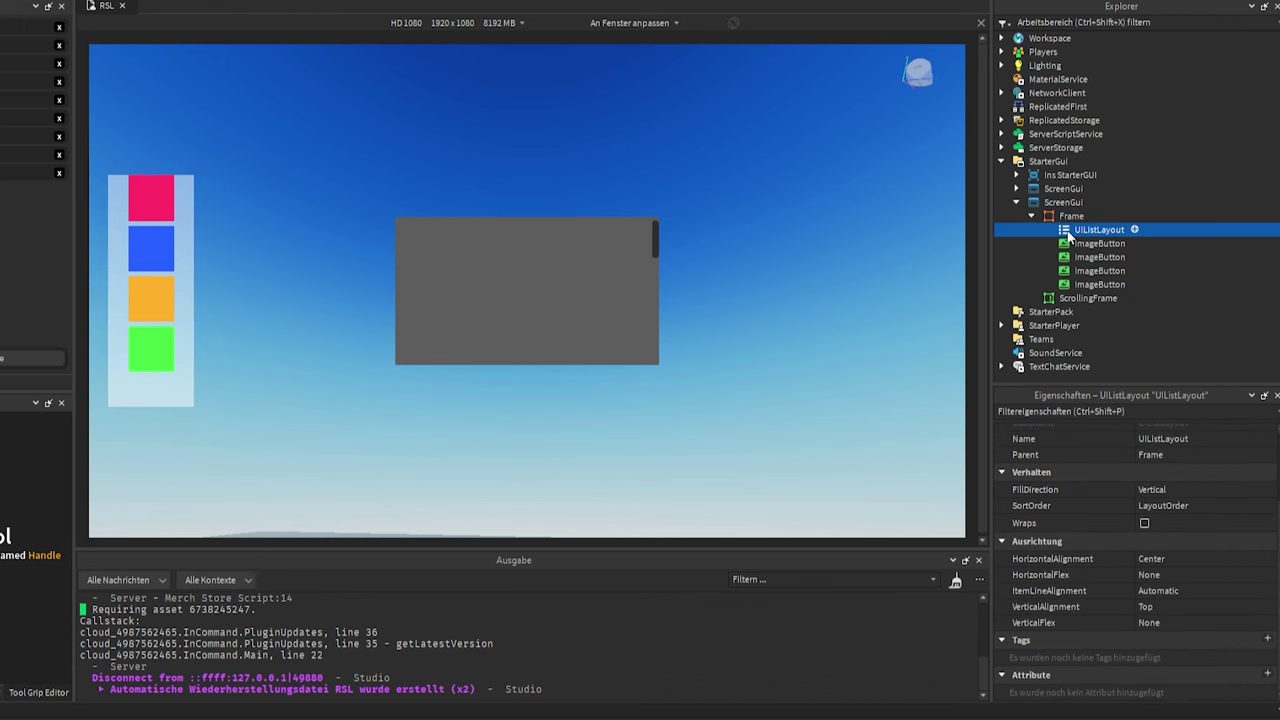
pyautogui.click(1165, 557)
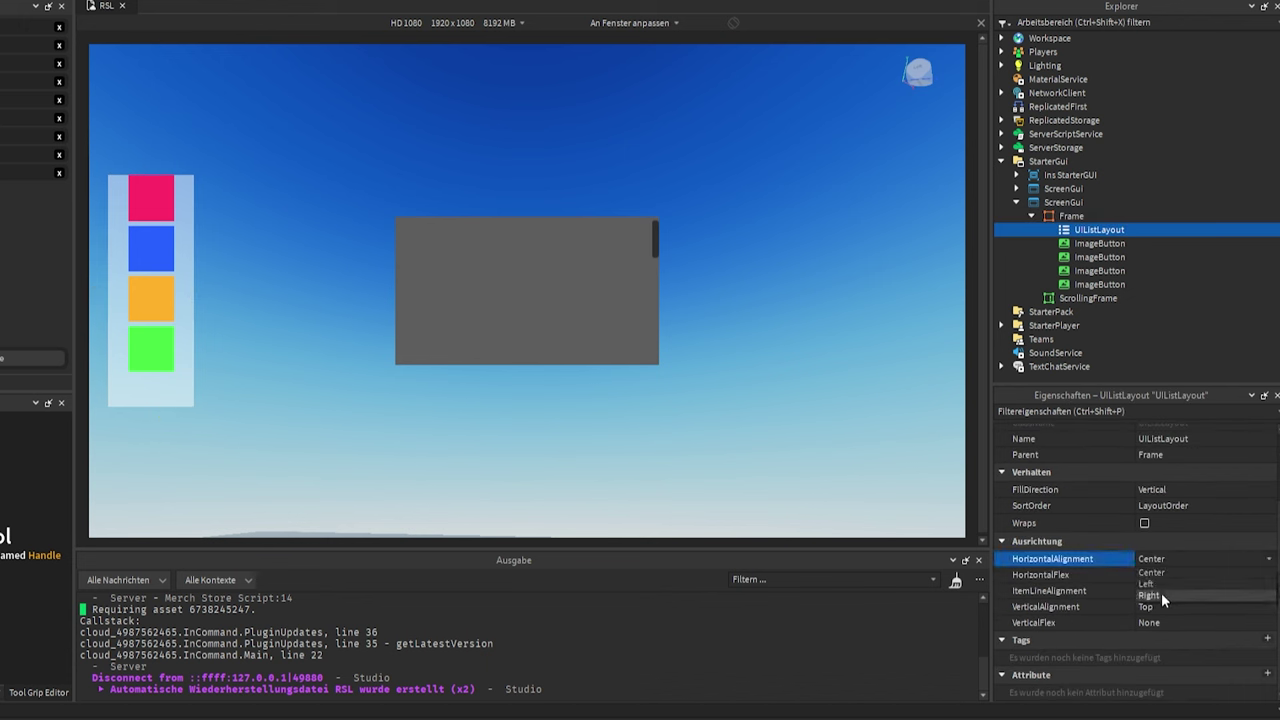
pyautogui.click(1161, 595)
pyautogui.click(1165, 559)
pyautogui.click(1155, 581)
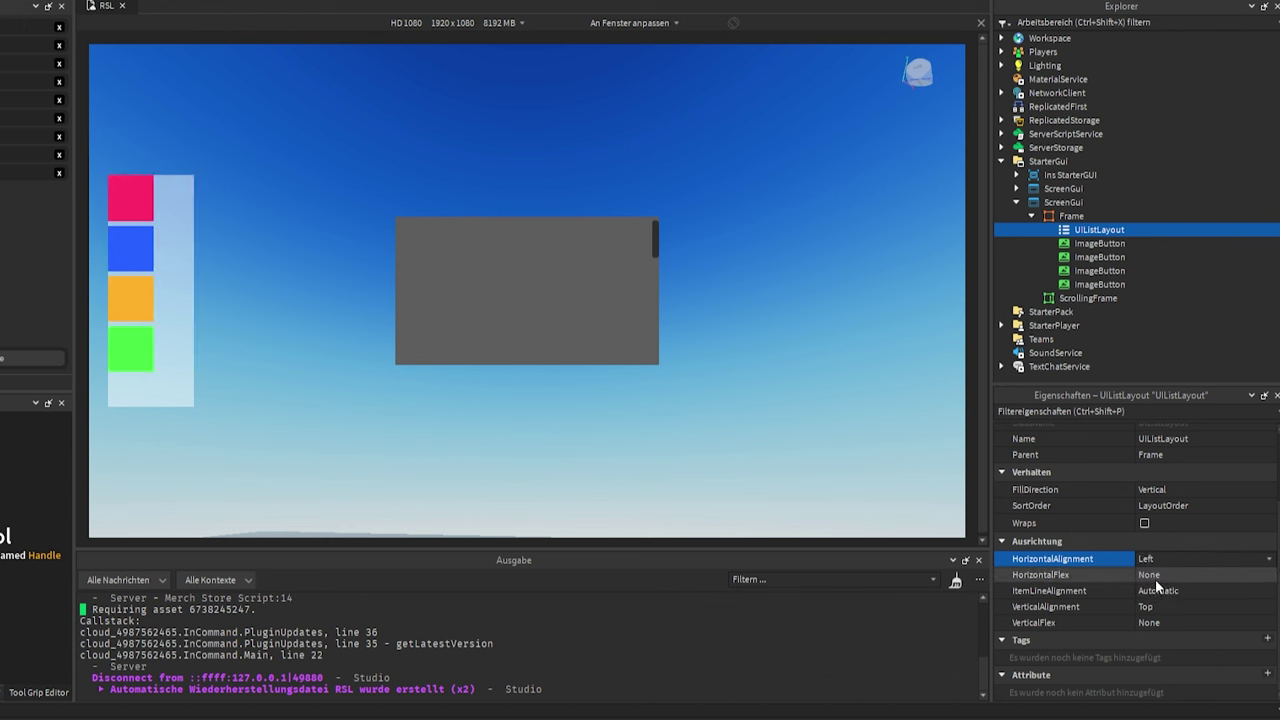
pyautogui.click(1155, 559)
pyautogui.click(1145, 572)
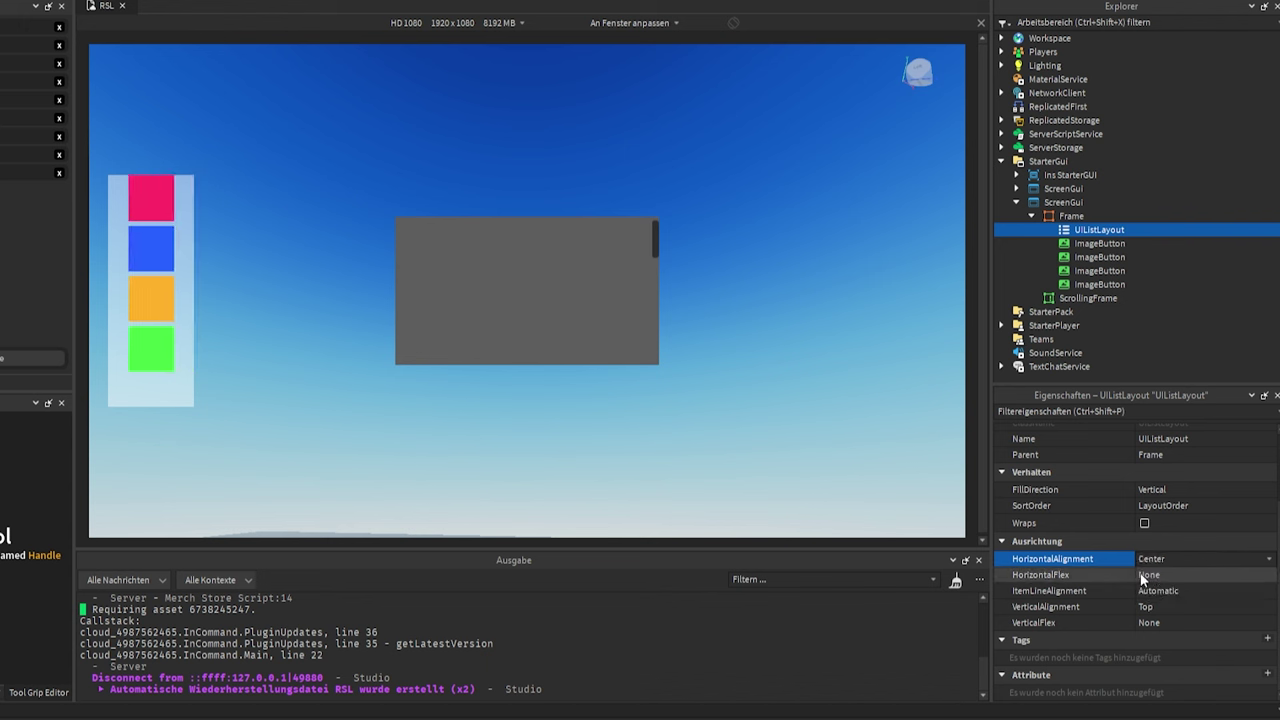
# Try Fill, SpaceAround and SpaceEvenly for the UIListLayout's HorizontalFlex and return it to None.
pyautogui.click(1092, 574)
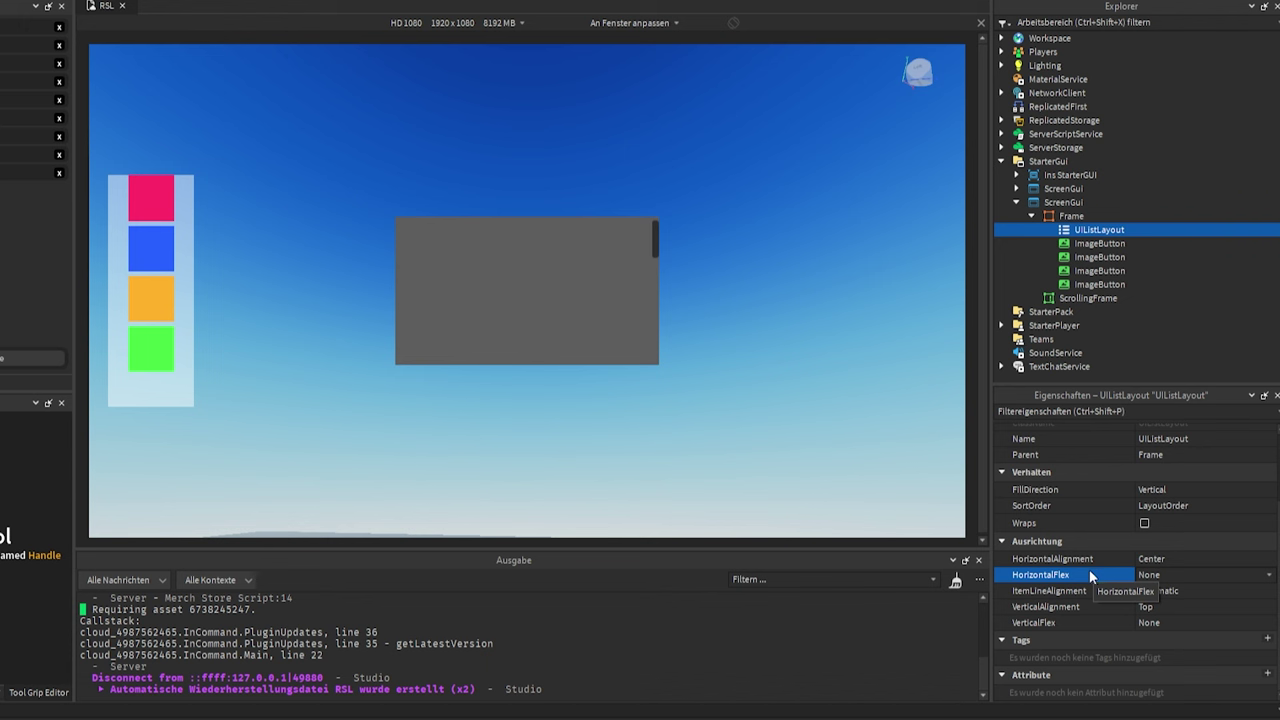
pyautogui.click(1158, 575)
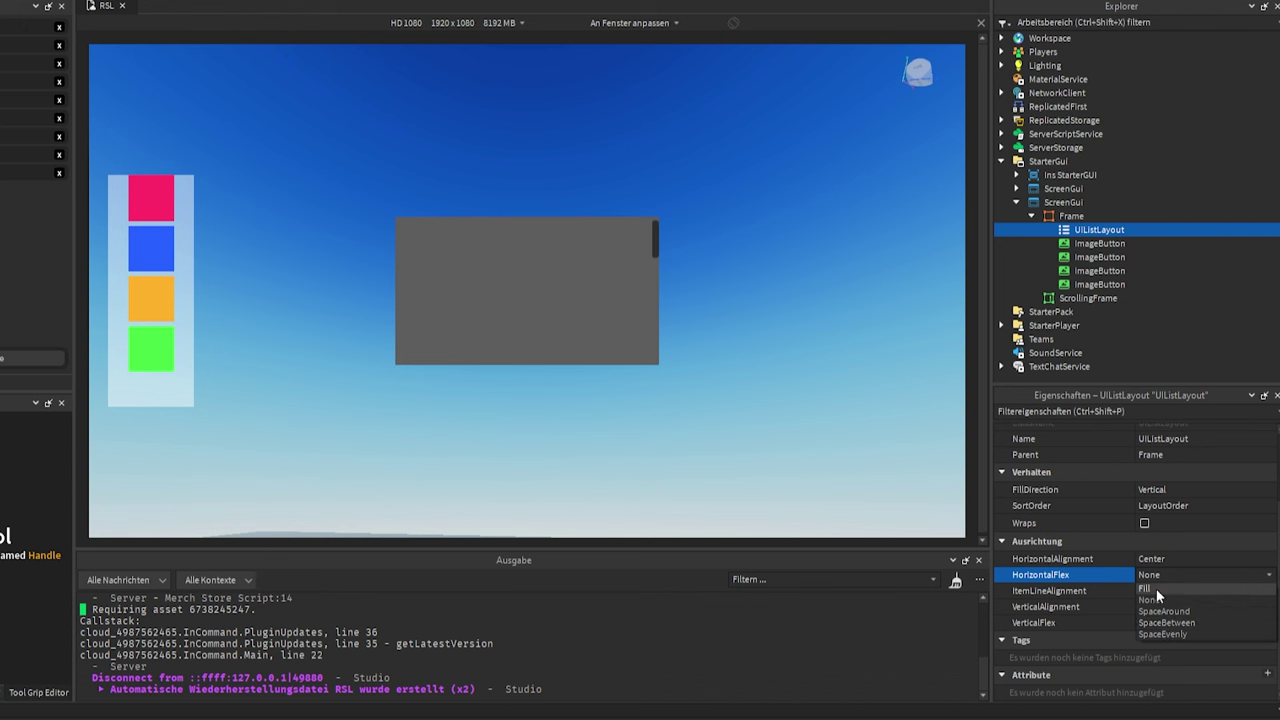
pyautogui.click(1156, 590)
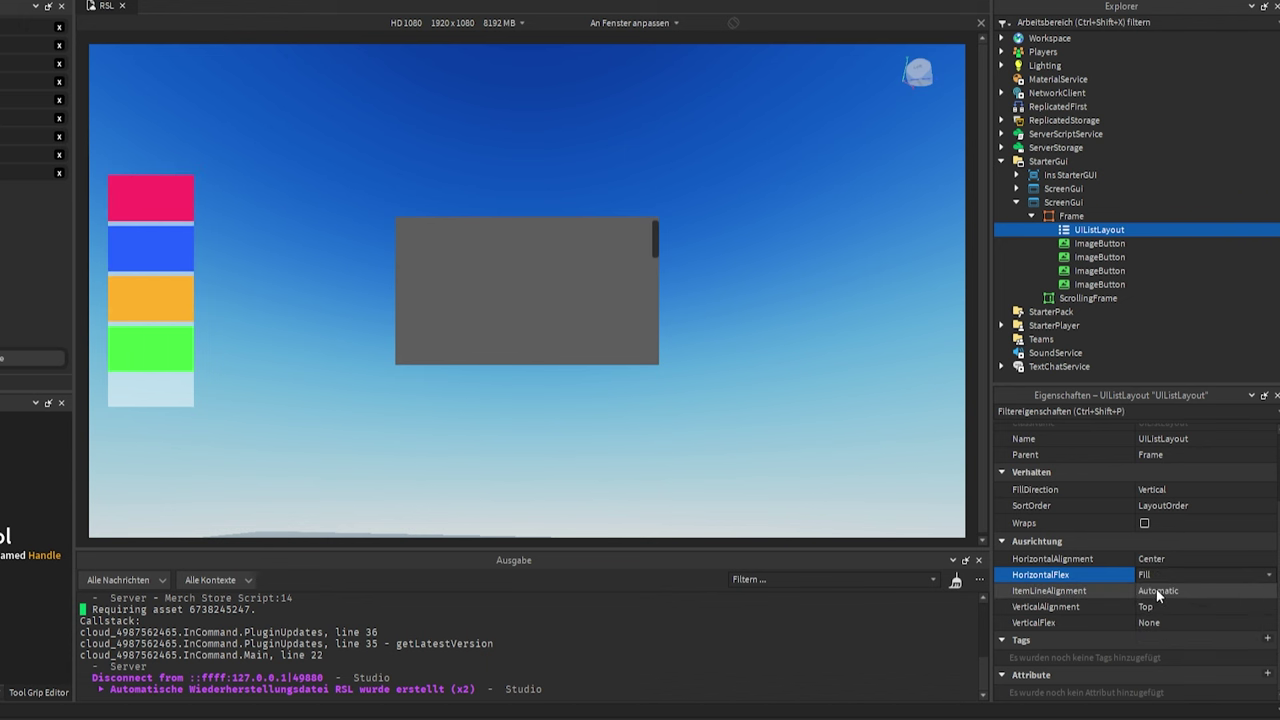
pyautogui.click(1156, 576)
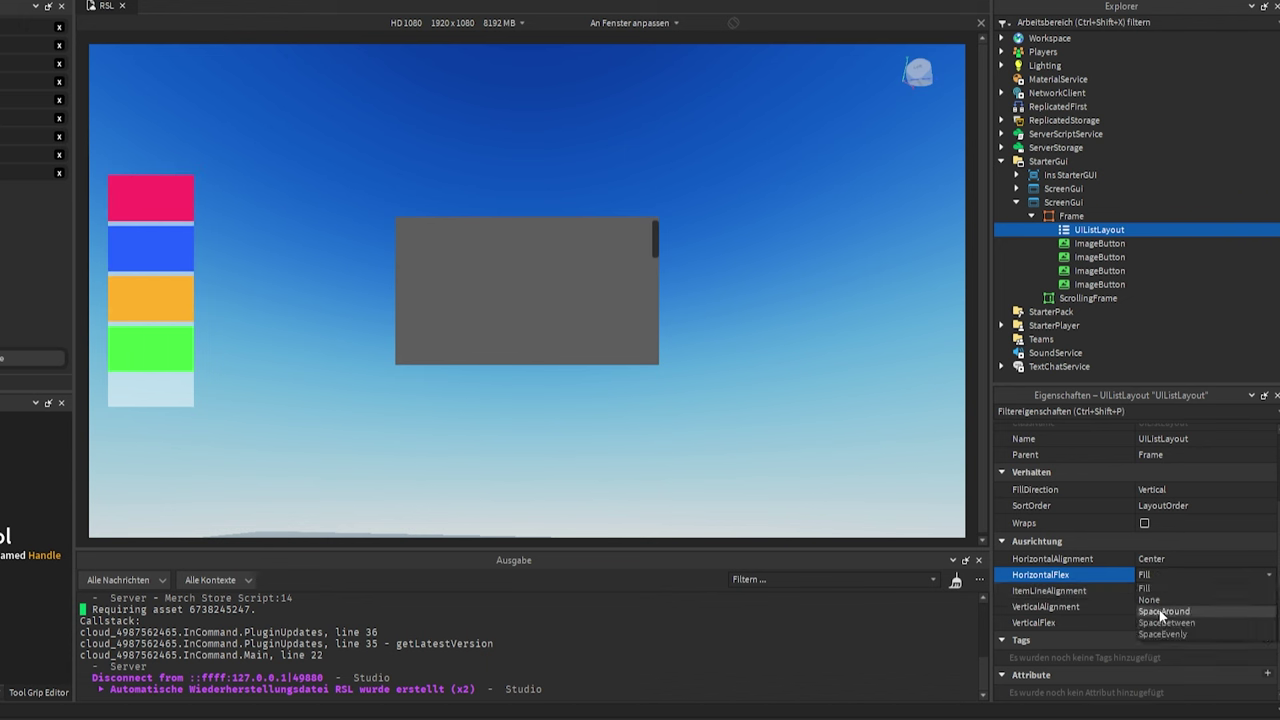
pyautogui.click(1158, 612)
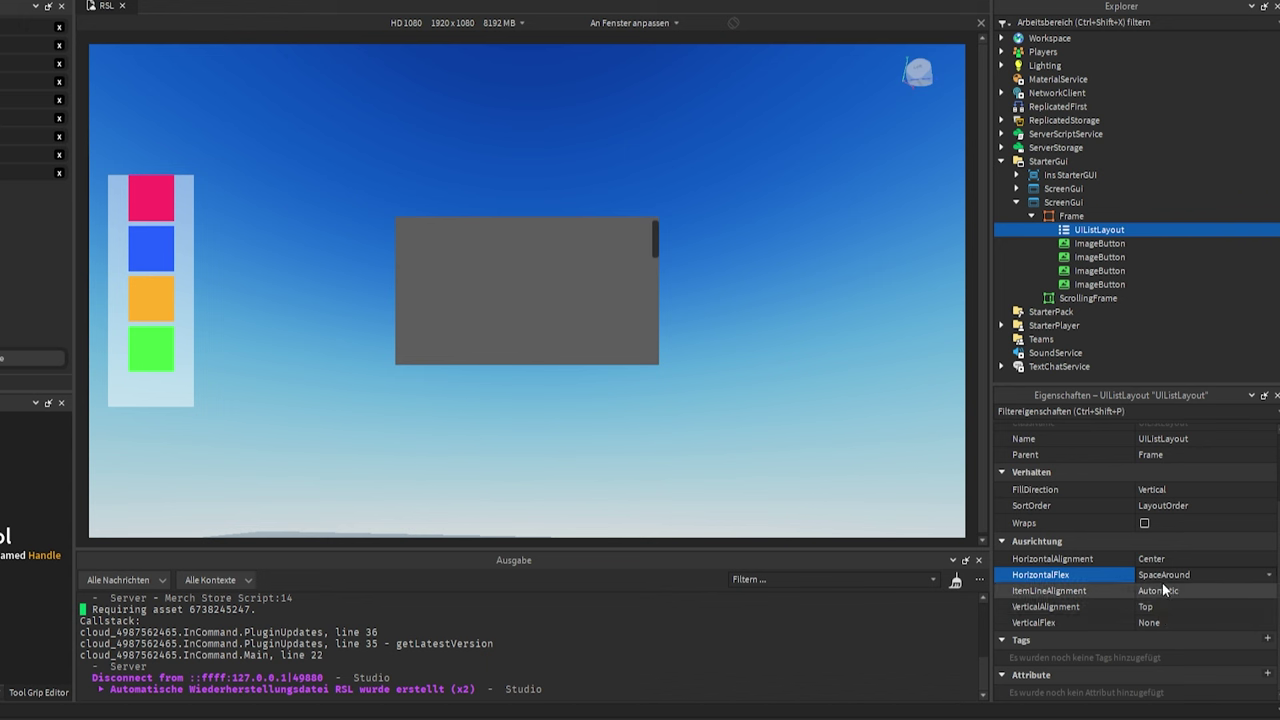
pyautogui.click(1162, 578)
pyautogui.click(1159, 595)
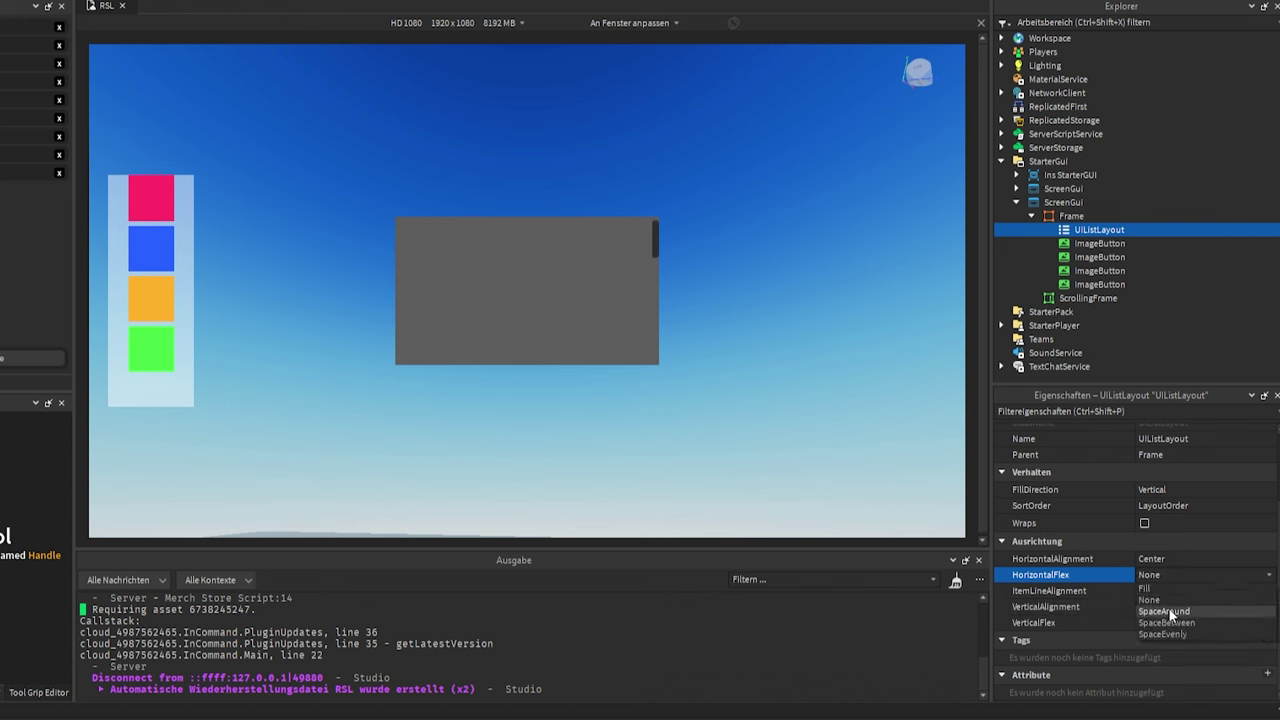
pyautogui.click(1172, 634)
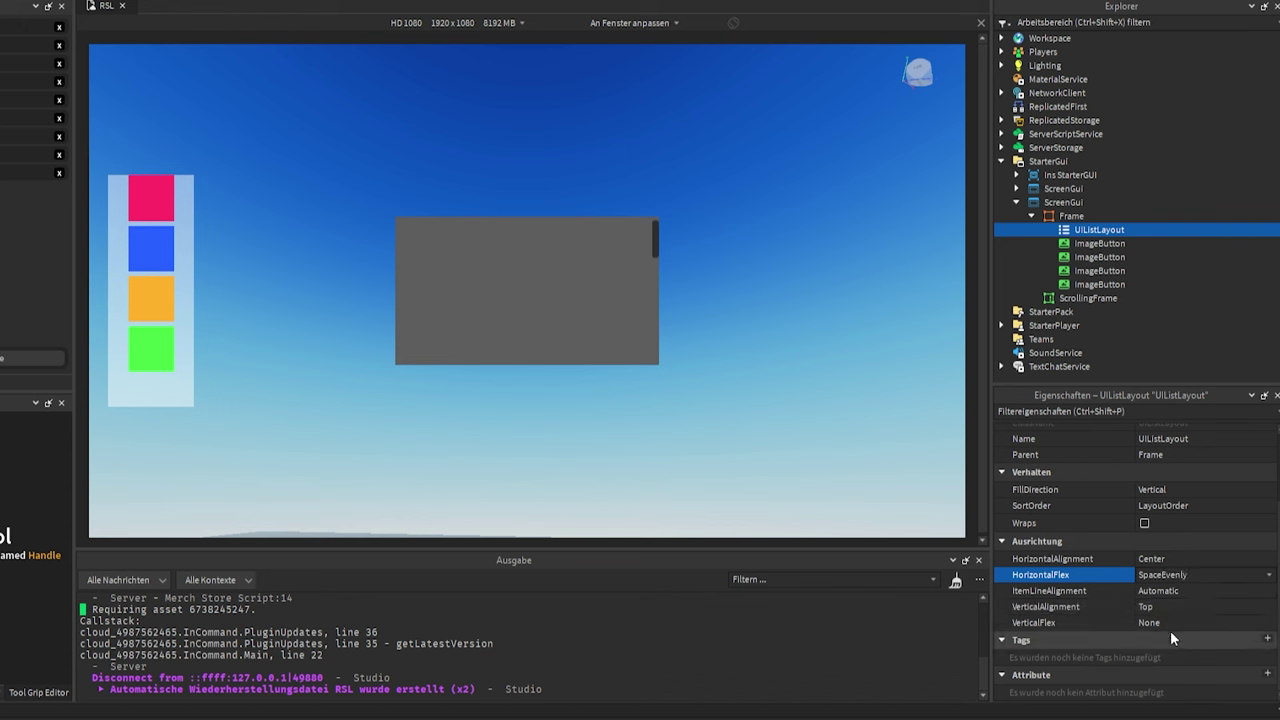
pyautogui.click(1167, 576)
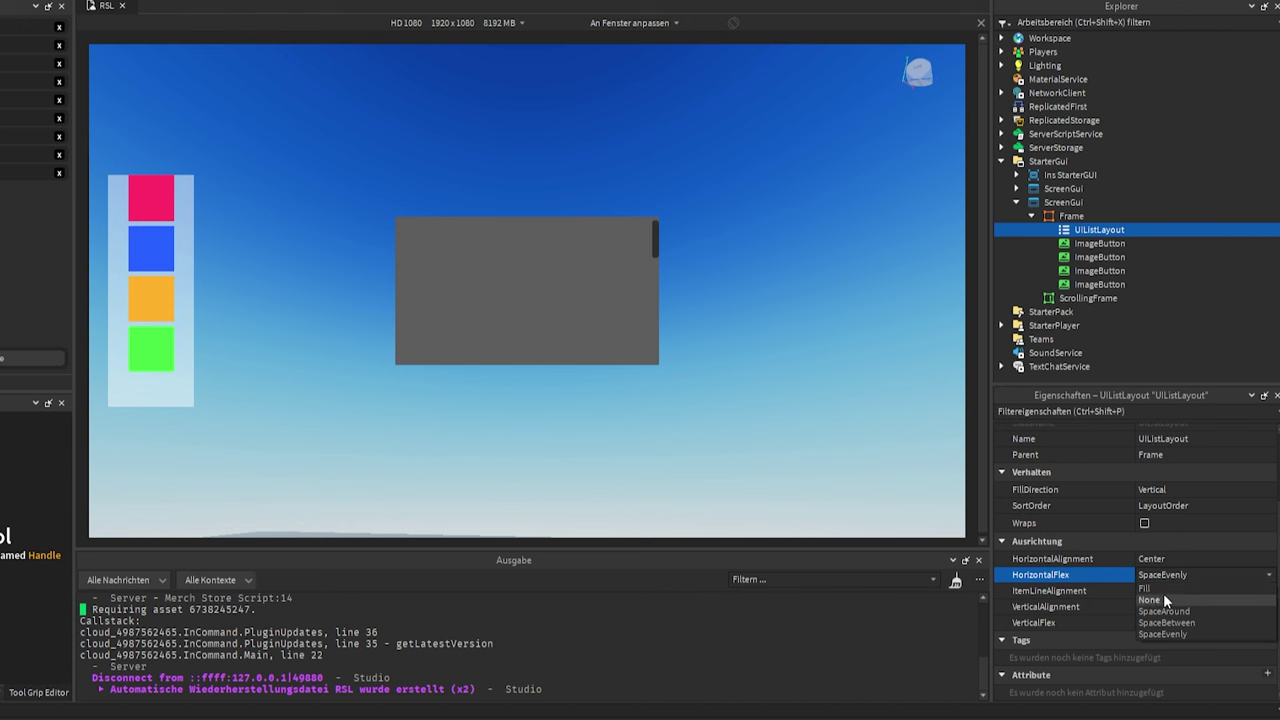
pyautogui.click(1169, 598)
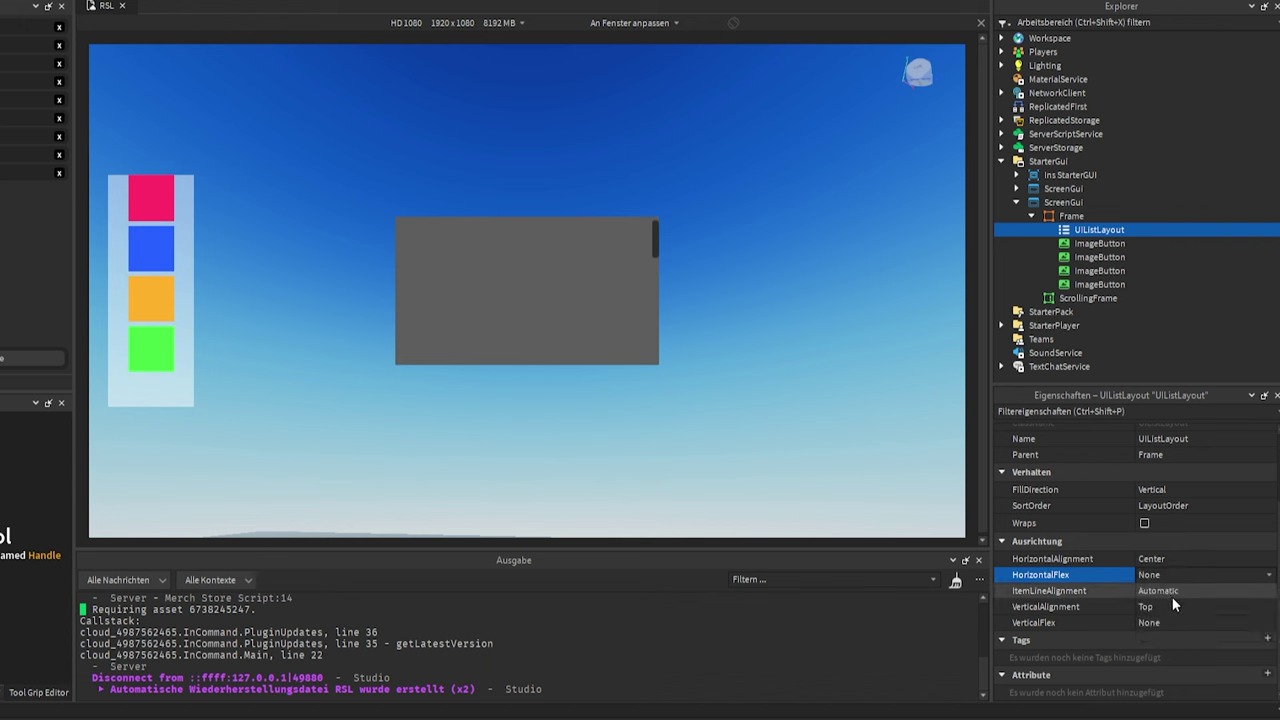
# Try Bottom for the UIListLayout's VerticalAlignment and set it to Center.
pyautogui.click(1085, 607)
pyautogui.click(1148, 609)
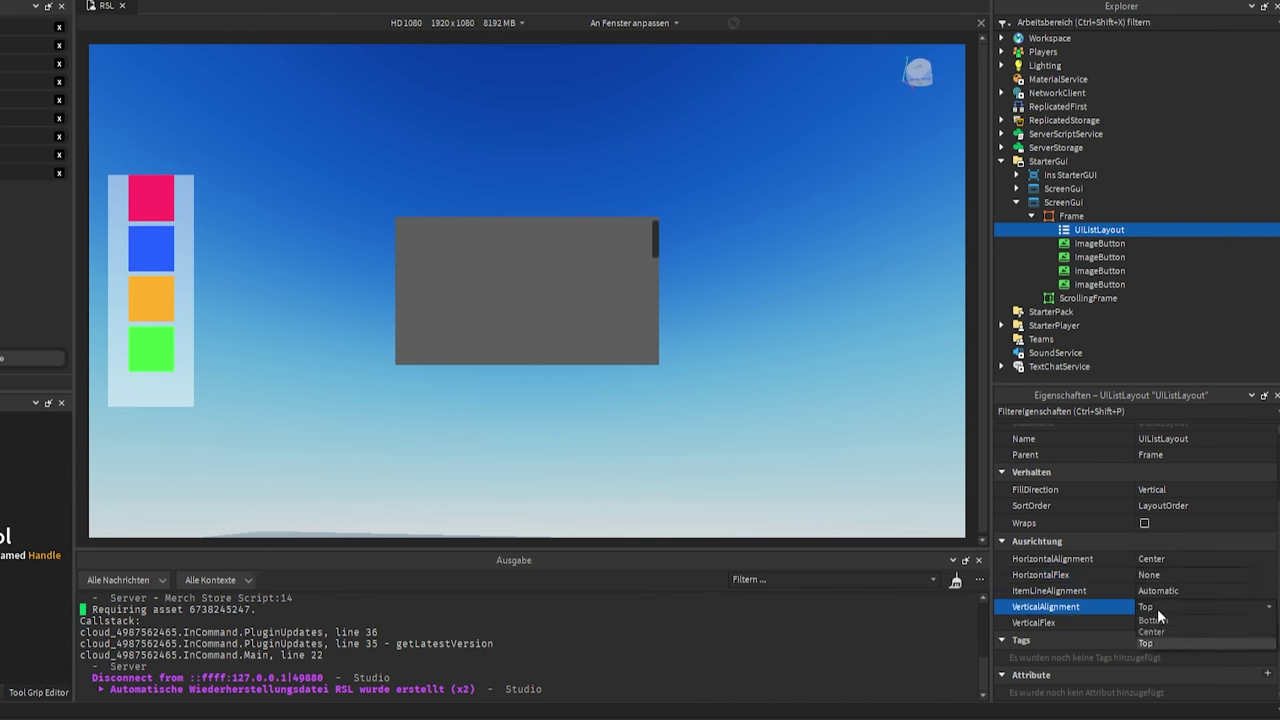
pyautogui.click(1152, 619)
pyautogui.click(1152, 611)
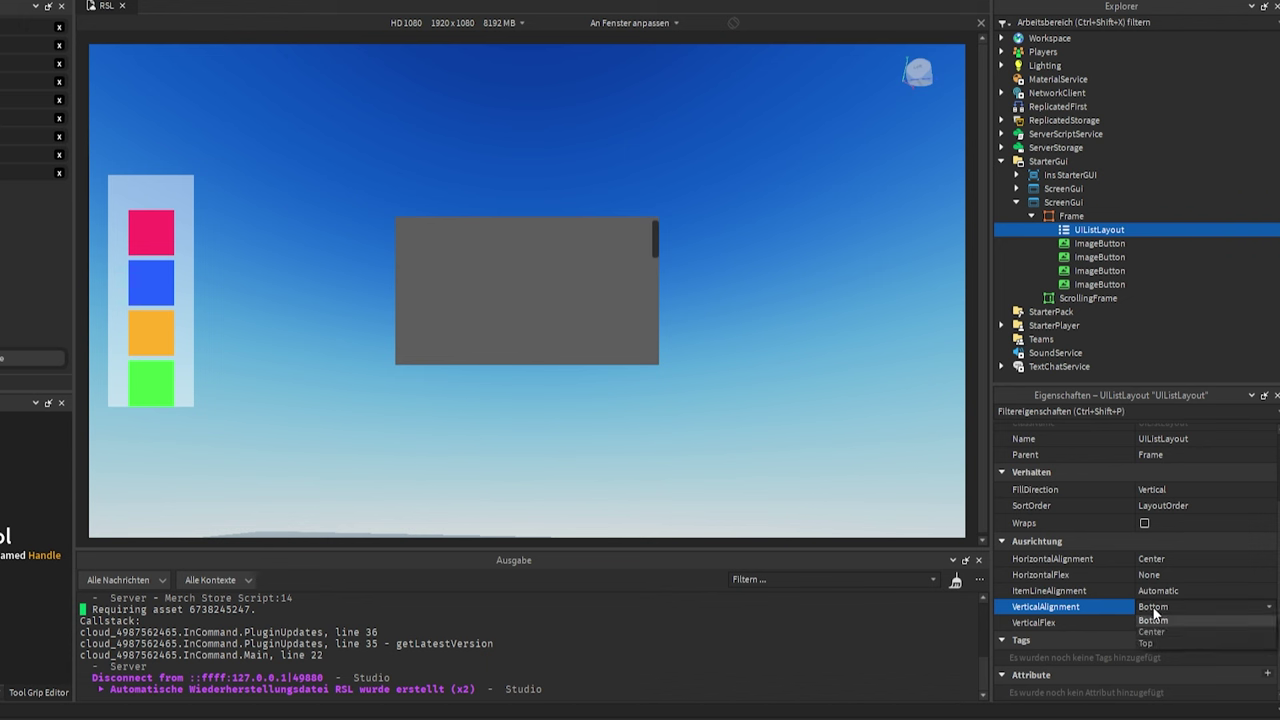
pyautogui.click(1151, 630)
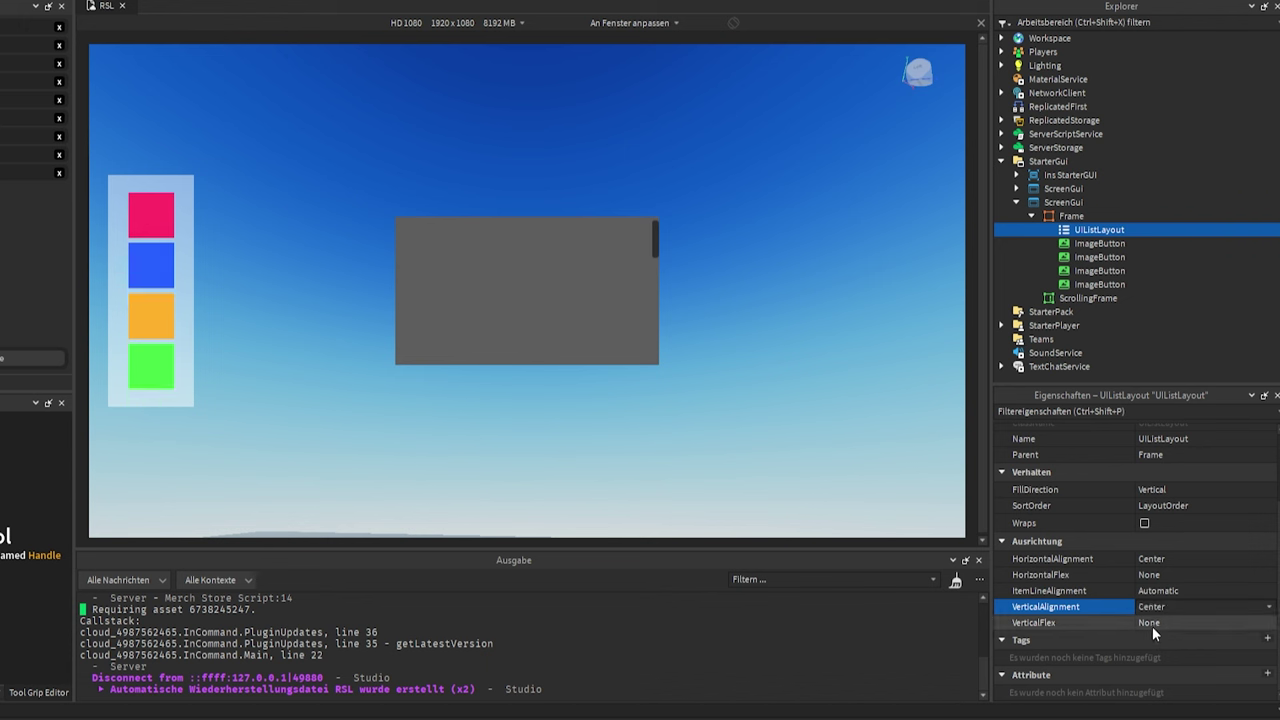
# Try Fill for the UIListLayout's VerticalFlex and set it to SpaceAround.
pyautogui.click(1108, 620)
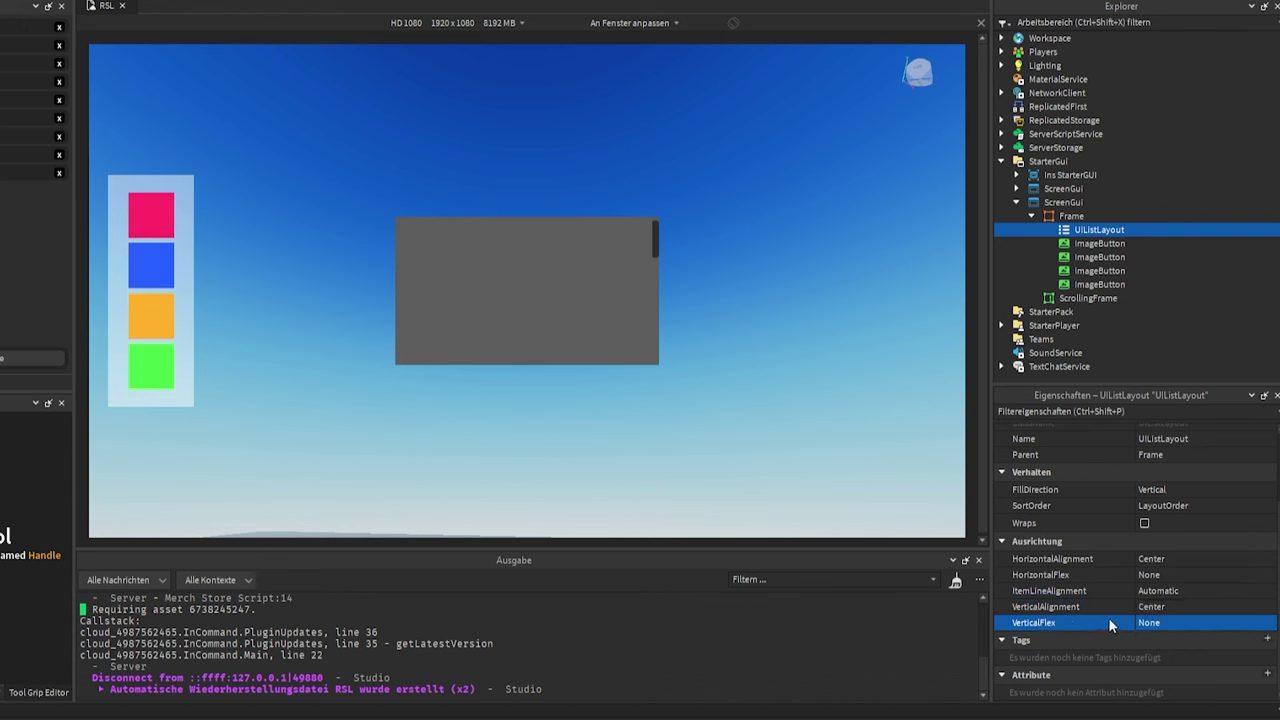
pyautogui.click(1163, 622)
pyautogui.click(1164, 622)
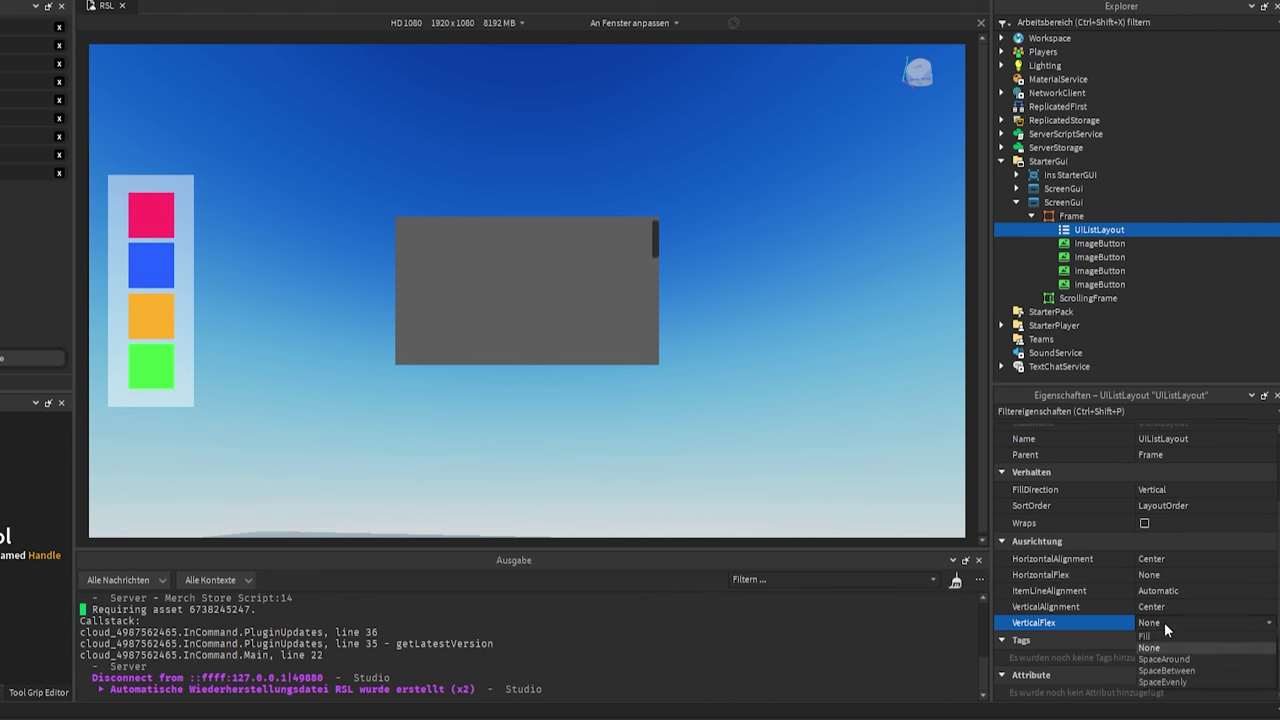
pyautogui.click(1156, 636)
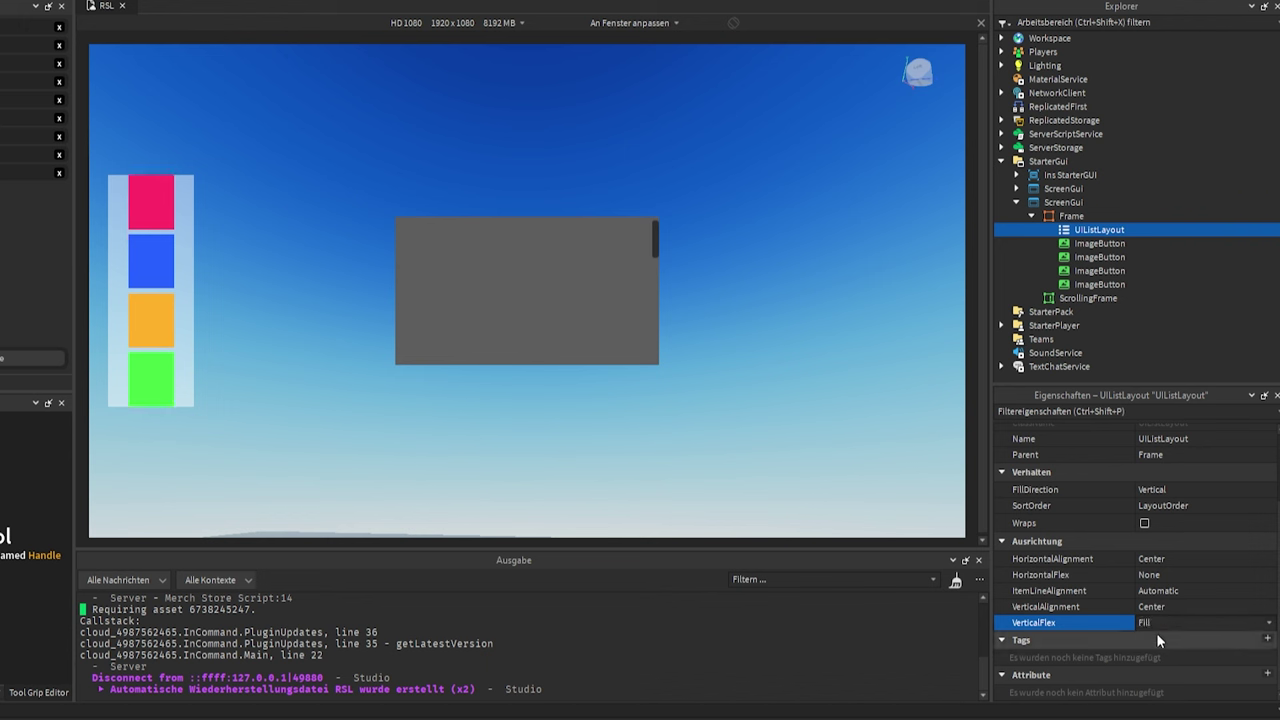
pyautogui.click(1156, 622)
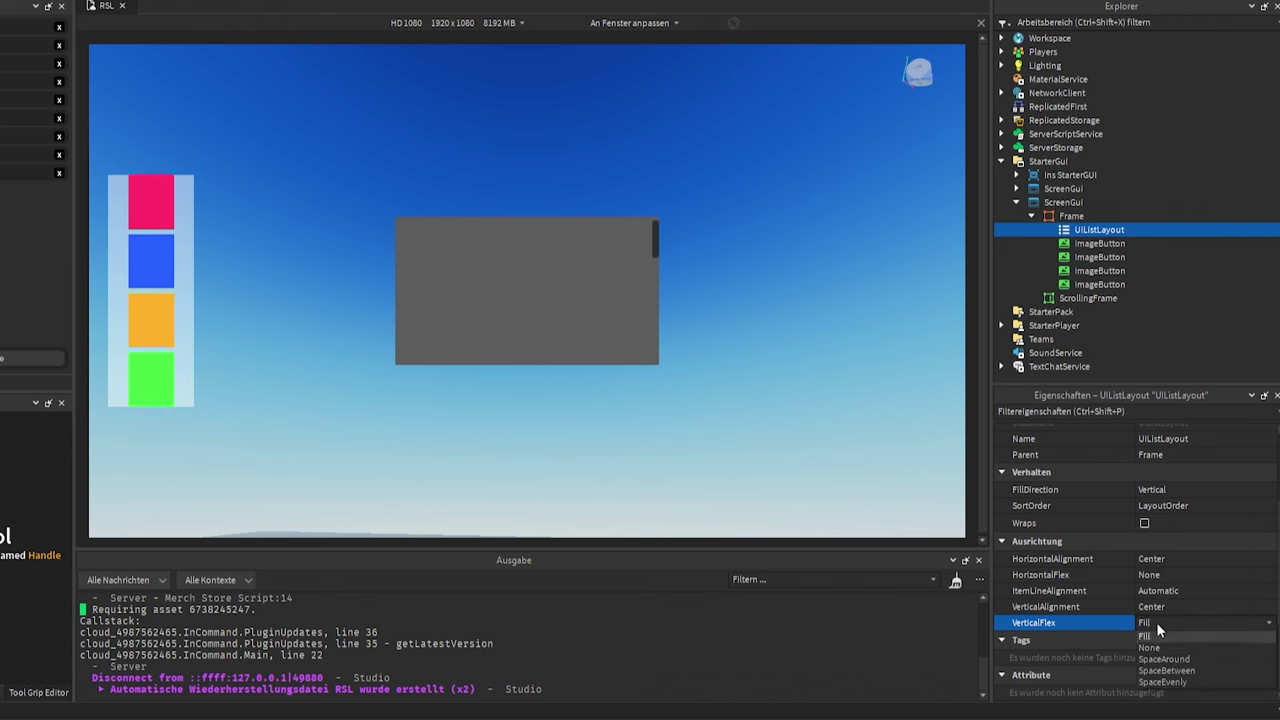
pyautogui.click(1155, 660)
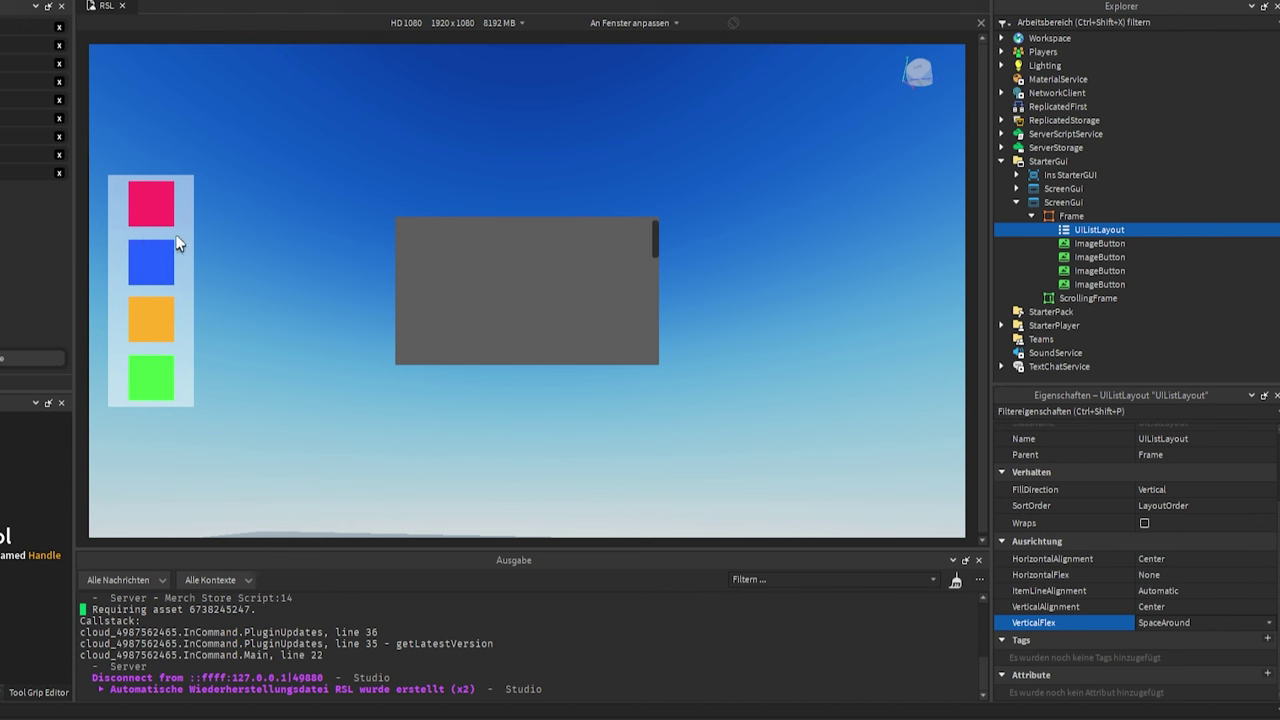
# Try SpaceEvenly and SpaceBetween for the UIListLayout's VerticalFlex and return it to SpaceAround.
pyautogui.click(1175, 622)
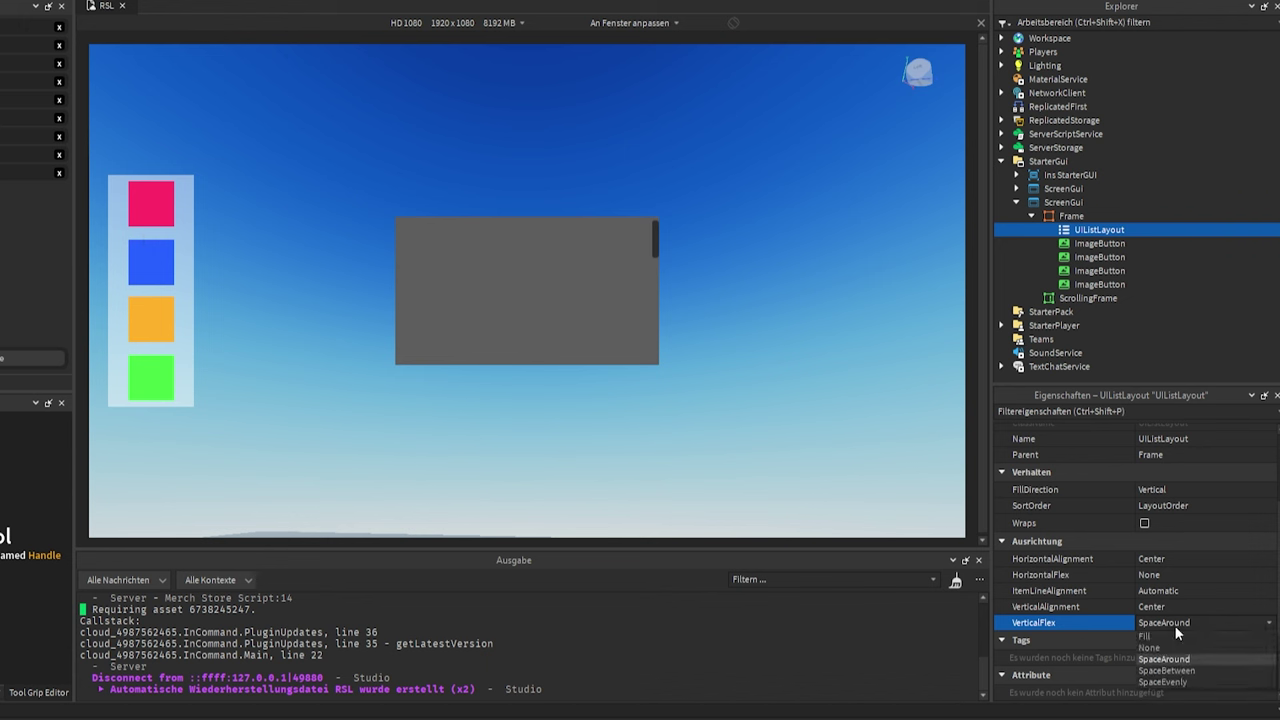
pyautogui.click(1170, 682)
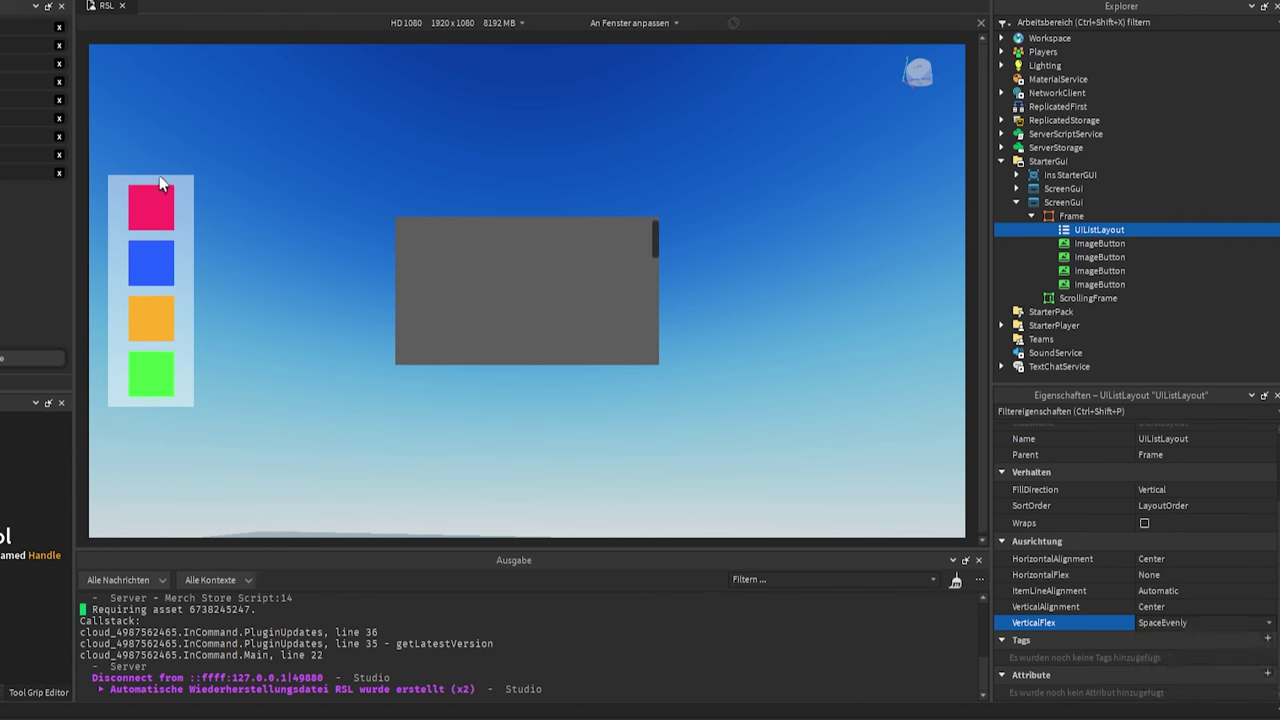
pyautogui.click(1168, 624)
pyautogui.click(1169, 670)
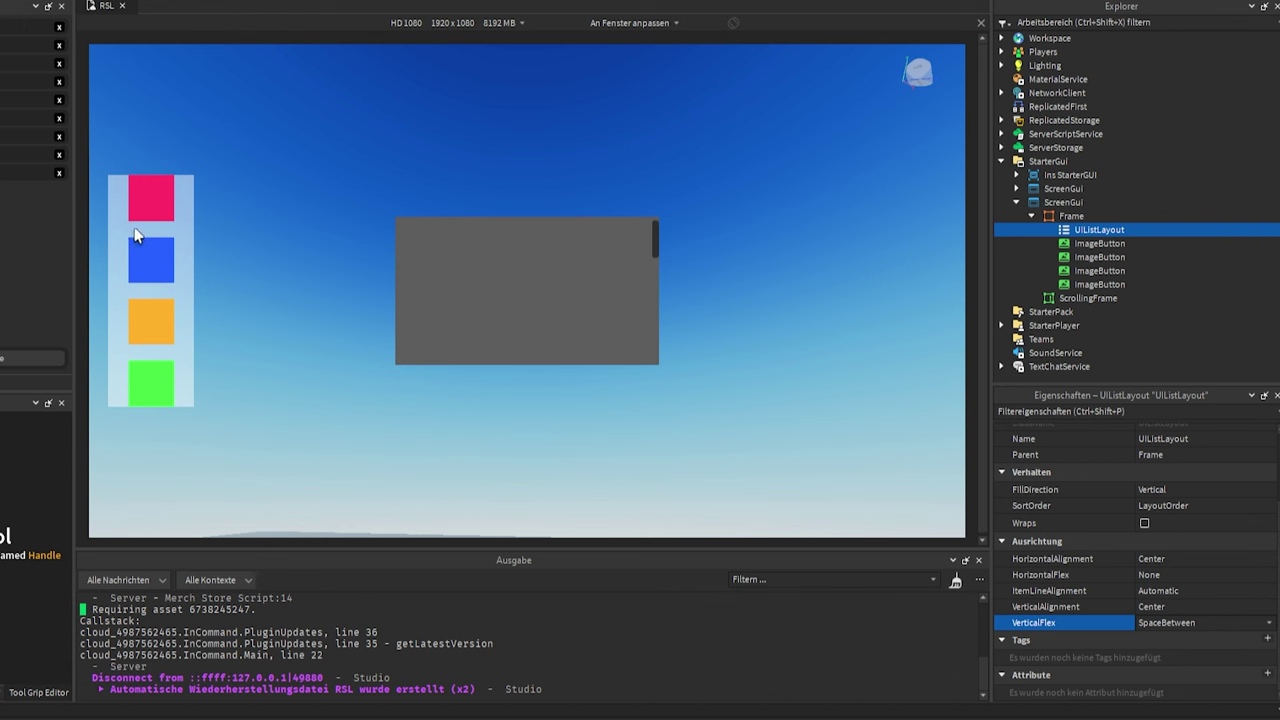
pyautogui.click(1168, 622)
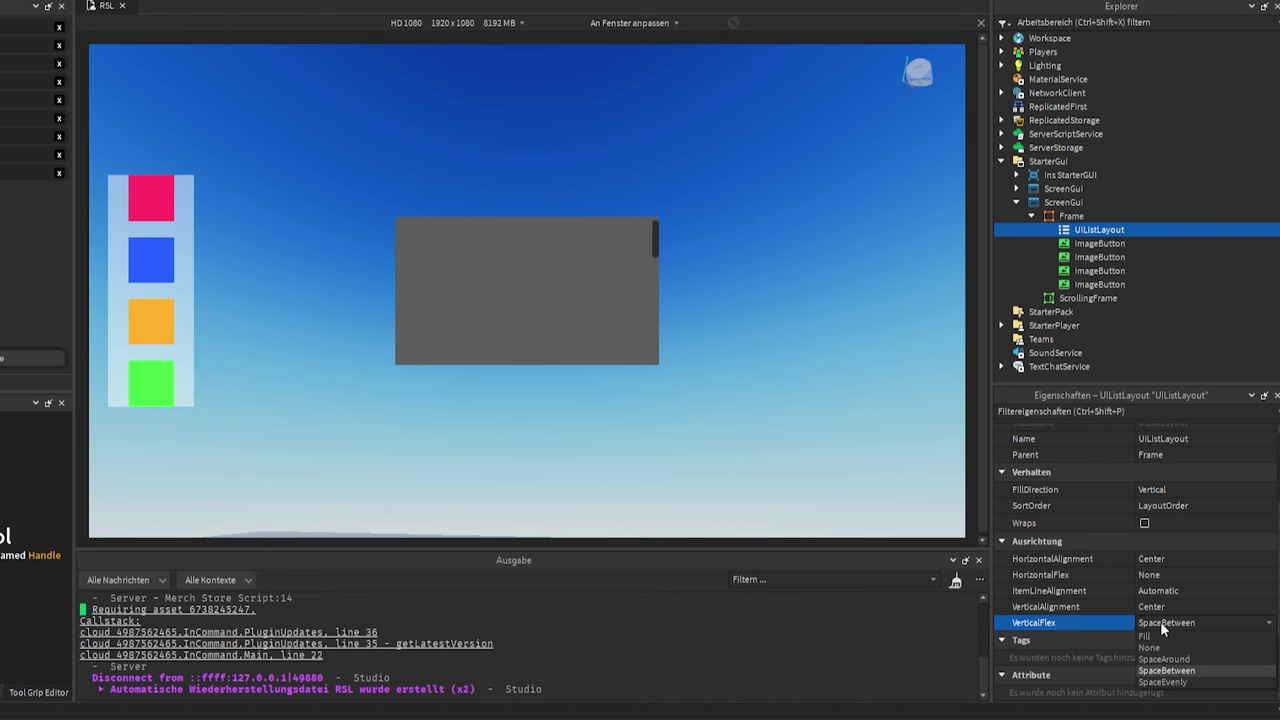
pyautogui.click(1163, 659)
pyautogui.click(1076, 592)
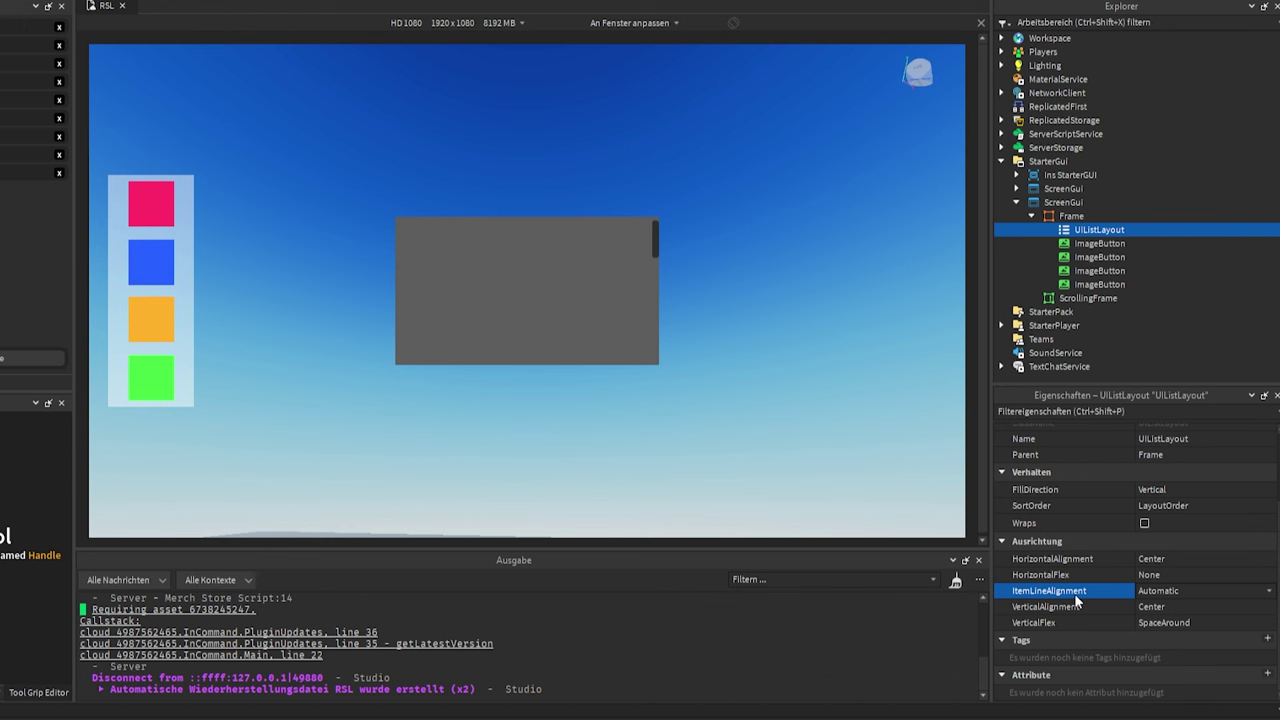
pyautogui.scroll(3, 1076, 598)
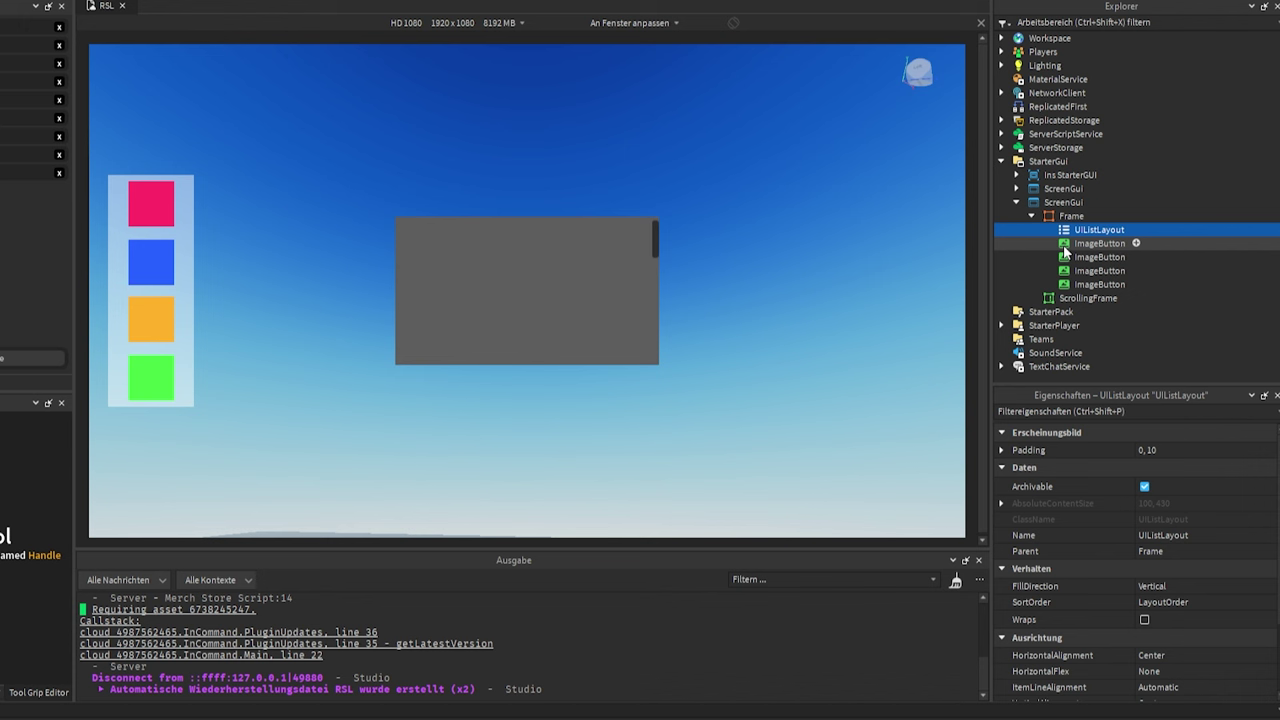
# Try to enlarge the orange image button to about 251 by 145 px and undo the resizing.
pyautogui.click(1096, 271)
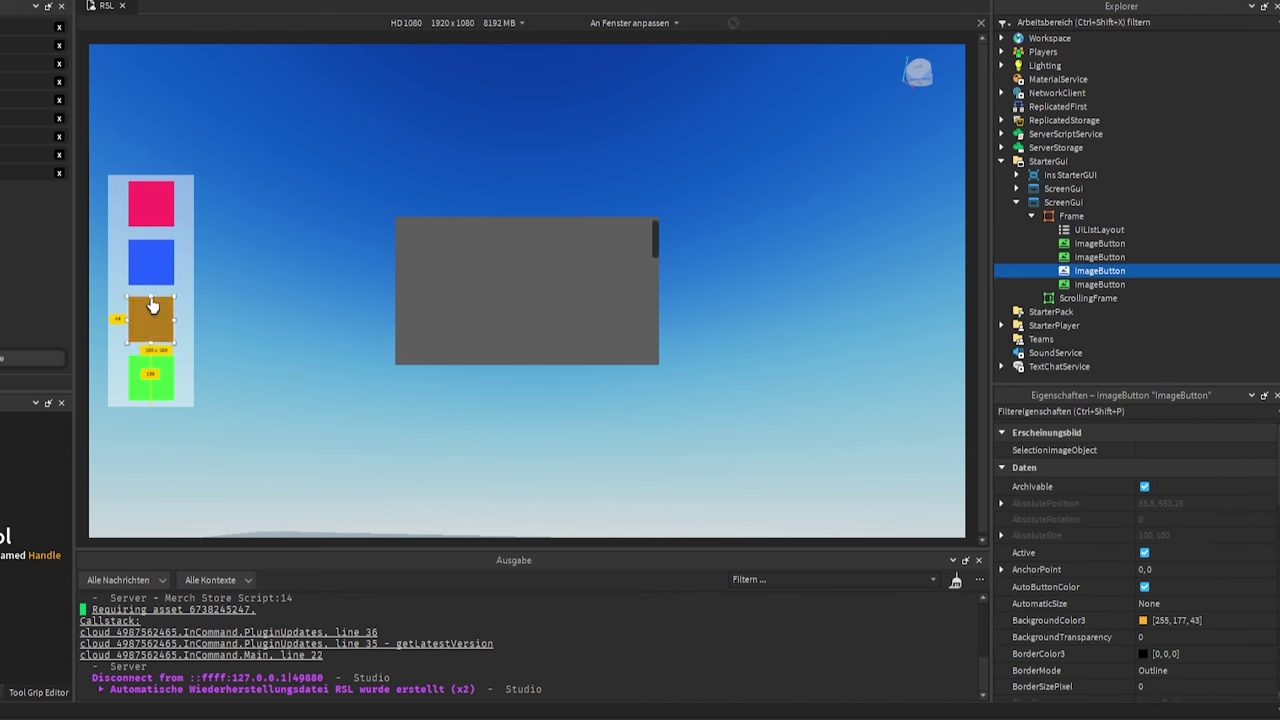
pyautogui.moveTo(149, 293); pyautogui.dragTo(150, 283)
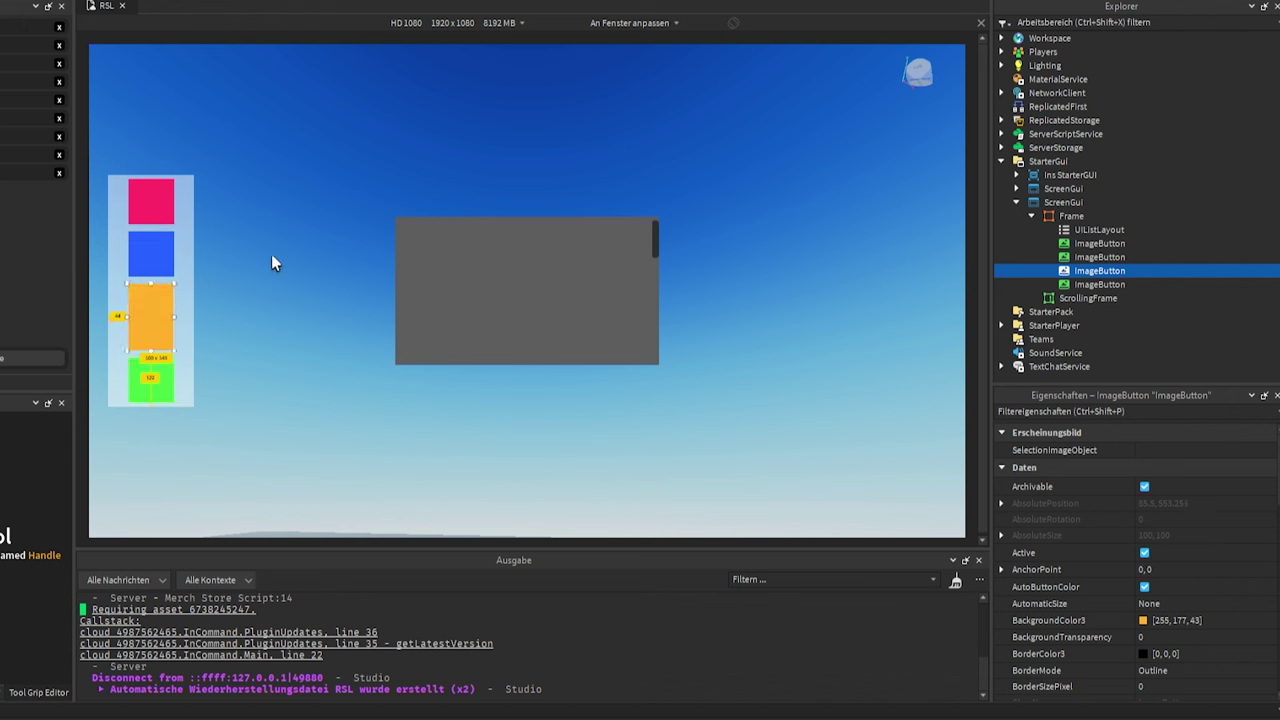
pyautogui.moveTo(173, 318); pyautogui.dragTo(245, 313)
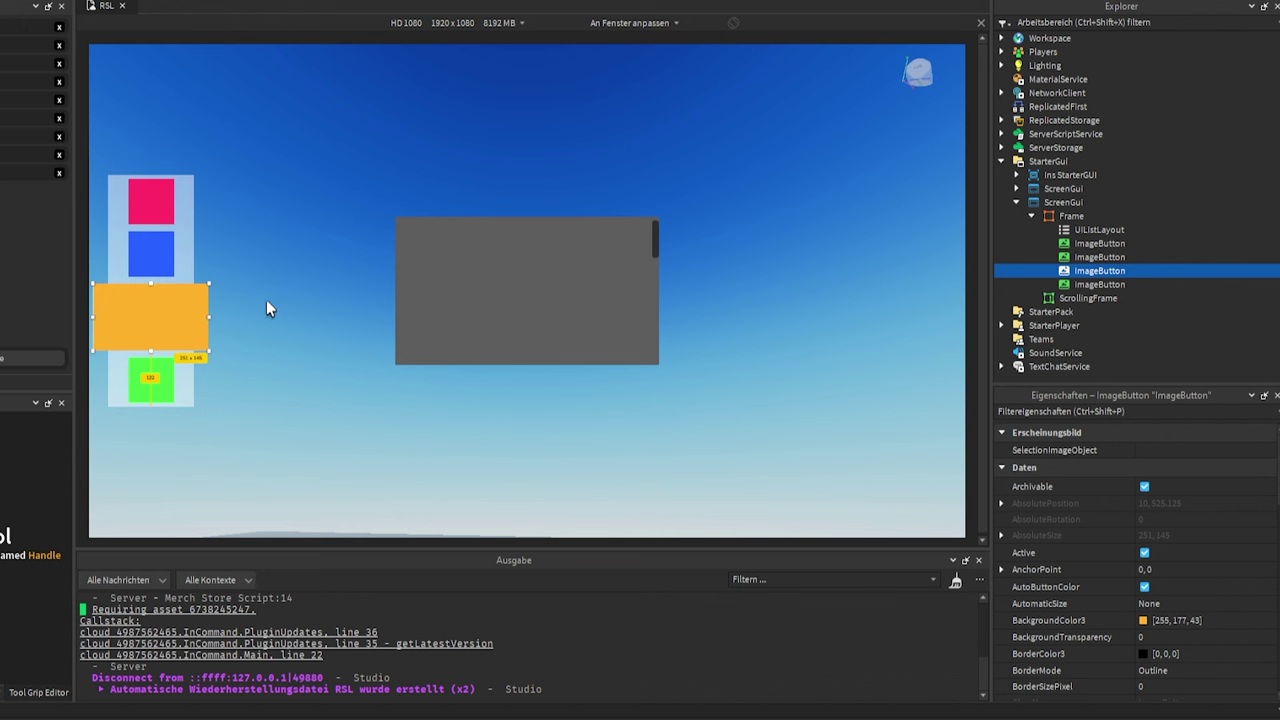
pyautogui.hotkey('ctrl', 'z')
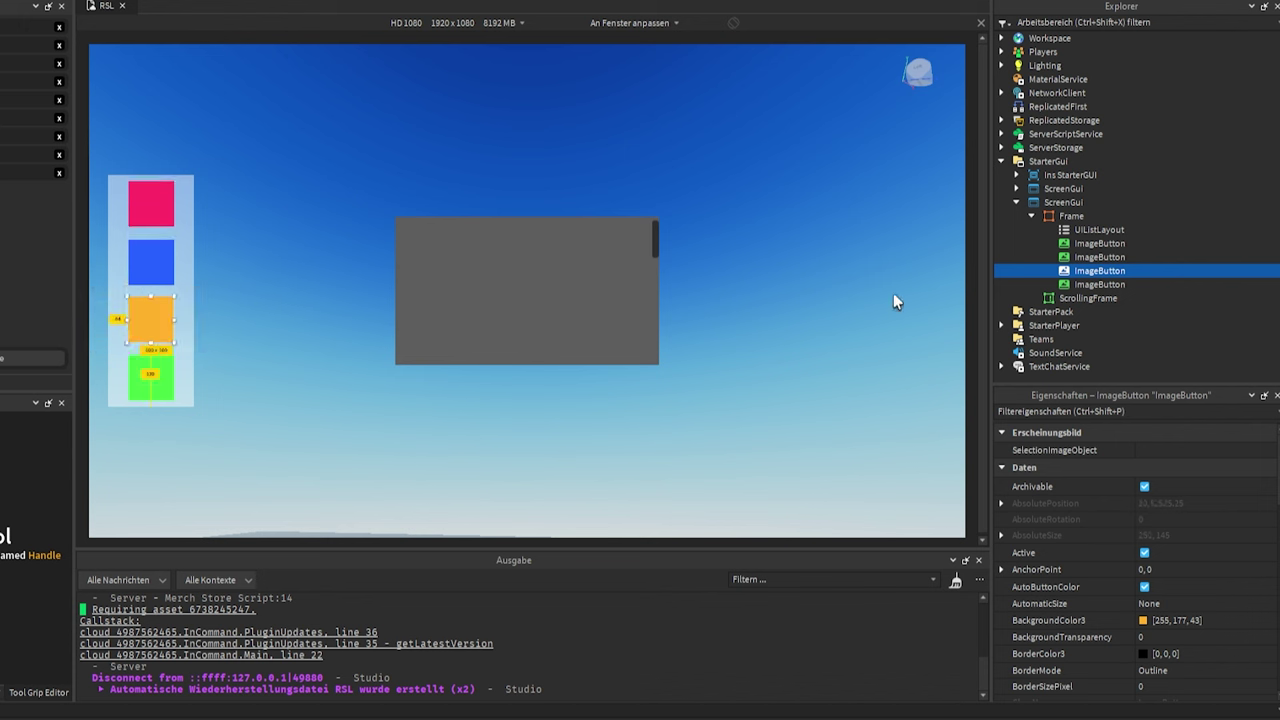
# Duplicate the orange image button twice inside the Frame and enable Wraps on the UIListLayout.
pyautogui.moveTo(1079, 277)
pyautogui.hotkey('ctrl', 'd')
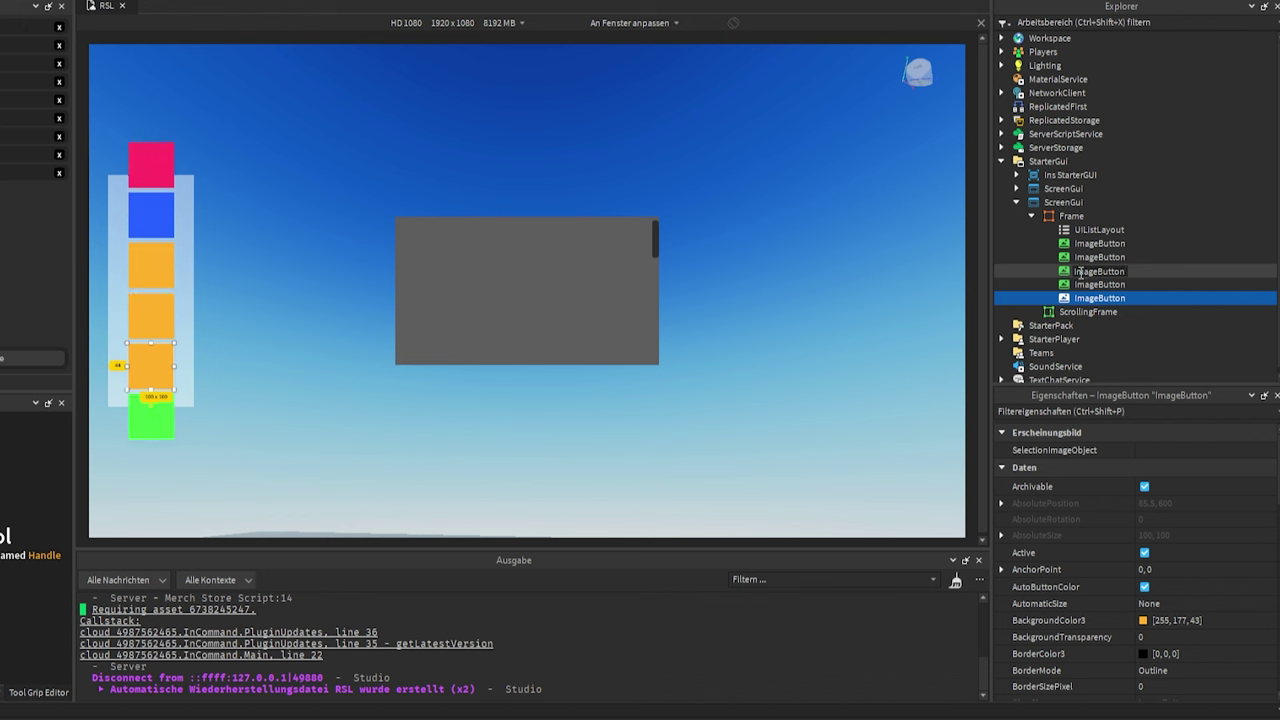
pyautogui.click(1095, 230)
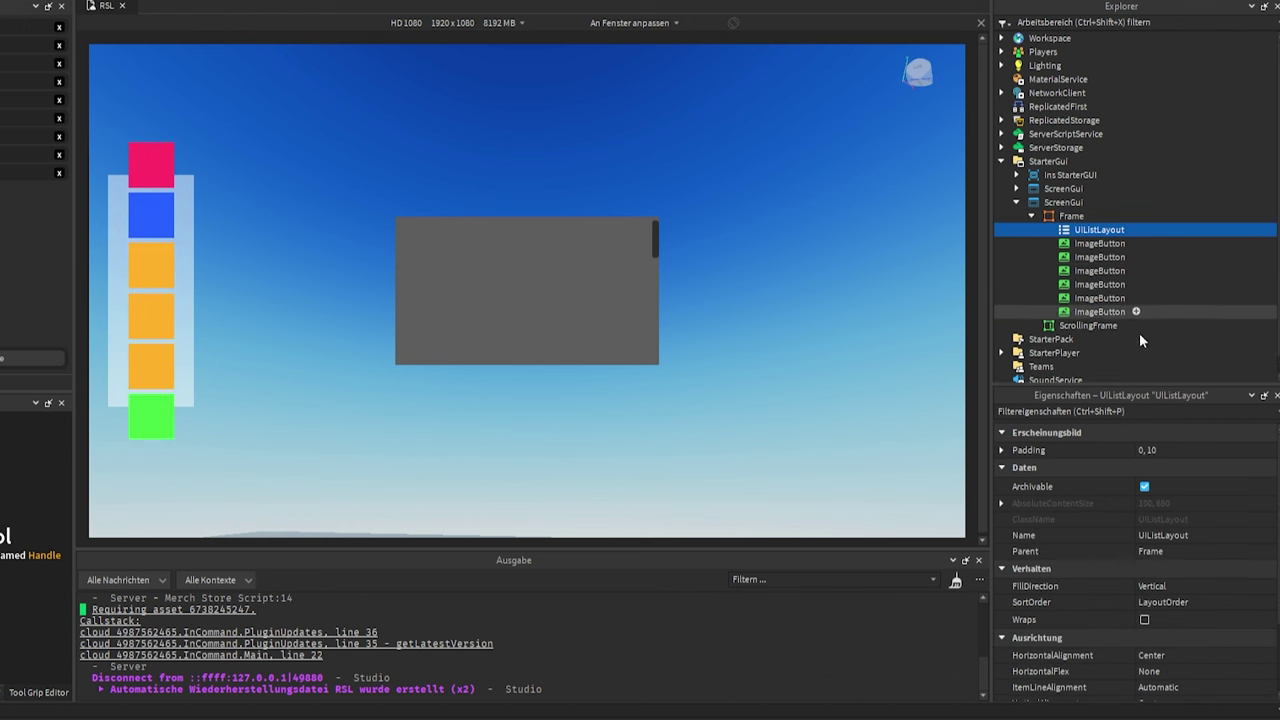
pyautogui.scroll(-1, 1144, 579)
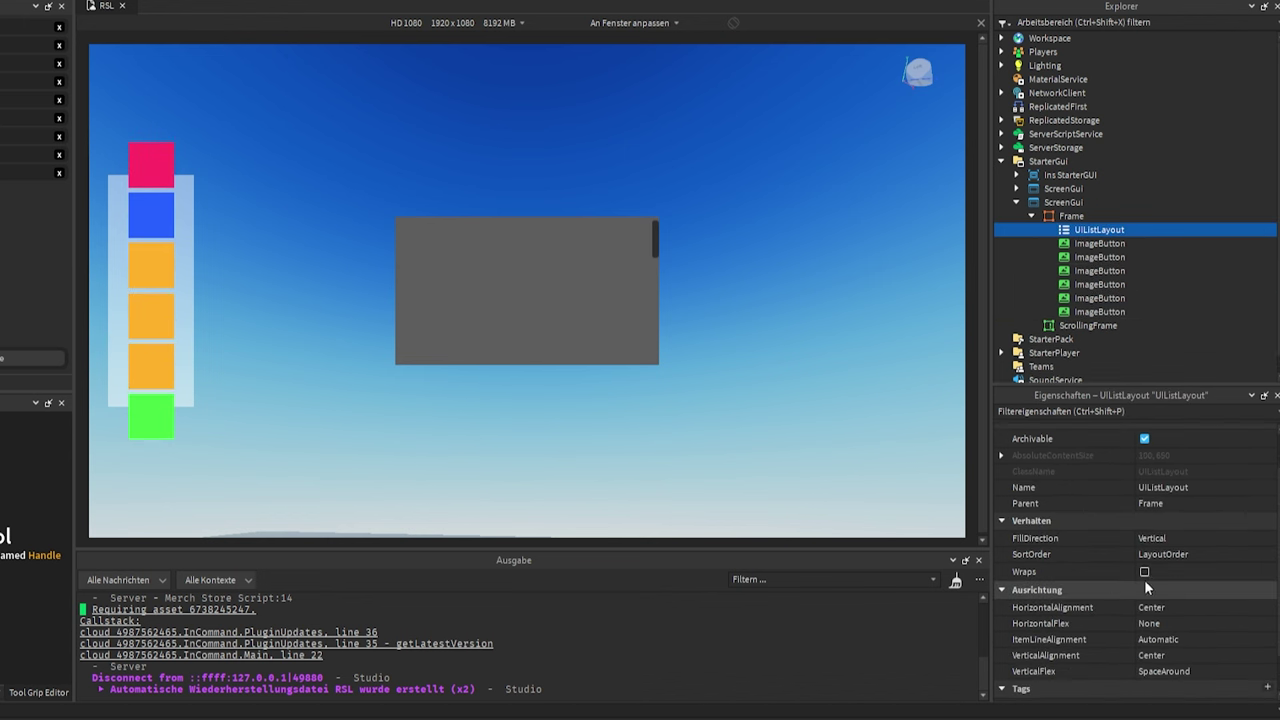
pyautogui.click(1144, 572)
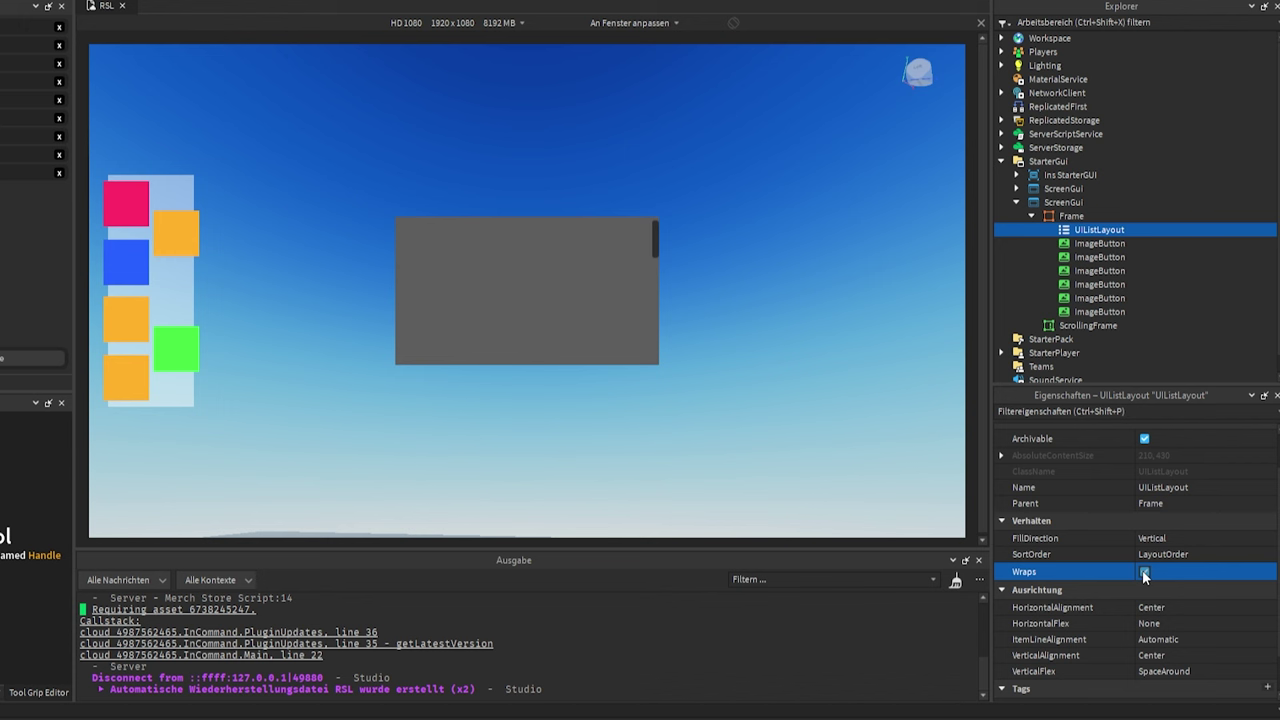
# Try None for the UIListLayout's VerticalFlex and set it to SpaceEvenly.
pyautogui.scroll(-1, 1146, 585)
pyautogui.click(1159, 626)
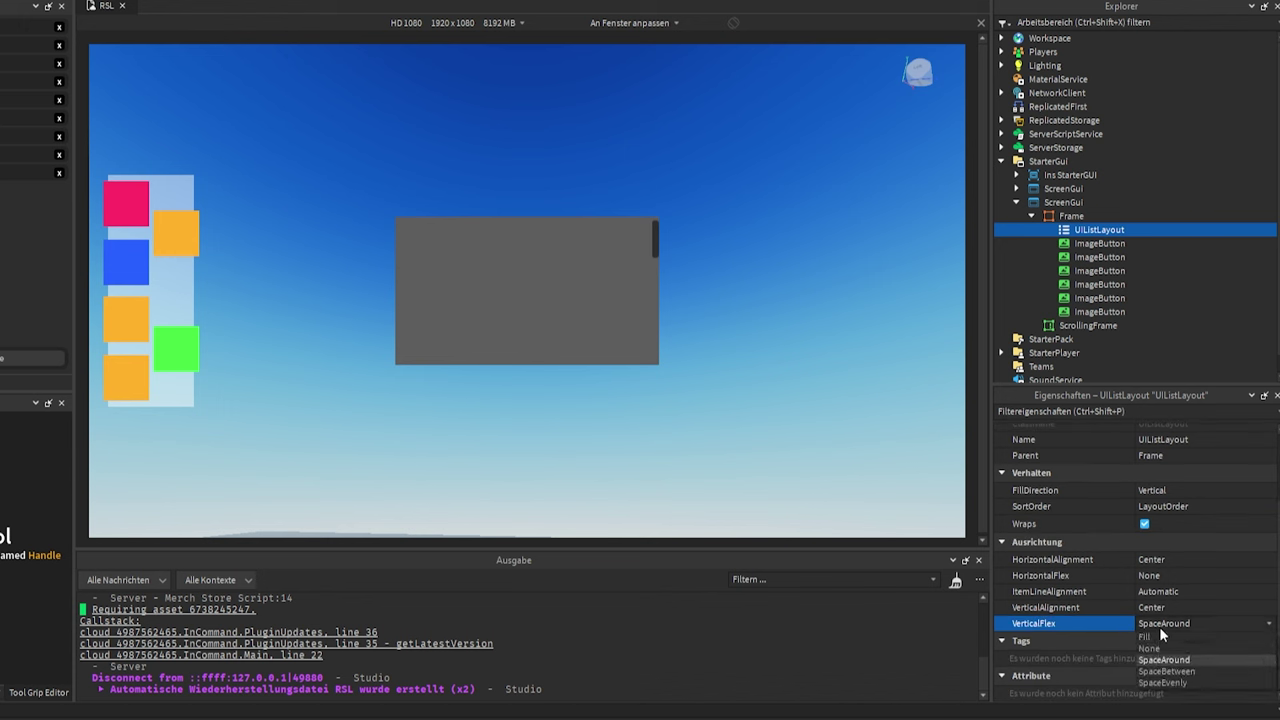
pyautogui.click(1151, 641)
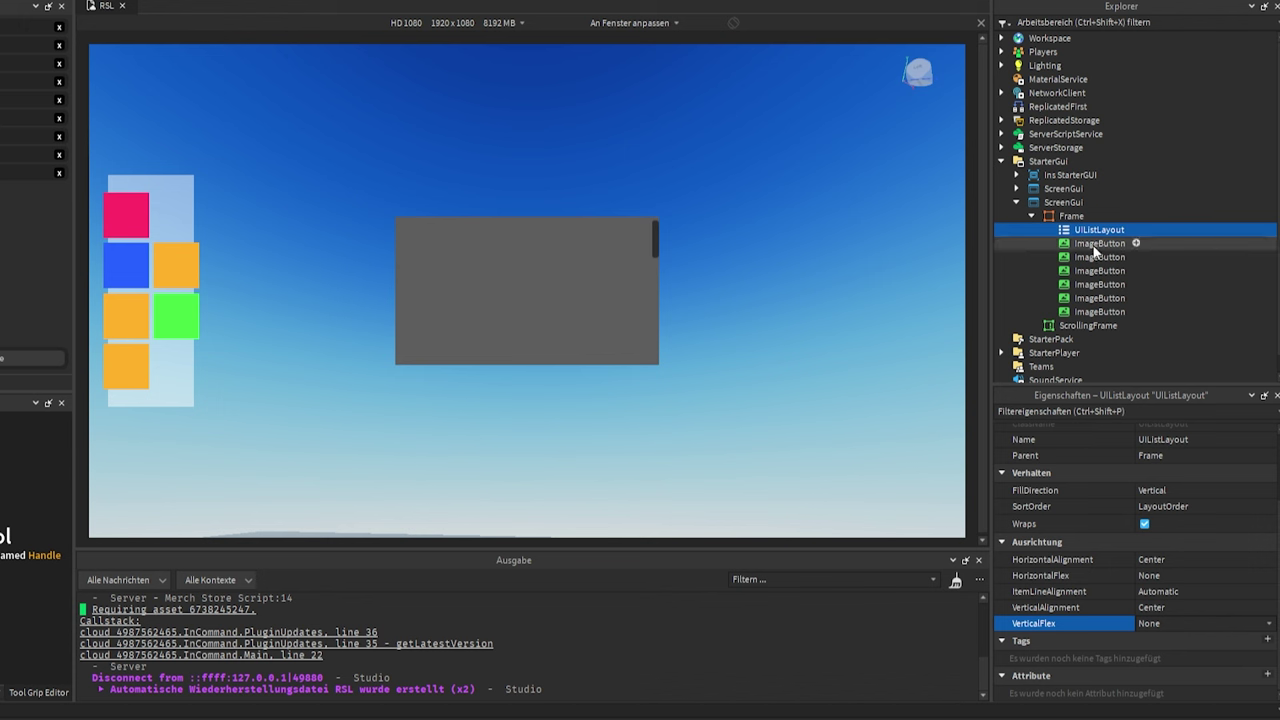
pyautogui.click(1156, 624)
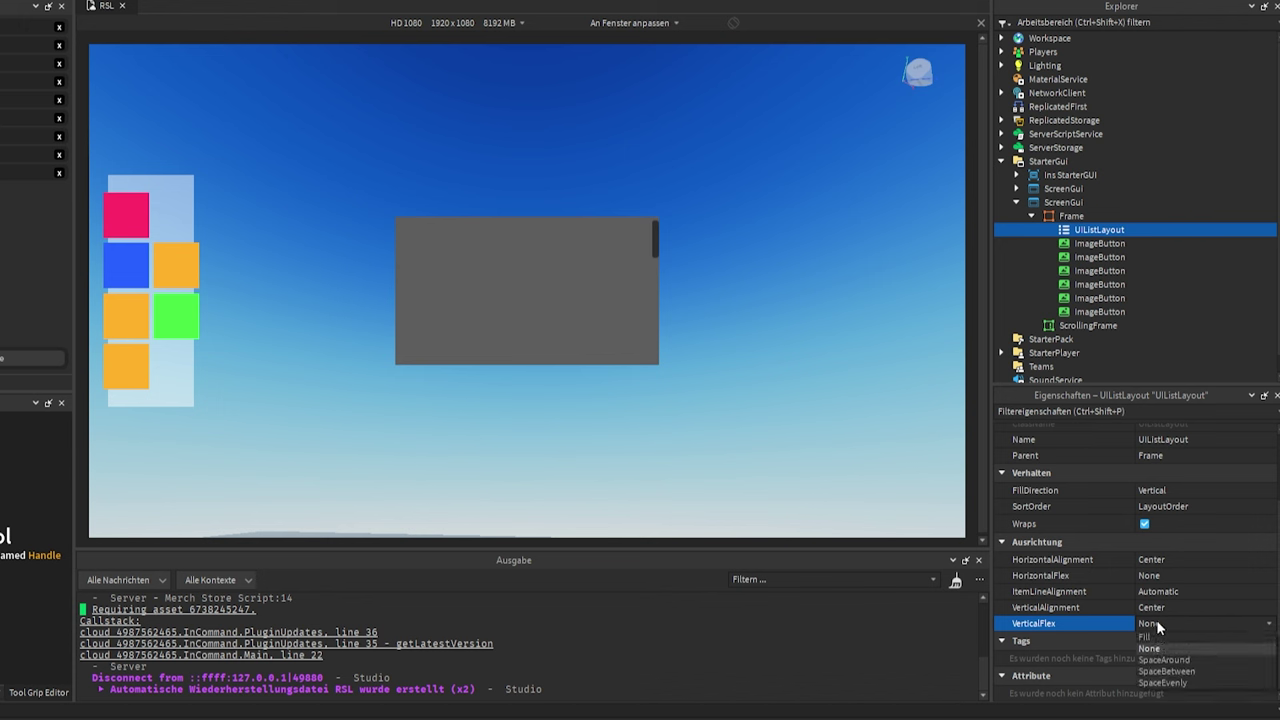
pyautogui.click(1152, 683)
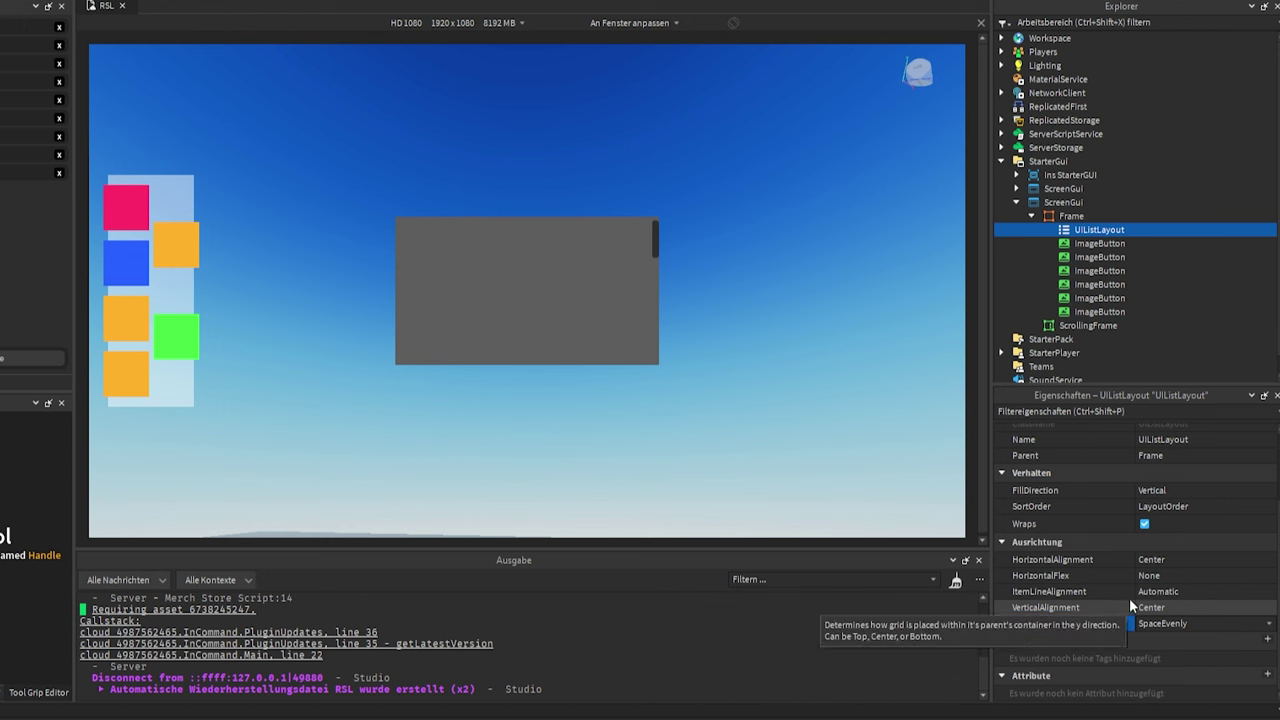
# Compare SpaceEvenly with None for the UIListLayout's HorizontalFlex and leave it set to SpaceEvenly.
pyautogui.click(1150, 576)
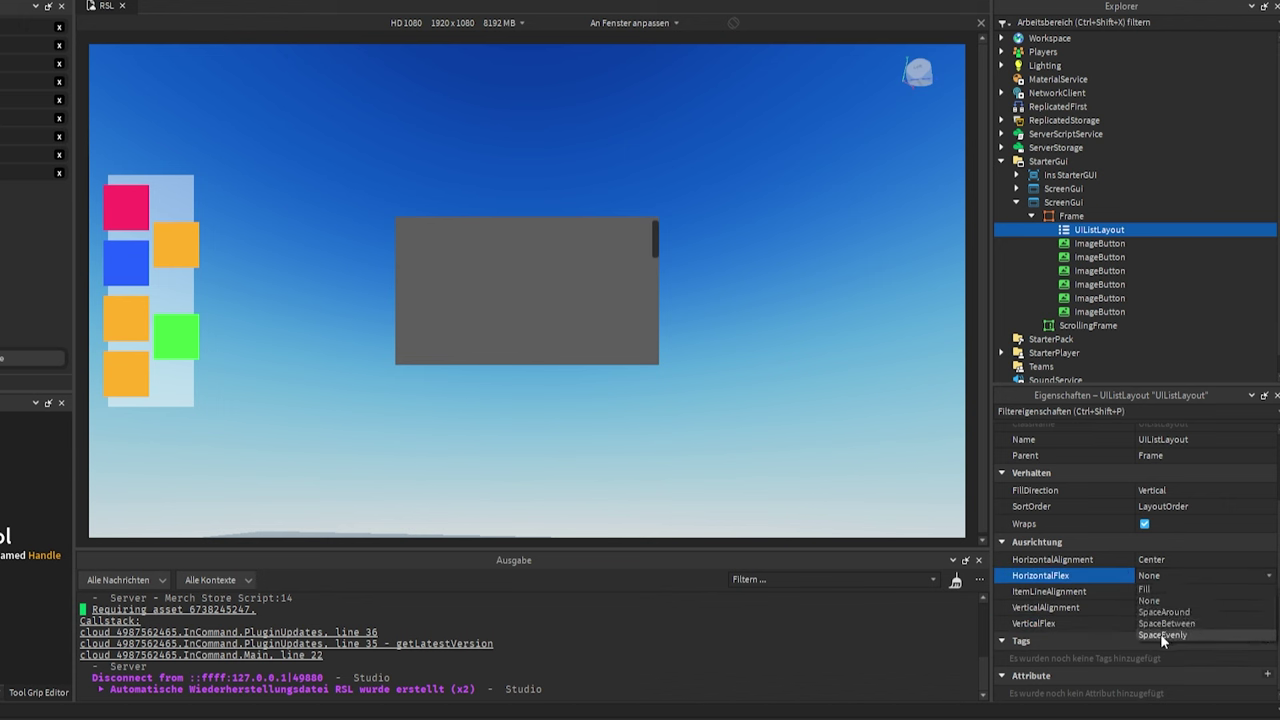
pyautogui.click(1162, 621)
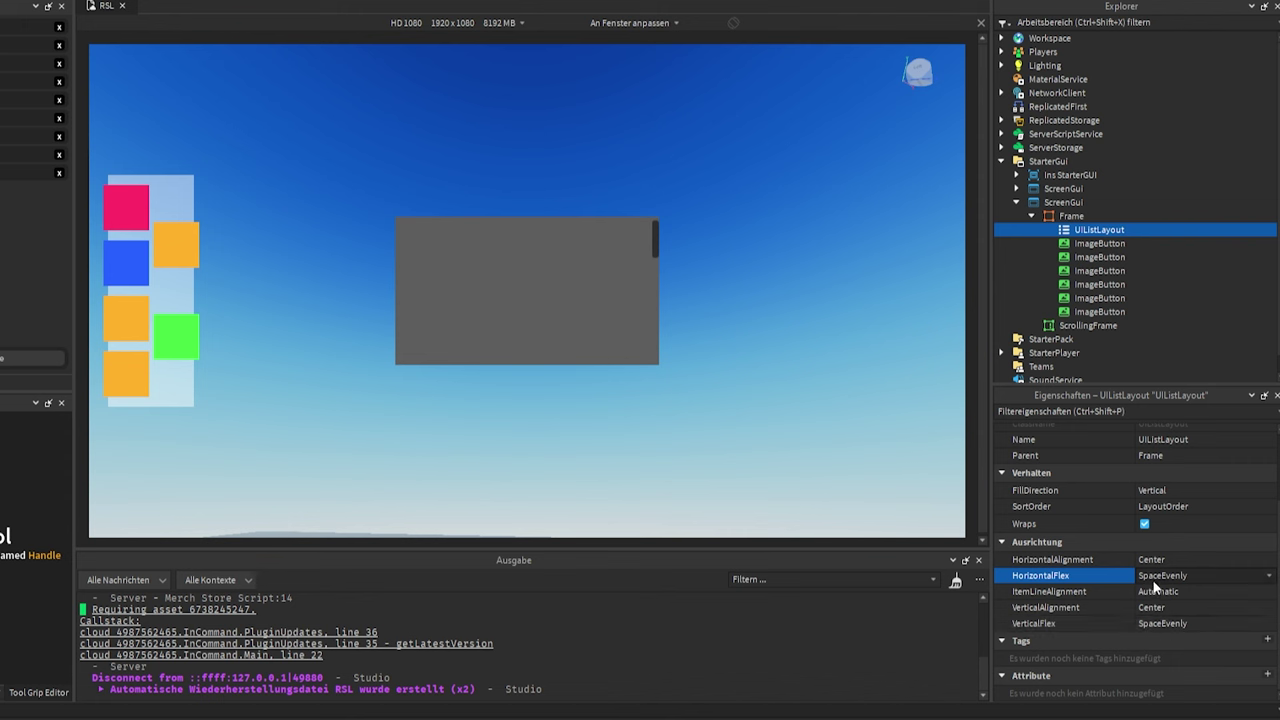
pyautogui.click(1161, 579)
pyautogui.click(1147, 581)
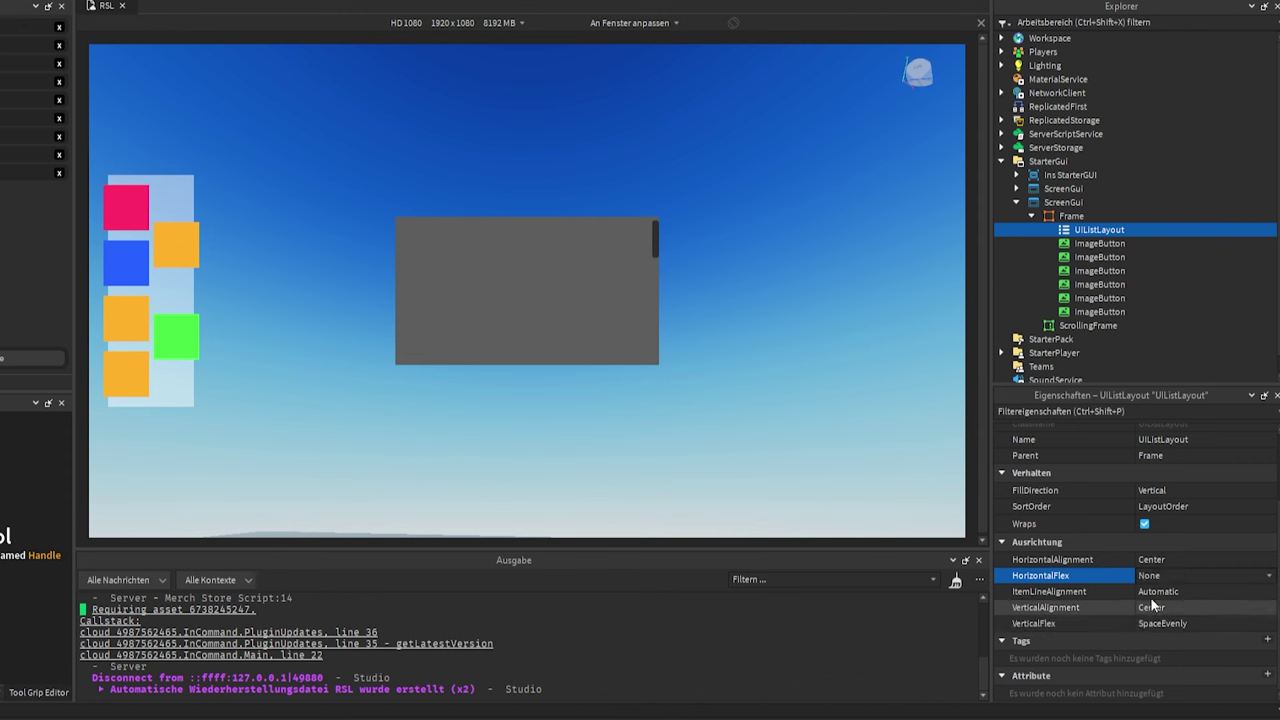
pyautogui.click(1145, 578)
pyautogui.click(1153, 587)
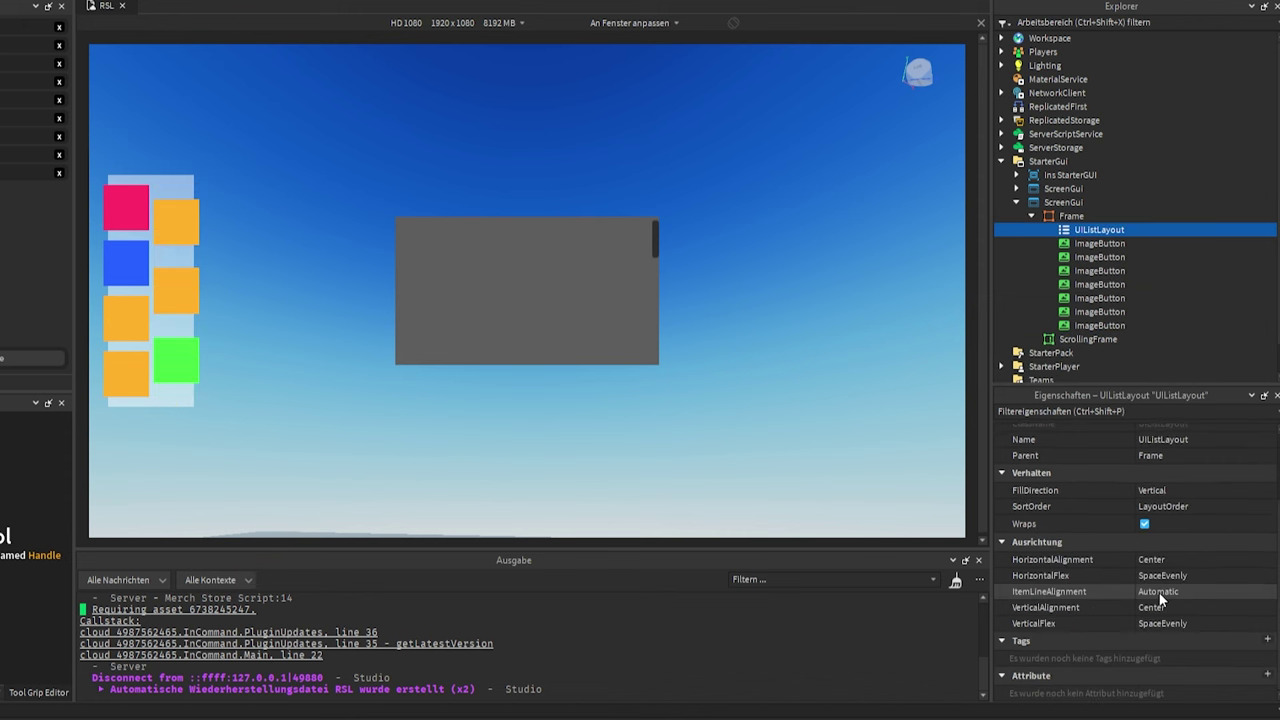
# Try Stretch and other options for the UIListLayout's ItemLineAlignment and return it to Automatic.
pyautogui.click(1158, 592)
pyautogui.click(1158, 592)
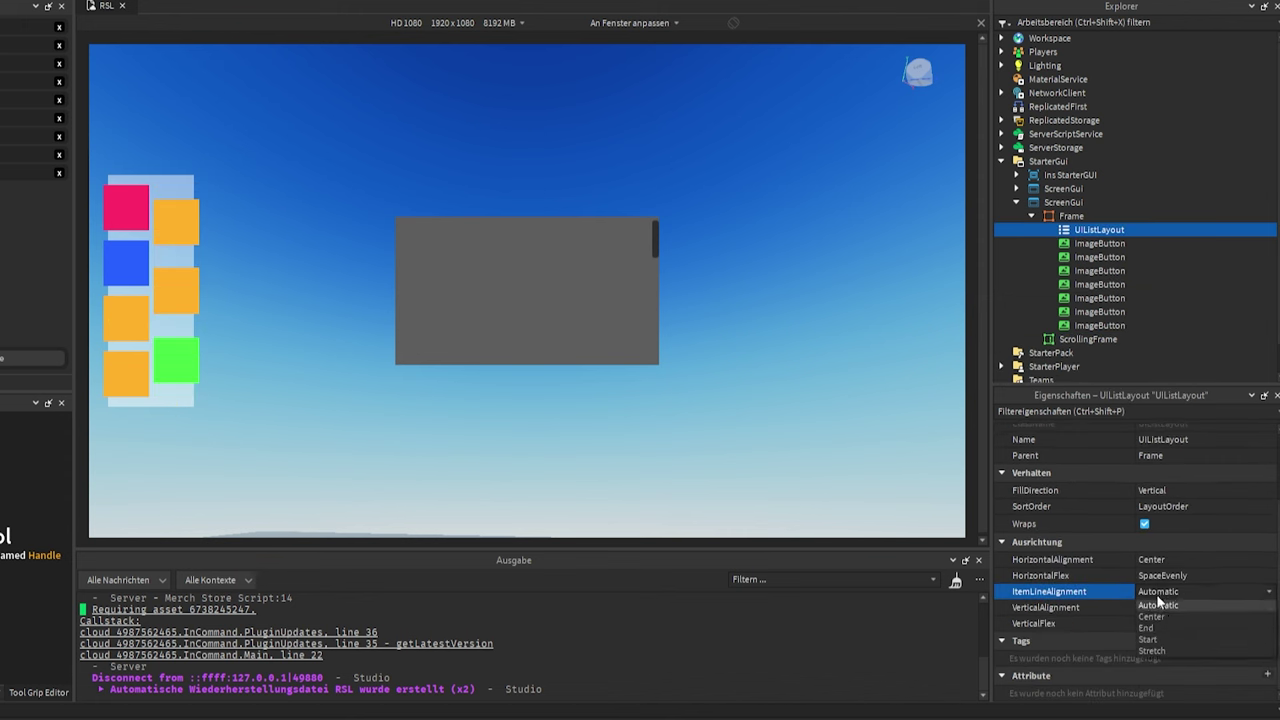
pyautogui.click(1155, 616)
pyautogui.press('Down')
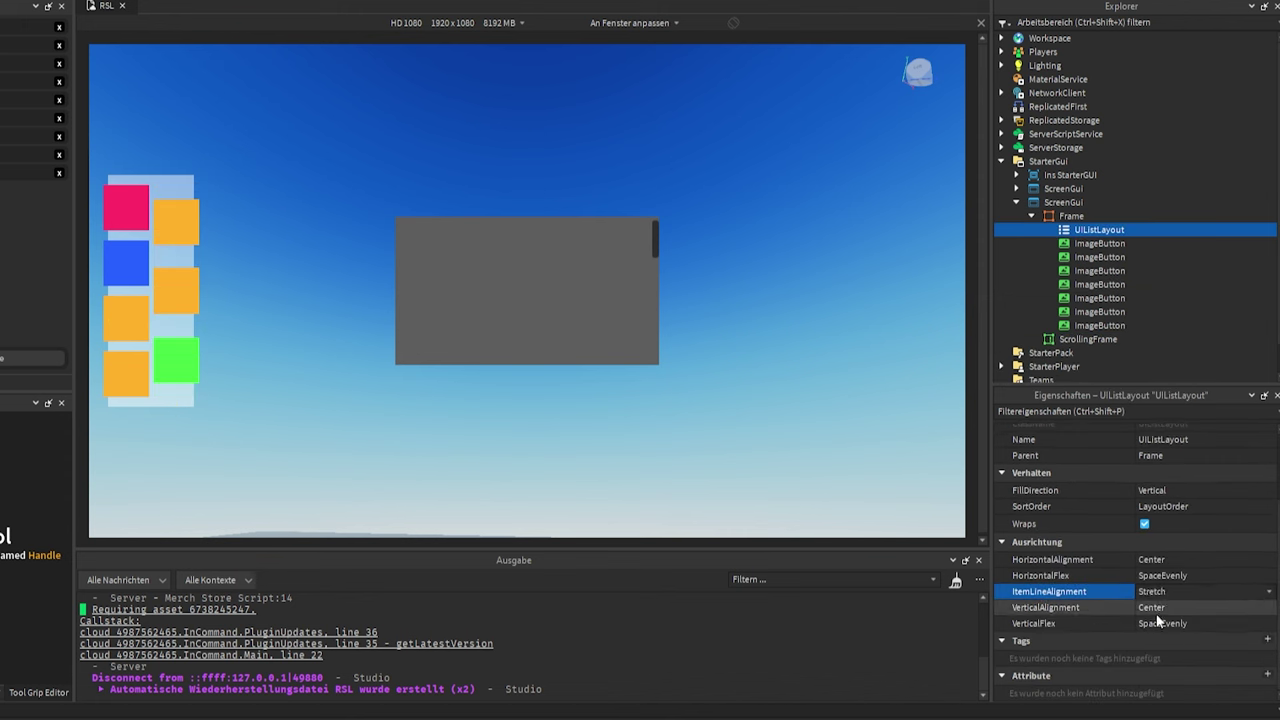
pyautogui.press('Up')
pyautogui.press('Down')
pyautogui.press('Down')
pyautogui.press('Down')
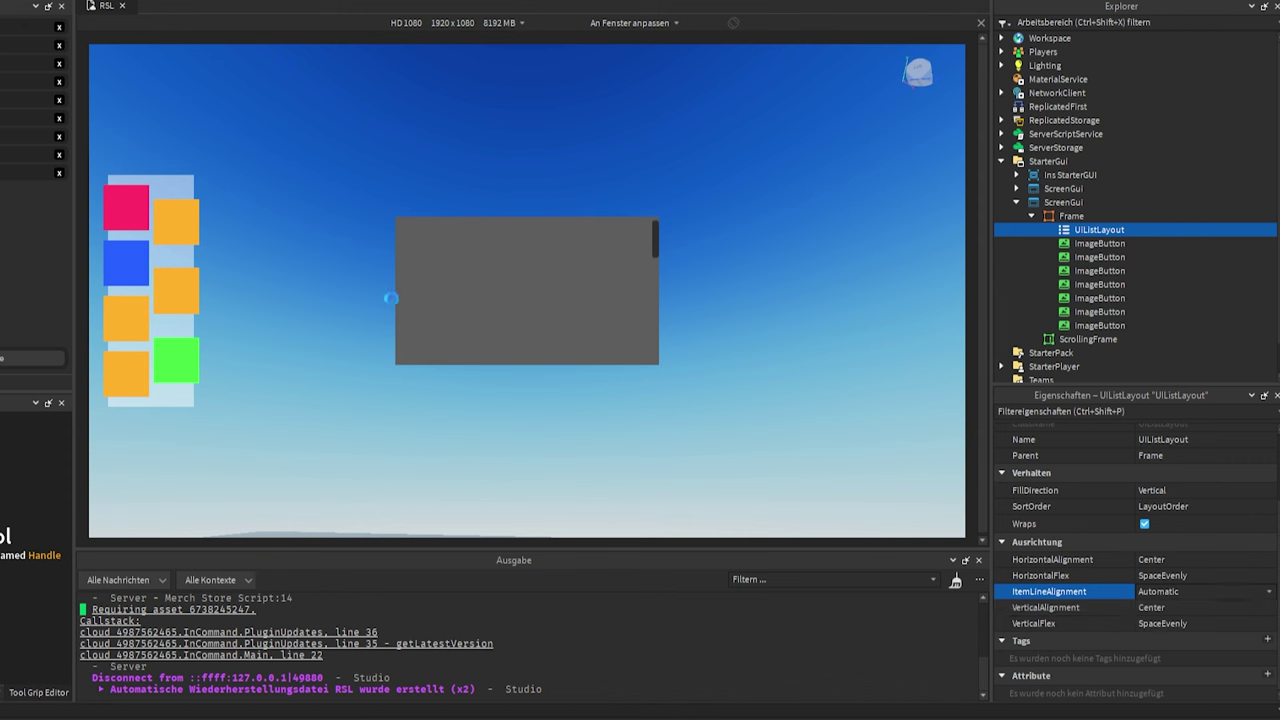
pyautogui.press('Return')
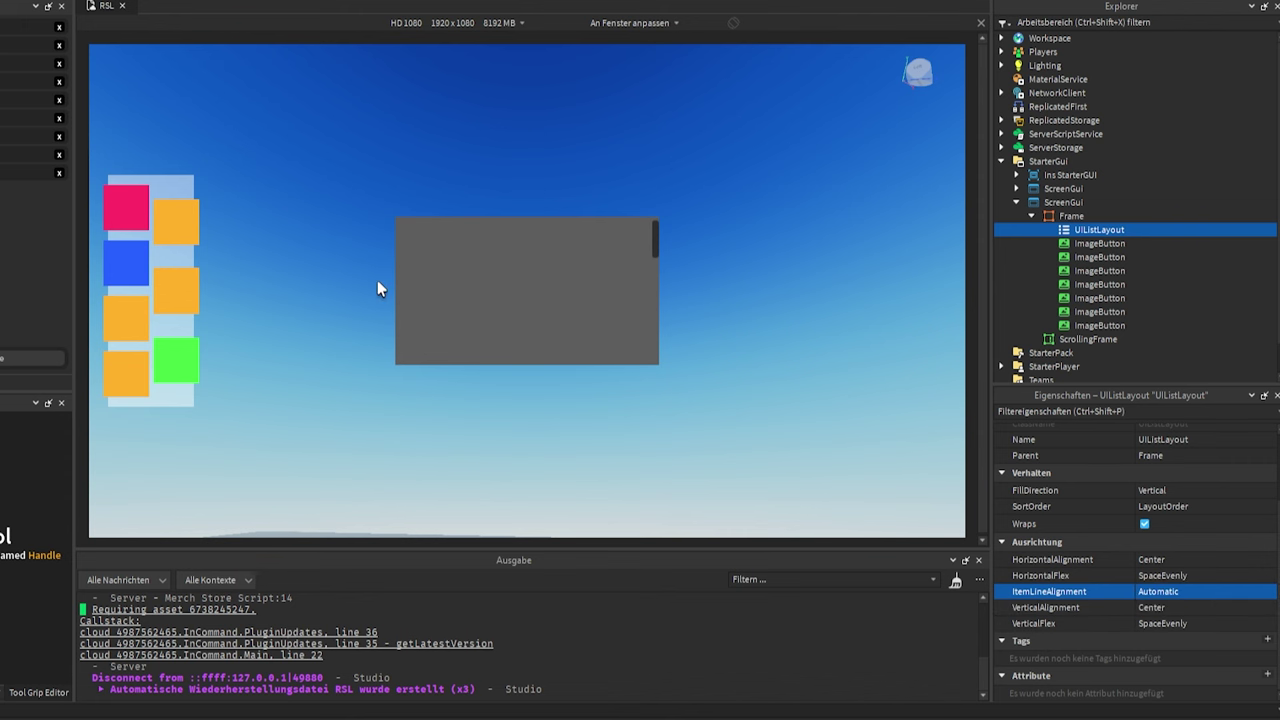
# Duplicate the pink image button many times inside the Frame to add several wrapped columns.
pyautogui.click(1093, 285)
pyautogui.hotkey('ctrl', 'd')
pyautogui.hotkey('ctrl', 'd')
pyautogui.hotkey('ctrl', 'd')
pyautogui.hotkey('ctrl', 'd')
pyautogui.hotkey('ctrl', 'd')
pyautogui.hotkey('ctrl', 'd')
pyautogui.hotkey('ctrl', 'd')
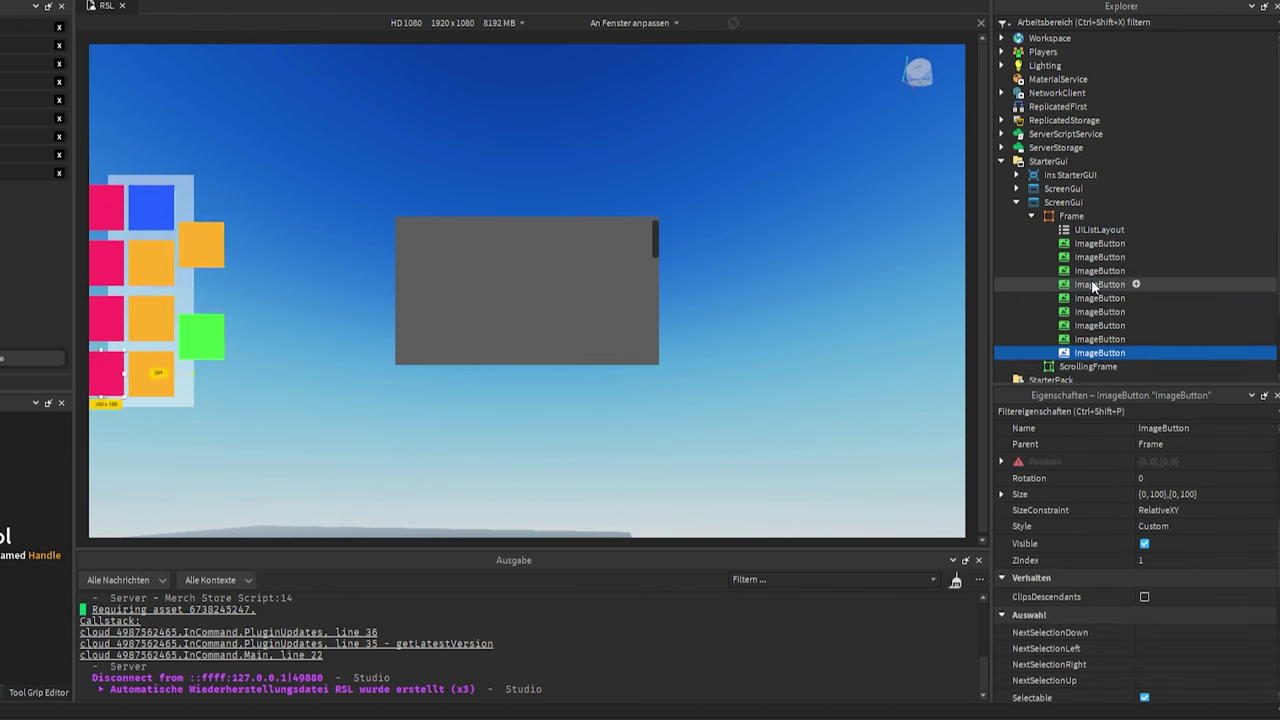
pyautogui.hotkey('ctrl', 'd')
pyautogui.hotkey('ctrl', 'd')
pyautogui.hotkey('ctrl', 'd')
pyautogui.hotkey('ctrl', 'd')
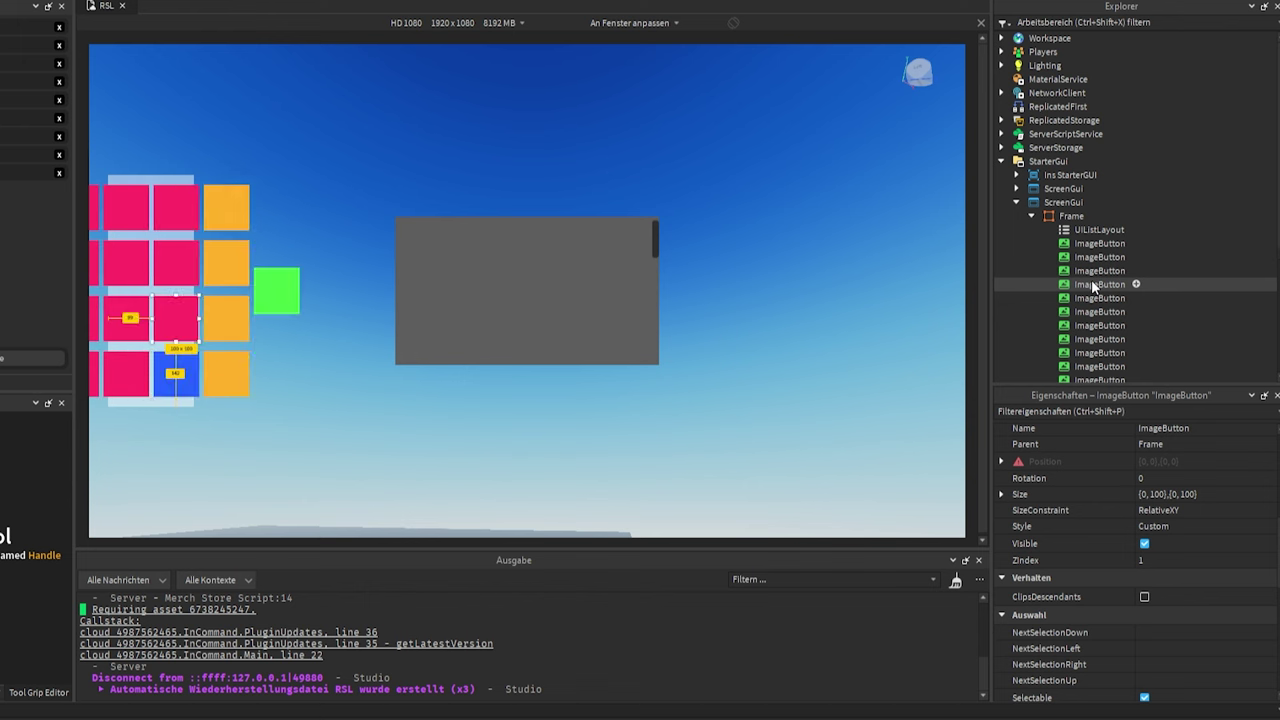
pyautogui.hotkey('ctrl', 'd')
pyautogui.hotkey('ctrl', 'd')
pyautogui.hotkey('ctrl', 'd')
pyautogui.hotkey('ctrl', 'd')
pyautogui.hotkey('ctrl', 'd')
pyautogui.hotkey('ctrl', 'd')
pyautogui.hotkey('ctrl', 'd')
pyautogui.hotkey('ctrl', 'd')
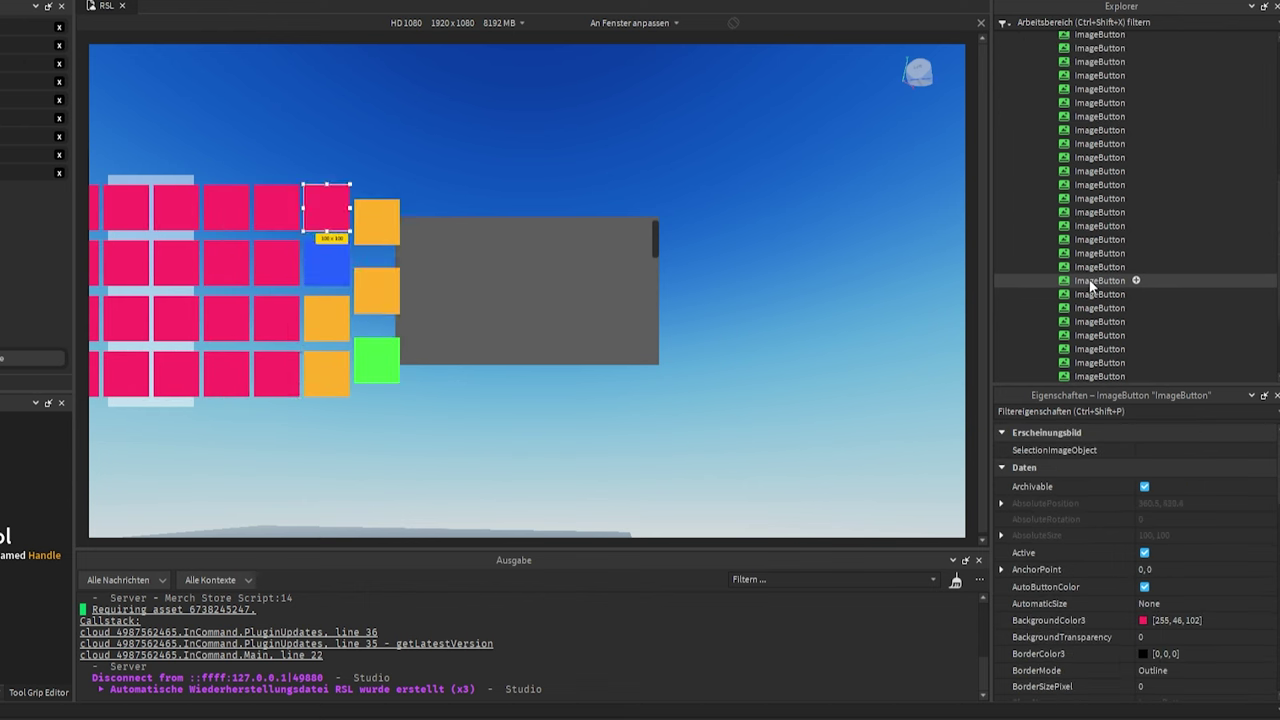
pyautogui.hotkey('ctrl', 'd')
pyautogui.hotkey('ctrl', 'd')
pyautogui.hotkey('ctrl', 'd')
pyautogui.hotkey('ctrl', 'd')
pyautogui.hotkey('ctrl', 'd')
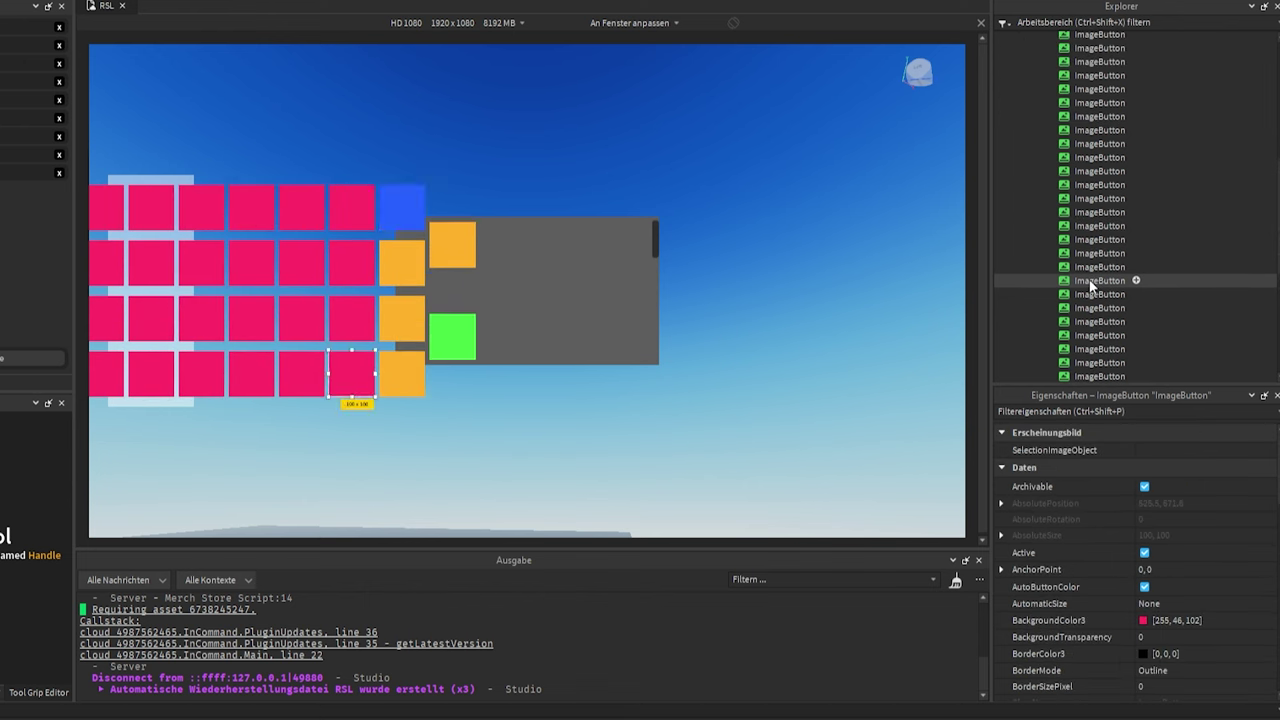
# Duplicate the pink image button a few more times inside the Frame.
pyautogui.hotkey('ctrl', 'd')
pyautogui.hotkey('ctrl', 'd')
pyautogui.hotkey('ctrl', 'd')
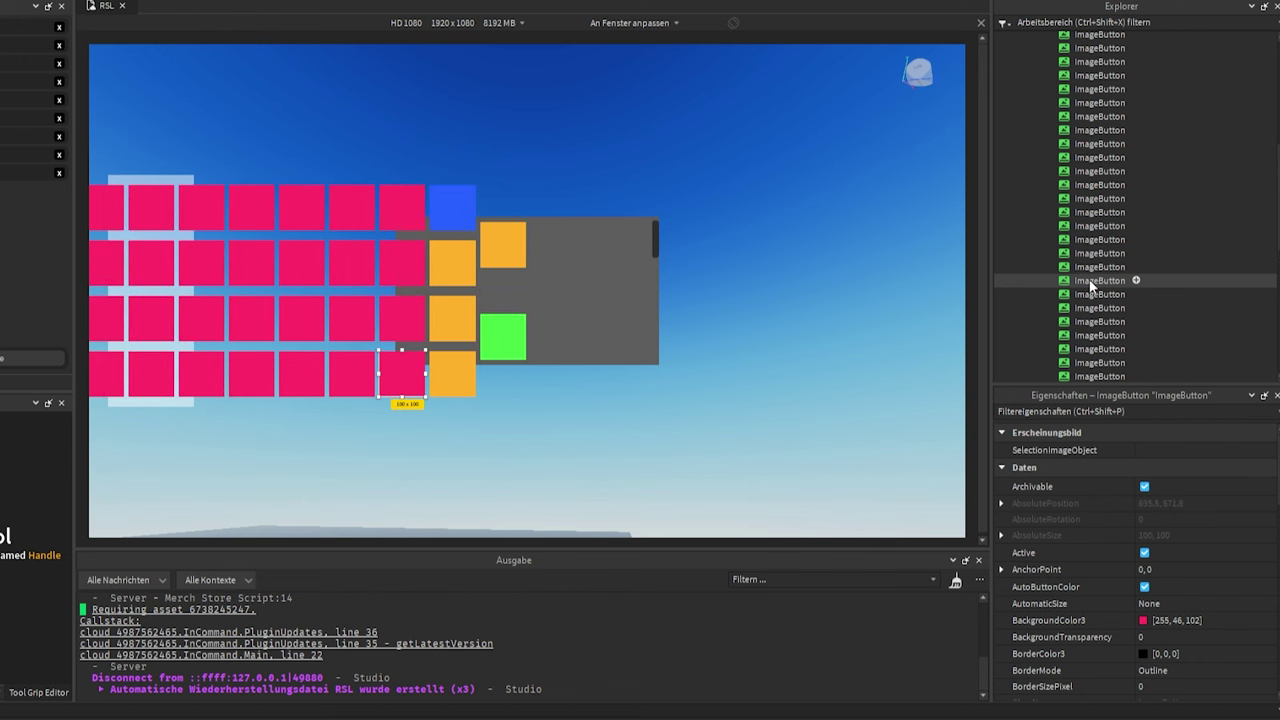
# Turn Wraps off for the Frame's UIListLayout to compare the arrangement and turn it back on.
pyautogui.scroll(10, 1094, 297)
pyautogui.click(1074, 194)
pyautogui.click(1080, 208)
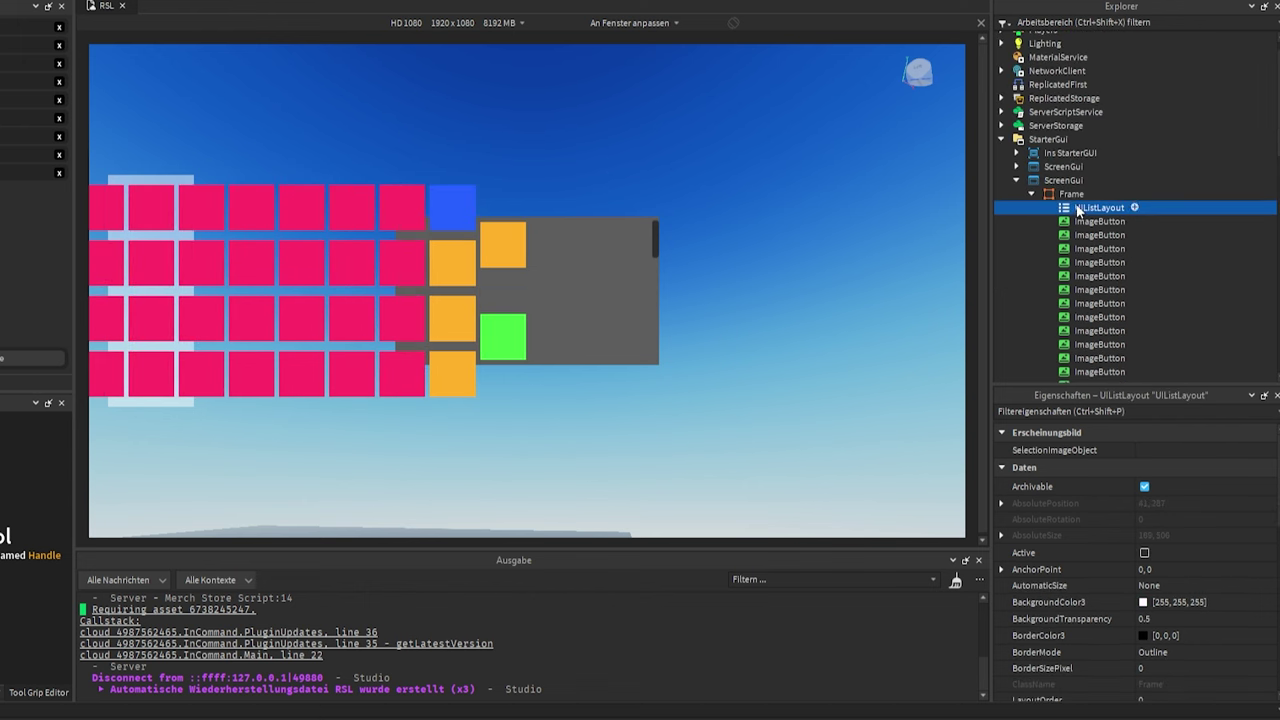
pyautogui.click(1144, 620)
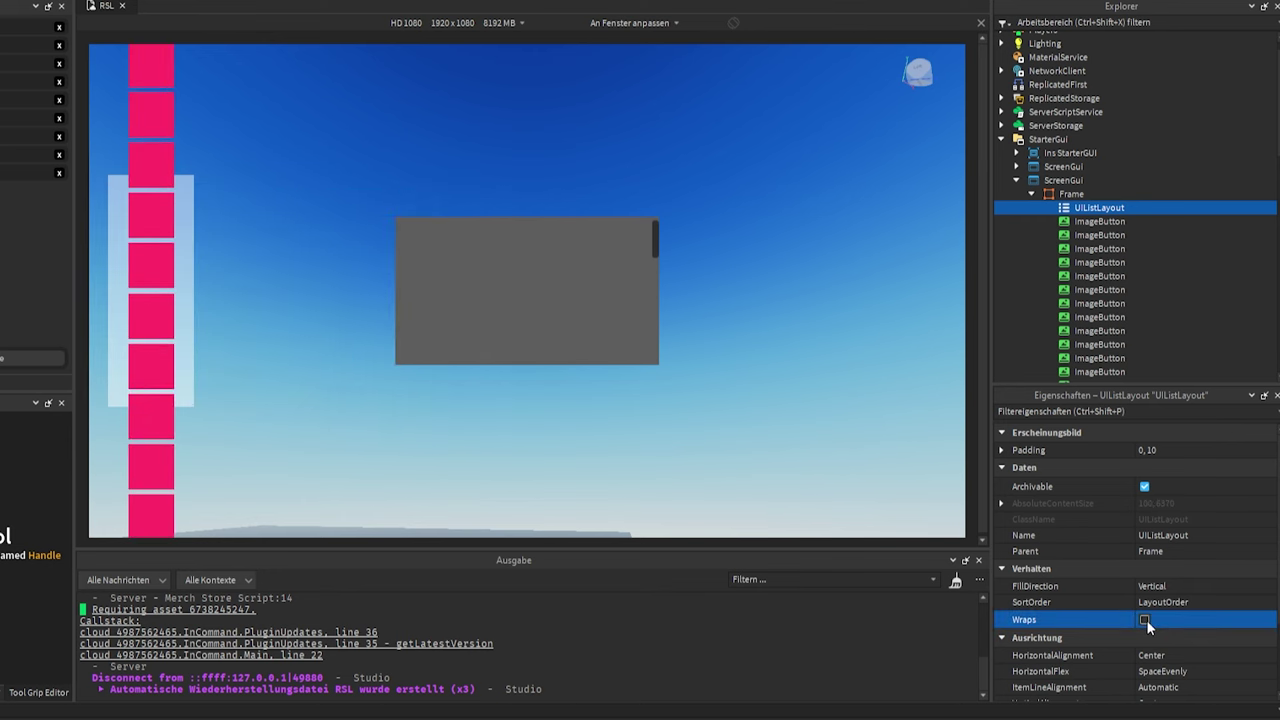
pyautogui.click(1145, 620)
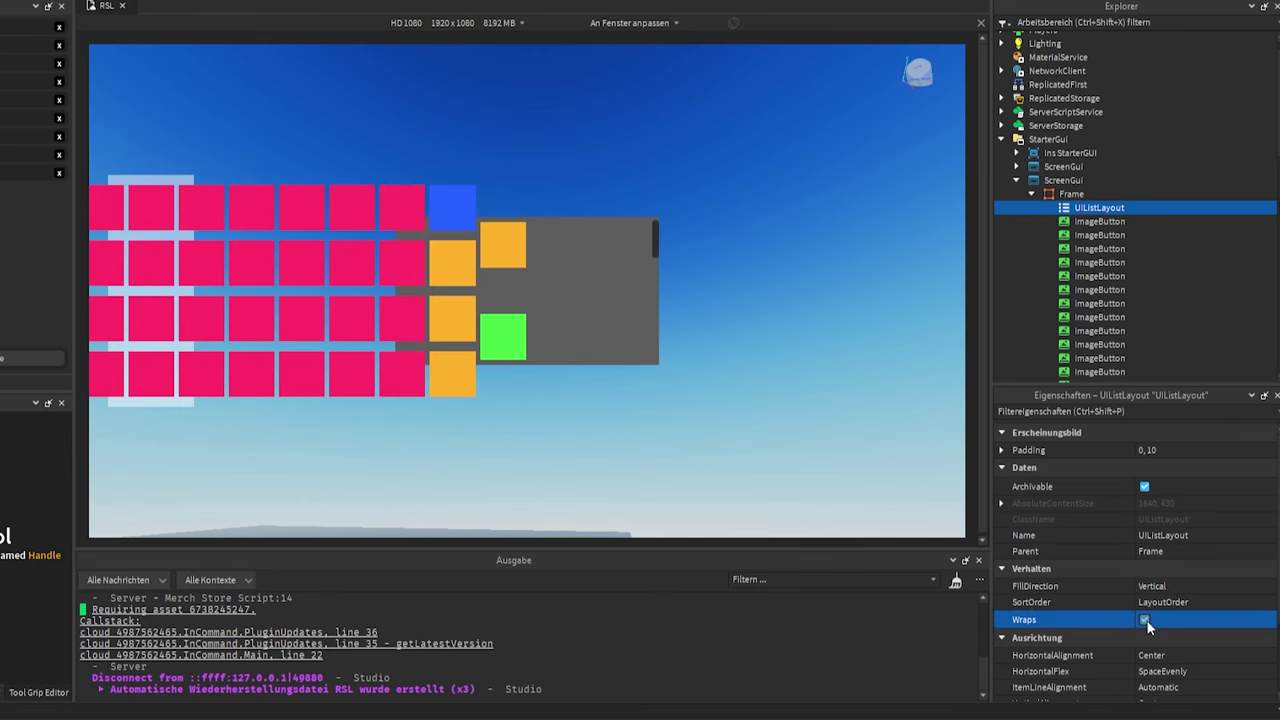
# Move the UIListLayout and all the image buttons from the Frame into the ScrollingFrame.
pyautogui.click(1032, 194)
pyautogui.click(1032, 215)
pyautogui.scroll(-8, 1075, 284)
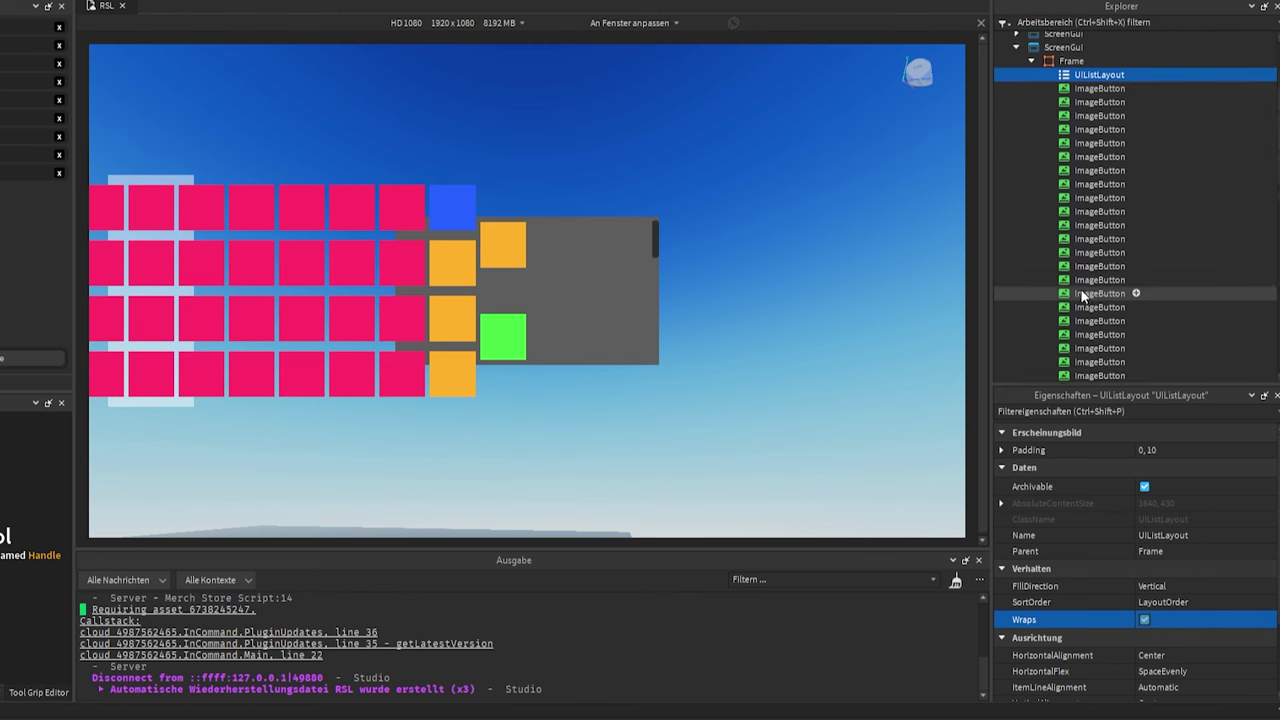
pyautogui.scroll(-3, 1075, 284)
pyautogui.keyDown('shift'); pyautogui.click(1083, 293); pyautogui.keyUp('shift')
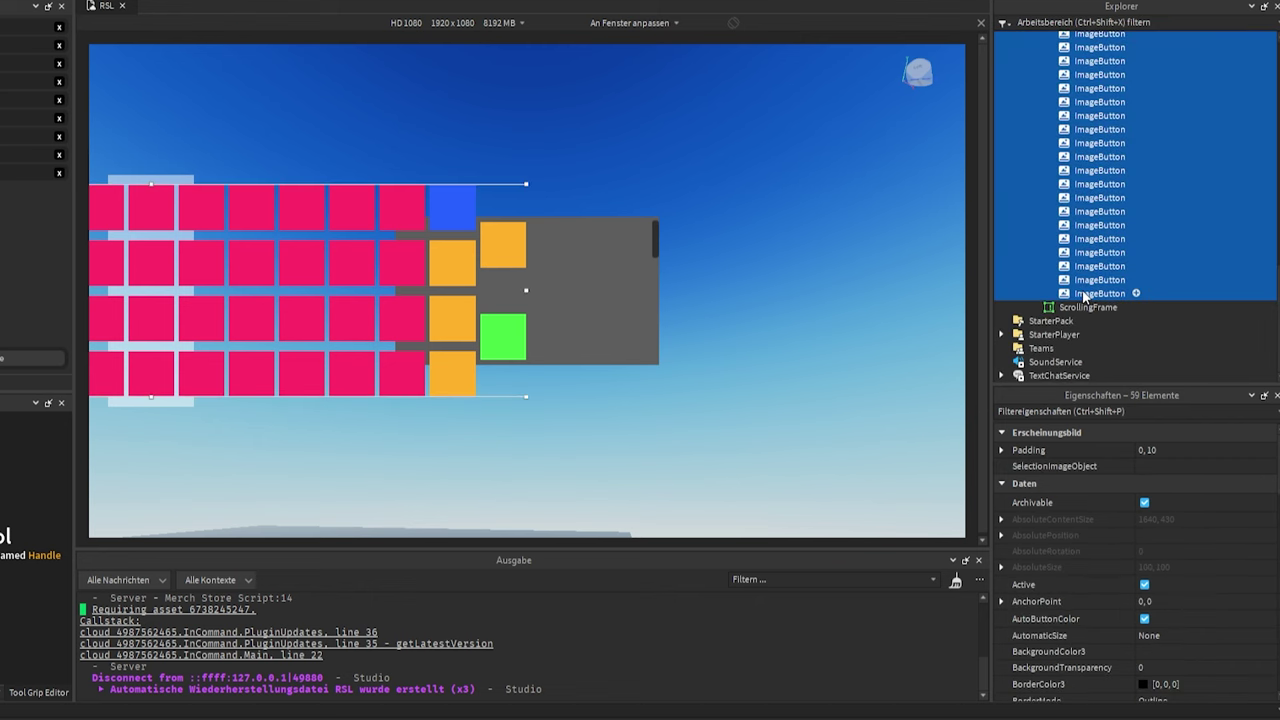
pyautogui.moveTo(1083, 293); pyautogui.dragTo(1088, 307)
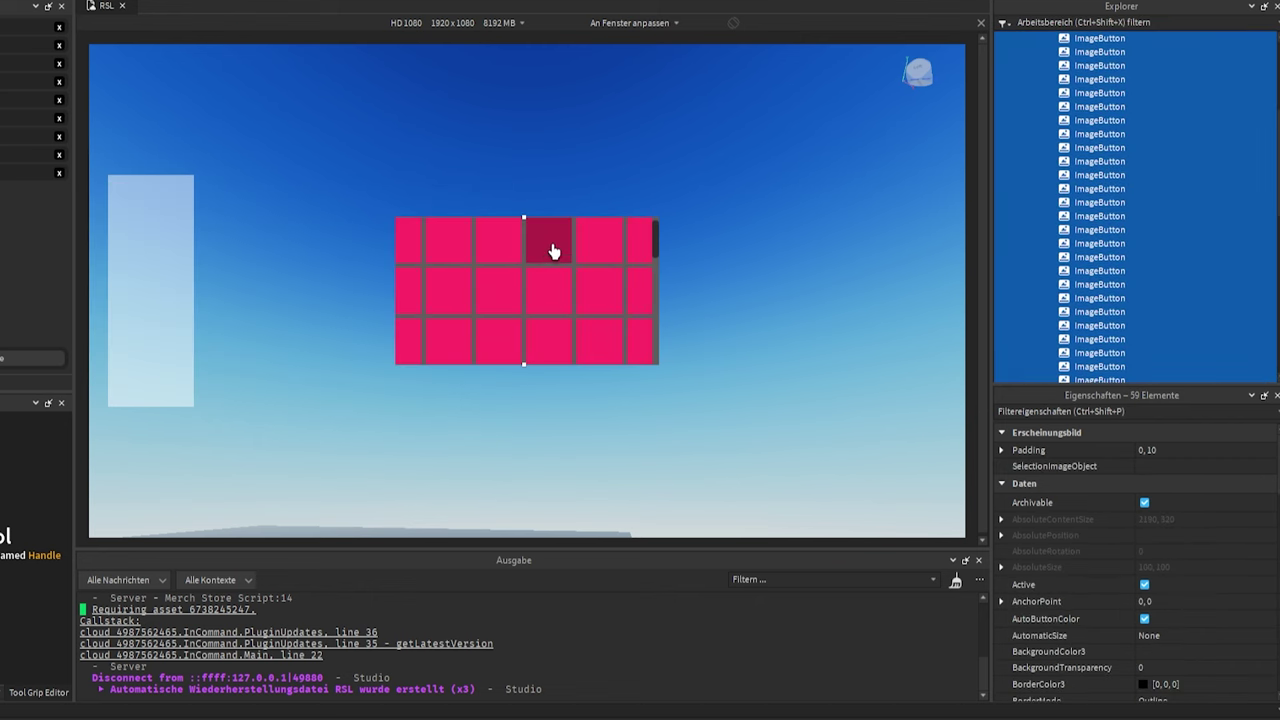
# Turn off Wraps for the UIListLayout inside the ScrollingFrame.
pyautogui.scroll(-3, 550, 260)
pyautogui.scroll(3, 549, 262)
pyautogui.scroll(-2, 548, 260)
pyautogui.scroll(2, 549, 266)
pyautogui.moveTo(1278, 180); pyautogui.dragTo(1278, 100)
pyautogui.click(1088, 243)
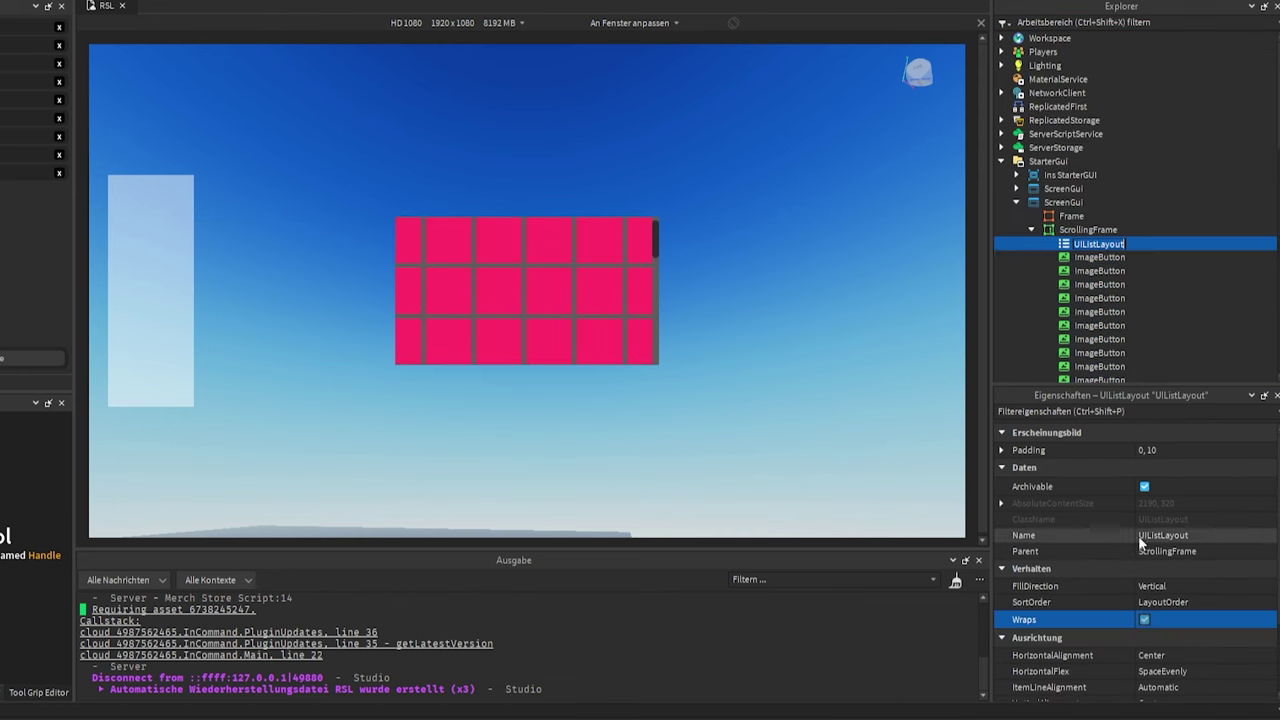
pyautogui.click(1143, 620)
pyautogui.click(1144, 620)
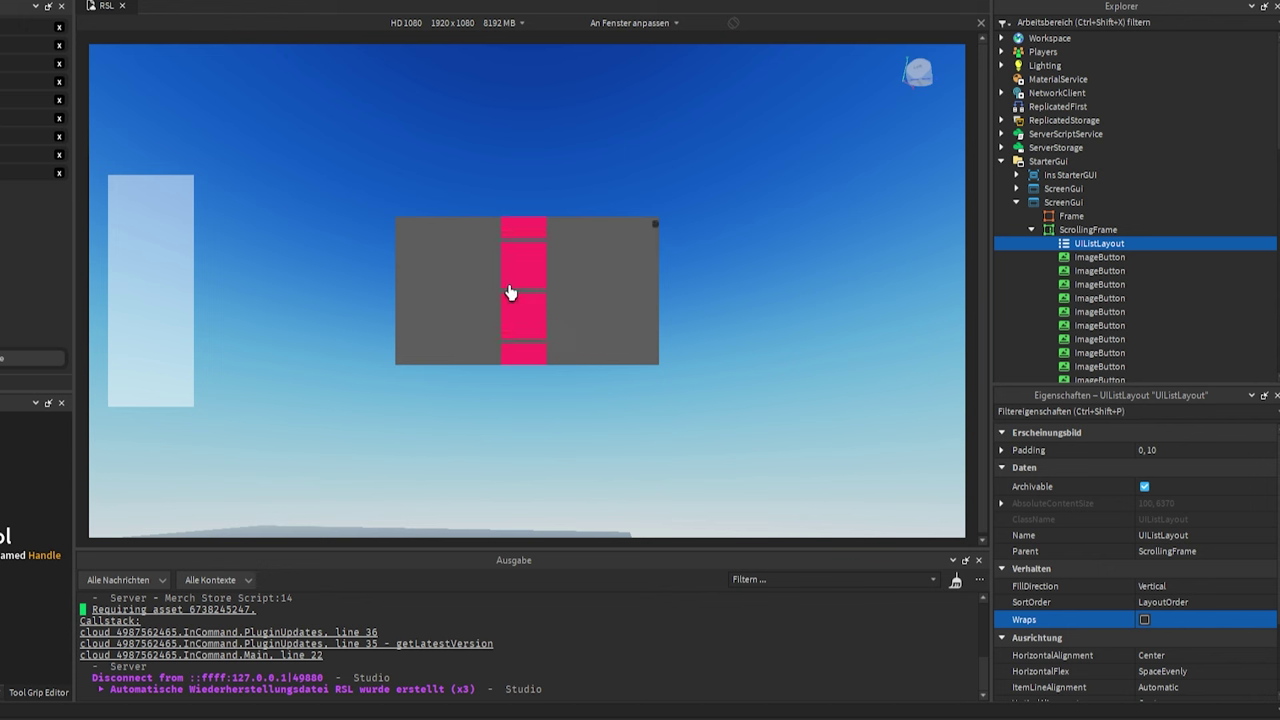
# Set the ScrollingFrame's AutomaticCanvasSize to None.
pyautogui.scroll(-1, 520, 280)
pyautogui.click(1089, 259)
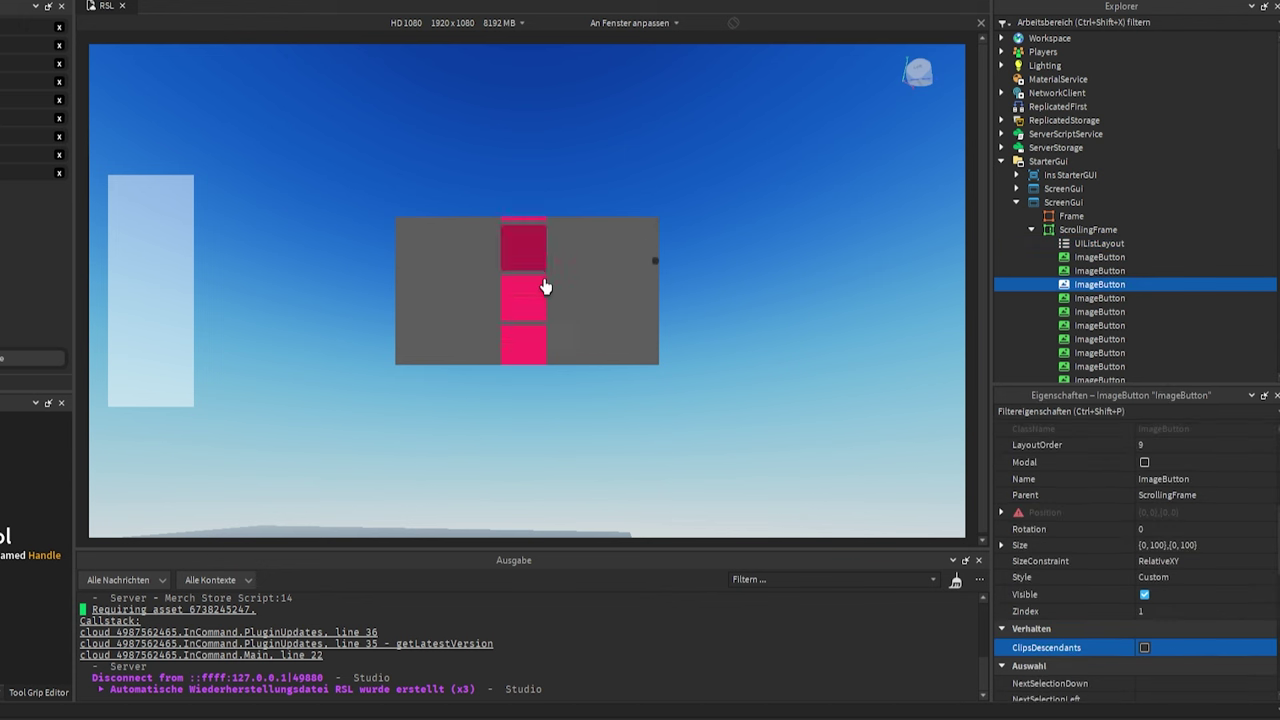
pyautogui.scroll(-3, 545, 286)
pyautogui.scroll(4, 545, 286)
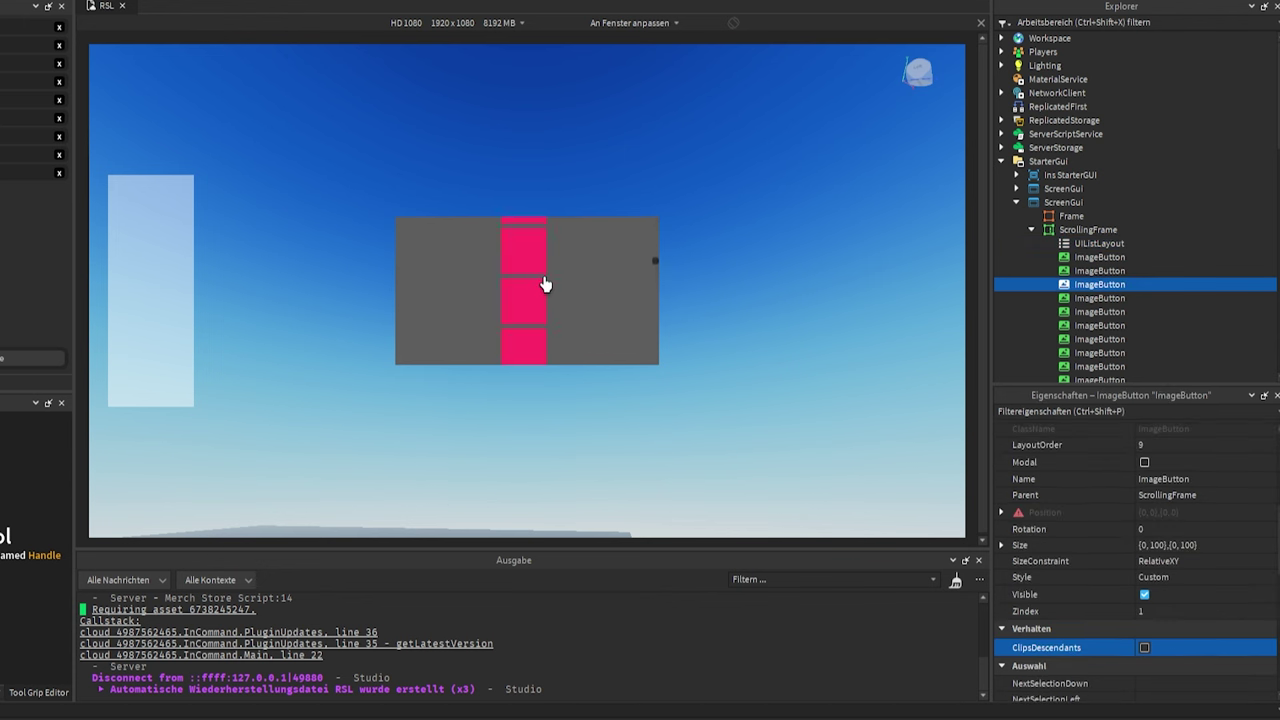
pyautogui.click(1086, 230)
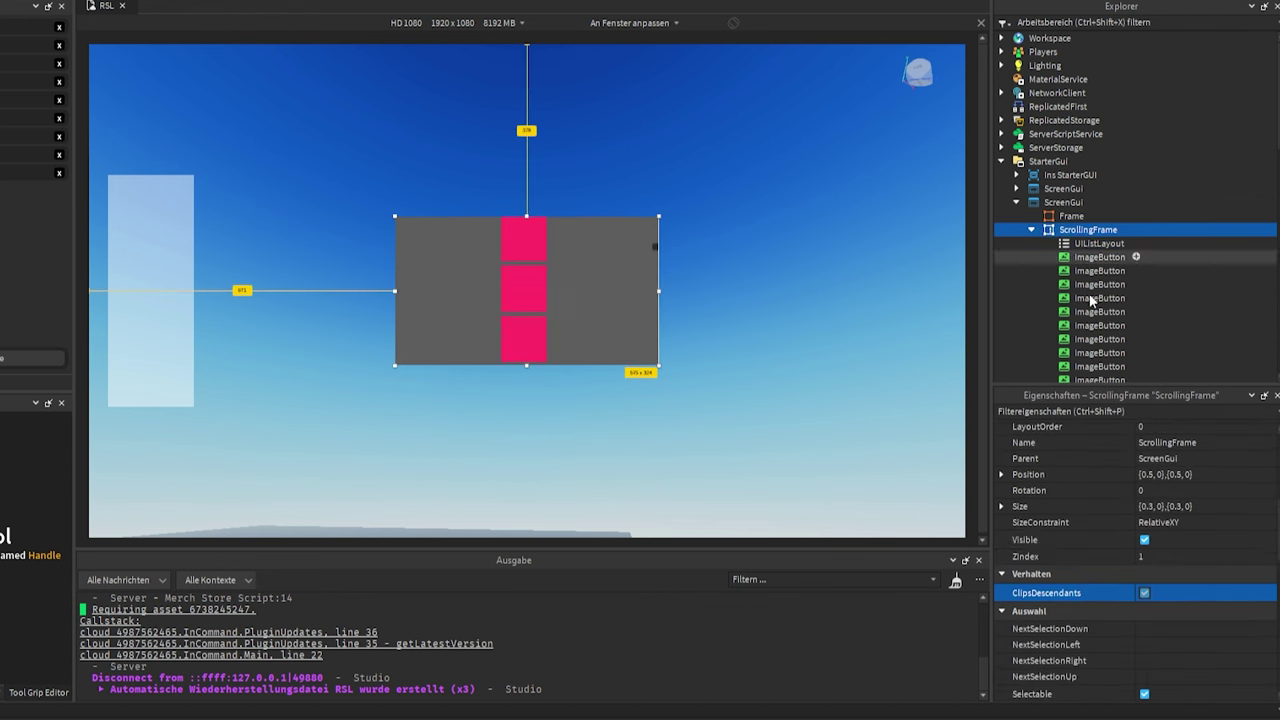
pyautogui.scroll(5, 1116, 553)
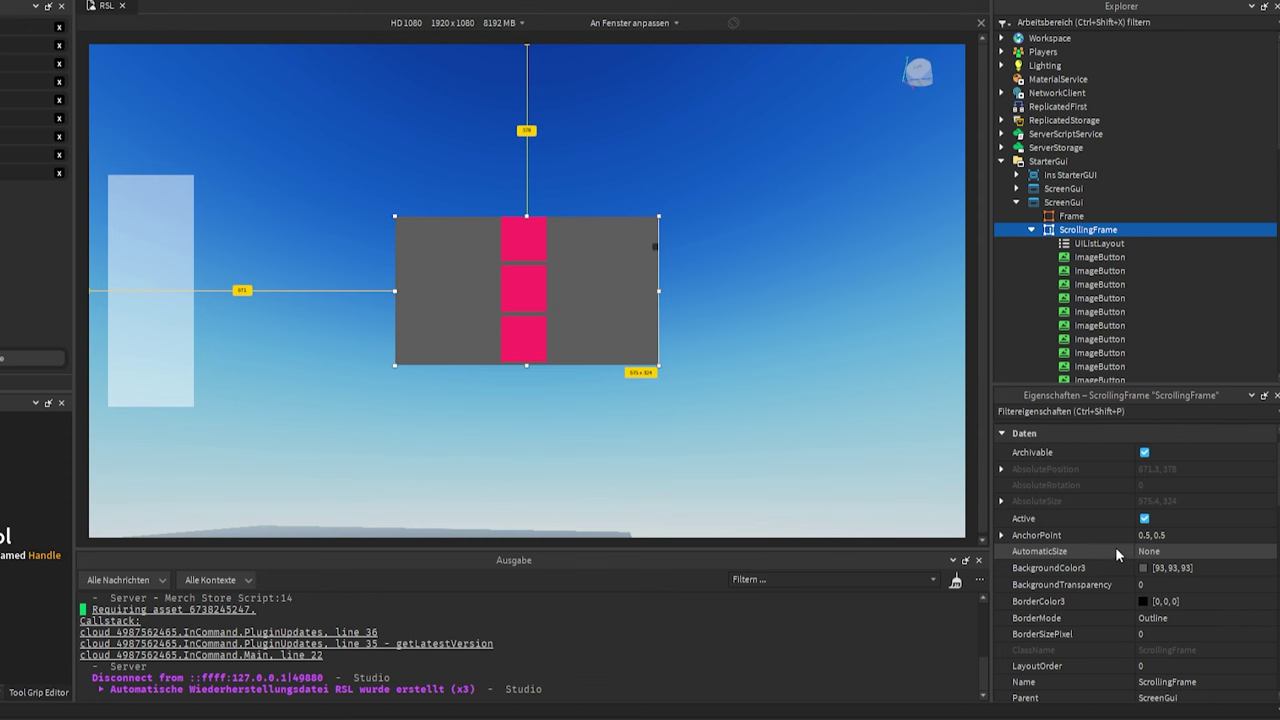
pyautogui.scroll(-10, 1114, 549)
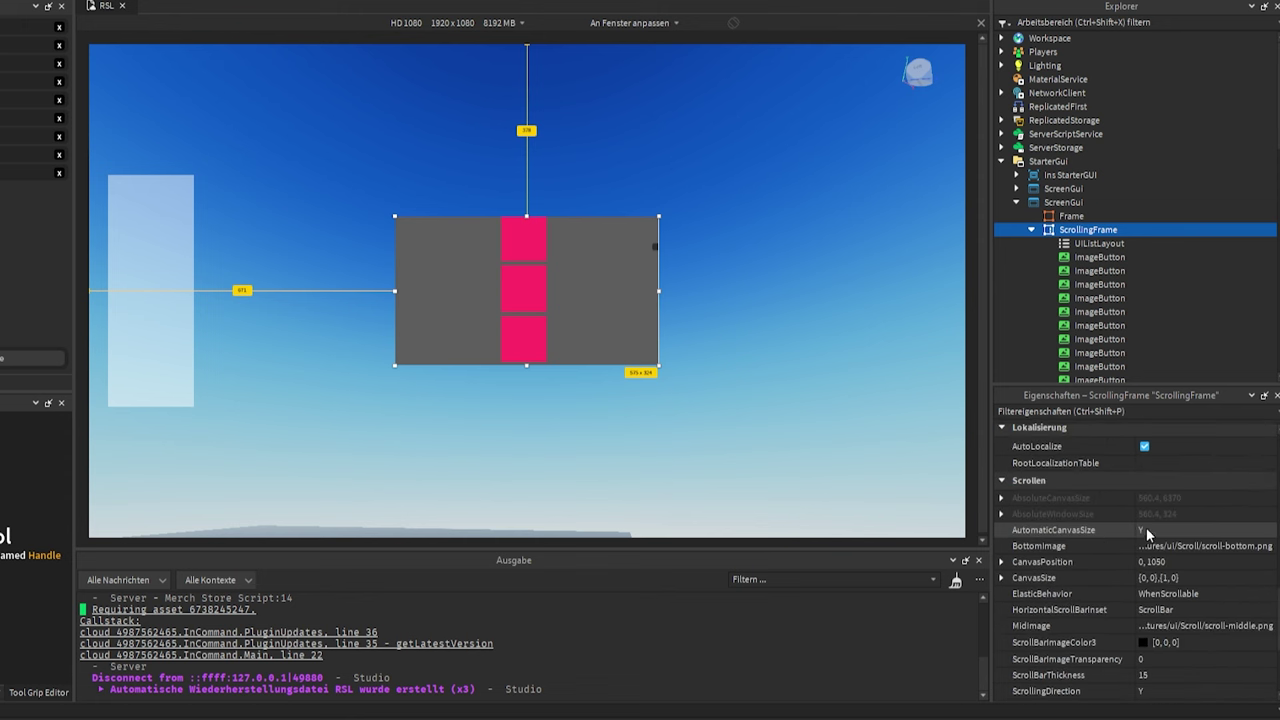
pyautogui.click(1145, 531)
pyautogui.click(1146, 543)
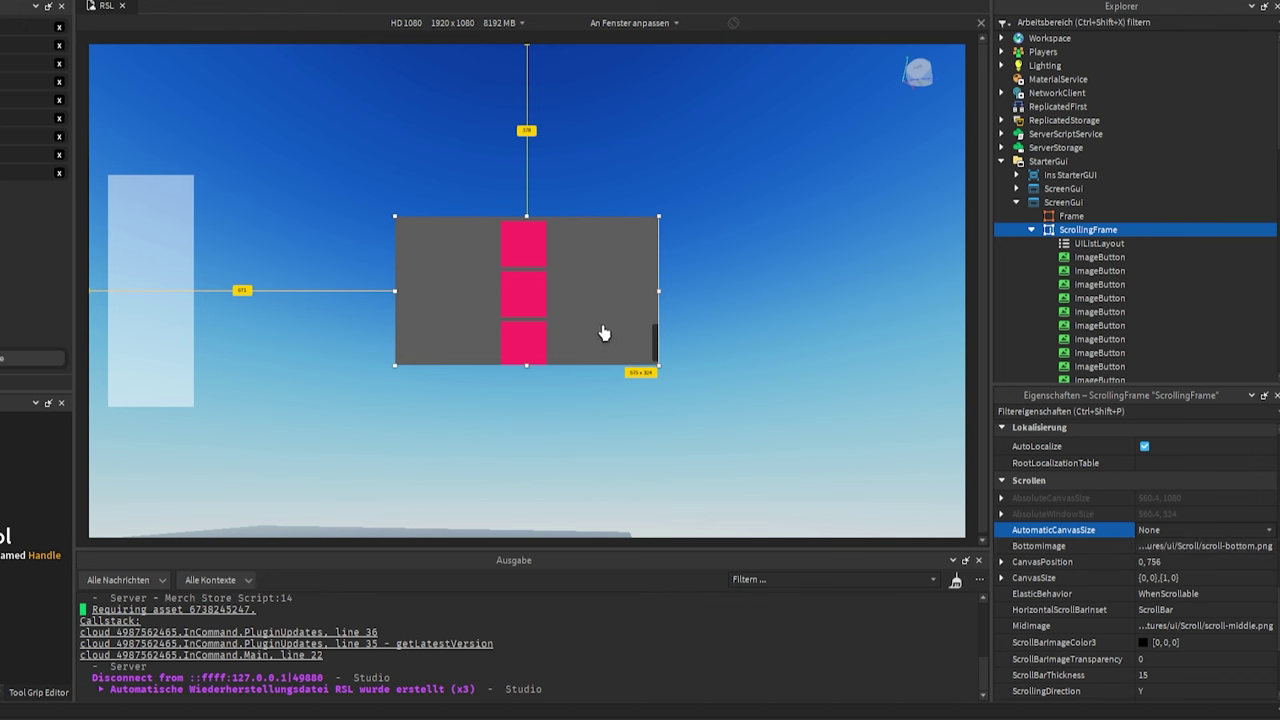
# Test how far the ScrollingFrame's buttons scroll and open its CanvasSize value for editing.
pyautogui.scroll(-5, 549, 337)
pyautogui.scroll(5, 549, 337)
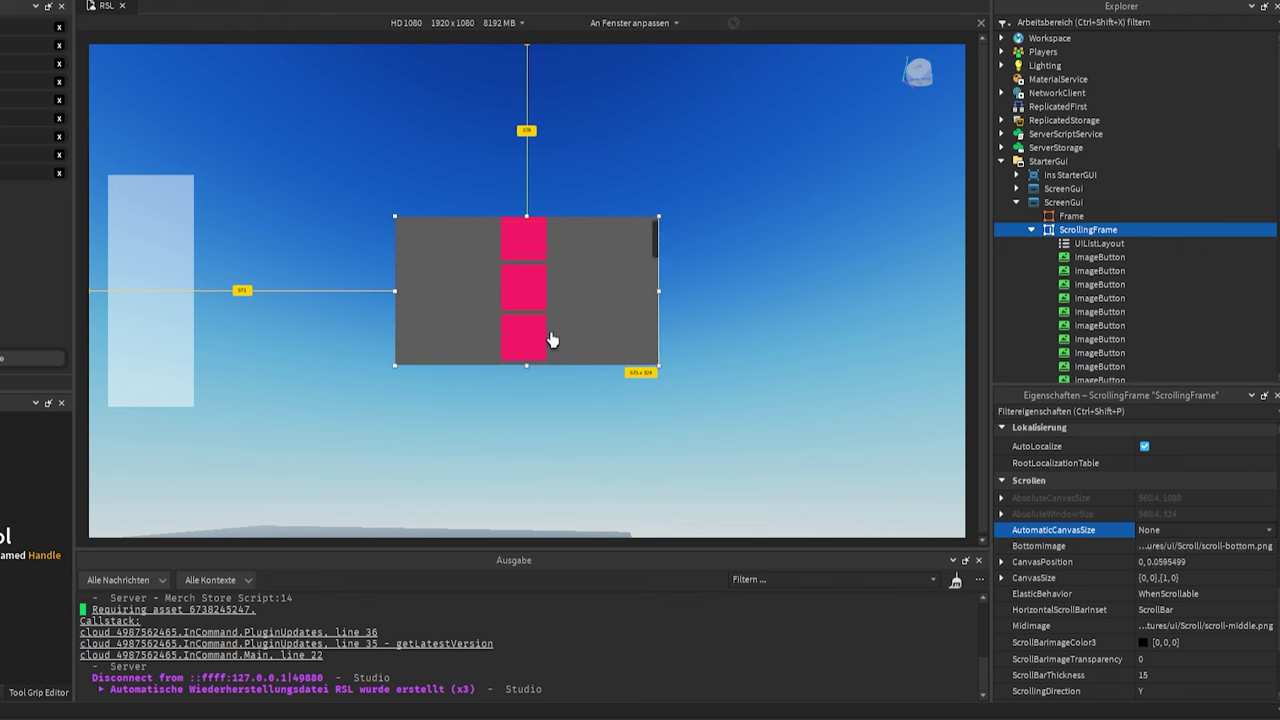
pyautogui.scroll(-5, 549, 337)
pyautogui.click(1188, 578)
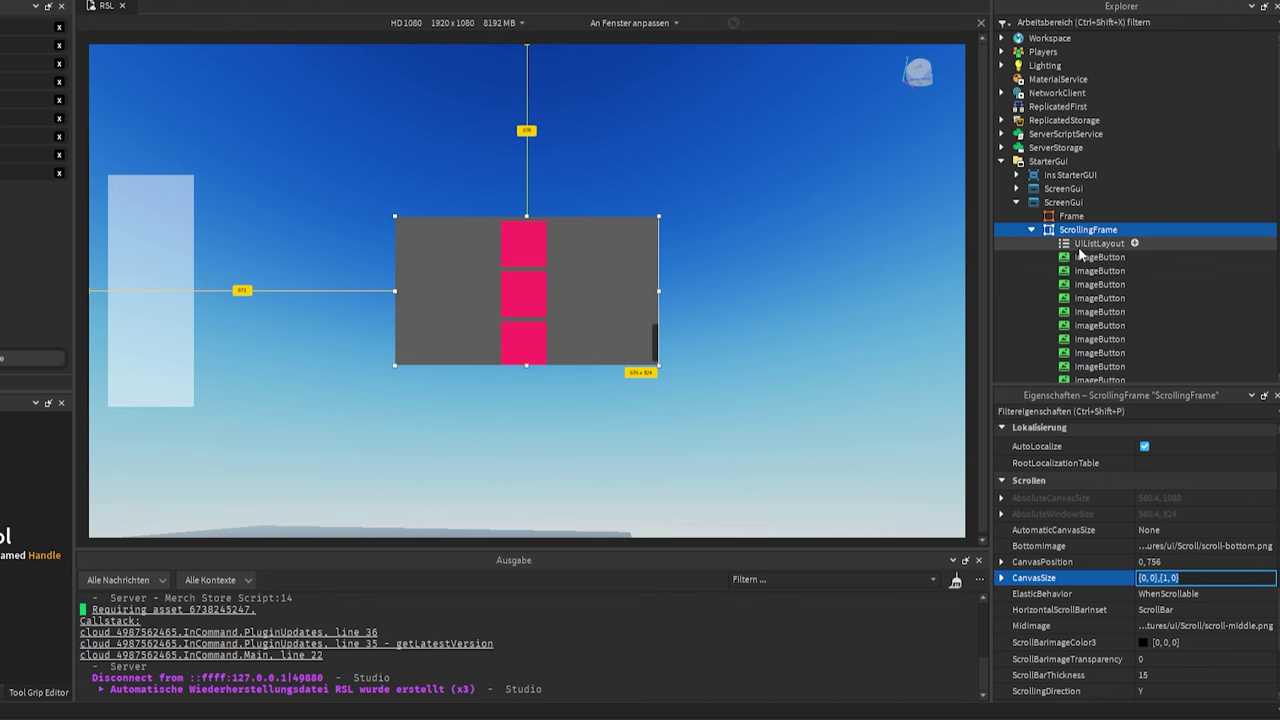
pyautogui.click(1166, 578)
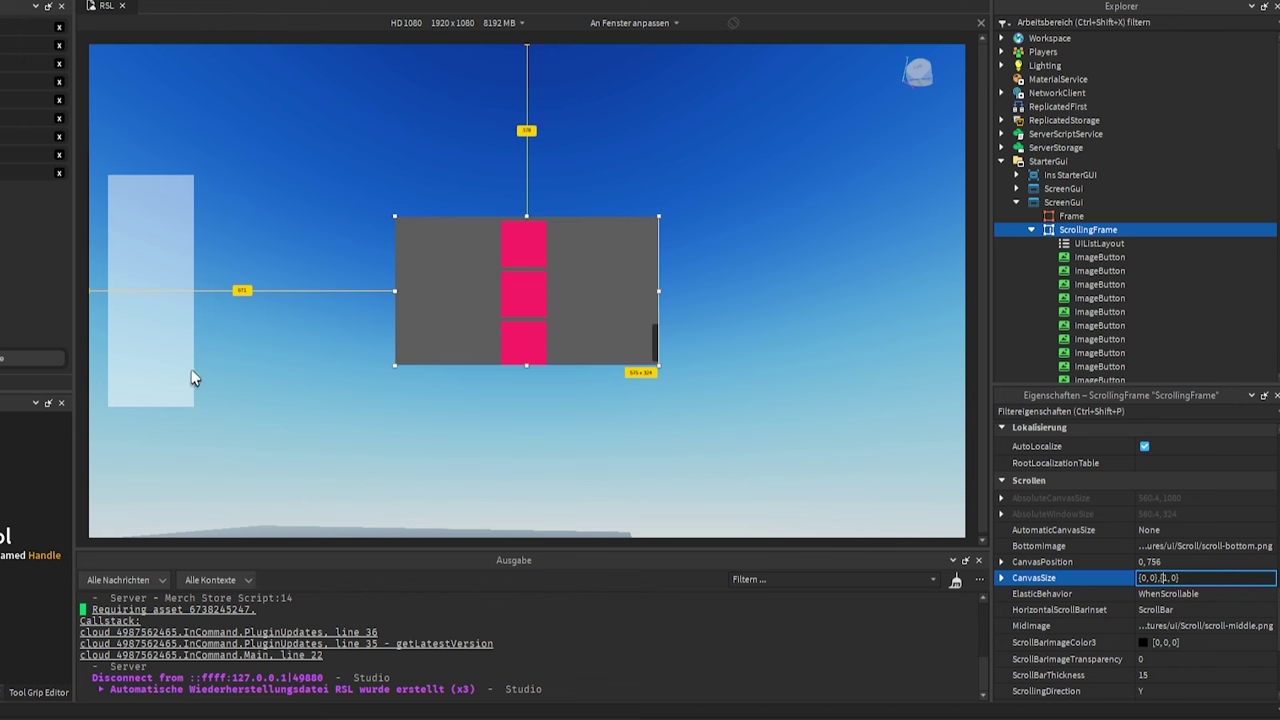
# Add a LocalScript to the UIListLayout and name it ScrollingFrameMitListFixScript.
pyautogui.click(1078, 245)
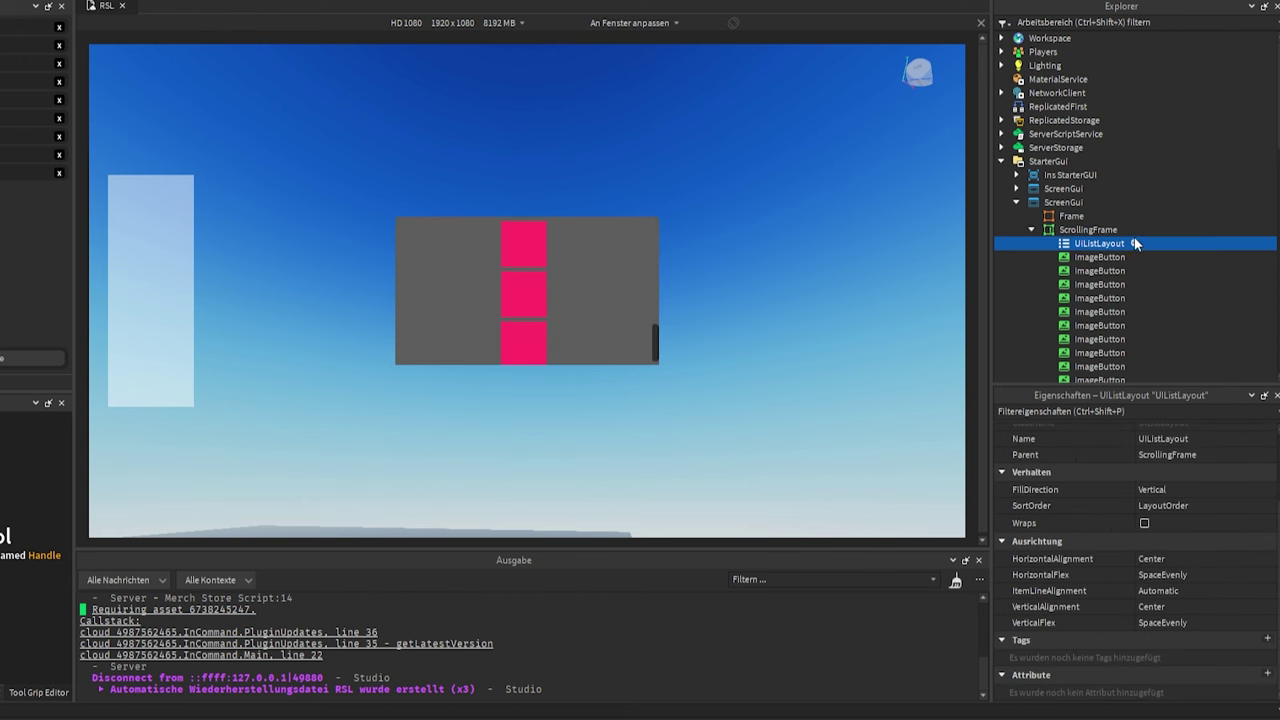
pyautogui.click(1135, 243)
pyautogui.write('l')
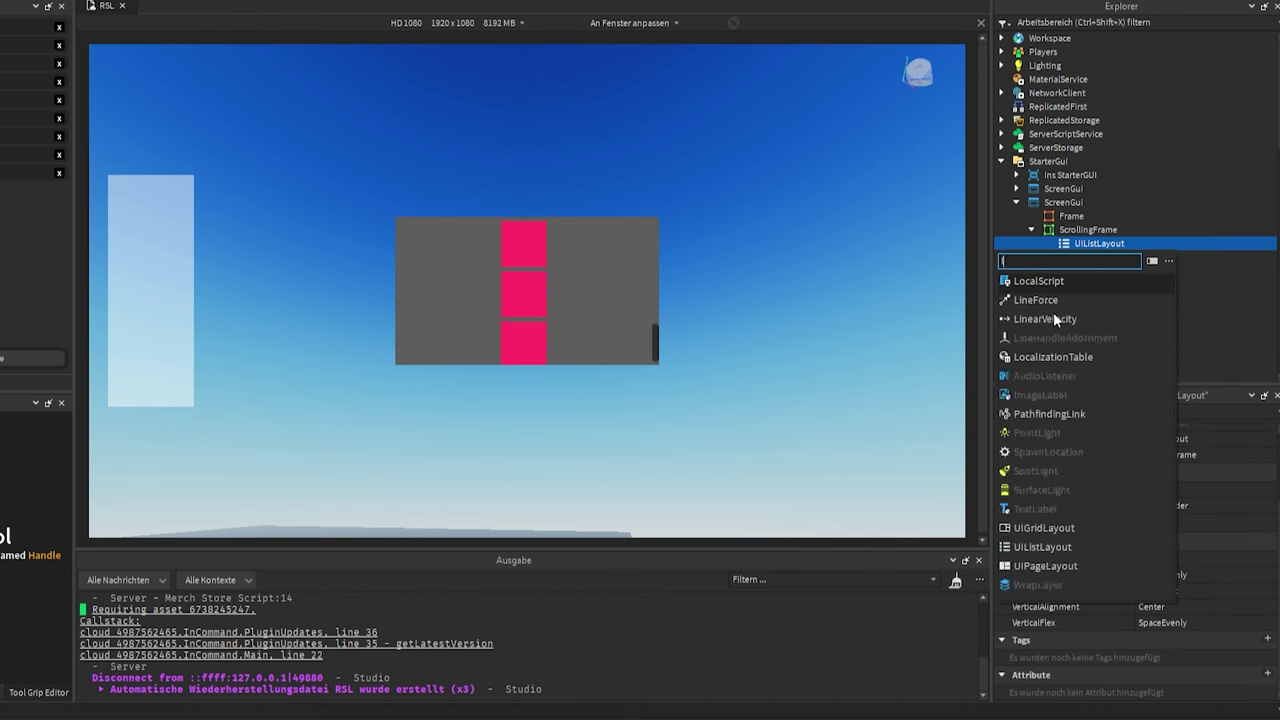
pyautogui.press('Return')
pyautogui.click(1175, 500)
pyautogui.hotkey('ctrl', 'v')
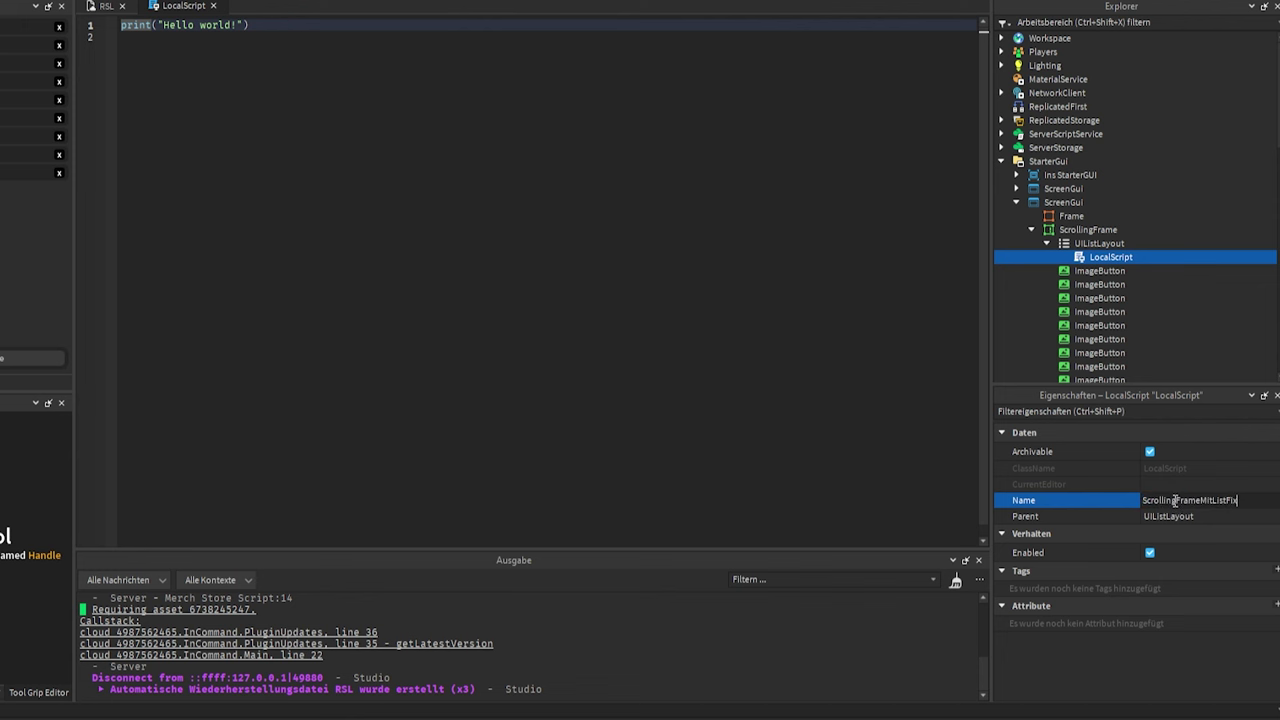
pyautogui.write('Script')
pyautogui.press('Return')
# Replace the default script code with local variables List set to script.Parent and ScrollingFrame set to List.Parent.
pyautogui.click(652, 190)
pyautogui.hotkey('ctrl', 'a')
pyautogui.write('local ')
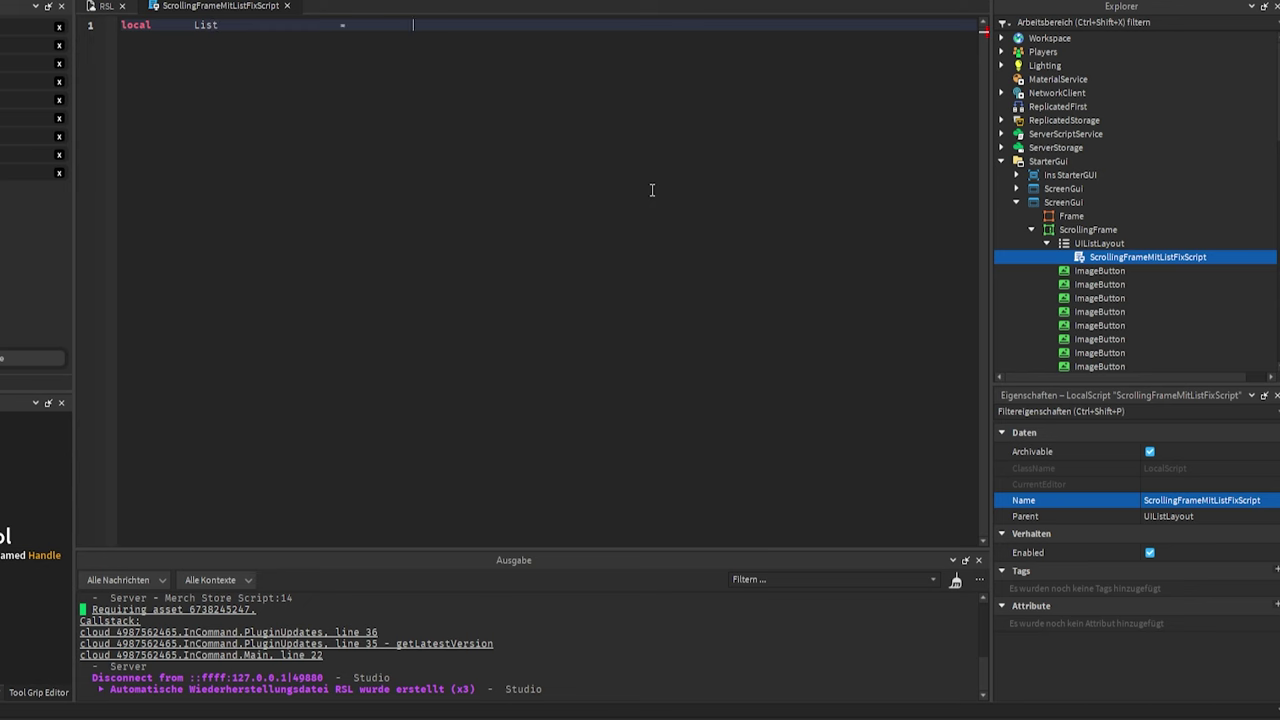
pyautogui.write('script.Parent')
pyautogui.press('Return')
pyautogui.write('local')
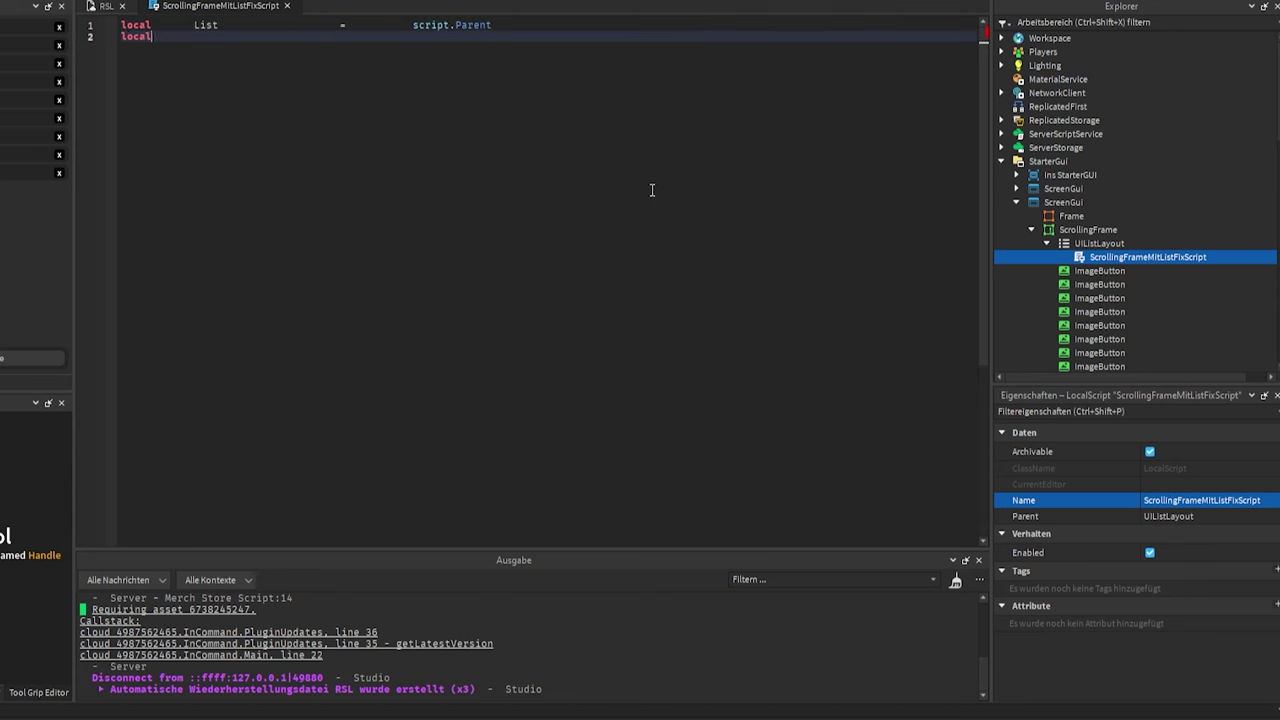
pyautogui.write('\t\tScrollingFrame\t\t\t=\t\t\tList.Parent')
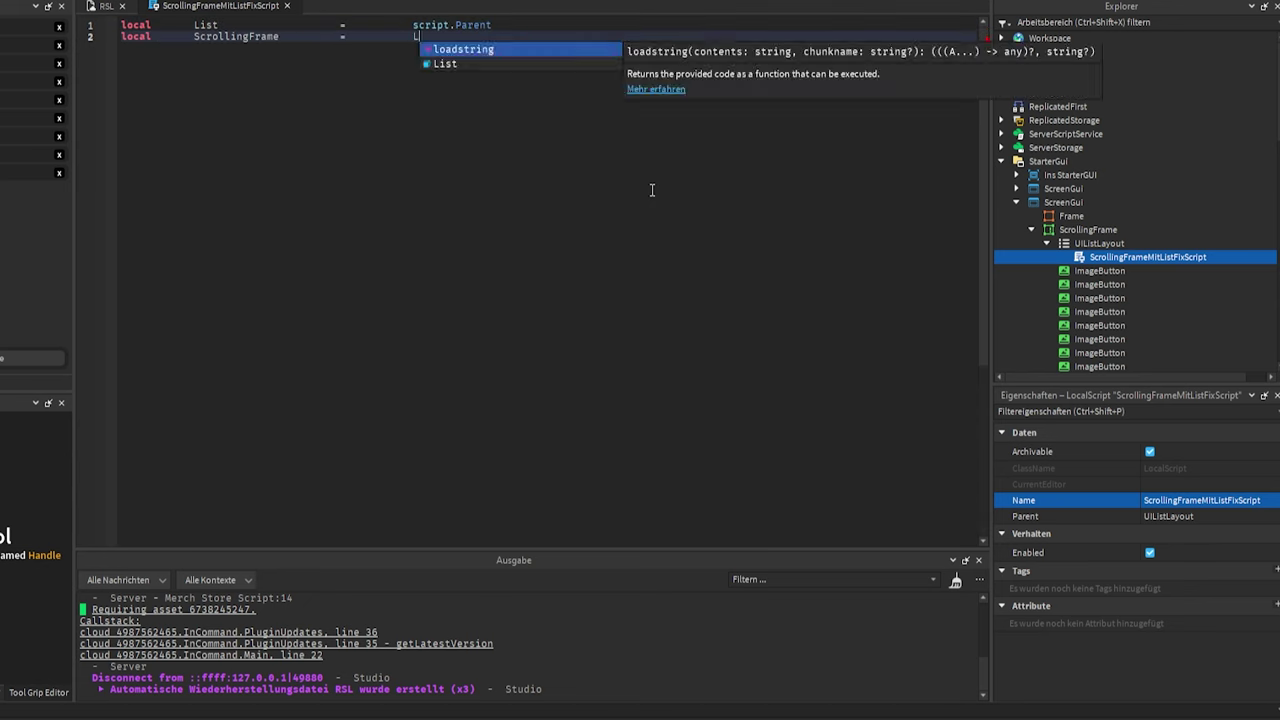
pyautogui.press('Return')
pyautogui.press('Return')
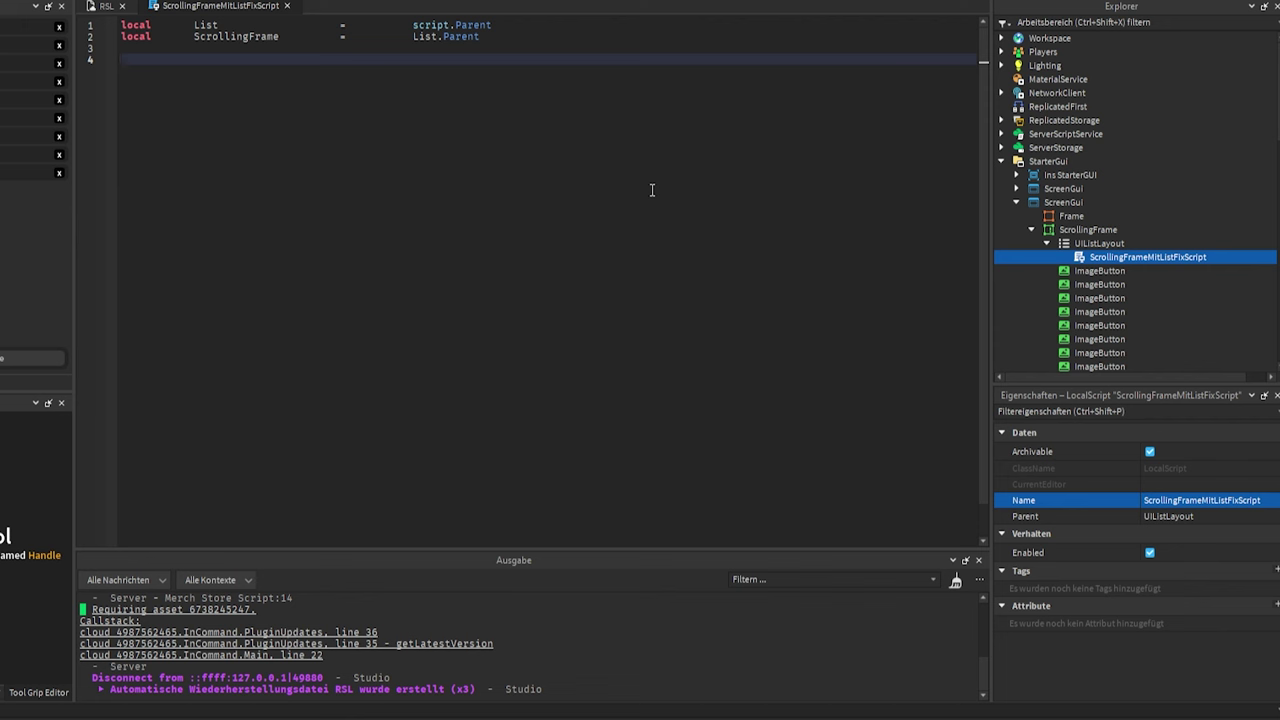
# Declare a local function named UpdateCanvasSize below the variables.
pyautogui.write('local\tfunction\tUpdateCanvas')
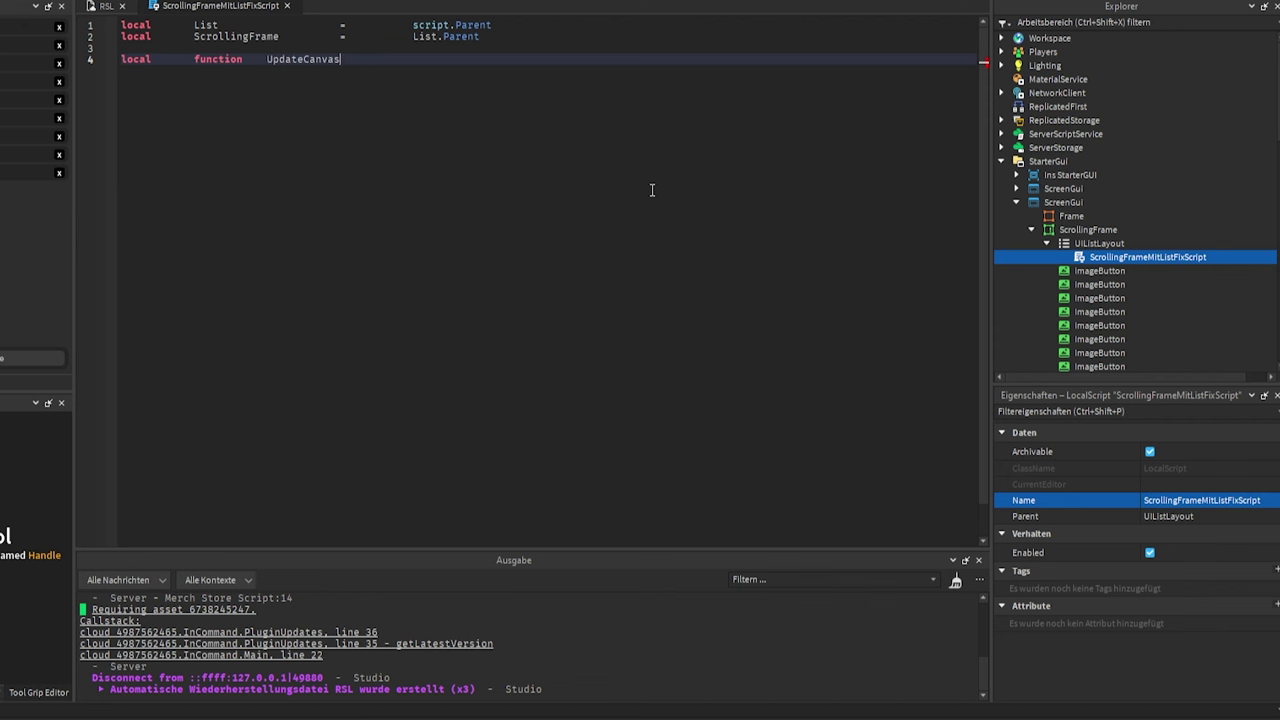
pyautogui.write('Size()')
pyautogui.press('Return')
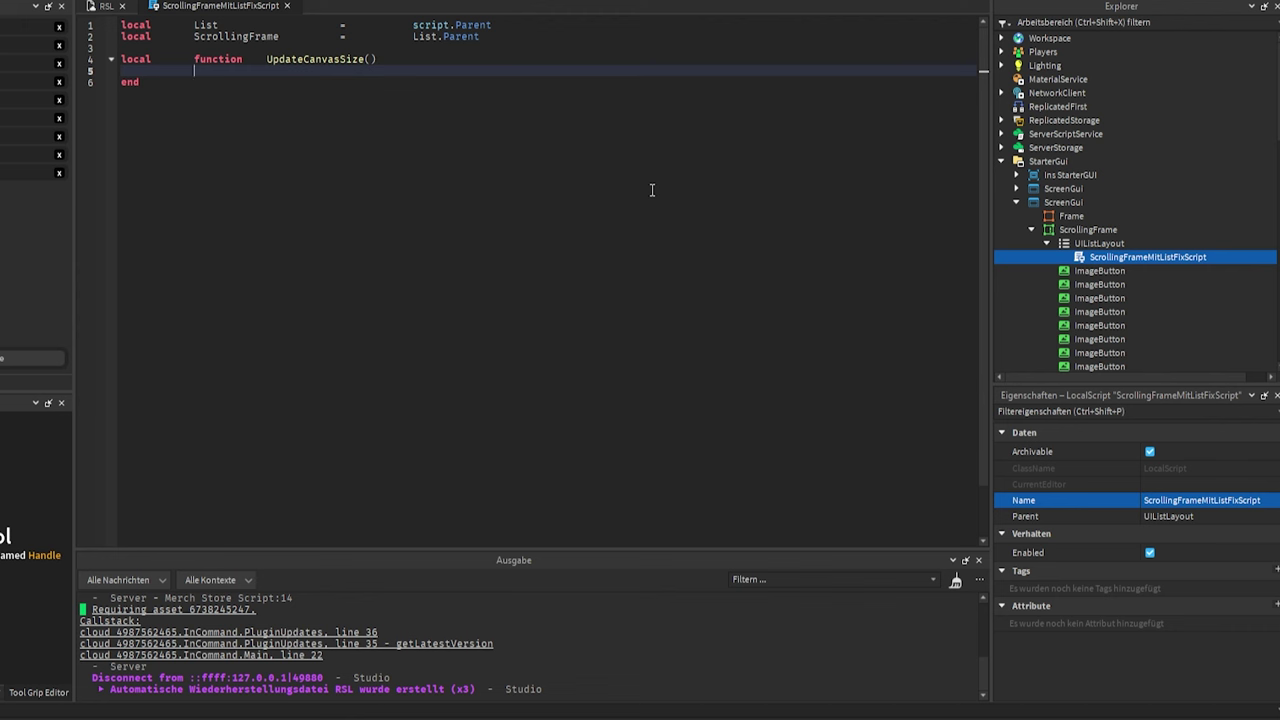
# Inside UpdateCanvasSize, assign ScrollingFrame.CanvasSize the value UDim2.fromOffset(List.AbsoluteContentSize.X, List.AbsoluteContentSize.Y).
pyautogui.write('Sc')
pyautogui.press('Tab')
pyautogui.write('.S')
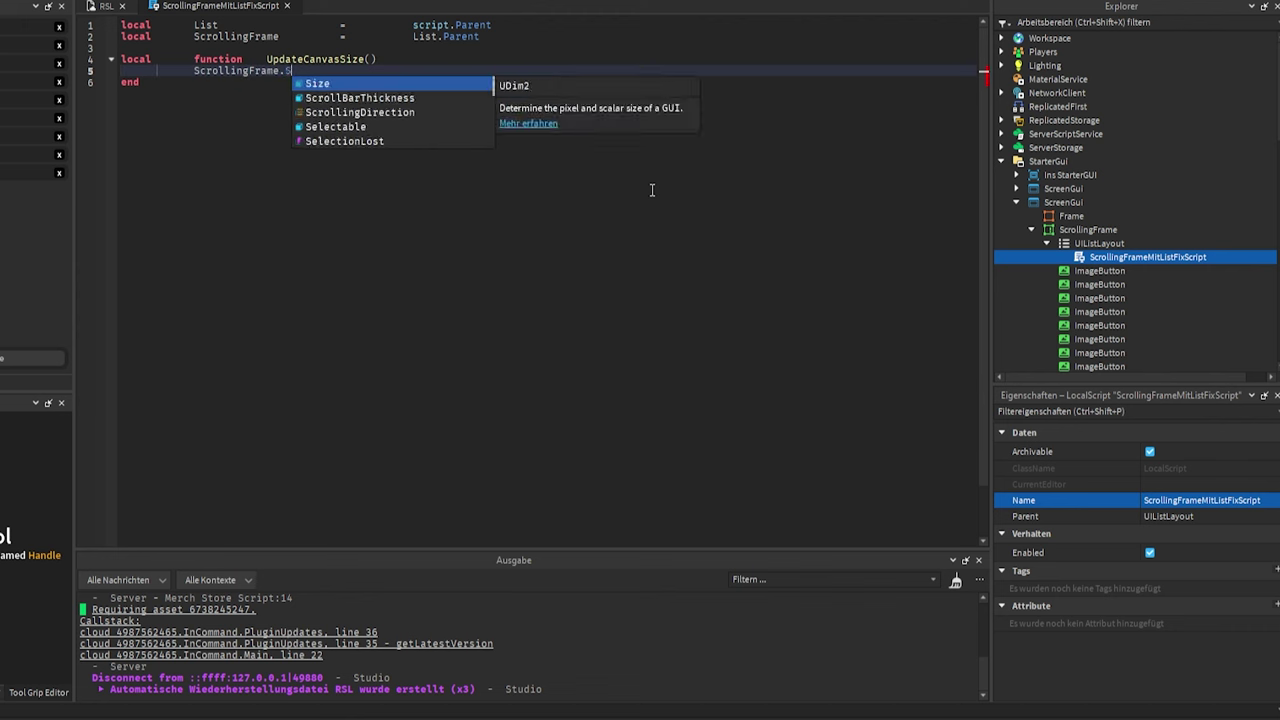
pyautogui.press('BackSpace')
pyautogui.write('CanvasSize =')
pyautogui.write('UDim2.new(')
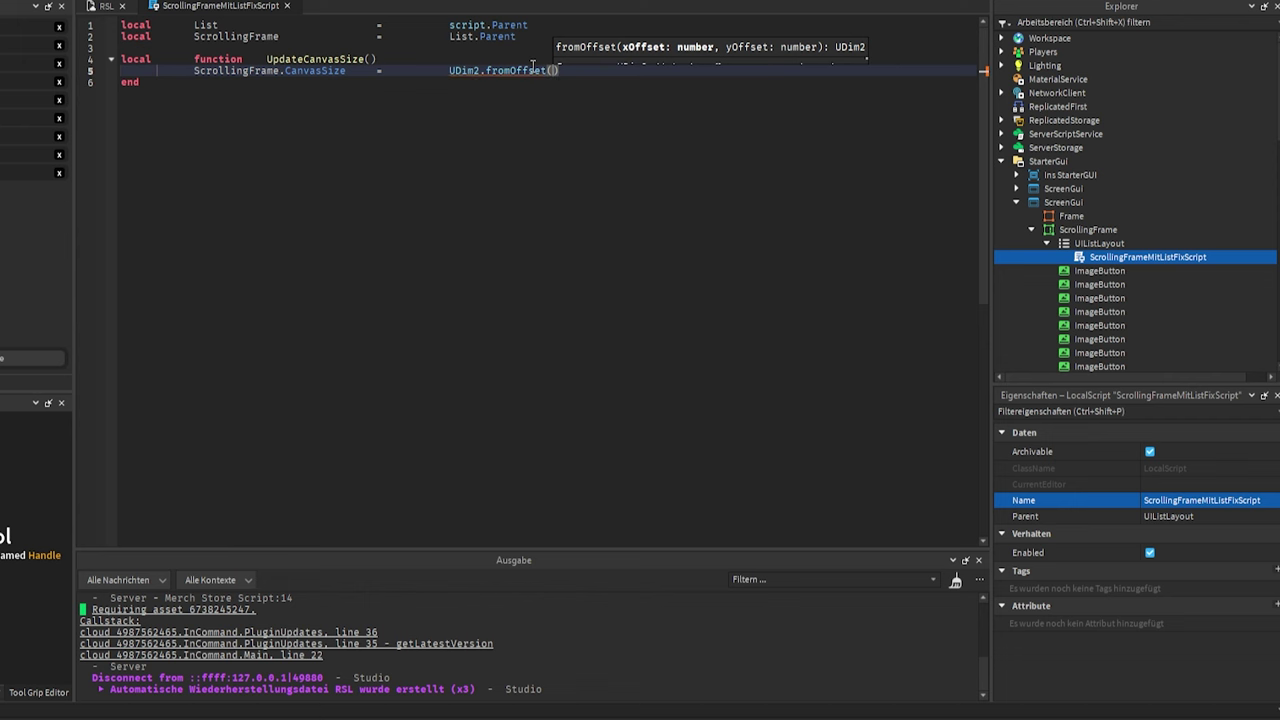
pyautogui.write('List.AbsoluteContentSize.')
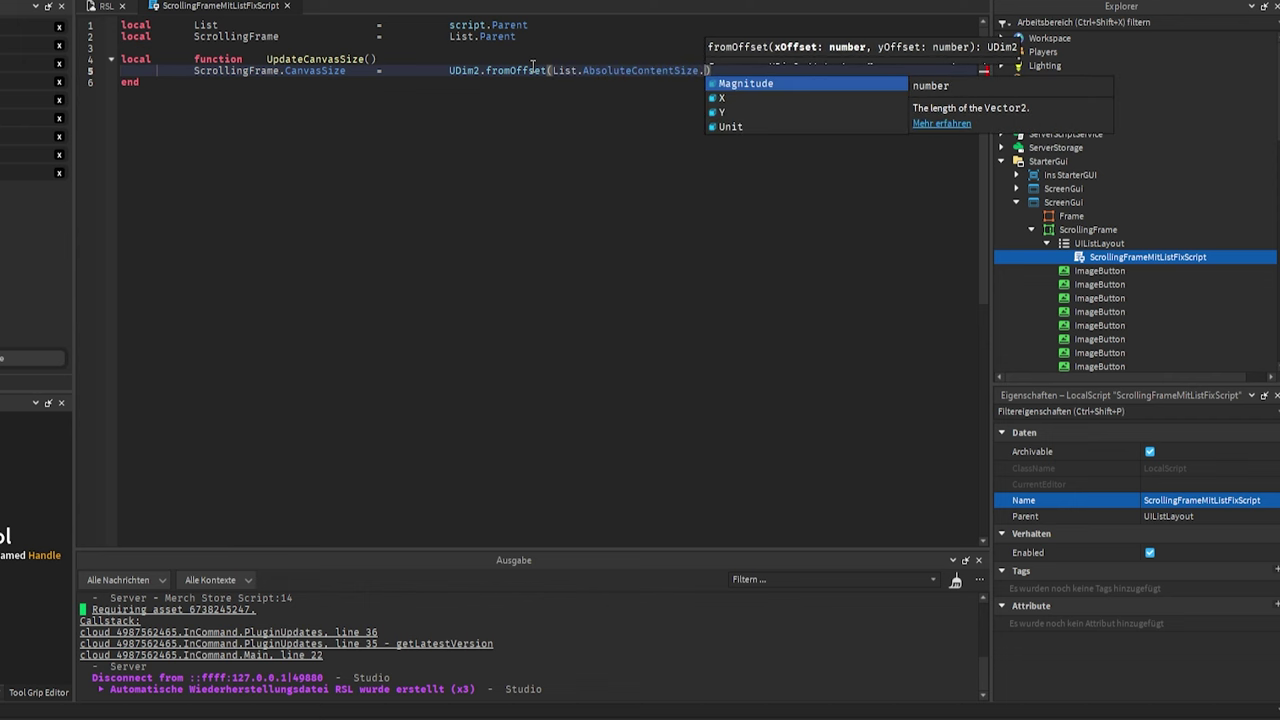
pyautogui.write('X, List.')
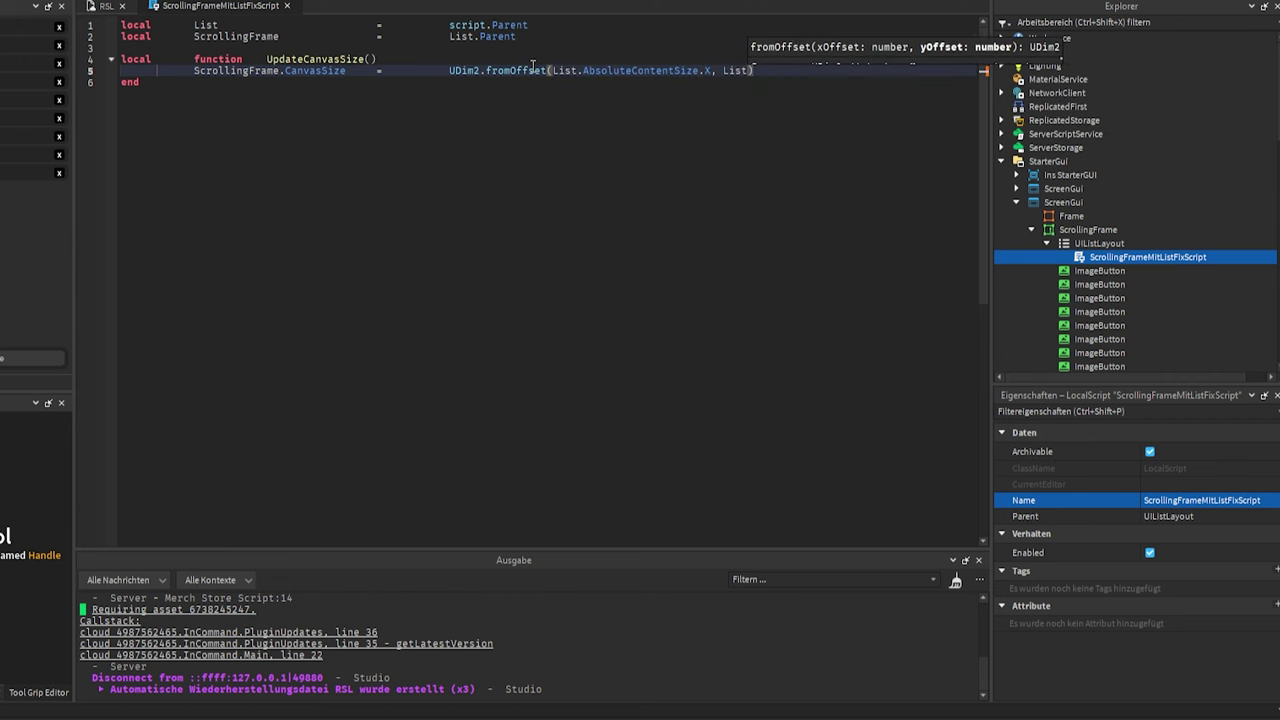
pyautogui.write('AbsoluteContentSize.')
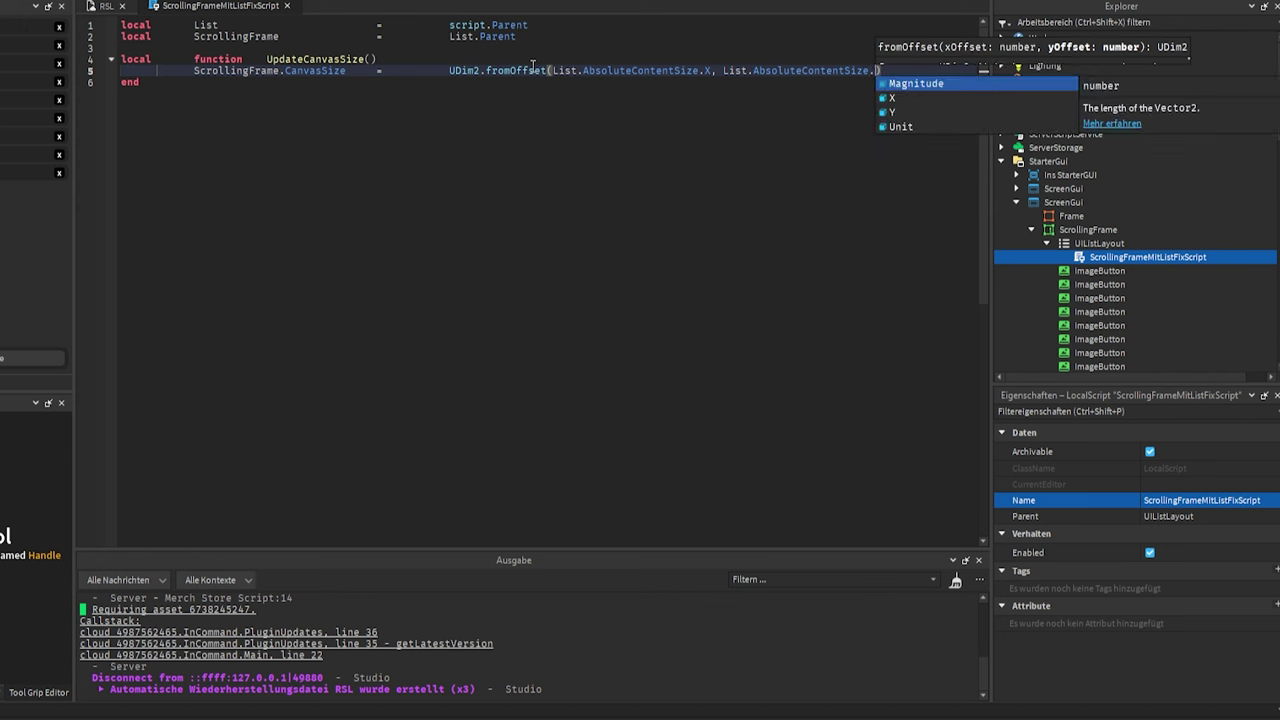
pyautogui.write('Y')
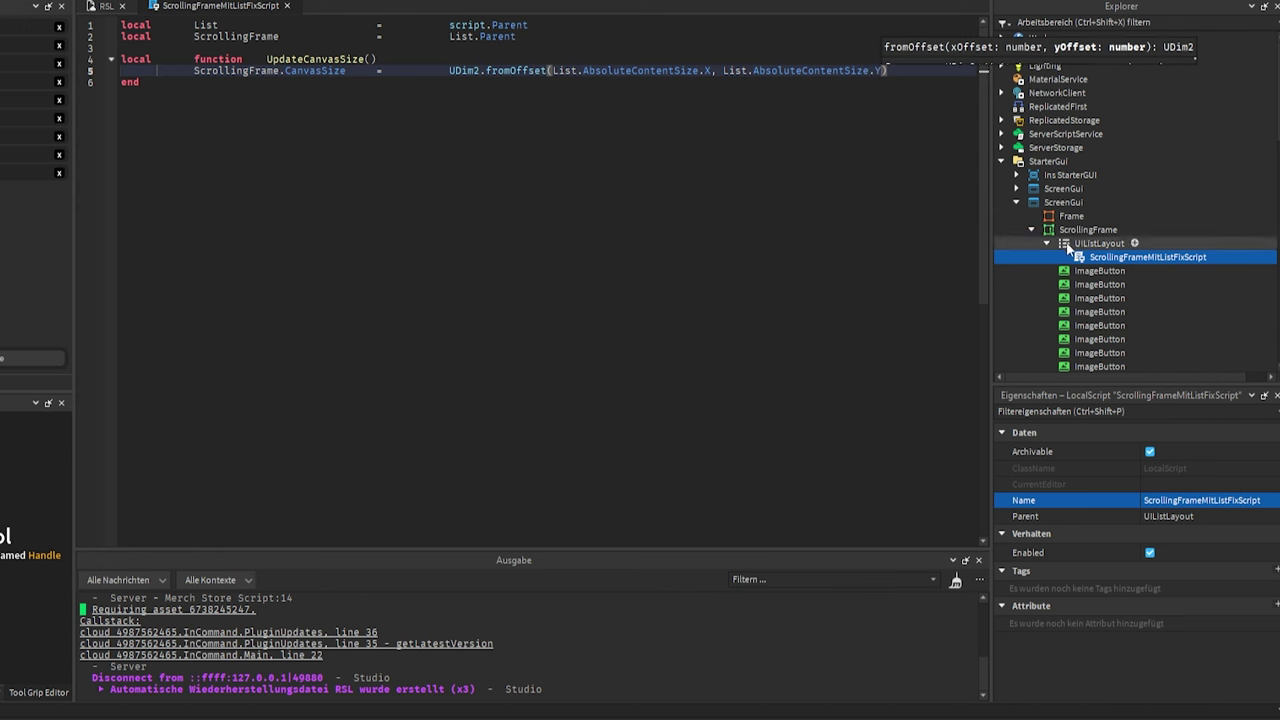
pyautogui.click(1099, 243)
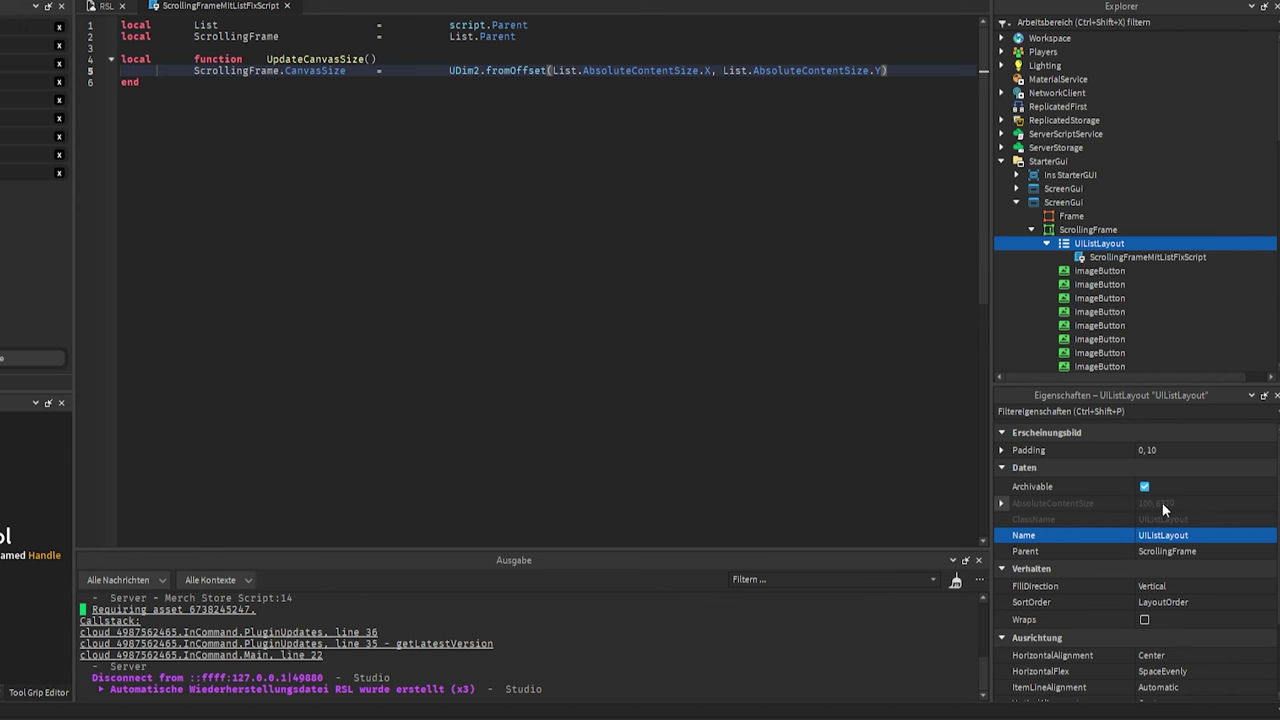
pyautogui.click(240, 80)
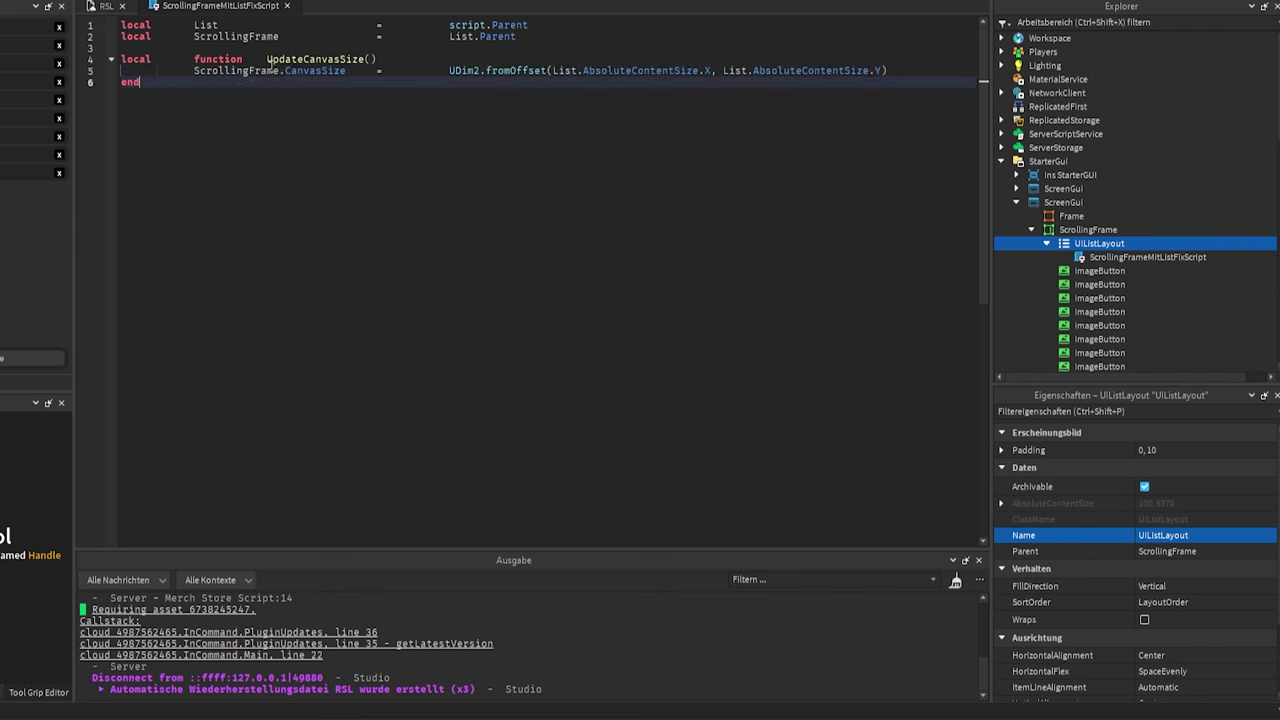
# Add a call to UpdateCanvasSize() on its own line below the function's end.
pyautogui.moveTo(397, 58); pyautogui.dragTo(267, 59)
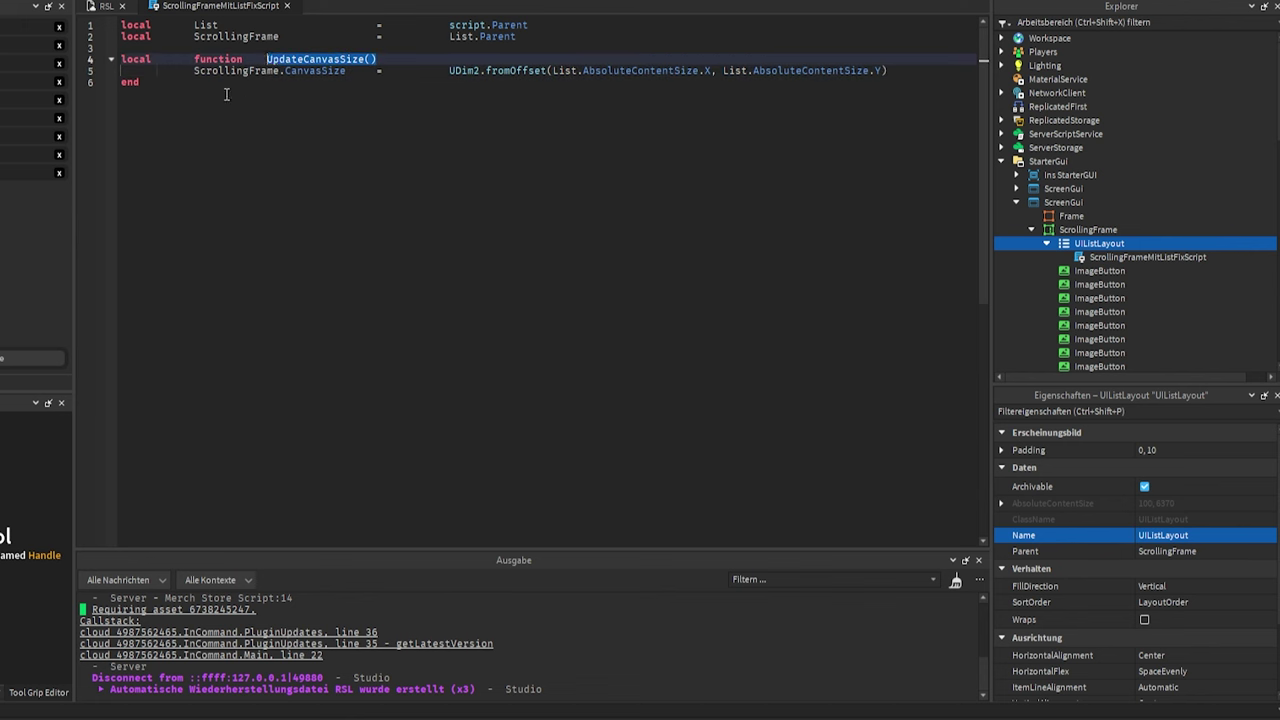
pyautogui.click(192, 89)
pyautogui.press('Return')
pyautogui.press('Return')
pyautogui.write('UpdateCanvasSize()')
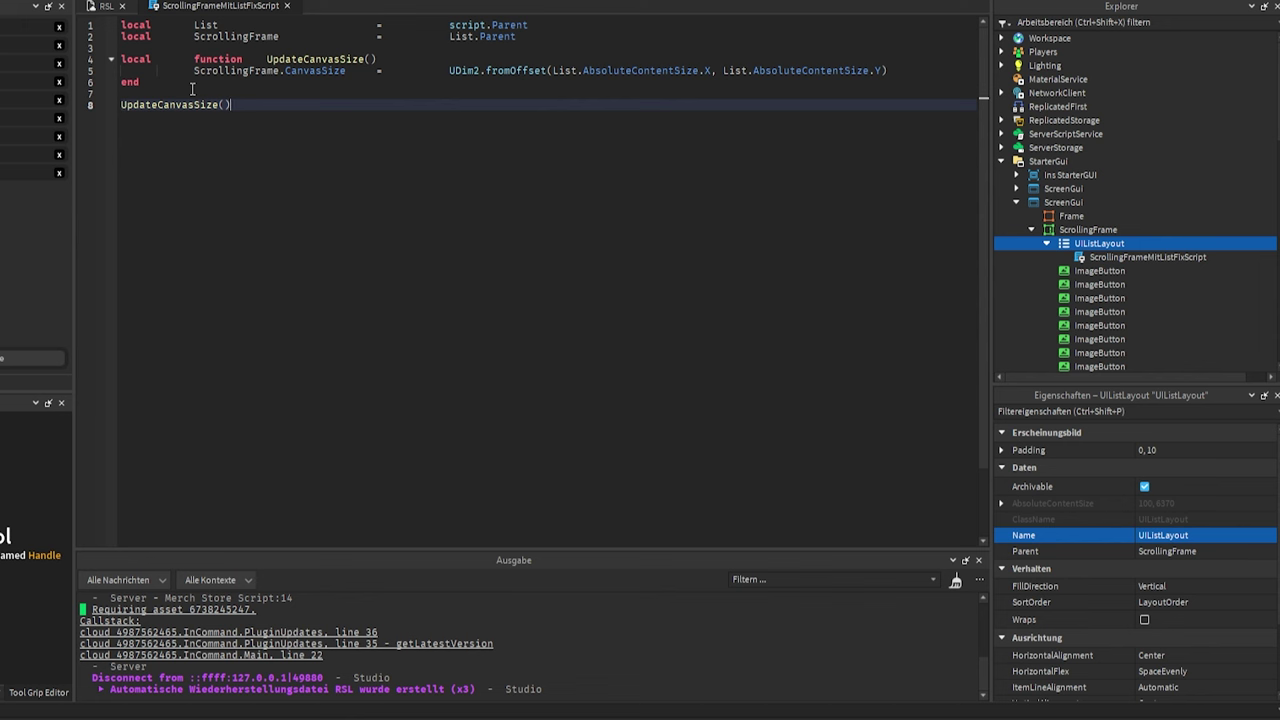
# Start a playtest of the RSL place and locate the running ScrollingFrame's ImageButtons under the player's PlayerGui.
pyautogui.click(97, 8)
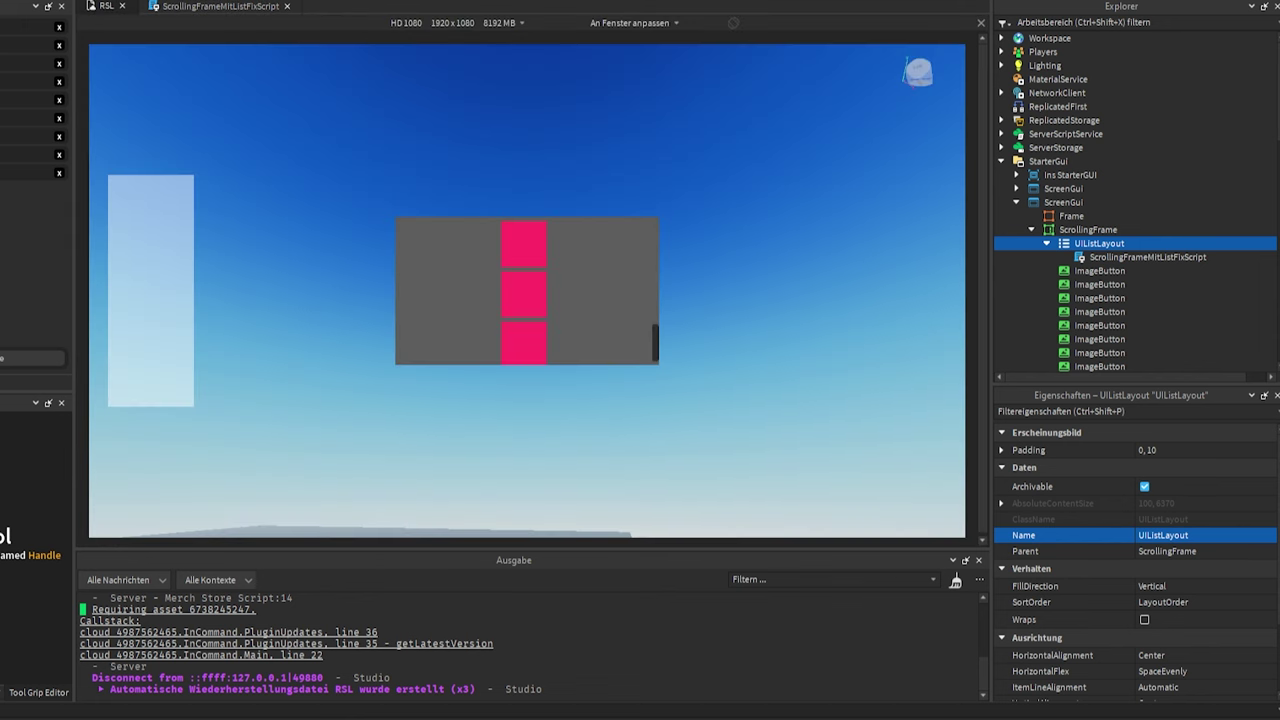
pyautogui.press('F5')
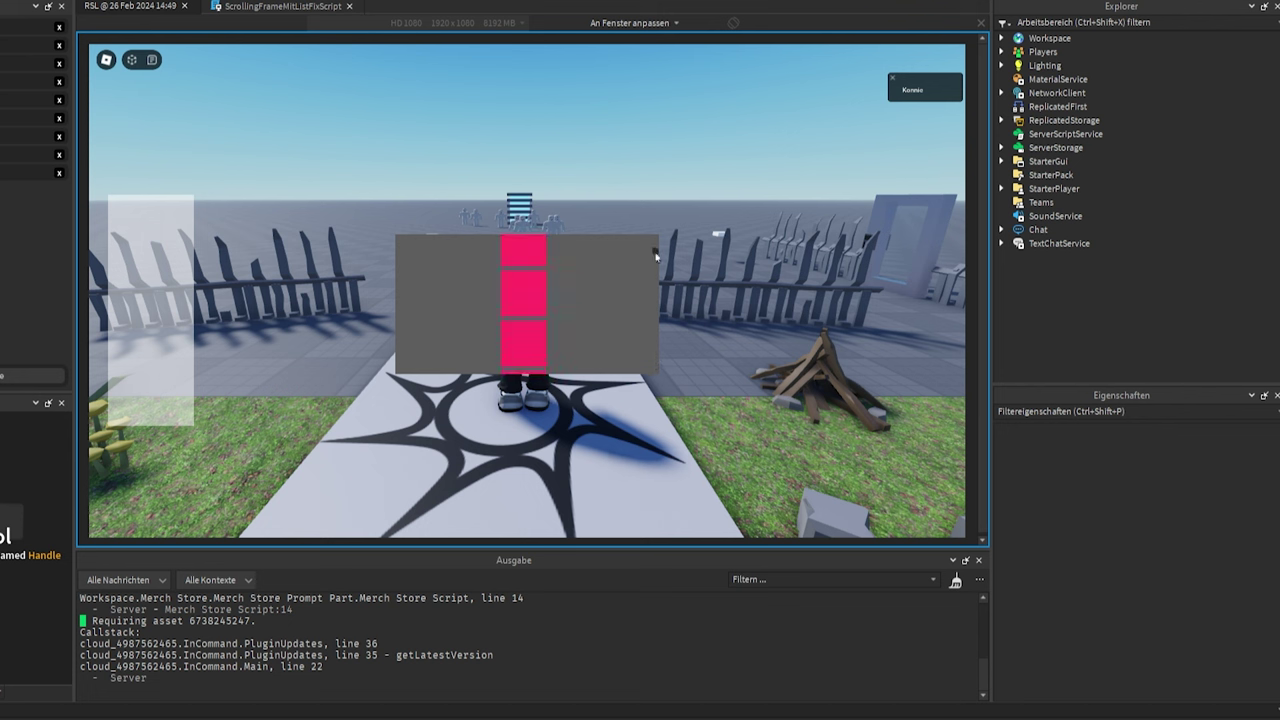
pyautogui.click(1001, 51)
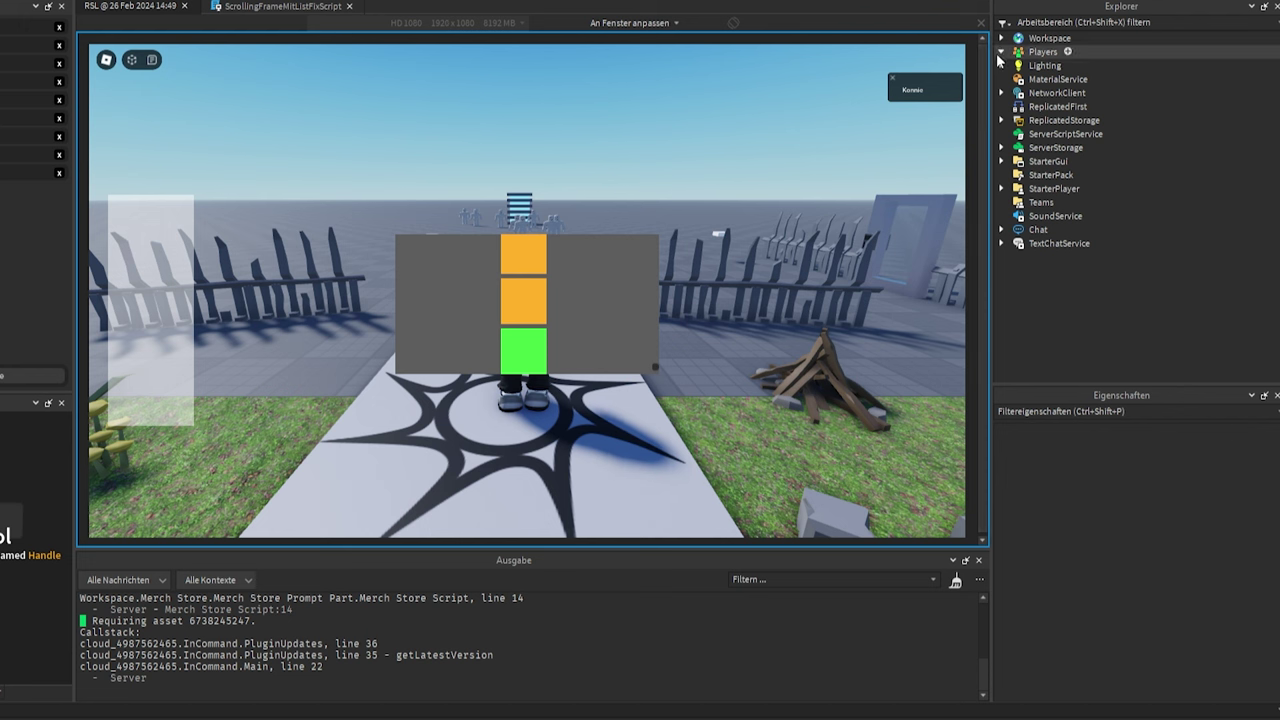
pyautogui.click(1016, 65)
pyautogui.click(1031, 106)
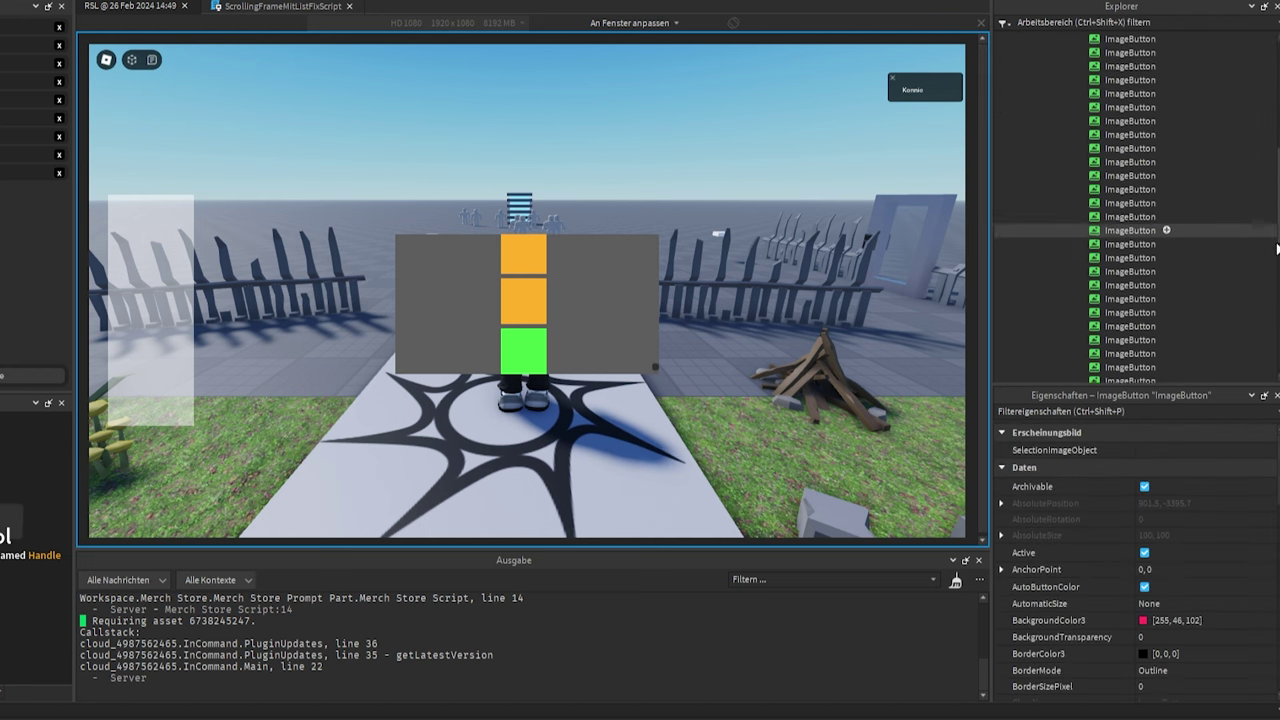
pyautogui.moveTo(1275, 250); pyautogui.dragTo(1274, 348)
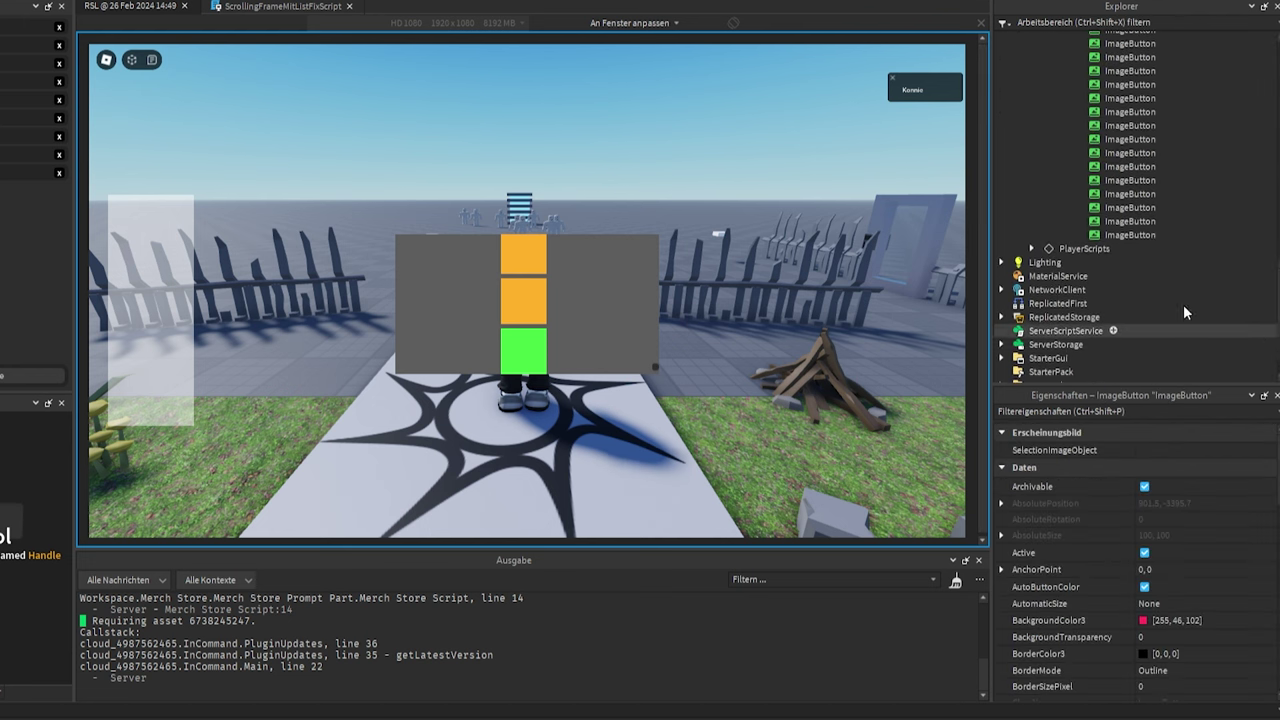
# Delete several ImageButtons from the running ScrollingFrame to test the canvas size, and stop the playtest.
pyautogui.click(1100, 235)
pyautogui.click(1104, 221)
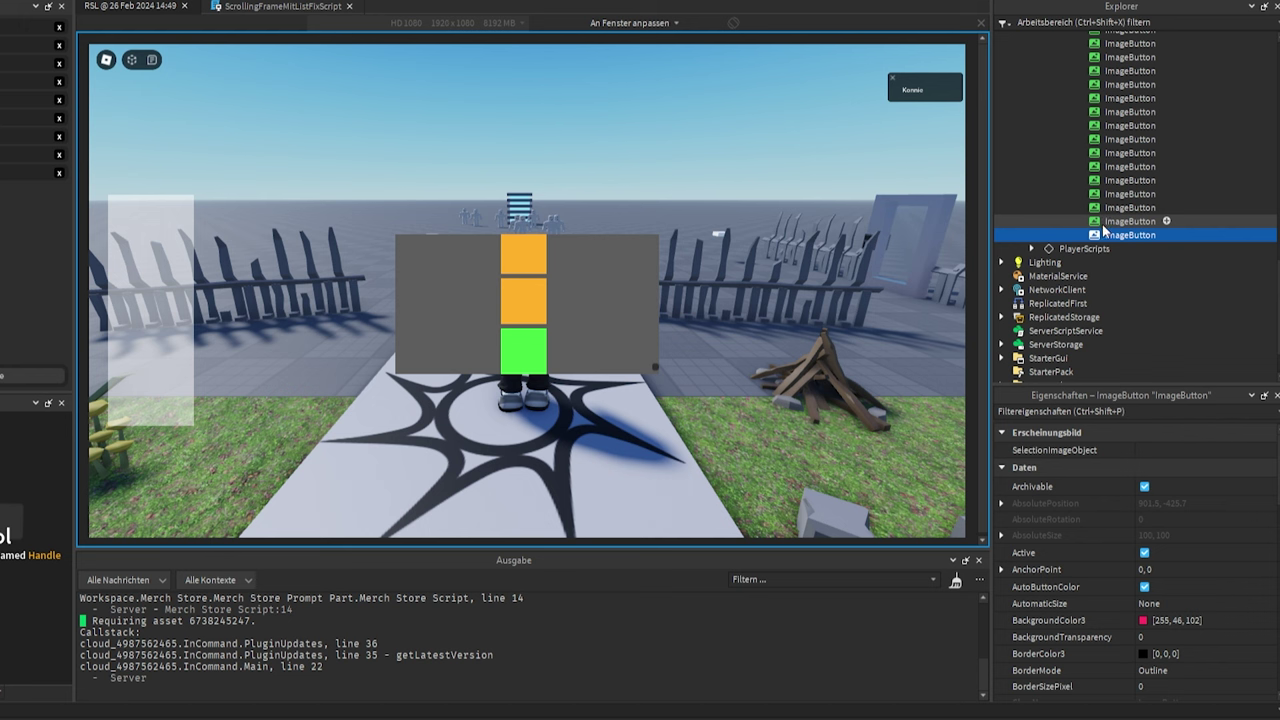
pyautogui.click(1105, 207)
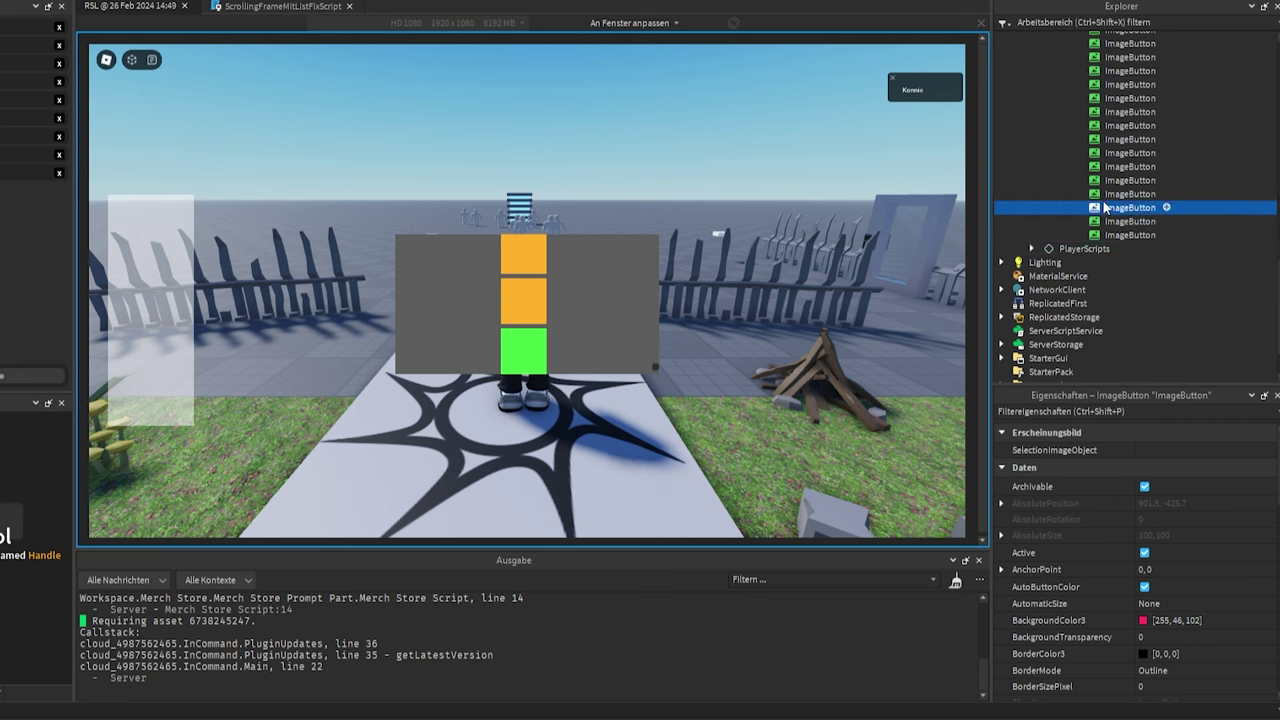
pyautogui.press('Delete')
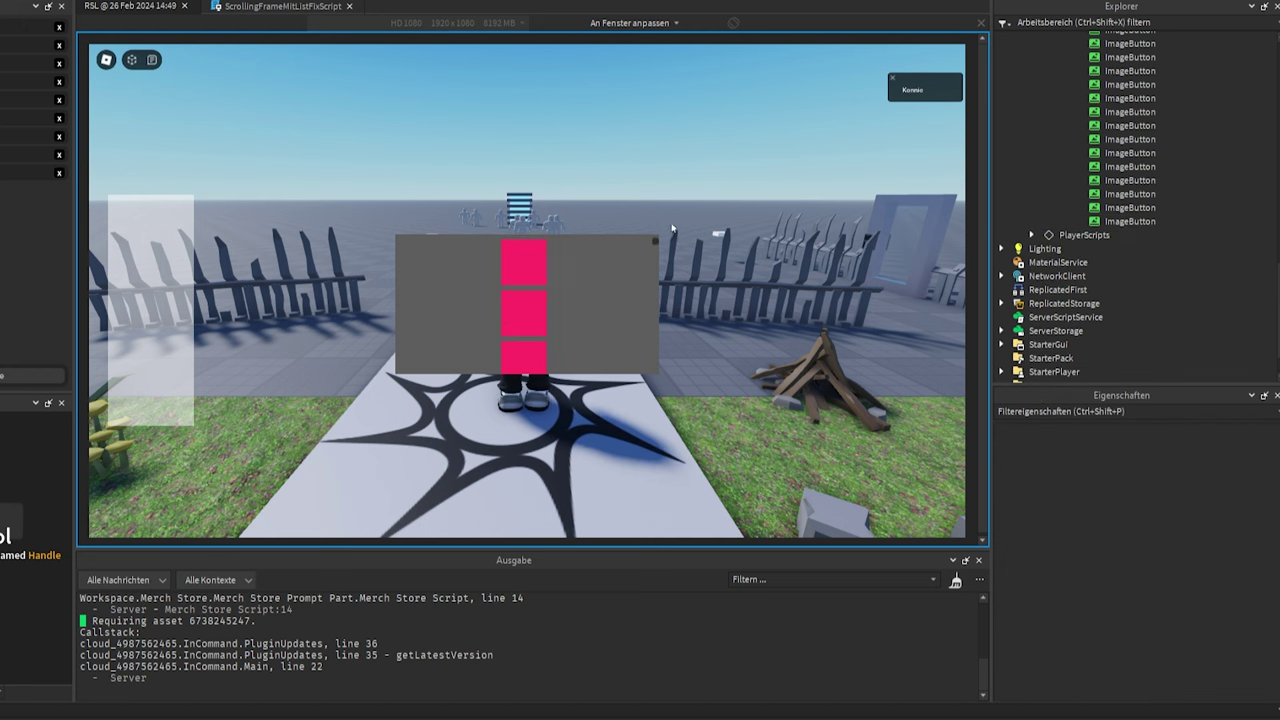
pyautogui.click(1114, 182)
pyautogui.press('Delete')
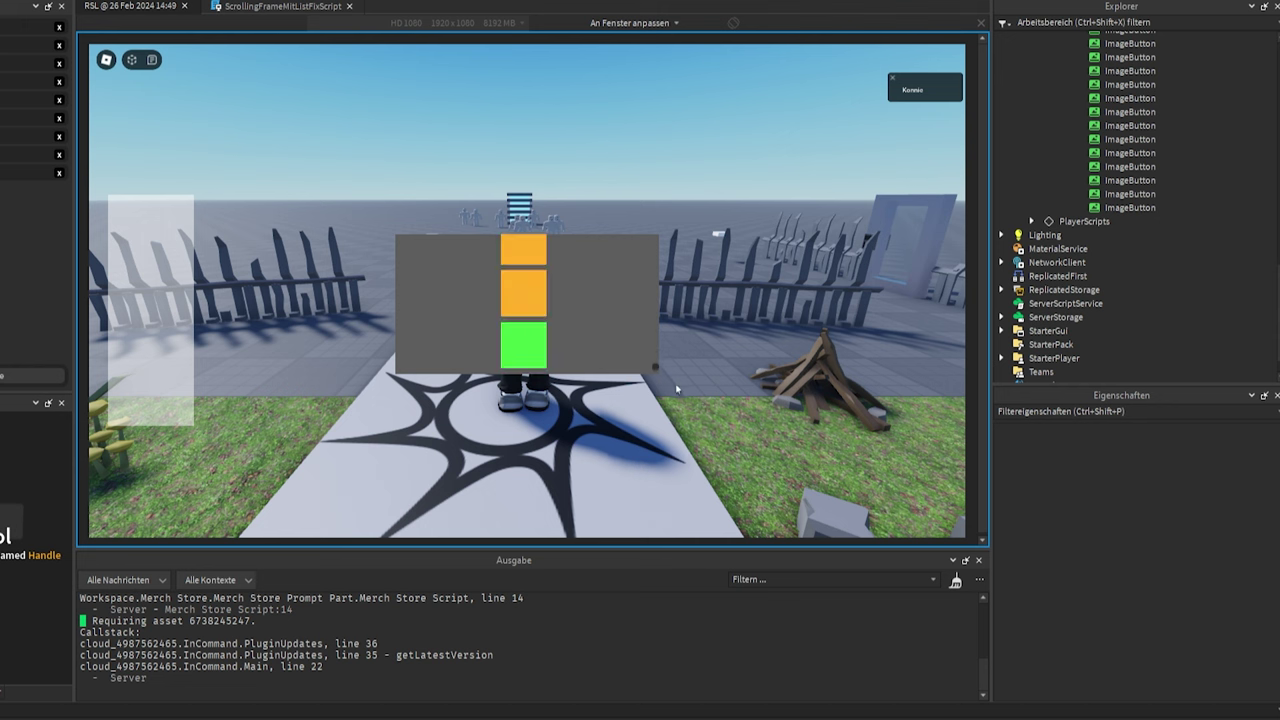
pyautogui.click(1122, 168)
pyautogui.press('Delete')
pyautogui.click(1120, 142)
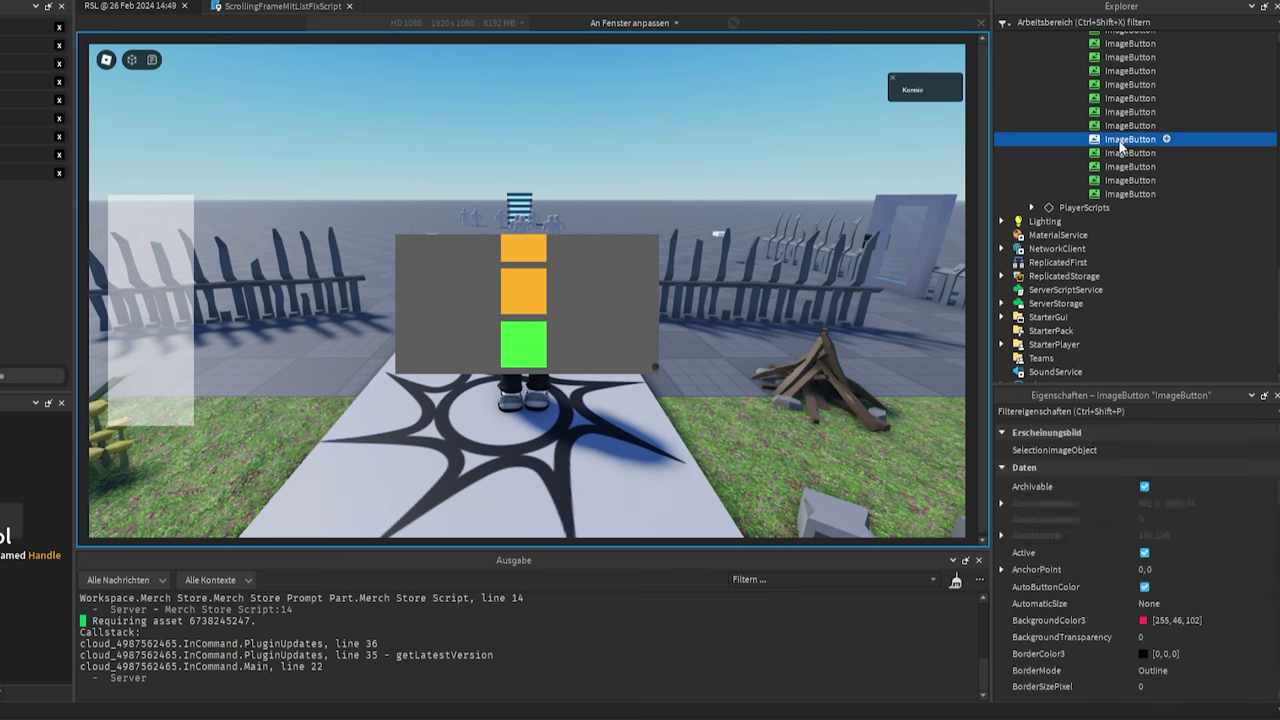
pyautogui.press('Delete')
pyautogui.click(1117, 128)
pyautogui.press('Delete')
pyautogui.click(1111, 115)
pyautogui.press('Delete')
pyautogui.click(1110, 93)
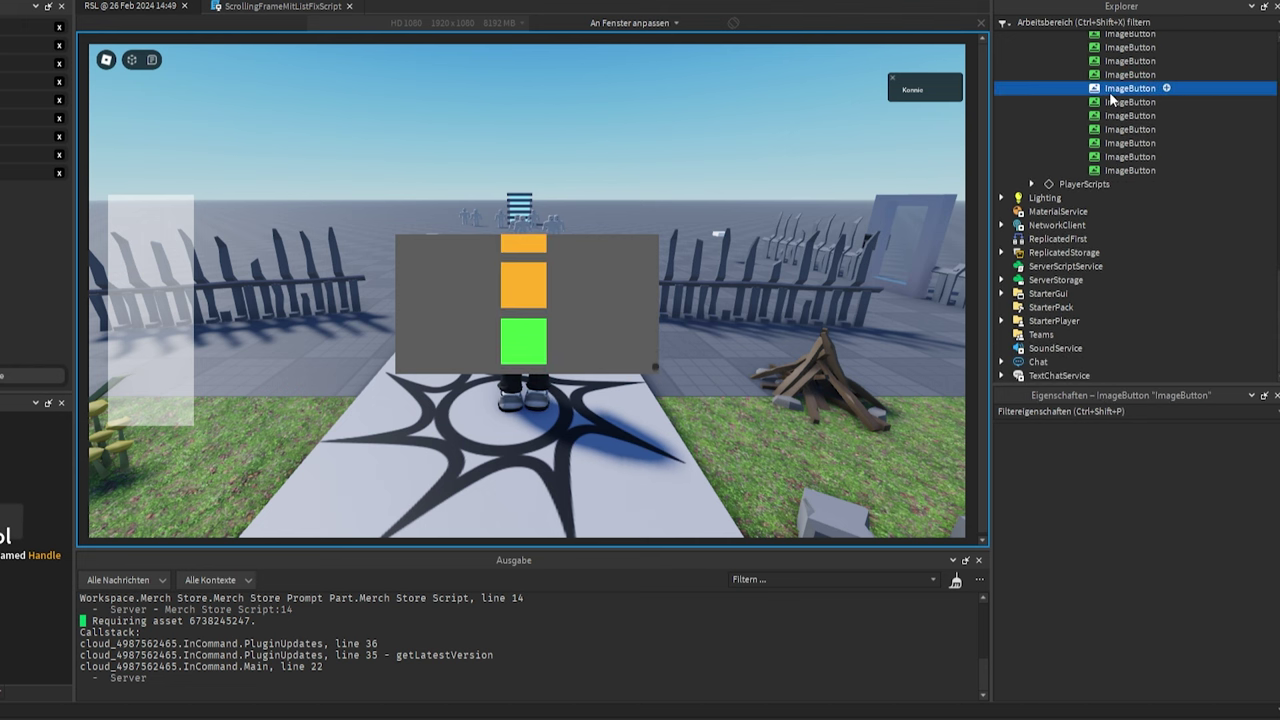
pyautogui.press('Delete')
pyautogui.click(1113, 131)
pyautogui.press('Delete')
pyautogui.click(1110, 104)
pyautogui.press('Delete')
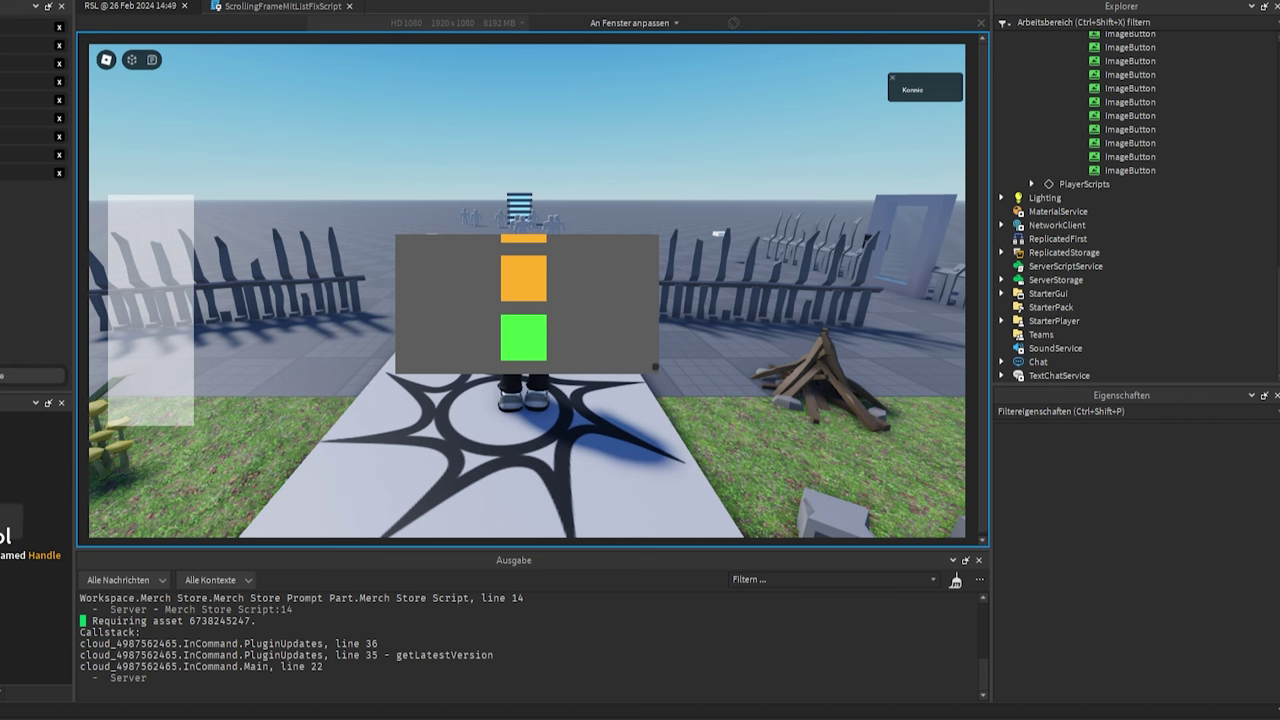
pyautogui.hotkey('shift', 'F5')
# Copy the UpdateCanvasSize() call in ScrollingFrameMitListFixScript and replace it with game:GetService("RunService").
pyautogui.click(204, 7)
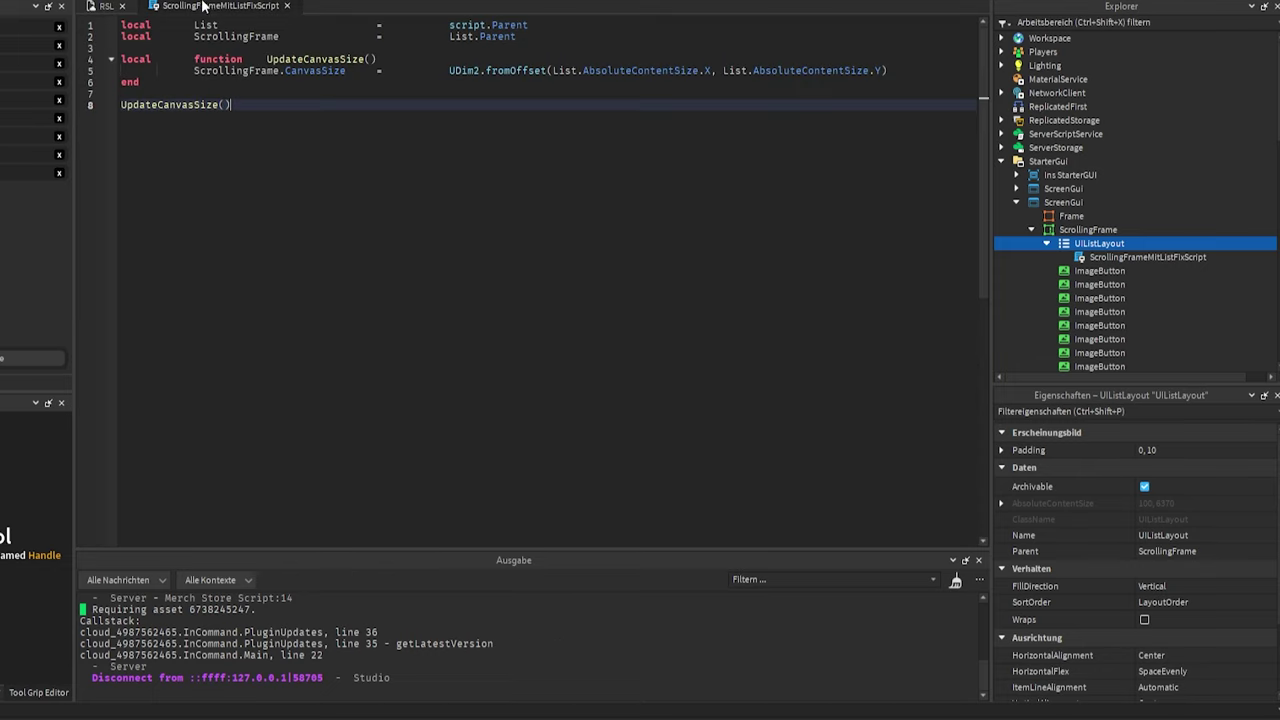
pyautogui.moveTo(257, 103); pyautogui.dragTo(114, 108)
pyautogui.hotkey('ctrl', 'c')
pyautogui.press('BackSpace')
pyautogui.write('game:GetService("Ri')
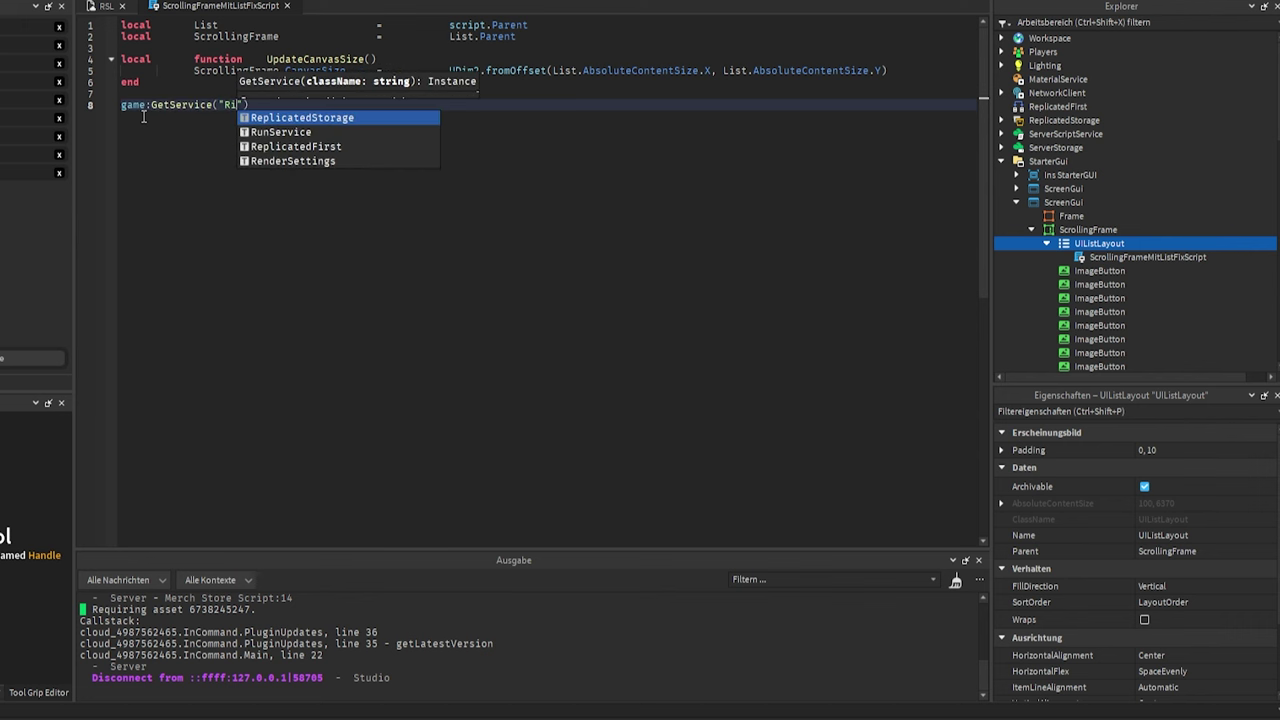
pyautogui.press('Down')
pyautogui.press('Return')
pyautogui.press('Right')
pyautogui.press('Right')
# Connect RunService's Heartbeat event to an anonymous function that calls UpdateCanvasSize().
pyautogui.write('.H')
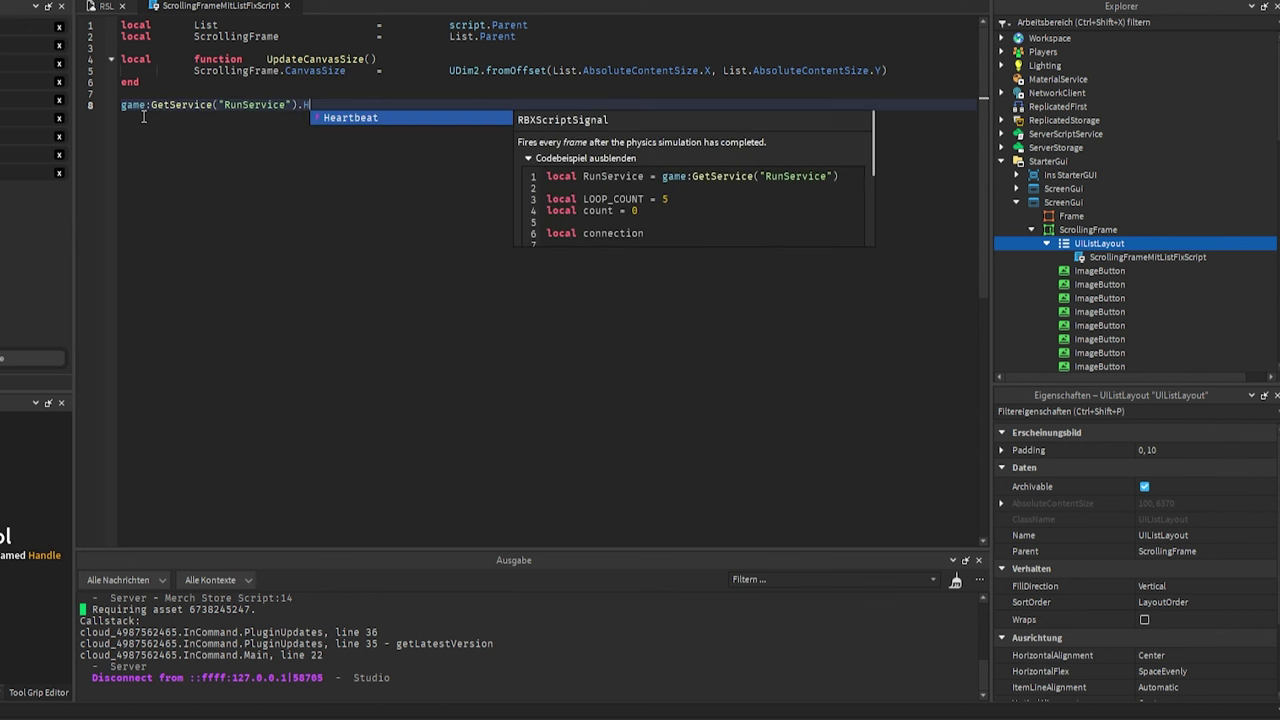
pyautogui.press('Return')
pyautogui.write(':')
pyautogui.press('Return')
pyautogui.write('(')
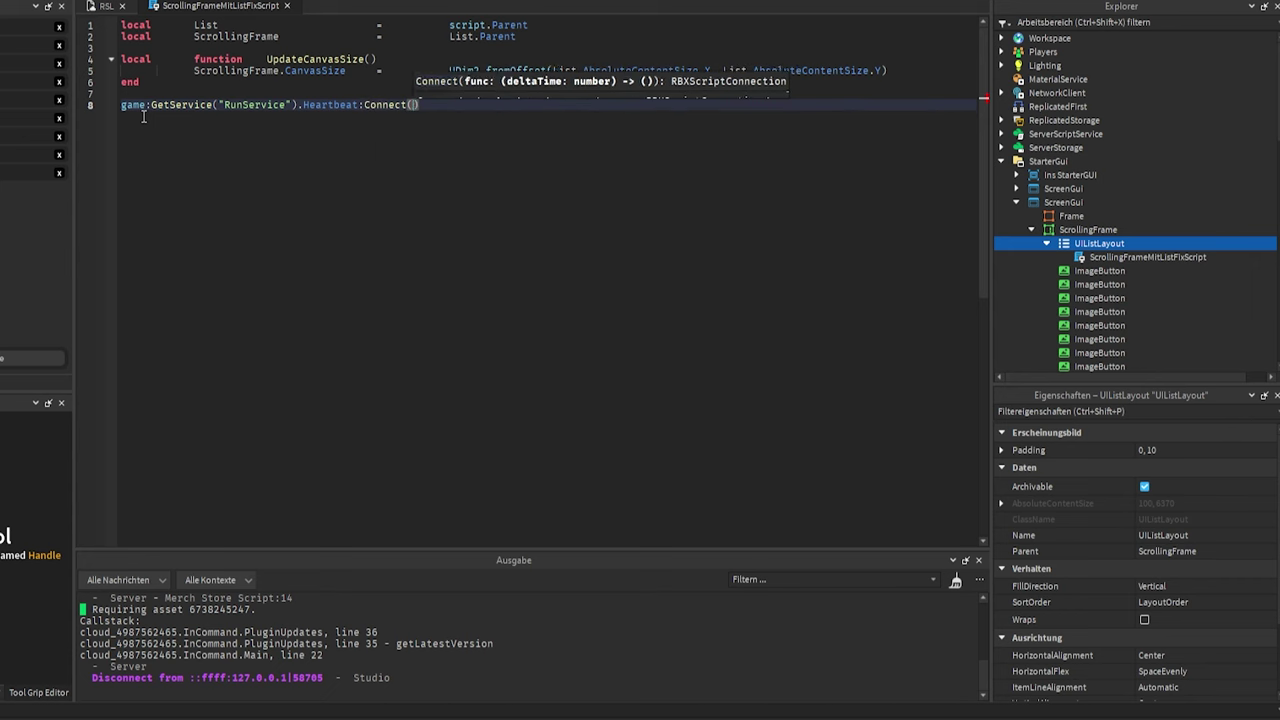
pyautogui.write('function(')
pyautogui.press('Return')
pyautogui.write('UpdateCanvasSize(')
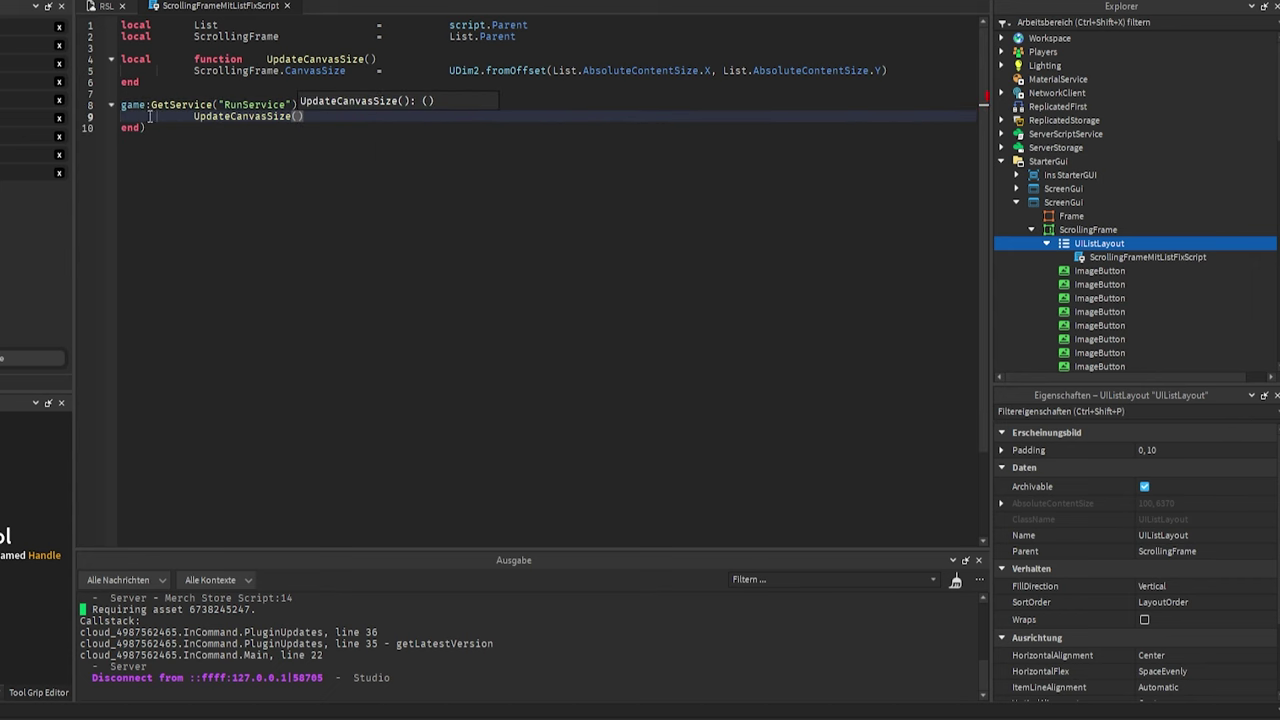
# Run another playtest and expand the player's PlayerGui to reach the live ScrollingFrame's contents.
pyautogui.press('F5')
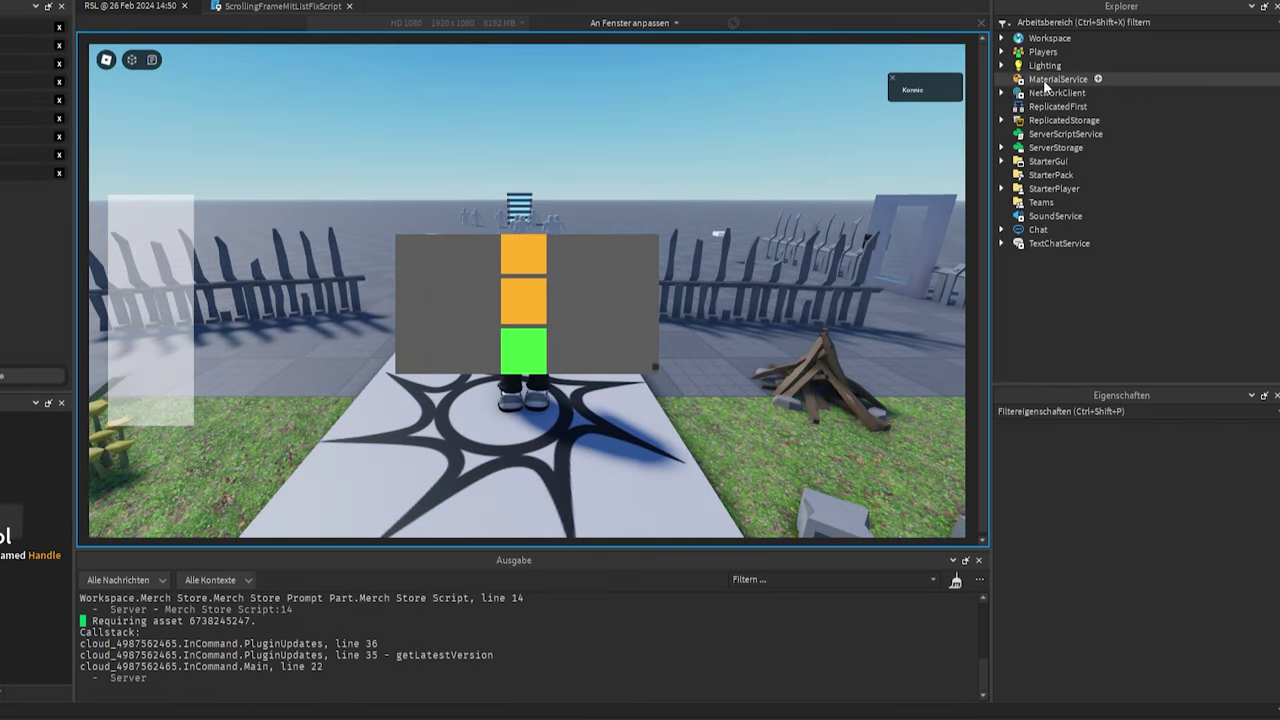
pyautogui.click(1001, 51)
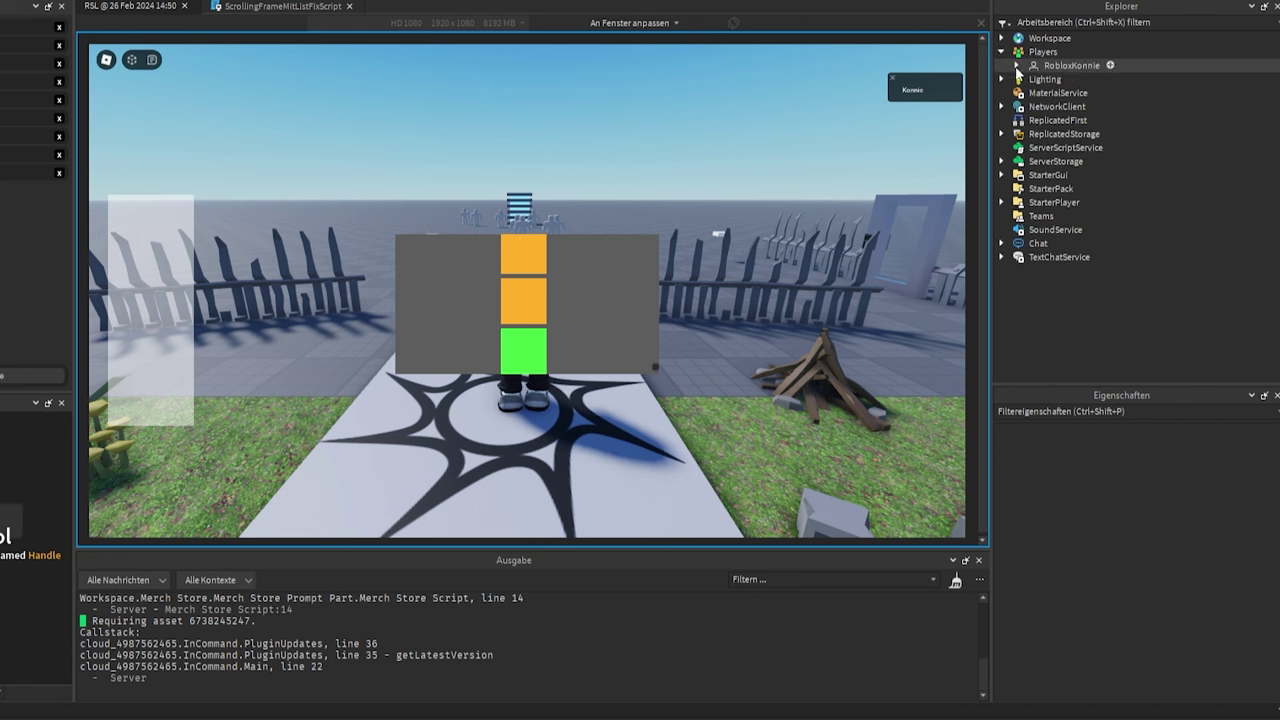
pyautogui.click(1016, 65)
pyautogui.click(1031, 120)
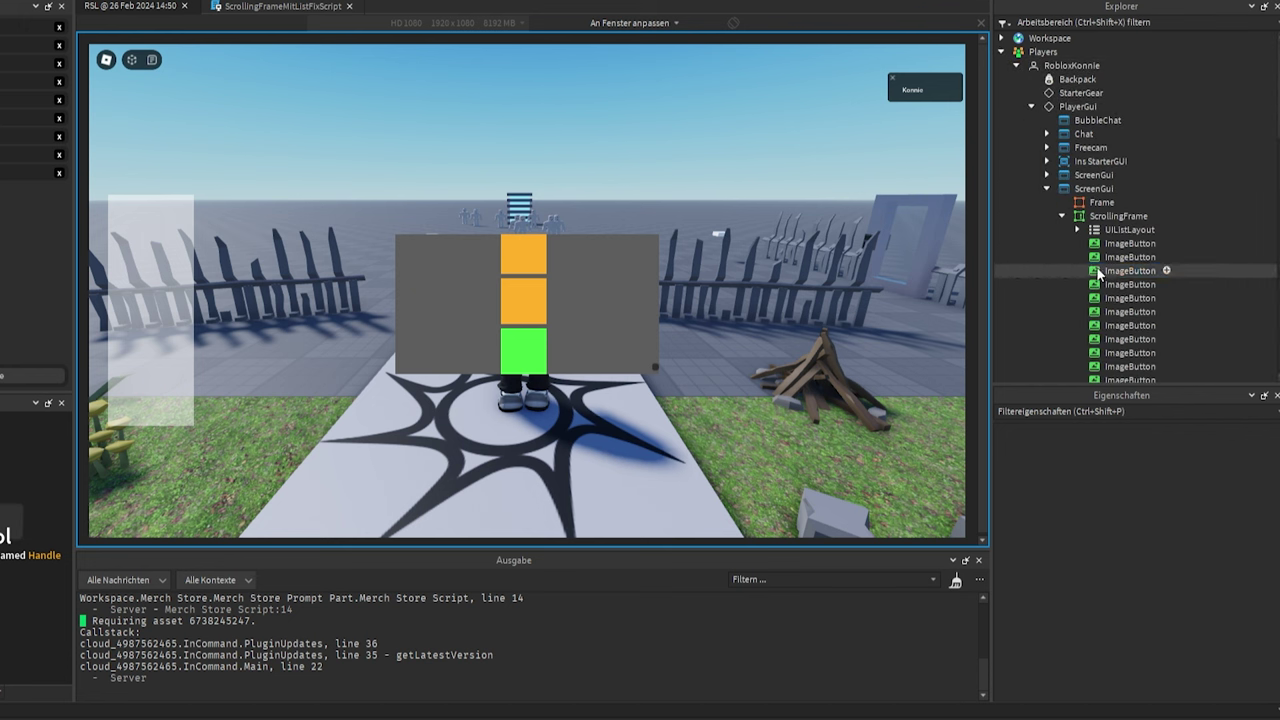
# Delete a few ImageButtons from the live ScrollingFrame to test the Heartbeat-driven canvas update.
pyautogui.click(1094, 271)
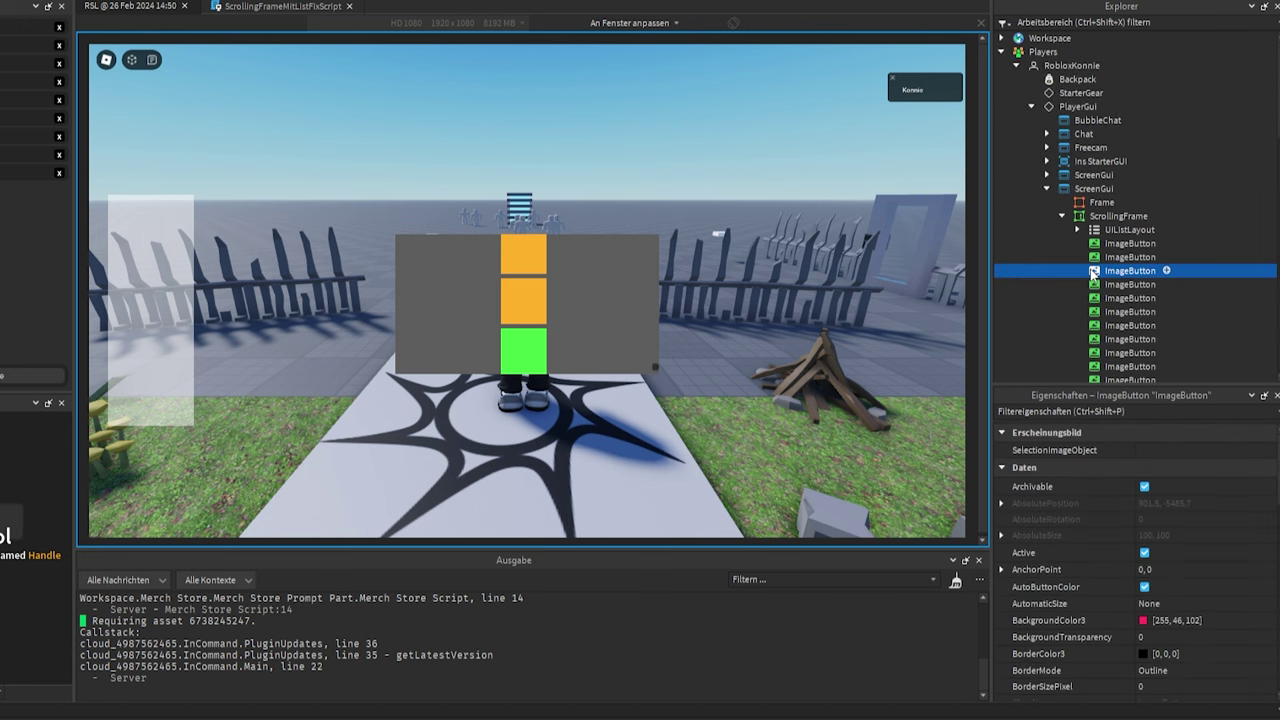
pyautogui.press('Delete')
pyautogui.click(1100, 312)
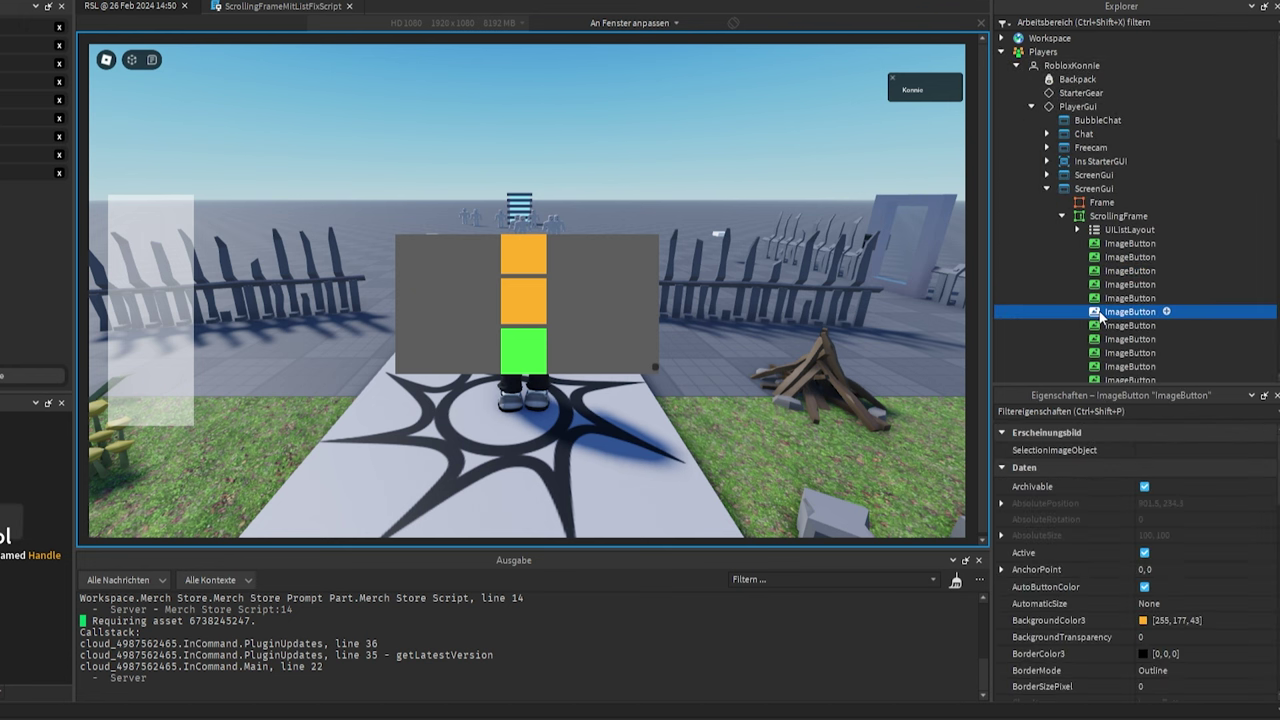
pyautogui.click(1101, 312)
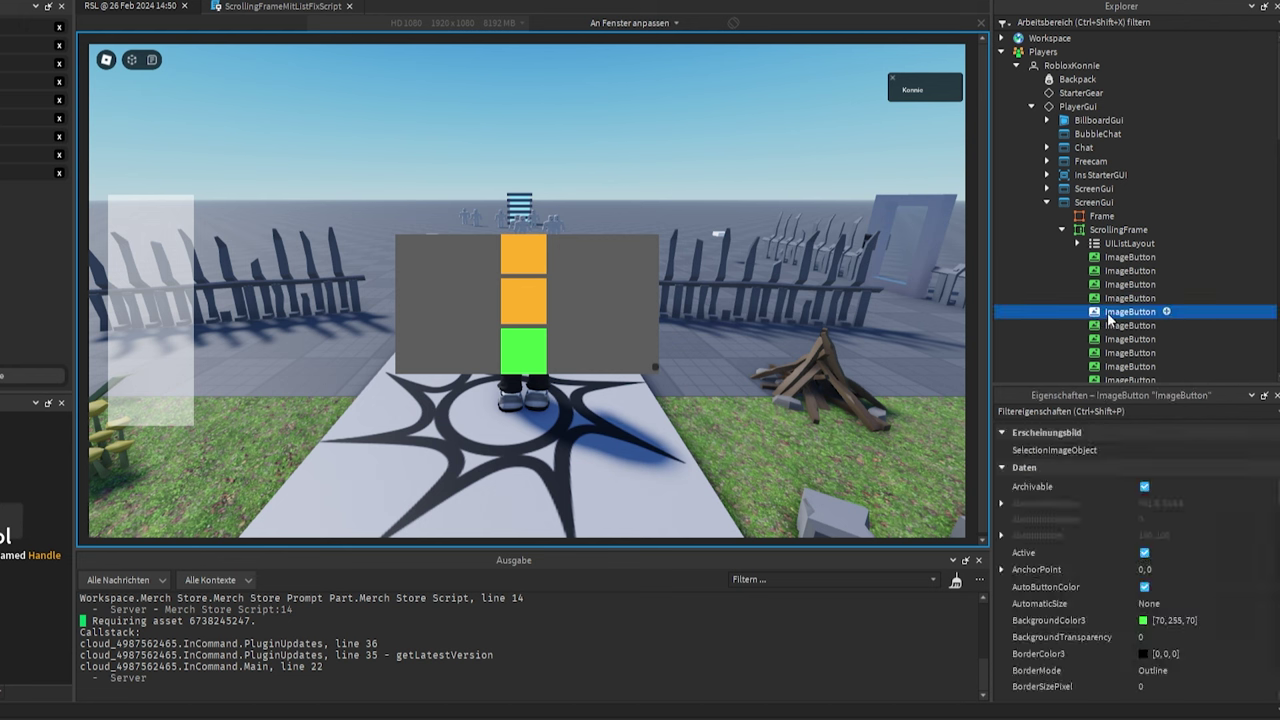
pyautogui.press('Delete')
pyautogui.click(1105, 317)
pyautogui.press('Delete')
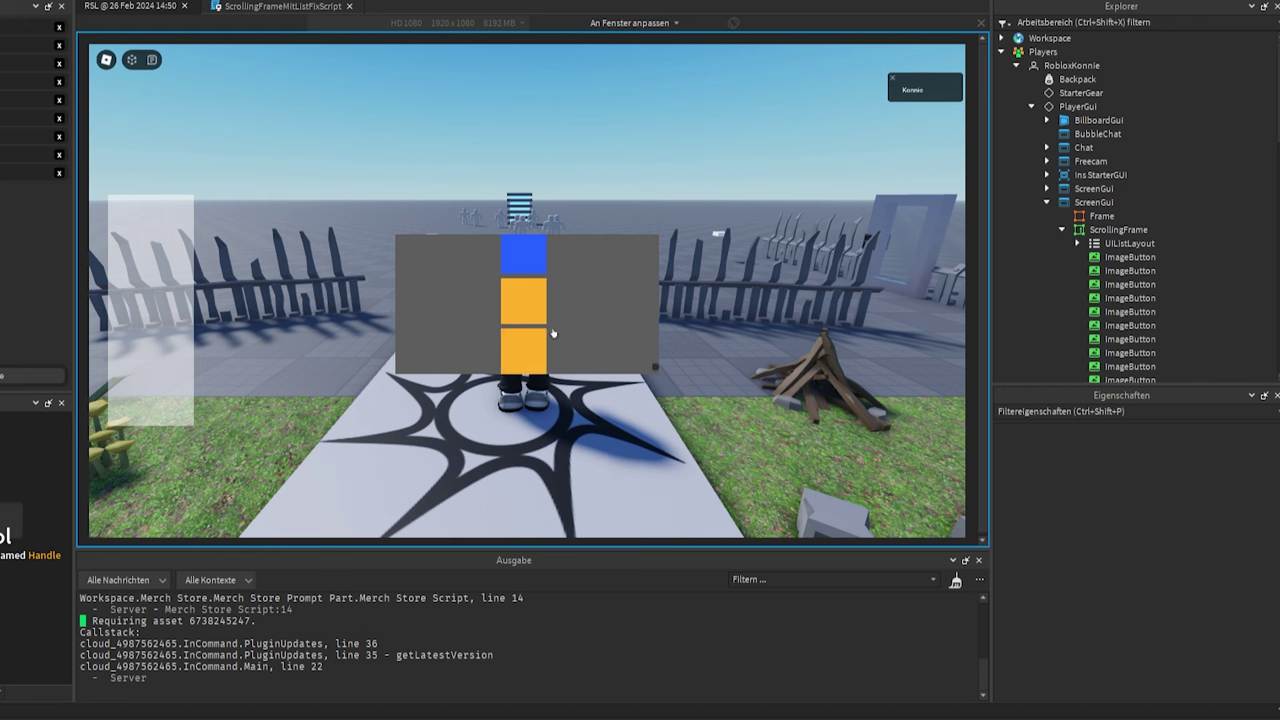
# Set the live UIListLayout's Padding to 0,100 and check the ScrollingFrame down to its end.
pyautogui.click(1130, 243)
pyautogui.click(1166, 450)
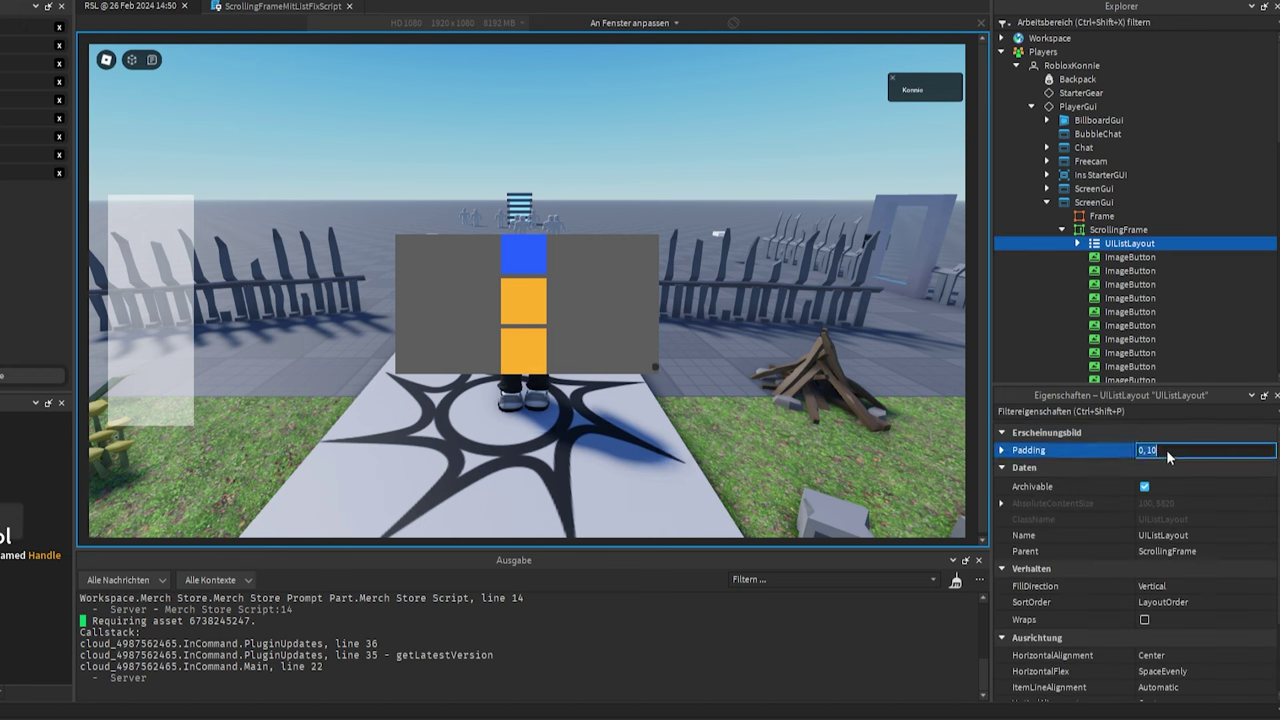
pyautogui.click(1167, 450)
pyautogui.write('0')
pyautogui.press('Return')
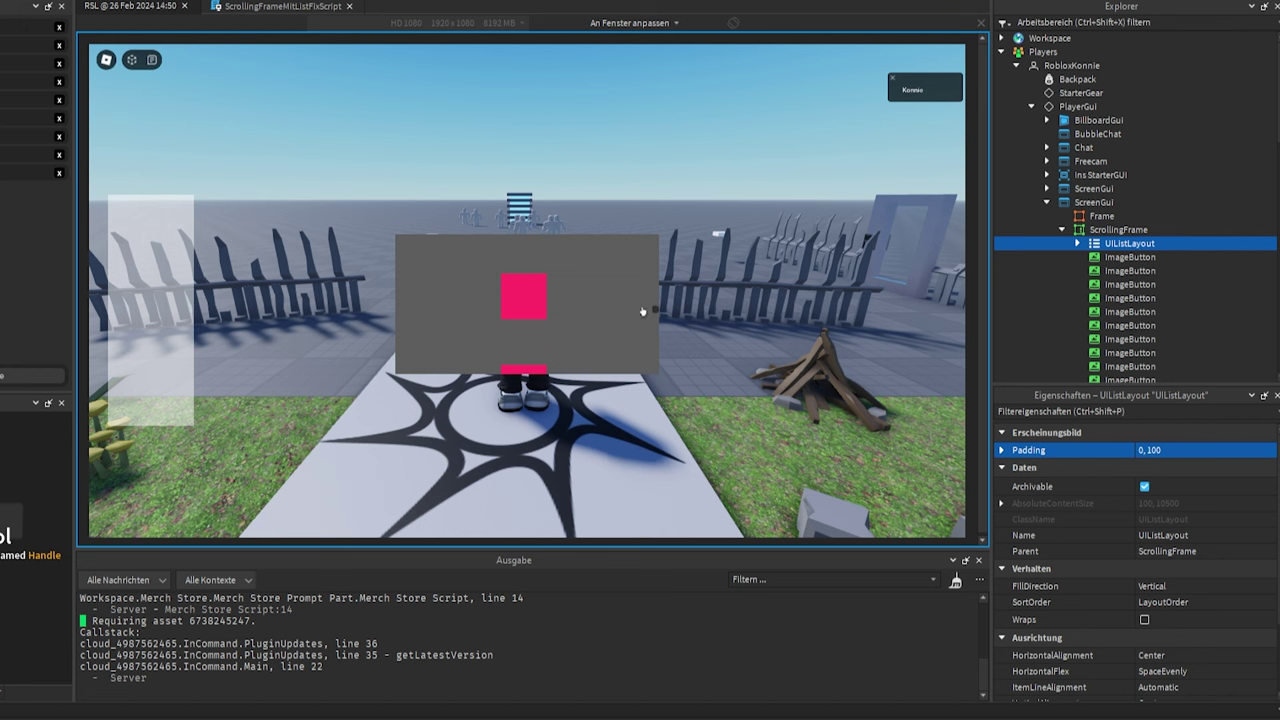
pyautogui.moveTo(655, 308); pyautogui.dragTo(655, 371)
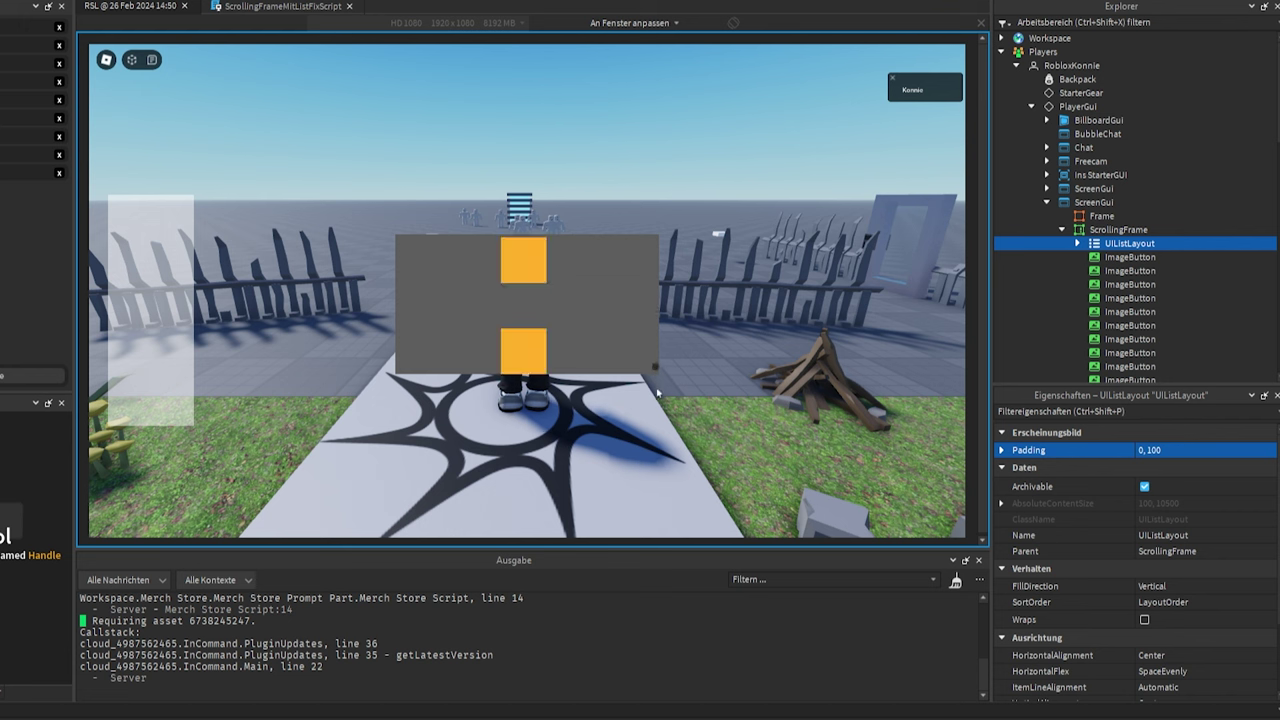
pyautogui.scroll(1, 560, 345)
pyautogui.click(574, 357)
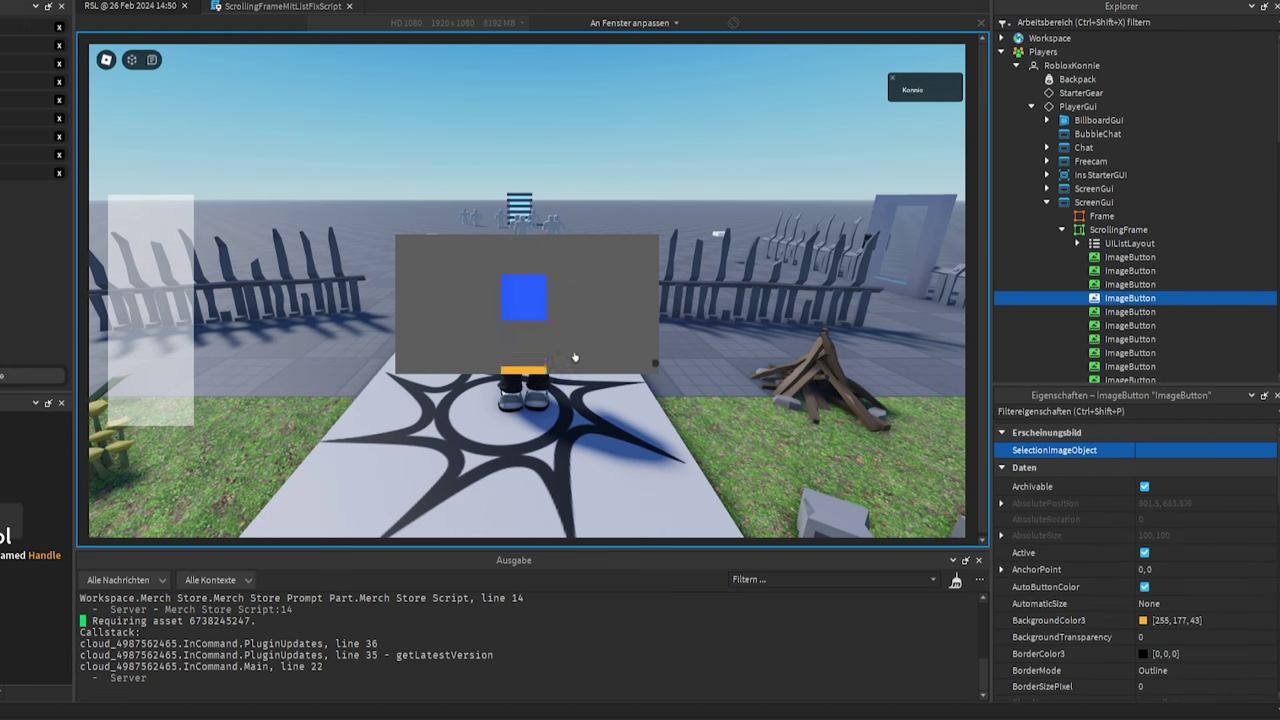
# Set the live UIListLayout's Padding to 0,20 and stop the playtest.
pyautogui.click(1130, 243)
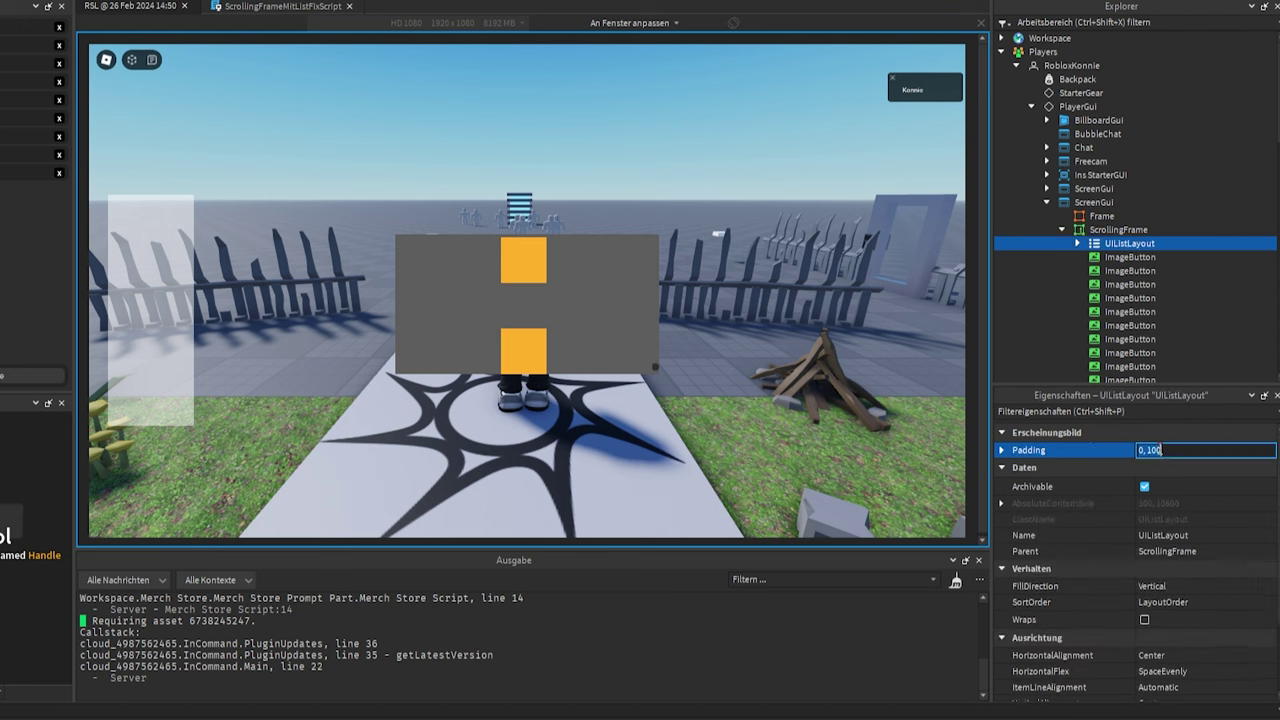
pyautogui.click(1158, 450)
pyautogui.press('BackSpace')
pyautogui.press('BackSpace')
pyautogui.press('BackSpace')
pyautogui.write('20')
pyautogui.press('Return')
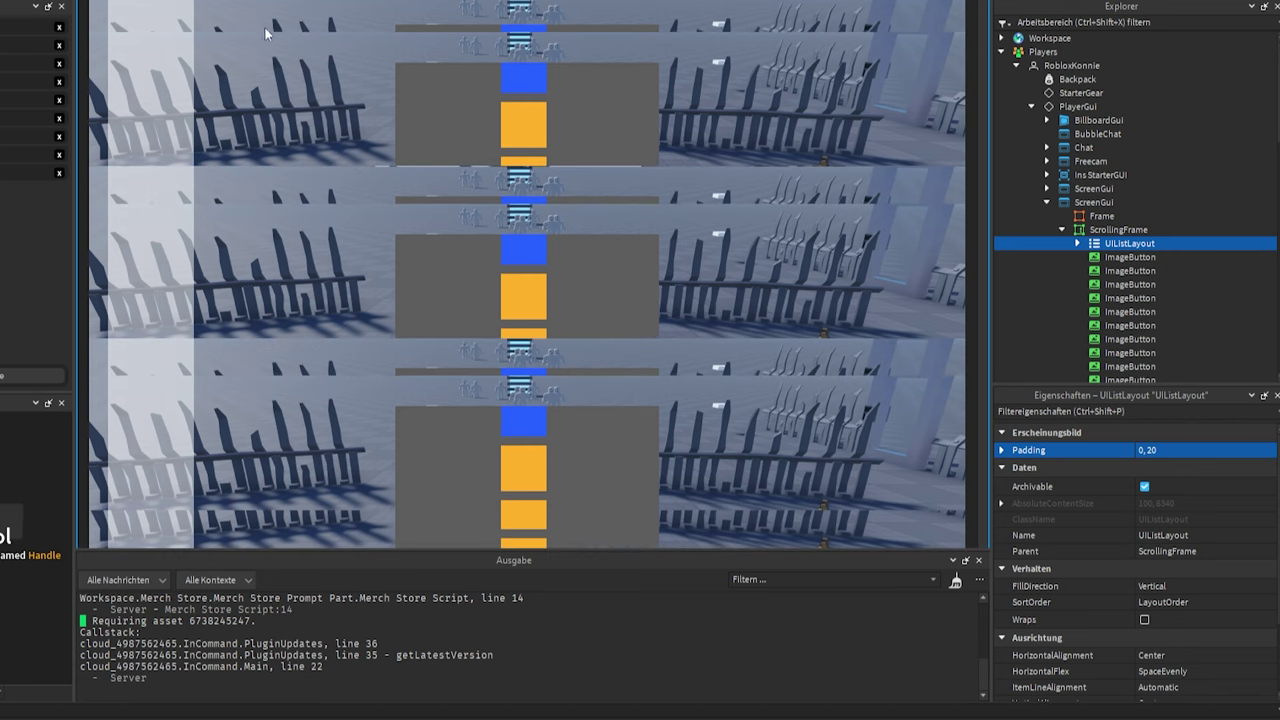
pyautogui.hotkey('shift', 'F5')
# Replace the Heartbeat connection in the script with a direct UpdateCanvasSize() call followed by a new line.
pyautogui.click(208, 10)
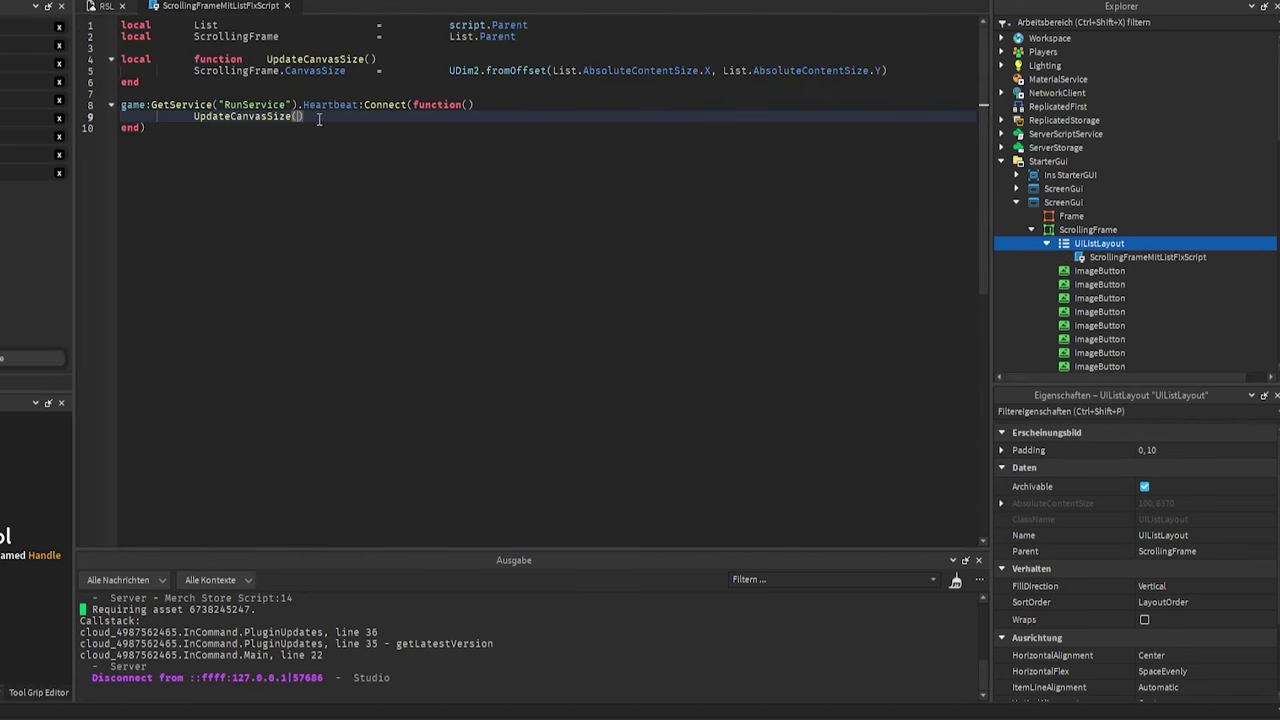
pyautogui.click(180, 131)
pyautogui.moveTo(308, 117); pyautogui.dragTo(73, 102)
pyautogui.press('BackSpace')
pyautogui.click(175, 129)
pyautogui.hotkey('ctrl', 'v')
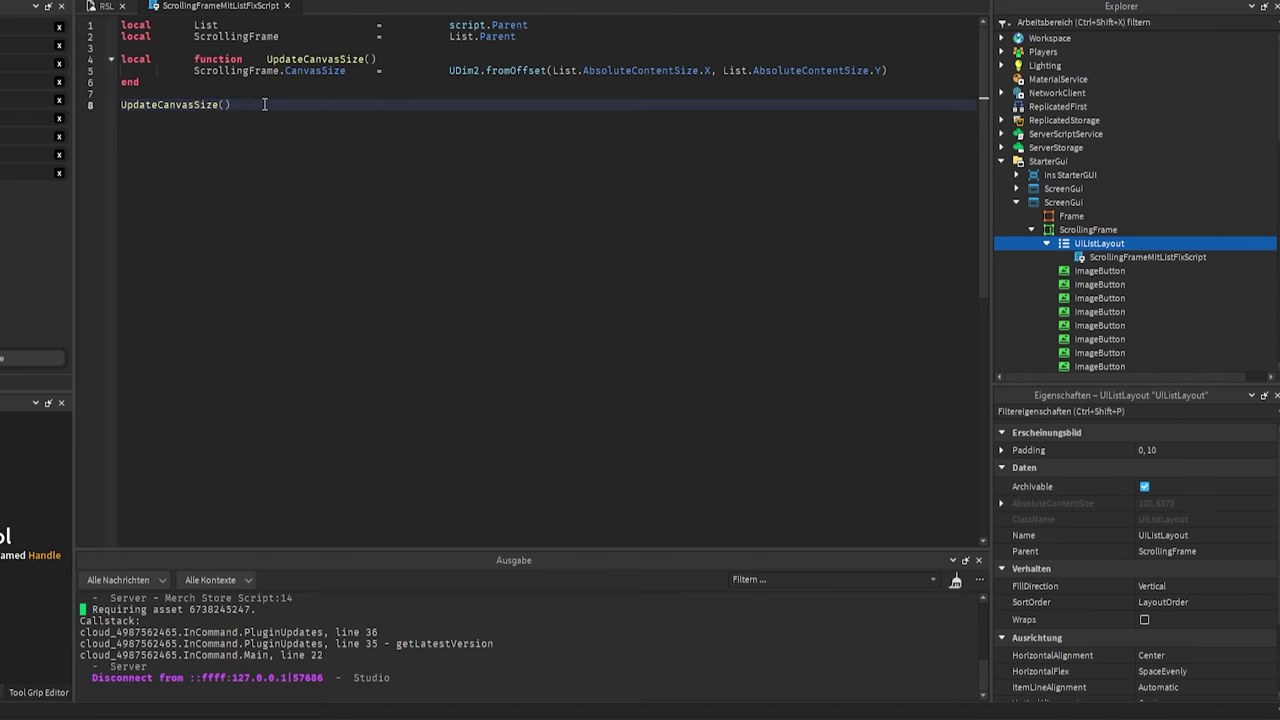
pyautogui.press('Return')
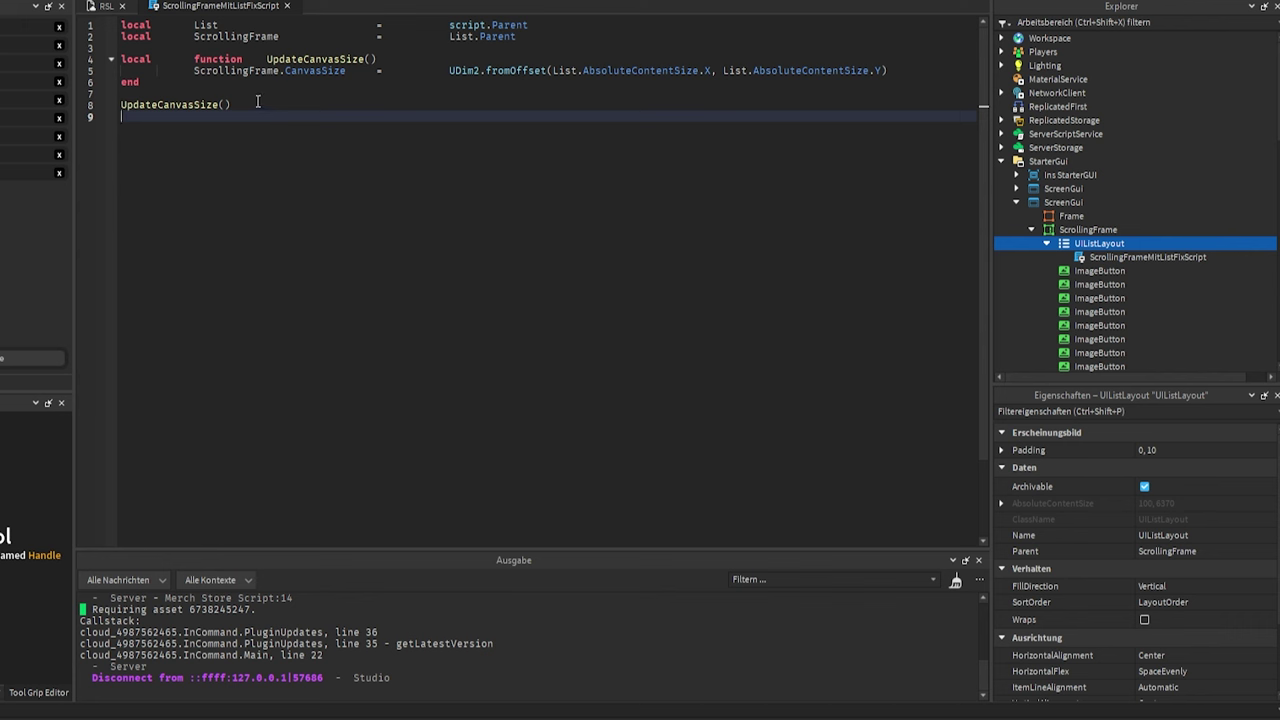
# Replace the direct UpdateCanvasSize() call with the line ScrollingFrame.ChildAdded:Connect(UpdateCanvasSize).
pyautogui.moveTo(232, 104); pyautogui.dragTo(120, 104)
pyautogui.write('Sc')
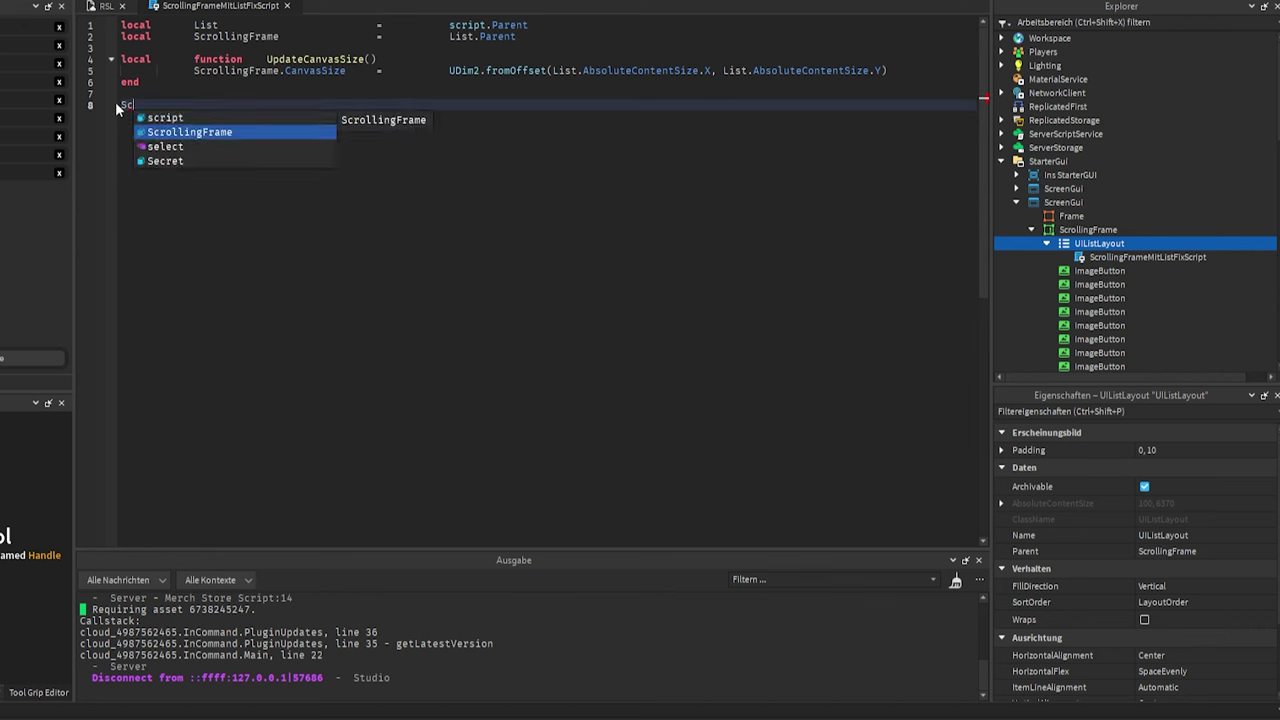
pyautogui.write('rollingFrame.ChildAdded:Connect(UpdateCanvasSize)')
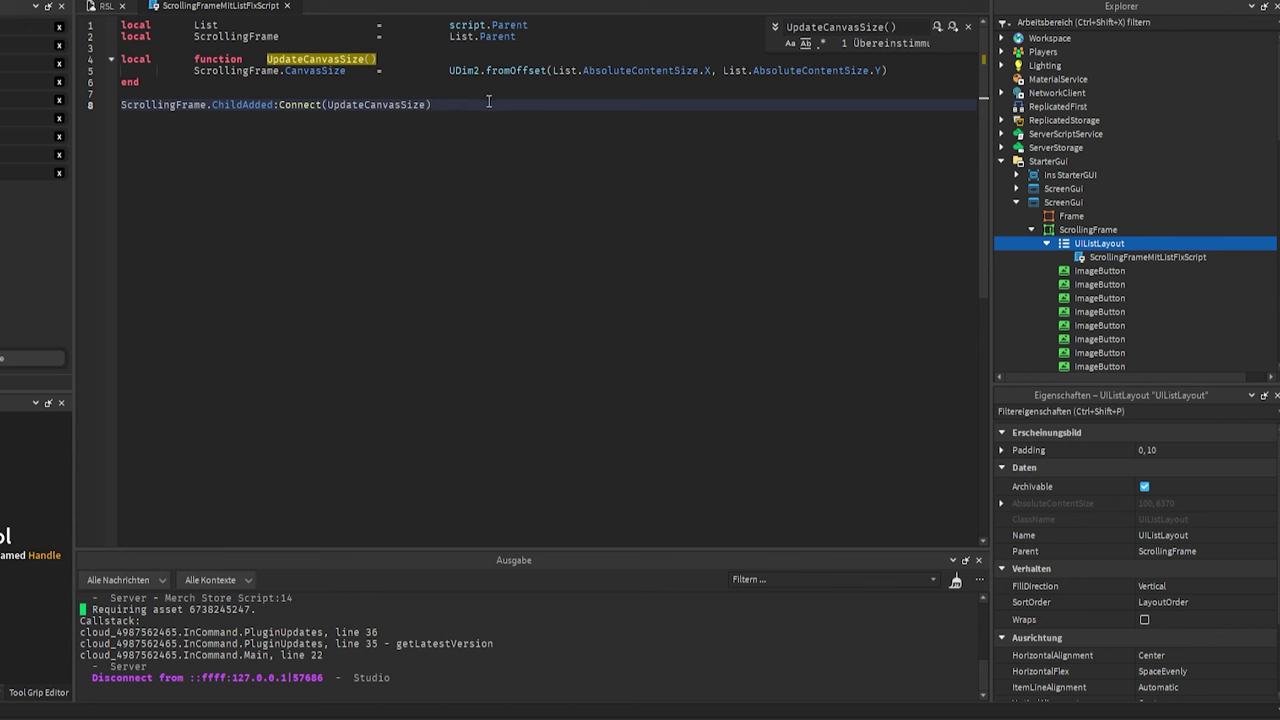
# Duplicate the ChildAdded connection on the next line and change its event to ChildRemoved.
pyautogui.write('ScrollingFrame.ChildAdded:Connect(UpdateCanvasSize)')
pyautogui.click(431, 104)
pyautogui.press('Return')
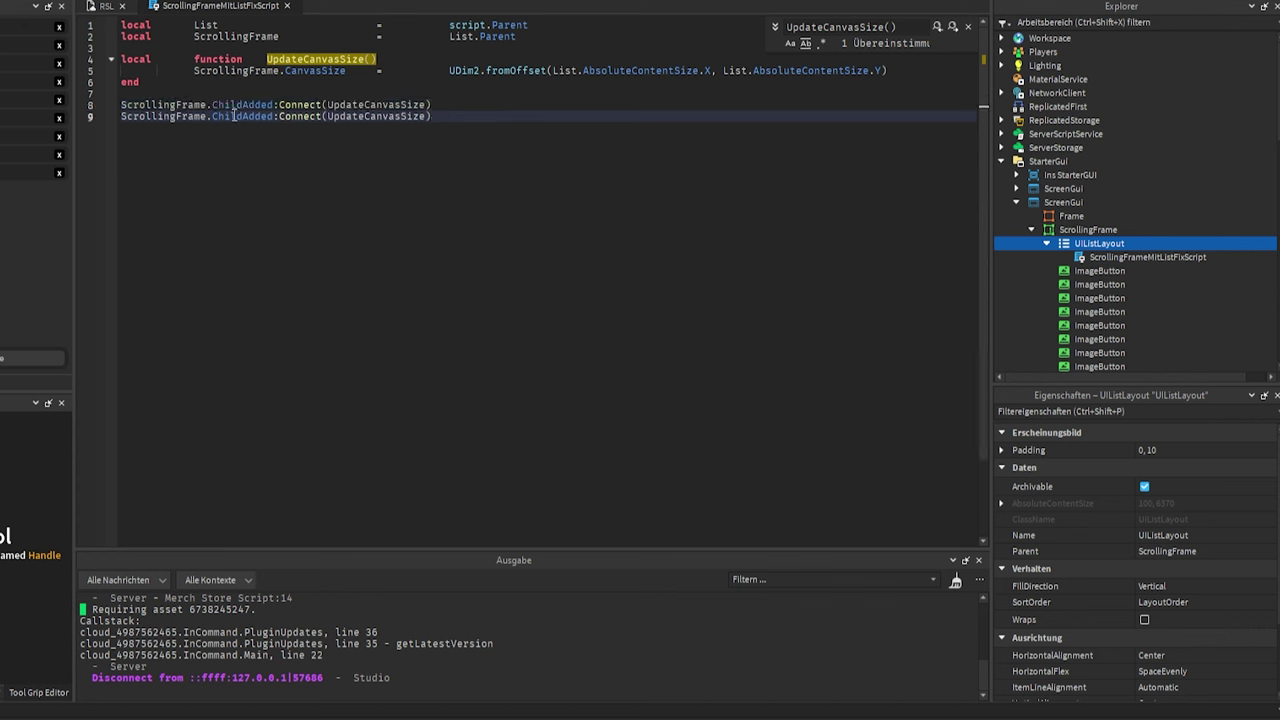
pyautogui.doubleClick(237, 116)
pyautogui.write('ChildRemoved')
pyautogui.doubleClick(367, 117)
pyautogui.click(441, 117)
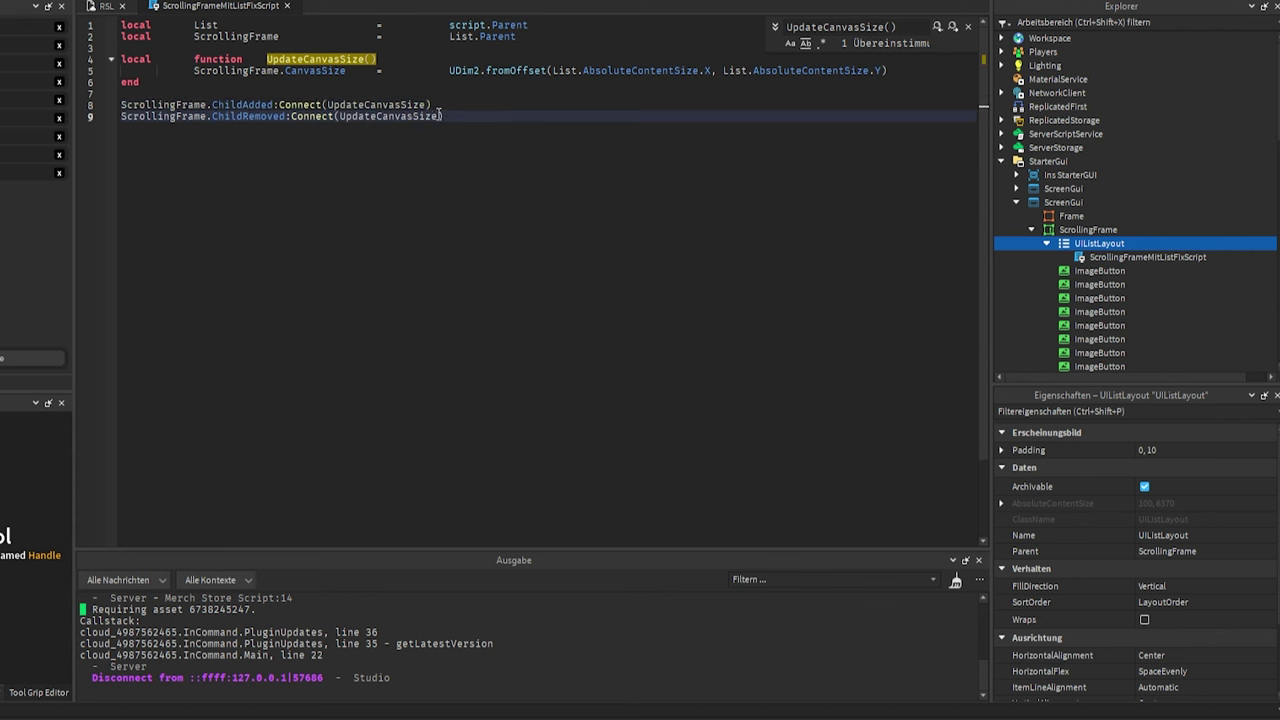
pyautogui.doubleClick(410, 117)
# Add a direct UpdateCanvasSize() call below the ChildRemoved connection and dismiss the find bar.
pyautogui.click(471, 116)
pyautogui.press('Return')
pyautogui.write('UpdateCanvasSize')
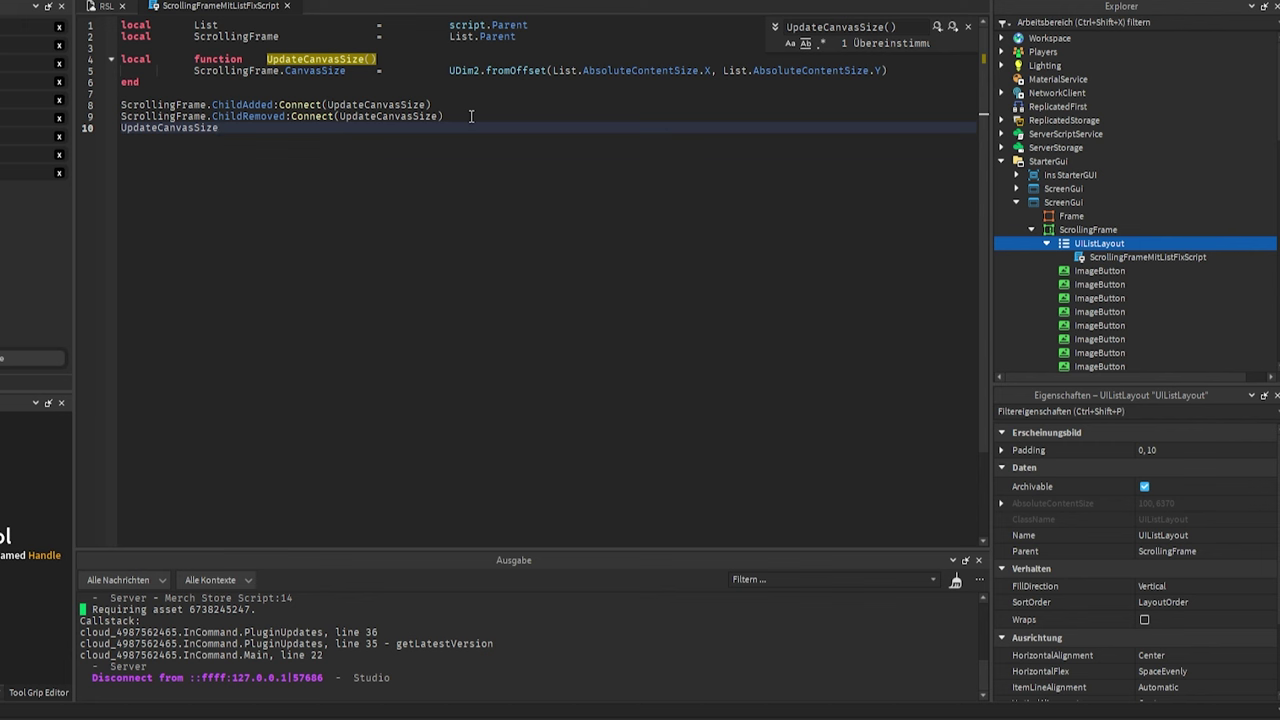
pyautogui.write('(')
pyautogui.click(527, 121)
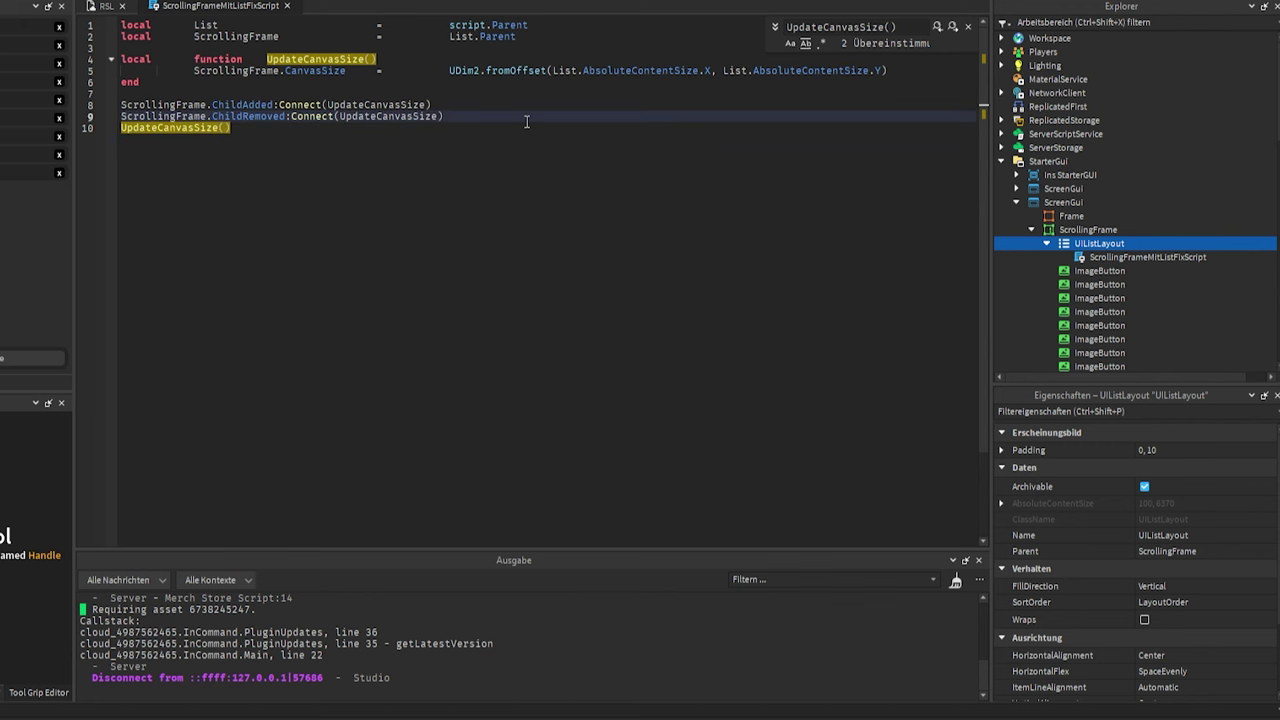
pyautogui.click(968, 26)
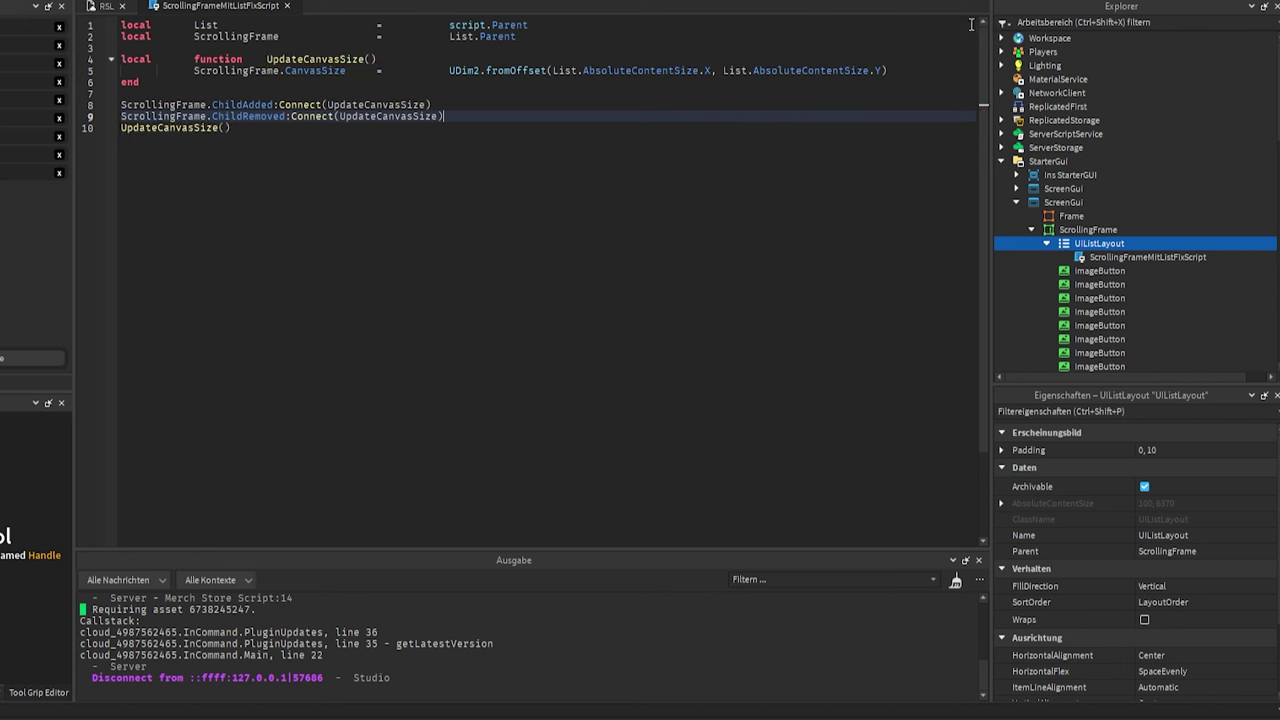
# Add + 20 to List.AbsoluteContentSize.Y in the CanvasSize offset.
pyautogui.click(886, 72)
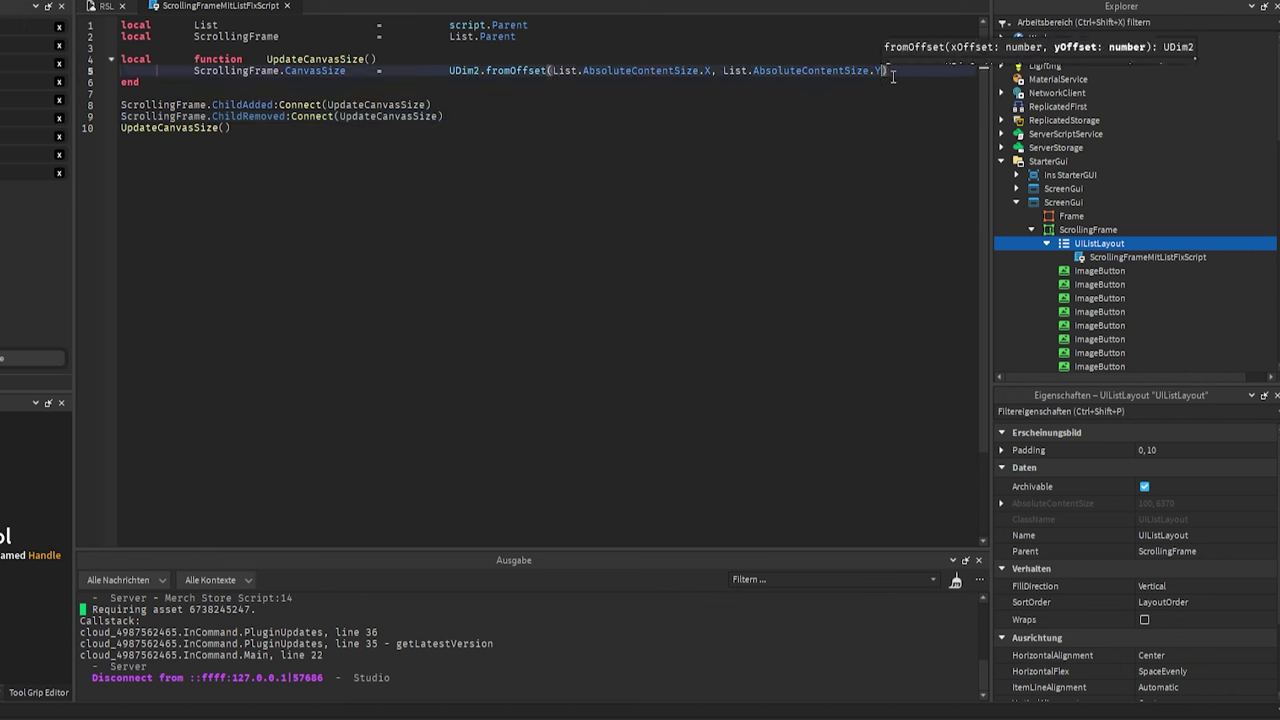
pyautogui.write('-')
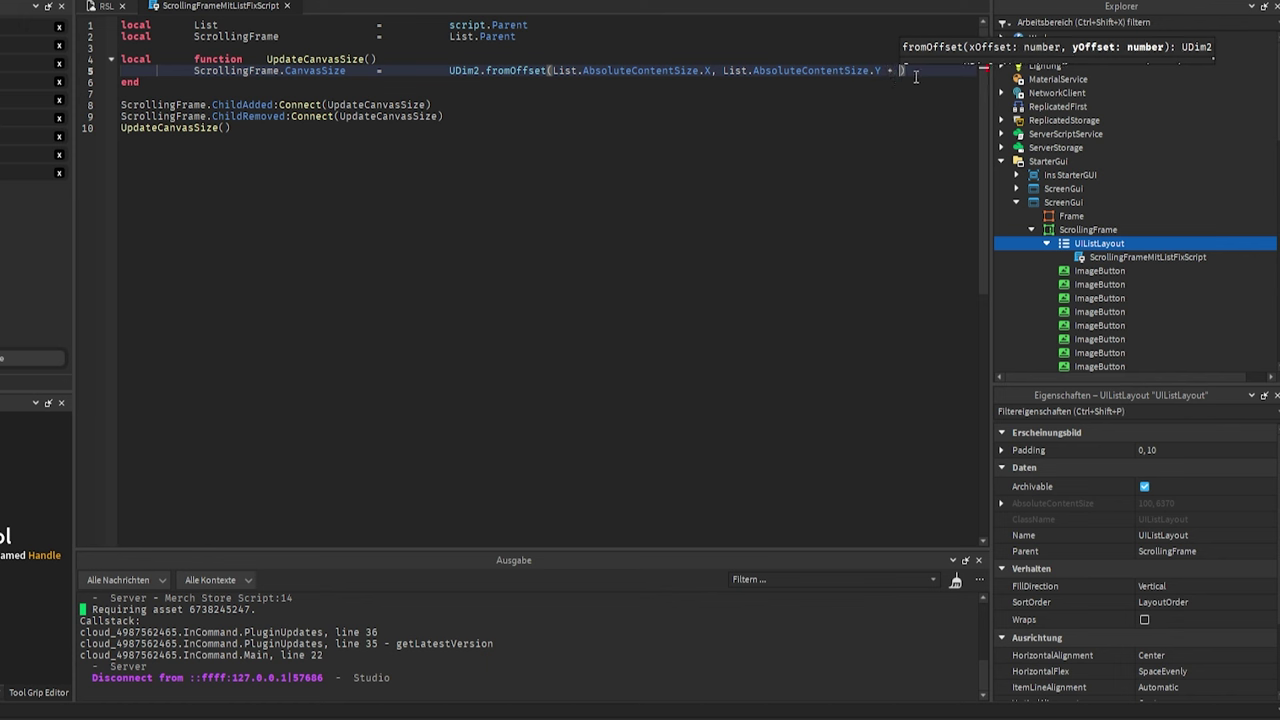
pyautogui.write('20')
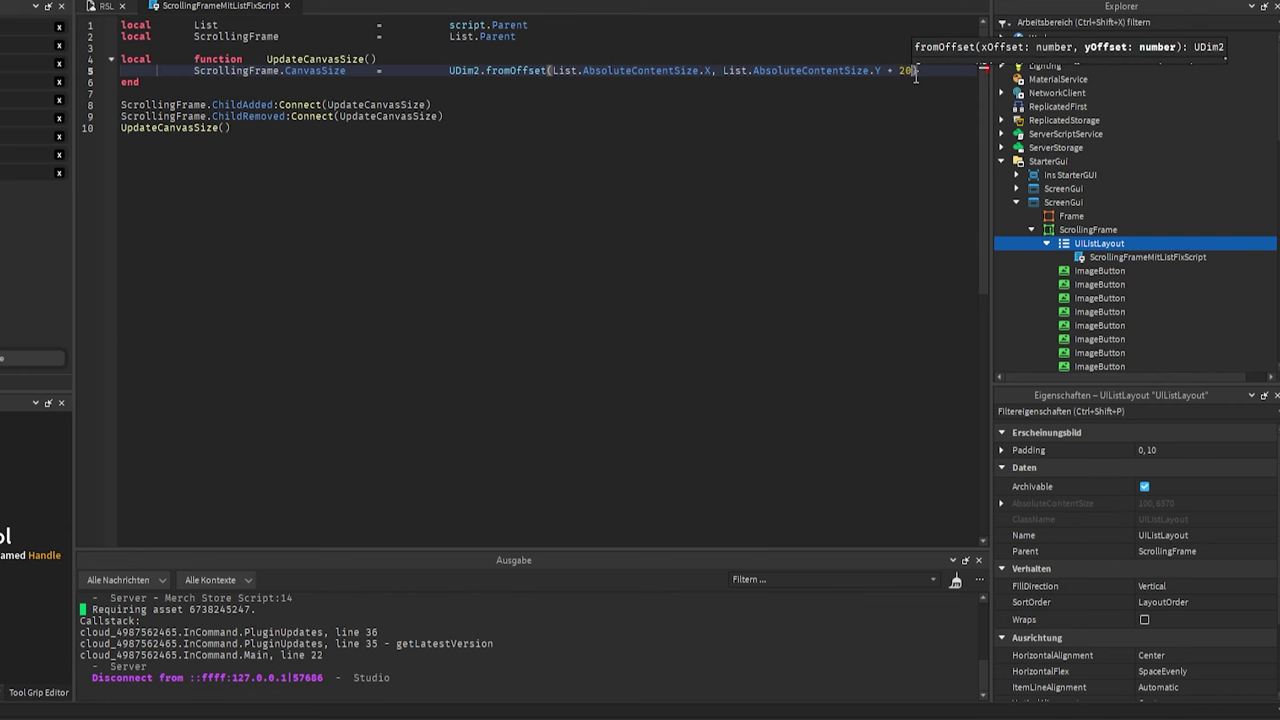
# Playtest the scrolling frame with the enlarged canvas offset, walk around briefly, and stop the test.
pyautogui.press('F5')
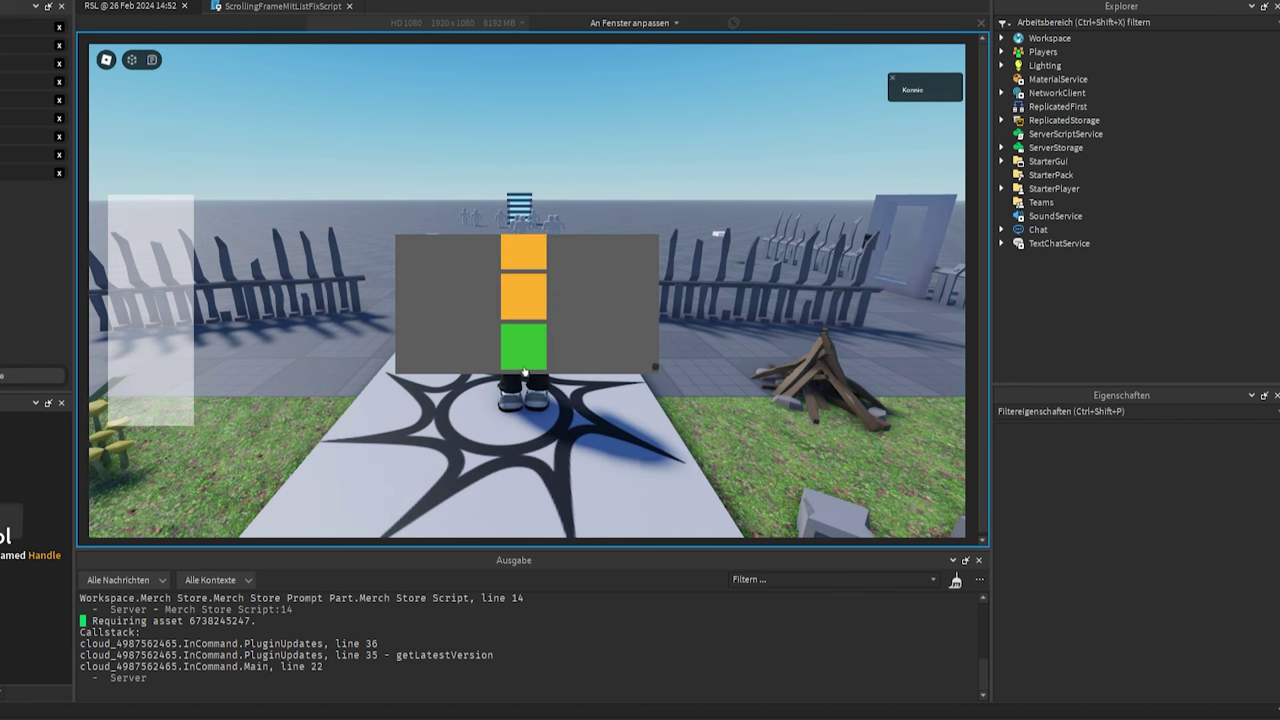
pyautogui.press('a')
pyautogui.moveTo(623, 294); pyautogui.dragTo(815, 328, button='right')
pyautogui.moveTo(430, 296); pyautogui.dragTo(330, 296, button='right')
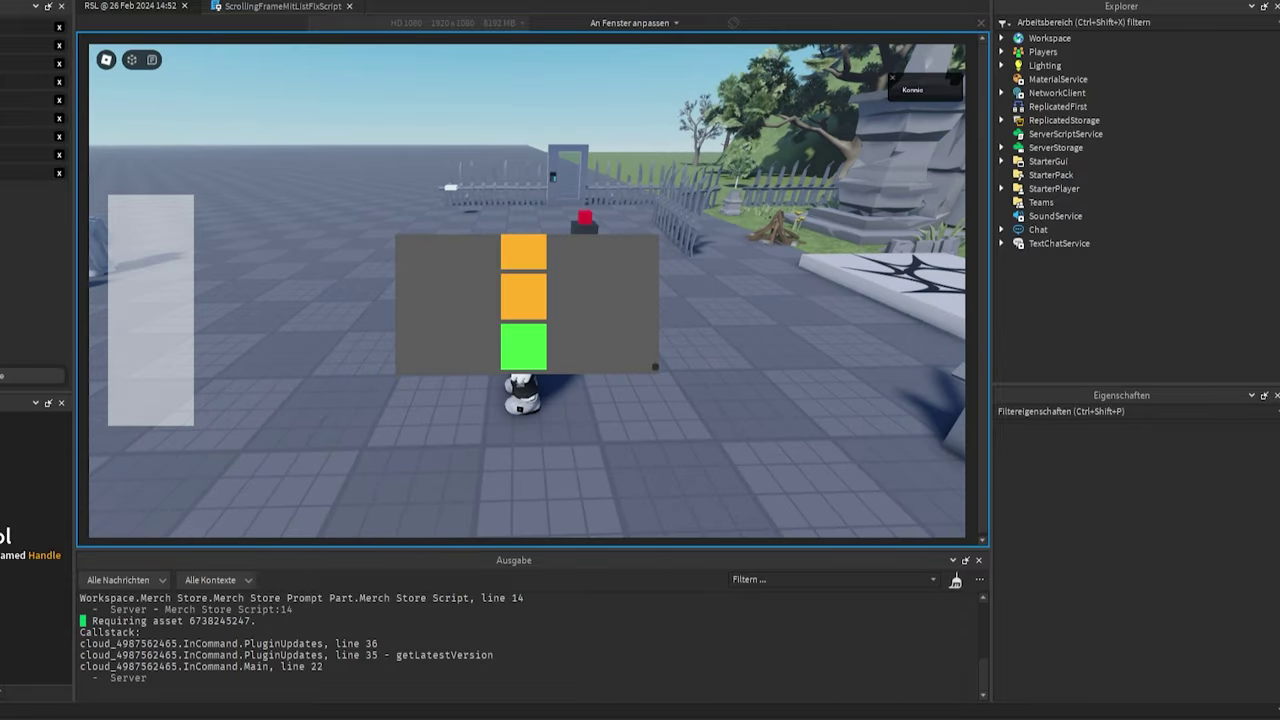
pyautogui.hotkey('shift', 'F5')
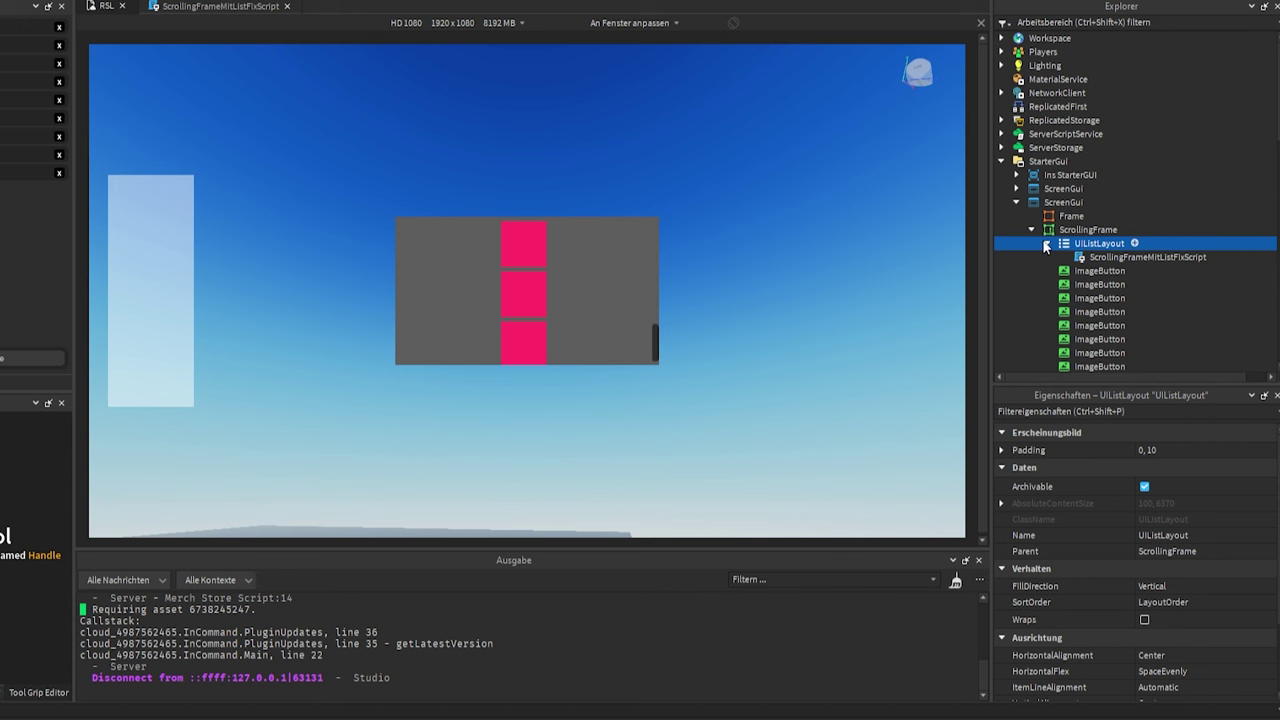
# Insert a UIGridLayout into the ScrollingFrame under StarterGui's ScreenGui.
pyautogui.click(1132, 230)
pyautogui.write('uig')
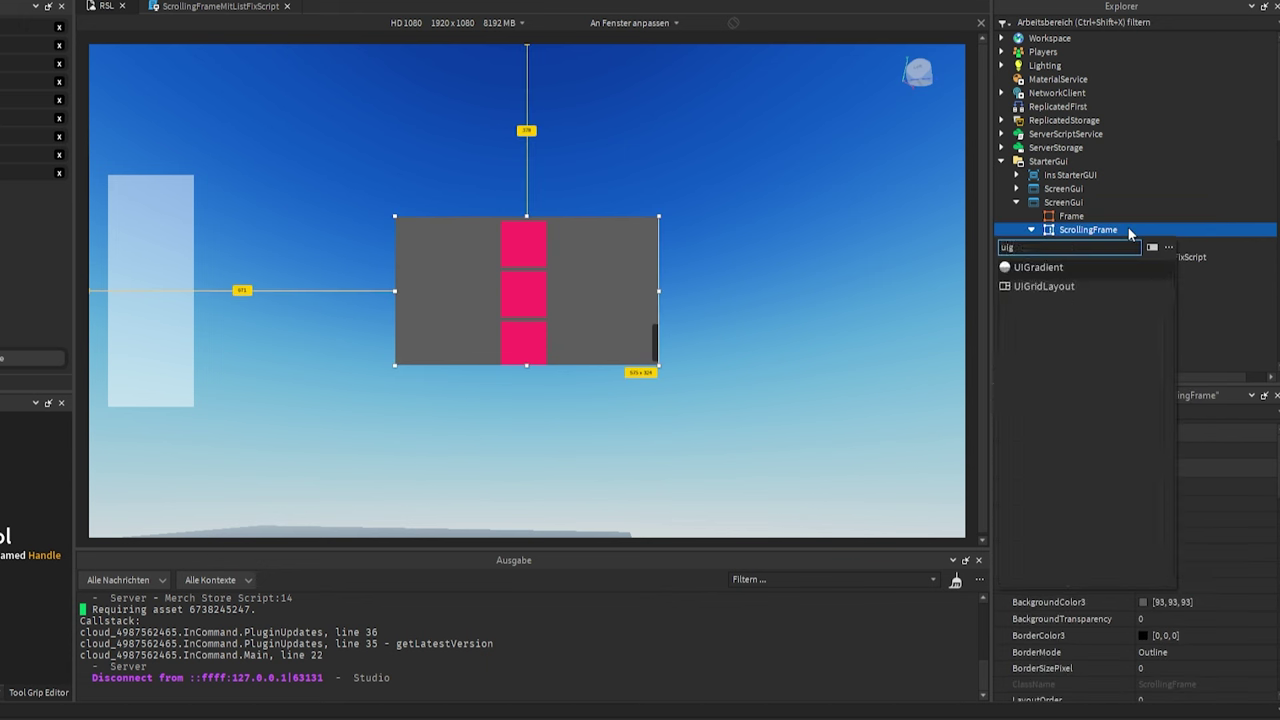
pyautogui.press('Down')
pyautogui.press('Return')
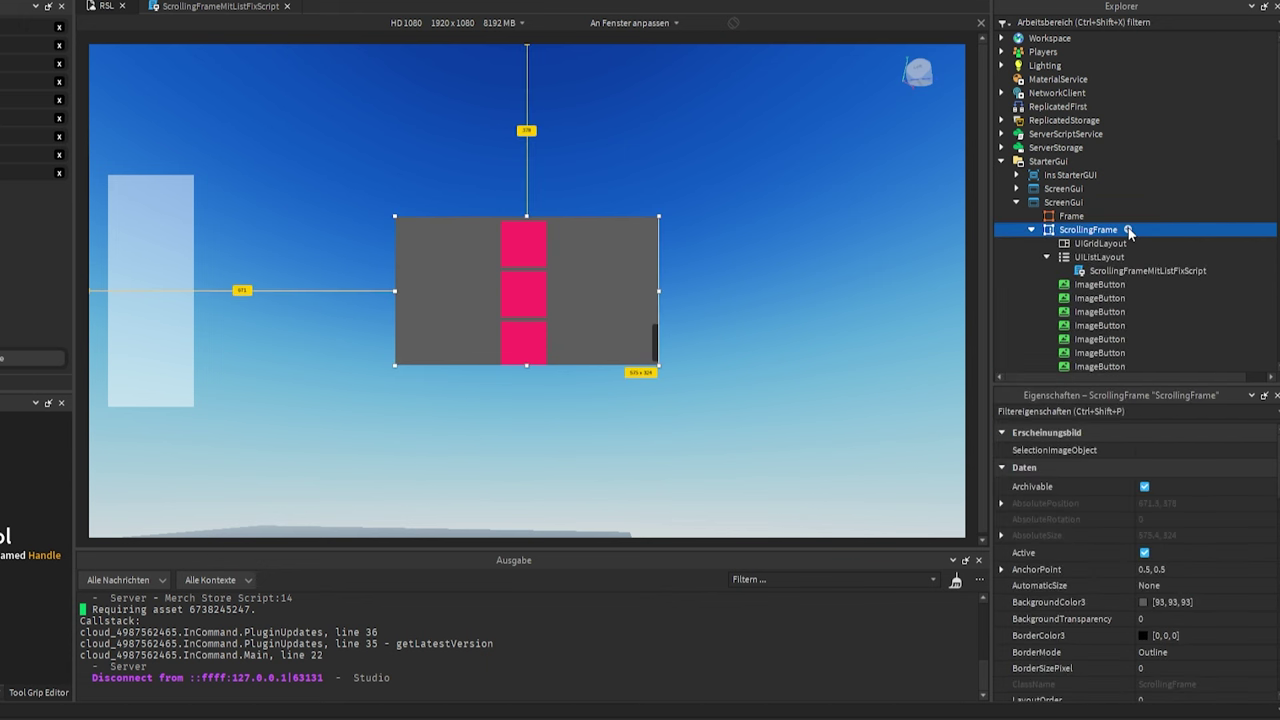
# Move ScrollingFrameMitListFixScript into the UIGridLayout and delete the UIListLayout.
pyautogui.click(1090, 270)
pyautogui.press('Delete')
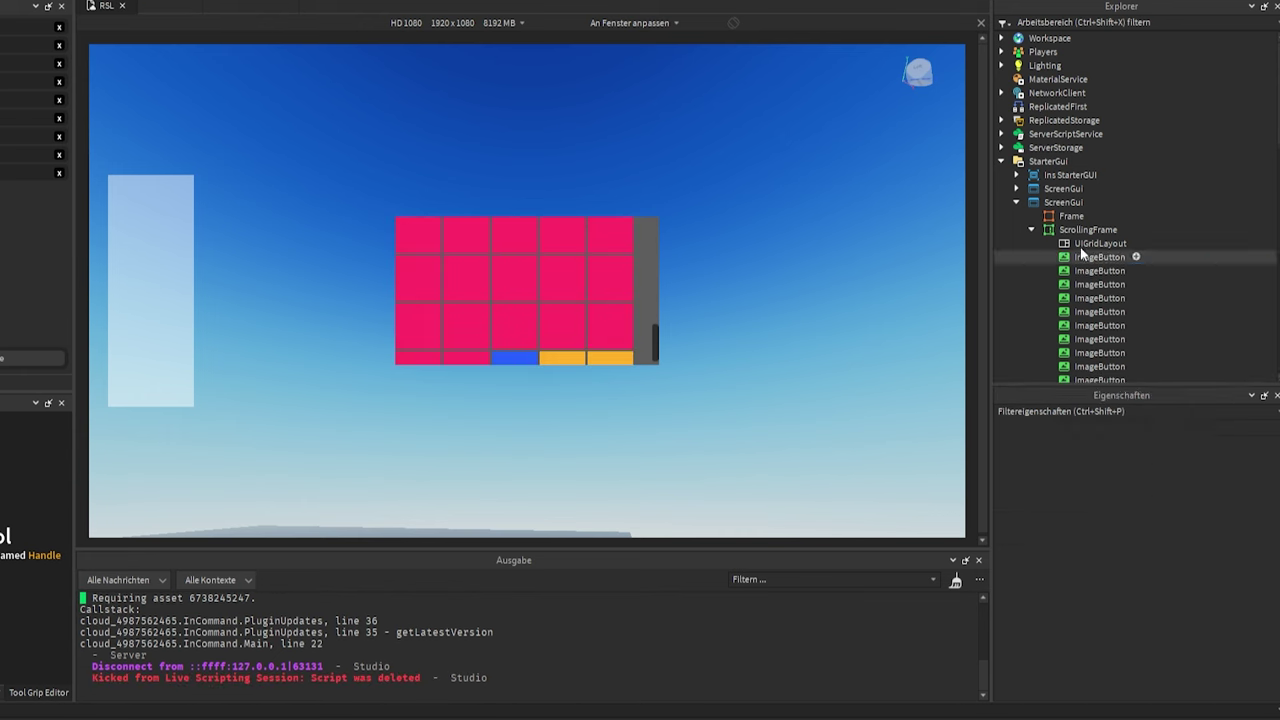
pyautogui.click(1085, 245)
pyautogui.hotkey('ctrl', 'shift', 'v')
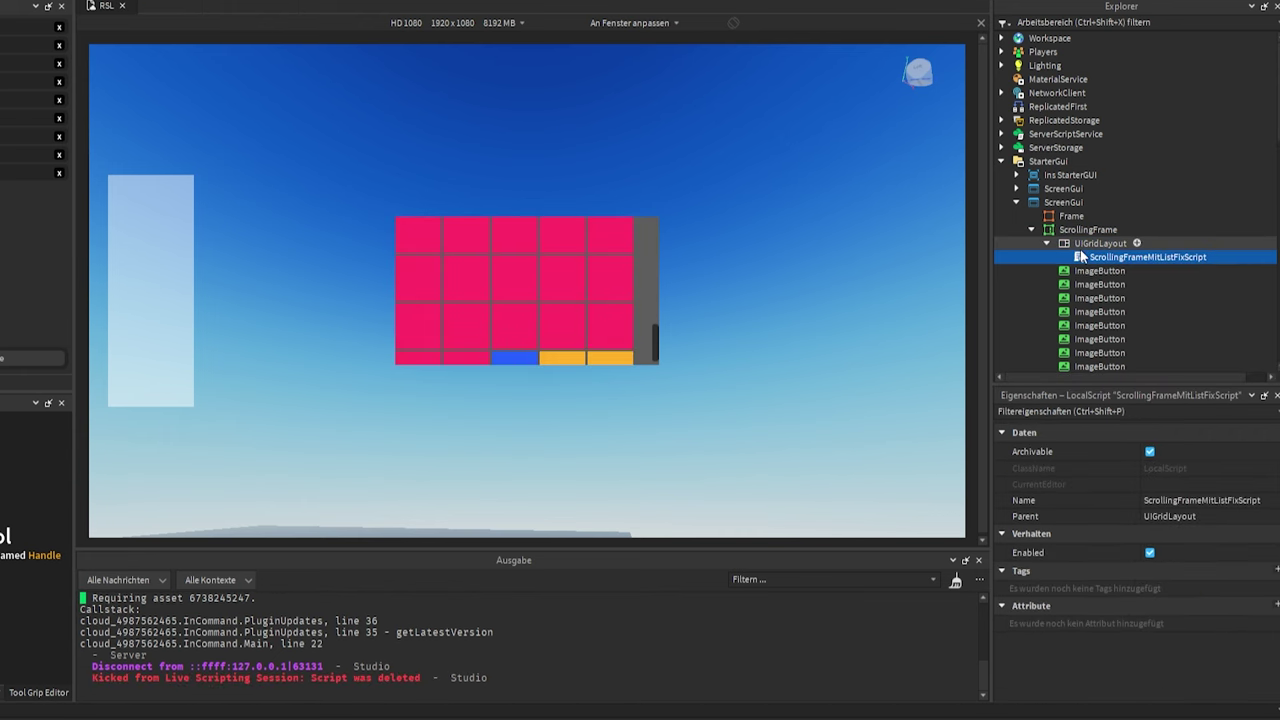
# Review the code of the moved script, close it, and view the button grid from its beginning.
pyautogui.doubleClick(1088, 260)
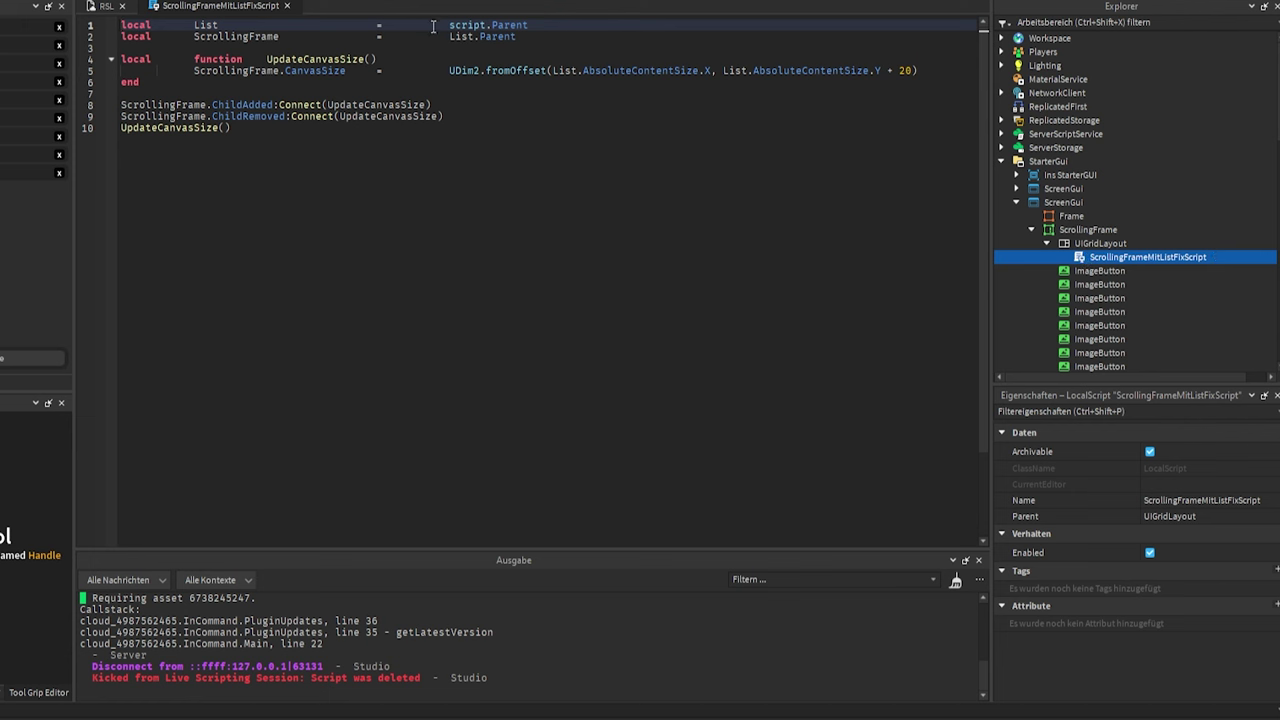
pyautogui.click(286, 5)
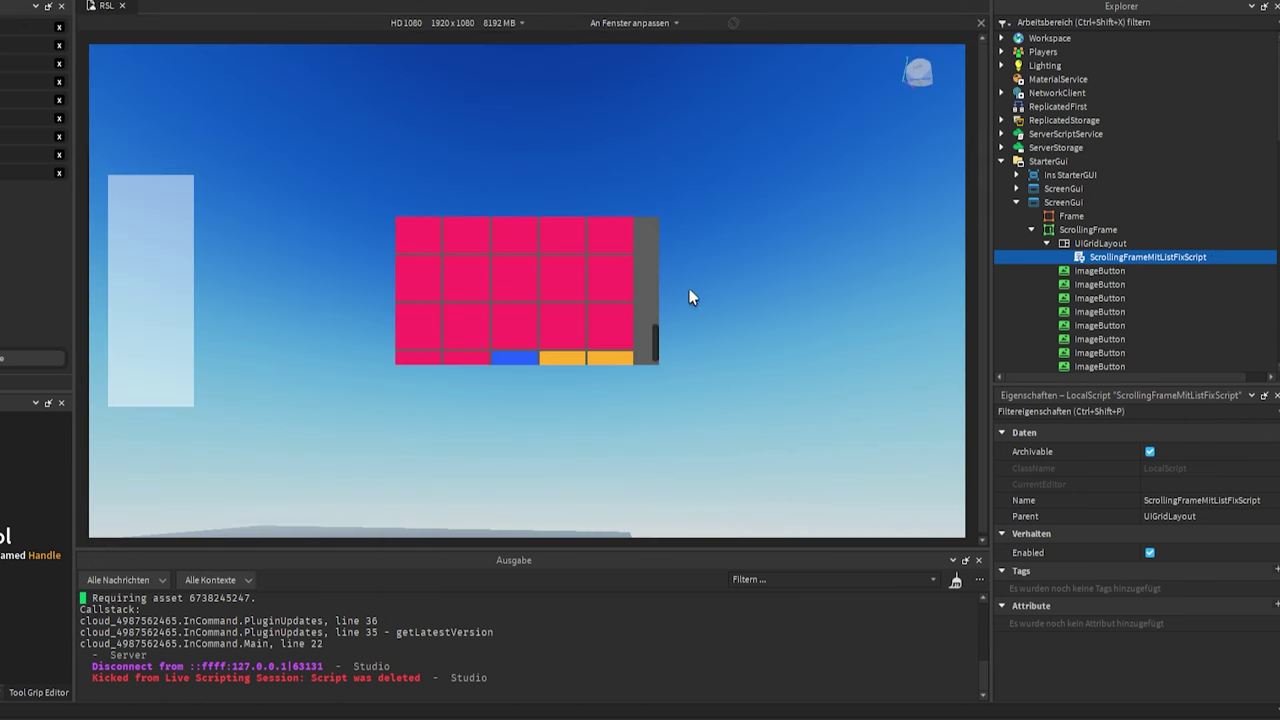
pyautogui.moveTo(655, 342); pyautogui.dragTo(657, 288)
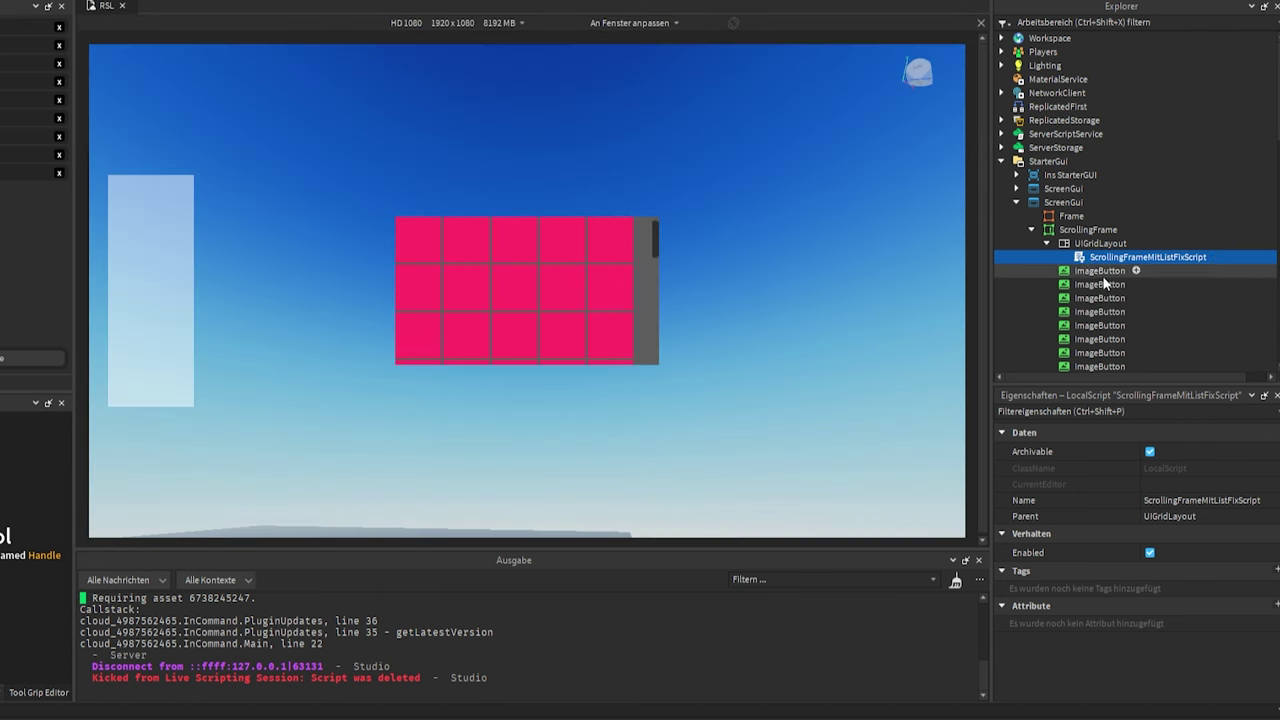
# Set the UIGridLayout's CellPadding to {0, 10},{0, 10}.
pyautogui.click(1072, 244)
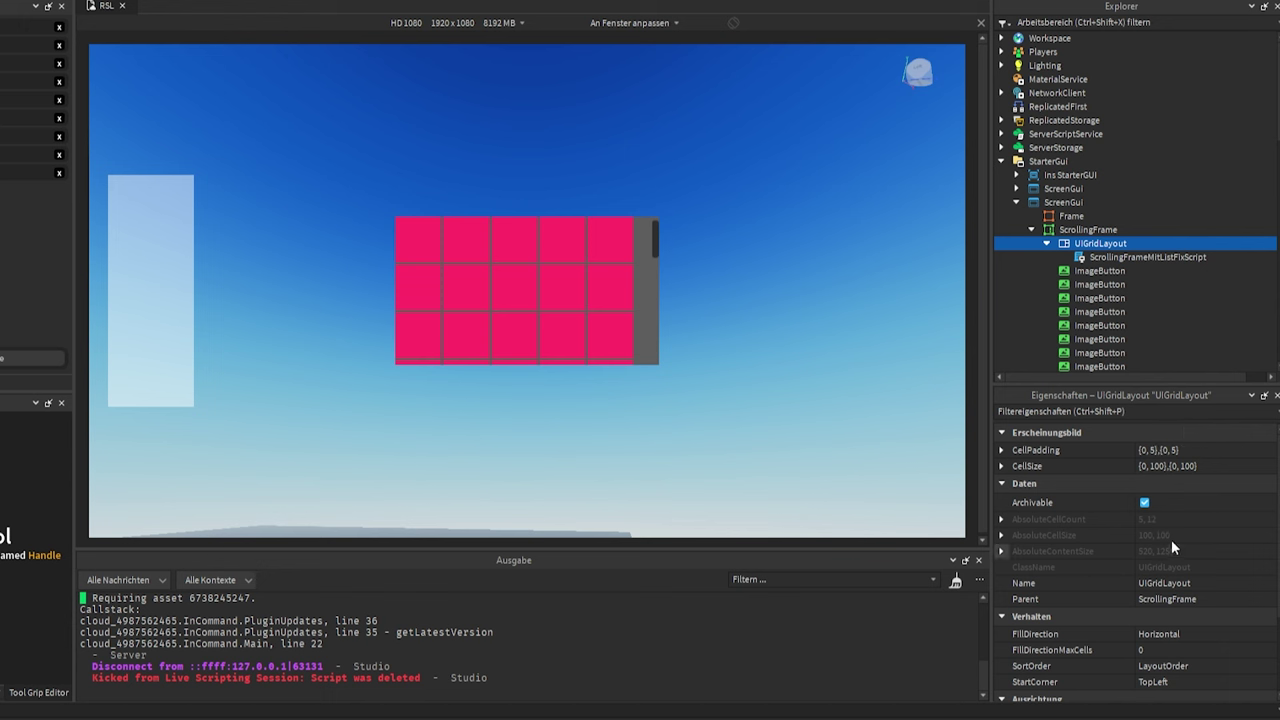
pyautogui.click(1150, 451)
pyautogui.click(1160, 452)
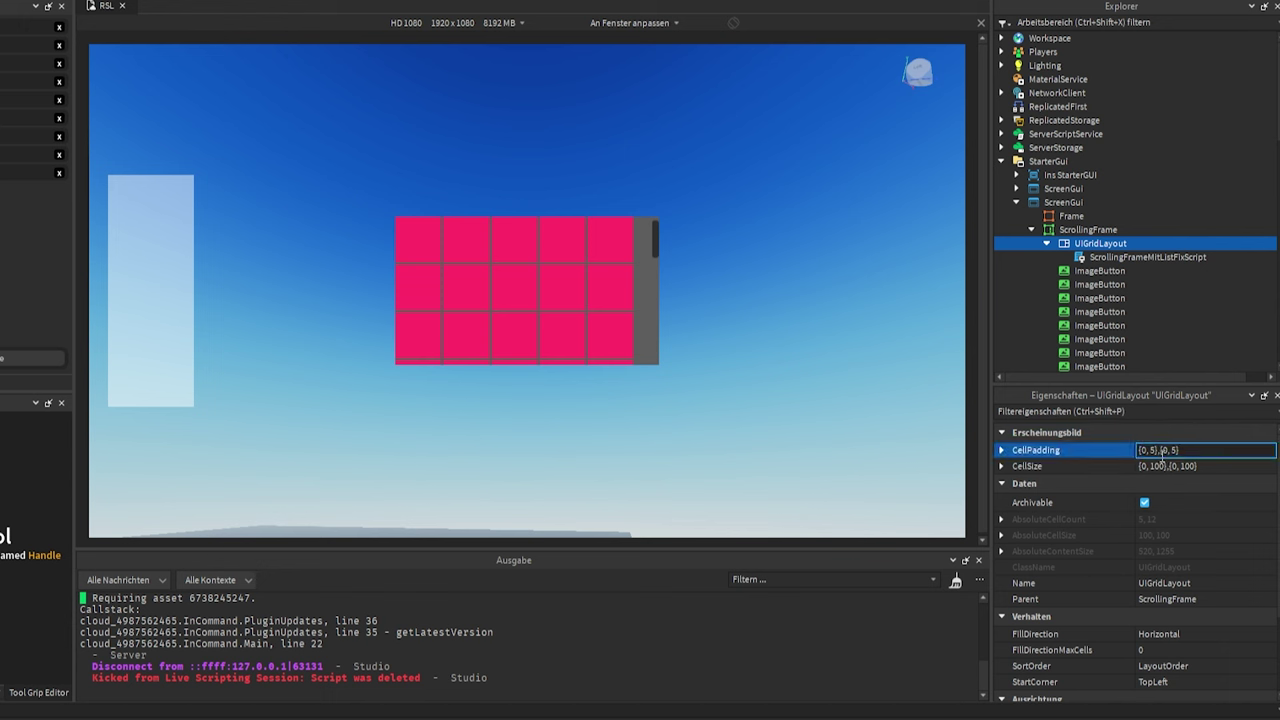
pyautogui.press('BackSpace')
pyautogui.write('10')
pyautogui.press('Return')
pyautogui.click(1179, 454)
pyautogui.doubleClick(1181, 452)
pyautogui.write('10')
pyautogui.press('Return')
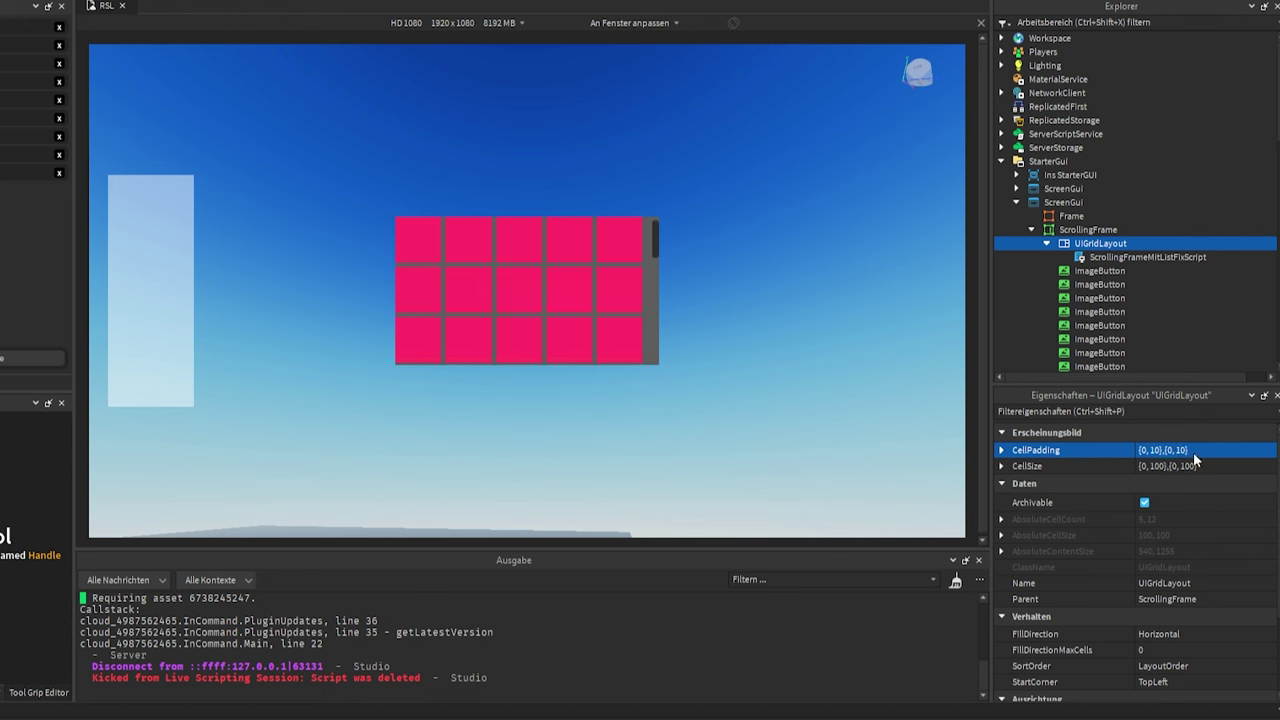
# Set the UIGridLayout's CellSize to {0, 150},{0, 70}.
pyautogui.click(1166, 461)
pyautogui.doubleClick(1157, 464)
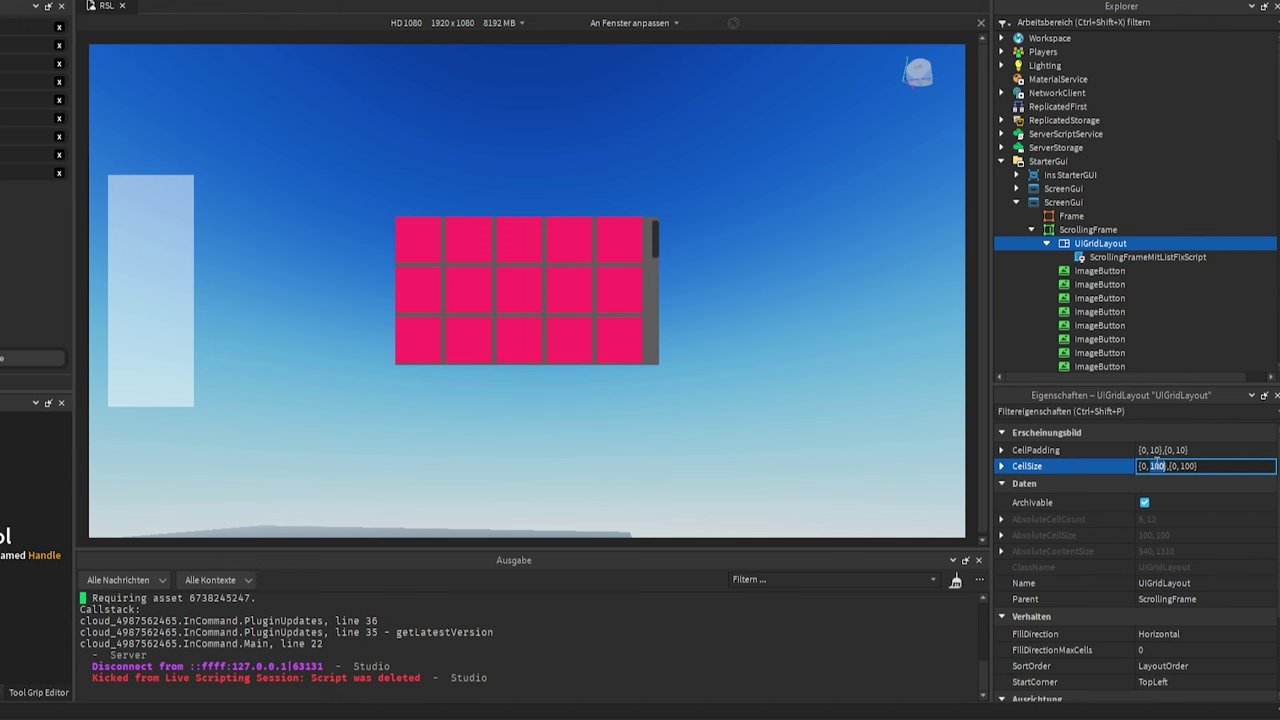
pyautogui.write('150')
pyautogui.press('Return')
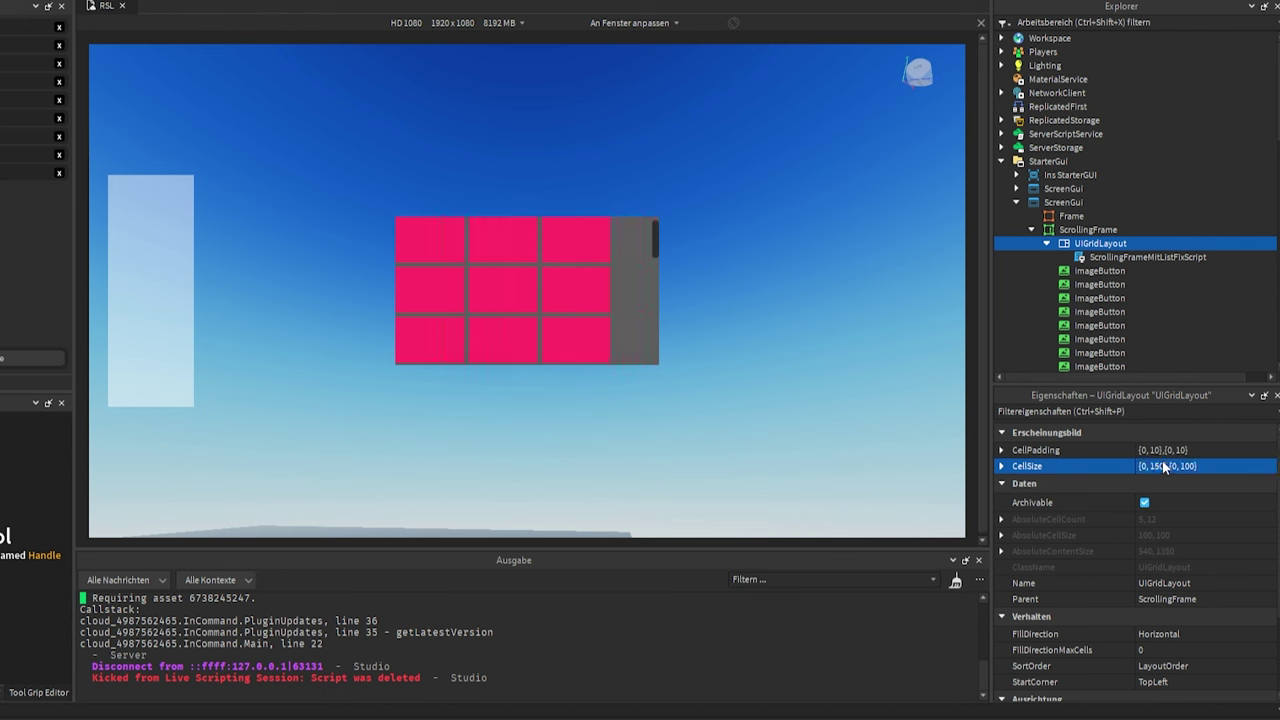
pyautogui.doubleClick(1186, 466)
pyautogui.write('70')
pyautogui.press('Return')
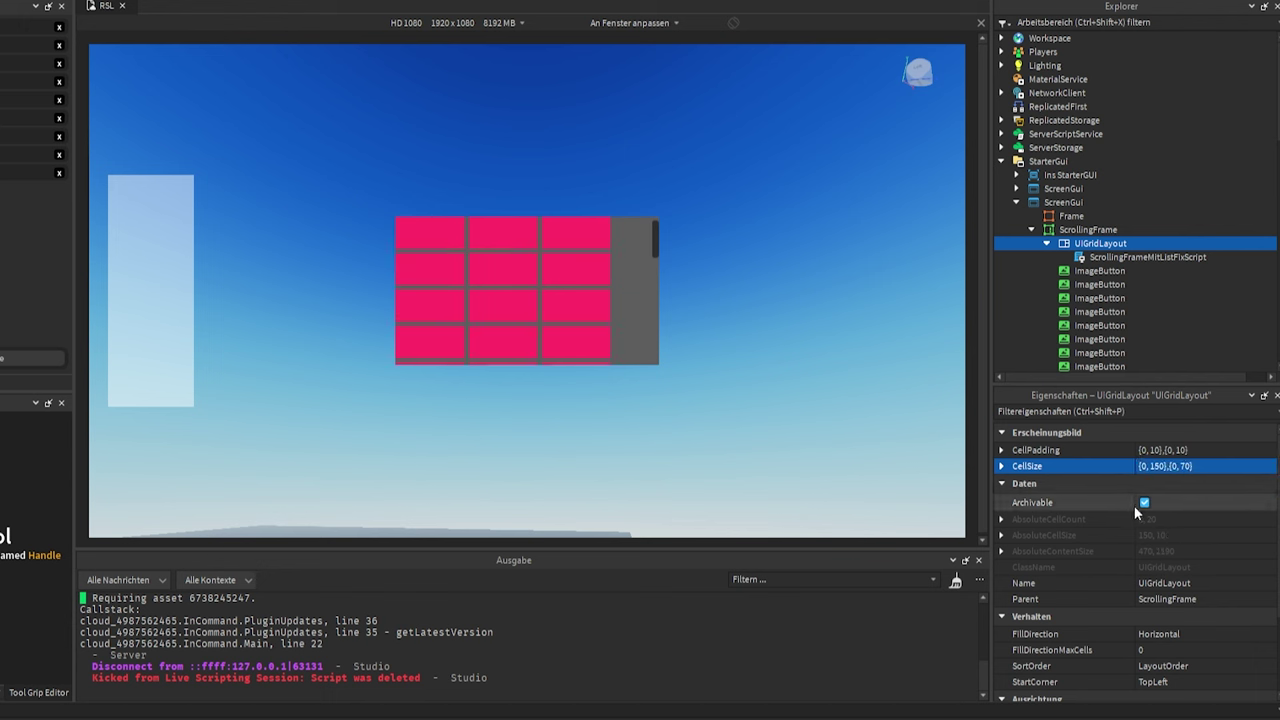
# Look at the FillDirection options and try FillDirectionMaxCells values of 1, 2 and 4 on the UIGridLayout.
pyautogui.scroll(-2, 1126, 508)
pyautogui.click(1181, 538)
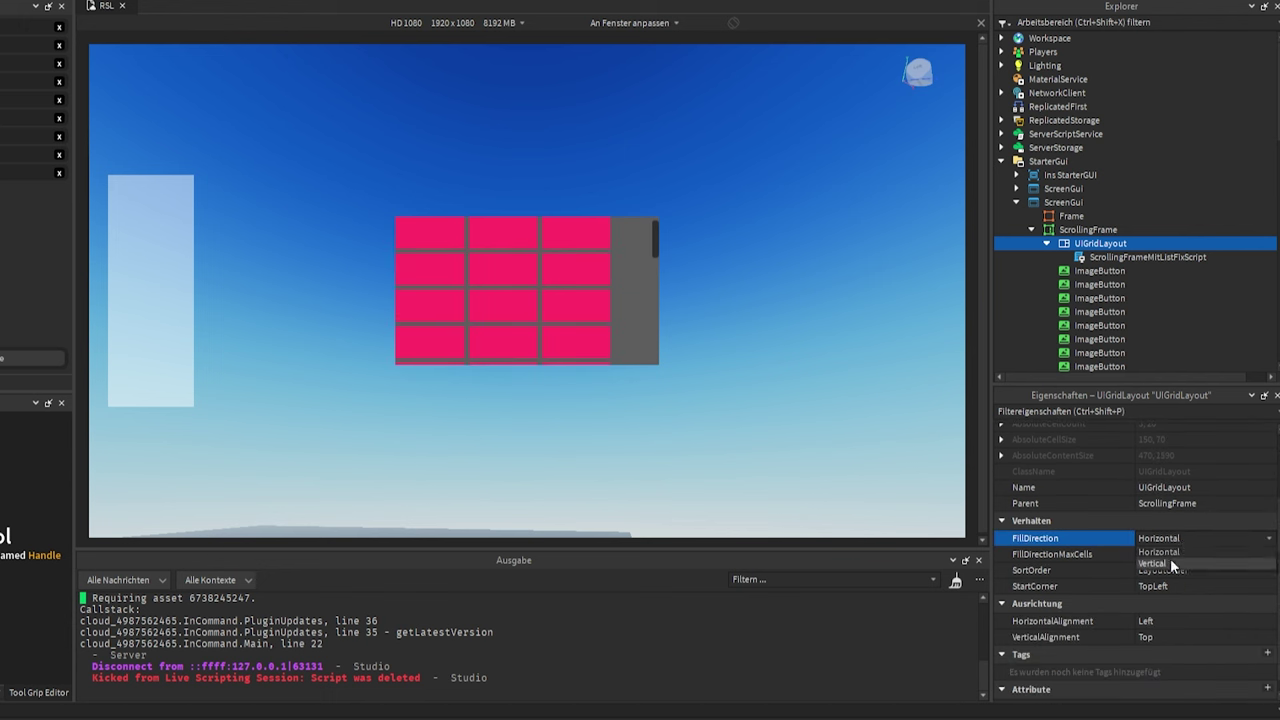
pyautogui.click(1170, 559)
pyautogui.click(1149, 553)
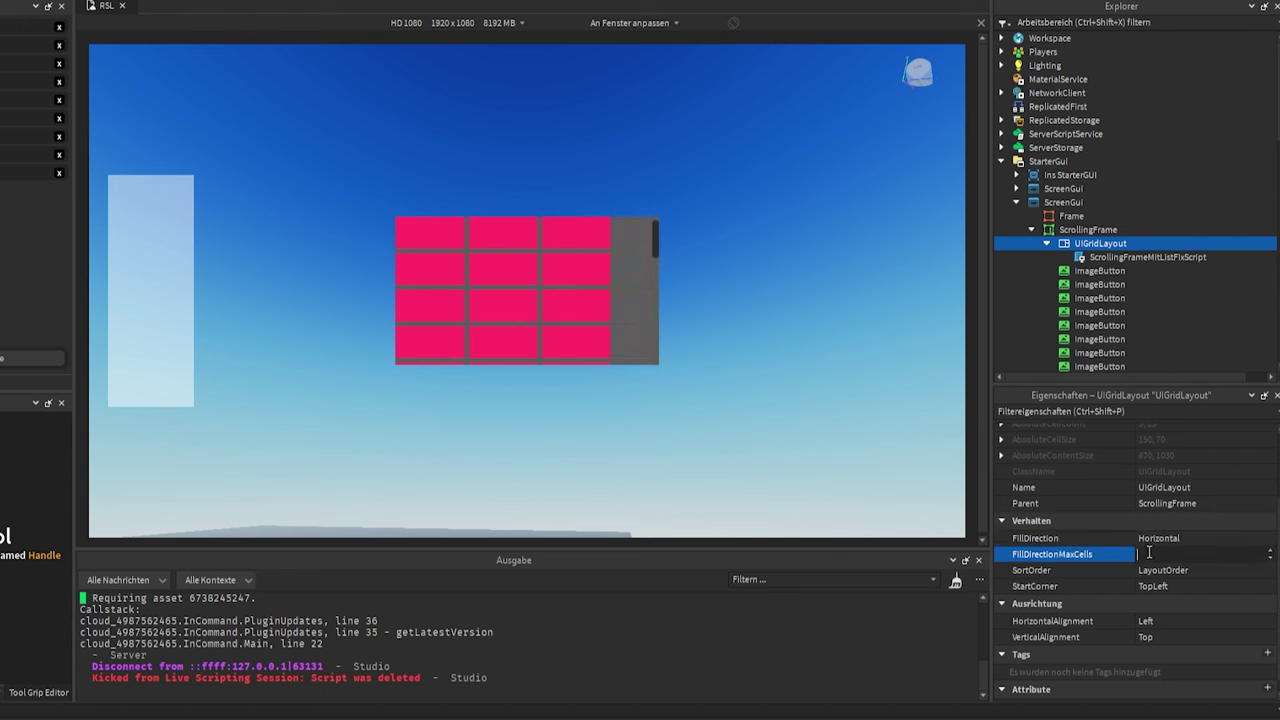
pyautogui.write('1')
pyautogui.press('Return')
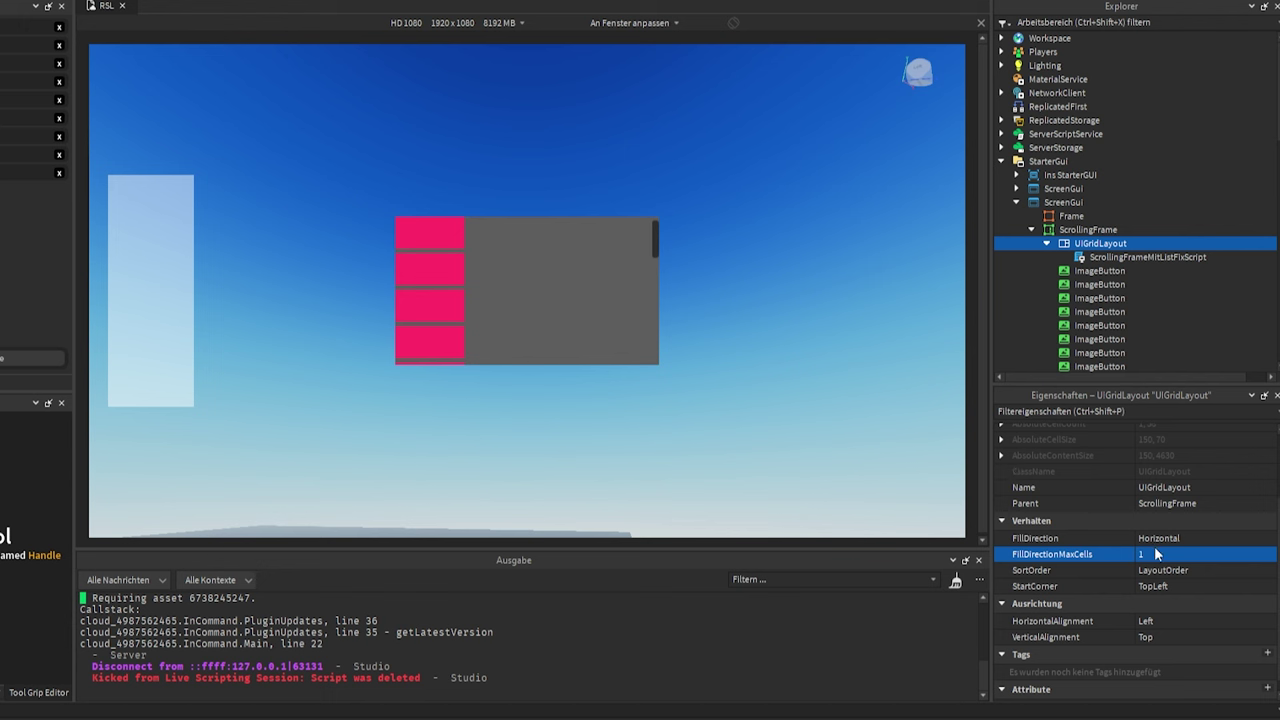
pyautogui.click(1154, 551)
pyautogui.write('2')
pyautogui.press('Return')
pyautogui.click(1154, 551)
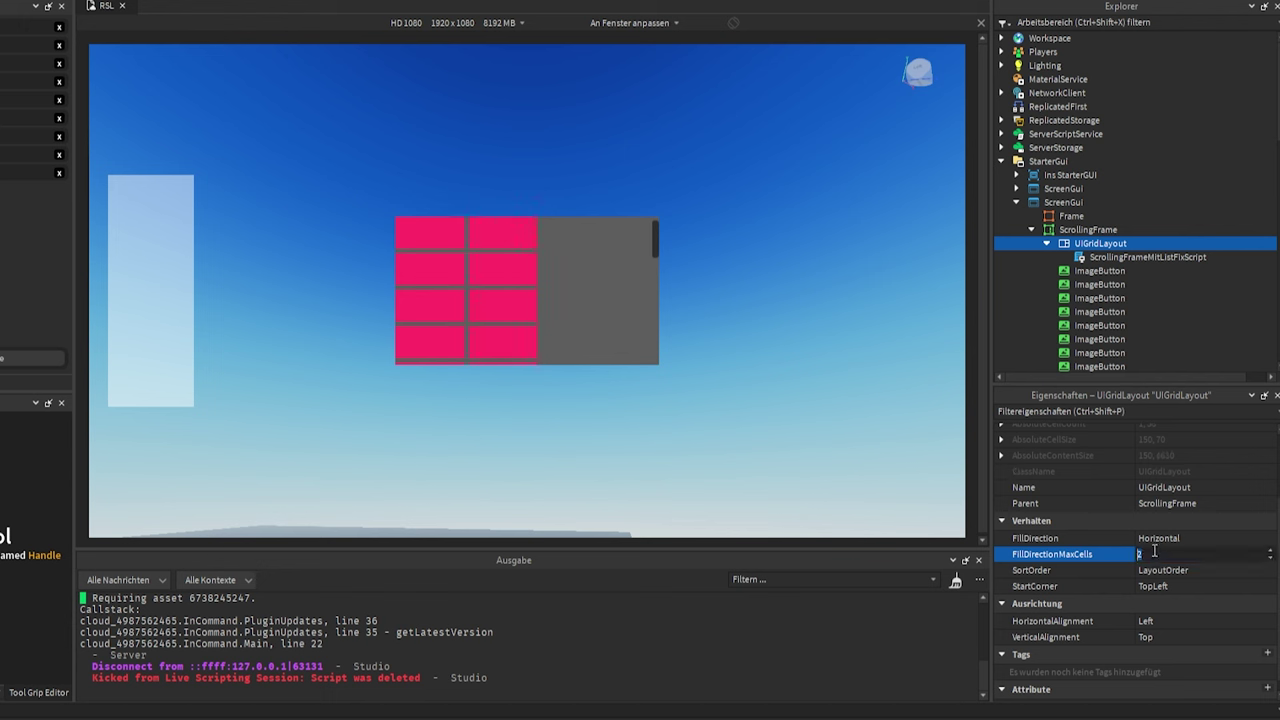
pyautogui.write('4')
pyautogui.press('Return')
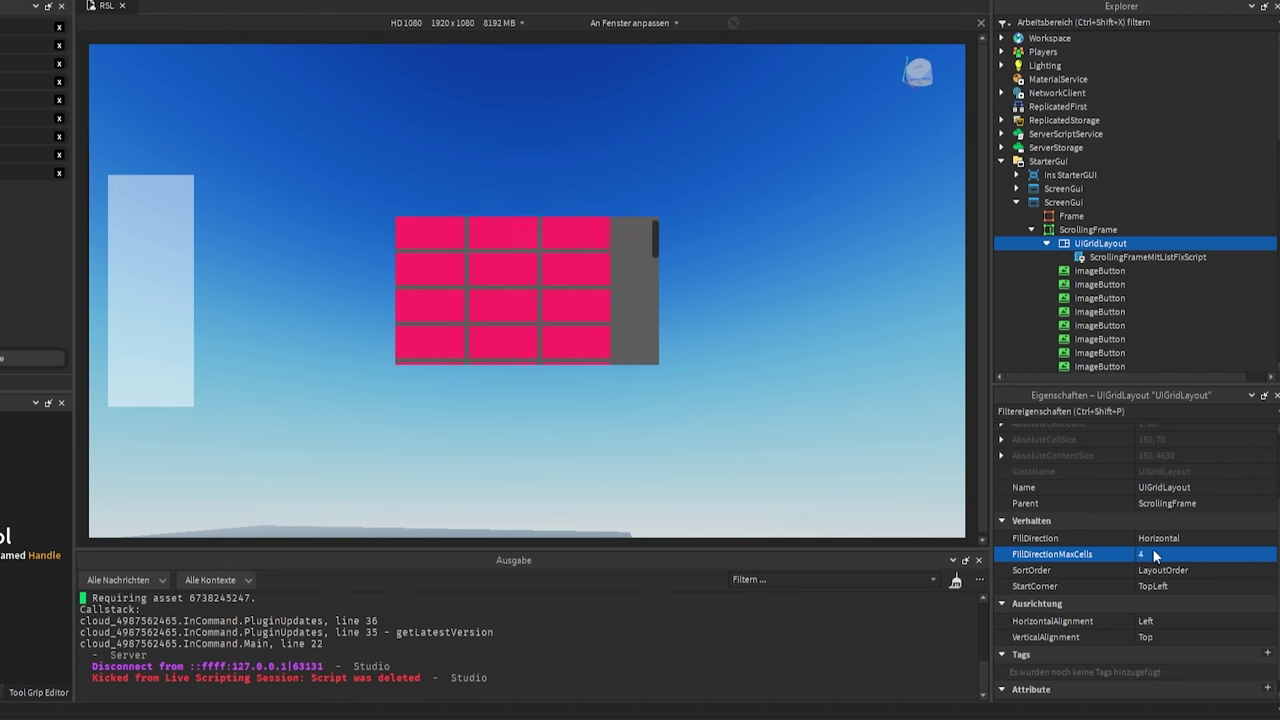
# Set the UIGridLayout's FillDirectionMaxCells to 2 and look over its SortOrder and StartCorner properties.
pyautogui.click(1154, 553)
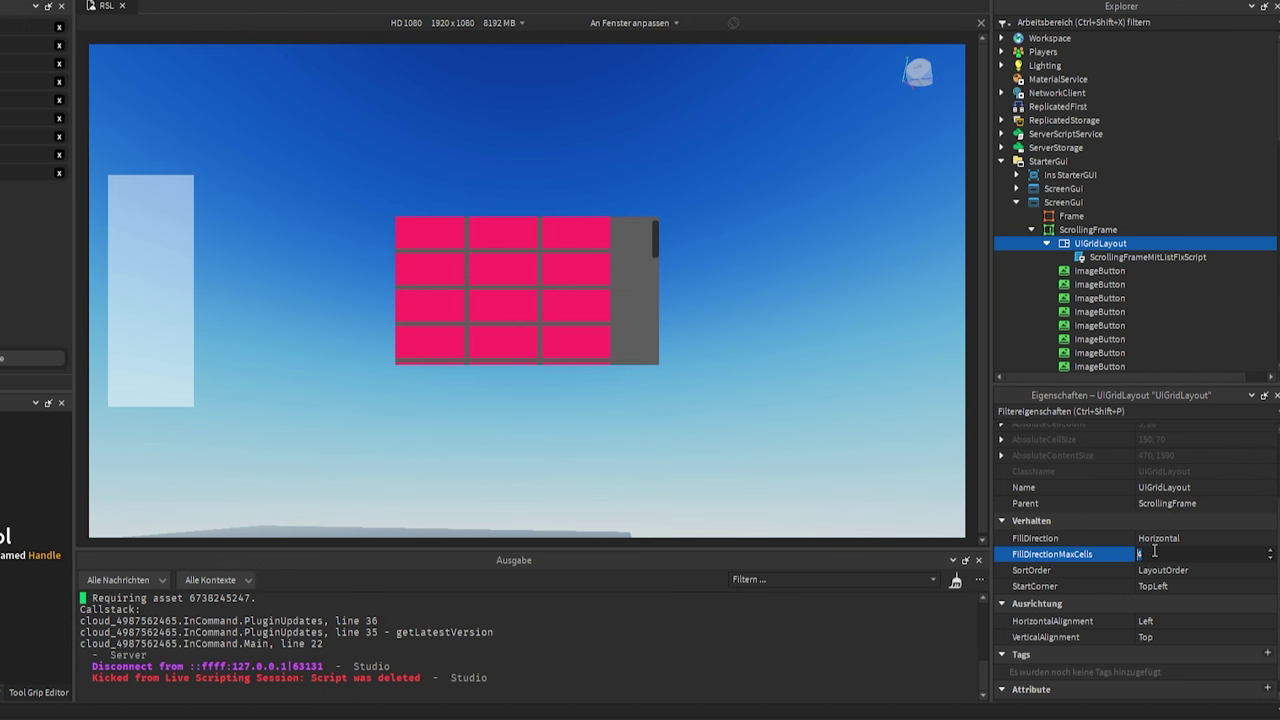
pyautogui.write('2')
pyautogui.press('Return')
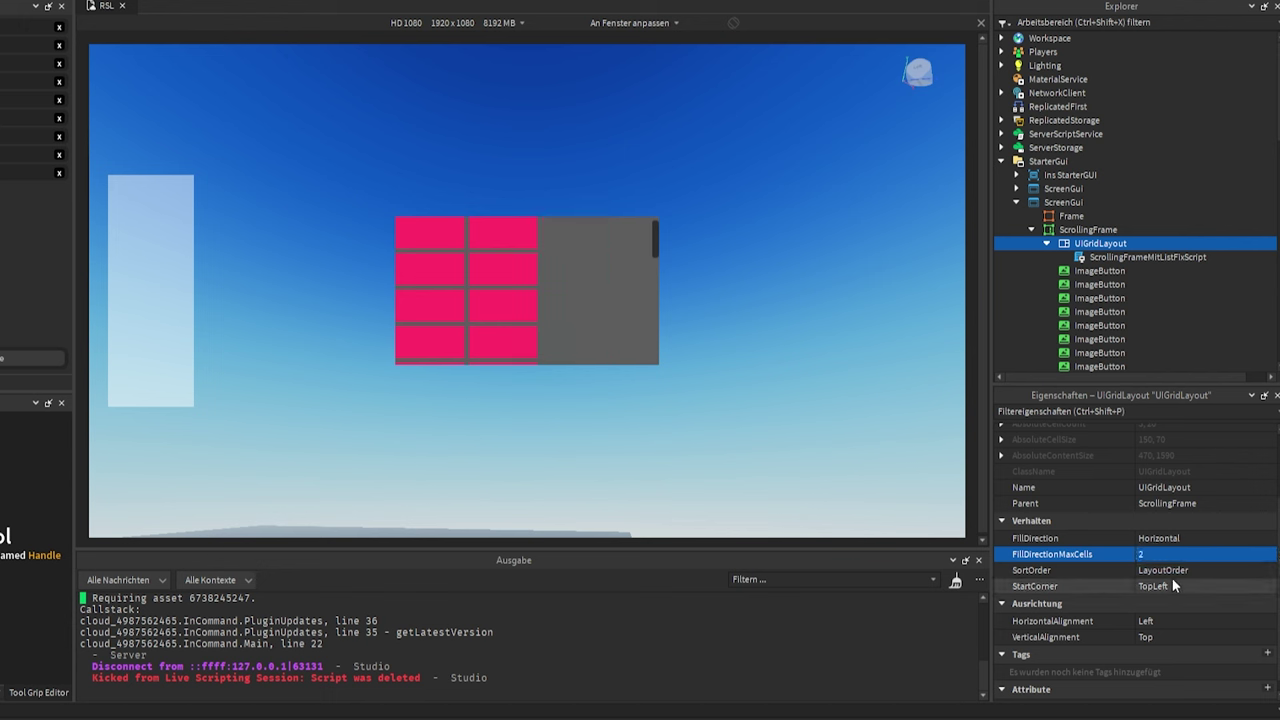
pyautogui.click(1177, 571)
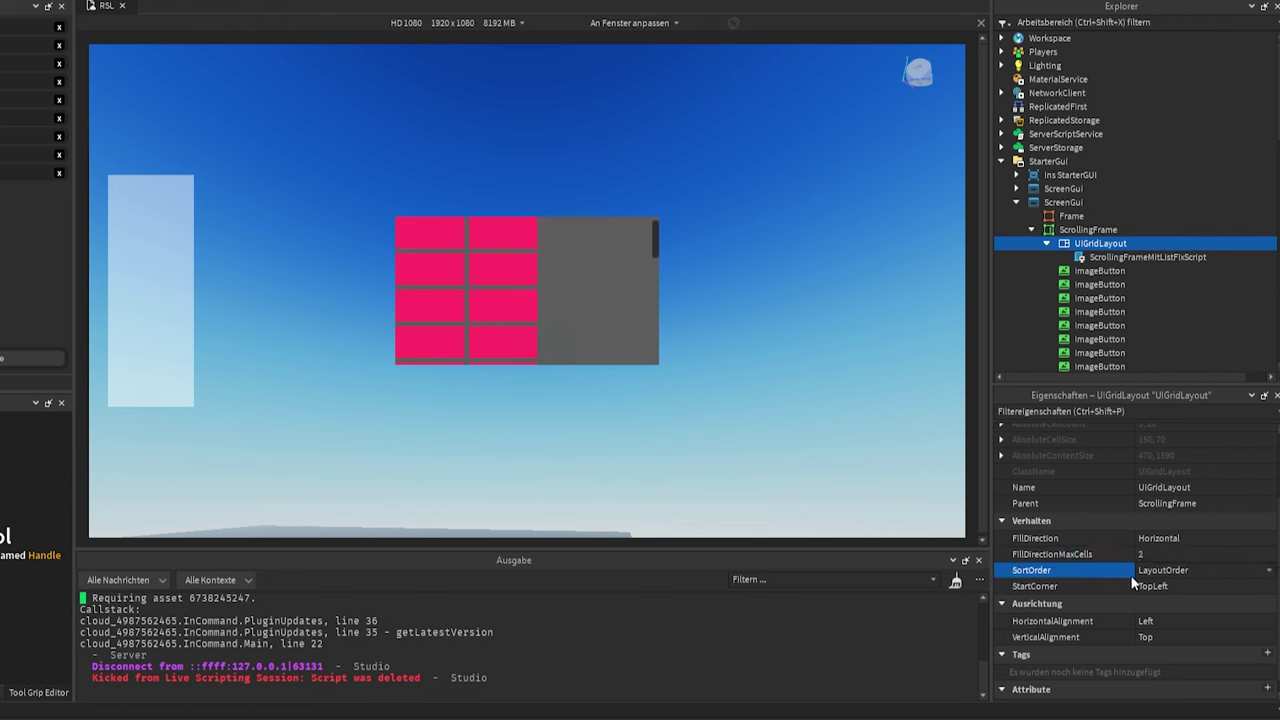
pyautogui.click(1134, 585)
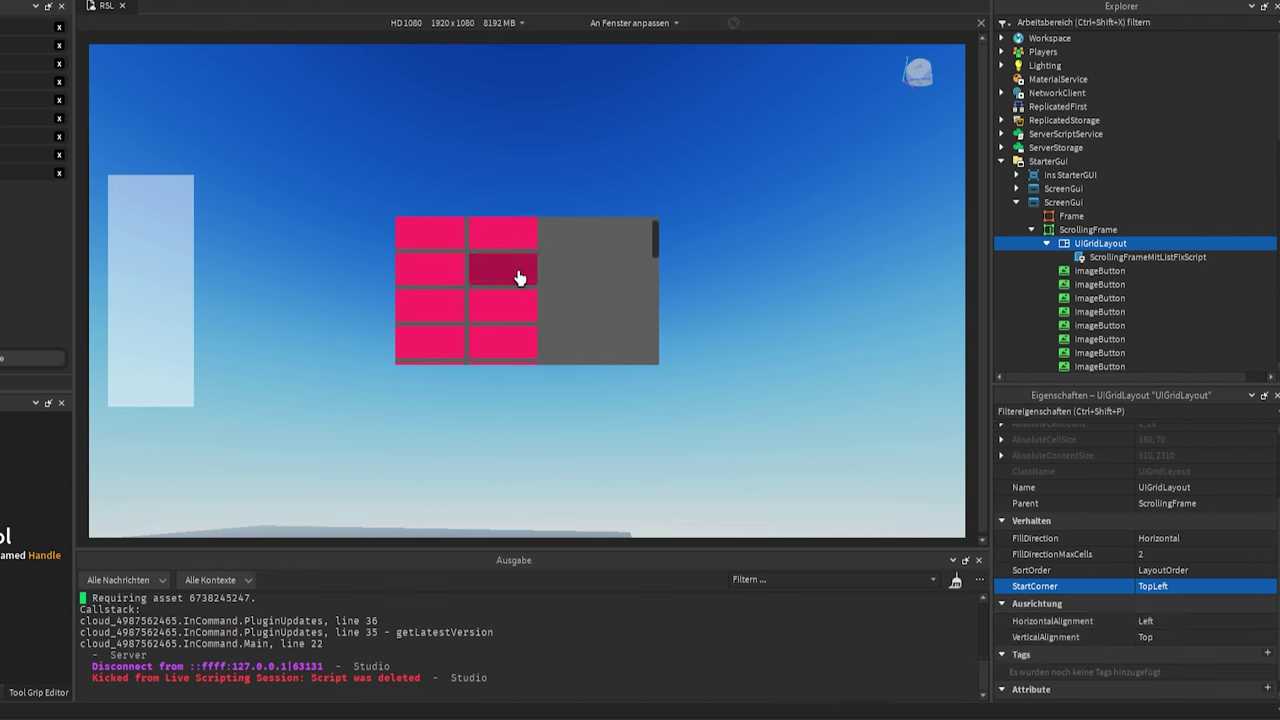
# Try TopRight as the UIGridLayout's StartCorner and return it to TopLeft.
pyautogui.click(1167, 584)
pyautogui.click(1176, 636)
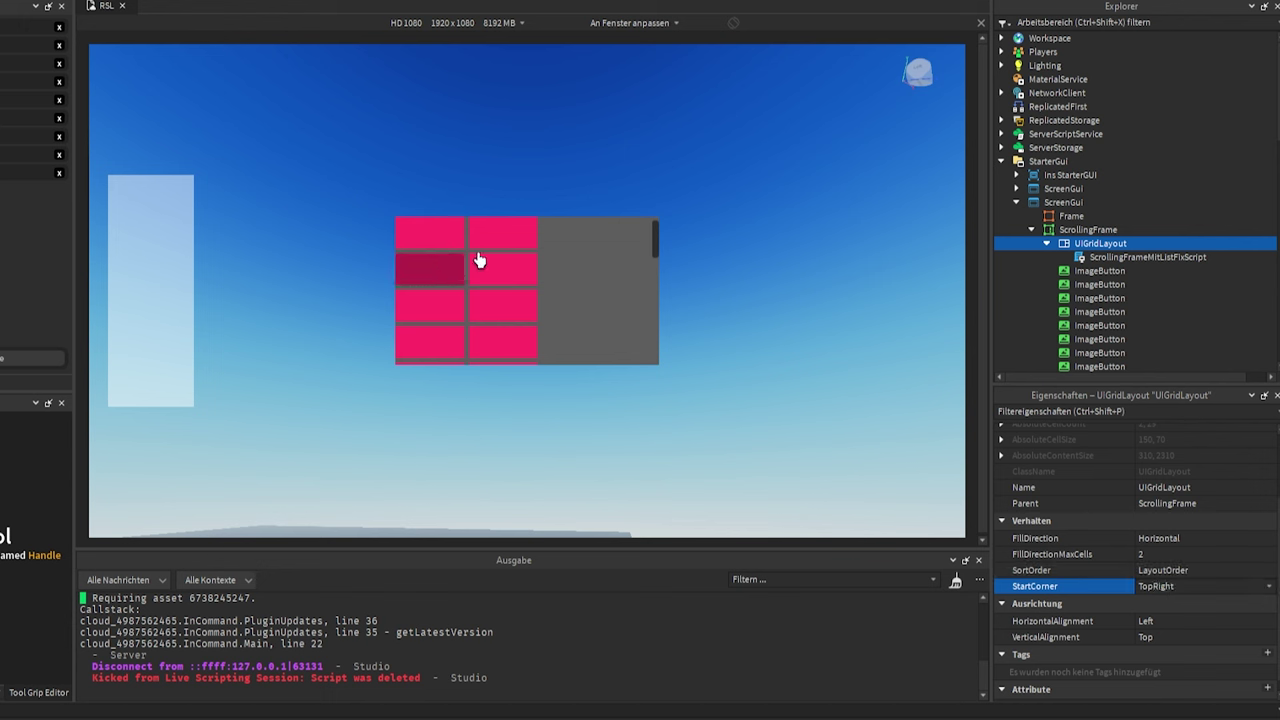
pyautogui.click(1162, 586)
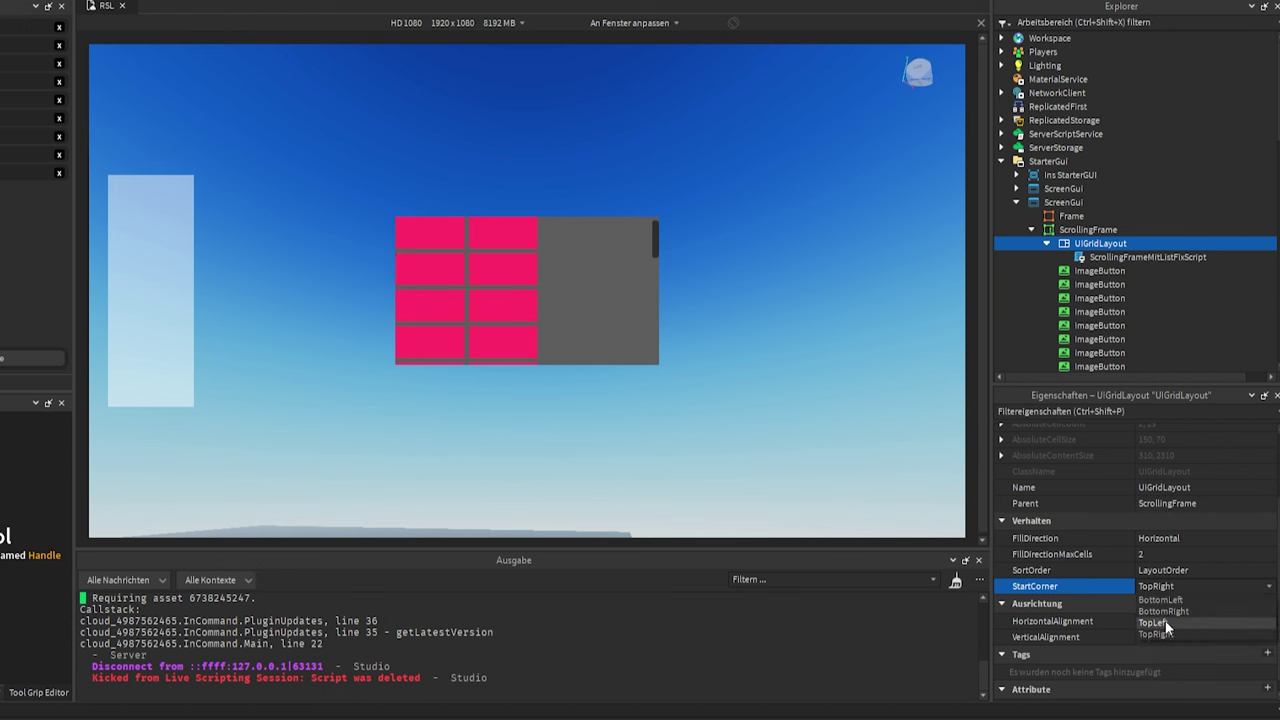
pyautogui.click(1172, 624)
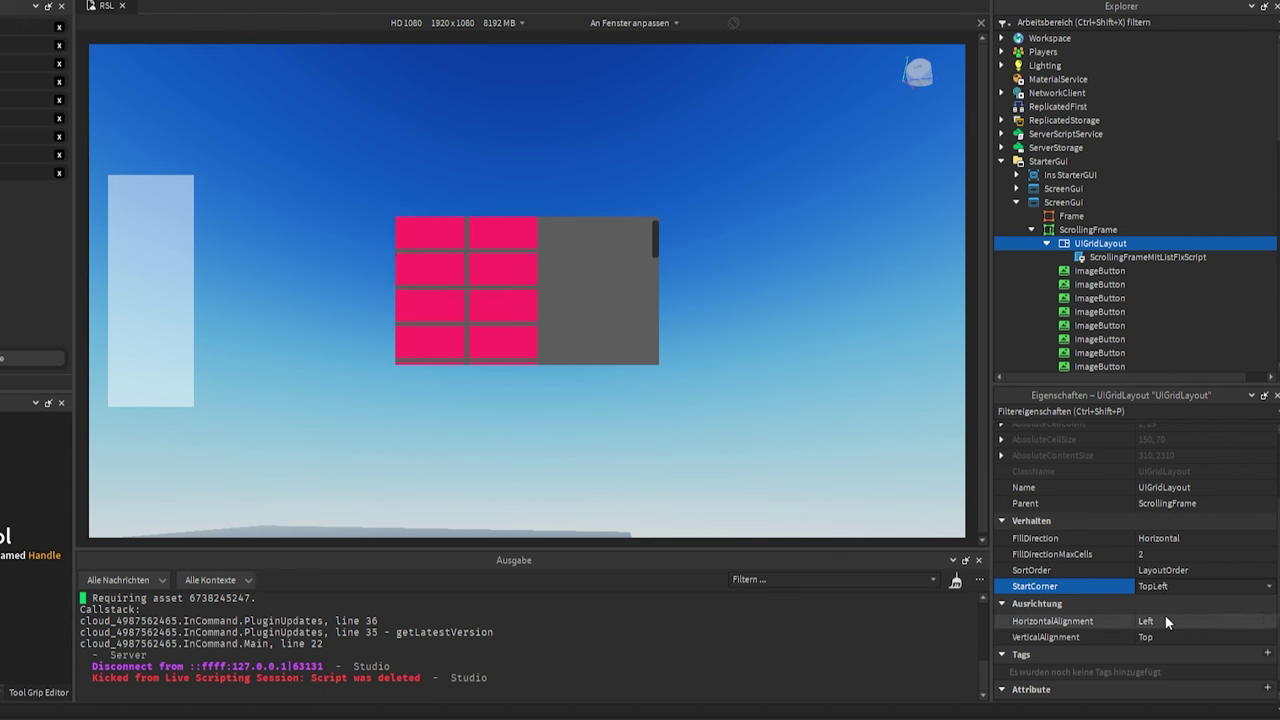
# Set the UIGridLayout's HorizontalAlignment and VerticalAlignment both to Center.
pyautogui.click(1171, 620)
pyautogui.click(1171, 620)
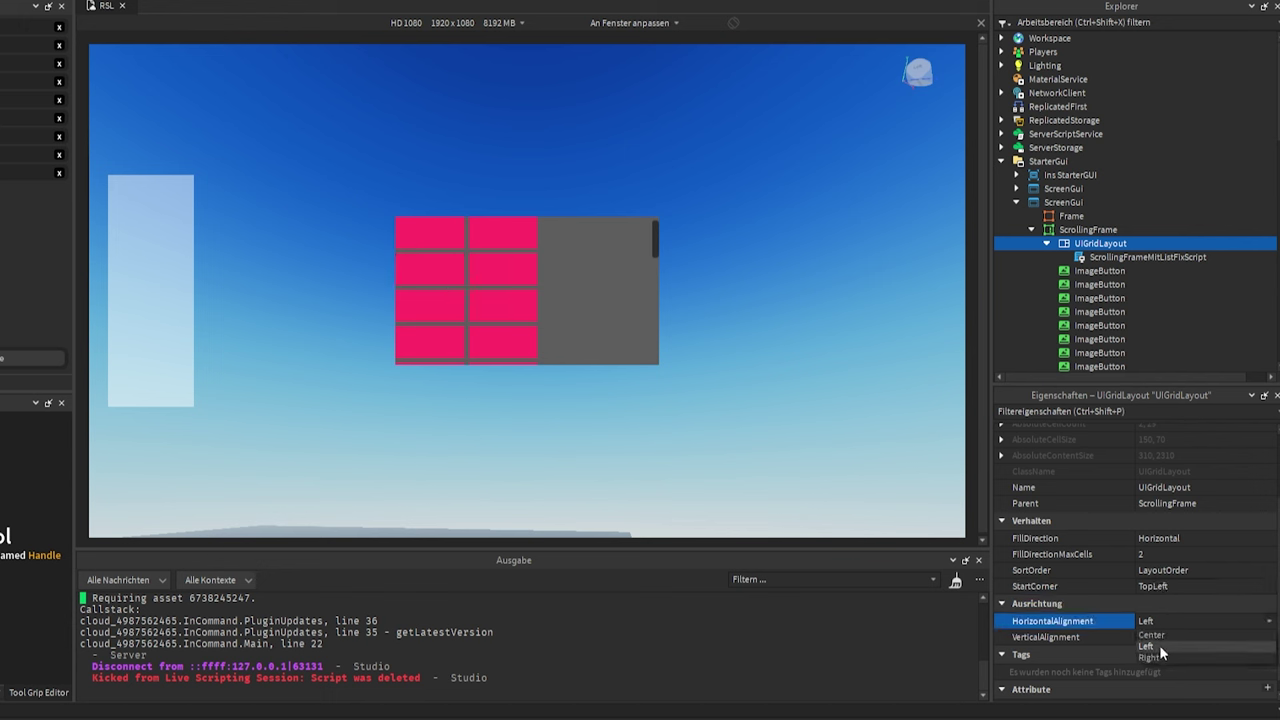
pyautogui.click(1162, 634)
pyautogui.click(1160, 636)
pyautogui.click(1160, 636)
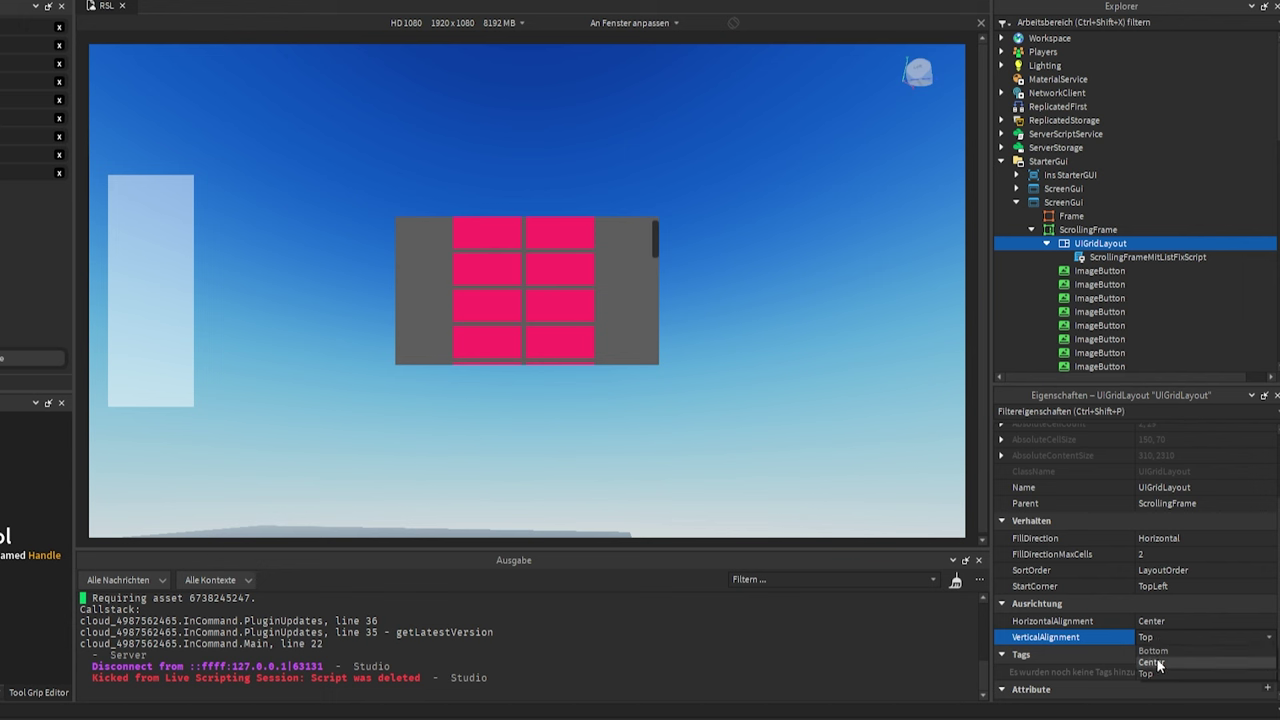
pyautogui.click(1156, 652)
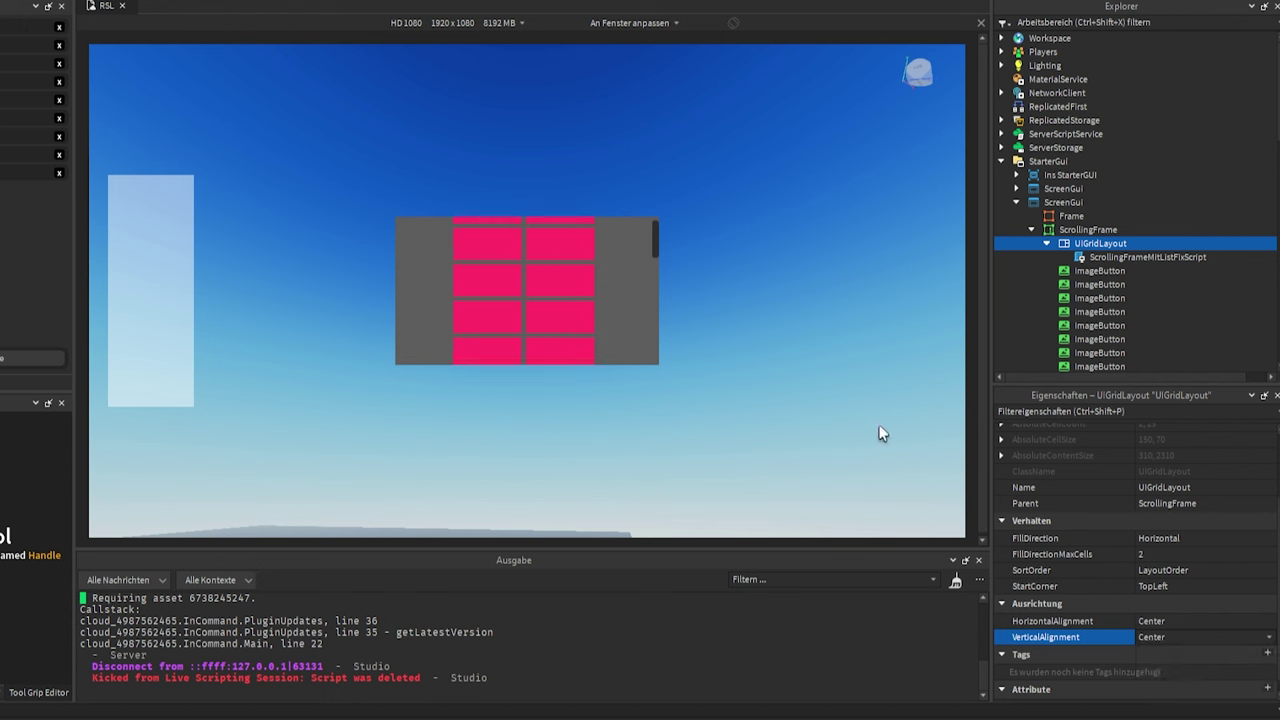
# Open the ScrollingFrameMitListFixScript under the UIGridLayout to review its canvas size code.
pyautogui.click(658, 240)
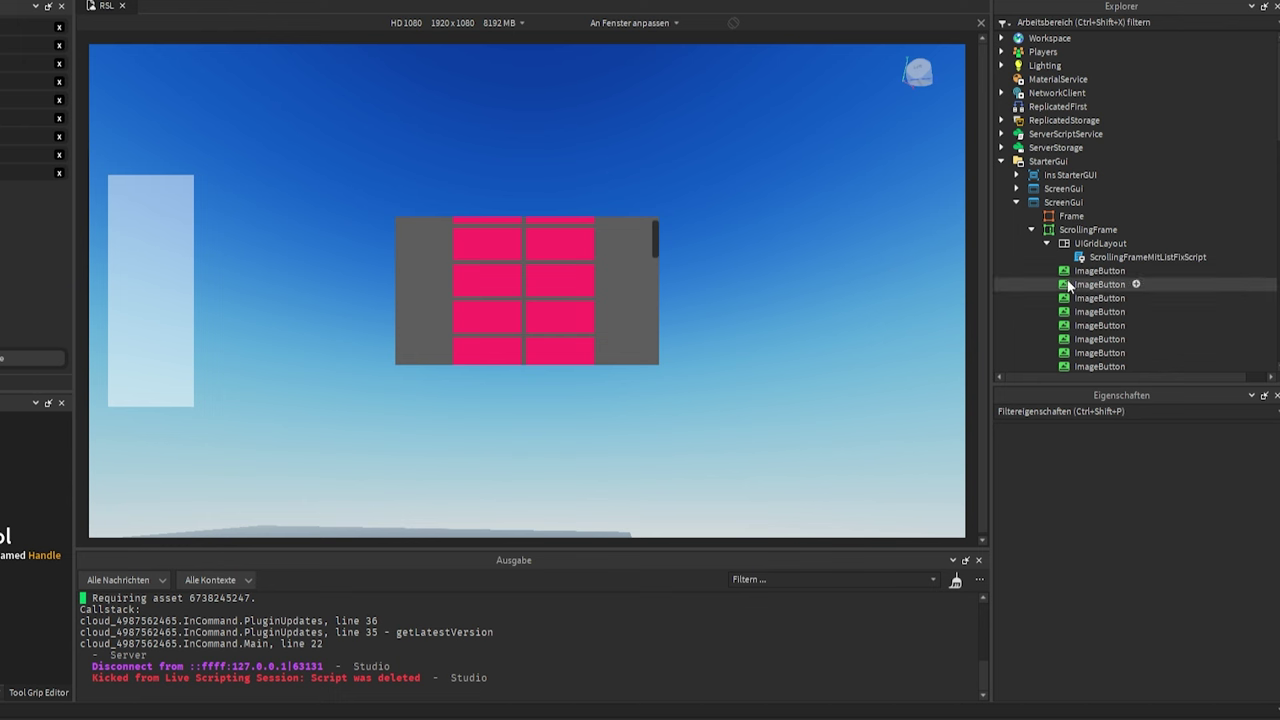
pyautogui.click(1104, 258)
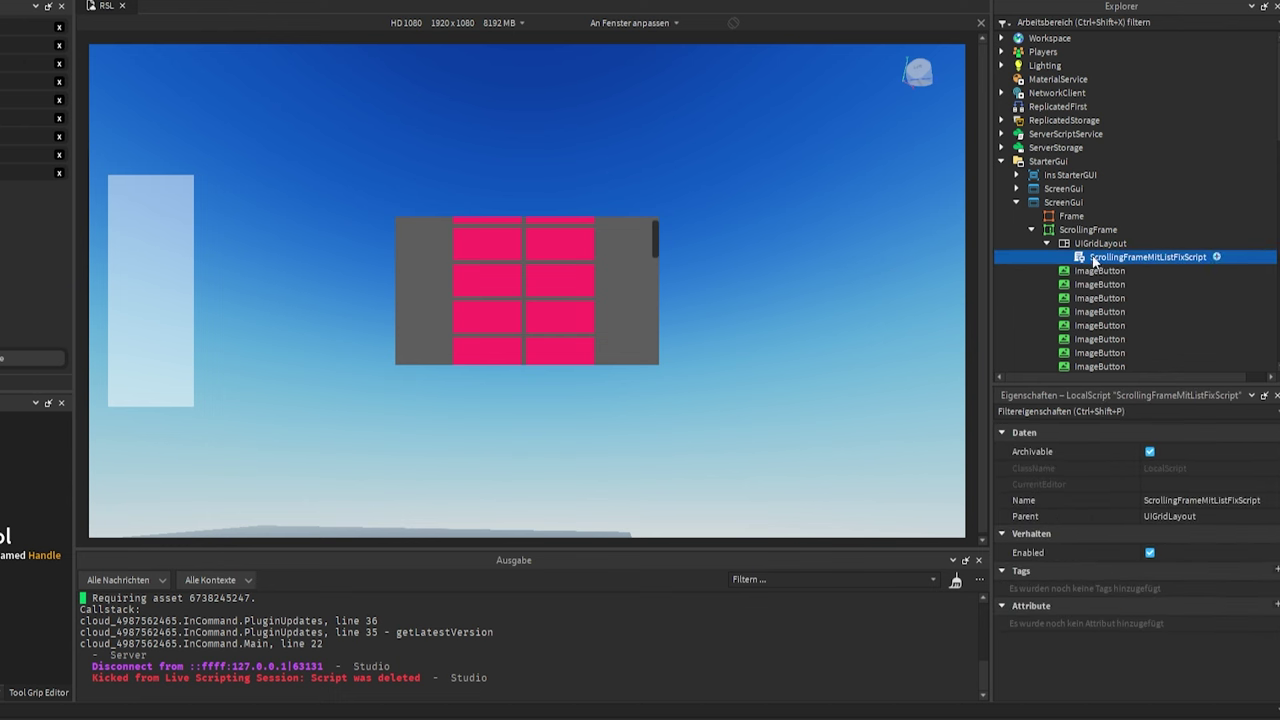
pyautogui.doubleClick(1090, 258)
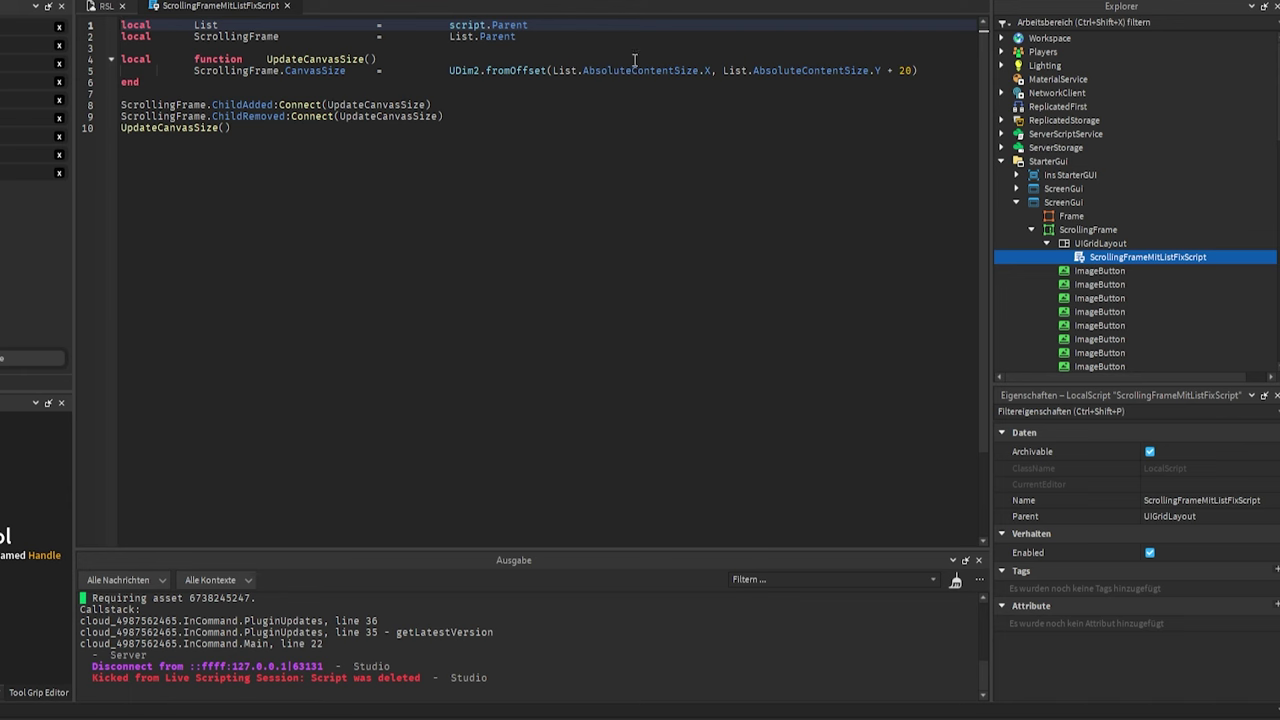
# Playtest the place, scroll through the ScrollingFrame's button grid while walking the character around, and stop the test.
pyautogui.press('F5')
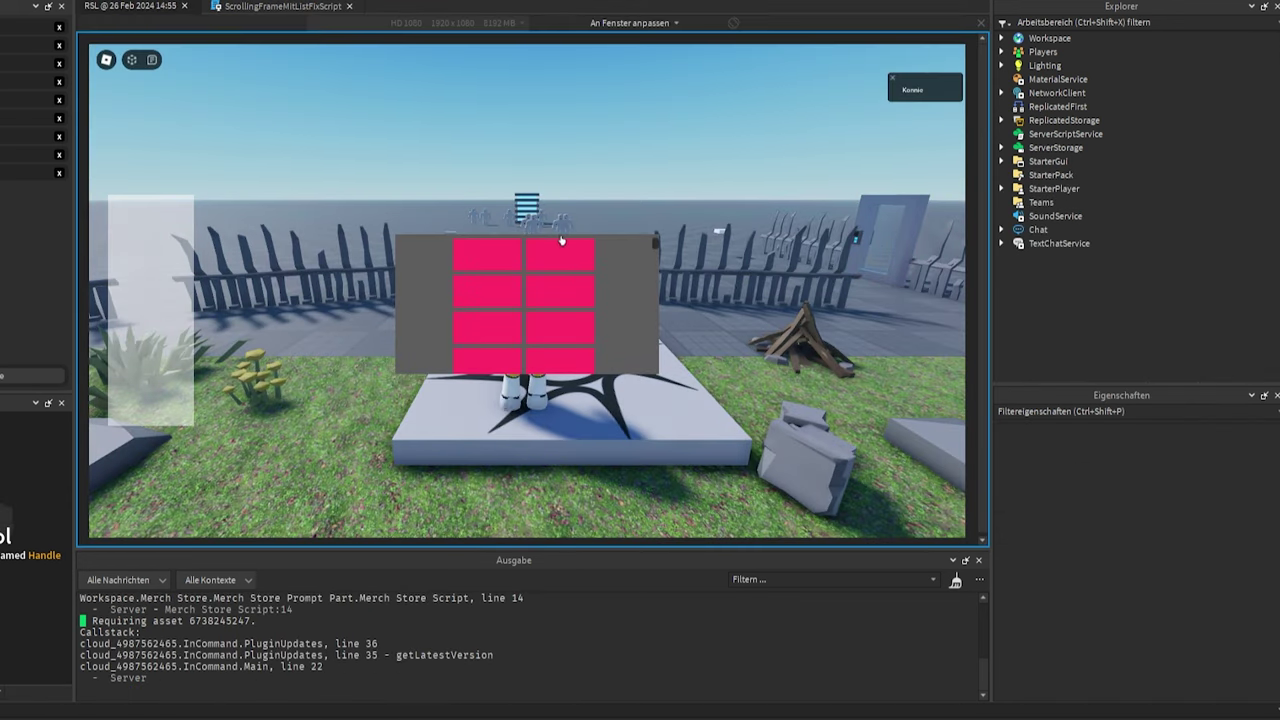
pyautogui.moveTo(656, 244); pyautogui.dragTo(645, 396)
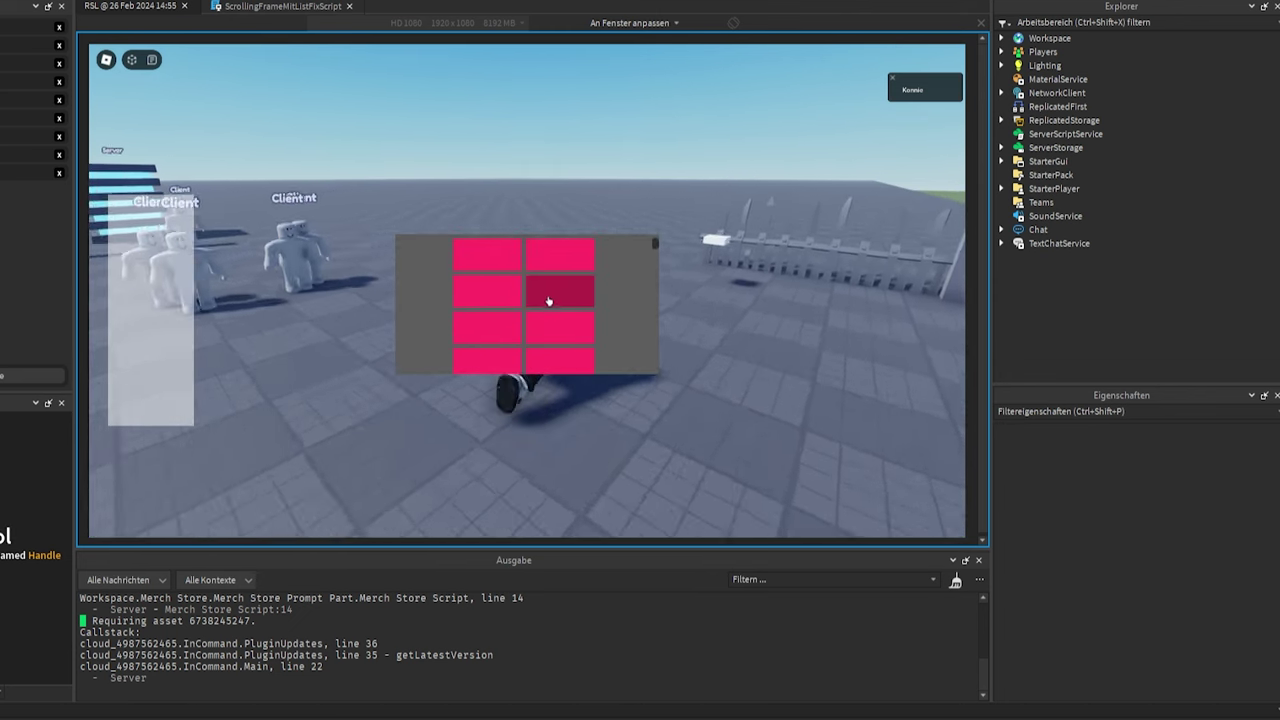
pyautogui.press('d')
pyautogui.press('s')
pyautogui.press('a')
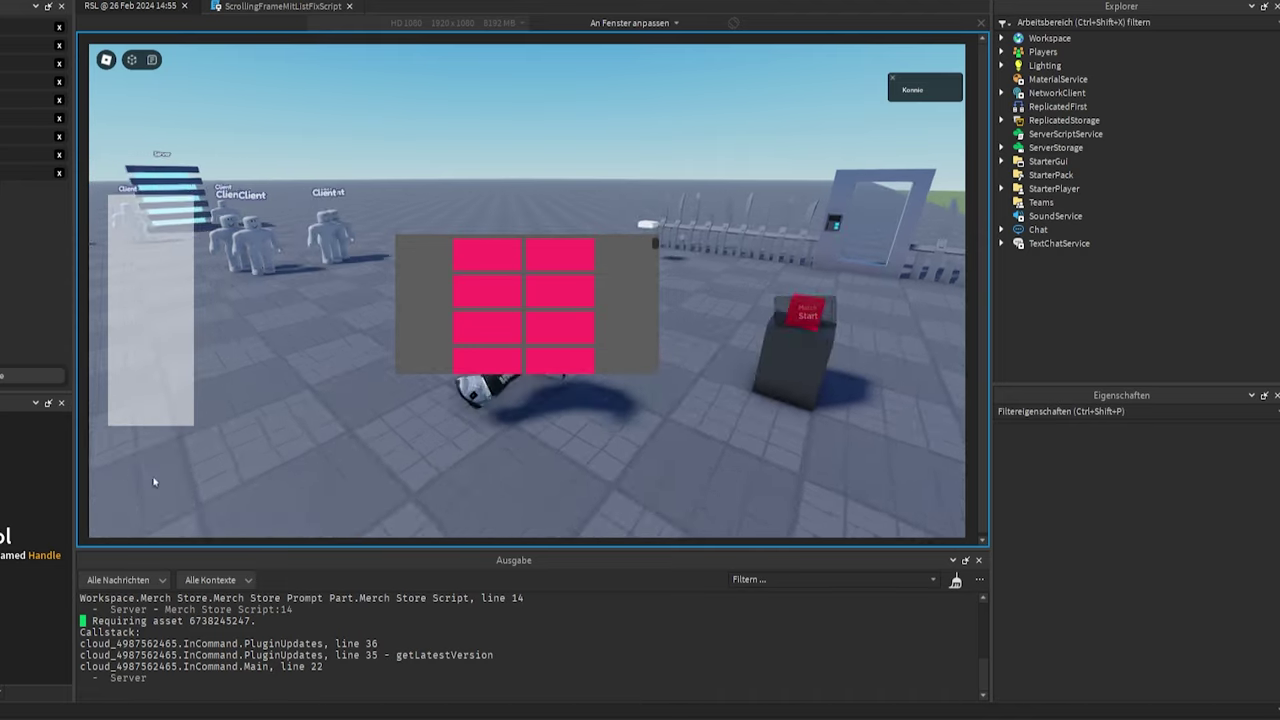
pyautogui.press('a')
pyautogui.press('w')
pyautogui.press('d')
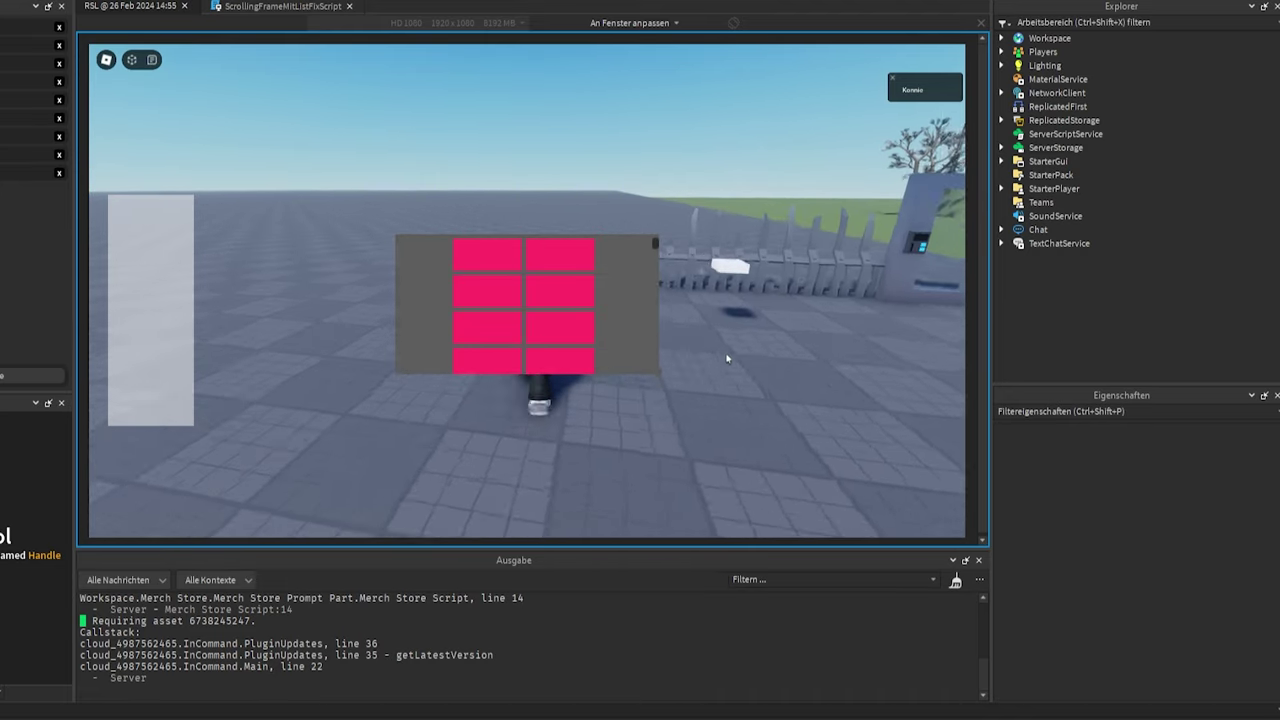
pyautogui.press('w')
pyautogui.press('a')
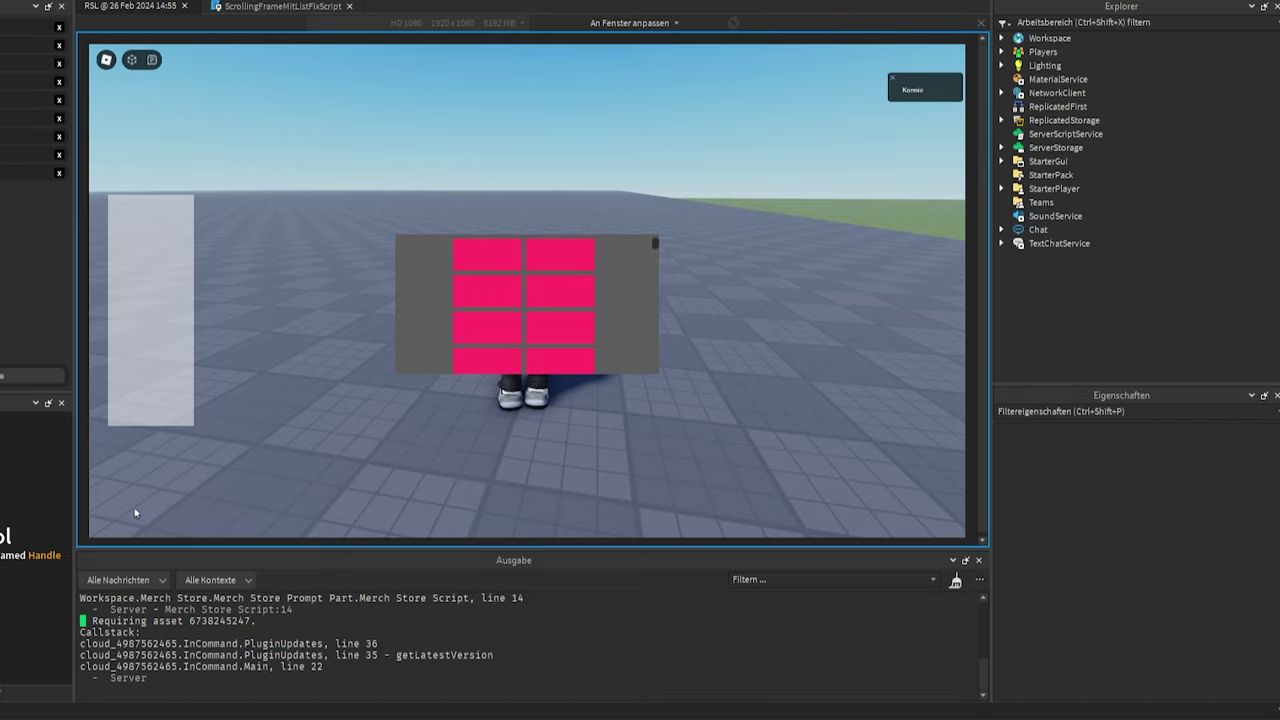
pyautogui.moveTo(106, 516); pyautogui.dragTo(297, 451, button='right')
pyautogui.press('w')
pyautogui.press('w')
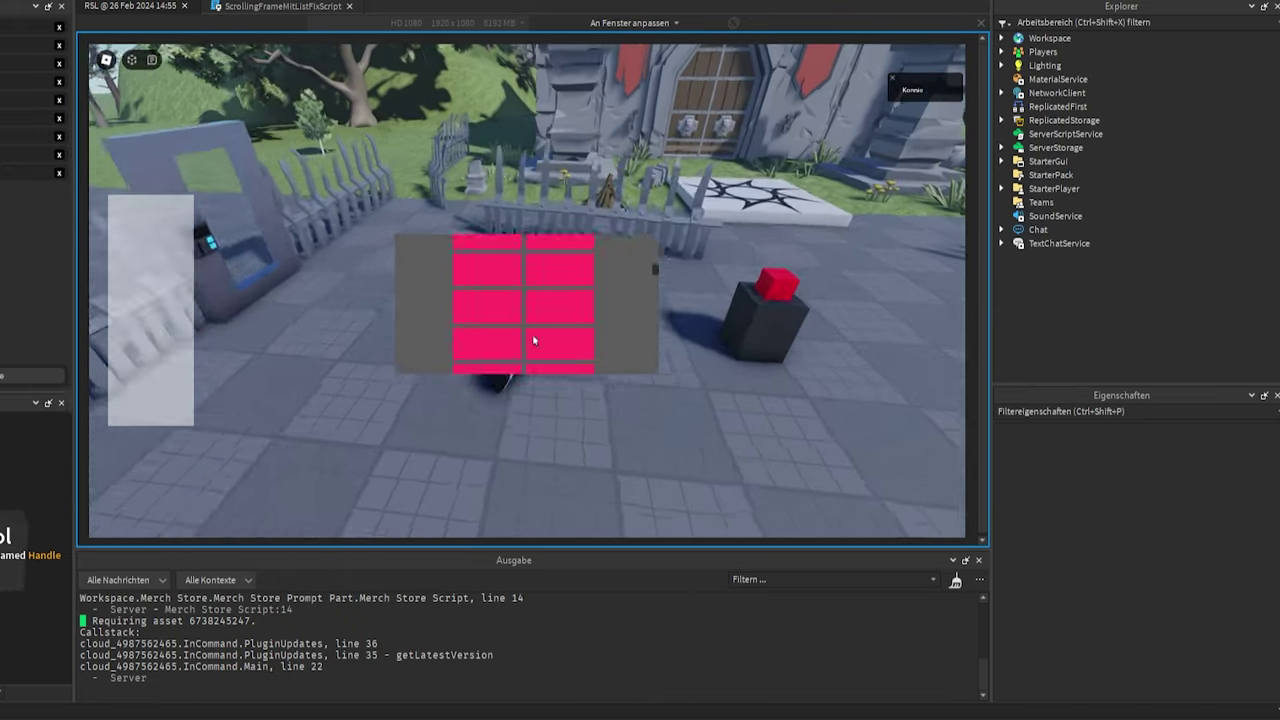
pyautogui.press('d')
pyautogui.press('s')
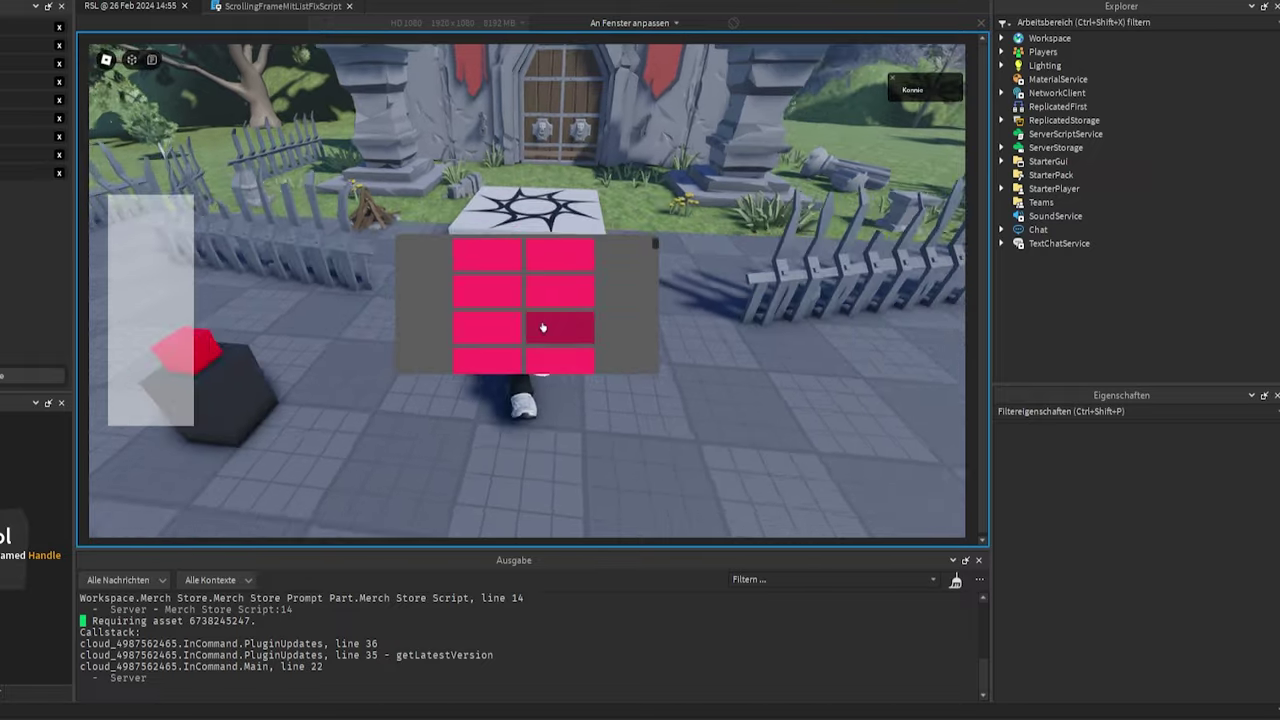
pyautogui.scroll(-3, 541, 325)
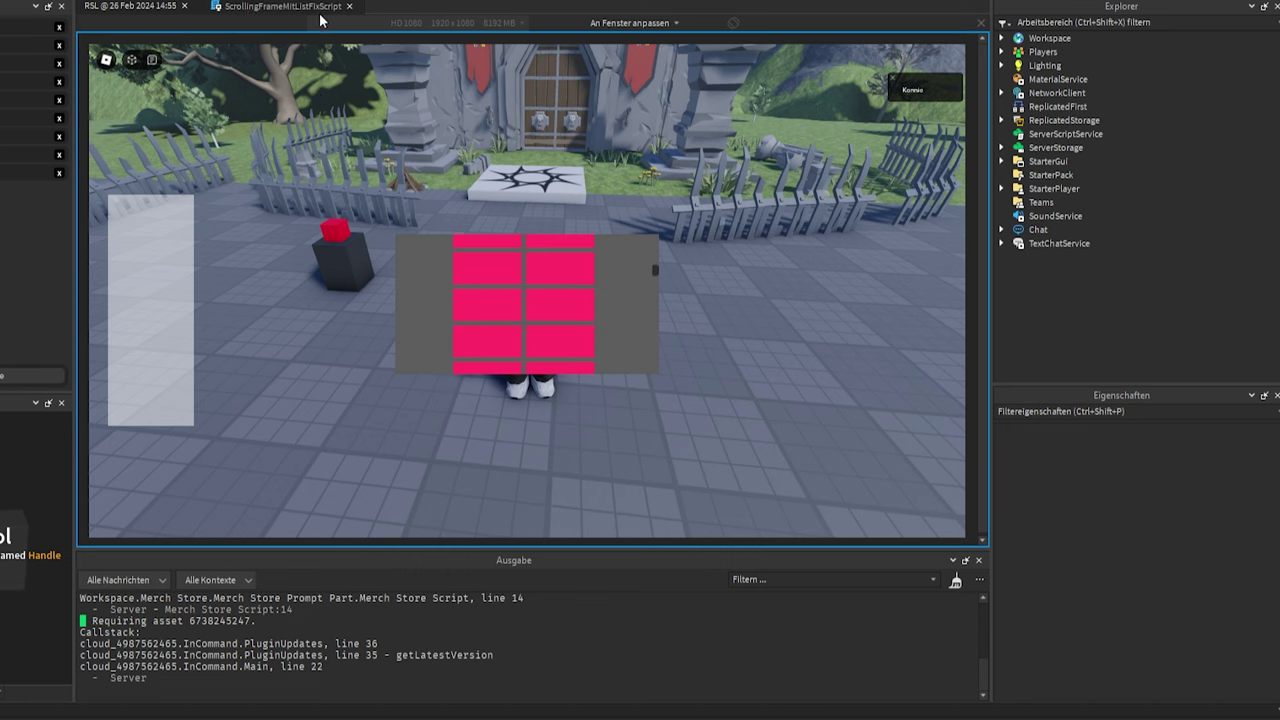
pyautogui.hotkey('shift', 'F5')
pyautogui.press('Delete')
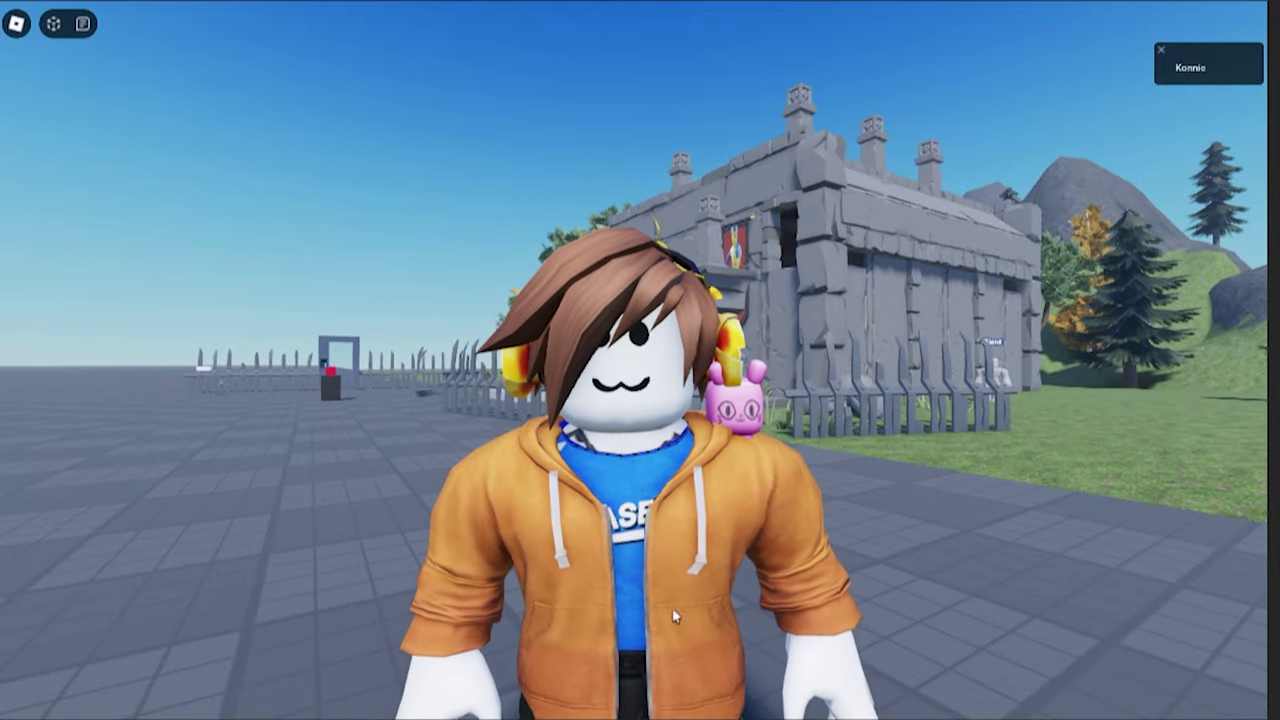
pyautogui.press('s')
pyautogui.scroll(-1, 727, 574)
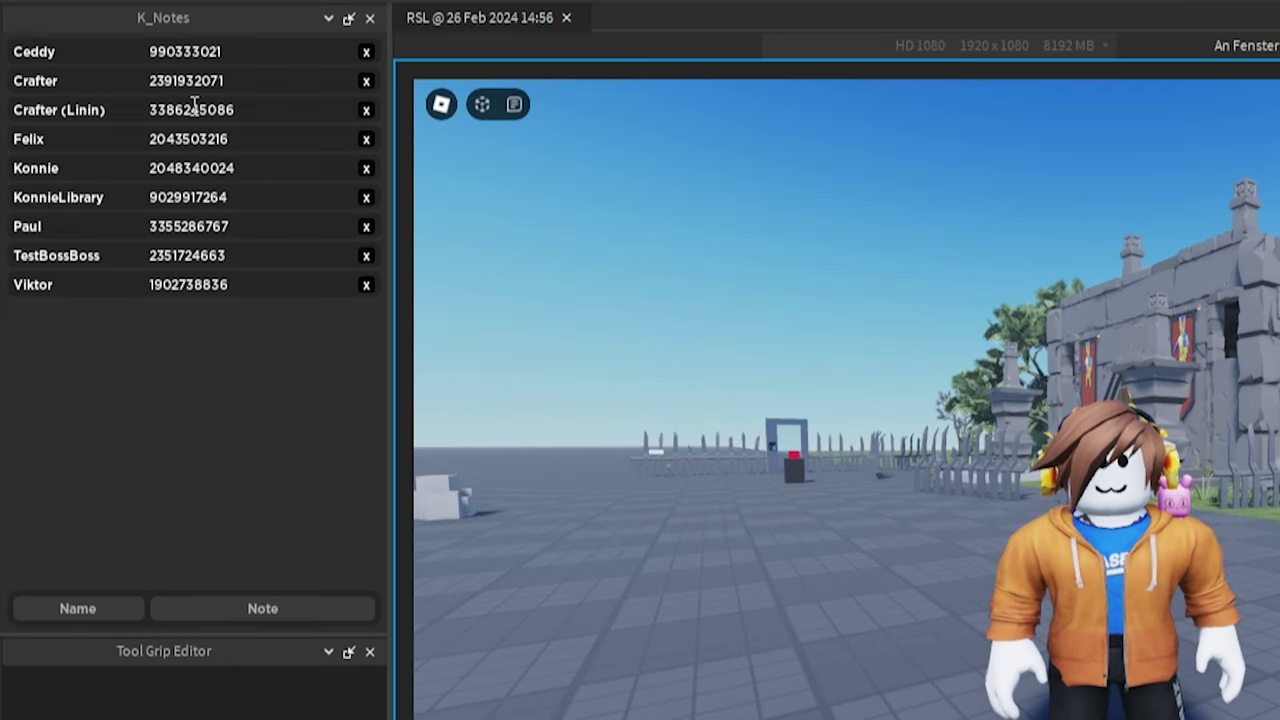
# Try out K_Notes by adding an entry named adad with the note adad and removing it.
pyautogui.click(90, 609)
pyautogui.write('adad')
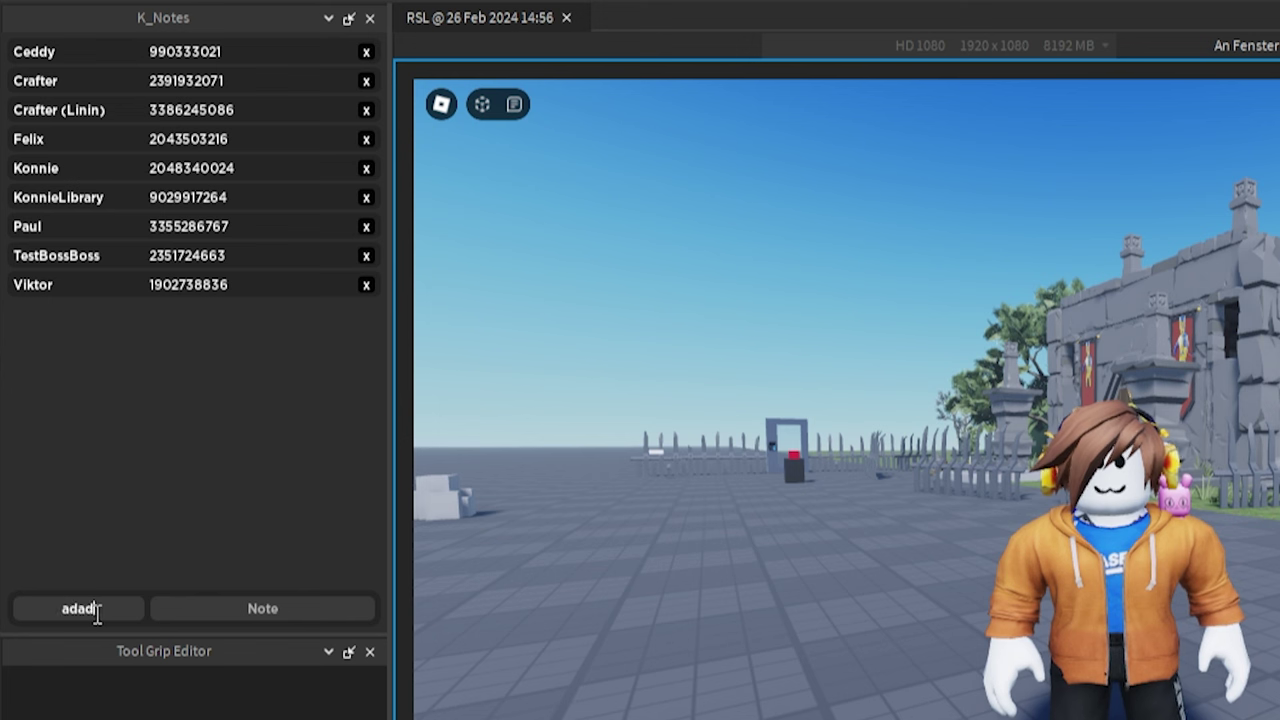
pyautogui.click(233, 609)
pyautogui.write('adad')
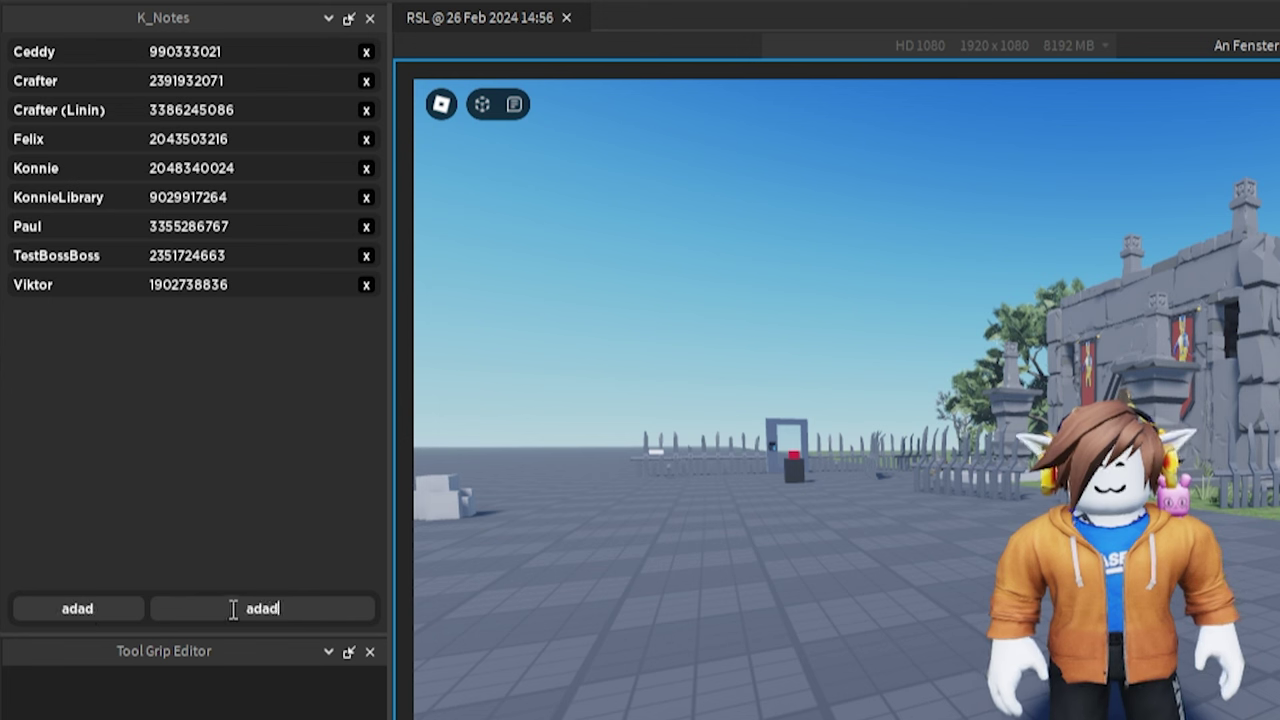
pyautogui.press('Return')
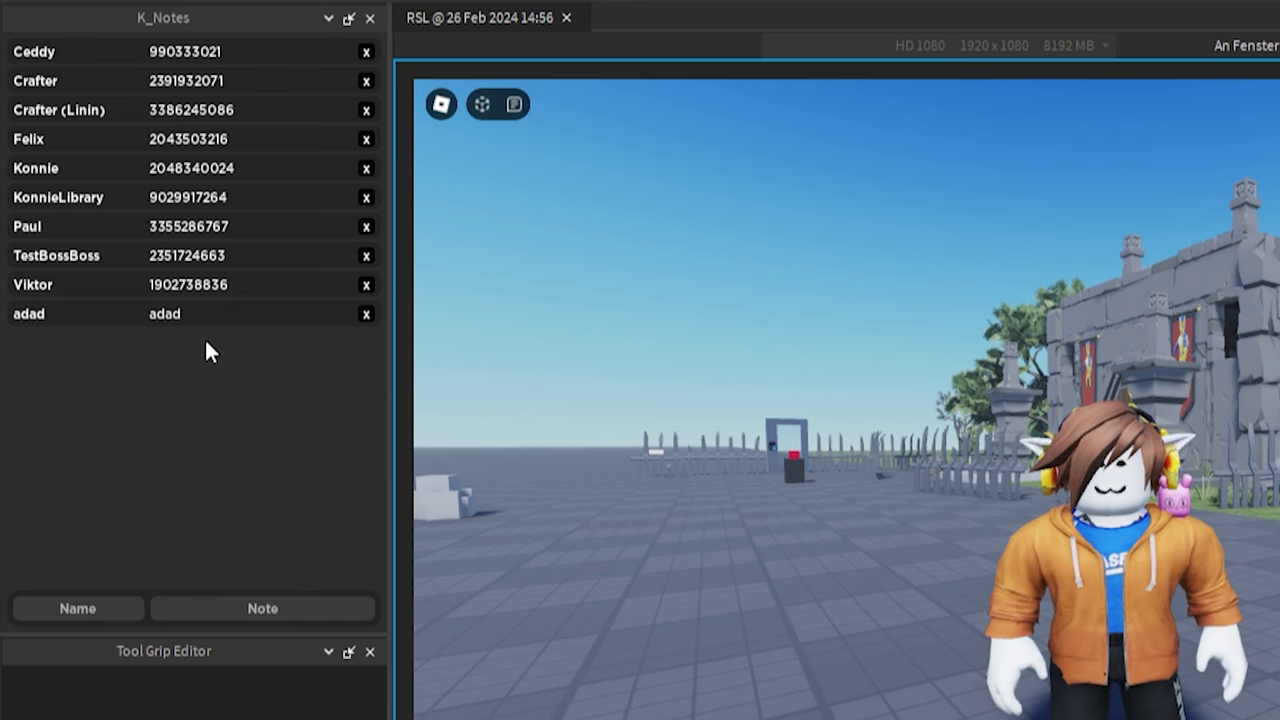
pyautogui.click(366, 314)
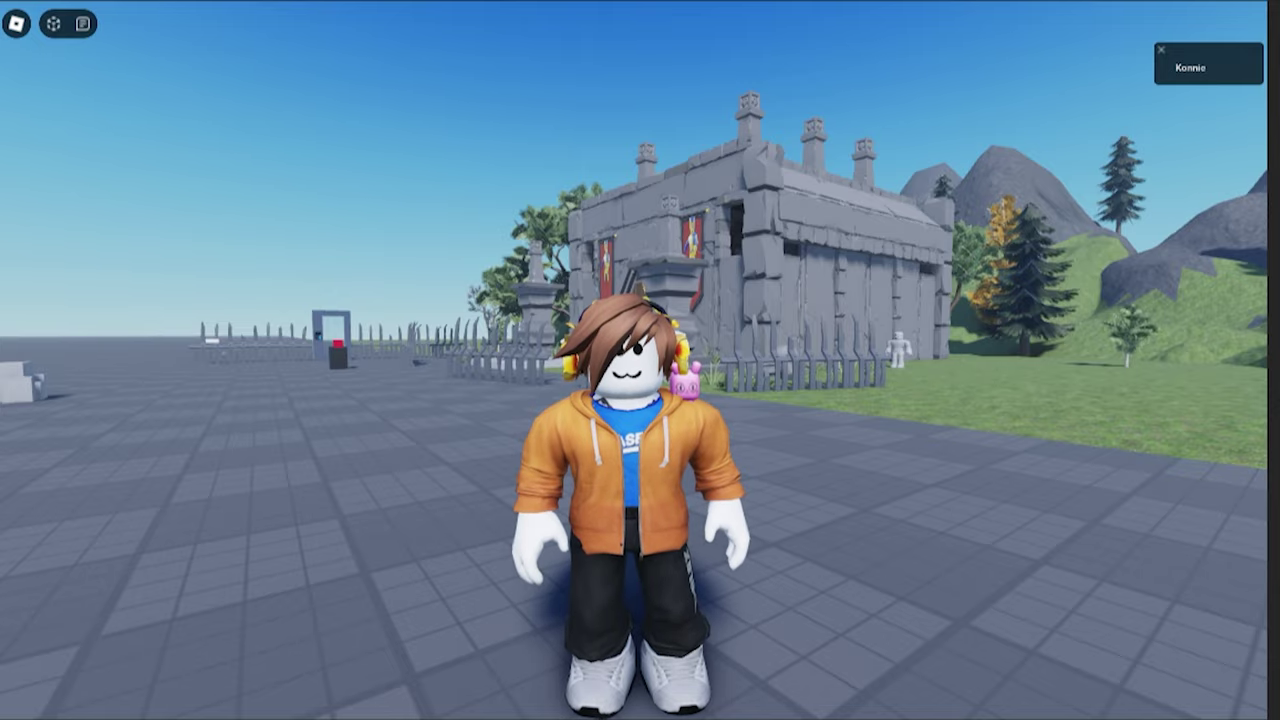
pyautogui.scroll(2, 383, 389)
pyautogui.scroll(-4, 389, 385)
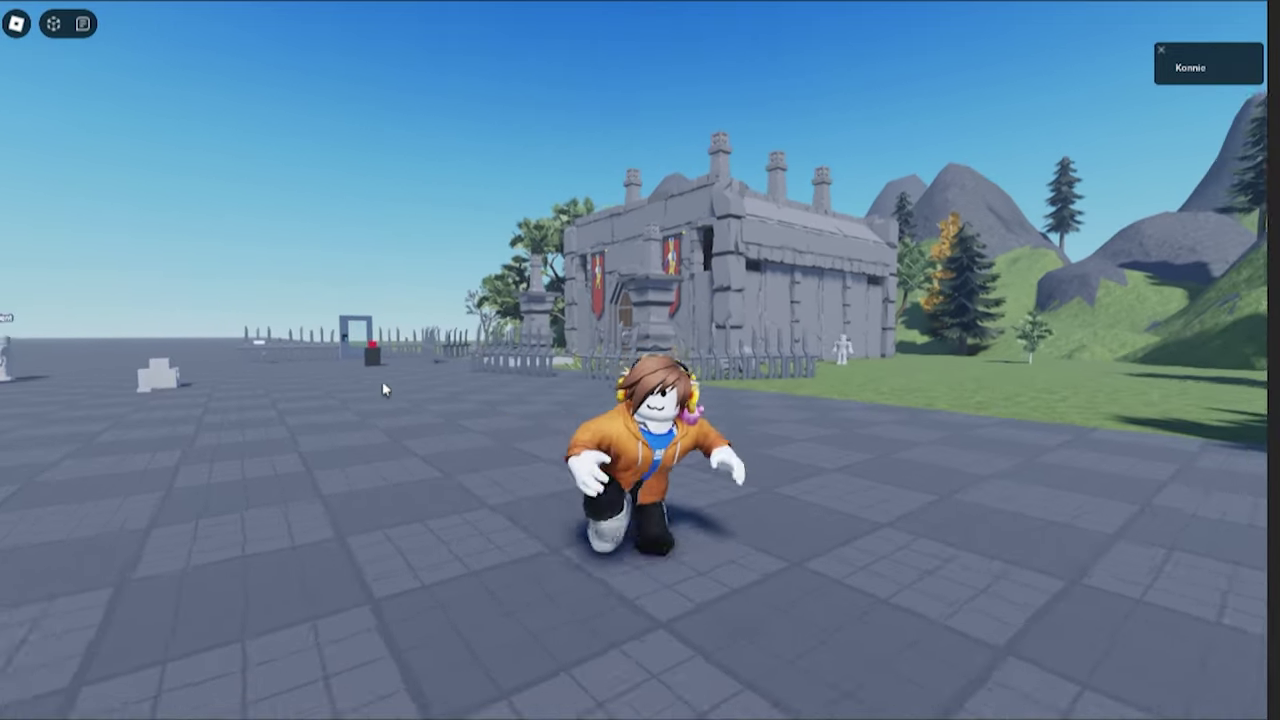
pyautogui.press('s')
pyautogui.press('d')
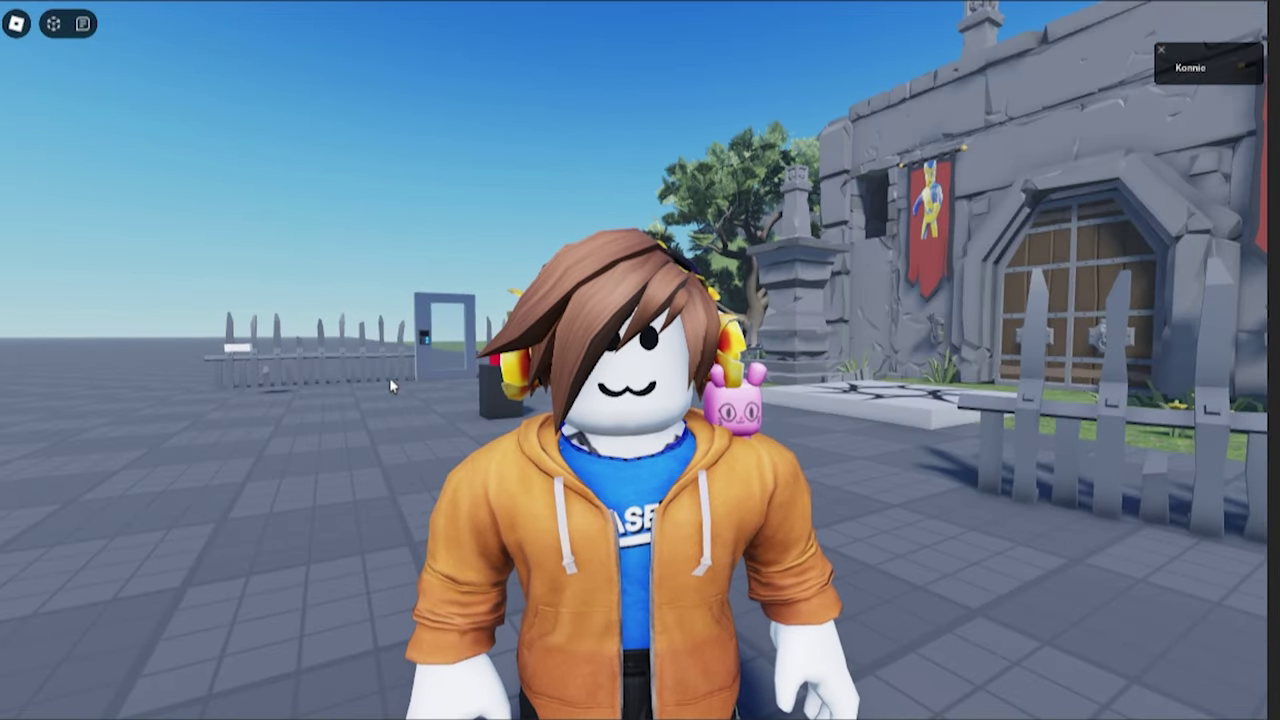
pyautogui.moveTo(389, 377); pyautogui.dragTo(428, 500, button='right')
pyautogui.scroll(2, 384, 389)
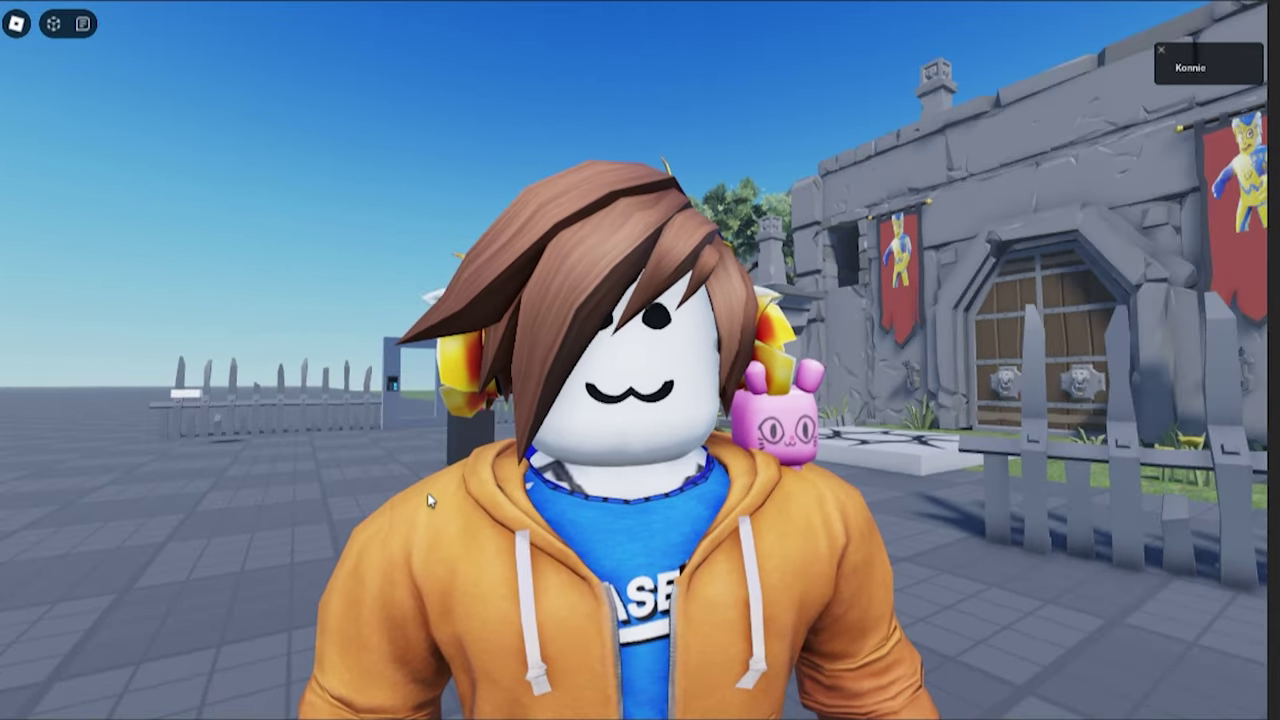
pyautogui.scroll(-2, 428, 495)
pyautogui.scroll(-2, 430, 505)
pyautogui.press('d')
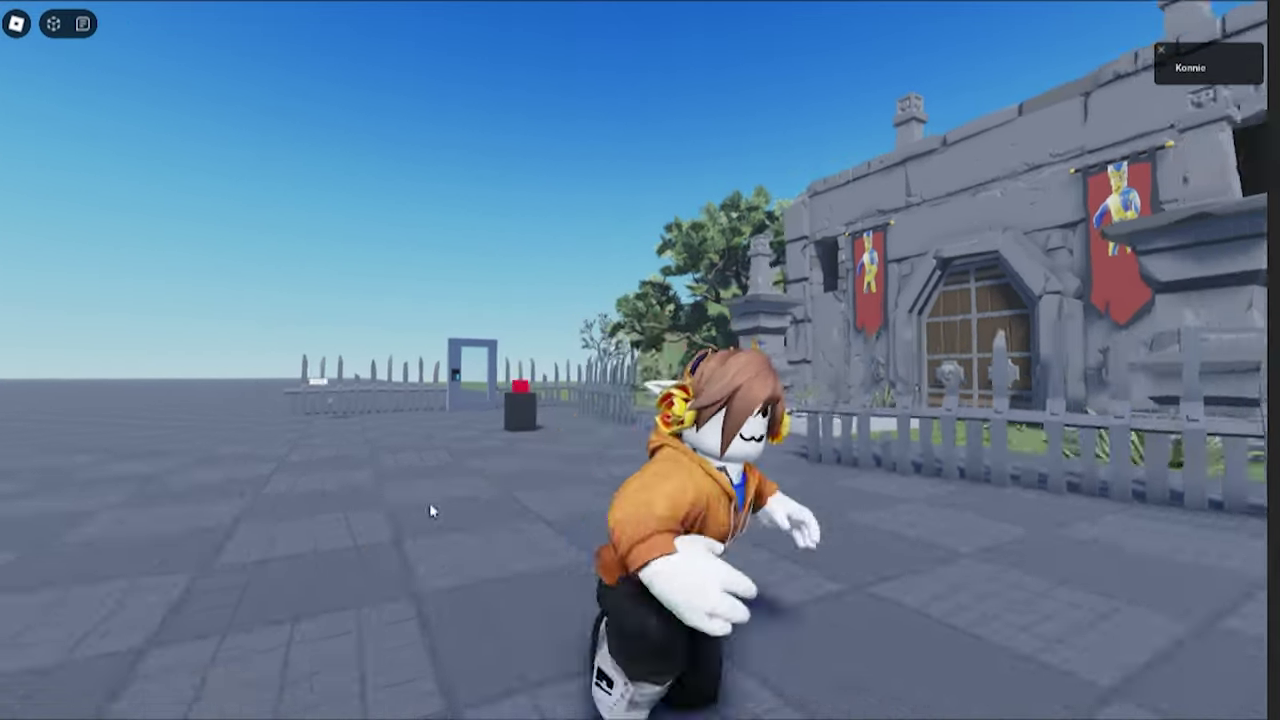
pyautogui.press('s')
pyautogui.scroll(2, 826, 537)
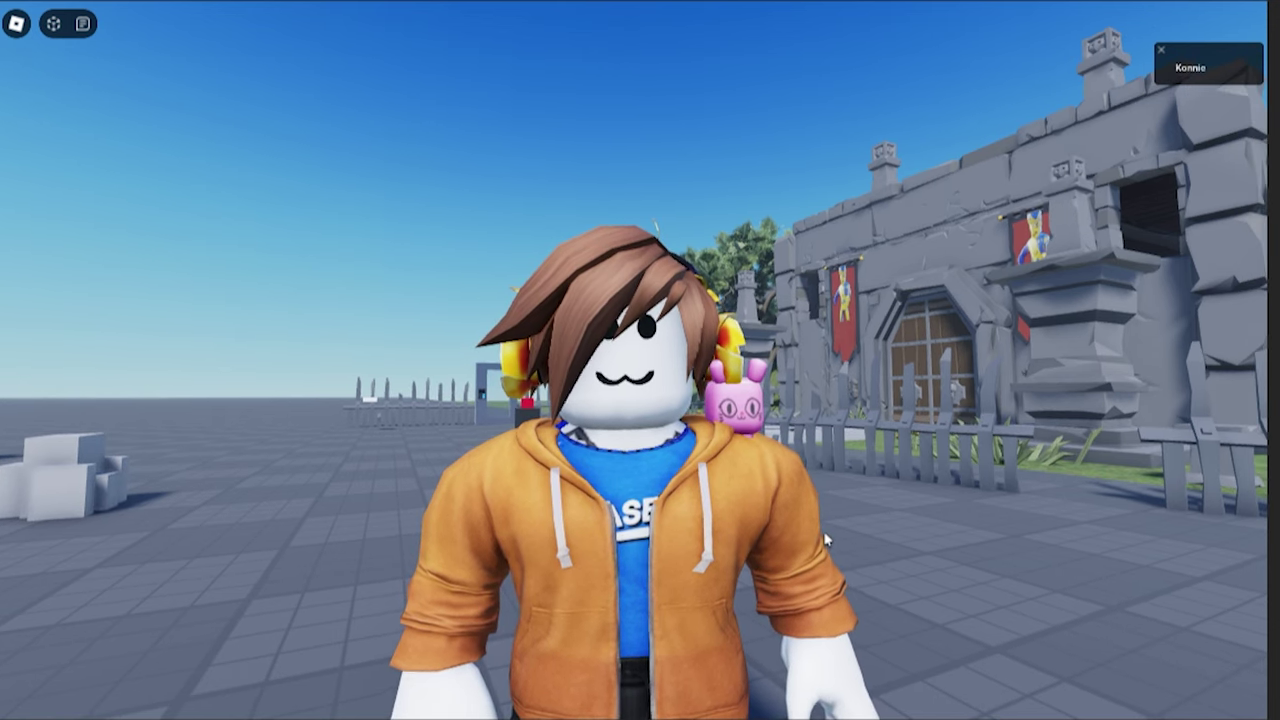
pyautogui.scroll(-2, 826, 540)
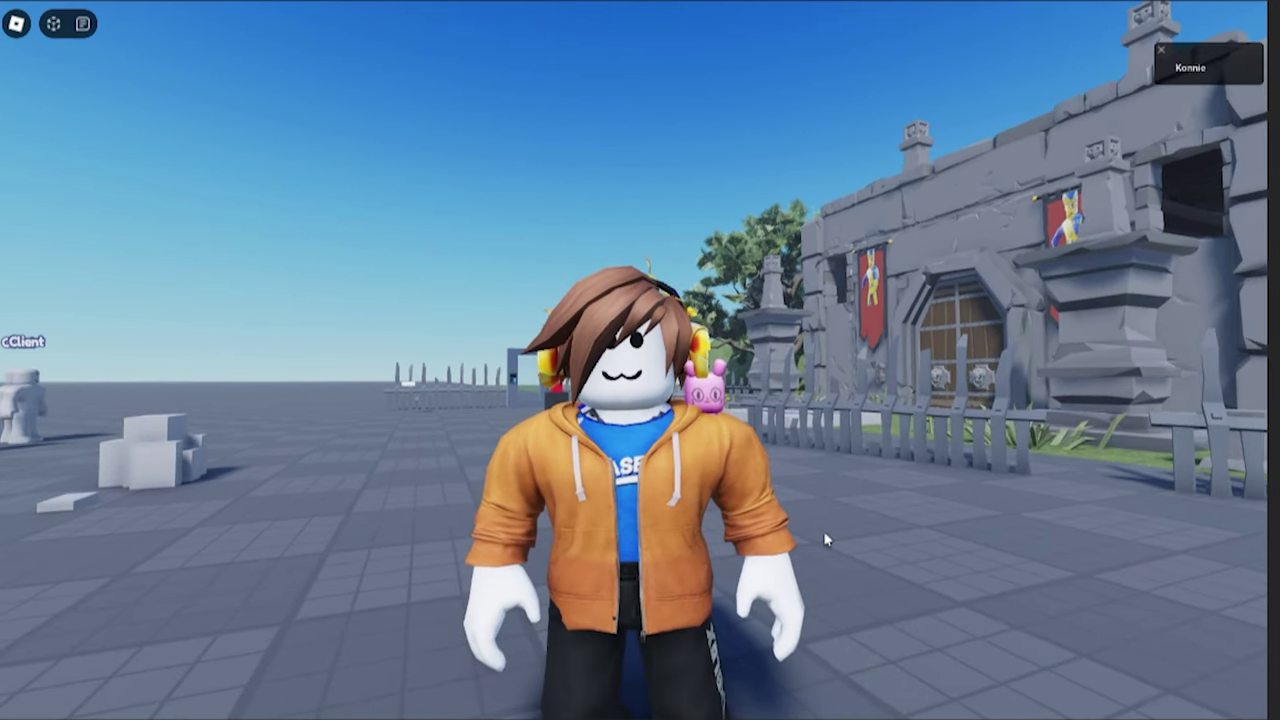
pyautogui.scroll(-1, 826, 539)
pyautogui.scroll(-1, 826, 539)
pyautogui.press('s')
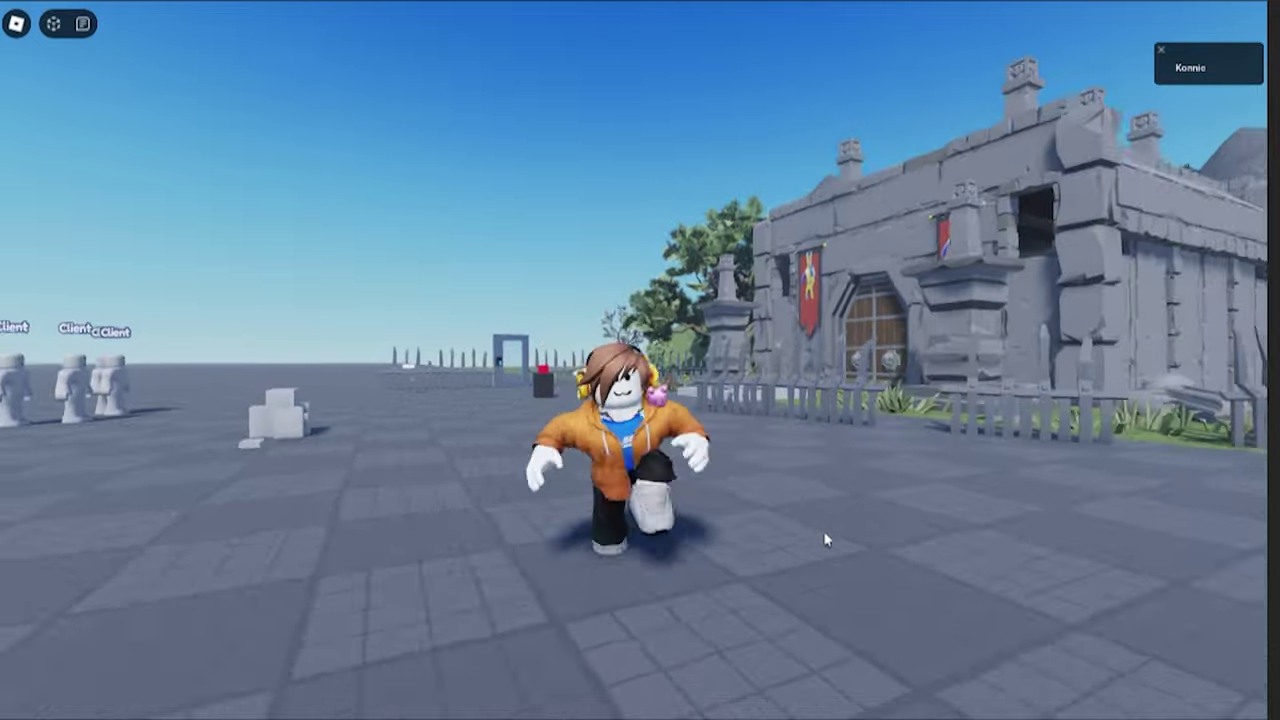